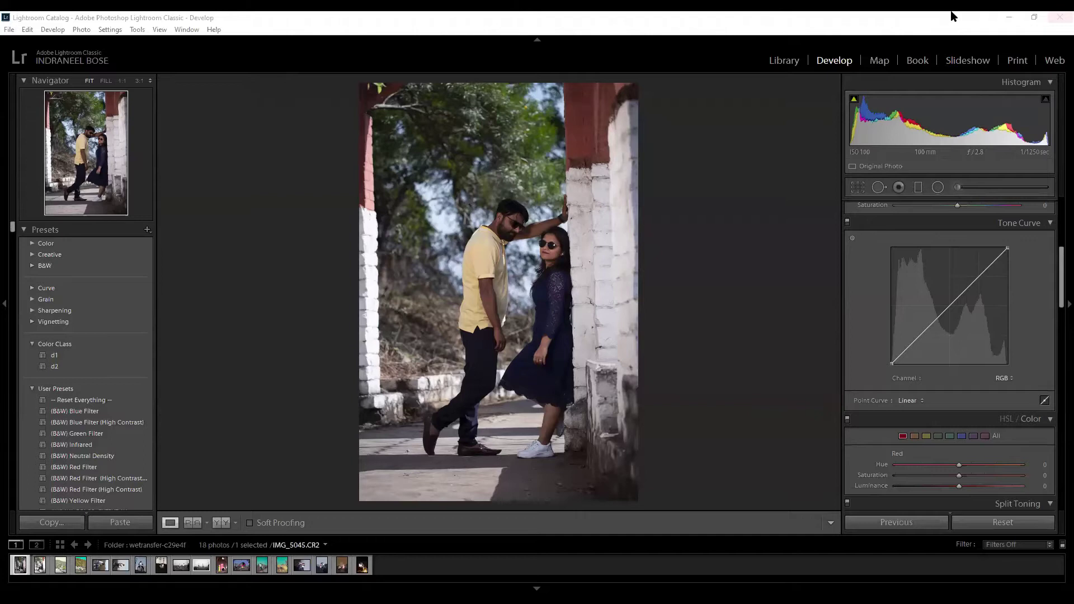
# Open the roadside proposal photo IMG_5880.CR2 and bring up its basic adjustments.
pyautogui.click(345, 568)
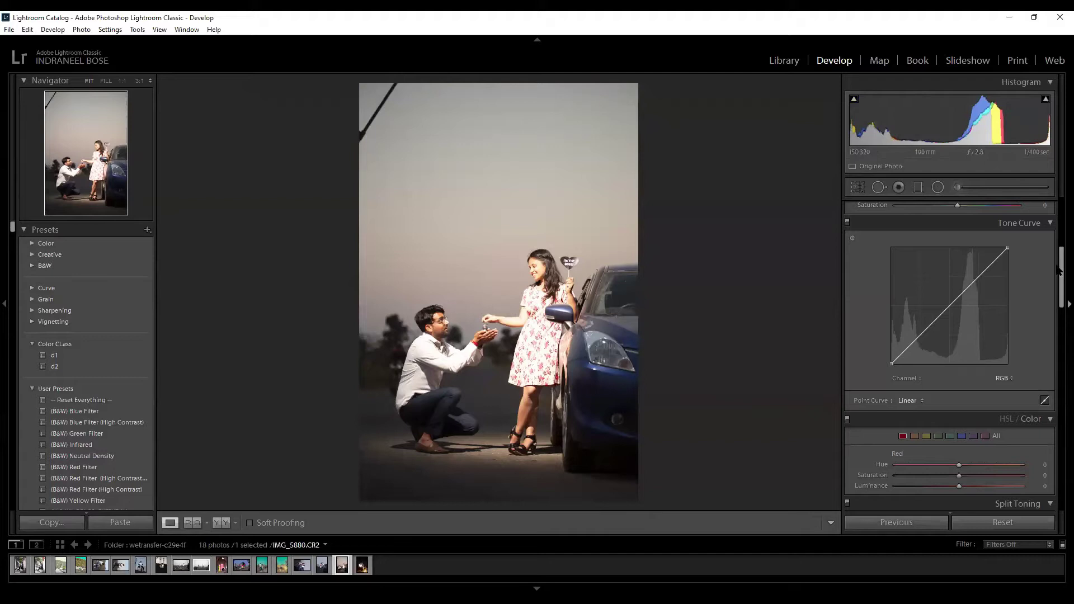
pyautogui.click(1059, 195)
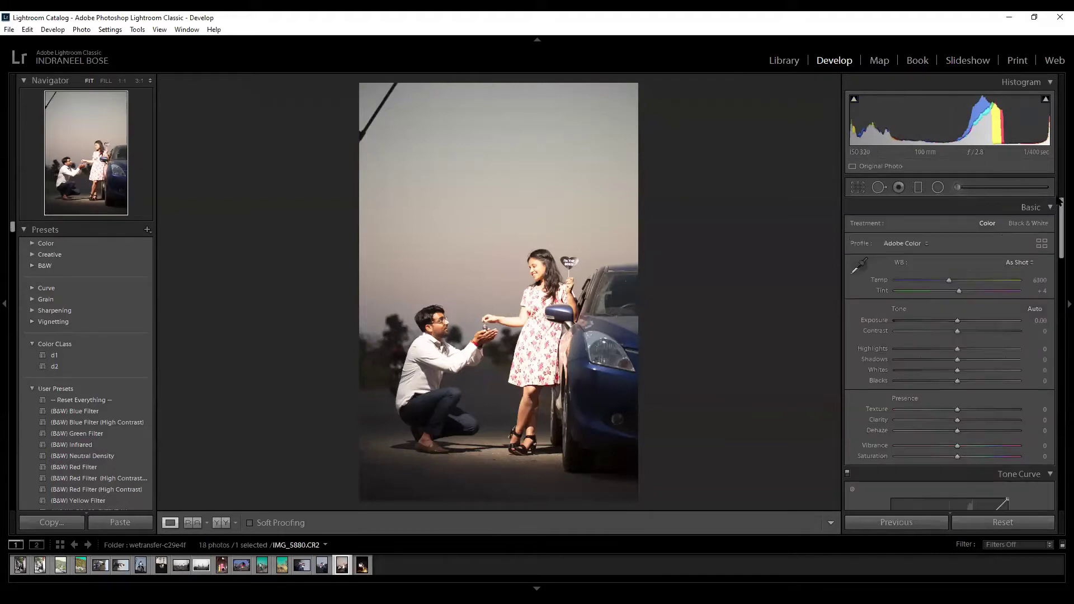
# Try the Auto white balance on the photo and undo it.
pyautogui.click(1018, 267)
pyautogui.click(985, 290)
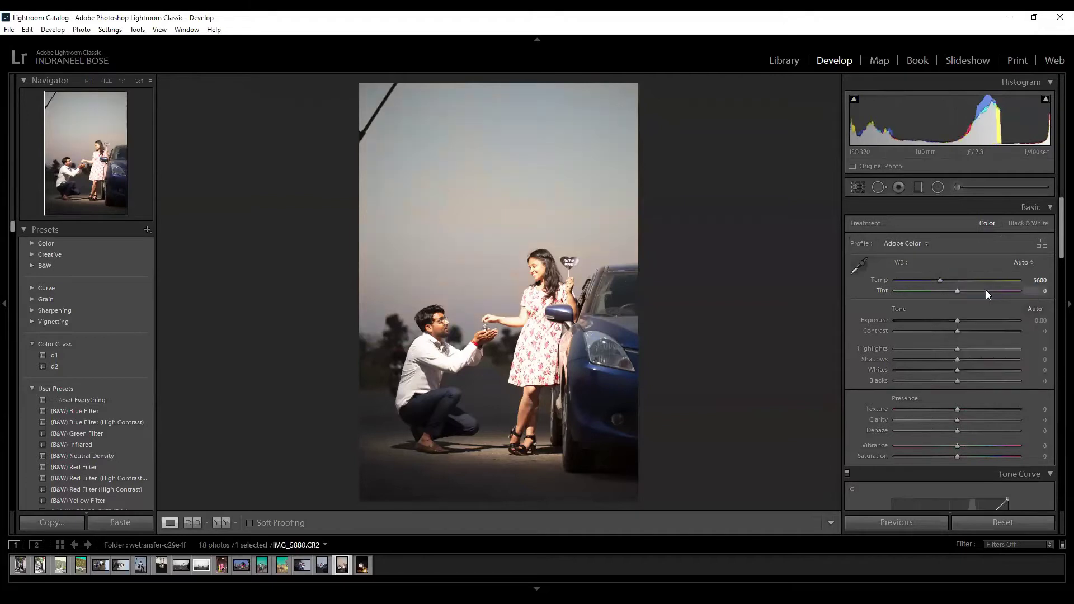
pyautogui.hotkey('ctrl', 'z')
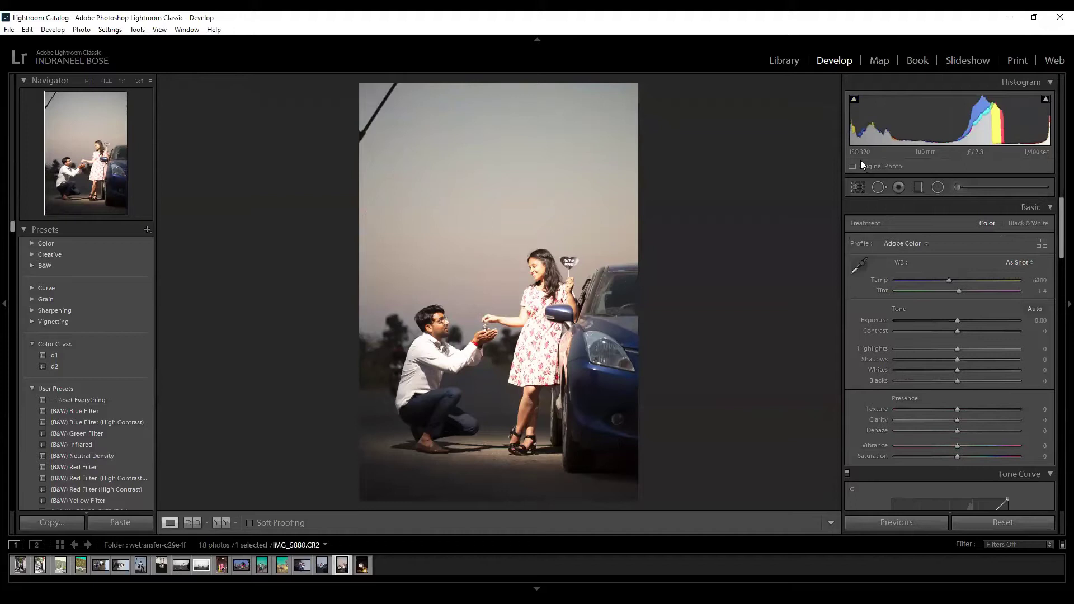
# Try the automatic tone settings, compare the photo side by side before and after, and reset its adjustments.
pyautogui.click(1033, 310)
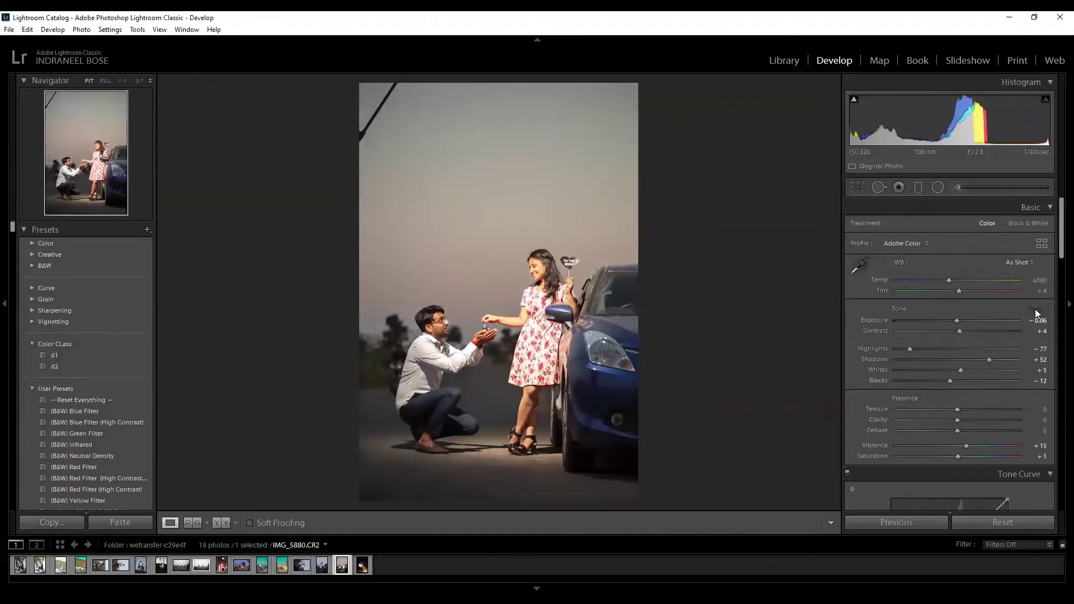
pyautogui.click(497, 103)
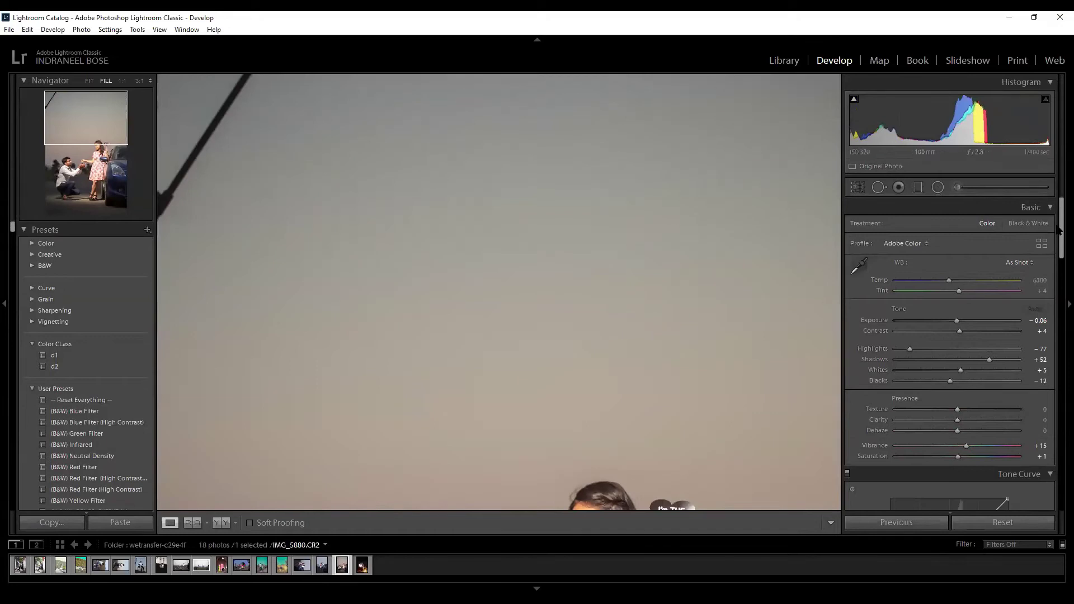
pyautogui.scroll(-3, 1057, 246)
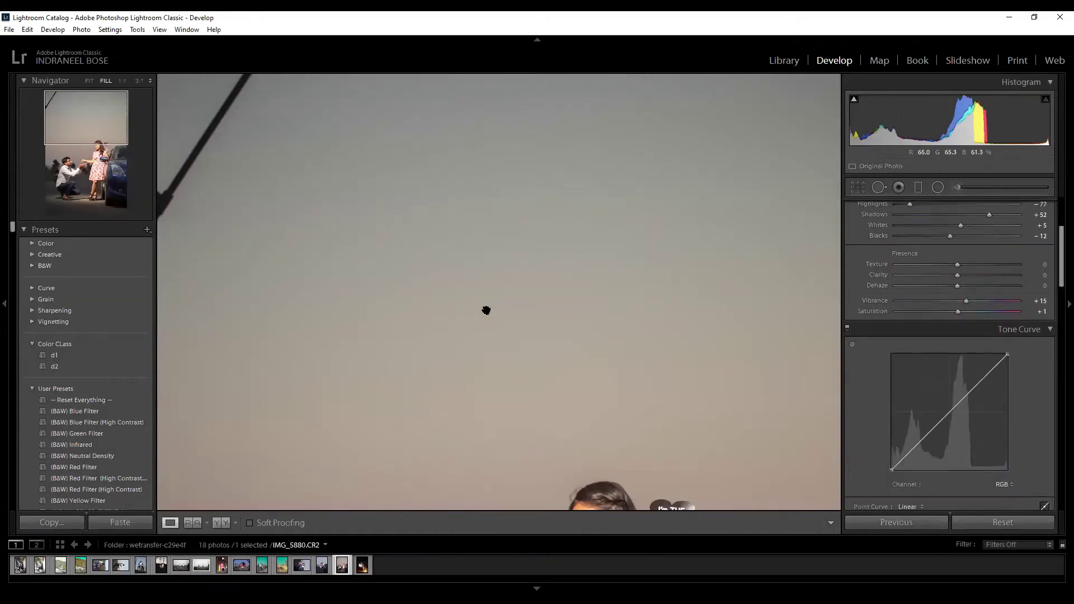
pyautogui.scroll(-6, 473, 312)
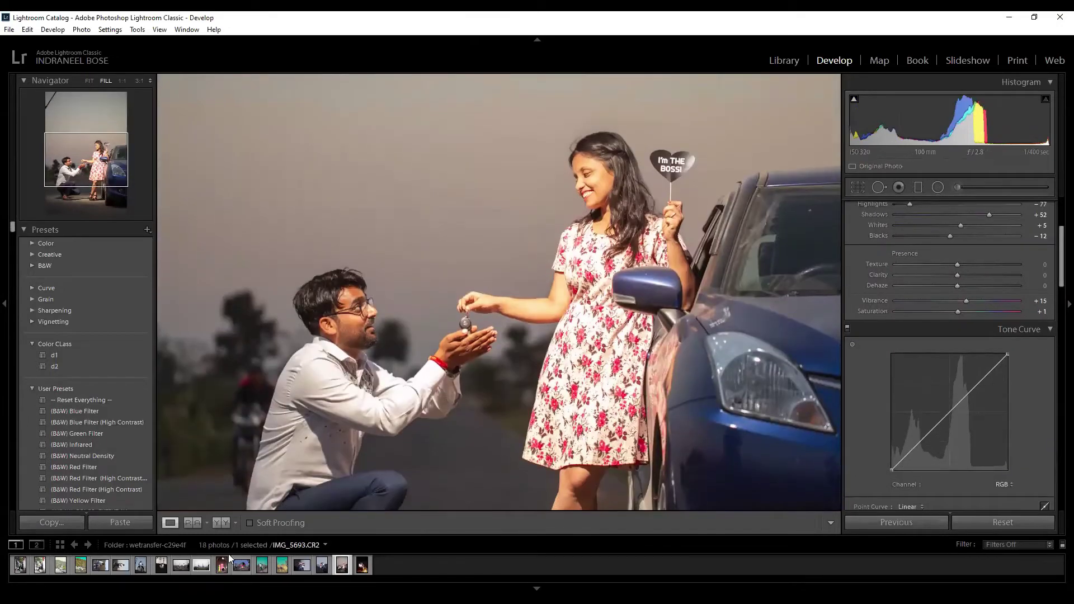
pyautogui.click(221, 523)
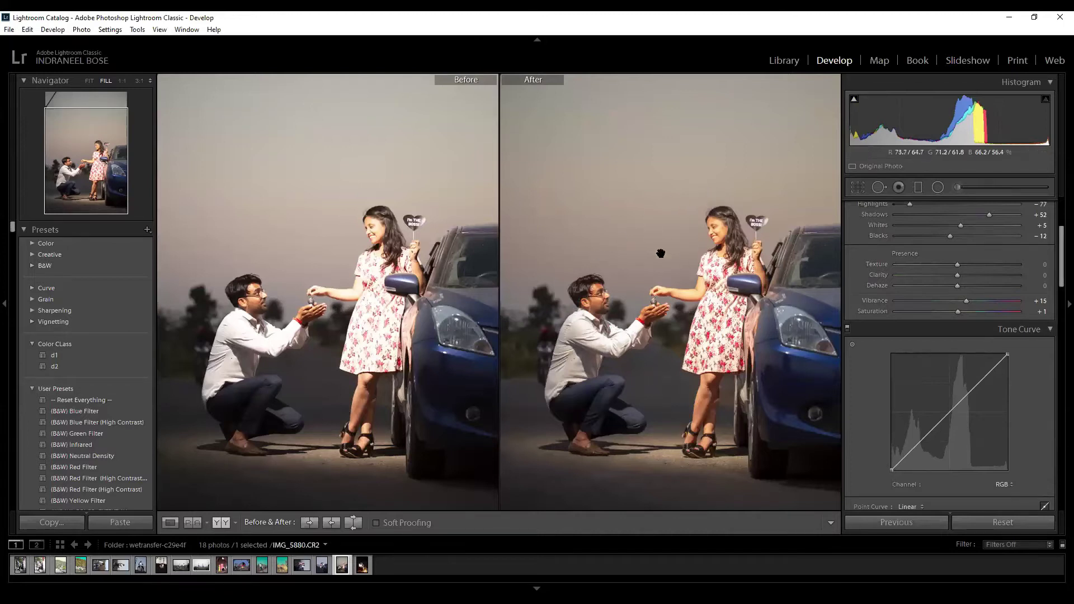
pyautogui.moveTo(1061, 240); pyautogui.dragTo(1057, 211)
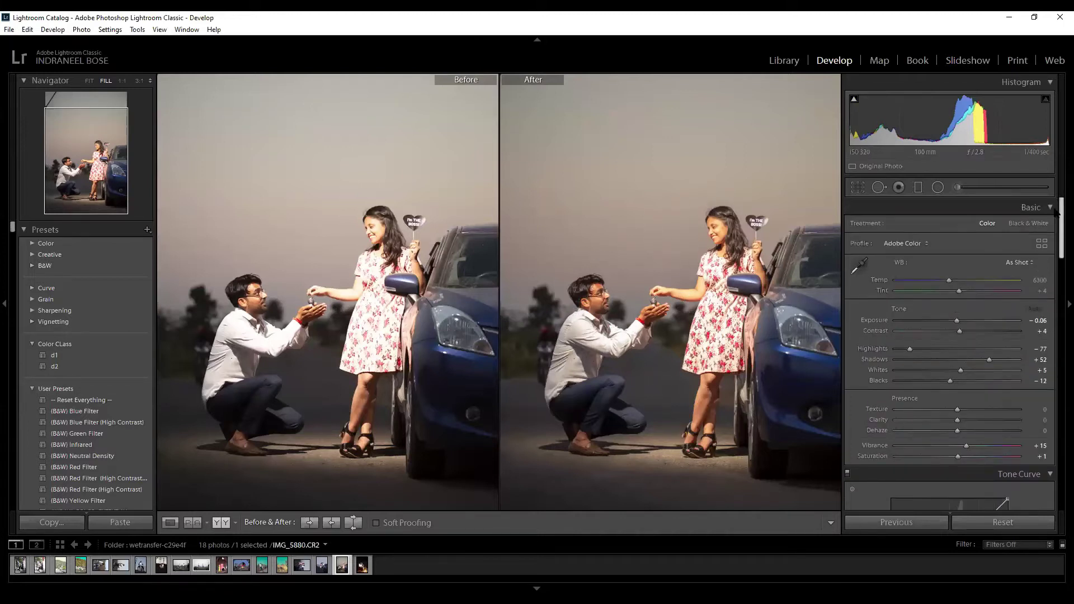
pyautogui.click(1003, 522)
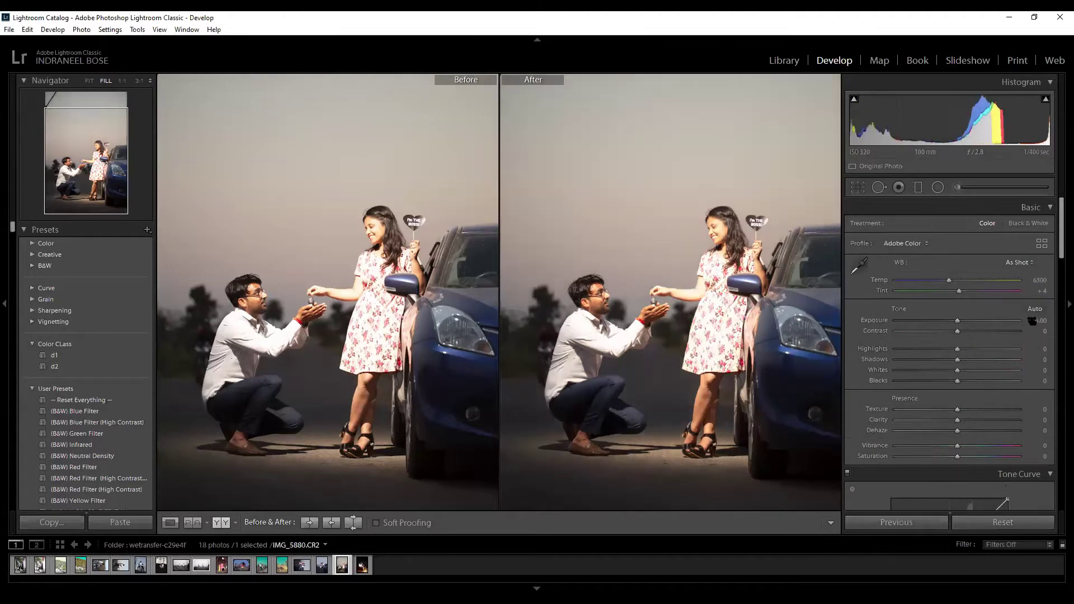
pyautogui.click(1034, 310)
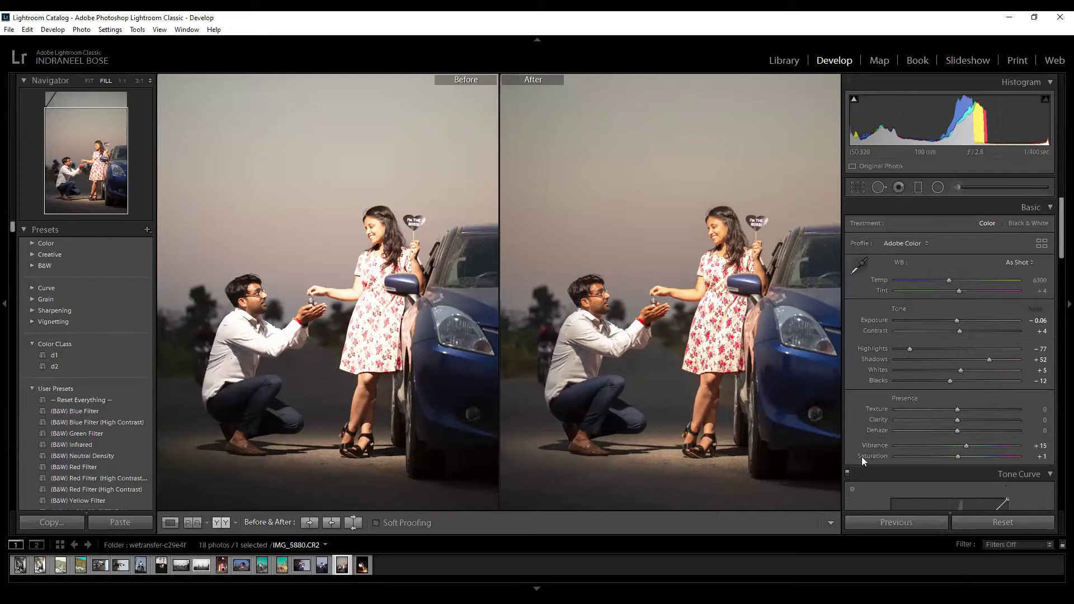
pyautogui.hotkey('ctrl', 'shift', 'r')
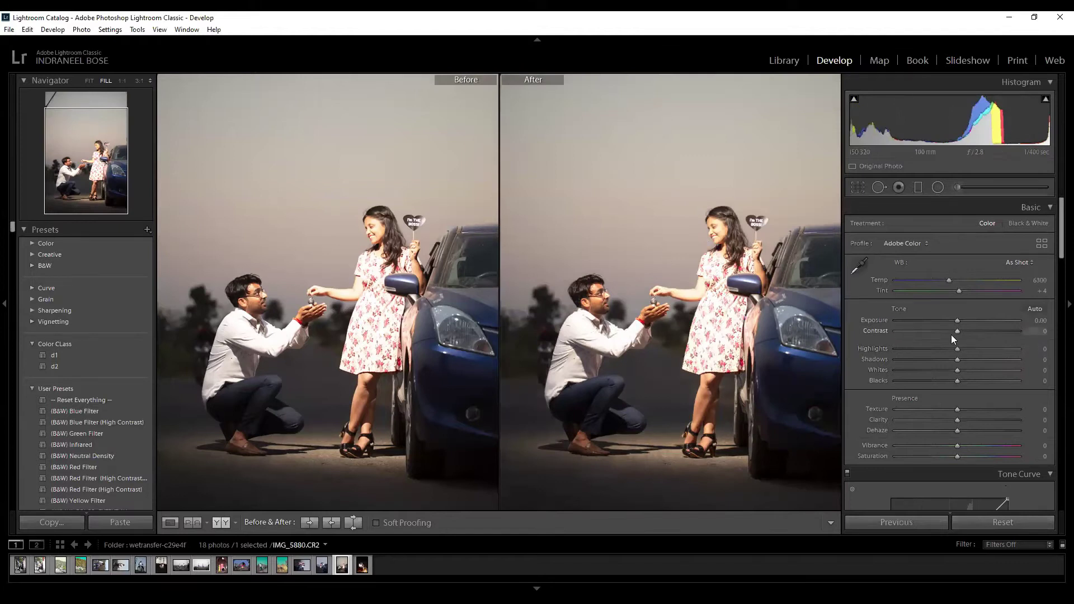
# Set the photo's Contrast to +5, Highlights to −62, Shadows to −1, Whites to −100 and Blacks to +20.
pyautogui.moveTo(954, 370); pyautogui.dragTo(849, 373)
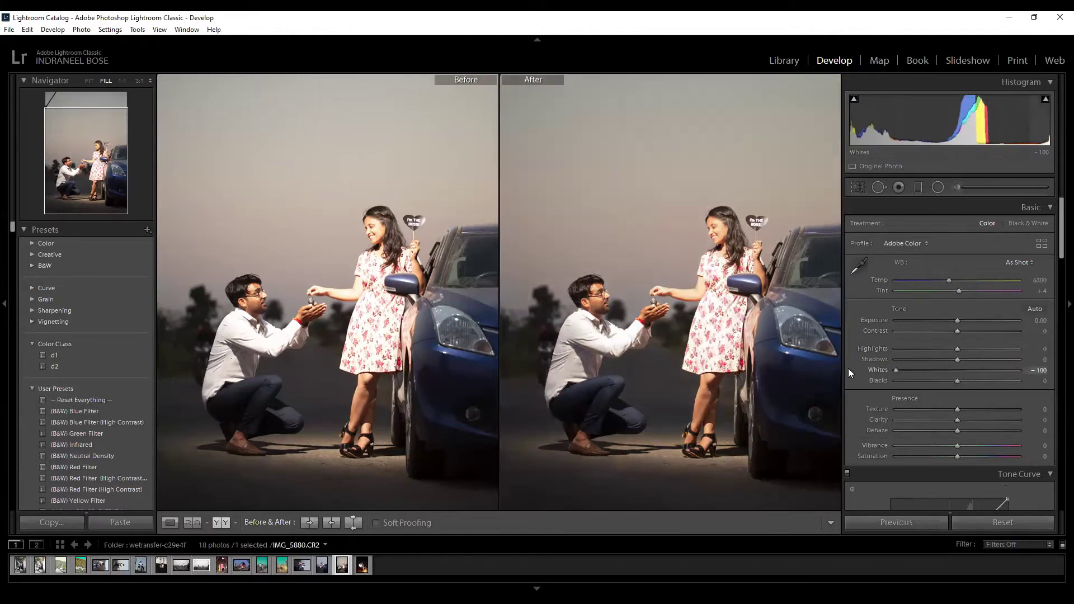
pyautogui.moveTo(956, 359); pyautogui.dragTo(916, 349)
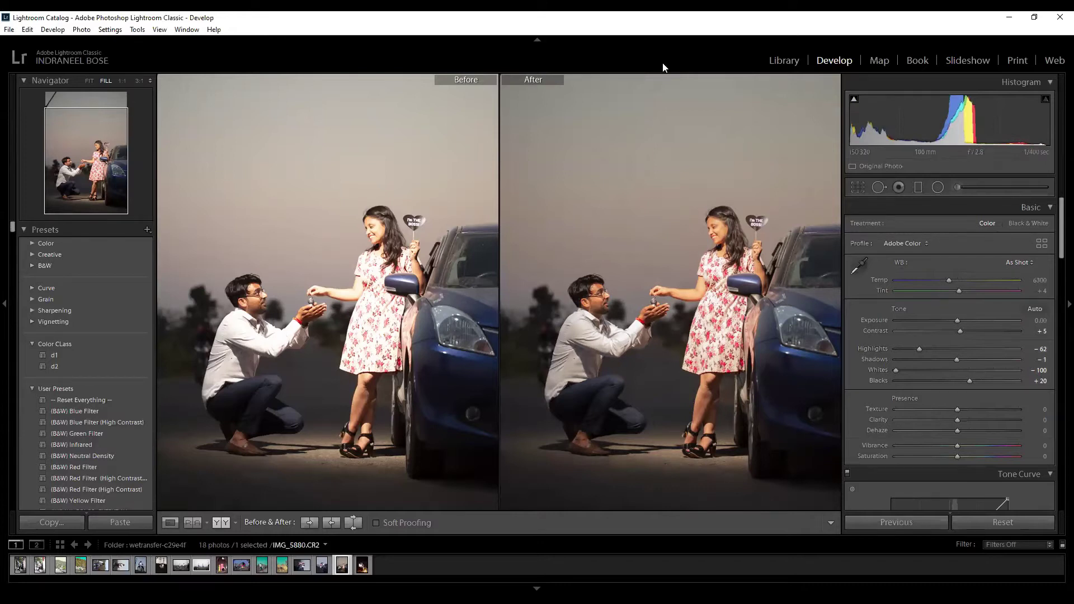
# Leave the before/after comparison and show the single edited photo in full.
pyautogui.click(919, 189)
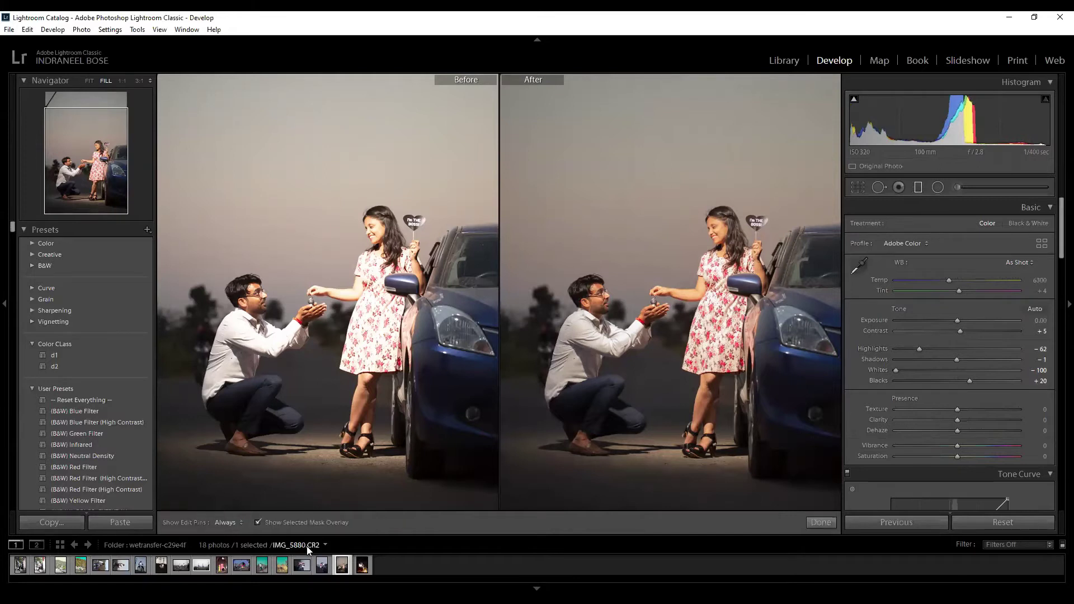
pyautogui.click(821, 523)
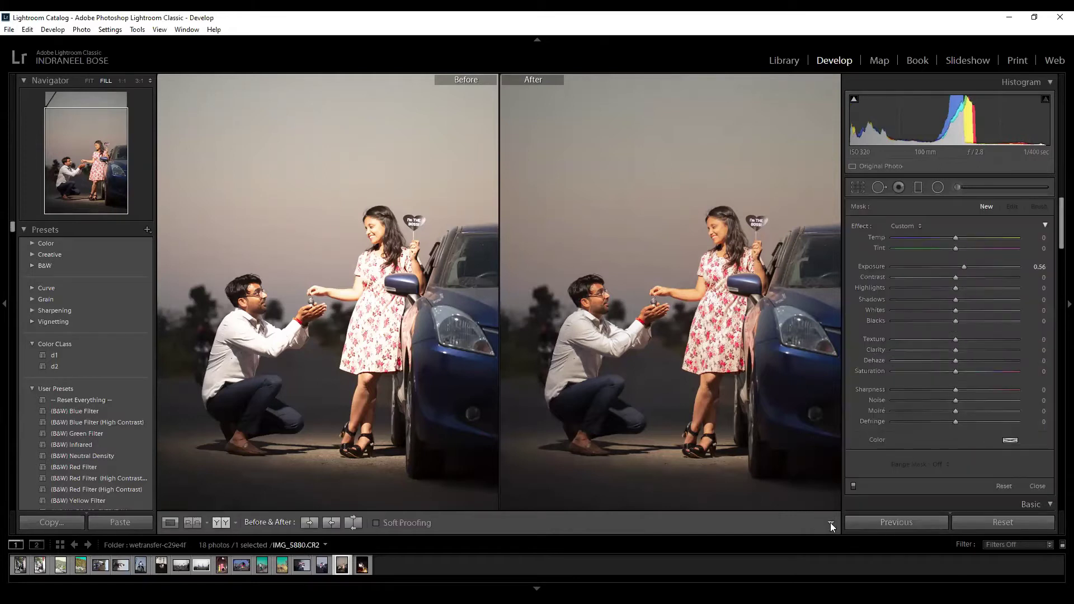
pyautogui.click(170, 523)
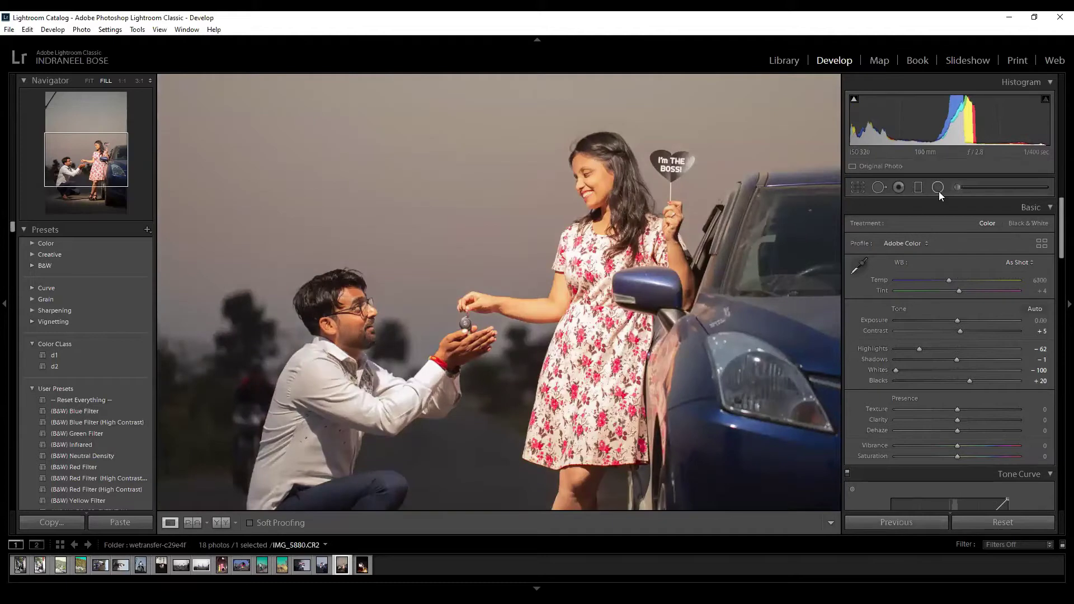
pyautogui.hotkey('ctrl', '-')
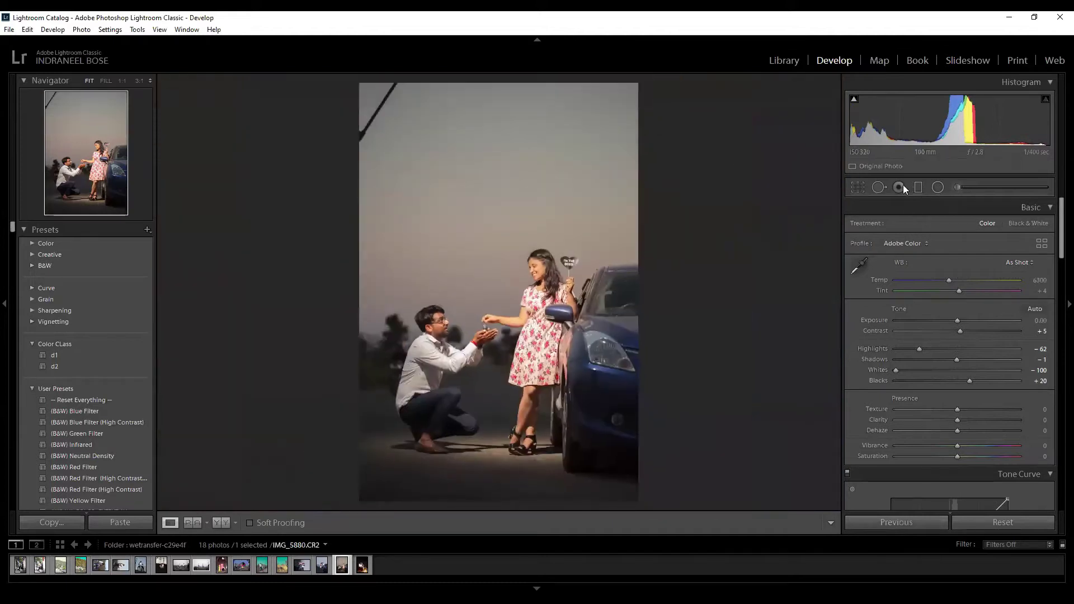
# Remove the dark diagonal pole from the upper-left corner of the sky with Spot Removal in Heal mode.
pyautogui.press('r')
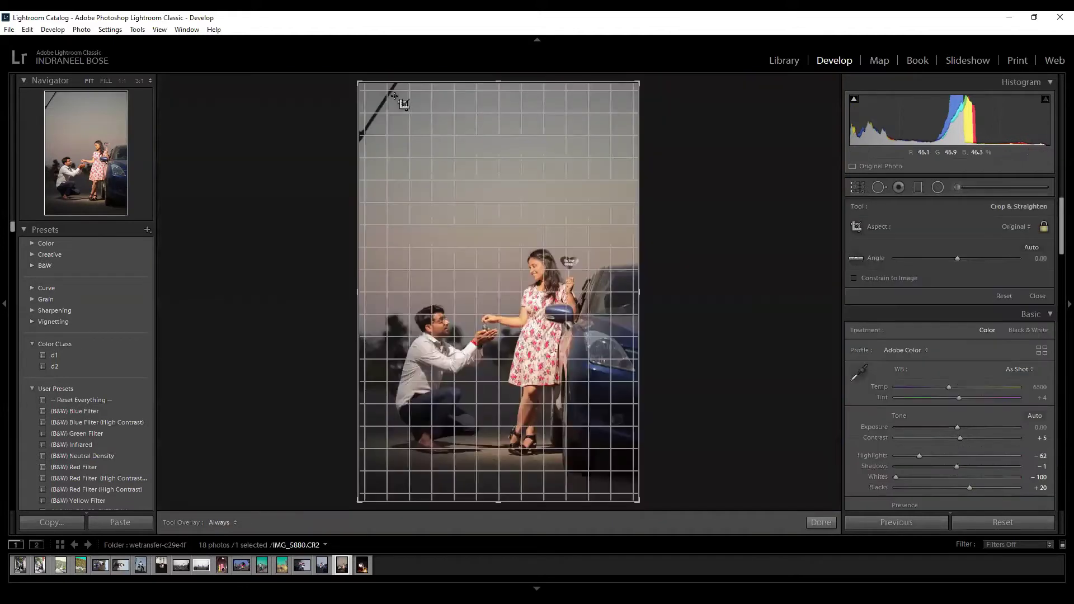
pyautogui.click(879, 187)
pyautogui.moveTo(400, 85); pyautogui.dragTo(362, 134)
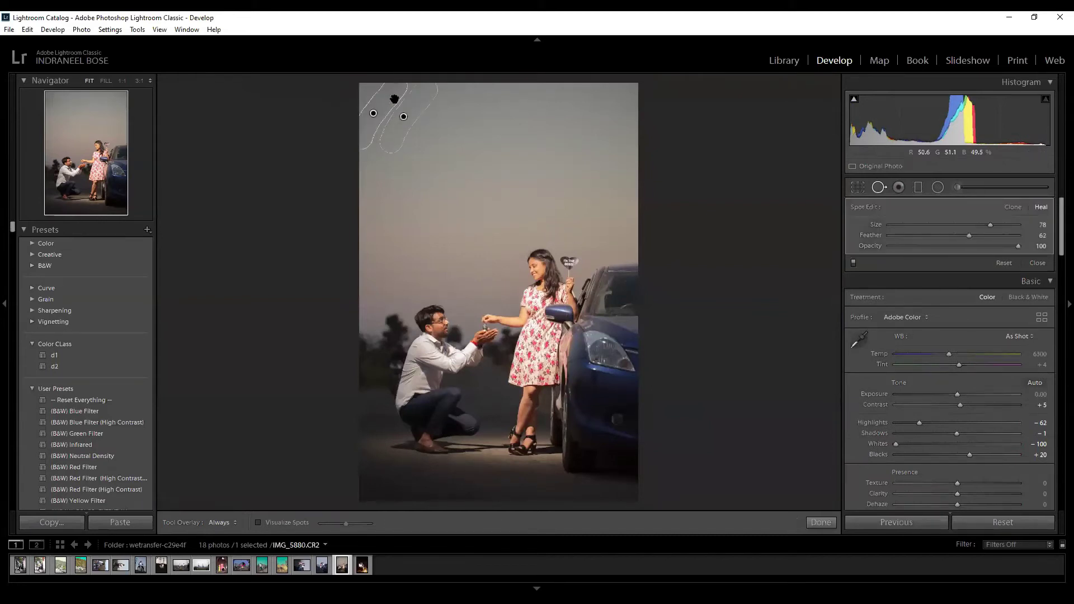
pyautogui.moveTo(403, 117)
pyautogui.mouseDown()
pyautogui.moveTo(412, 104)
pyautogui.moveTo(387, 142)
pyautogui.mouseUp()
pyautogui.hotkey('ctrl', 'z')
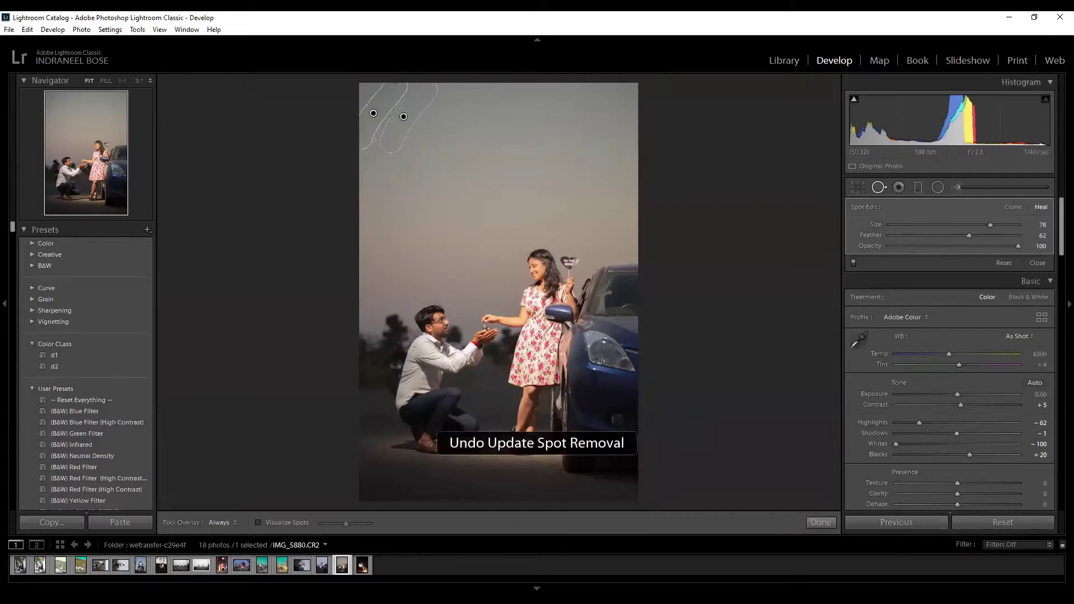
pyautogui.hotkey('ctrl', 'z')
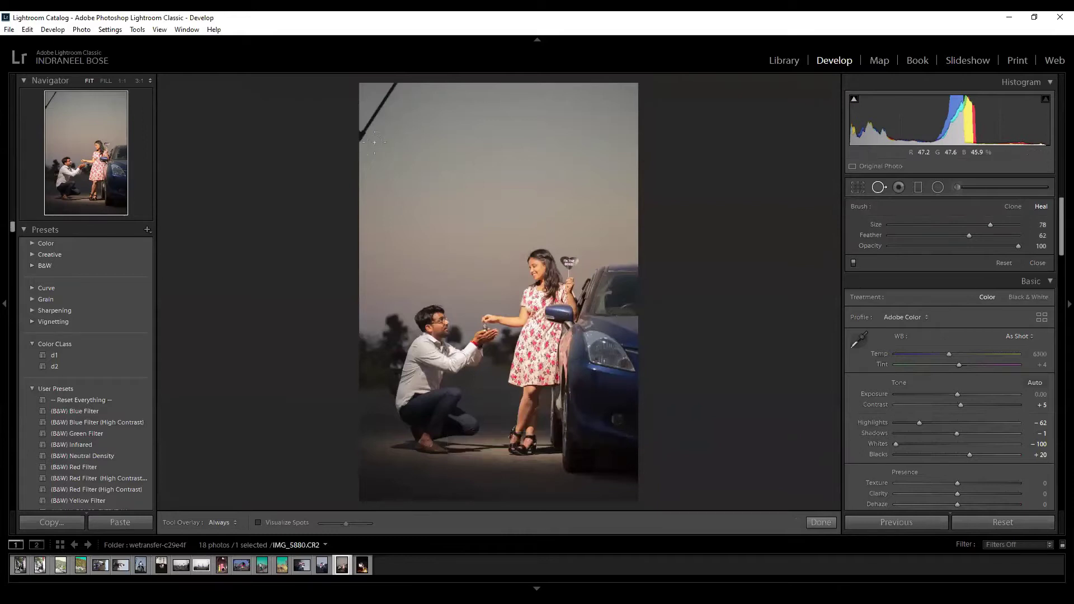
pyautogui.moveTo(361, 137); pyautogui.dragTo(395, 82)
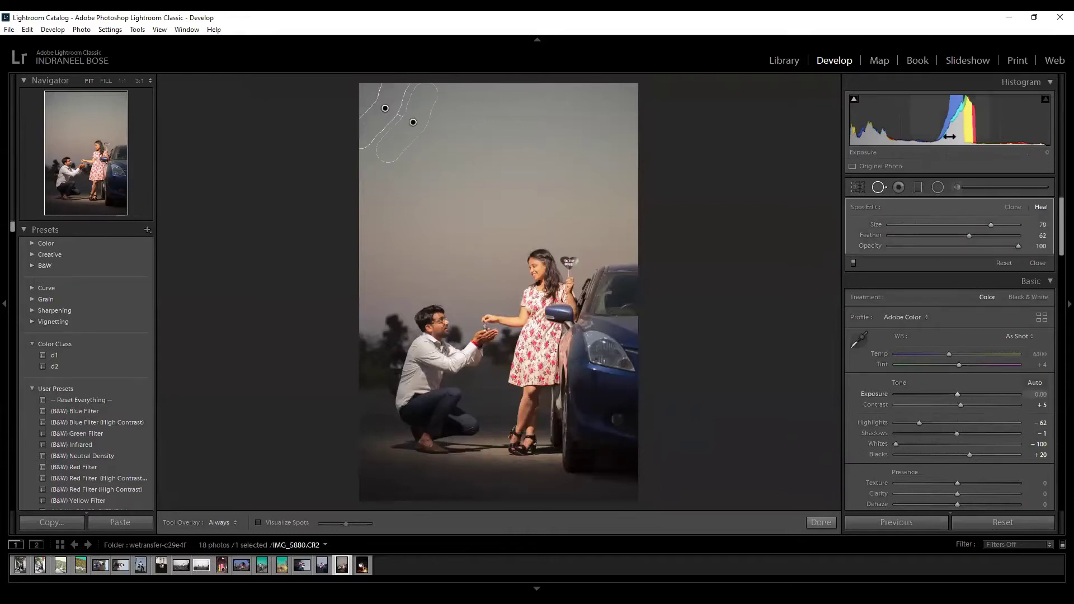
pyautogui.click(818, 526)
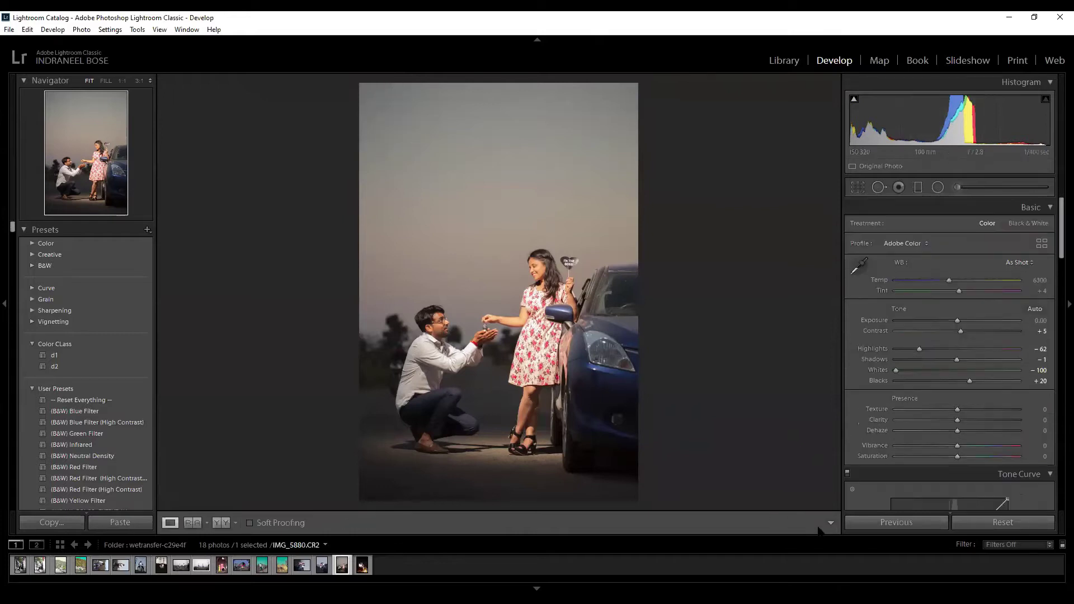
# Add a graduated filter with 0.56 exposure running from the photo's top edge to just below its bottom edge.
pyautogui.click(918, 188)
pyautogui.moveTo(501, 89); pyautogui.dragTo(503, 511)
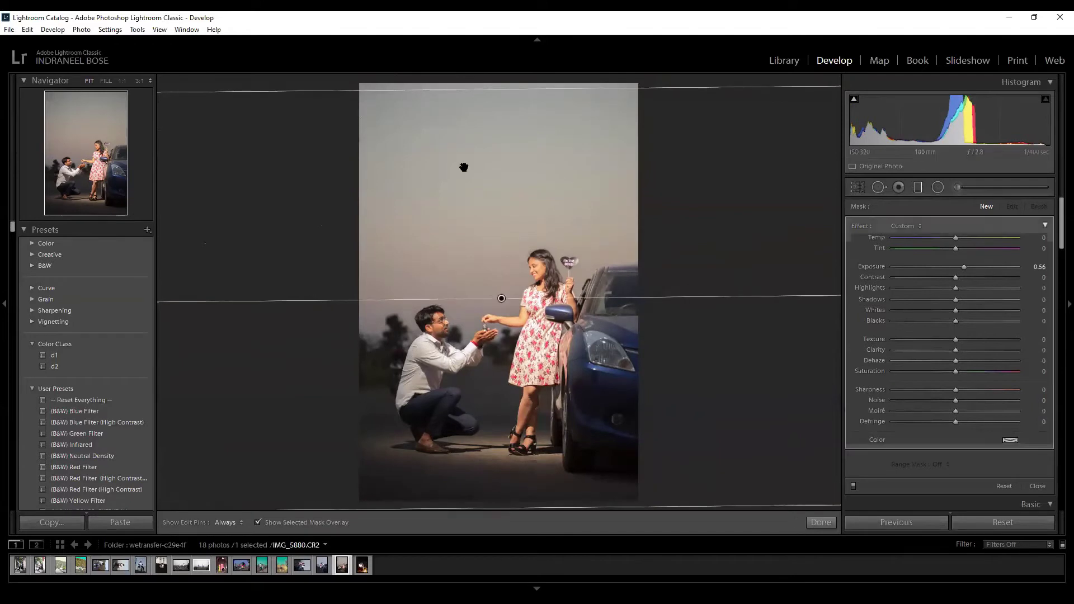
pyautogui.moveTo(481, 88); pyautogui.dragTo(480, 83)
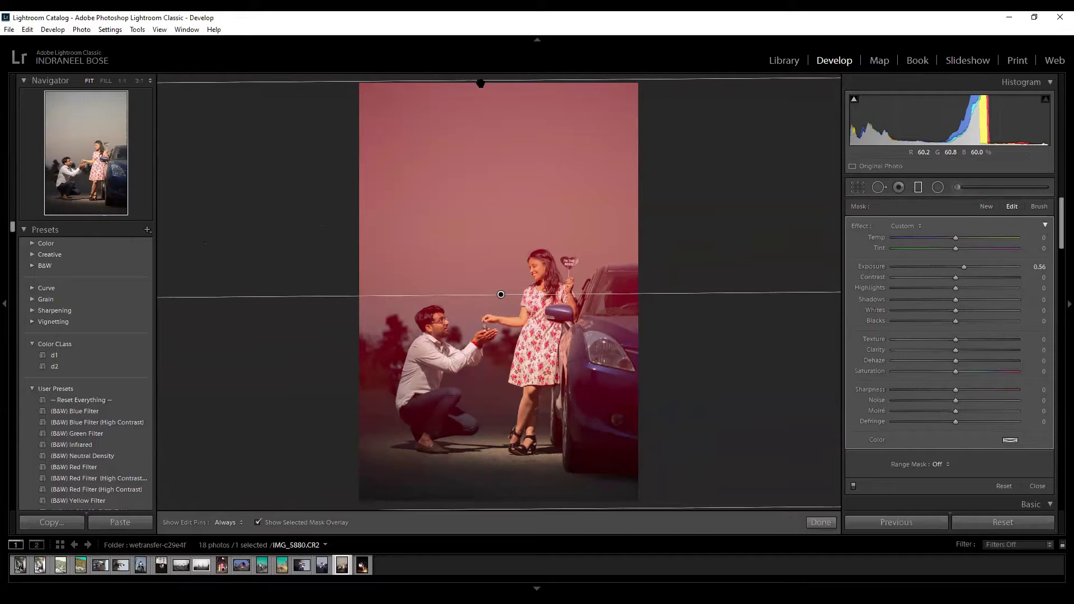
# Limit the graduated filter with a Color range mask sampled at five spots across the sky.
pyautogui.click(938, 466)
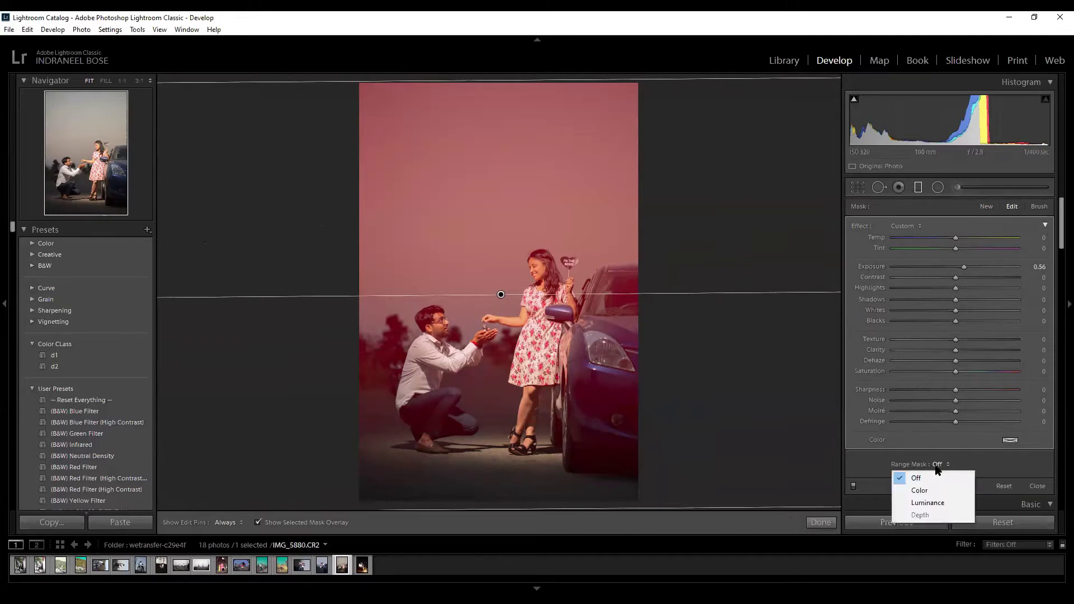
pyautogui.click(919, 492)
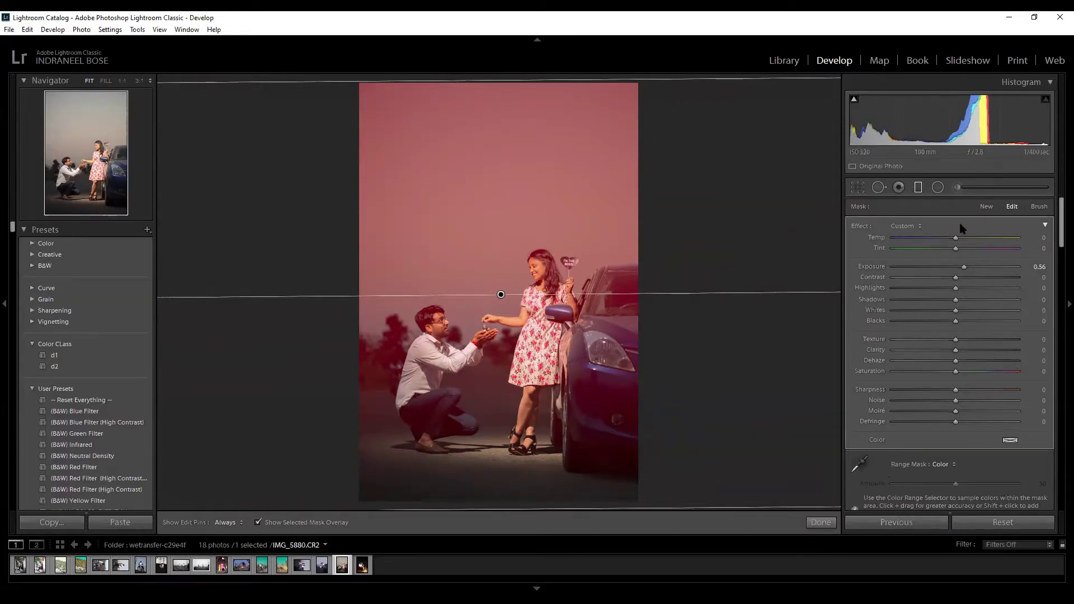
pyautogui.click(859, 464)
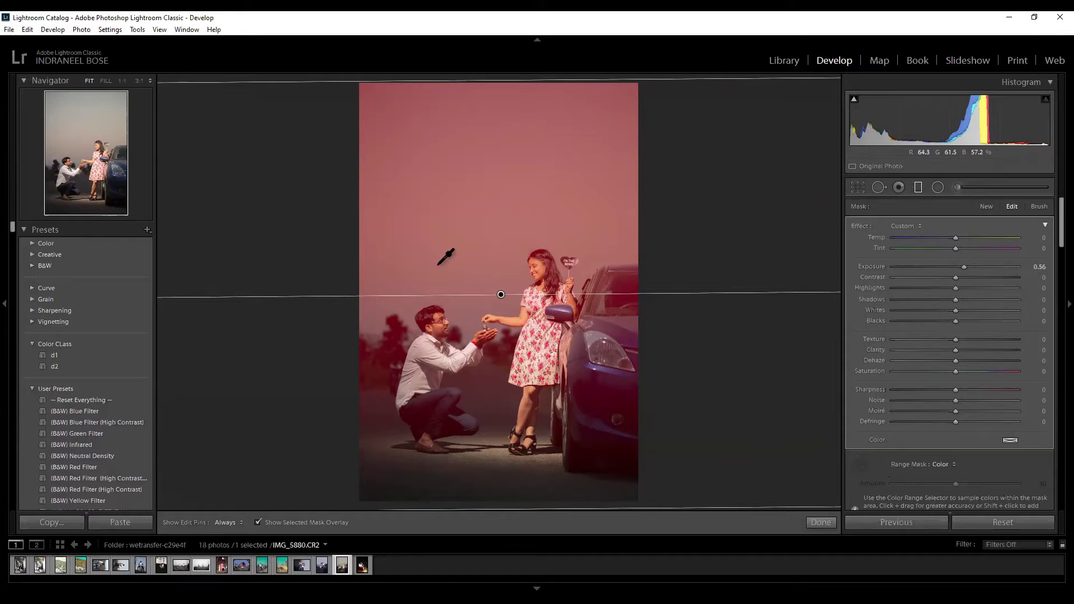
pyautogui.click(404, 245)
pyautogui.click(619, 233)
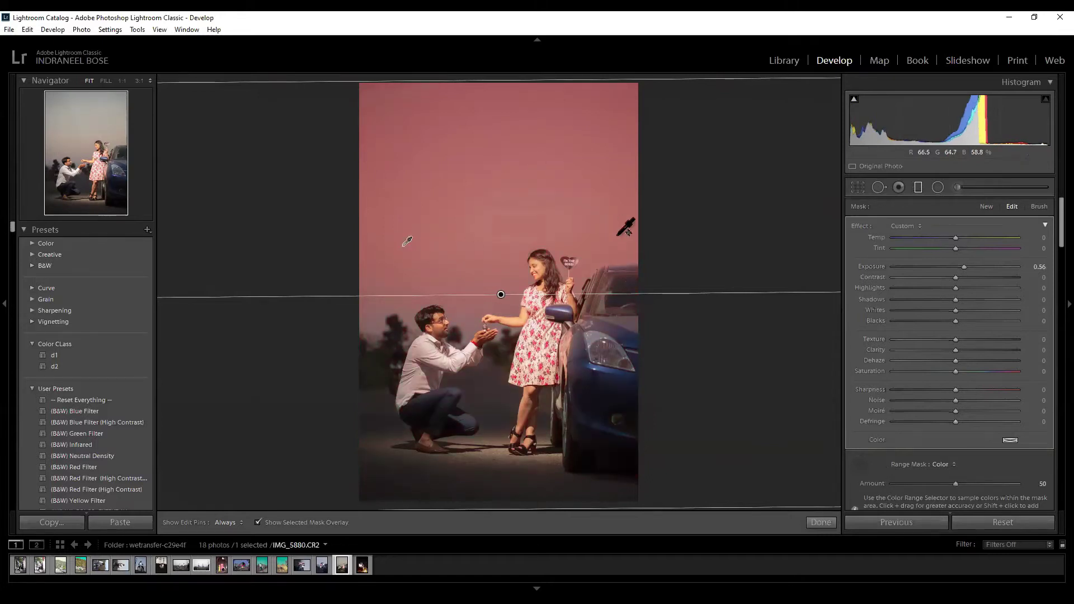
pyautogui.click(499, 206)
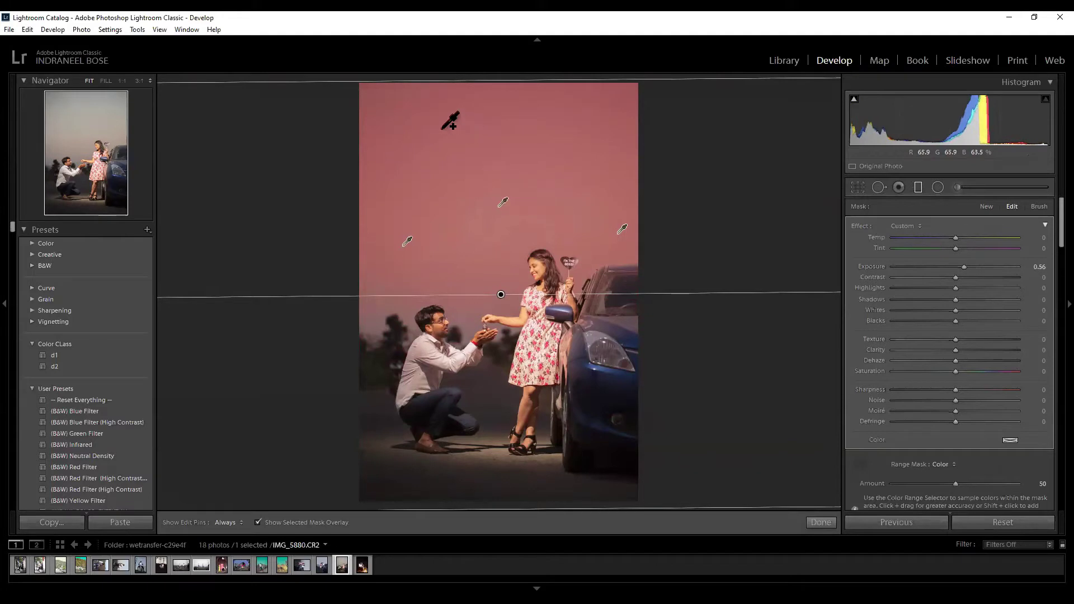
pyautogui.click(430, 112)
pyautogui.click(596, 109)
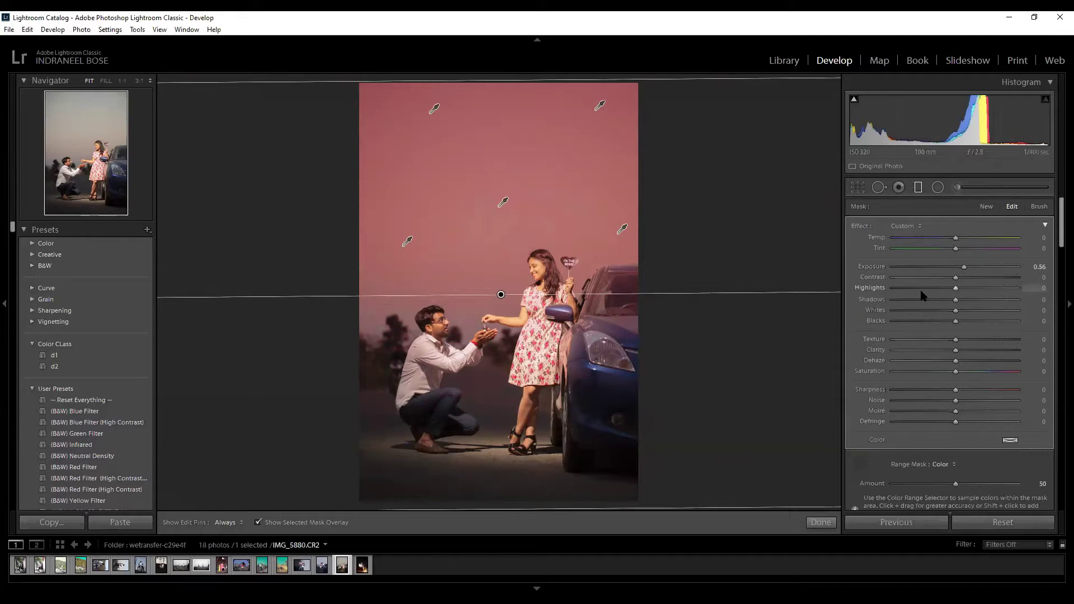
pyautogui.hotkey('ctrl', '=')
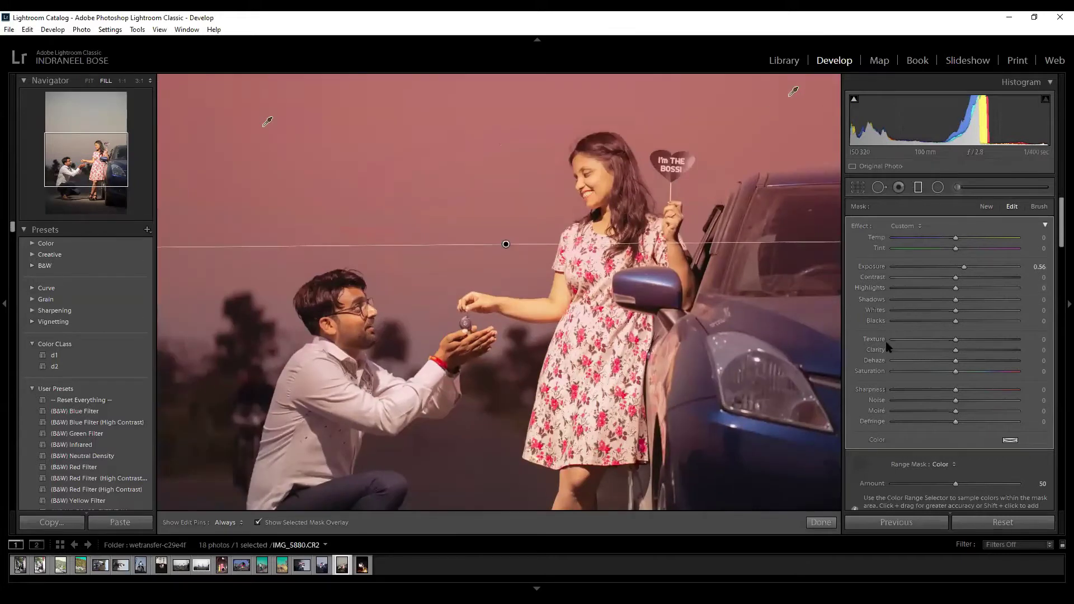
pyautogui.hotkey('ctrl', '-')
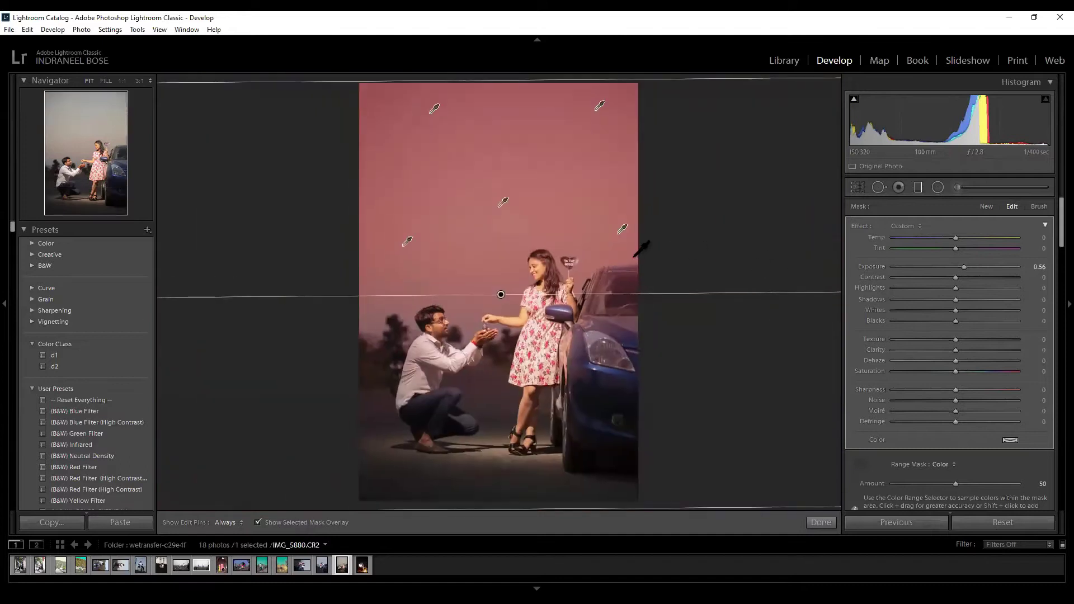
# Try different color samples across the sky and near the horizon for the graduated filter's Color range mask.
pyautogui.keyDown('shift'); pyautogui.click(630, 257); pyautogui.keyUp('shift')
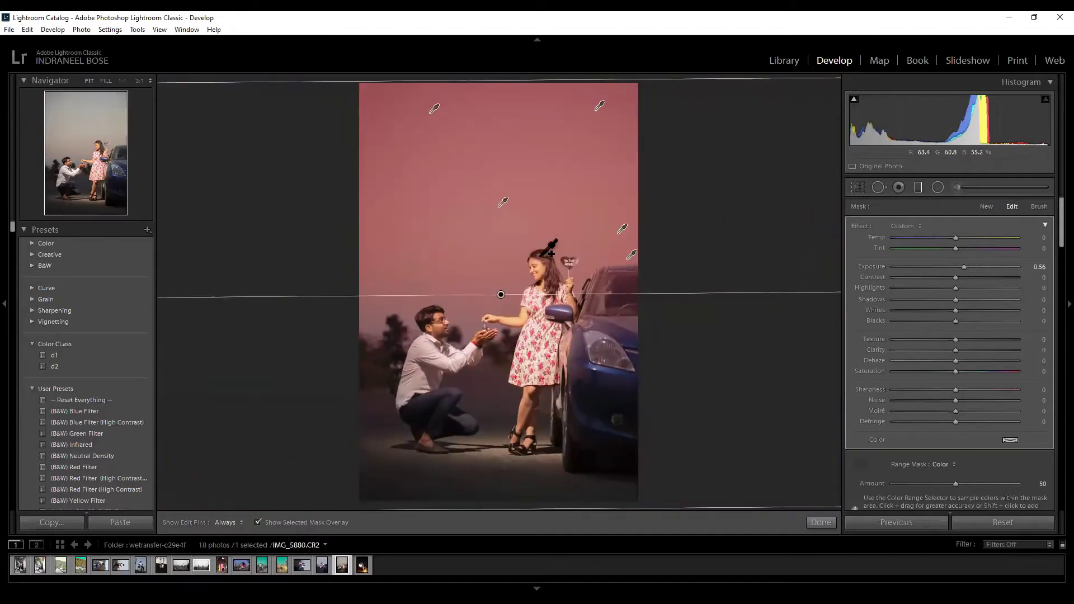
pyautogui.keyDown('shift'); pyautogui.click(545, 238); pyautogui.keyUp('shift')
pyautogui.keyDown('shift'); pyautogui.click(426, 225); pyautogui.keyUp('shift')
pyautogui.keyDown('shift'); pyautogui.click(540, 163); pyautogui.keyUp('shift')
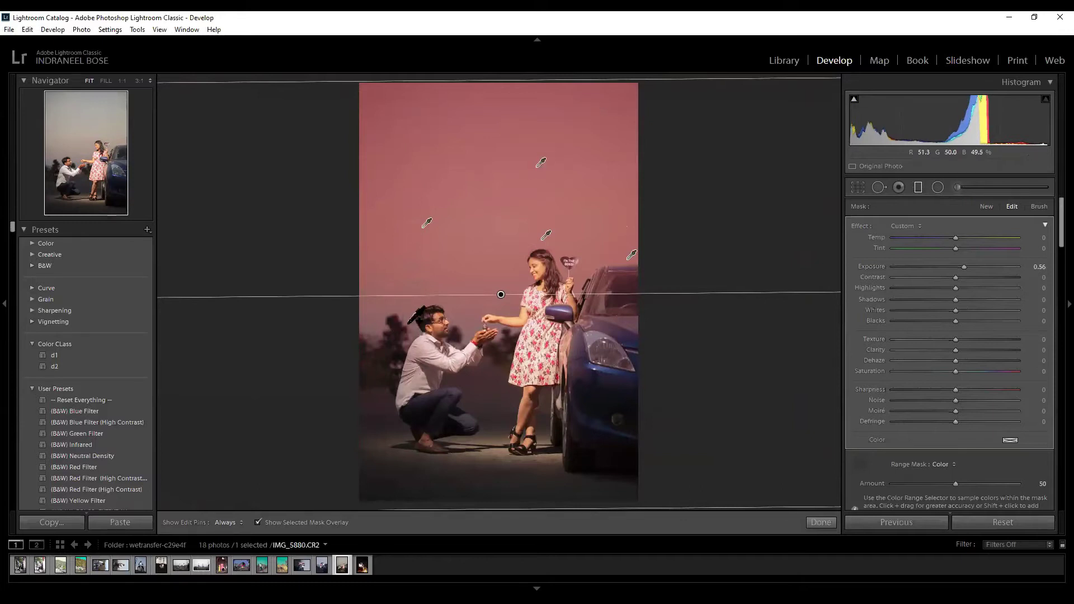
pyautogui.keyDown('shift'); pyautogui.click(479, 309); pyautogui.keyUp('shift')
pyautogui.keyDown('shift'); pyautogui.click(434, 123); pyautogui.keyUp('shift')
pyautogui.keyDown('shift'); pyautogui.click(583, 118); pyautogui.keyUp('shift')
pyautogui.keyDown('shift'); pyautogui.click(402, 205); pyautogui.keyUp('shift')
pyautogui.keyDown('shift'); pyautogui.click(473, 220); pyautogui.keyUp('shift')
pyautogui.keyDown('shift'); pyautogui.click(589, 189); pyautogui.keyUp('shift')
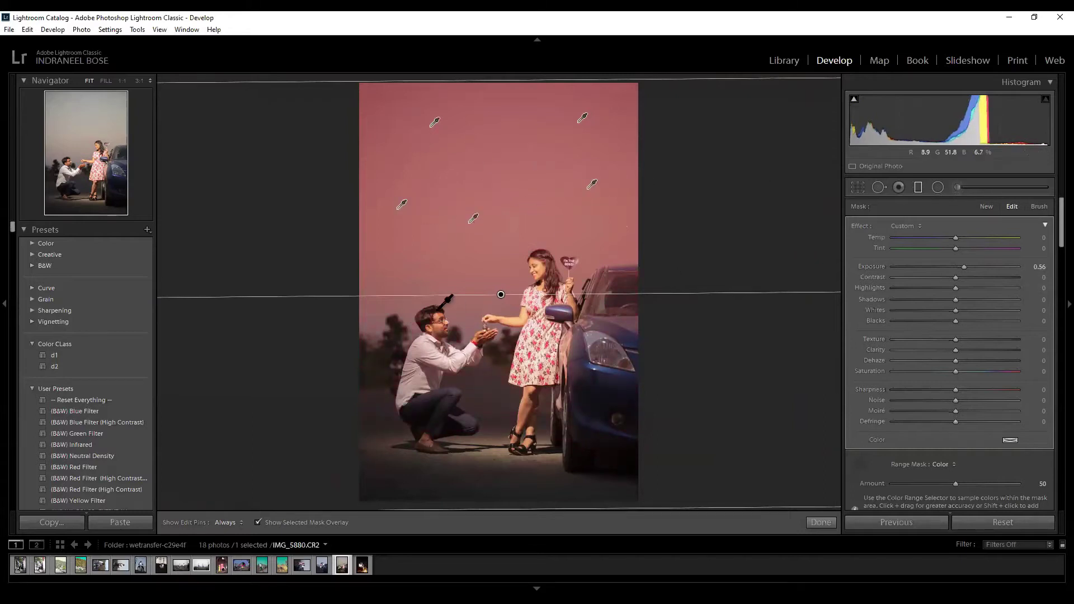
pyautogui.keyDown('shift'); pyautogui.click(377, 318); pyautogui.keyUp('shift')
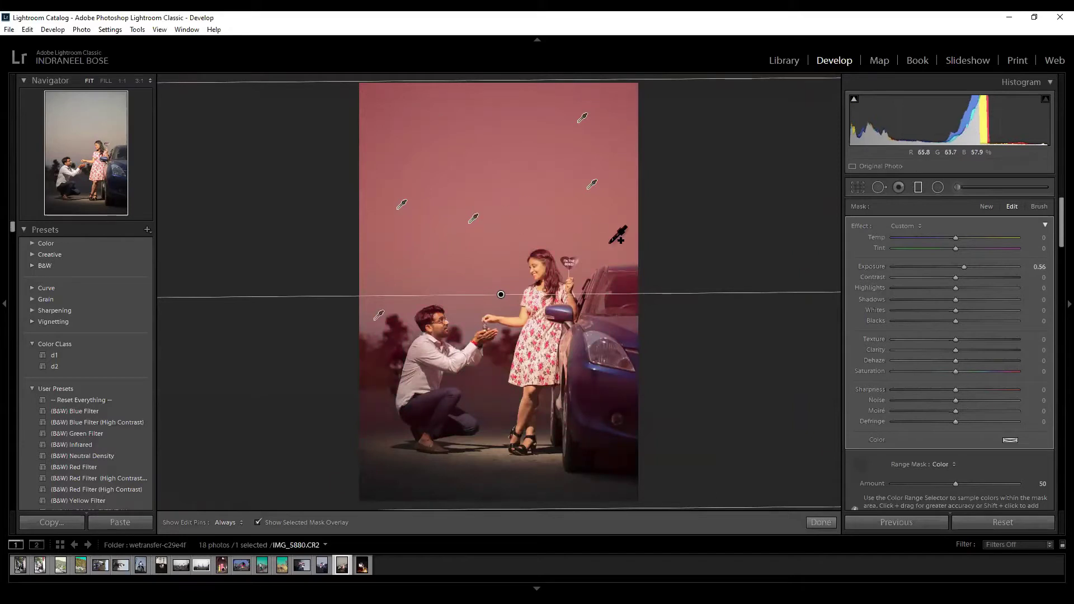
pyautogui.keyDown('shift'); pyautogui.click(618, 236); pyautogui.keyUp('shift')
pyautogui.keyDown('shift'); pyautogui.click(450, 118); pyautogui.keyUp('shift')
# Resample the graduated filter's Color range mask at five spots from the upper sky down to both horizon edges, and hide the mask overlay.
pyautogui.click(390, 215)
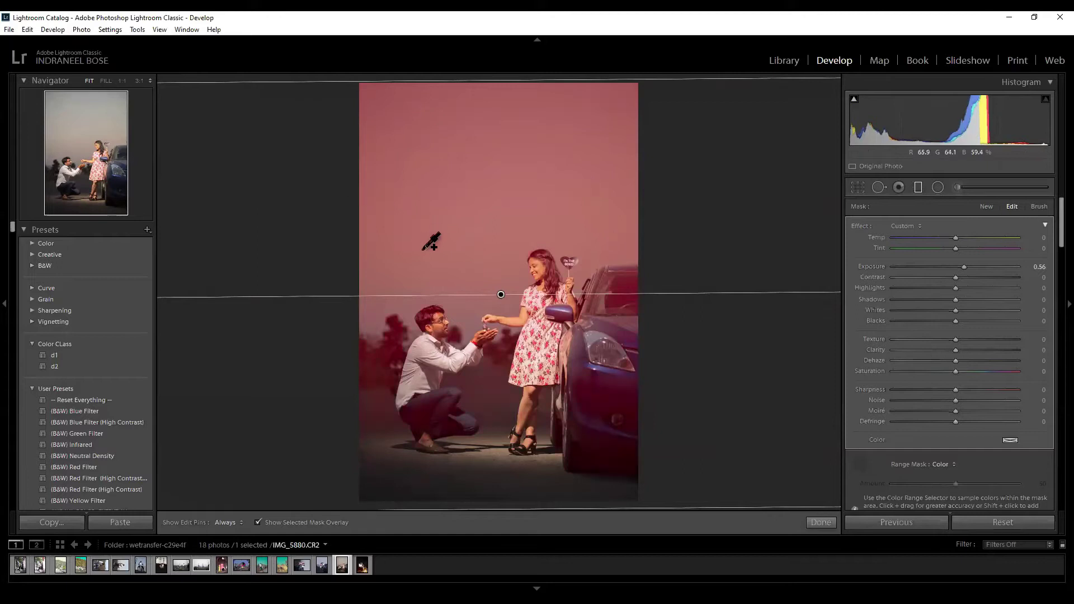
pyautogui.keyDown('shift'); pyautogui.click(380, 320); pyautogui.keyUp('shift')
pyautogui.keyDown('shift'); pyautogui.click(484, 193); pyautogui.keyUp('shift')
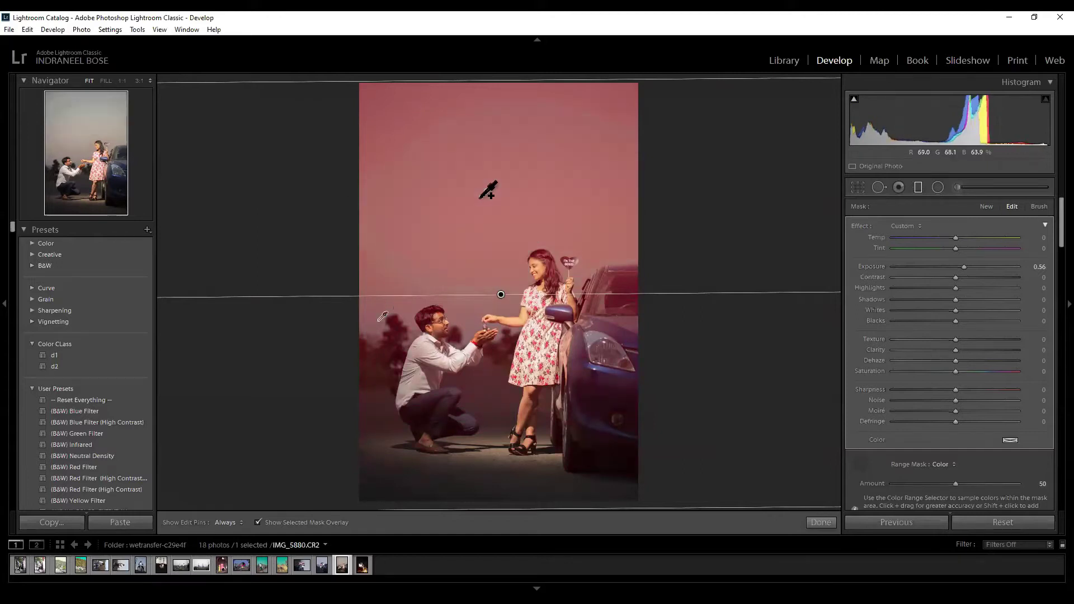
pyautogui.keyDown('shift'); pyautogui.click(636, 254); pyautogui.keyUp('shift')
pyautogui.keyDown('shift'); pyautogui.click(446, 123); pyautogui.keyUp('shift')
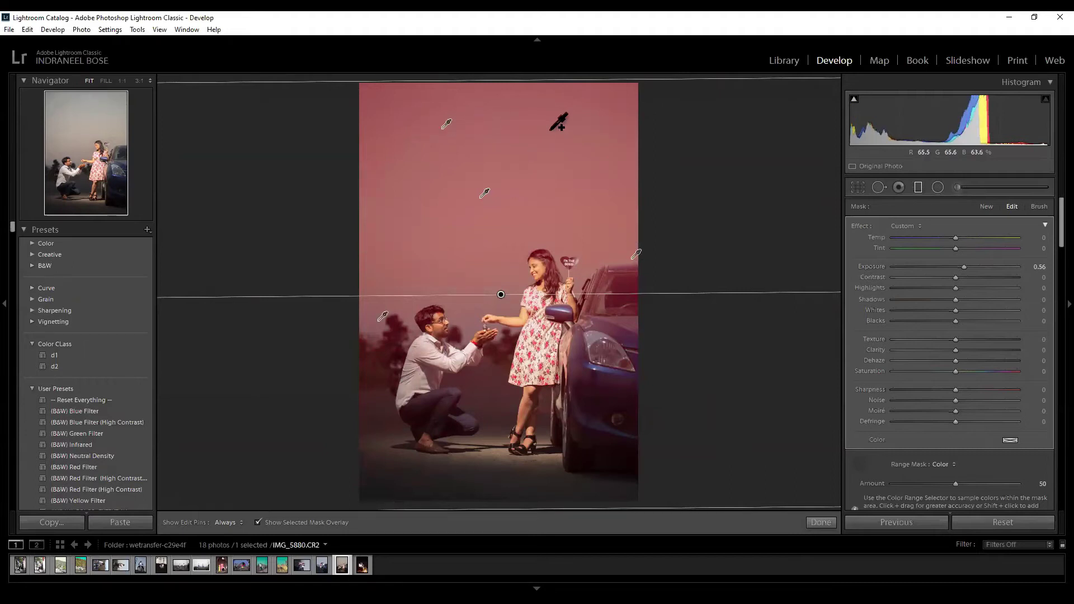
pyautogui.keyDown('shift'); pyautogui.click(564, 127); pyautogui.keyUp('shift')
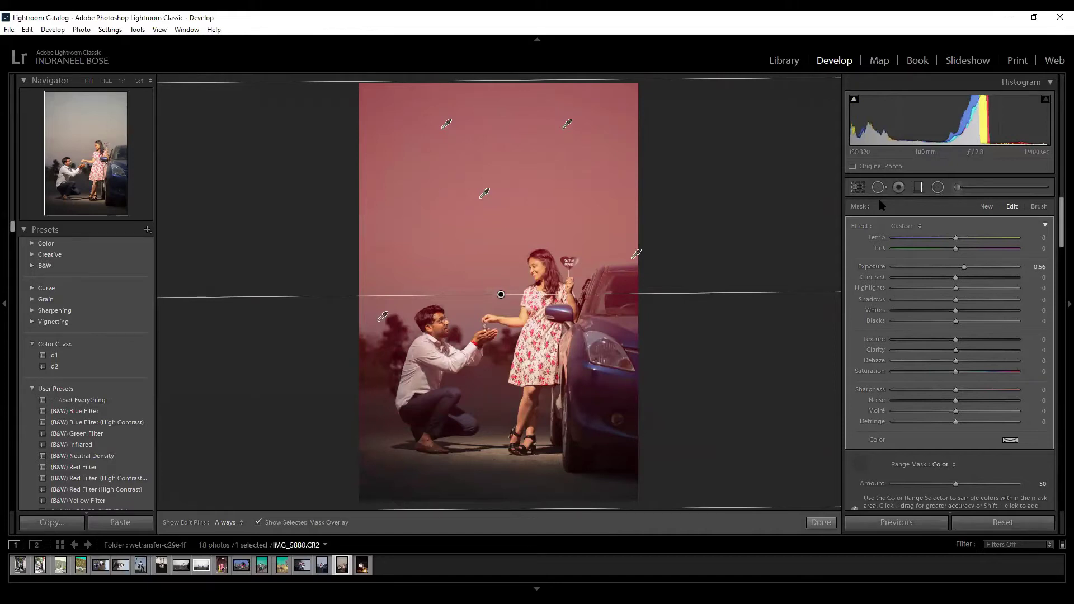
pyautogui.press('o')
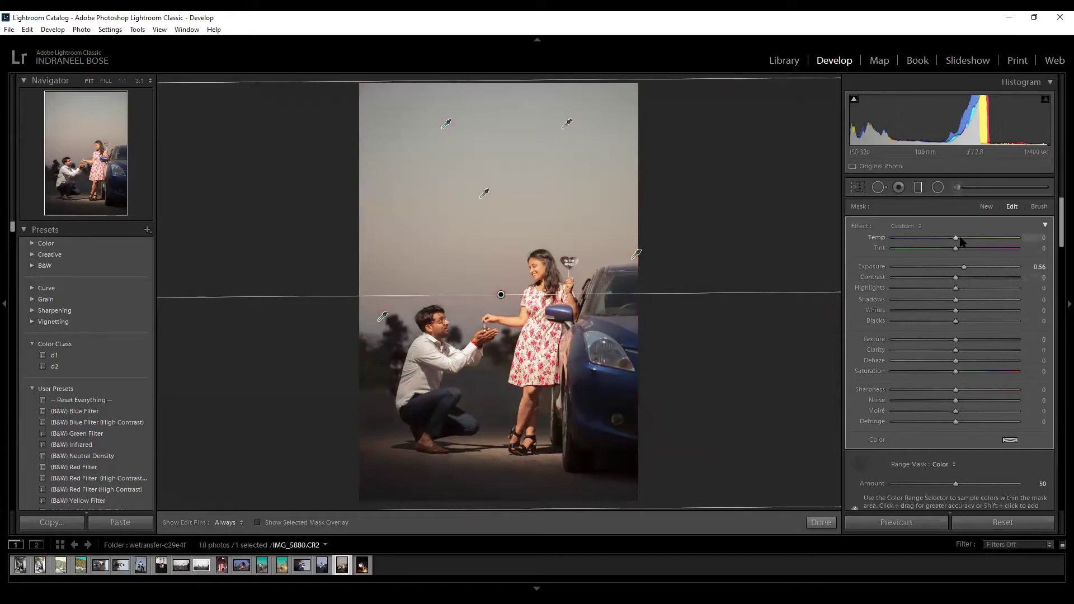
# Try cooling the graduated filter to a Temp of −100 and check the effect around the couple up close.
pyautogui.moveTo(955, 241); pyautogui.dragTo(868, 246)
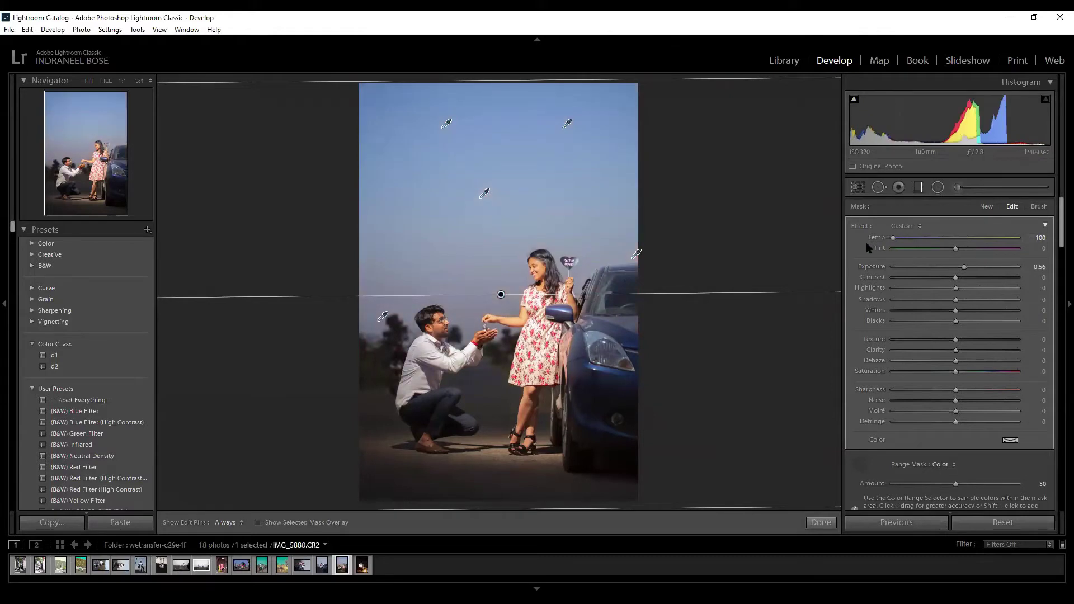
pyautogui.press('z')
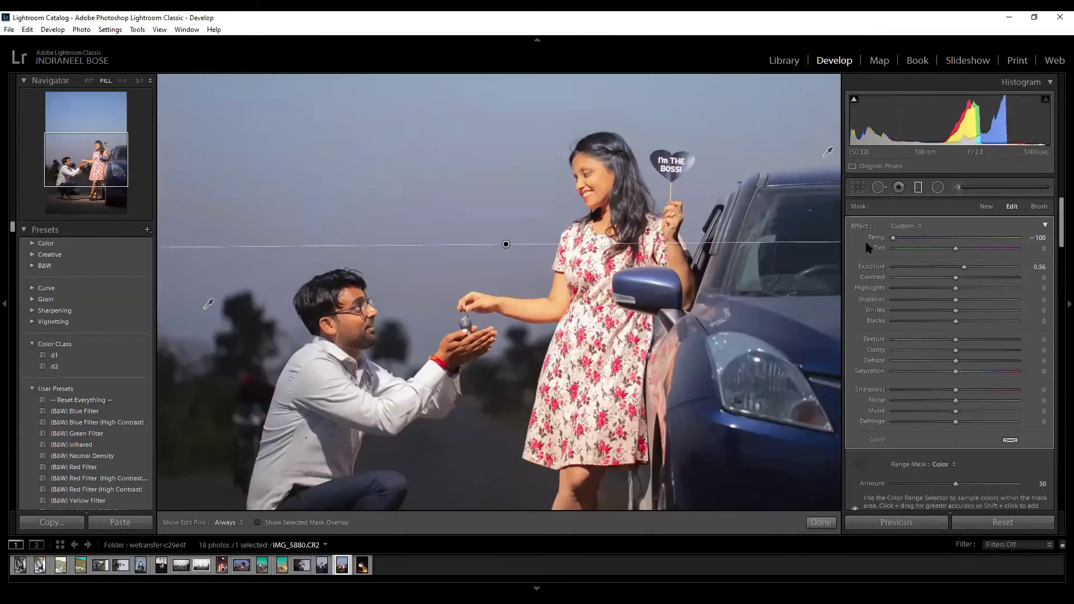
pyautogui.moveTo(894, 239)
pyautogui.mouseDown()
pyautogui.moveTo(928, 240)
pyautogui.moveTo(880, 242)
pyautogui.mouseUp()
pyautogui.moveTo(952, 242); pyautogui.dragTo(863, 259)
pyautogui.press('z')
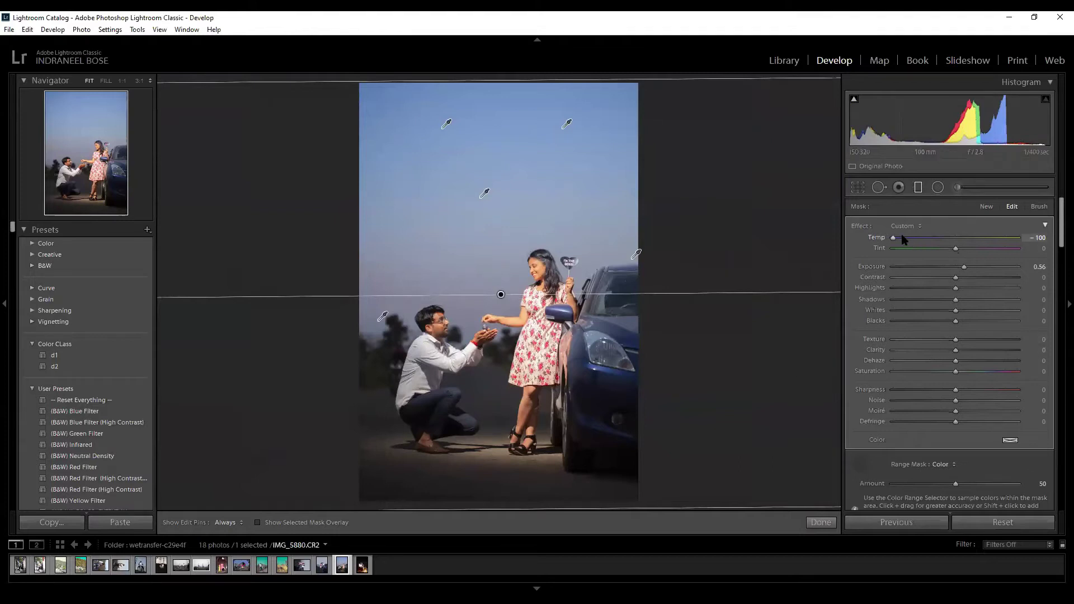
# Set the graduated filter to Temp 59, Exposure −0.52, Contrast 73, Highlights 63, Shadows −46, Whites 59 and Blacks 14.
pyautogui.moveTo(896, 240); pyautogui.dragTo(1002, 252)
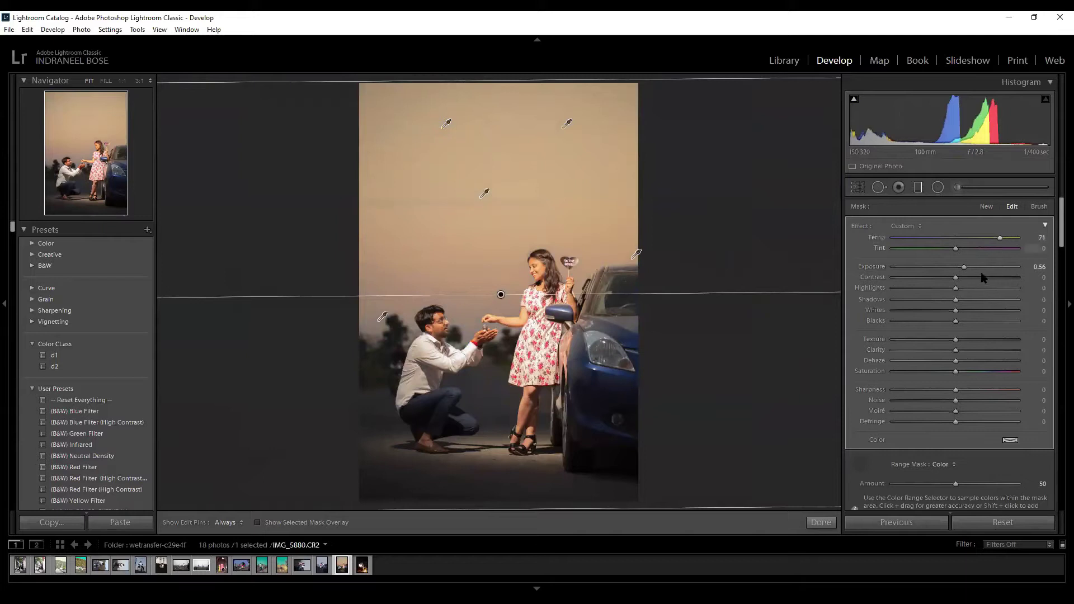
pyautogui.doubleClick(861, 226)
pyautogui.moveTo(955, 237); pyautogui.dragTo(963, 322)
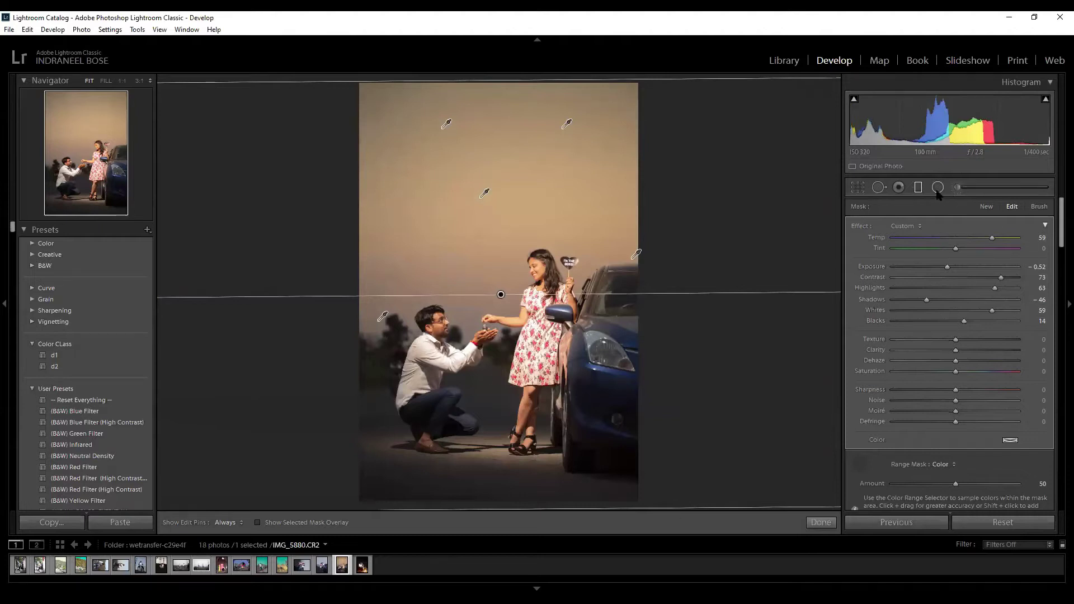
# Add a radial filter around the couple with its effect settings reset and the mask overlay shown.
pyautogui.press('Delete')
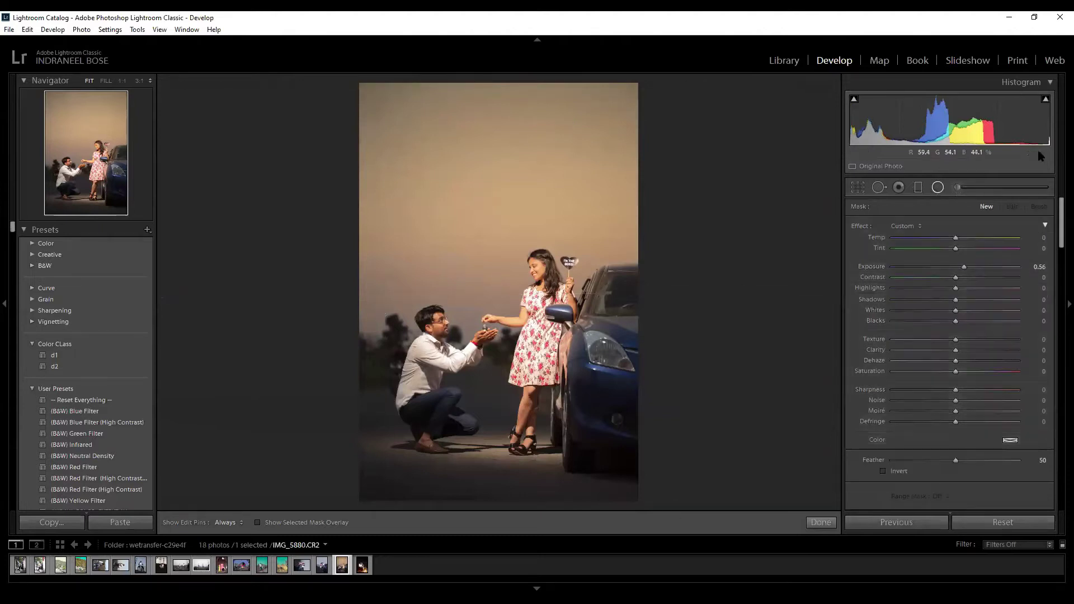
pyautogui.click(938, 189)
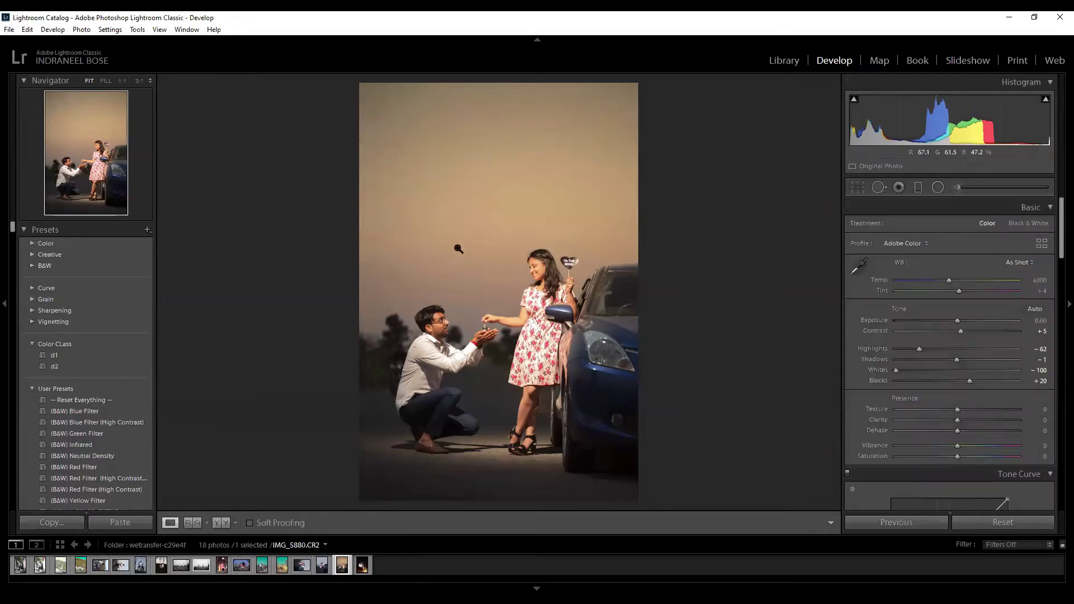
pyautogui.click(938, 188)
pyautogui.moveTo(486, 305); pyautogui.dragTo(593, 409)
pyautogui.moveTo(502, 394); pyautogui.dragTo(487, 401)
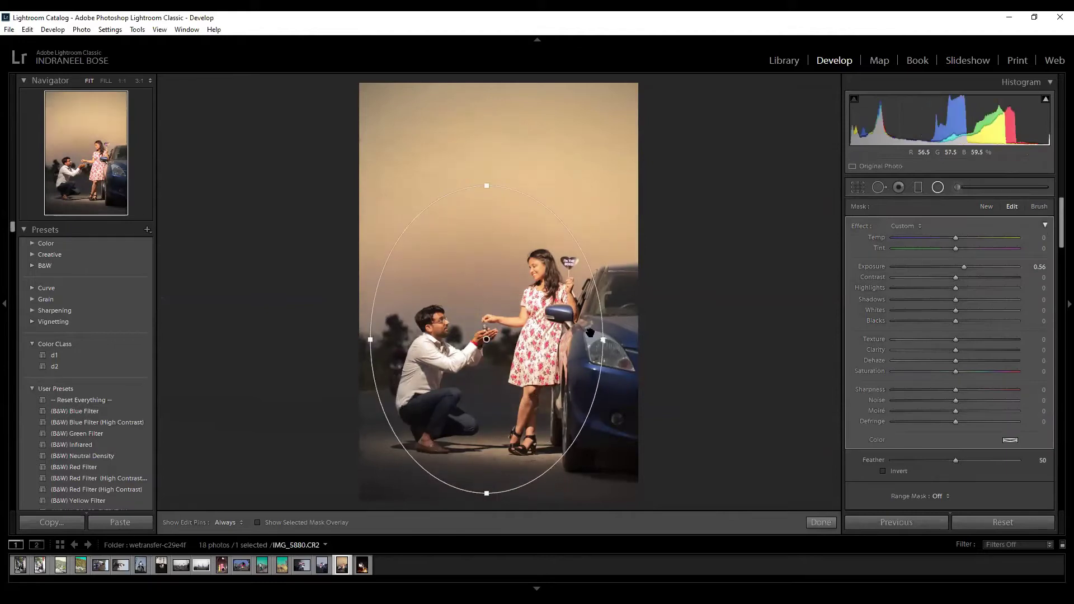
pyautogui.moveTo(598, 338); pyautogui.dragTo(603, 309)
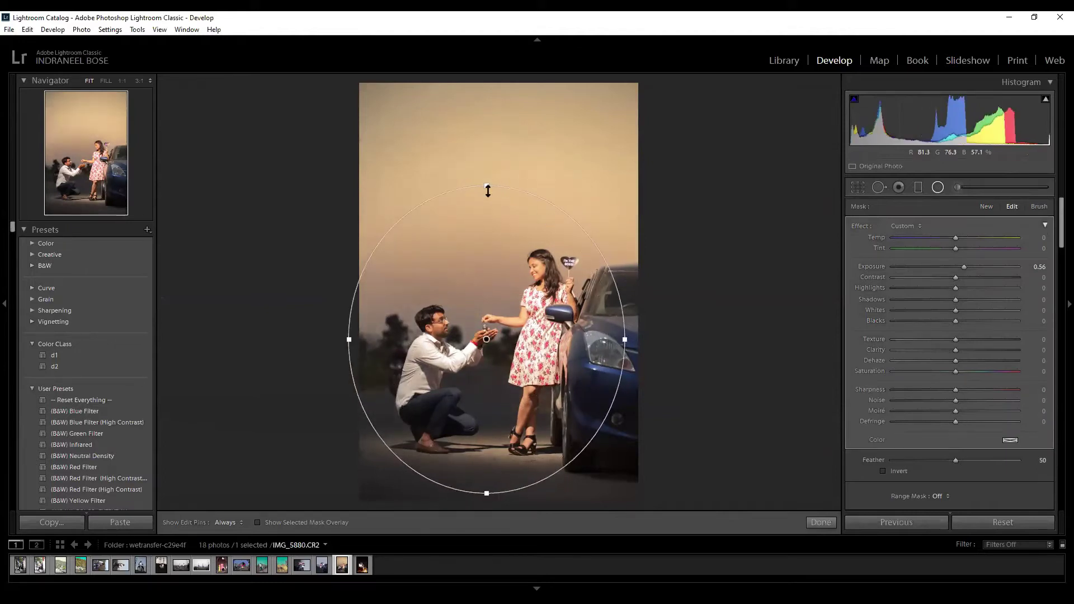
pyautogui.moveTo(484, 187); pyautogui.dragTo(481, 210)
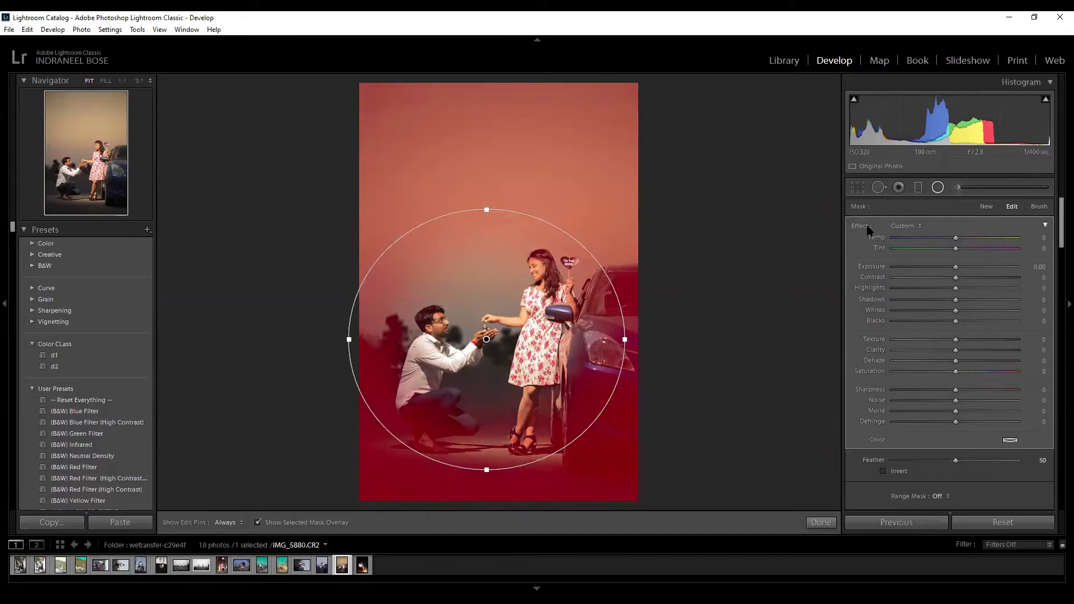
# Shrink the radial filter to a nearly circular shape centred on the couple's hands, reaching from just above the woman's head to the feet.
pyautogui.moveTo(625, 340); pyautogui.dragTo(613, 340)
pyautogui.moveTo(485, 207); pyautogui.dragTo(487, 245)
pyautogui.moveTo(486, 435); pyautogui.dragTo(487, 447)
pyautogui.moveTo(614, 338); pyautogui.dragTo(570, 339)
pyautogui.moveTo(487, 234); pyautogui.dragTo(487, 292)
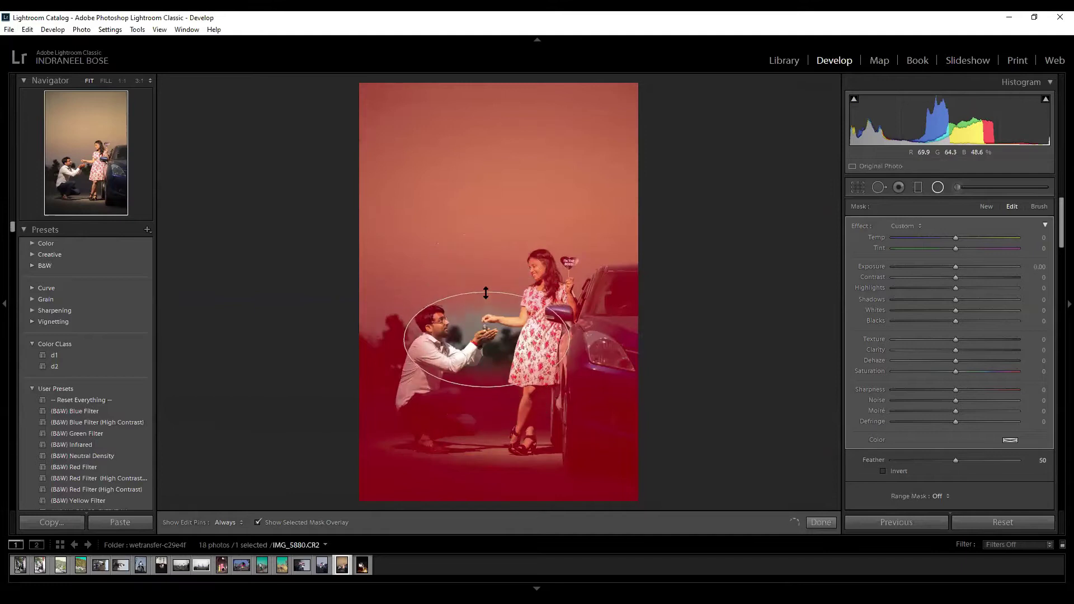
pyautogui.moveTo(486, 387); pyautogui.dragTo(486, 441)
pyautogui.moveTo(571, 339); pyautogui.dragTo(594, 340)
# Turn on a Color range mask for the radial filter and sample the sky near the photo's right edge and between the couple.
pyautogui.scroll(-3, 993, 464)
pyautogui.scroll(-3, 993, 463)
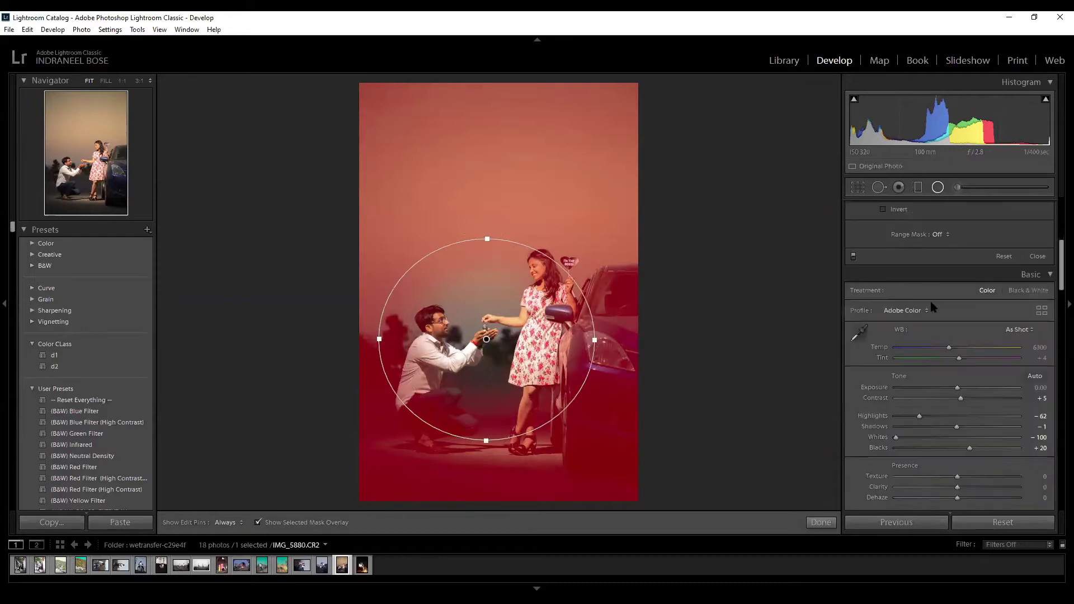
pyautogui.scroll(3, 948, 343)
pyautogui.click(944, 412)
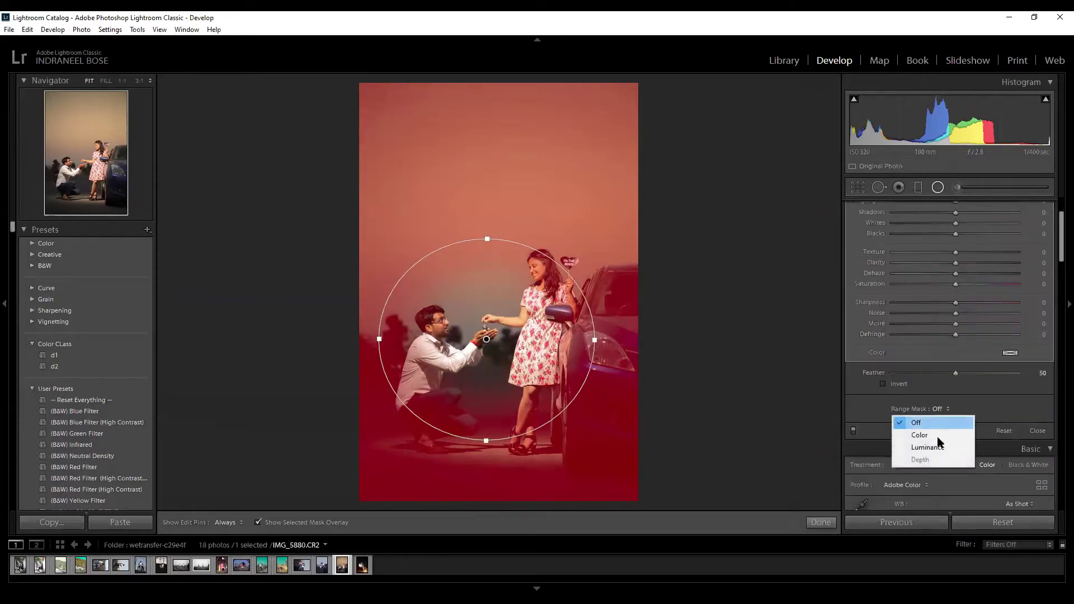
pyautogui.click(932, 433)
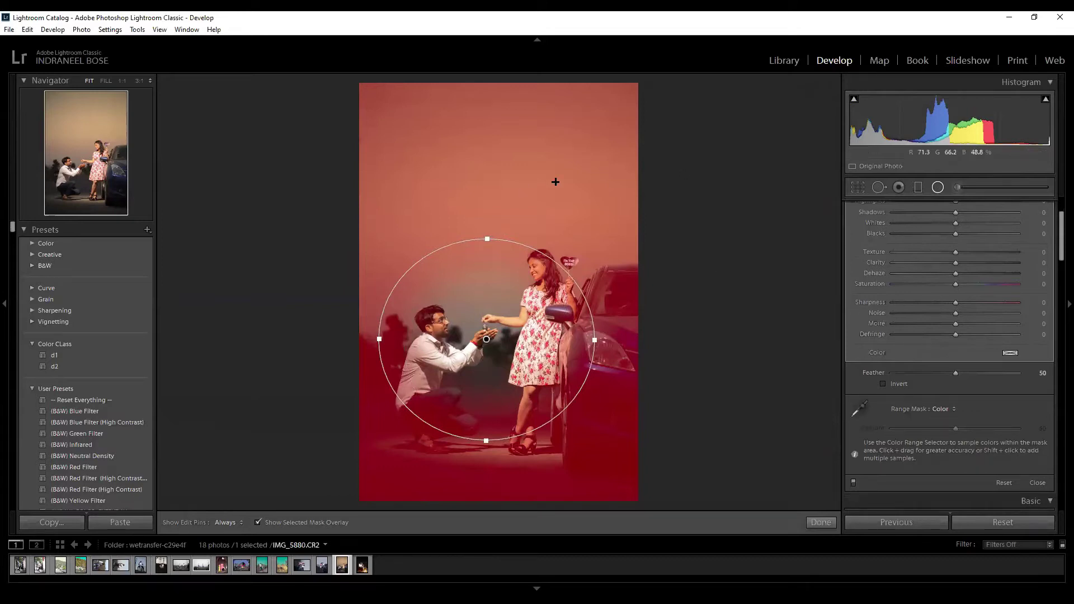
pyautogui.click(860, 410)
pyautogui.click(620, 167)
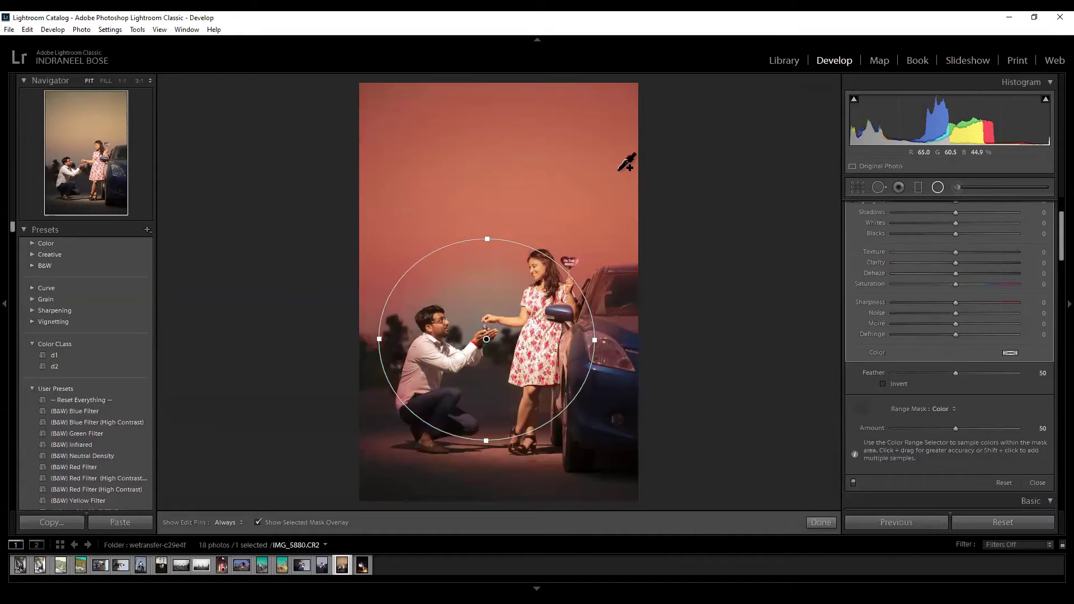
pyautogui.keyDown('shift'); pyautogui.click(470, 285); pyautogui.keyUp('shift')
# Try further color samples over the left side of the sky and horizon, and undo the added samples.
pyautogui.keyDown('shift'); pyautogui.click(413, 161); pyautogui.keyUp('shift')
pyautogui.keyDown('shift'); pyautogui.click(379, 308); pyautogui.keyUp('shift')
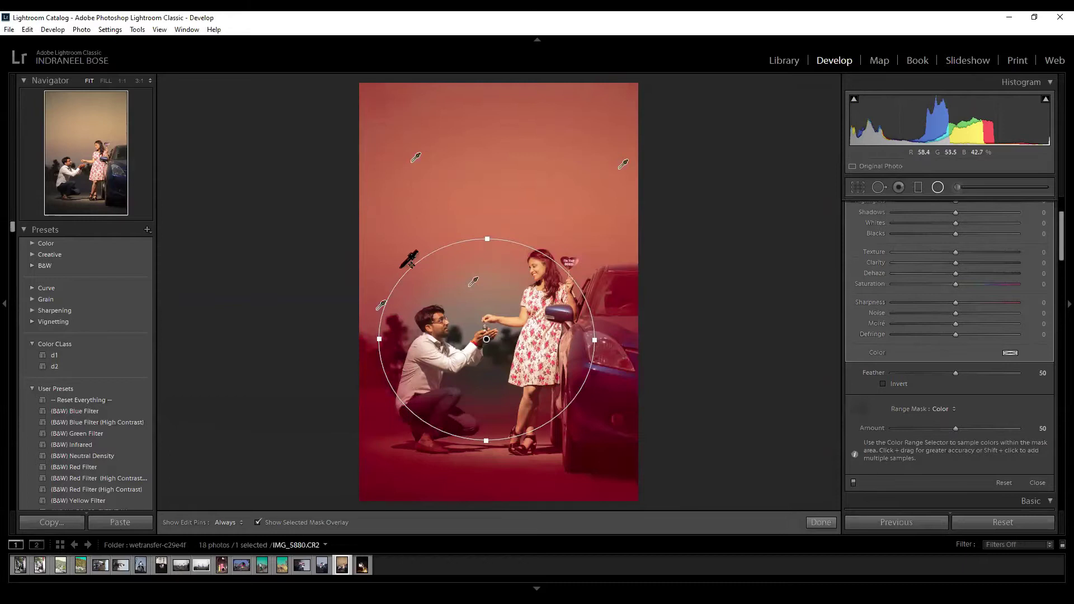
pyautogui.keyDown('shift'); pyautogui.click(401, 223); pyautogui.keyUp('shift')
pyautogui.keyDown('shift'); pyautogui.click(385, 305); pyautogui.keyUp('shift')
pyautogui.keyDown('shift'); pyautogui.click(380, 269); pyautogui.keyUp('shift')
pyautogui.keyDown('shift'); pyautogui.click(386, 269); pyautogui.keyUp('shift')
pyautogui.keyDown('shift'); pyautogui.click(431, 226); pyautogui.keyUp('shift')
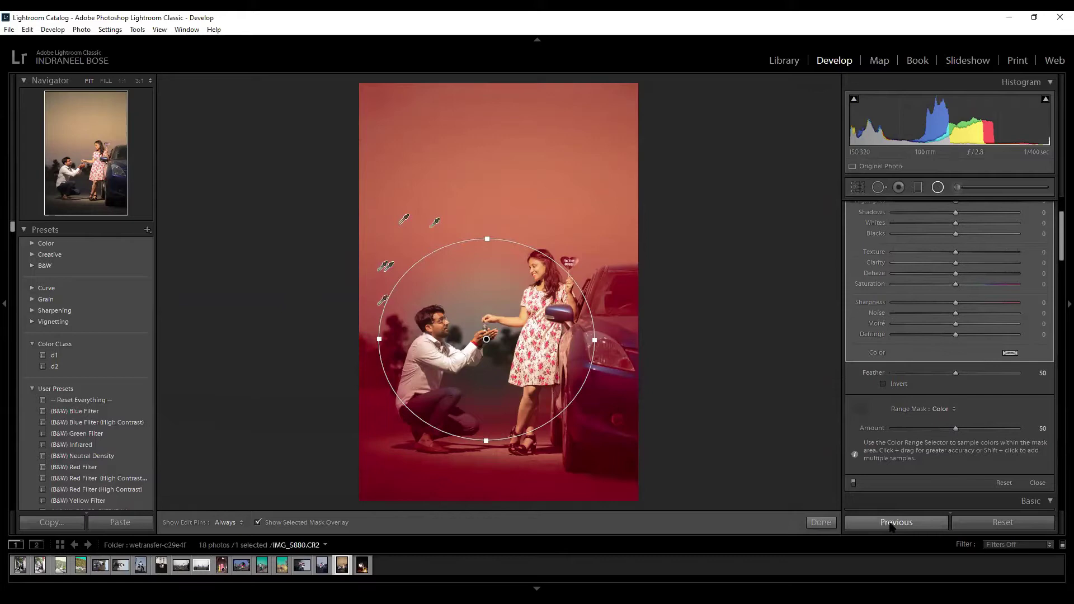
pyautogui.hotkey('ctrl', 'z')
pyautogui.hotkey('ctrl', 'z')
pyautogui.hotkey('ctrl', 'z')
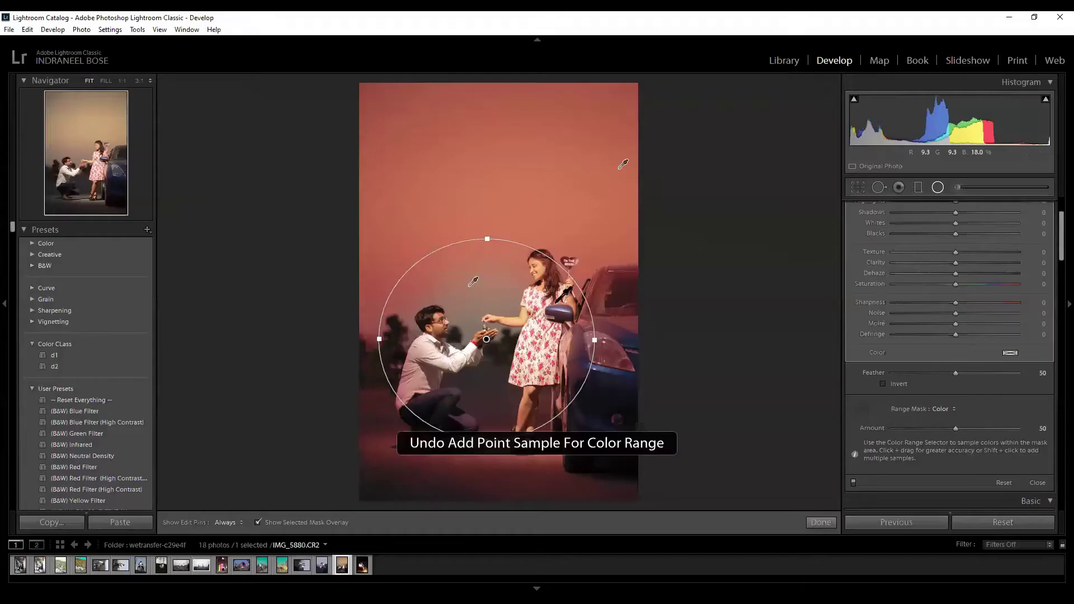
# Sample five more spots across the upper, left and right sky for the radial filter's Color range mask.
pyautogui.keyDown('shift'); pyautogui.click(547, 125); pyautogui.keyUp('shift')
pyautogui.keyDown('shift'); pyautogui.click(412, 165); pyautogui.keyUp('shift')
pyautogui.keyDown('shift'); pyautogui.click(392, 230); pyautogui.keyUp('shift')
pyautogui.keyDown('shift'); pyautogui.click(618, 238); pyautogui.keyUp('shift')
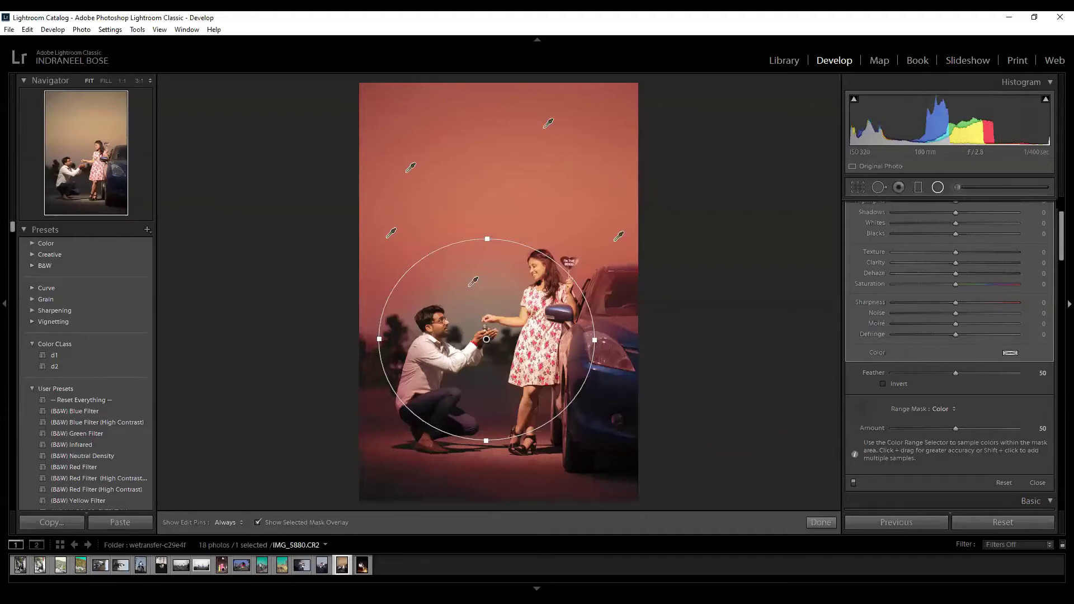
pyautogui.keyDown('shift'); pyautogui.click(462, 107); pyautogui.keyUp('shift')
# Set the radial filter to Temp 97, Exposure −0.27, Contrast 28, Shadows −31, Whites 48, Blacks −41 and Feather 75.
pyautogui.scroll(2, 1019, 235)
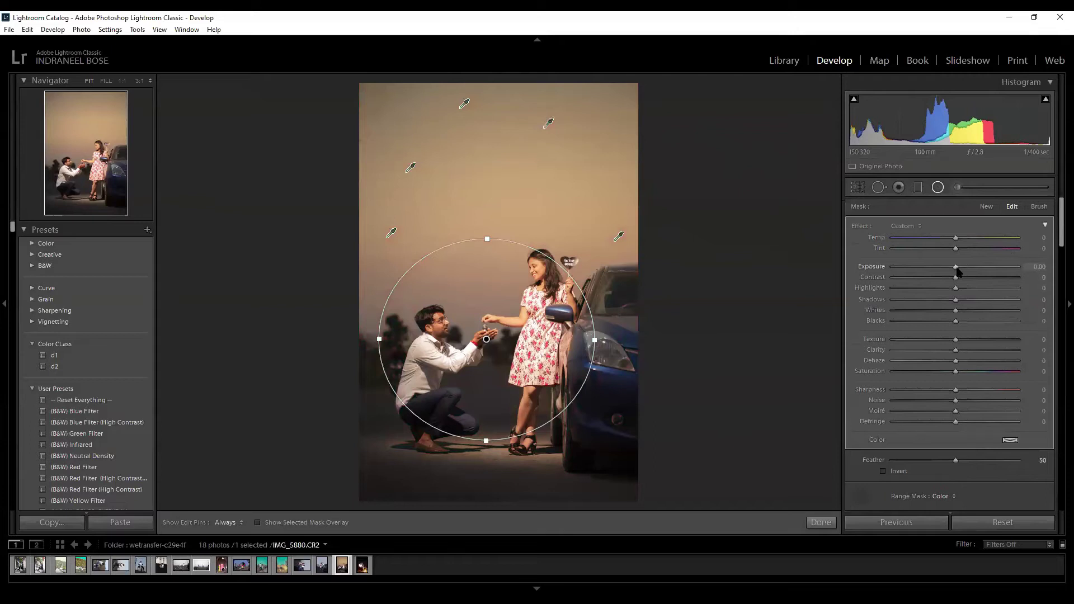
pyautogui.moveTo(957, 271)
pyautogui.mouseDown()
pyautogui.moveTo(941, 269)
pyautogui.moveTo(989, 284)
pyautogui.moveTo(975, 283)
pyautogui.mouseUp()
pyautogui.moveTo(956, 238); pyautogui.dragTo(1019, 246)
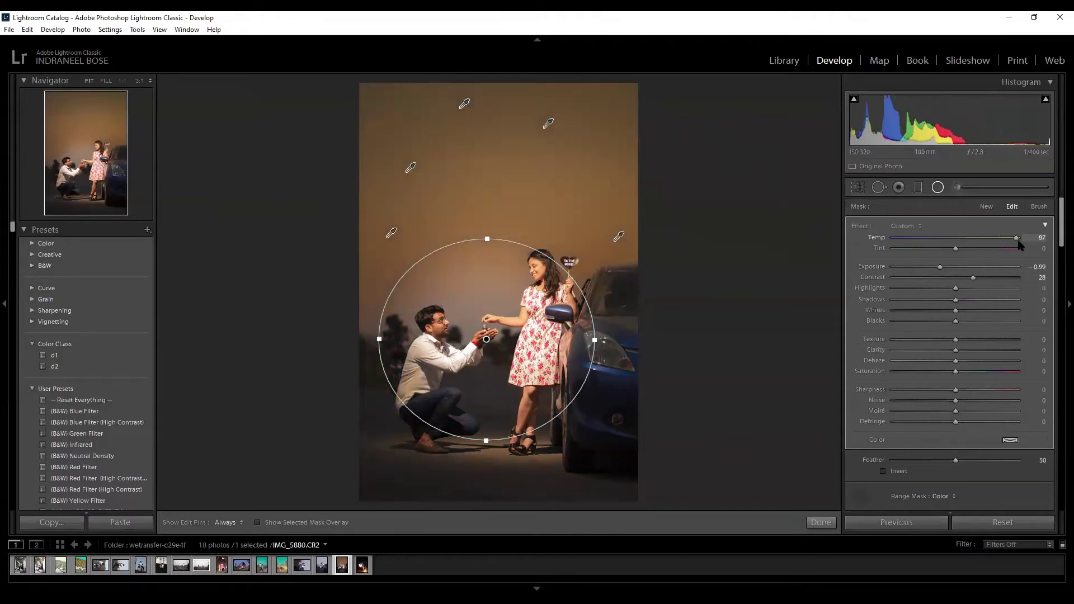
pyautogui.moveTo(939, 267); pyautogui.dragTo(987, 315)
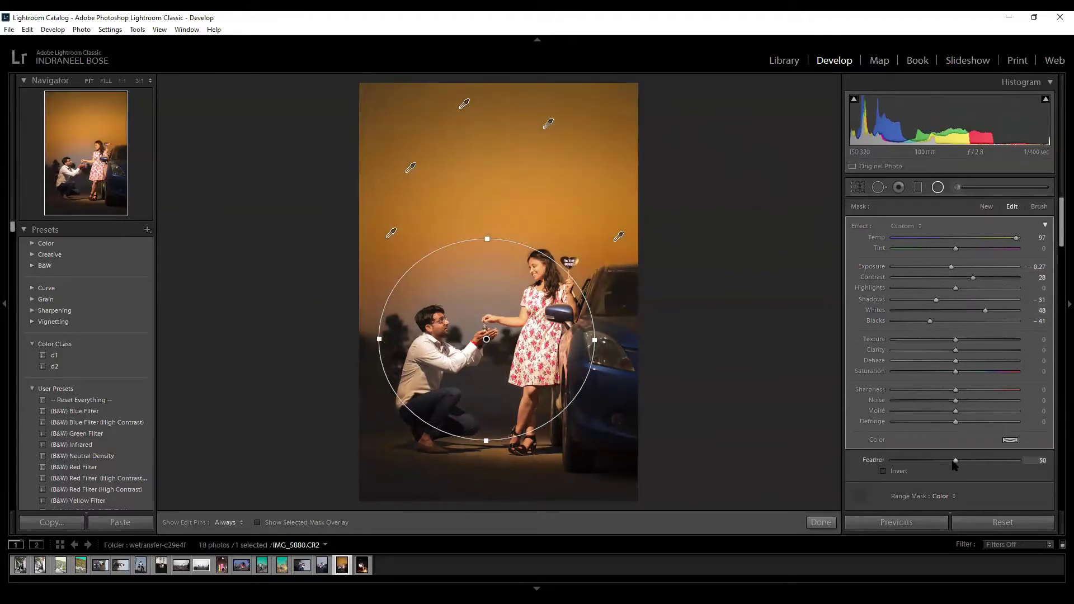
pyautogui.moveTo(985, 464)
pyautogui.mouseDown()
pyautogui.moveTo(1006, 465)
pyautogui.moveTo(960, 465)
pyautogui.moveTo(1006, 469)
pyautogui.moveTo(945, 470)
pyautogui.moveTo(1004, 472)
pyautogui.mouseUp()
pyautogui.moveTo(937, 469); pyautogui.dragTo(986, 472)
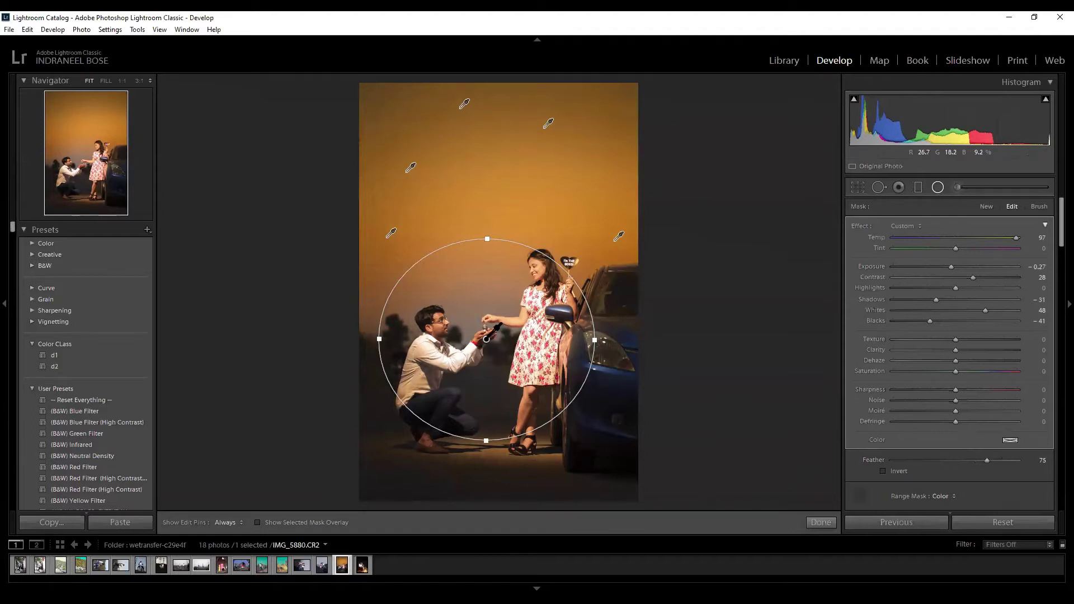
pyautogui.hotkey('shift', 'm')
pyautogui.click(859, 386)
pyautogui.scroll(-5, 918, 258)
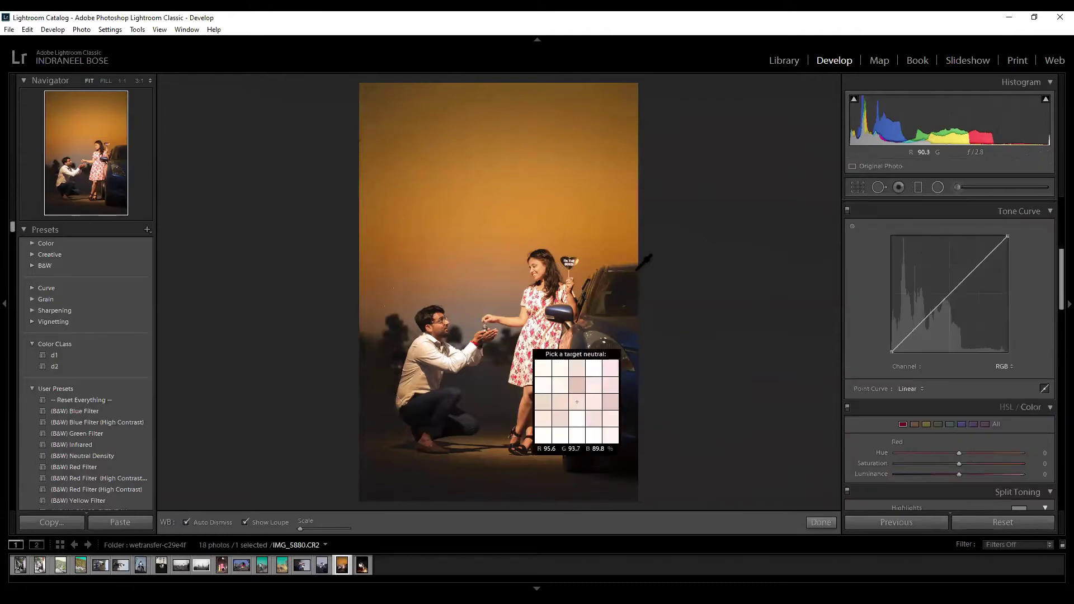
# Duplicate the radial filter over the couple, invert the copy and reset all its effect sliders.
pyautogui.click(937, 188)
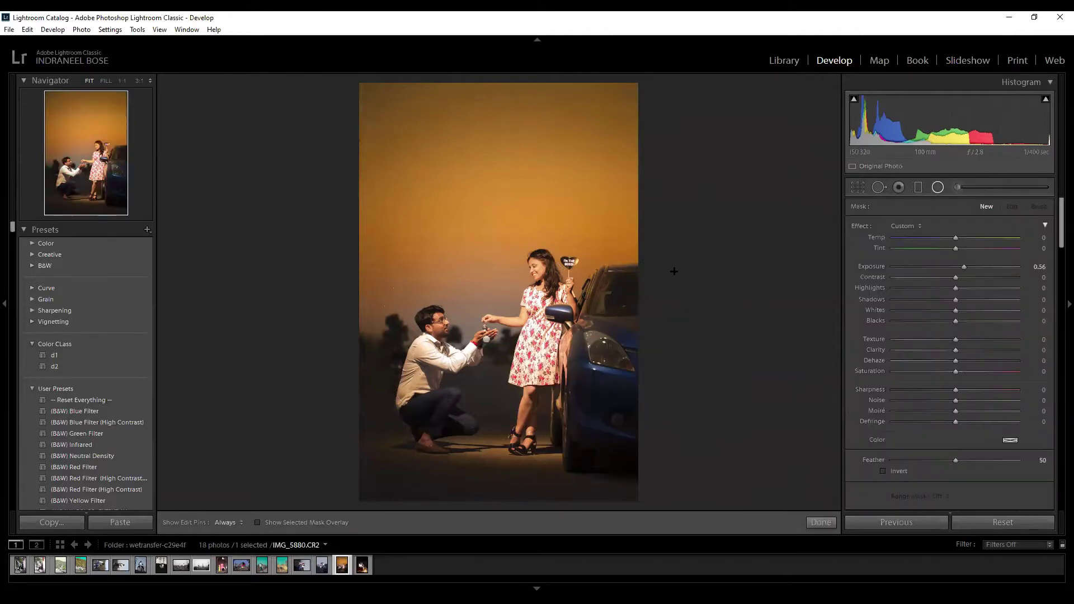
pyautogui.rightClick(487, 339)
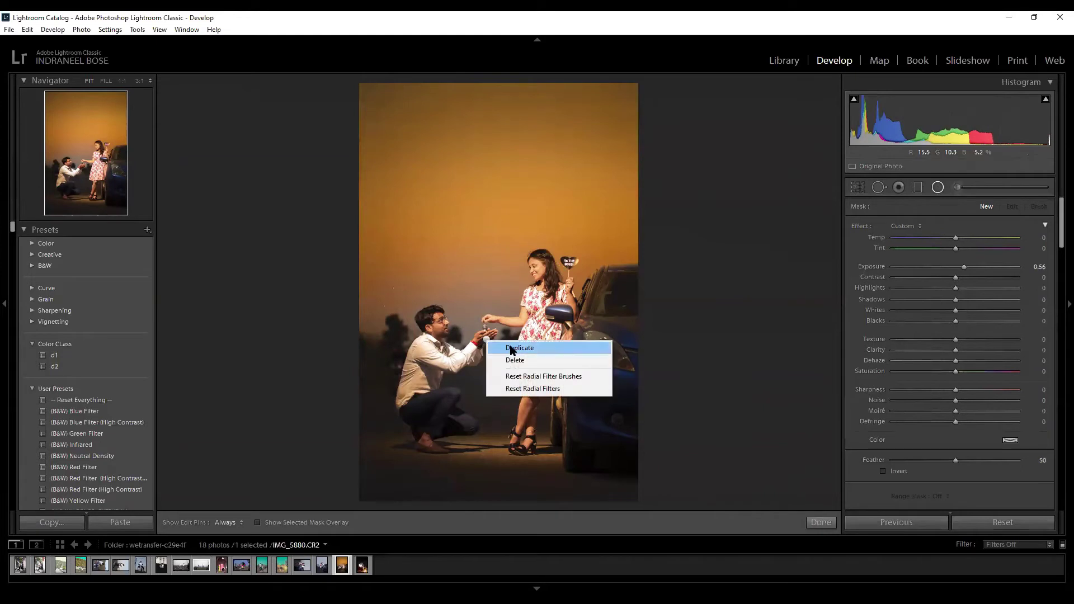
pyautogui.click(510, 347)
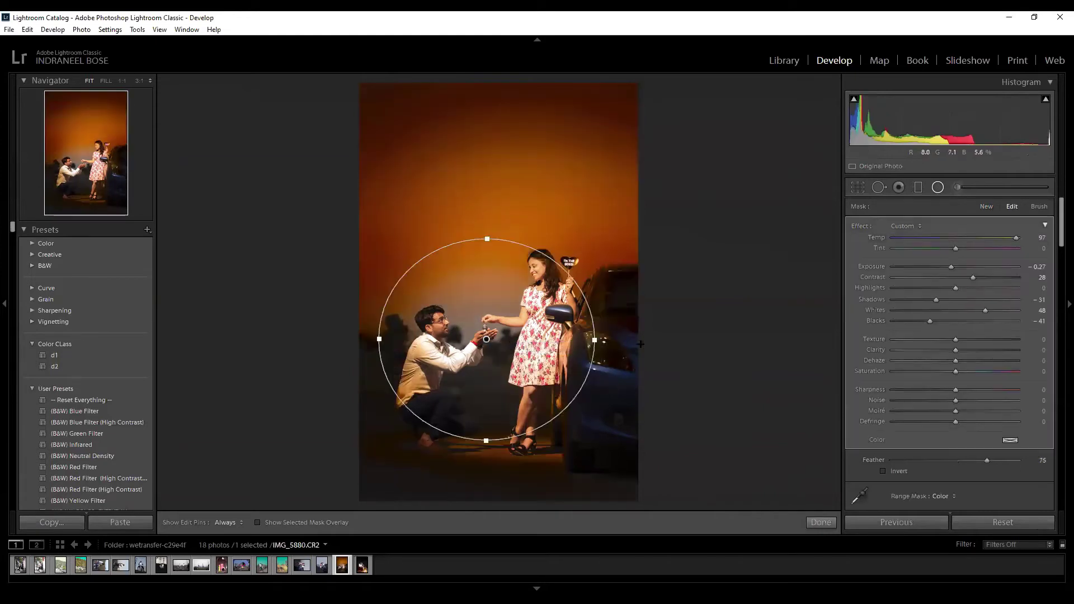
pyautogui.click(883, 471)
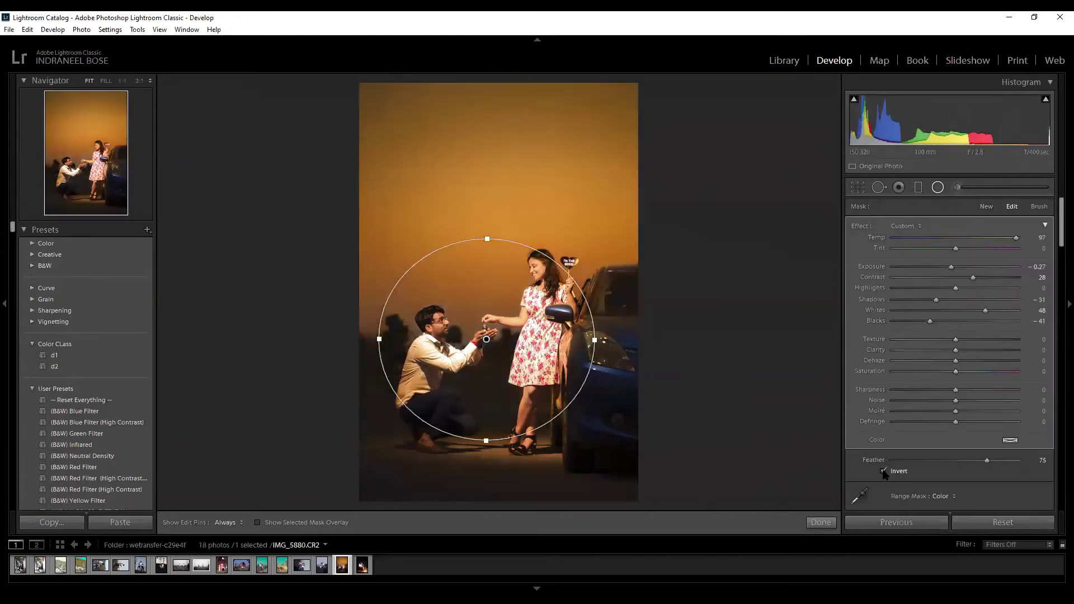
pyautogui.doubleClick(864, 227)
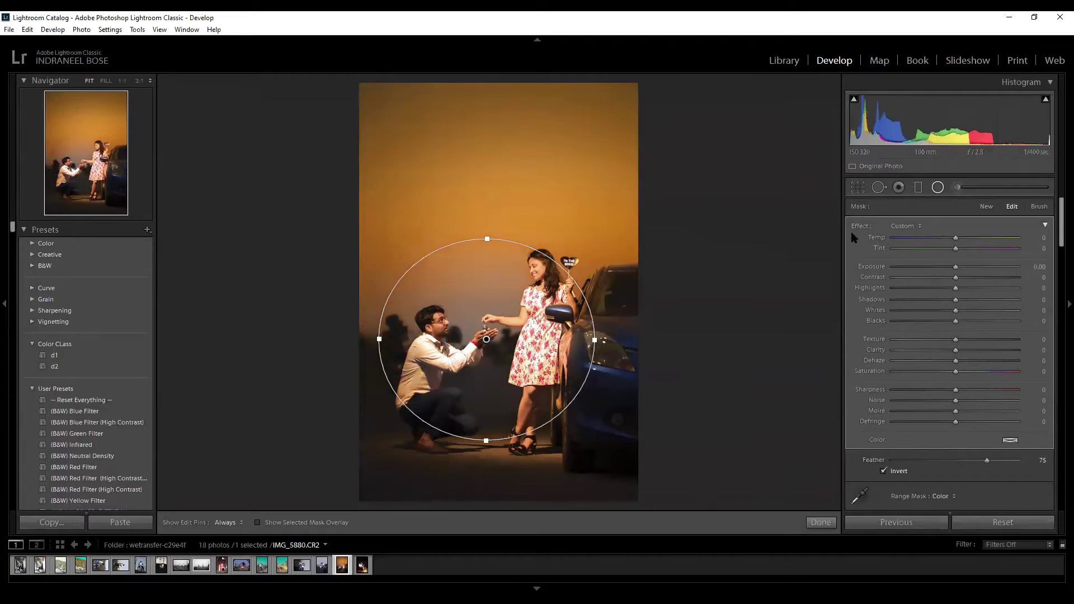
pyautogui.press('z')
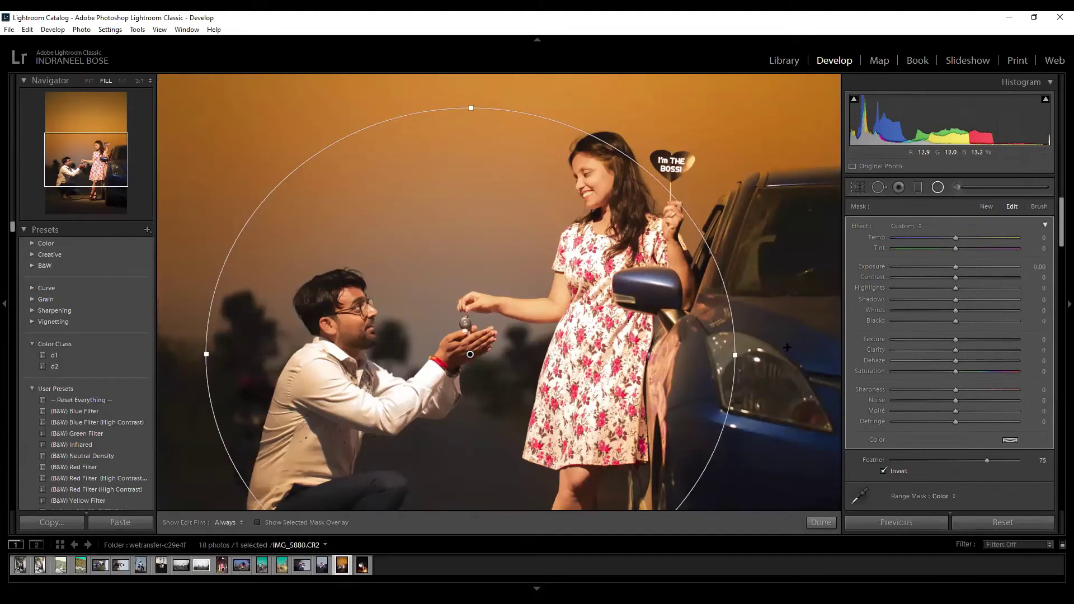
pyautogui.press('z')
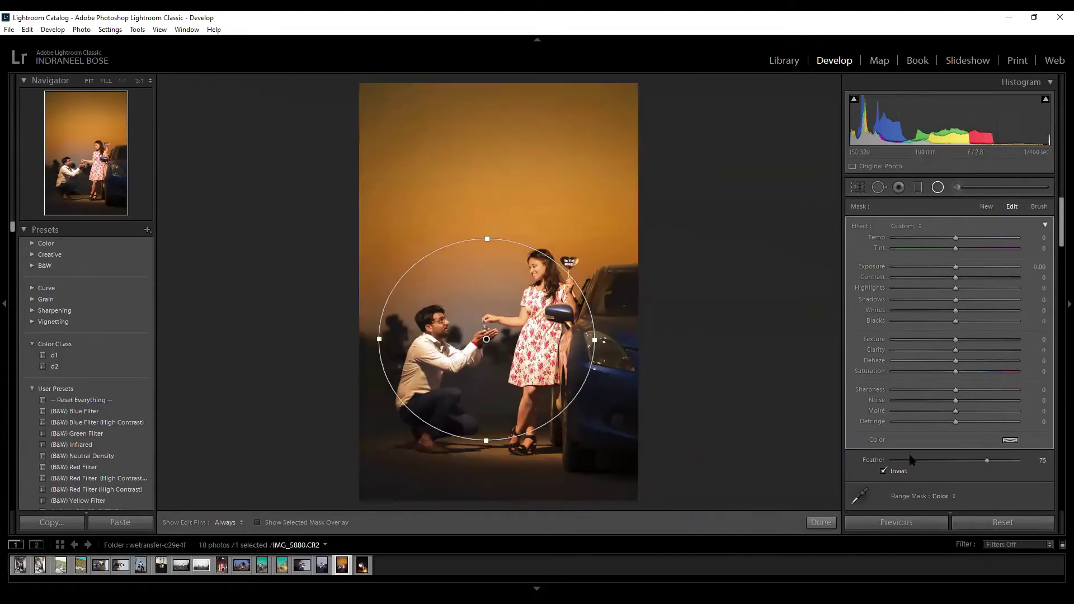
pyautogui.click(859, 496)
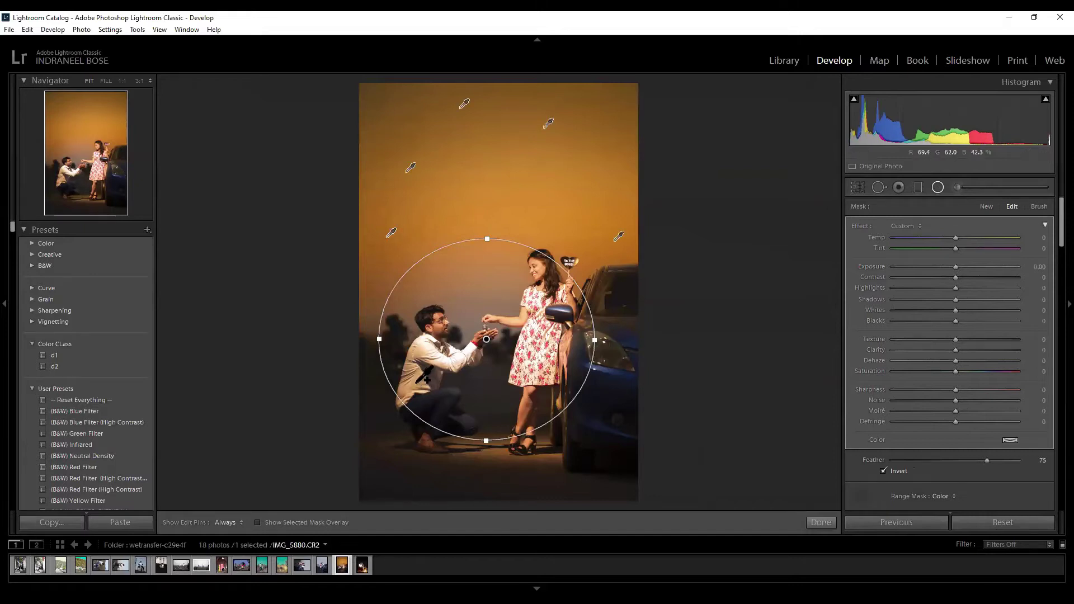
# Undo the slider reset, the inversion and the duplication of the radial filter.
pyautogui.hotkey('ctrl', 'z')
pyautogui.hotkey('ctrl', 'z')
pyautogui.hotkey('ctrl', 'z')
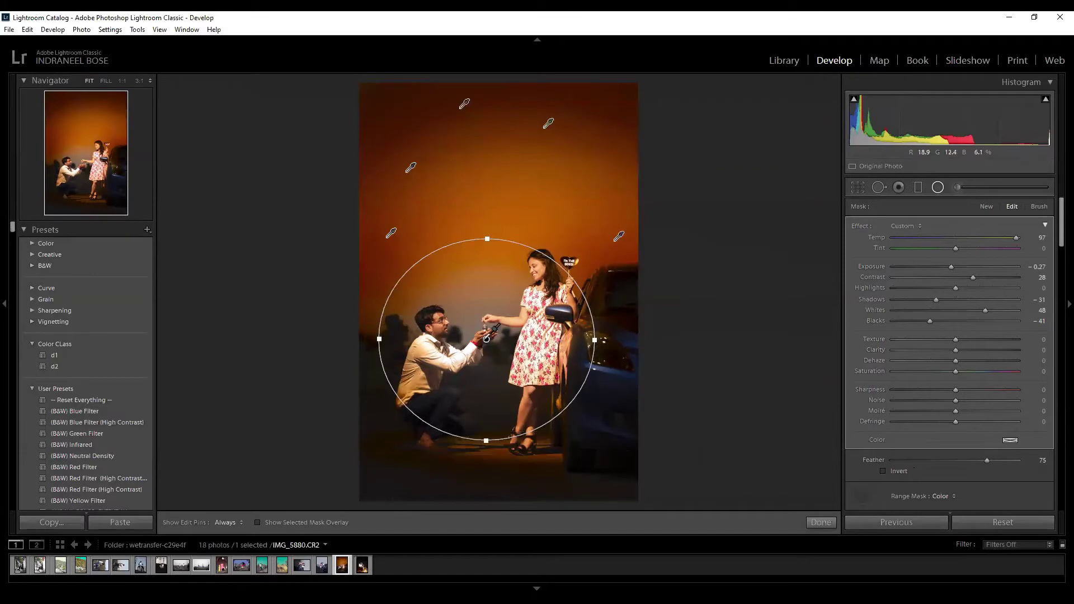
pyautogui.scroll(-3, 885, 475)
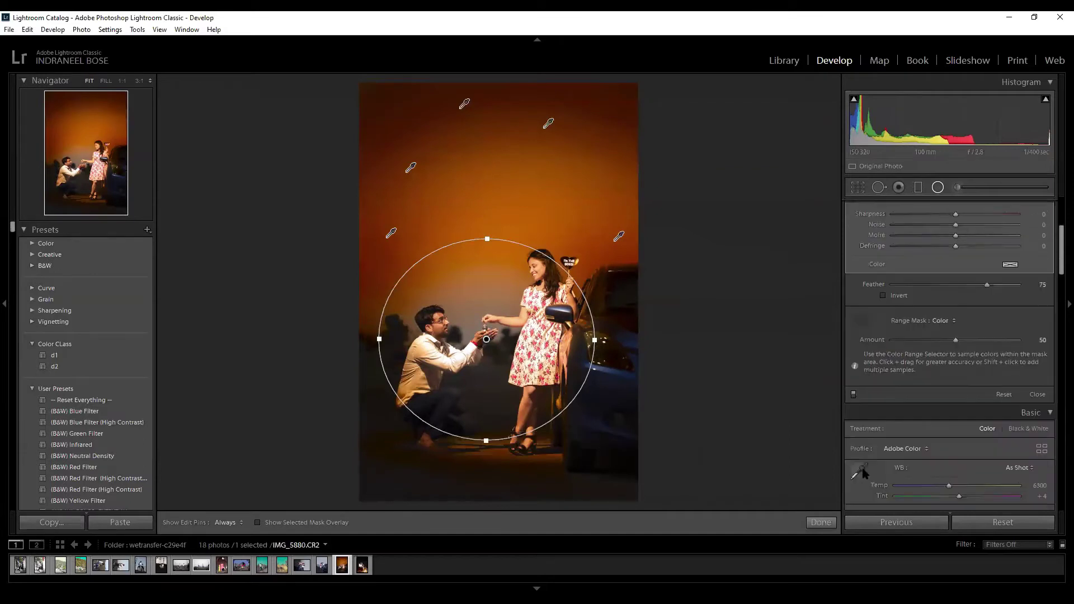
pyautogui.click(857, 472)
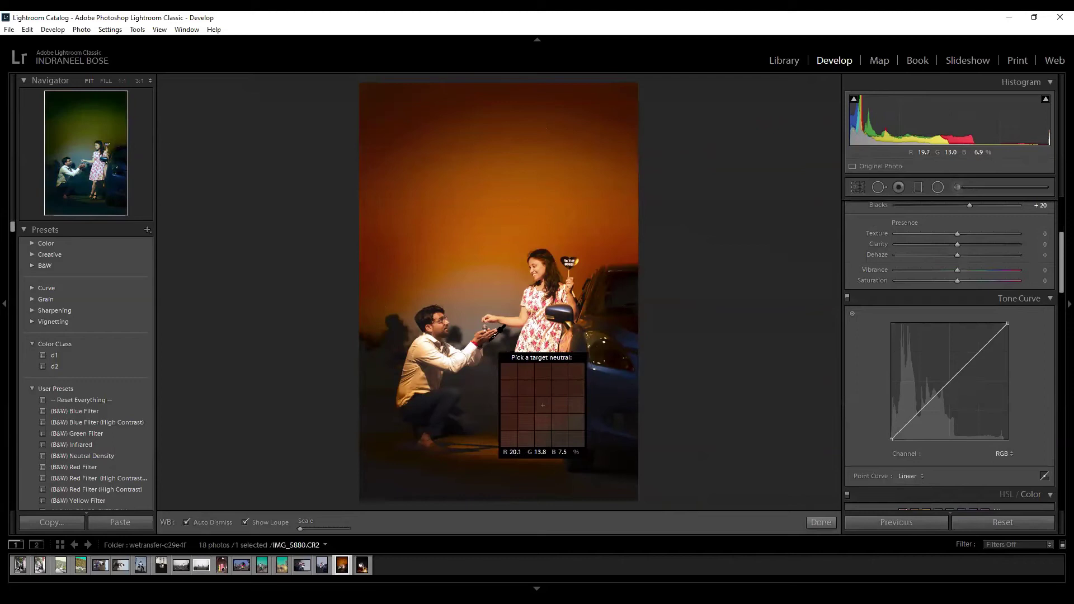
pyautogui.click(936, 189)
pyautogui.click(939, 188)
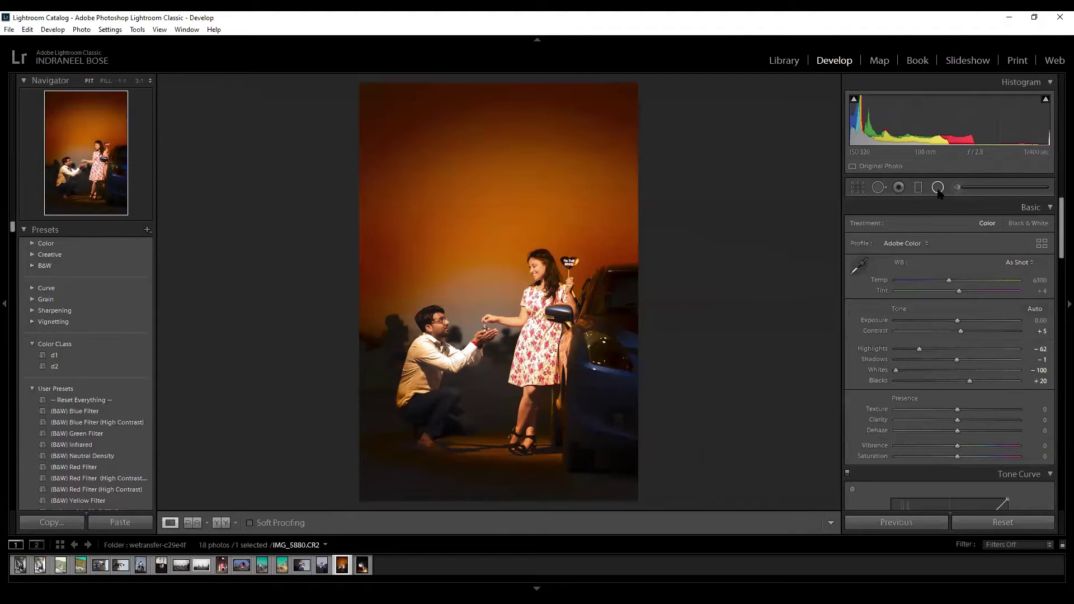
pyautogui.click(938, 188)
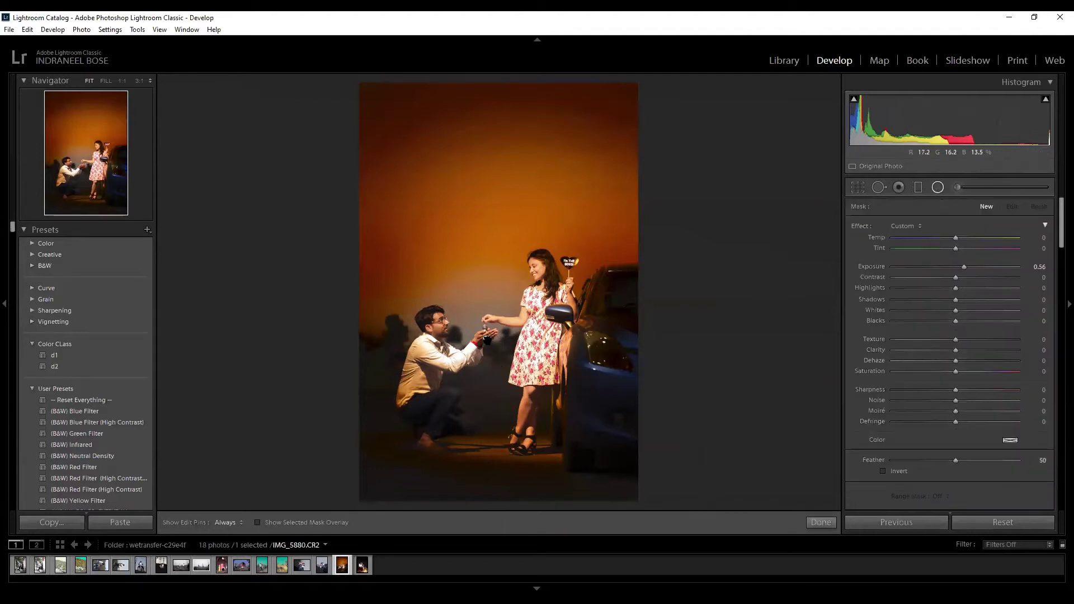
pyautogui.click(487, 339)
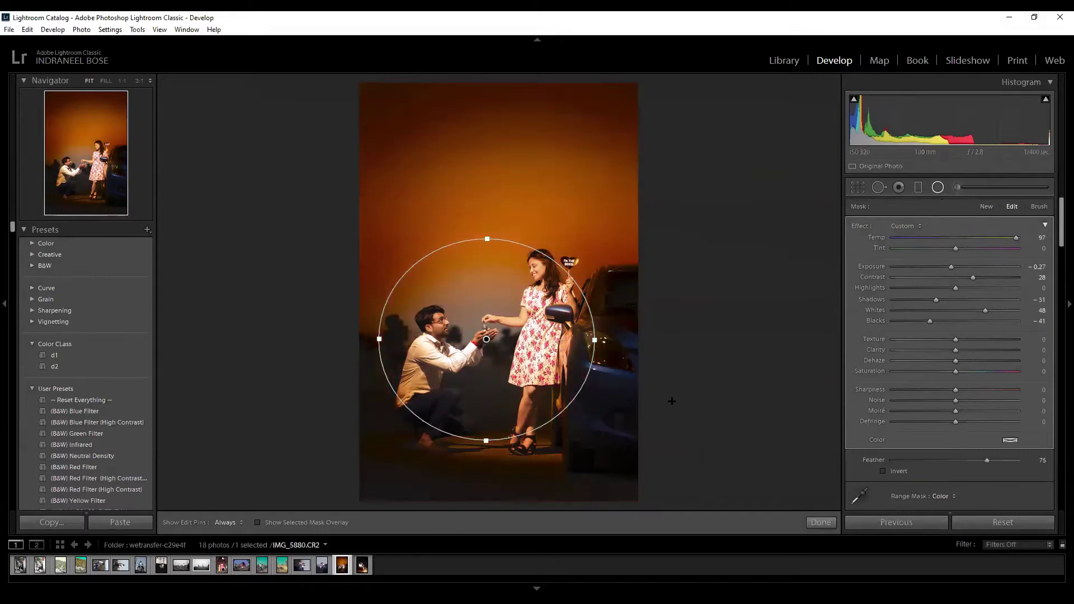
pyautogui.hotkey('ctrl', 'z')
pyautogui.hotkey('ctrl', 'z')
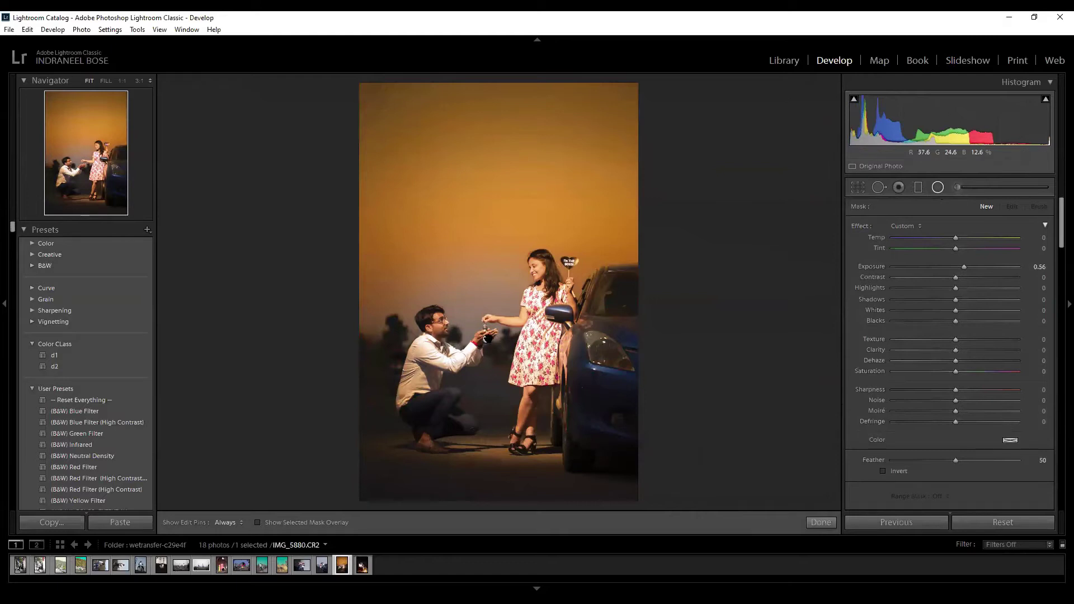
# Duplicate the radial filter again, shift the copy slightly toward the woman, invert it and reset its effect sliders.
pyautogui.rightClick(484, 338)
pyautogui.click(510, 349)
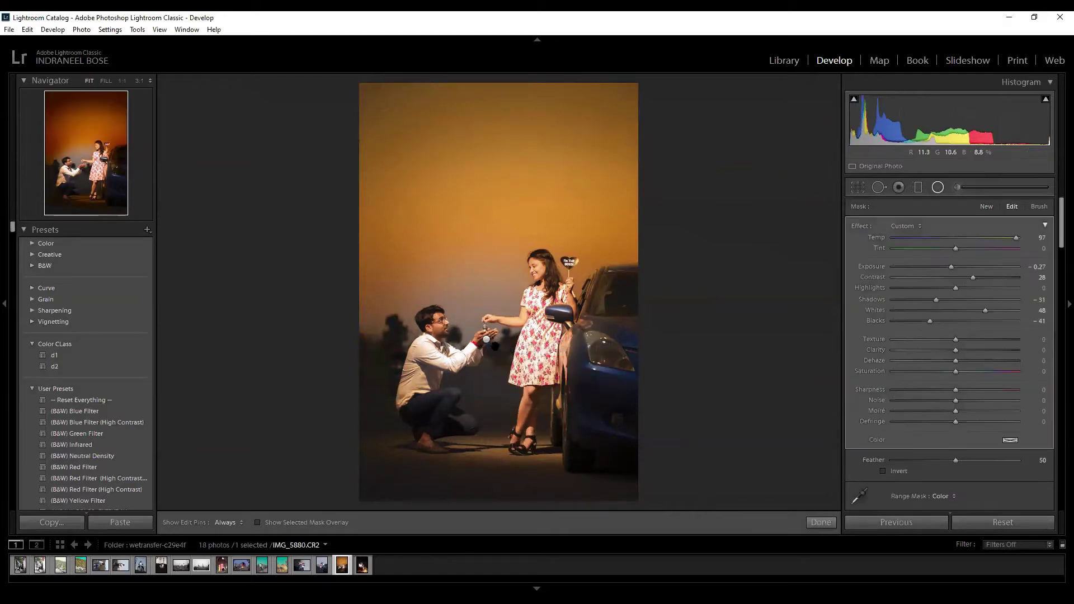
pyautogui.moveTo(489, 342); pyautogui.dragTo(497, 344)
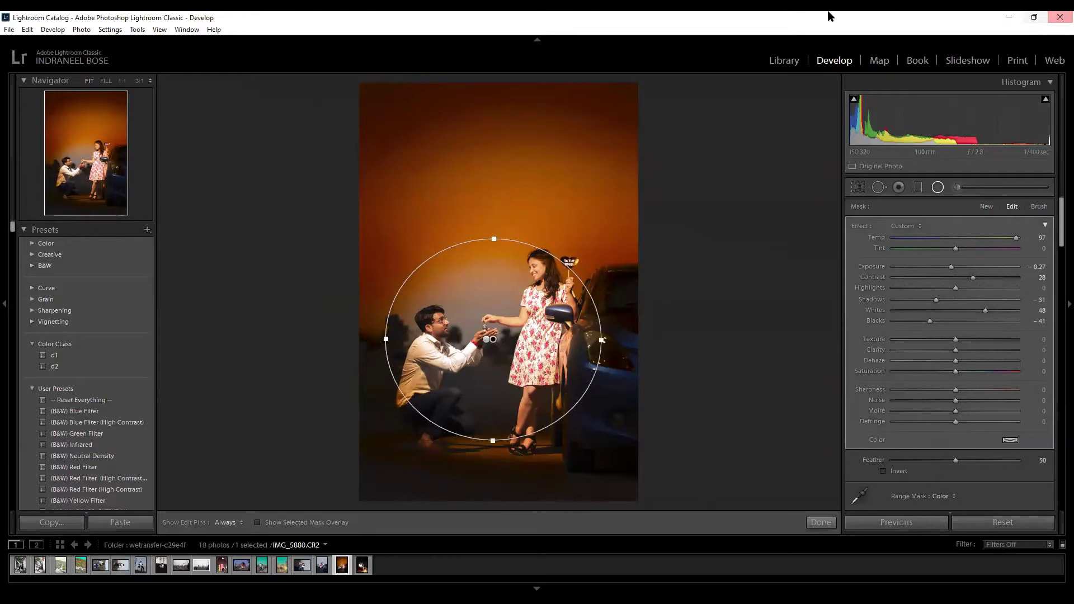
pyautogui.click(884, 472)
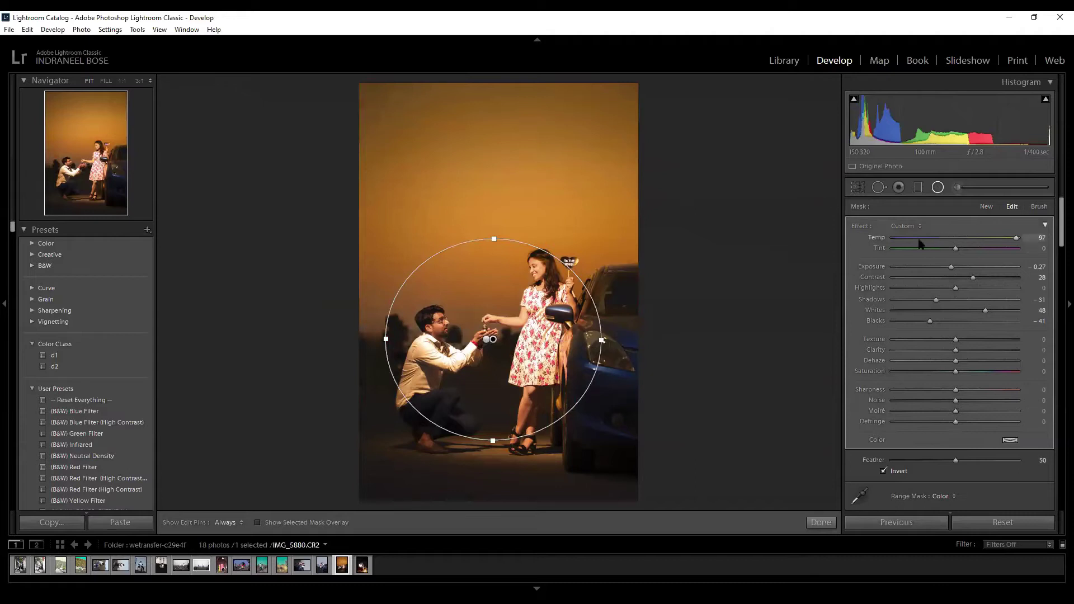
pyautogui.doubleClick(862, 226)
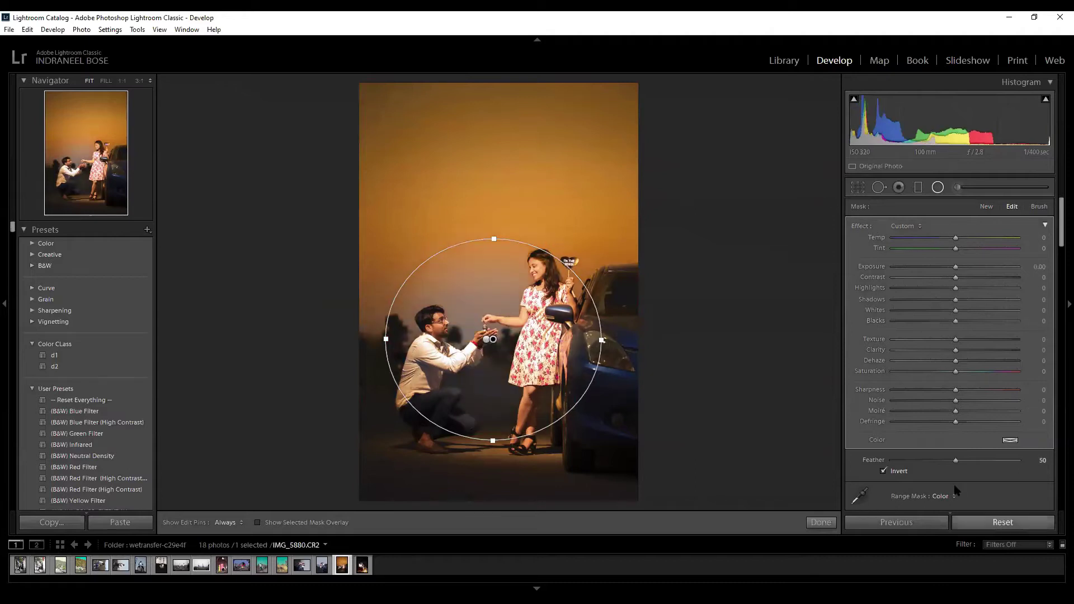
# Sample the man's shirt, face and trousers, the woman's hair and the car beside her for the inverted filter's Color range mask.
pyautogui.click(860, 496)
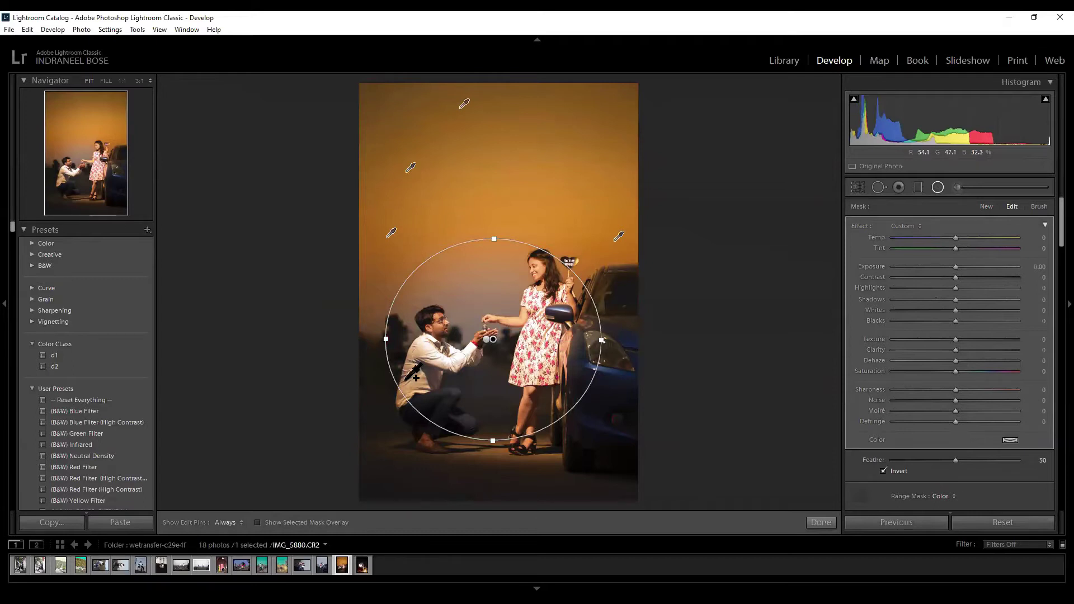
pyautogui.click(409, 376)
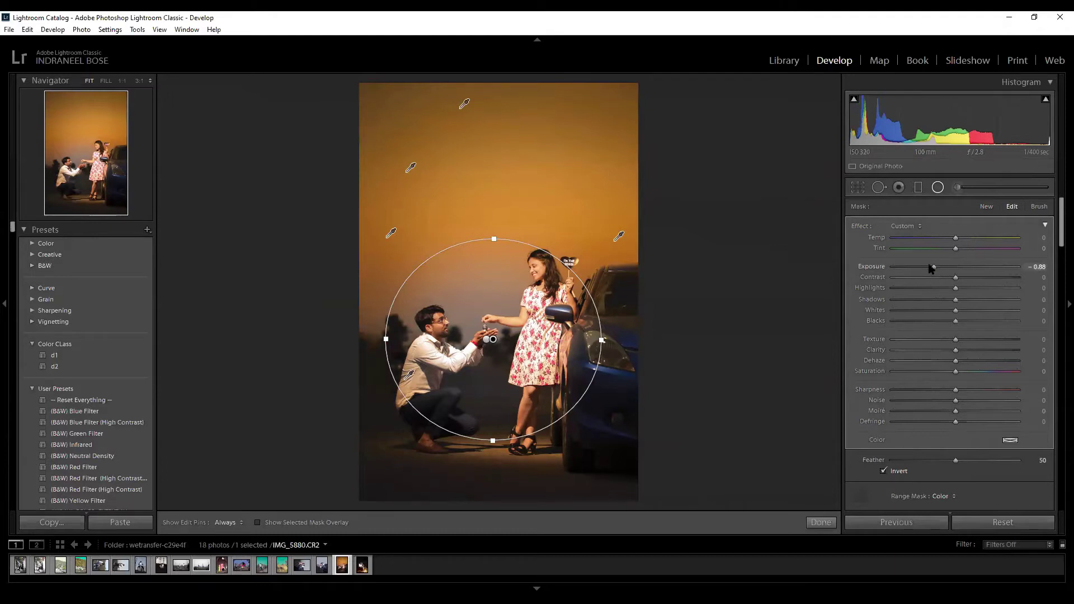
pyautogui.moveTo(932, 268); pyautogui.dragTo(925, 267)
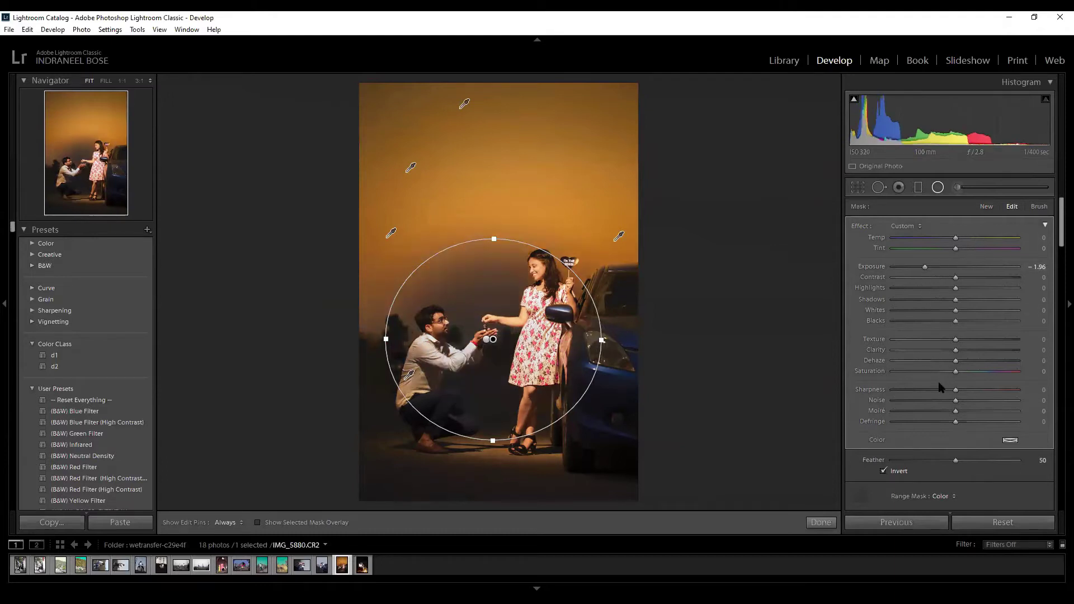
pyautogui.hotkey('ctrl', 'z')
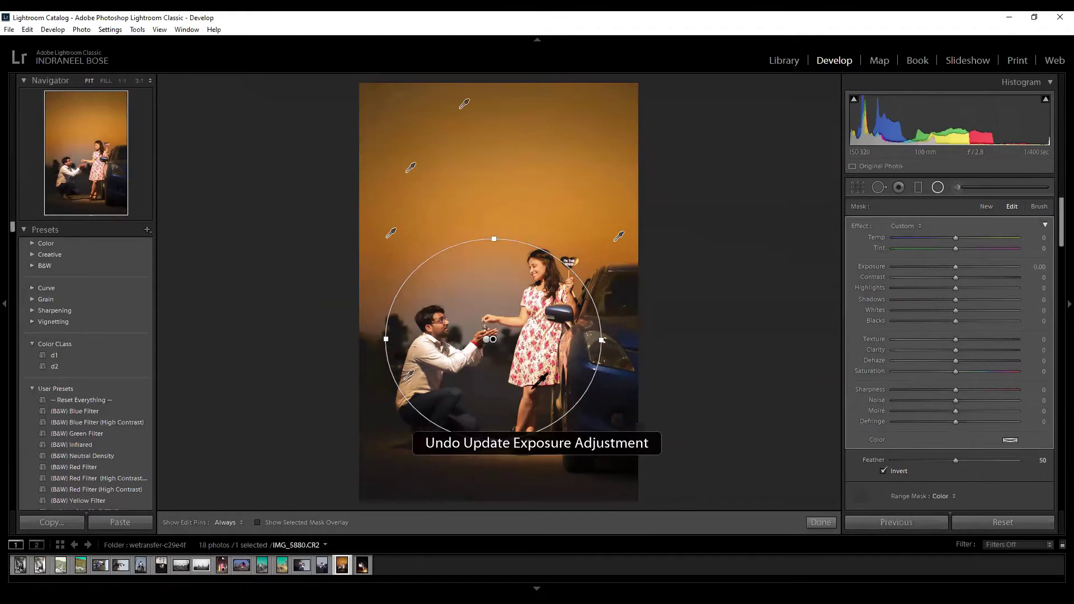
pyautogui.click(440, 320)
pyautogui.click(547, 259)
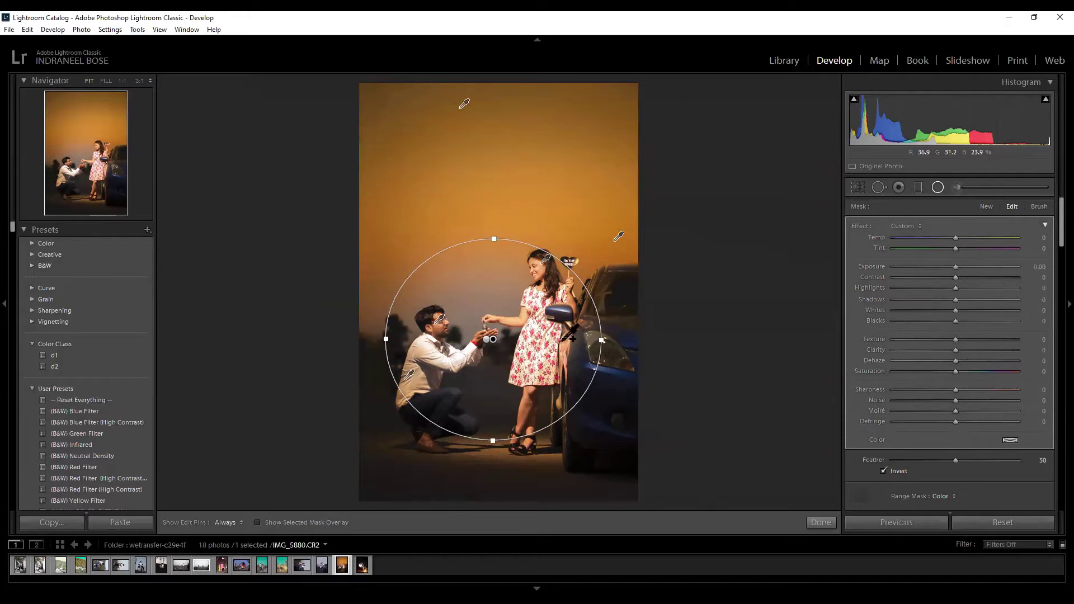
pyautogui.click(590, 311)
pyautogui.click(432, 393)
# Examine which areas around the couple the inverted radial filter covers, using the selected mask overlay.
pyautogui.press('o')
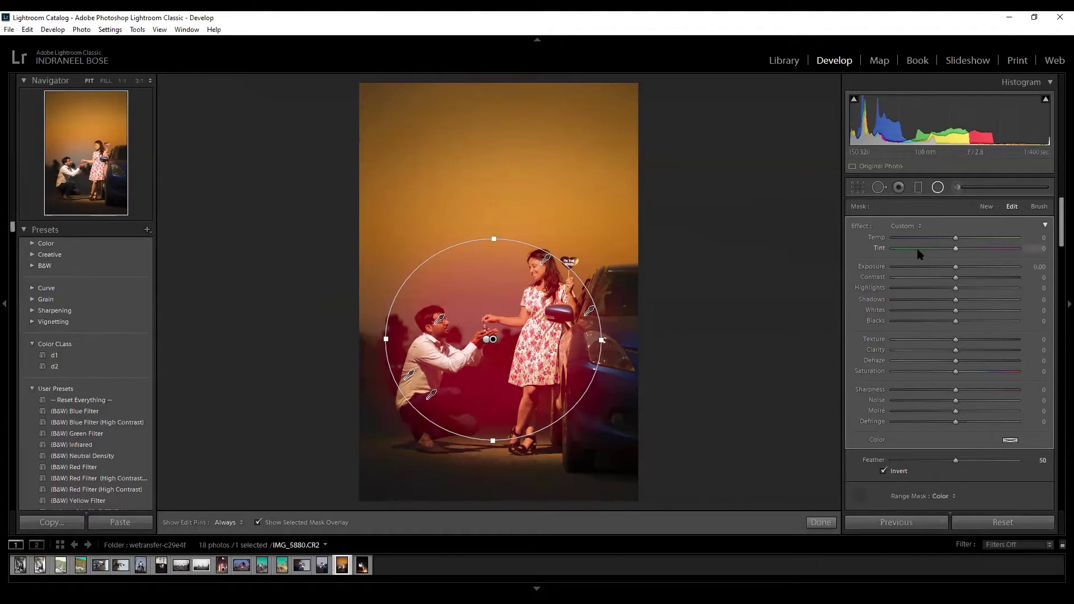
pyautogui.press('o')
pyautogui.press('o')
pyautogui.press('o')
pyautogui.press('o')
pyautogui.press('o')
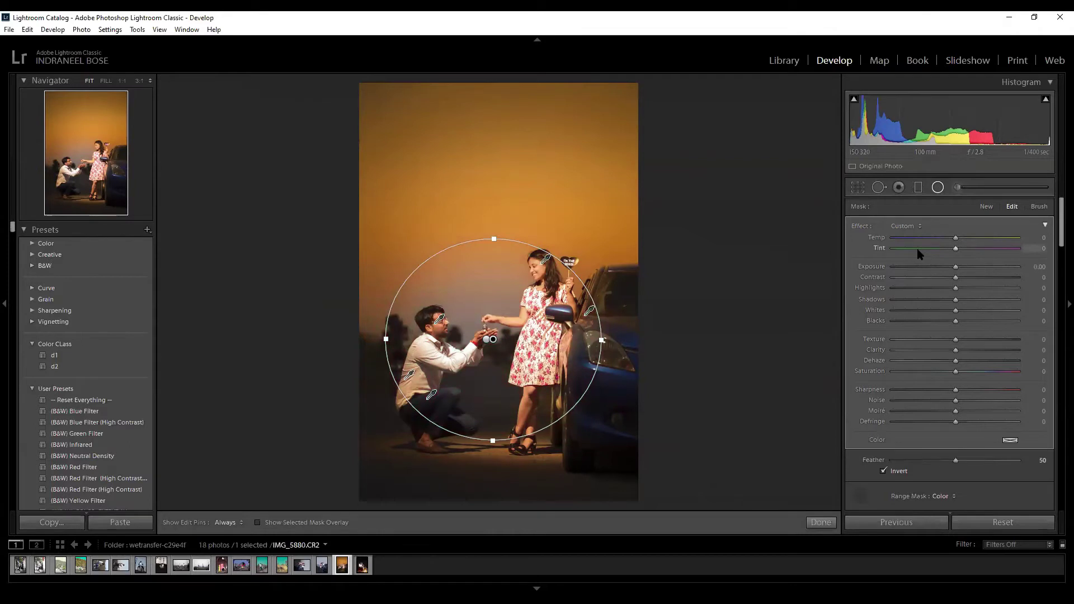
pyautogui.press('o')
pyautogui.press('o')
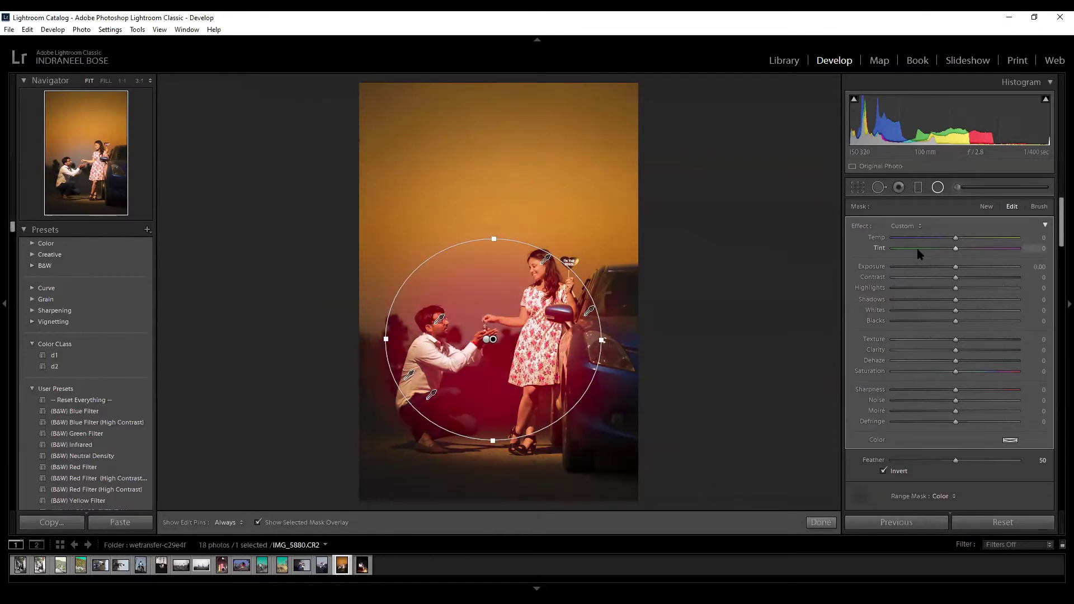
pyautogui.press('o')
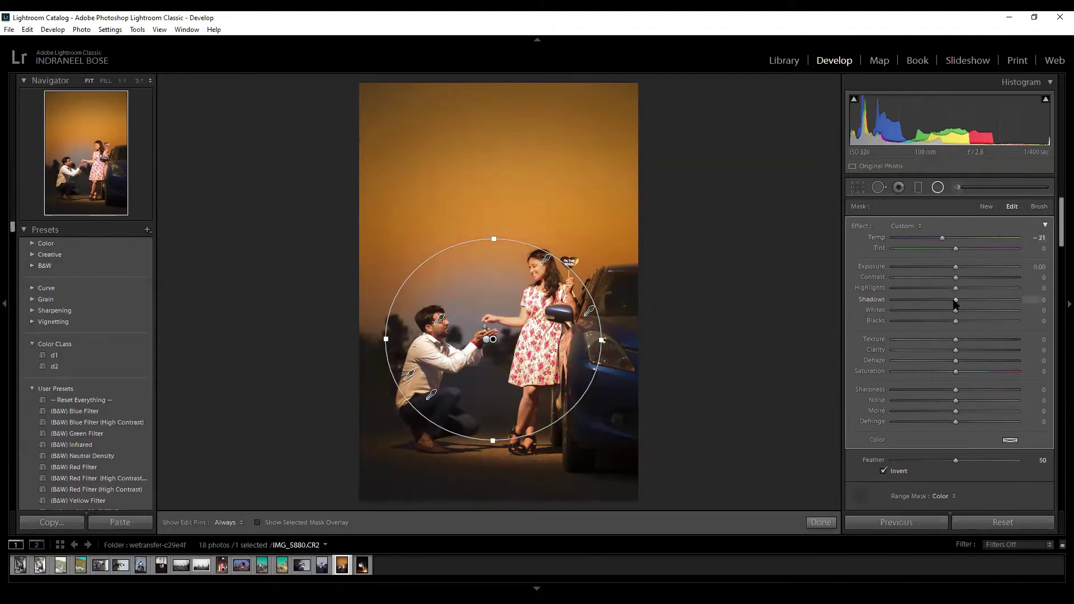
# Set the inverted radial filter to Temp −9, Exposure 0.66, Shadows 9 and Feather 98.
pyautogui.moveTo(958, 323)
pyautogui.mouseDown()
pyautogui.moveTo(989, 323)
pyautogui.moveTo(957, 322)
pyautogui.moveTo(959, 305)
pyautogui.mouseUp()
pyautogui.moveTo(956, 267); pyautogui.dragTo(965, 267)
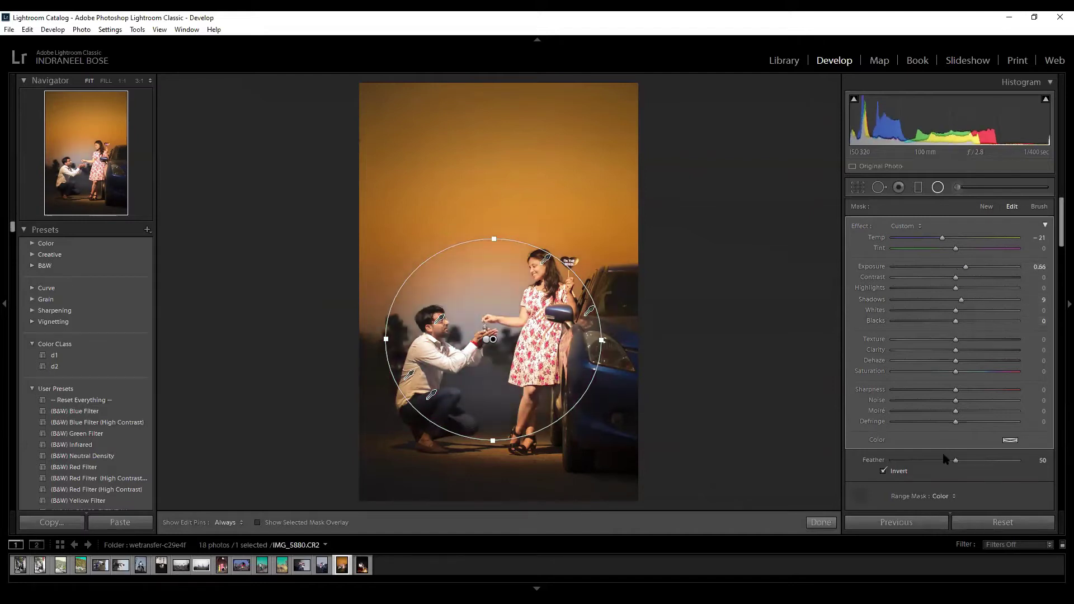
pyautogui.click(1017, 460)
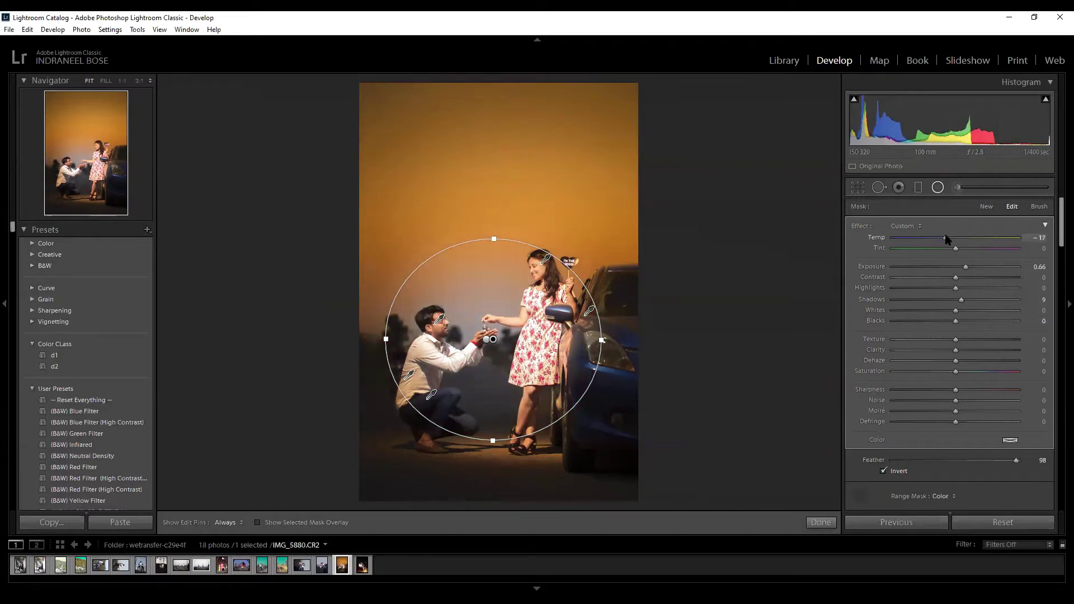
# Duplicate the inverted radial filter and shrink the copy to a small ellipse over the background between the man's face and the woman's hand.
pyautogui.rightClick(493, 339)
pyautogui.click(517, 349)
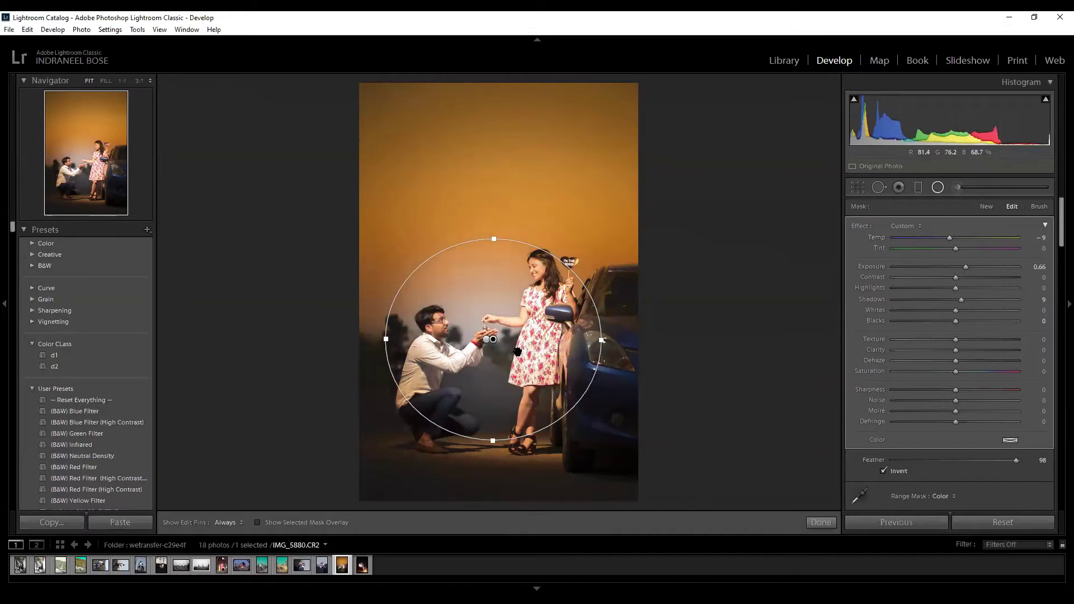
pyautogui.moveTo(494, 342); pyautogui.dragTo(492, 259)
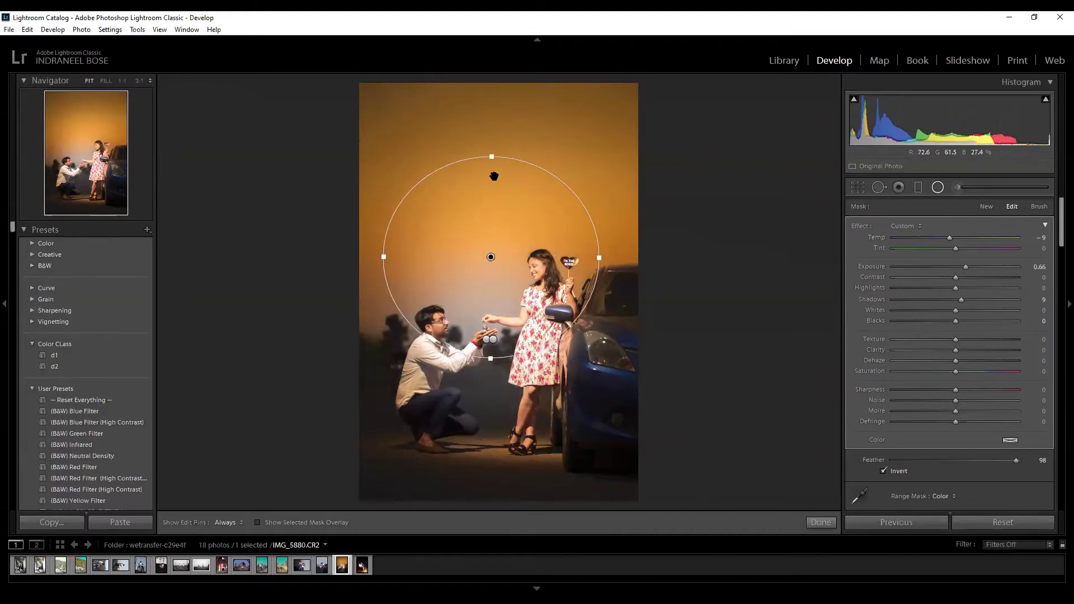
pyautogui.moveTo(493, 156); pyautogui.dragTo(492, 206)
pyautogui.moveTo(600, 258); pyautogui.dragTo(498, 322)
pyautogui.moveTo(480, 372); pyautogui.dragTo(471, 309)
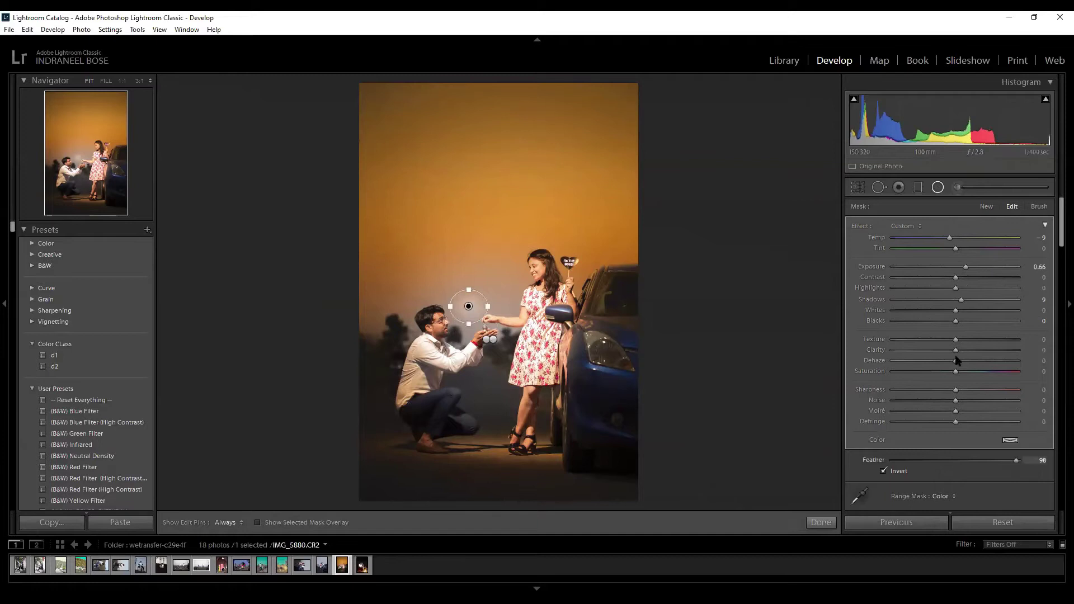
# Reset the small radial filter's effects, set its Temp to 65, adjust its ellipse and finish radial filter editing.
pyautogui.doubleClick(860, 228)
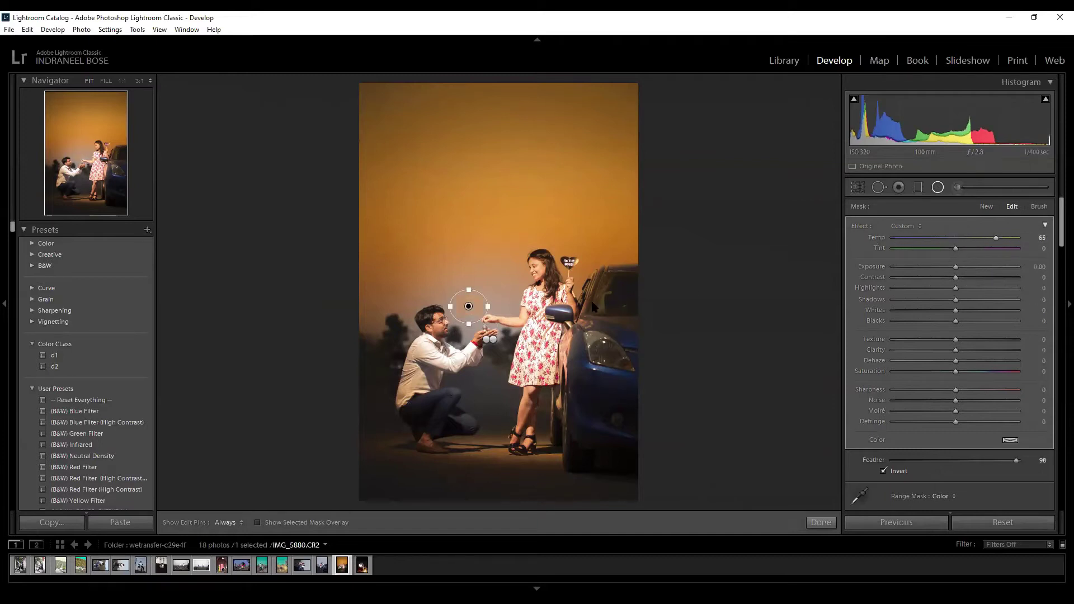
pyautogui.moveTo(492, 306)
pyautogui.mouseDown()
pyautogui.moveTo(510, 307)
pyautogui.moveTo(486, 293)
pyautogui.mouseUp()
pyautogui.click(821, 522)
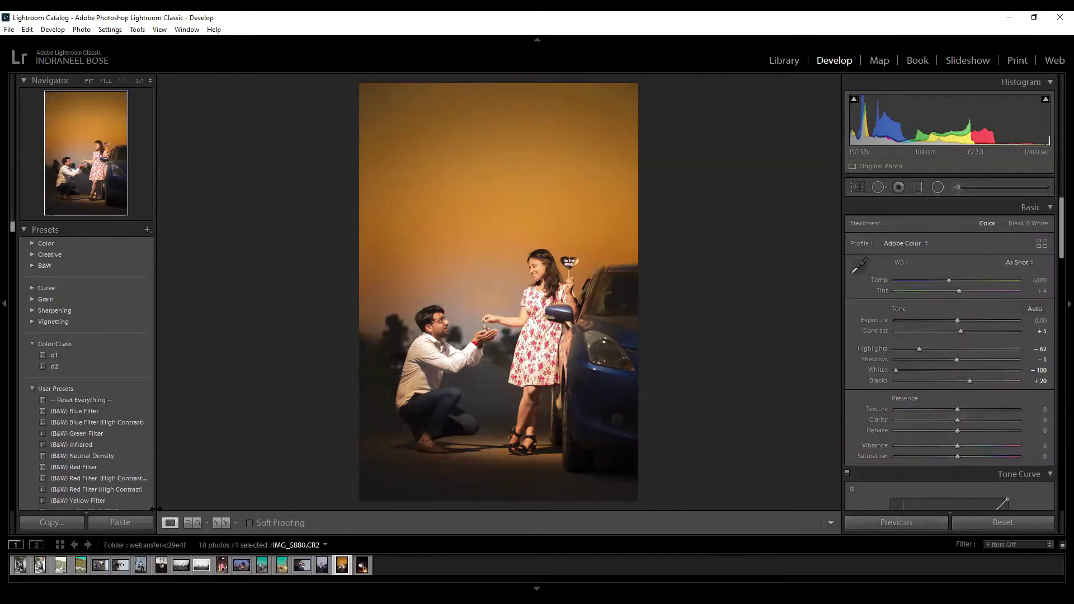
# Compare the photo before and after the edit side by side and reset all its develop settings.
pyautogui.click(222, 523)
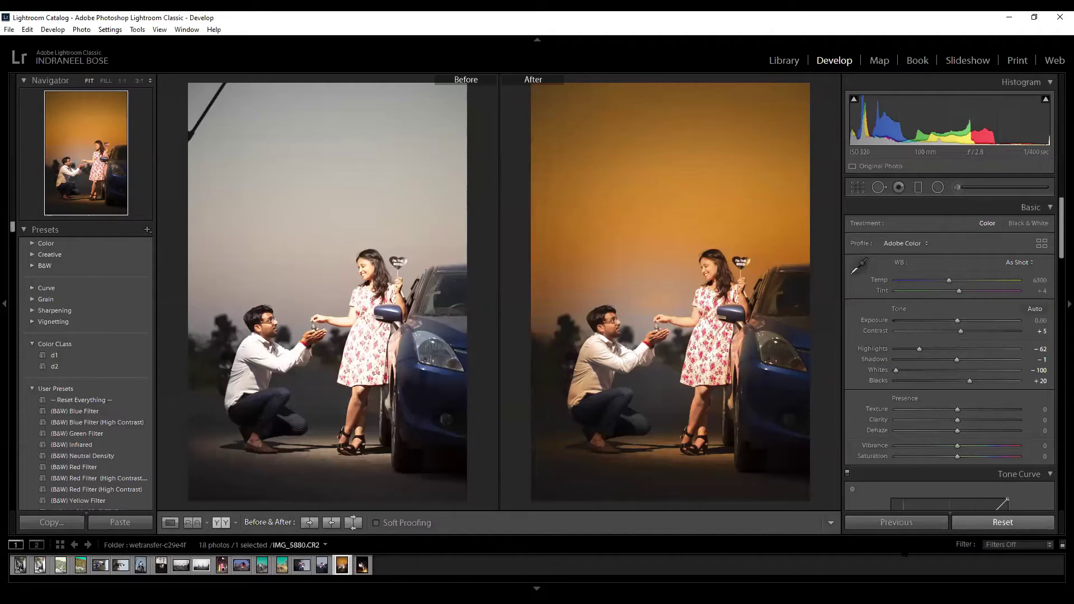
pyautogui.click(1003, 522)
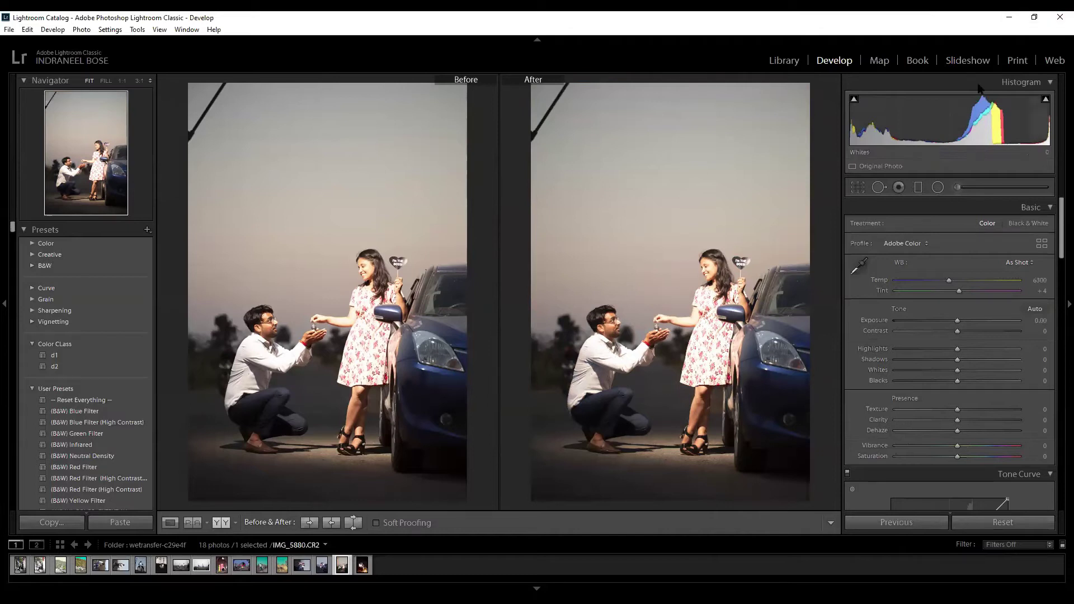
# Paint an adjustment brush mask over the sky at brush size 12, with the selected mask overlay shown.
pyautogui.click(959, 187)
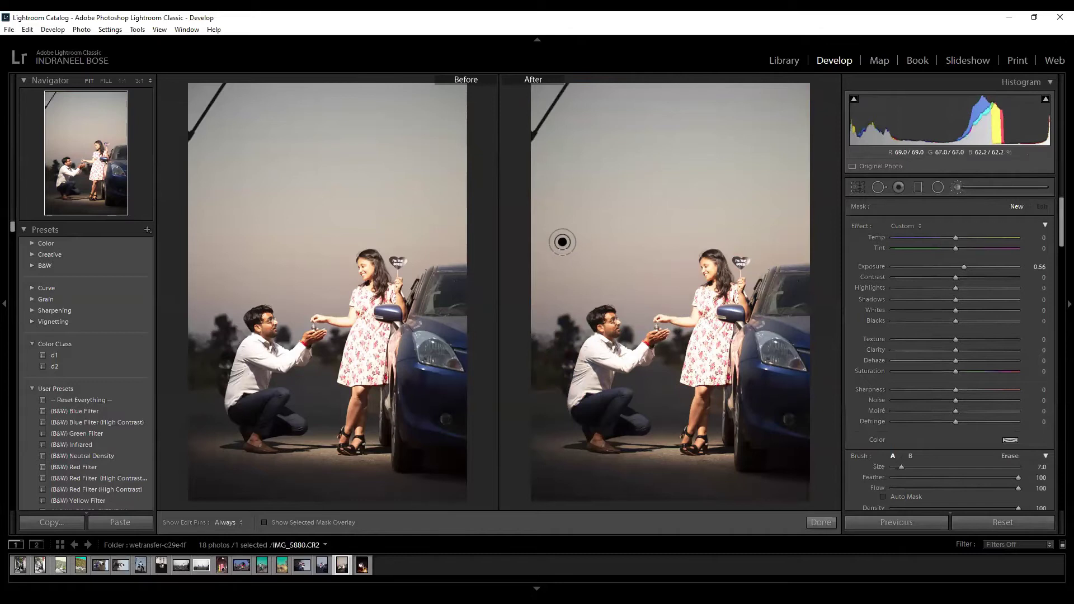
pyautogui.press('o')
pyautogui.press('[')
pyautogui.press(']')
pyautogui.press(']')
pyautogui.press(']')
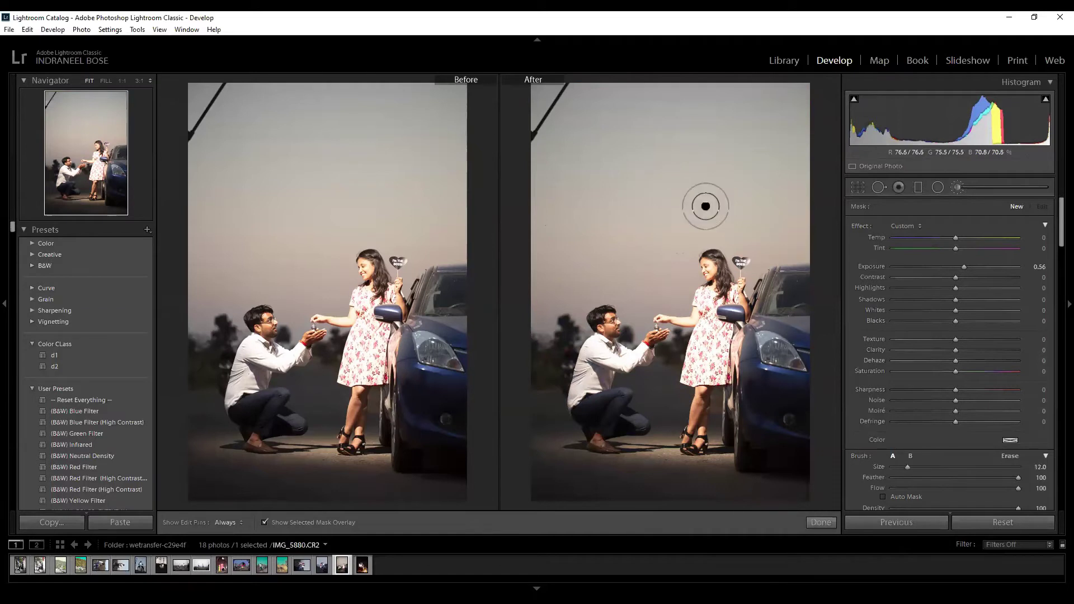
pyautogui.moveTo(782, 233)
pyautogui.mouseDown()
pyautogui.moveTo(791, 115)
pyautogui.moveTo(802, 202)
pyautogui.moveTo(758, 254)
pyautogui.moveTo(754, 280)
pyautogui.moveTo(744, 230)
pyautogui.moveTo(532, 149)
pyautogui.moveTo(465, 109)
pyautogui.moveTo(666, 150)
pyautogui.moveTo(497, 66)
pyautogui.moveTo(561, 86)
pyautogui.moveTo(698, 71)
pyautogui.moveTo(789, 92)
pyautogui.mouseUp()
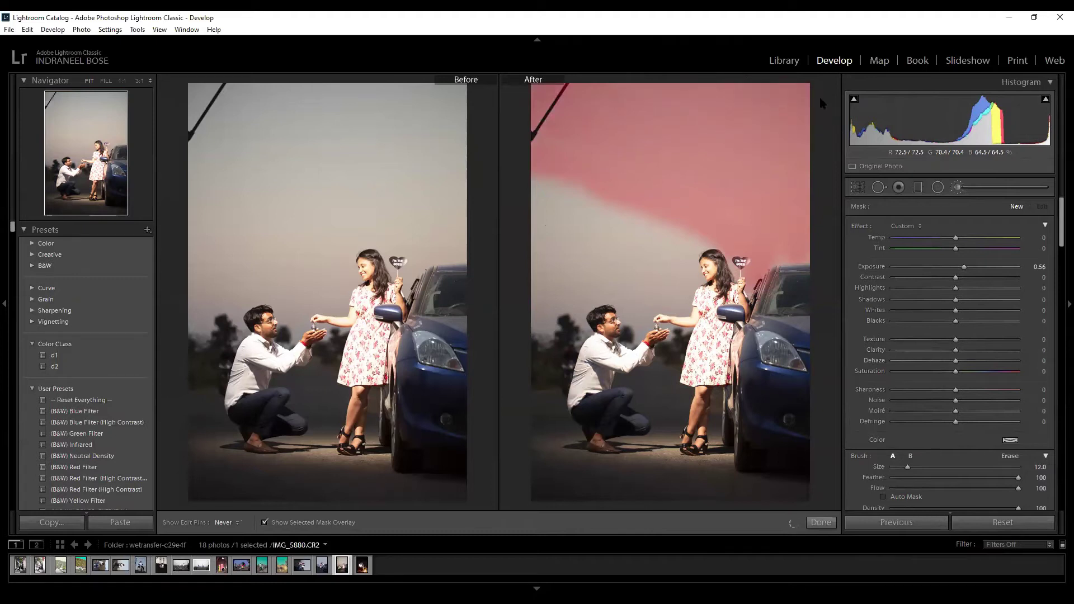
pyautogui.moveTo(529, 160)
pyautogui.mouseDown()
pyautogui.moveTo(539, 316)
pyautogui.moveTo(565, 280)
pyautogui.moveTo(579, 311)
pyautogui.moveTo(561, 277)
pyautogui.moveTo(556, 207)
pyautogui.moveTo(595, 242)
pyautogui.moveTo(607, 288)
pyautogui.moveTo(637, 322)
pyautogui.moveTo(640, 297)
pyautogui.moveTo(681, 297)
pyautogui.moveTo(556, 186)
pyautogui.moveTo(677, 263)
pyautogui.moveTo(693, 240)
pyautogui.moveTo(654, 207)
pyautogui.moveTo(608, 255)
pyautogui.moveTo(655, 283)
pyautogui.moveTo(697, 276)
pyautogui.moveTo(737, 185)
pyautogui.moveTo(805, 244)
pyautogui.moveTo(782, 240)
pyautogui.mouseUp()
pyautogui.press('h')
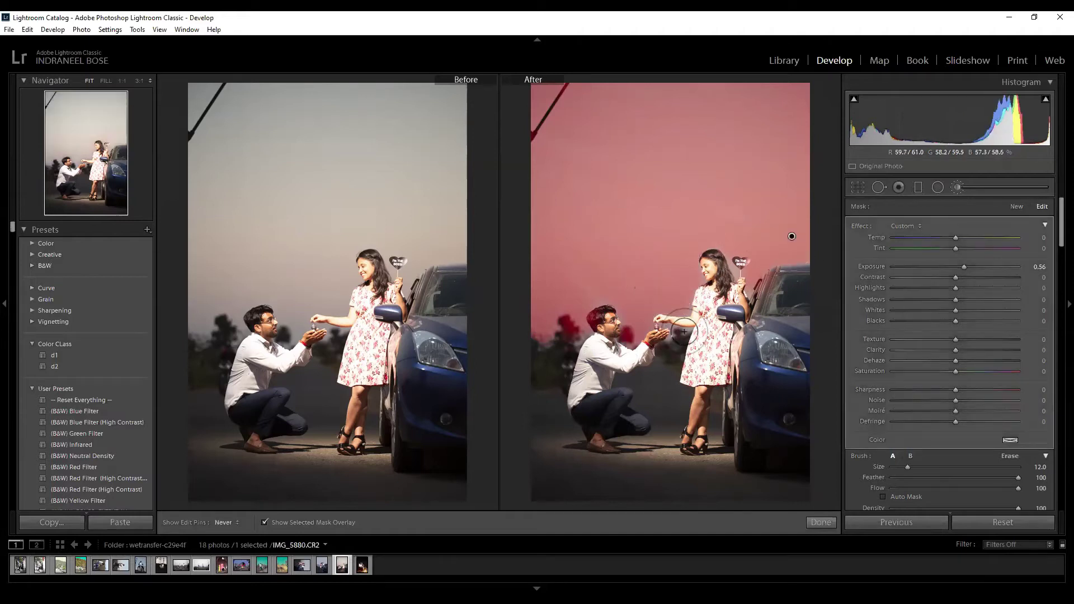
# Extend the brush mask over the dark background between the couple and over the woman's hair beside the heart sign.
pyautogui.press('h')
pyautogui.press('h')
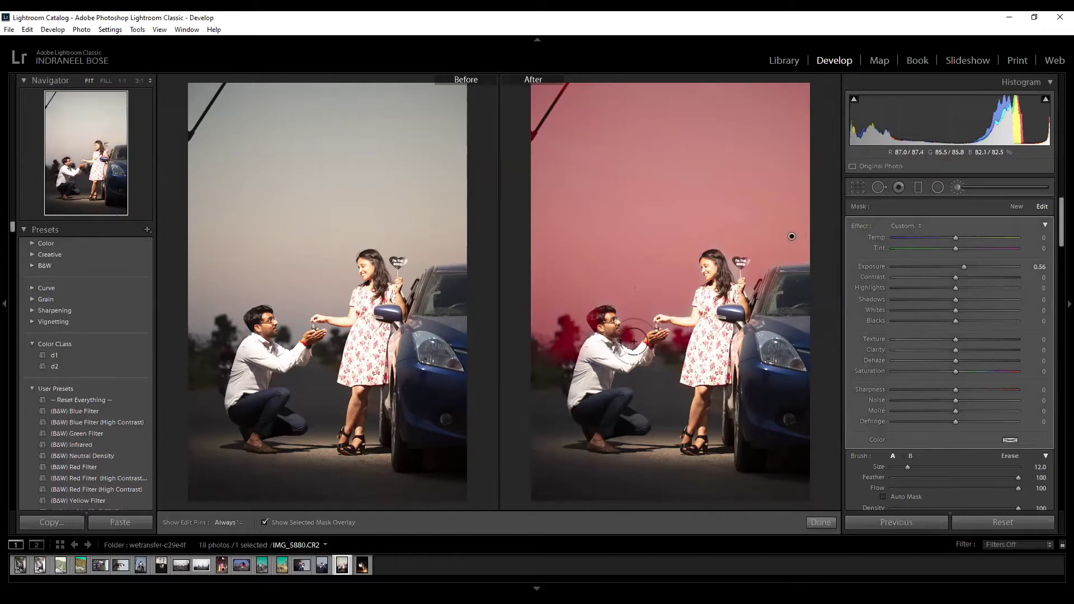
pyautogui.press('h')
pyautogui.moveTo(632, 380)
pyautogui.mouseDown()
pyautogui.moveTo(668, 361)
pyautogui.moveTo(678, 399)
pyautogui.moveTo(656, 396)
pyautogui.moveTo(674, 342)
pyautogui.mouseUp()
pyautogui.press('h')
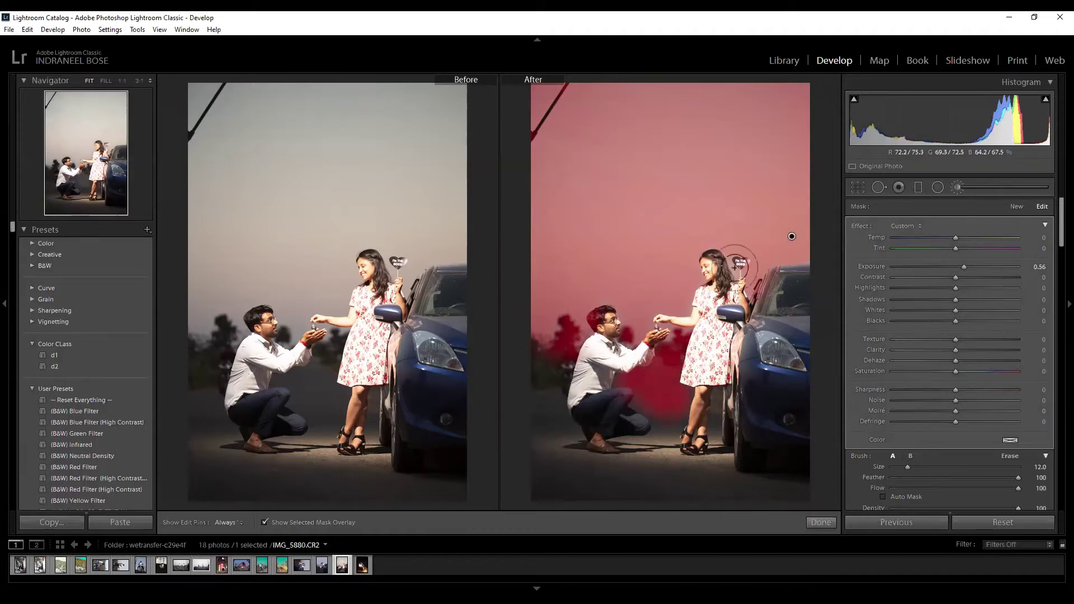
pyautogui.moveTo(735, 268); pyautogui.dragTo(727, 273)
# Limit the brush mask with a Color range mask sampled at four sky points and one background point between the couple, and hide the overlay.
pyautogui.scroll(-3, 862, 419)
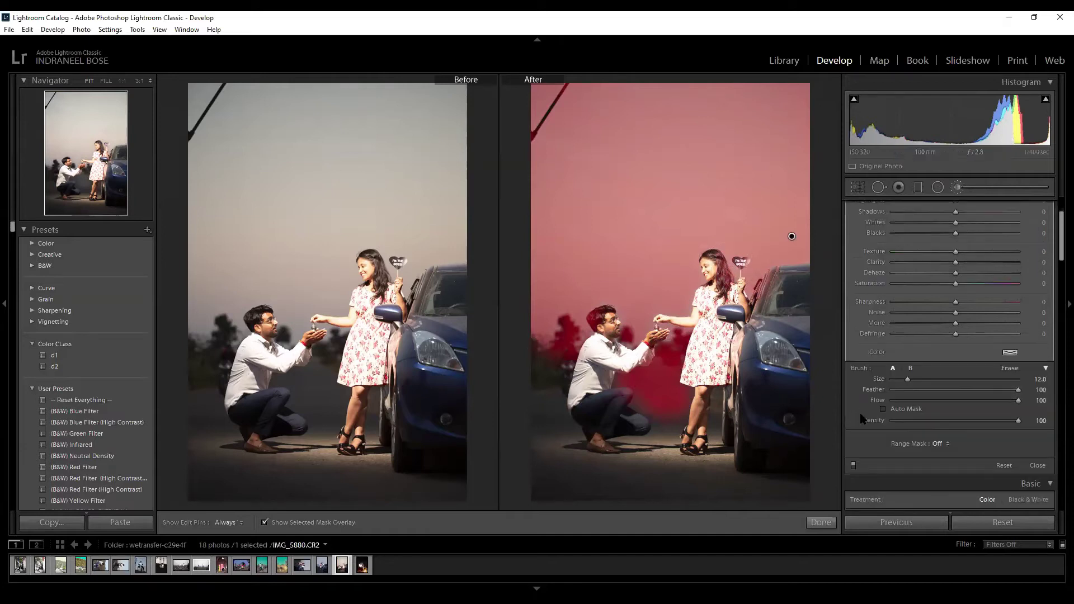
pyautogui.click(940, 448)
pyautogui.click(926, 464)
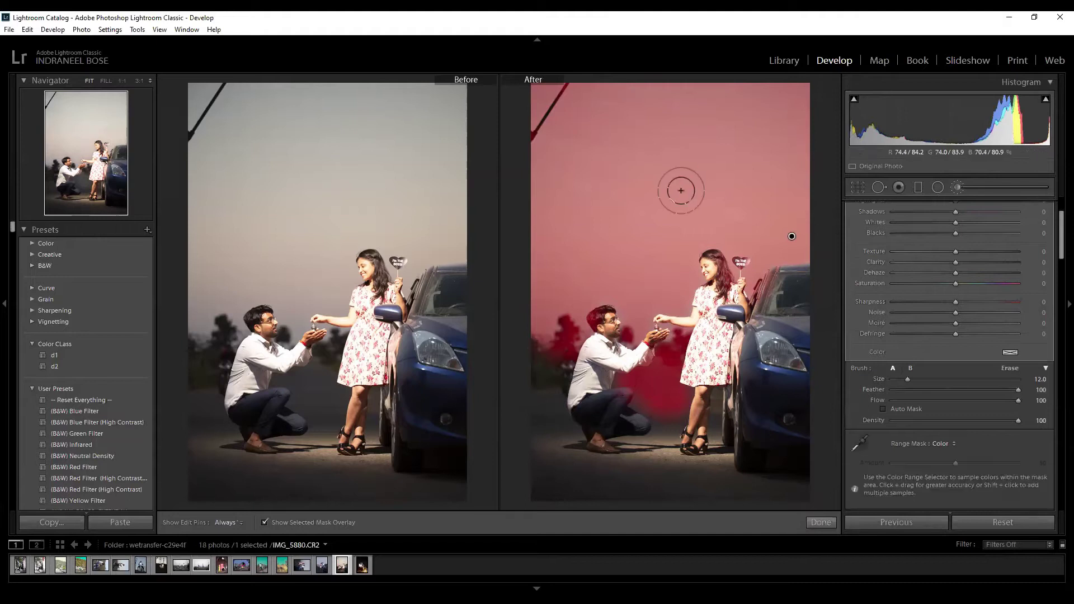
pyautogui.click(860, 444)
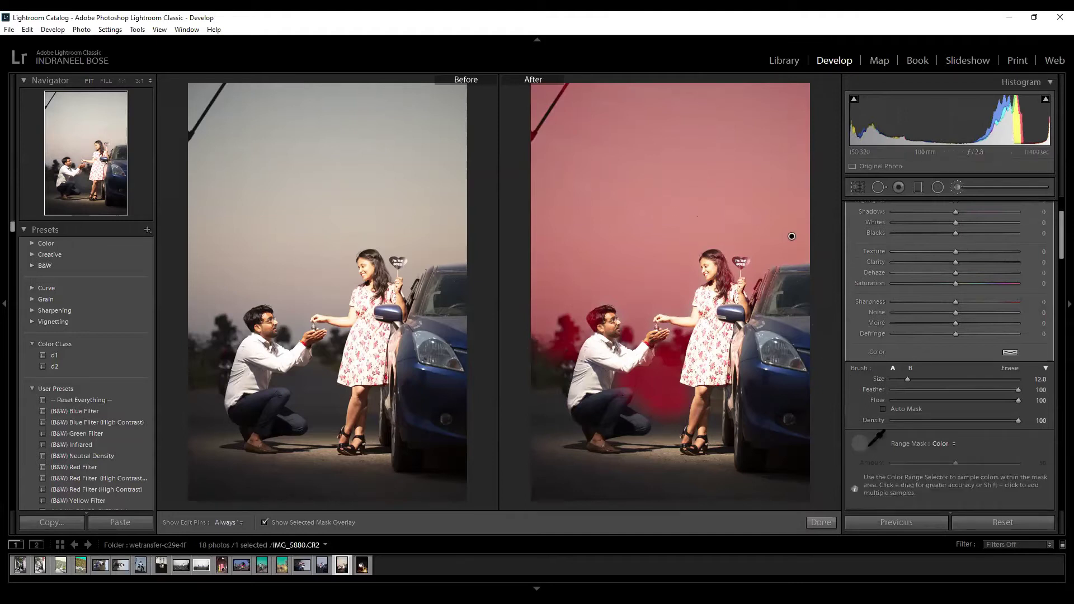
pyautogui.click(707, 196)
pyautogui.keyDown('shift'); pyautogui.click(663, 384); pyautogui.keyUp('shift')
pyautogui.keyDown('shift'); pyautogui.click(553, 229); pyautogui.keyUp('shift')
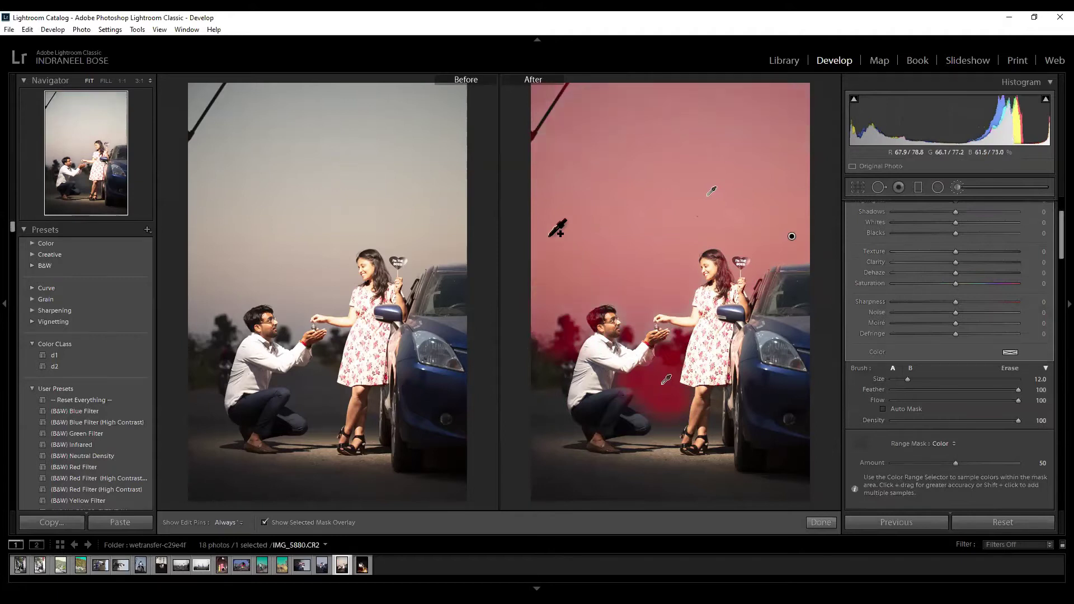
pyautogui.keyDown('shift'); pyautogui.click(772, 126); pyautogui.keyUp('shift')
pyautogui.keyDown('shift'); pyautogui.click(545, 92); pyautogui.keyUp('shift')
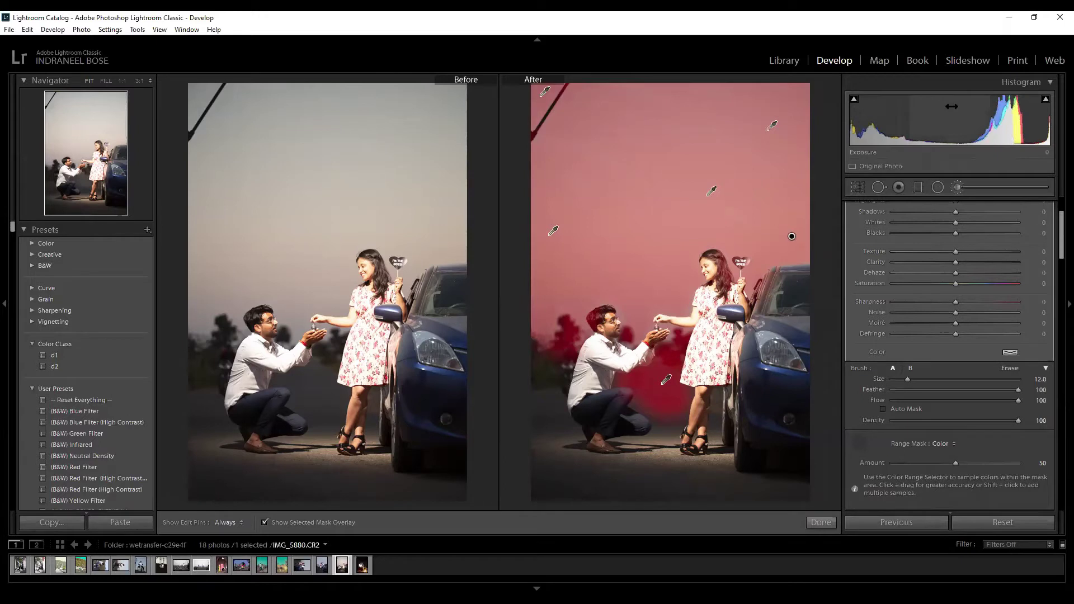
pyautogui.press('o')
# Set the brush to Temp −77, Tint −56, Exposure 0.16, Highlights −35 and Blacks −27, finish brushing and apply Auto tone to the photo.
pyautogui.scroll(3, 951, 235)
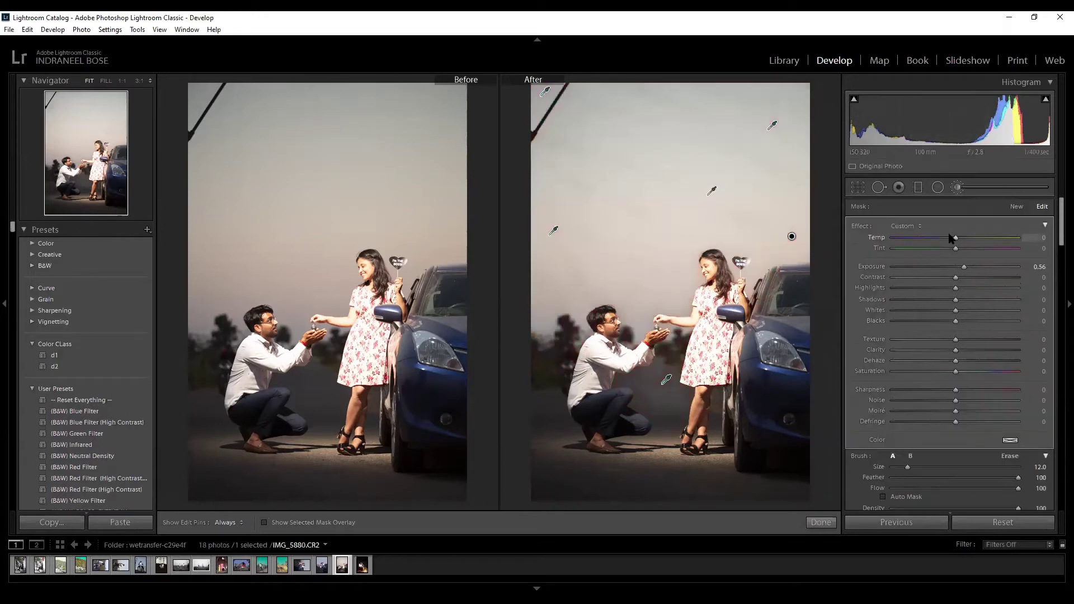
pyautogui.moveTo(956, 238); pyautogui.dragTo(959, 271)
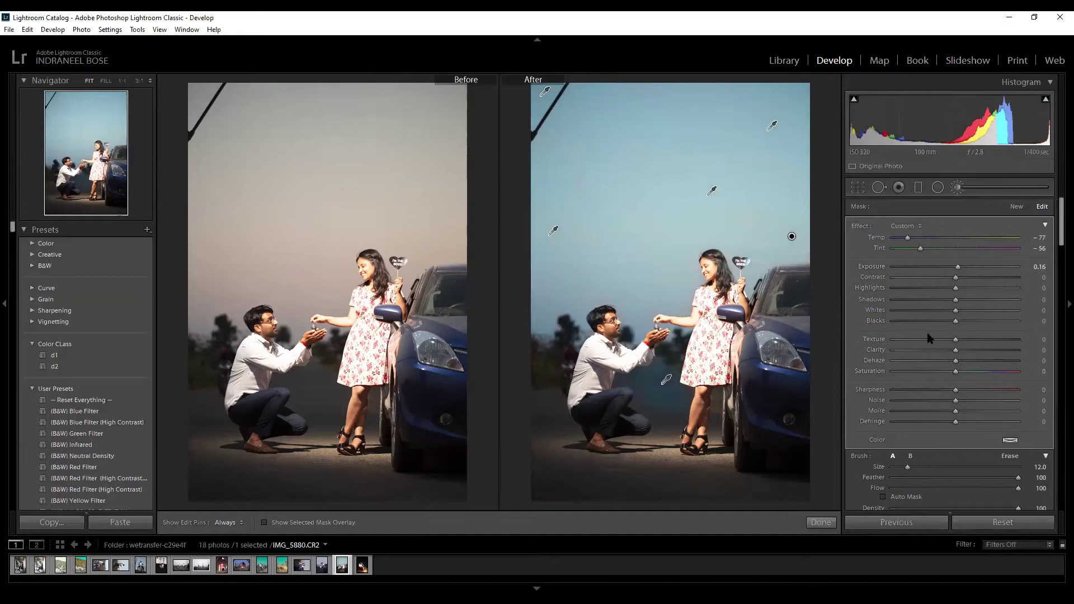
pyautogui.moveTo(955, 292); pyautogui.dragTo(938, 323)
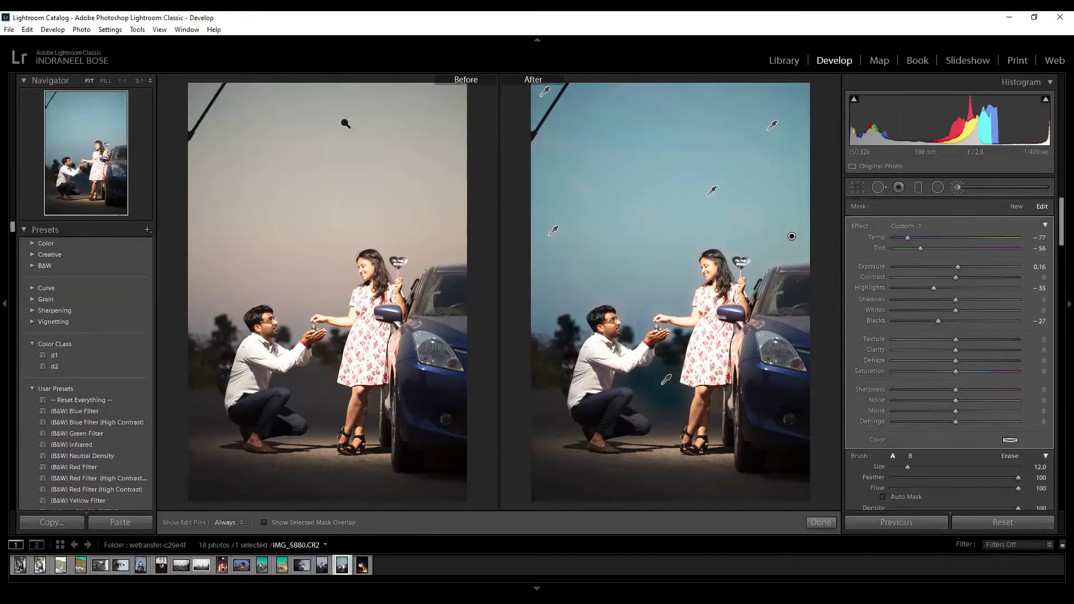
pyautogui.click(815, 527)
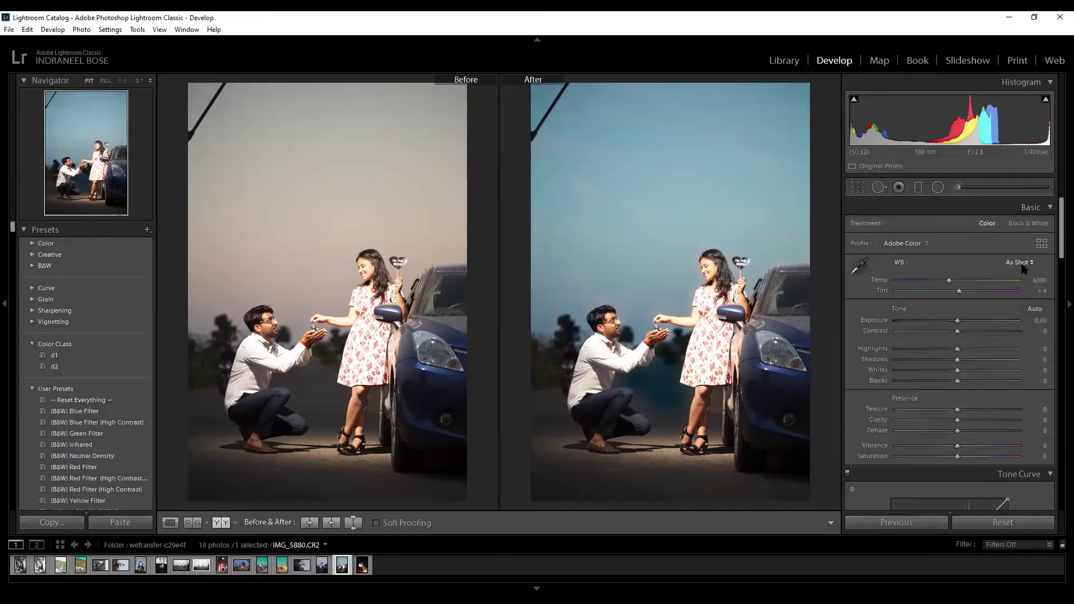
pyautogui.click(1035, 309)
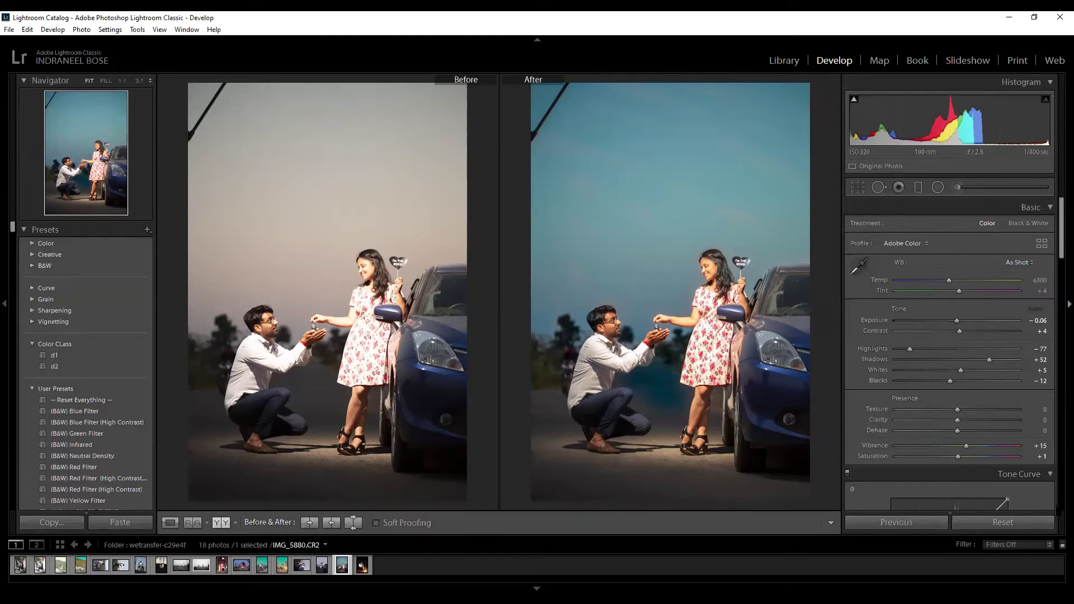
# Reset all develop settings and try a Yellow saturation of +100 in the HSL/Color settings.
pyautogui.click(1008, 522)
pyautogui.scroll(-3, 979, 304)
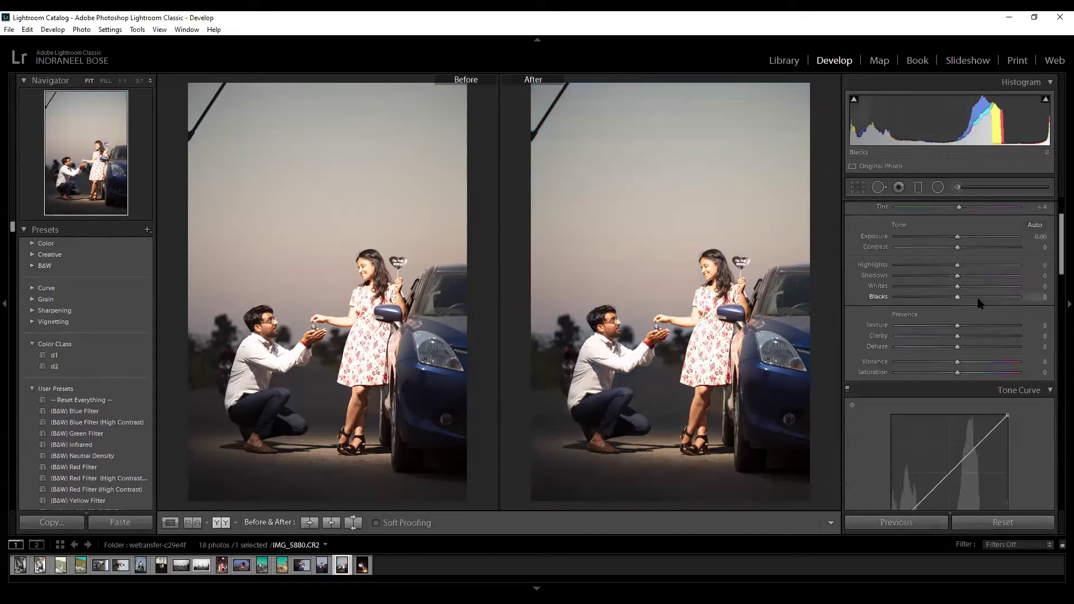
pyautogui.scroll(2, 976, 330)
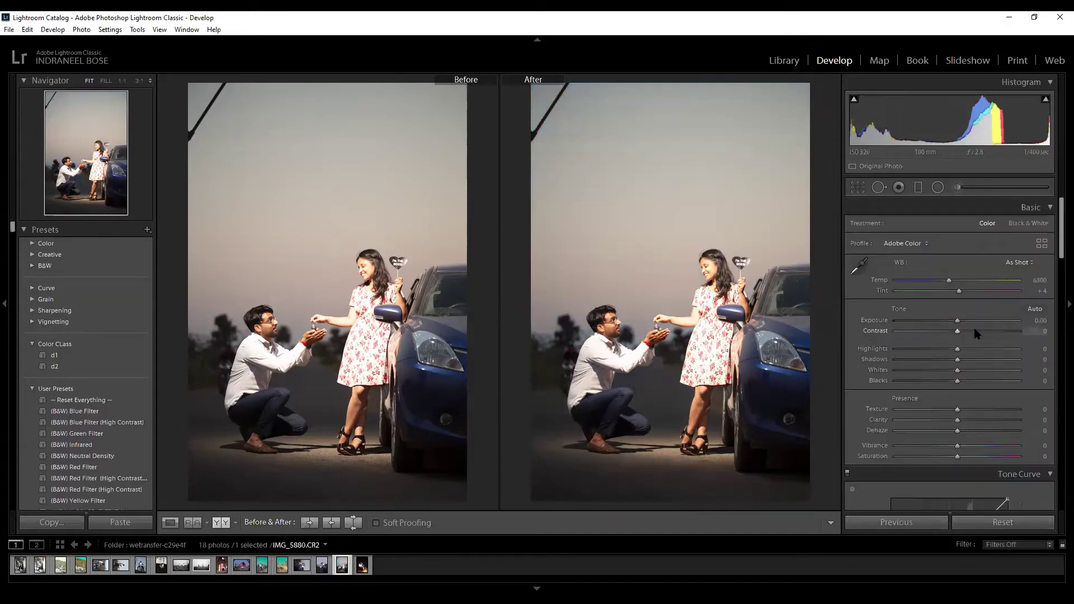
pyautogui.scroll(-3, 975, 334)
pyautogui.scroll(-3, 975, 334)
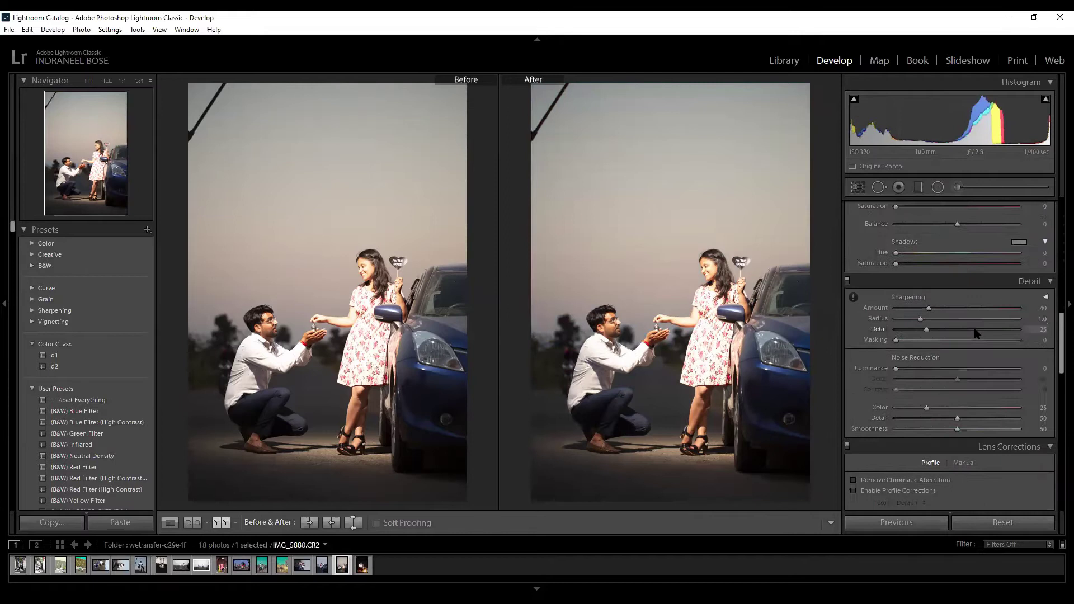
pyautogui.scroll(4, 975, 334)
pyautogui.scroll(-1, 974, 334)
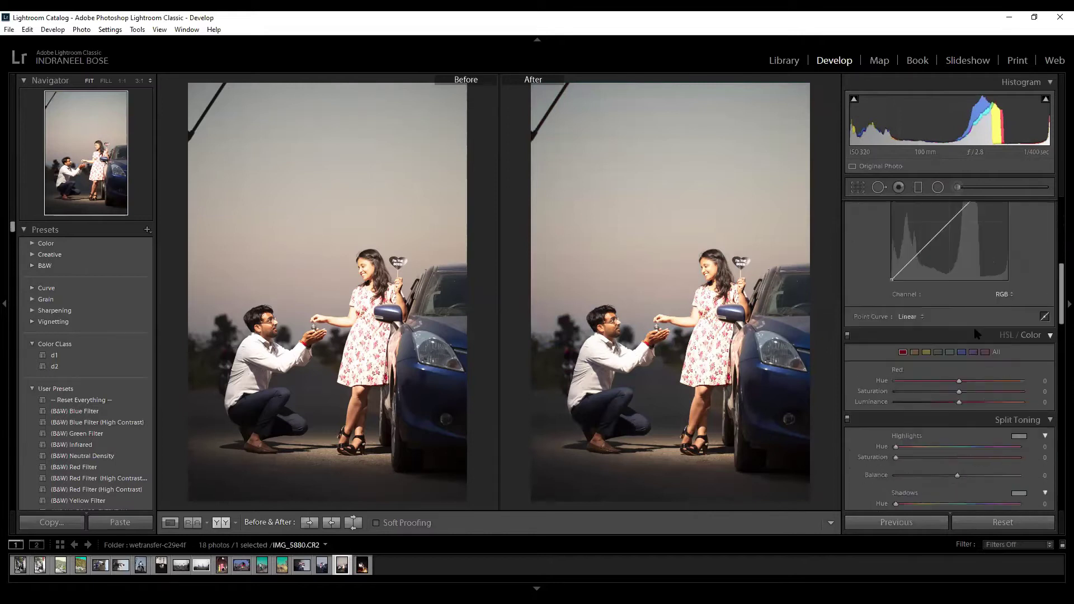
pyautogui.click(927, 353)
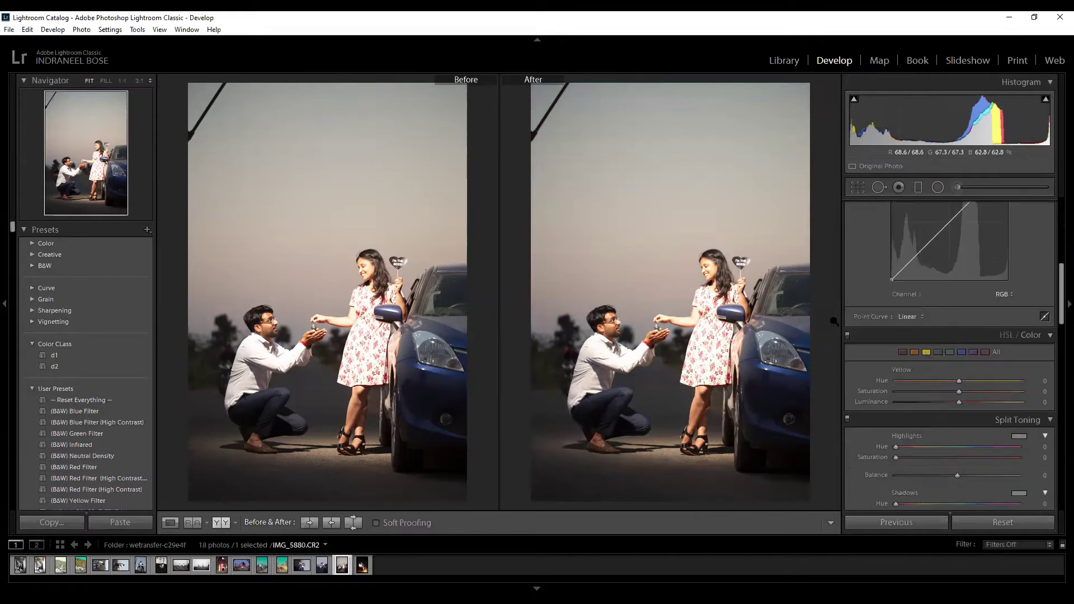
pyautogui.moveTo(959, 392); pyautogui.dragTo(1022, 391)
pyautogui.scroll(5, 1024, 391)
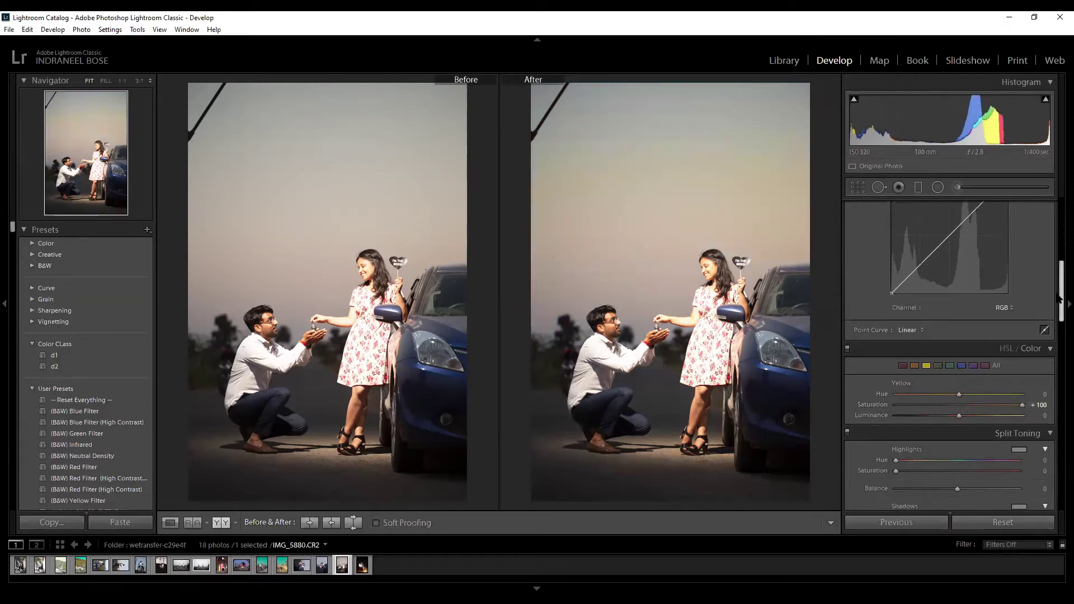
# Reset the photo's develop settings again and apply Auto tone.
pyautogui.click(1024, 522)
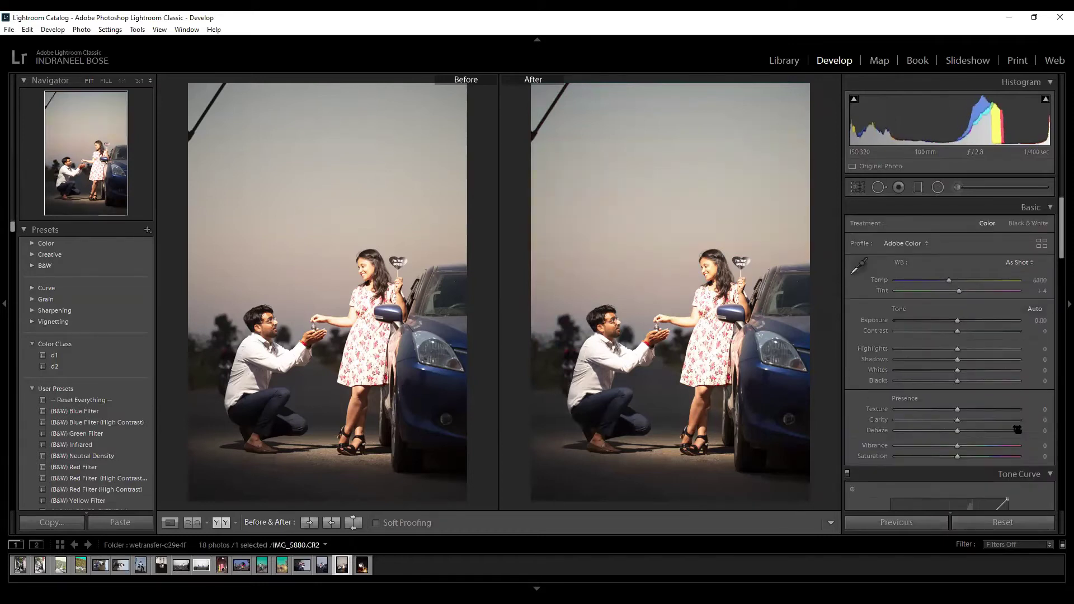
pyautogui.click(1035, 309)
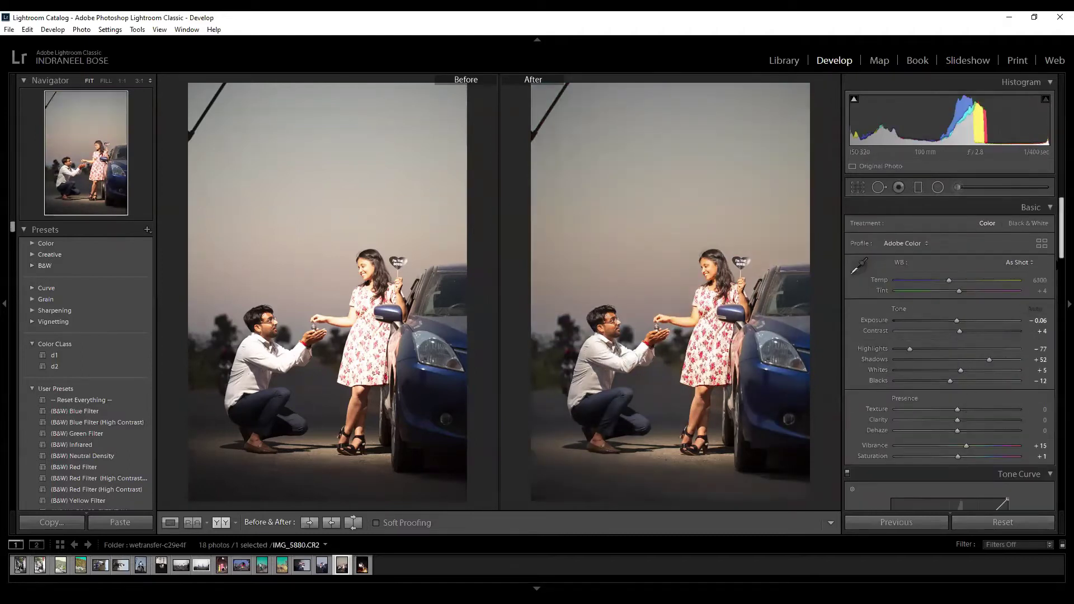
# Set the Calibration hues to +100 for Green Primary and +67 for Red Primary.
pyautogui.moveTo(1060, 249); pyautogui.dragTo(1057, 497)
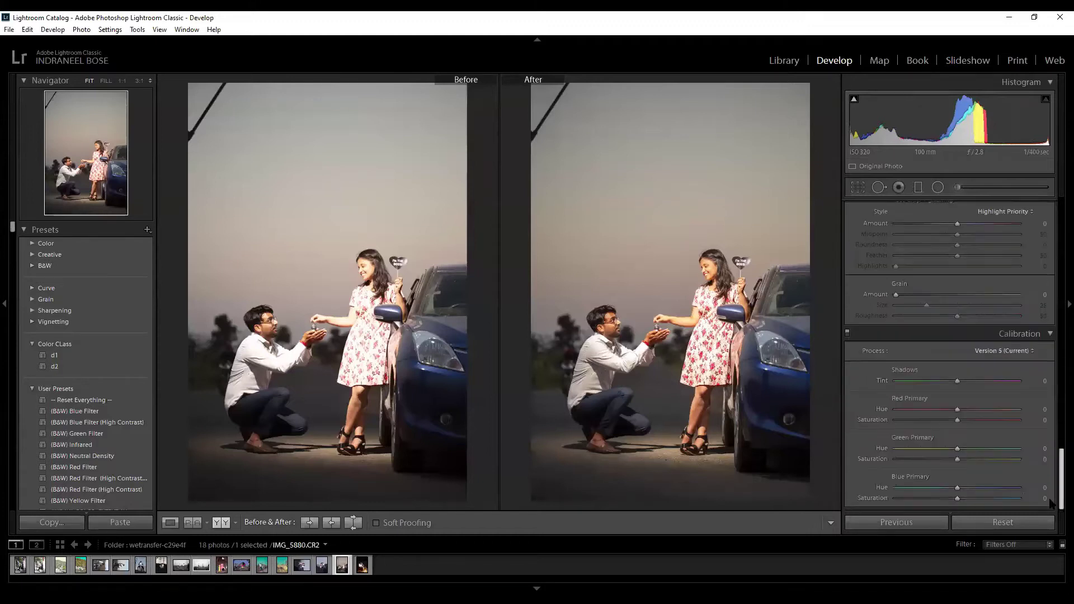
pyautogui.moveTo(938, 452); pyautogui.dragTo(1032, 448)
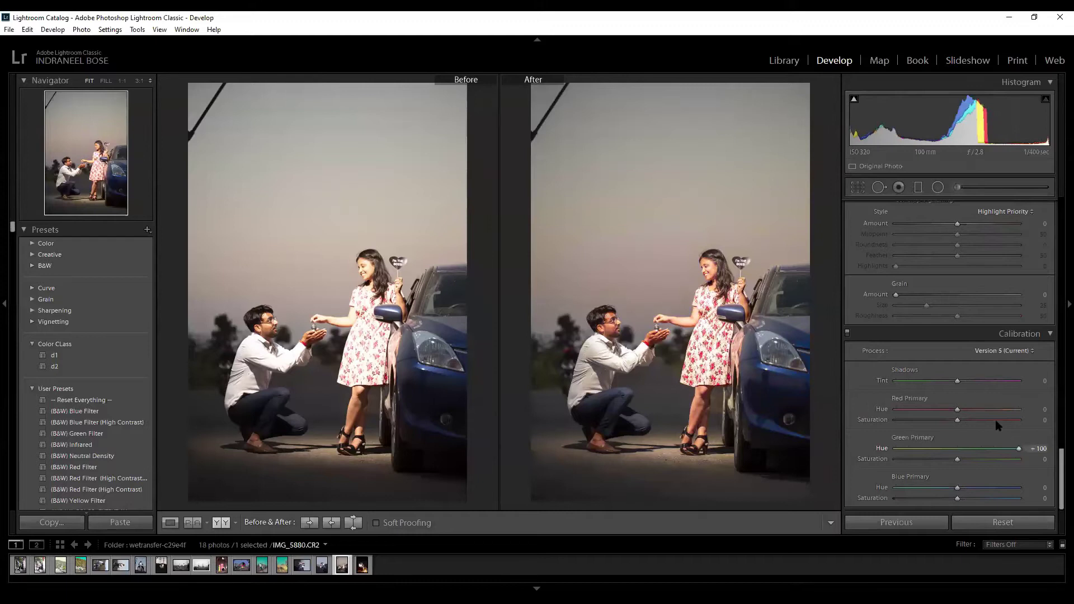
pyautogui.moveTo(958, 413); pyautogui.dragTo(1001, 413)
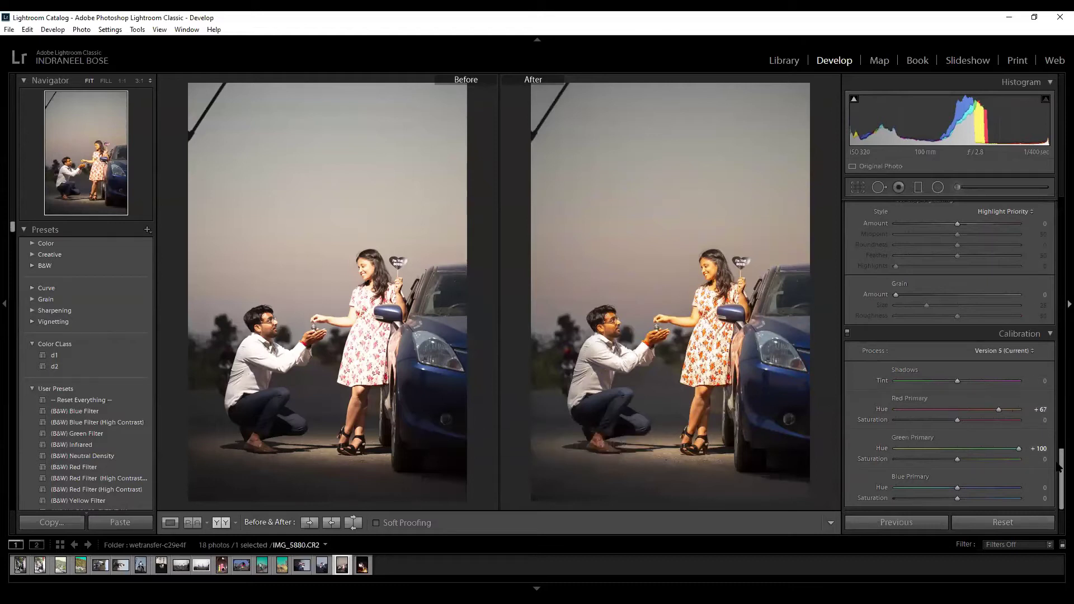
# Set the Yellow saturation in the HSL/Color settings to −88, judging the effect on the woman's skin.
pyautogui.moveTo(1057, 466); pyautogui.dragTo(1058, 287)
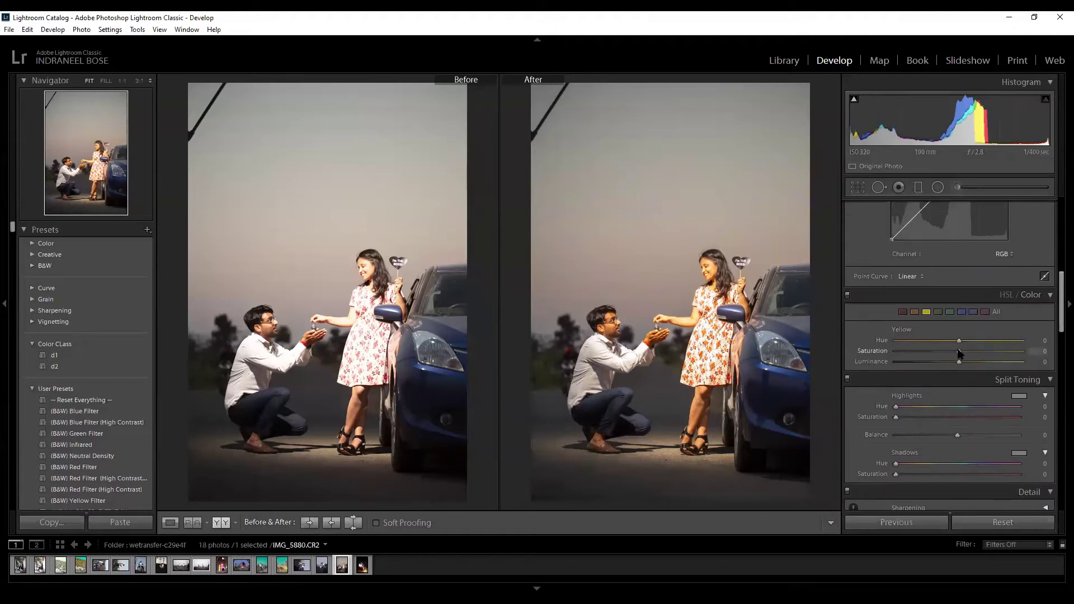
pyautogui.click(694, 313)
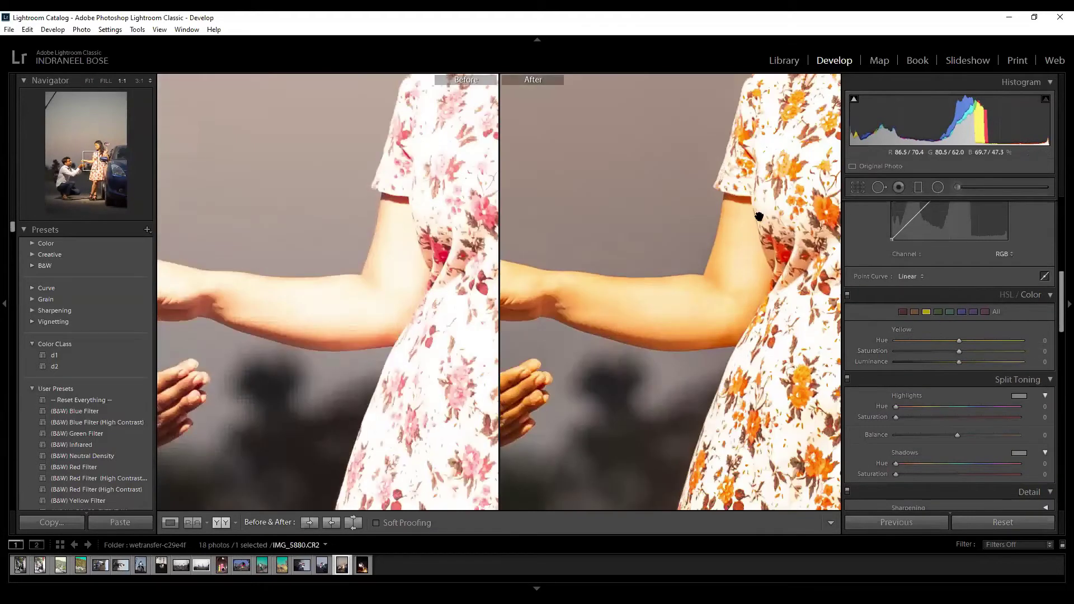
pyautogui.click(744, 290)
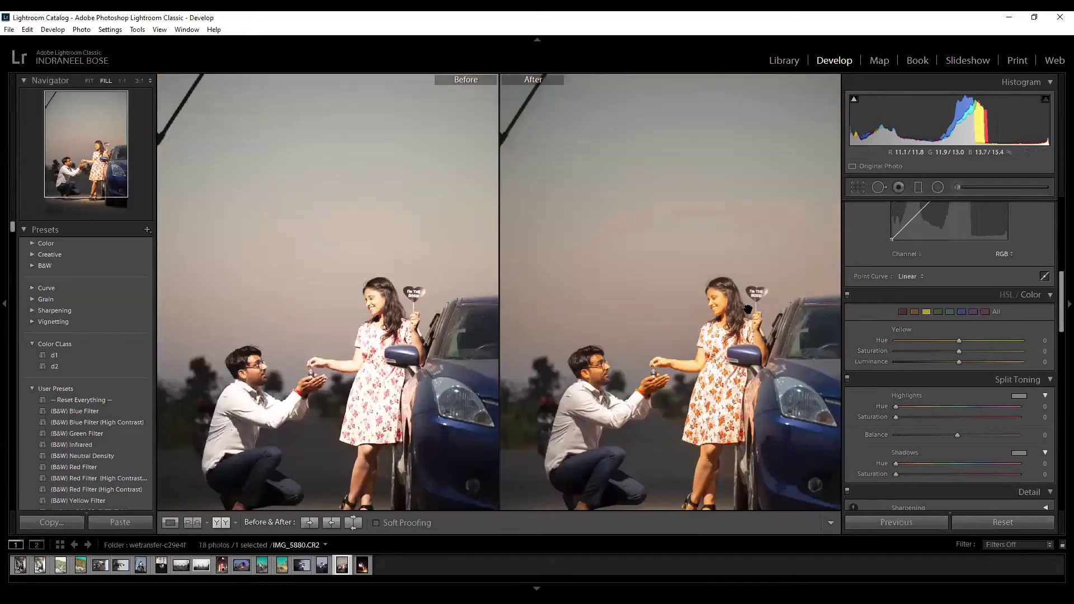
pyautogui.click(722, 307)
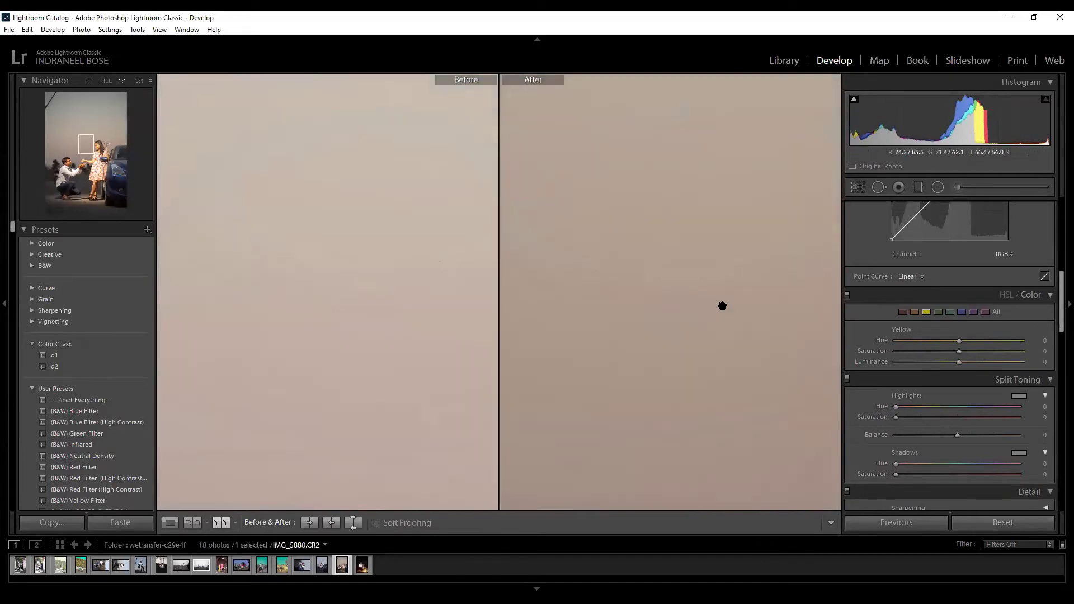
pyautogui.moveTo(735, 338); pyautogui.dragTo(505, 341)
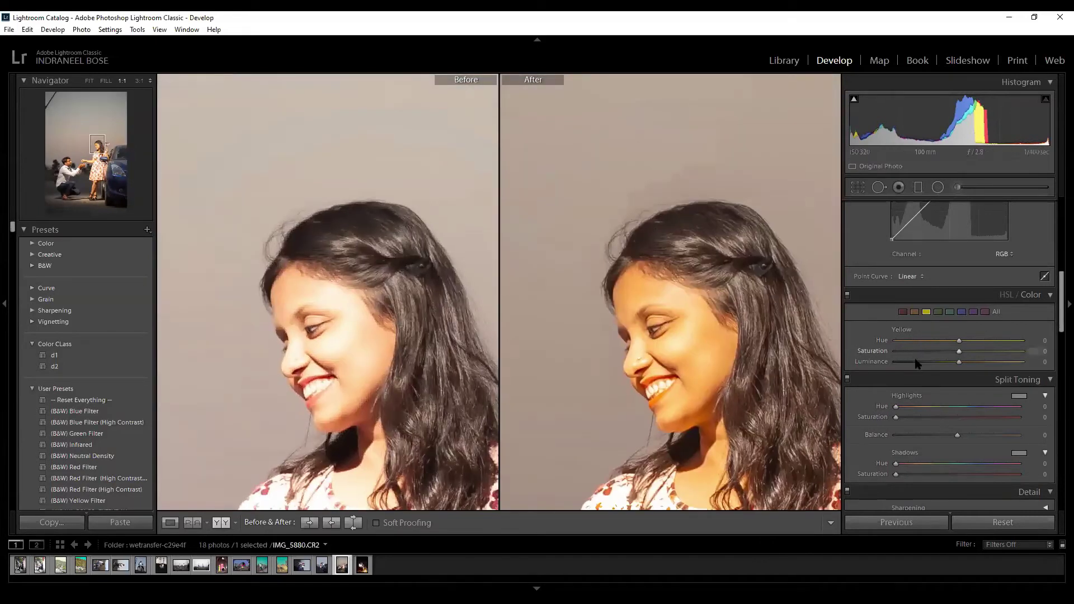
pyautogui.moveTo(959, 352); pyautogui.dragTo(903, 357)
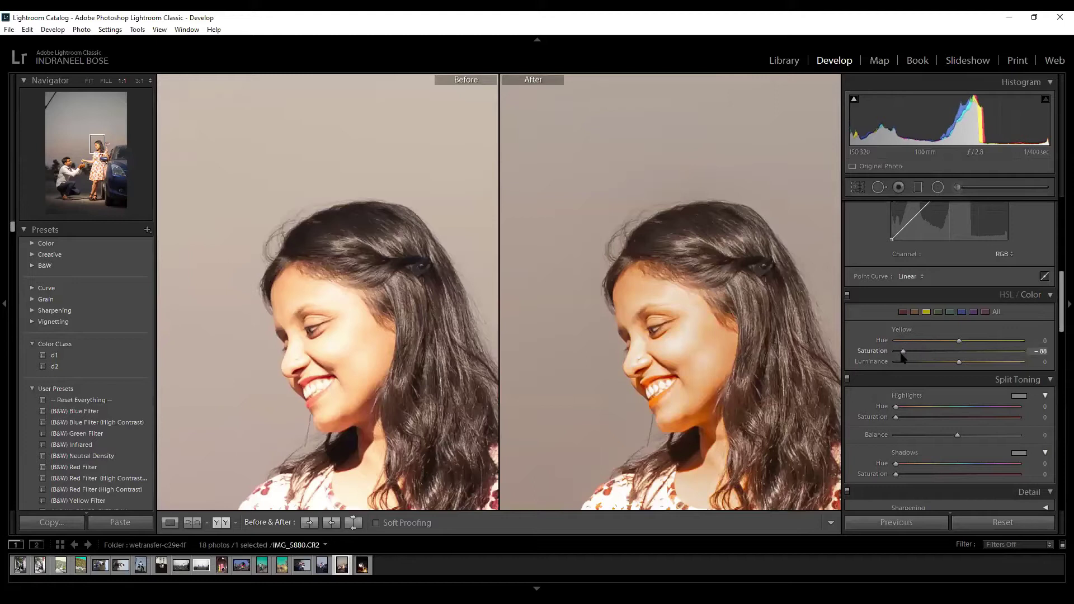
# Set the Yellow hue to −8 and tint the Split Toning highlights with hue 102 and saturation 31.
pyautogui.press('z')
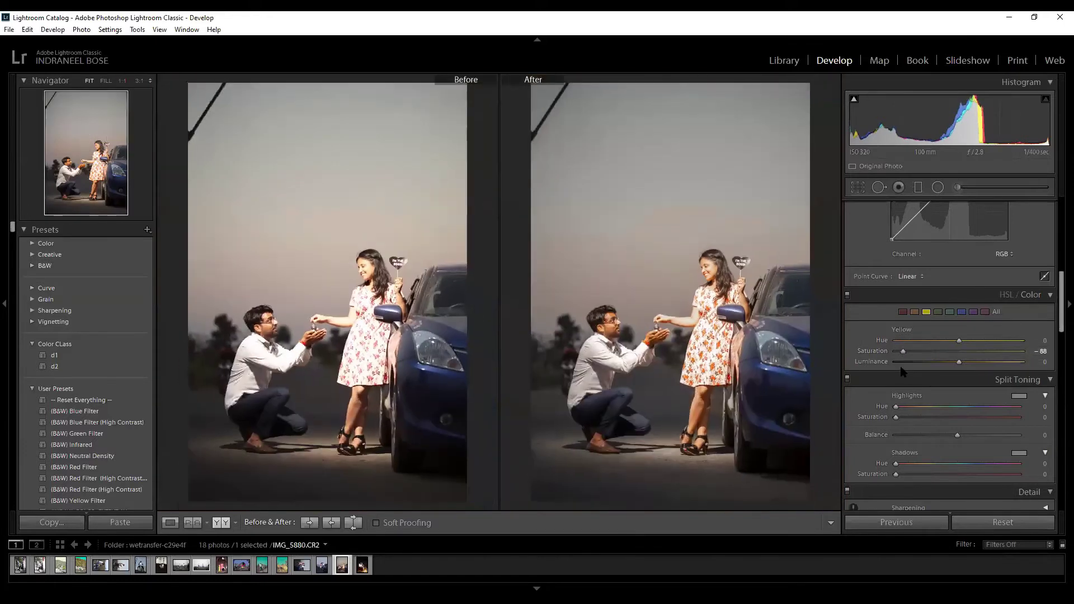
pyautogui.moveTo(969, 339)
pyautogui.mouseDown()
pyautogui.moveTo(1004, 340)
pyautogui.moveTo(958, 340)
pyautogui.mouseUp()
pyautogui.moveTo(1059, 305)
pyautogui.mouseDown()
pyautogui.moveTo(1058, 204)
pyautogui.moveTo(1057, 324)
pyautogui.mouseUp()
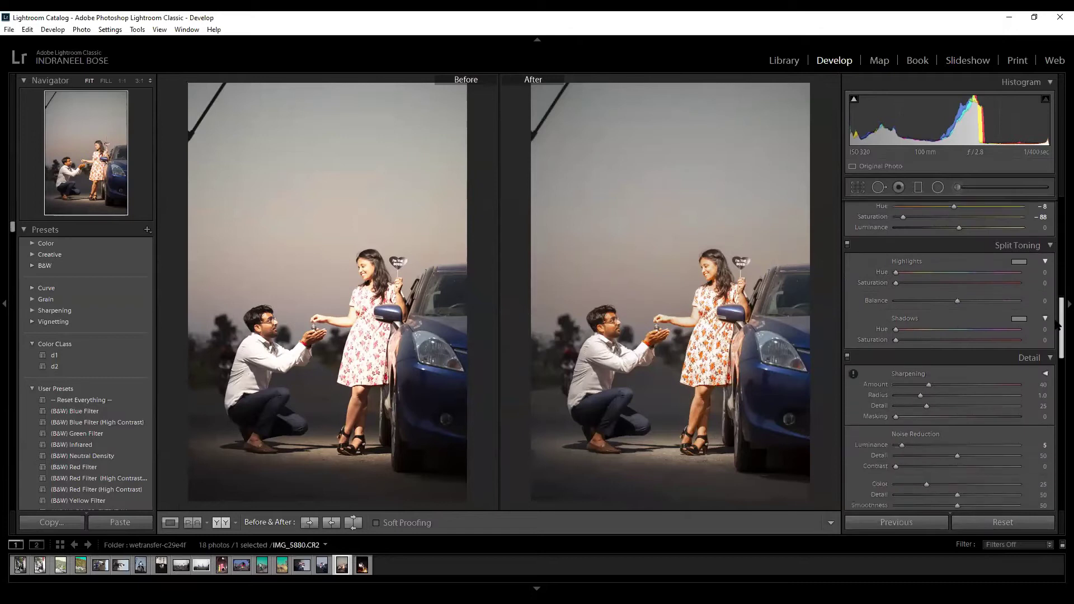
pyautogui.click(1017, 262)
pyautogui.moveTo(823, 291); pyautogui.dragTo(849, 296)
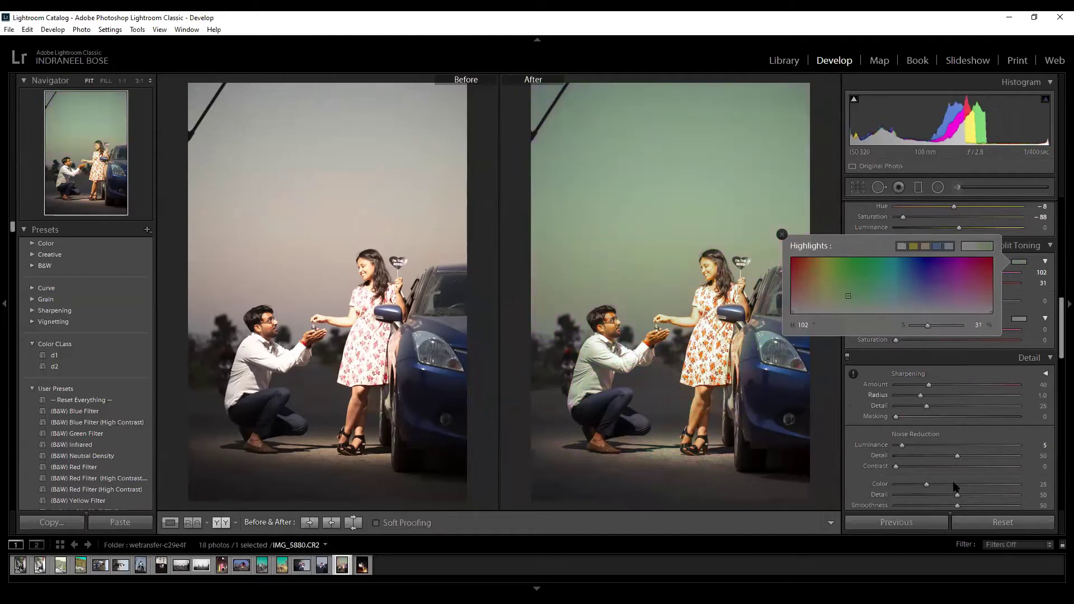
pyautogui.click(704, 364)
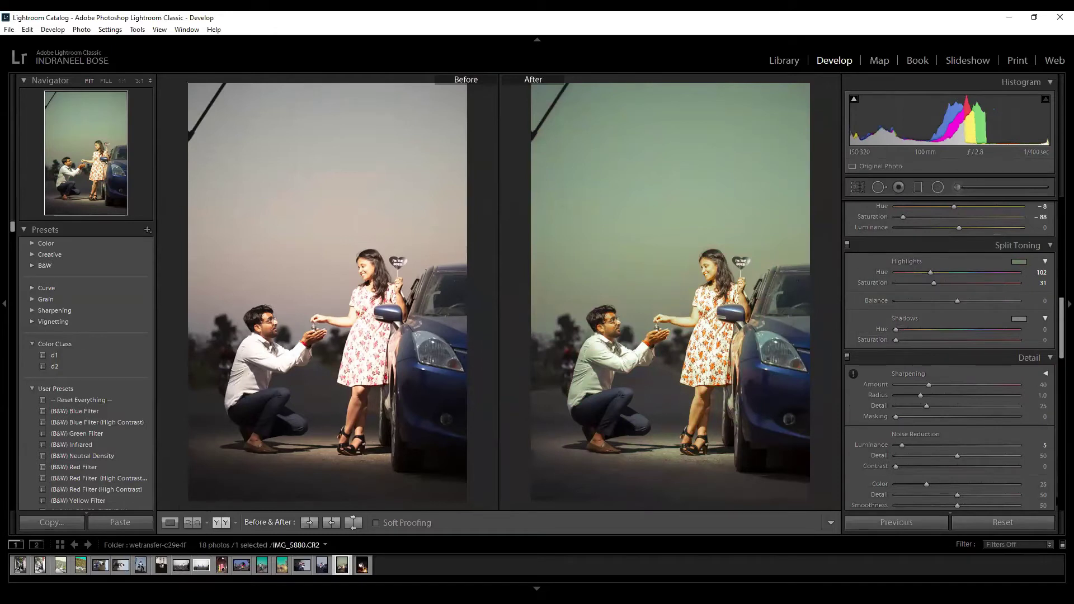
# Reset the develop settings of IMG_5756.CR2 and open the photo IMG_5181.CR2.
pyautogui.press('Left')
pyautogui.press('Left')
pyautogui.press('Left')
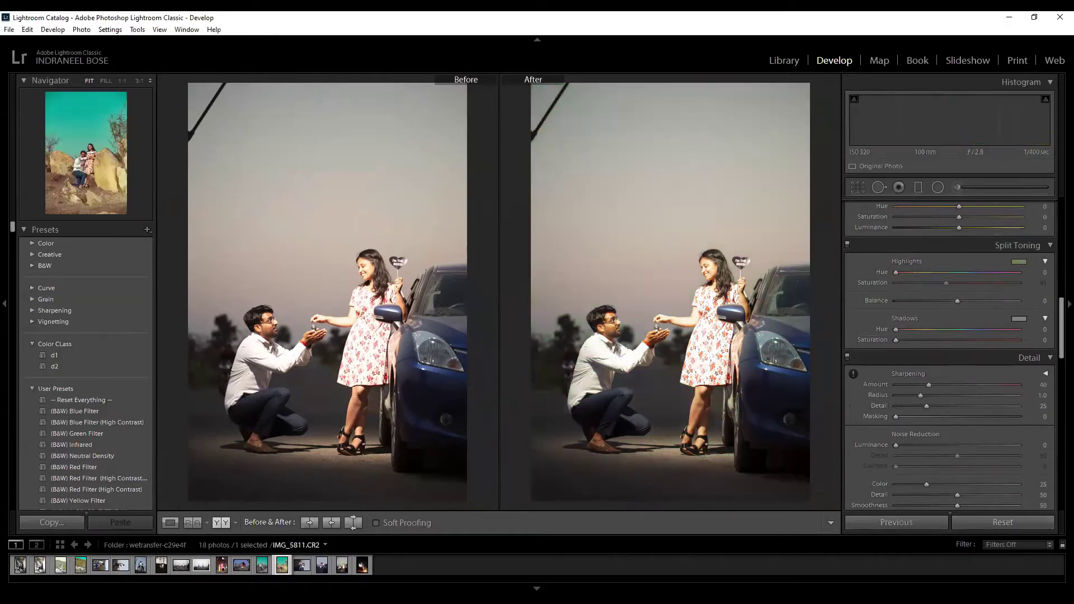
pyautogui.press('Left')
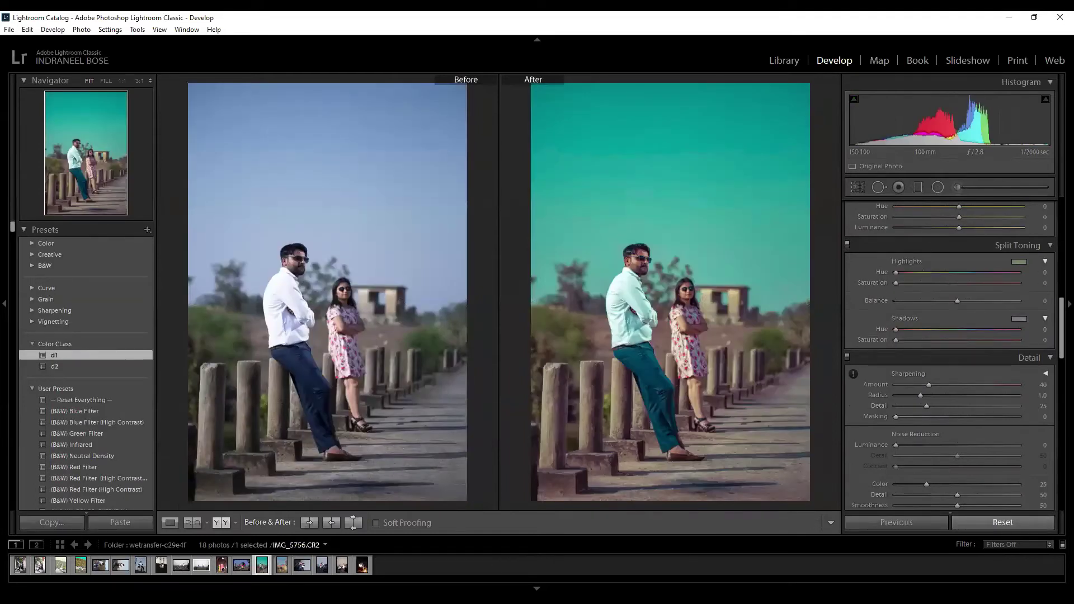
pyautogui.hotkey('ctrl', 'shift', 'r')
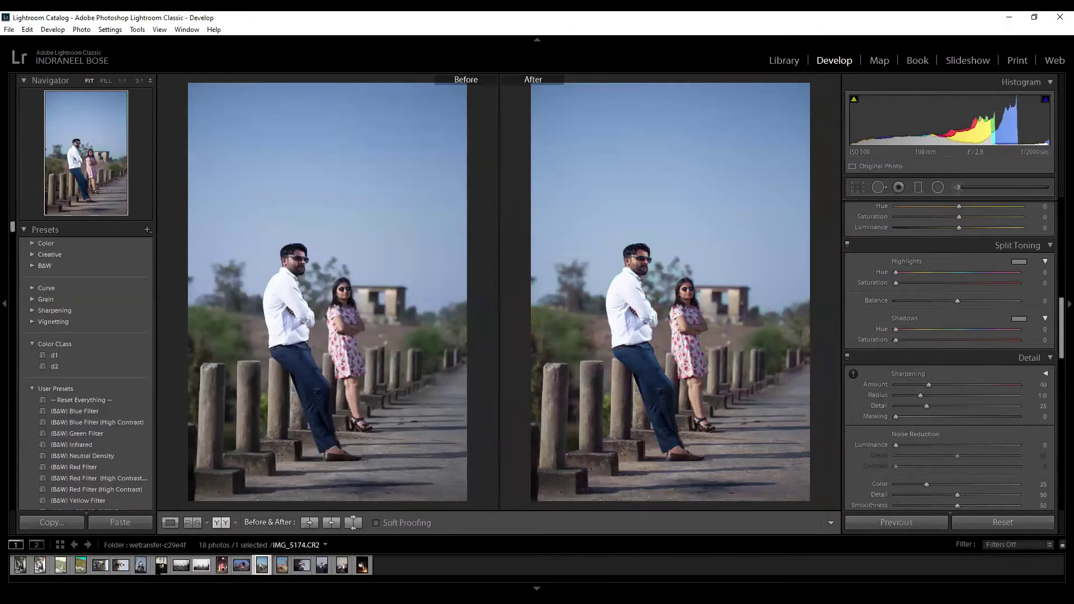
pyautogui.click(161, 566)
pyautogui.click(199, 566)
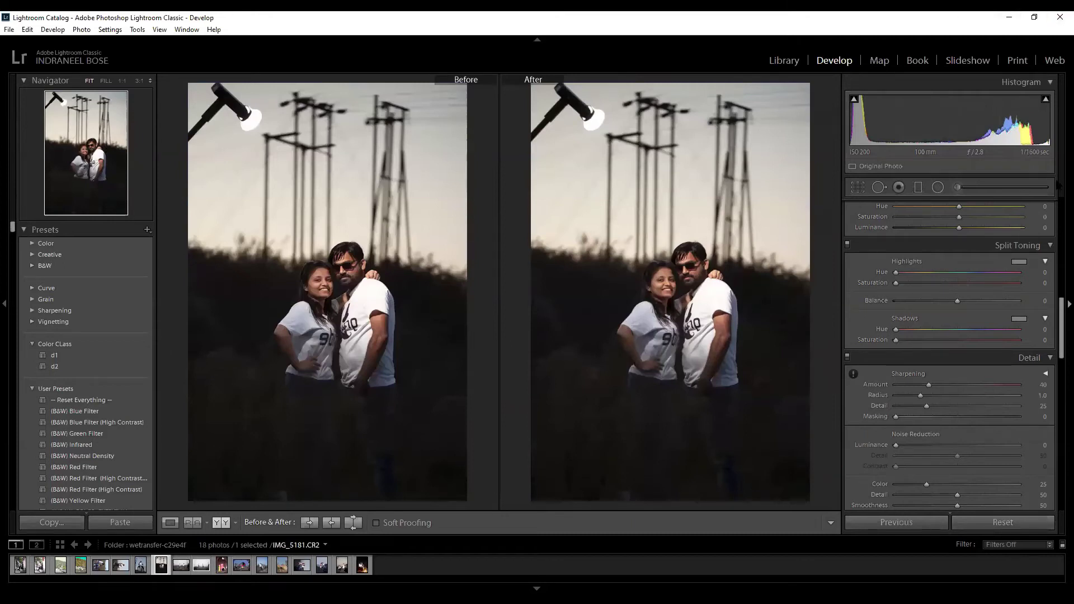
# Try healing strokes over the studio light and its stand in the sky with Spot Removal, undoing each one.
pyautogui.click(879, 187)
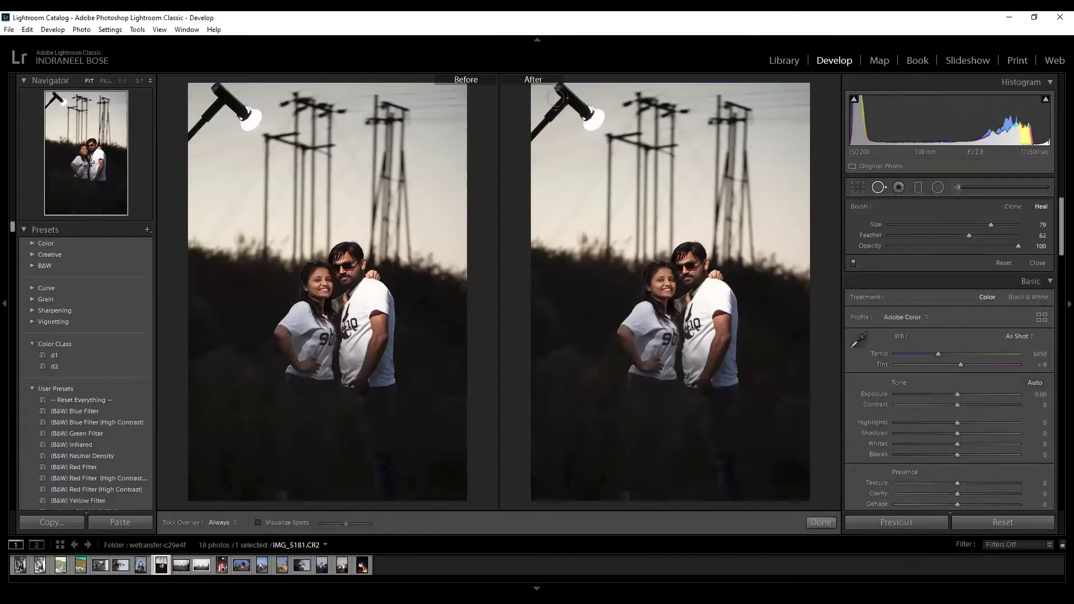
pyautogui.moveTo(551, 87)
pyautogui.mouseDown()
pyautogui.moveTo(597, 120)
pyautogui.moveTo(563, 99)
pyautogui.moveTo(534, 144)
pyautogui.mouseUp()
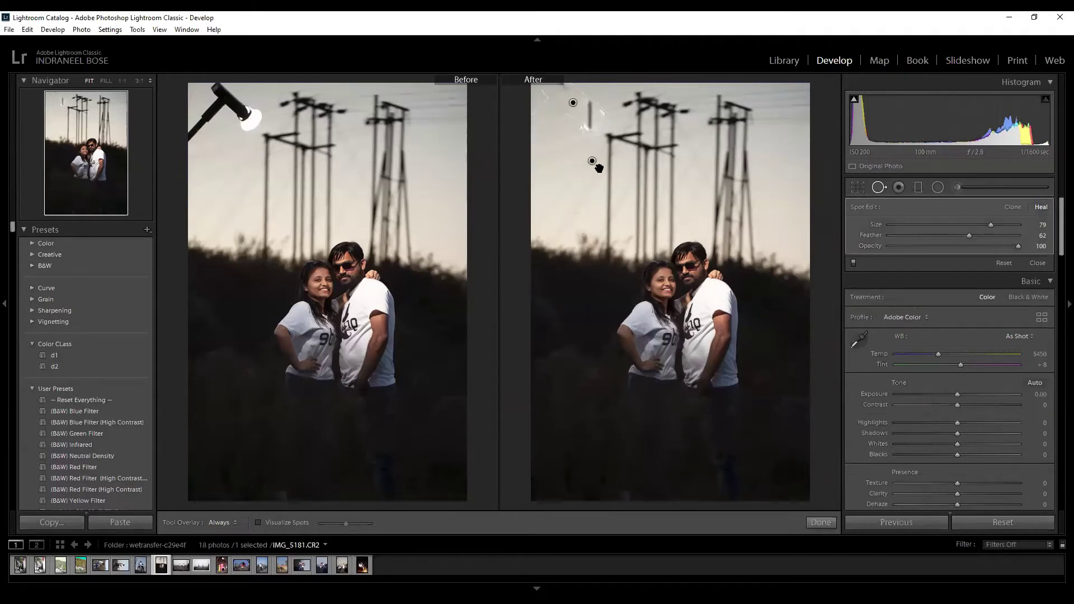
pyautogui.hotkey('ctrl', 'z')
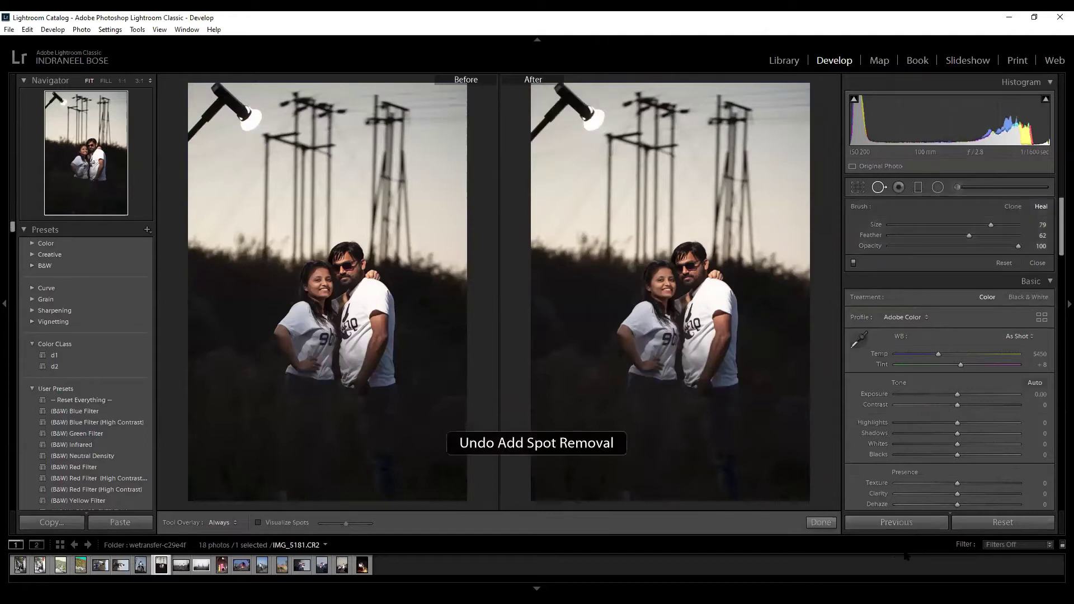
pyautogui.hotkey('ctrl', 'y')
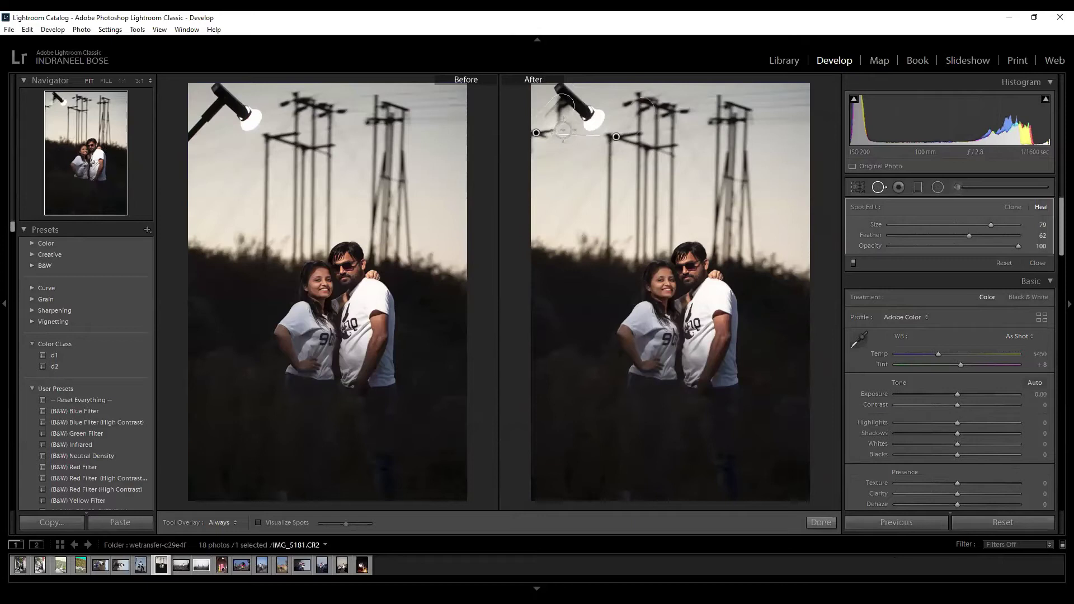
pyautogui.hotkey('ctrl', 'z')
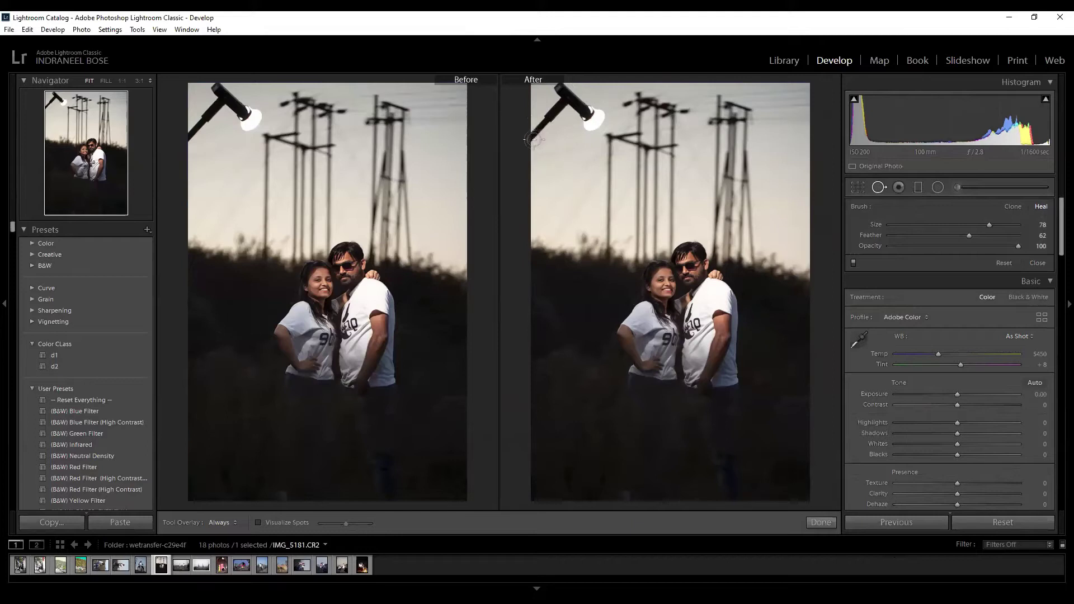
pyautogui.click(532, 138)
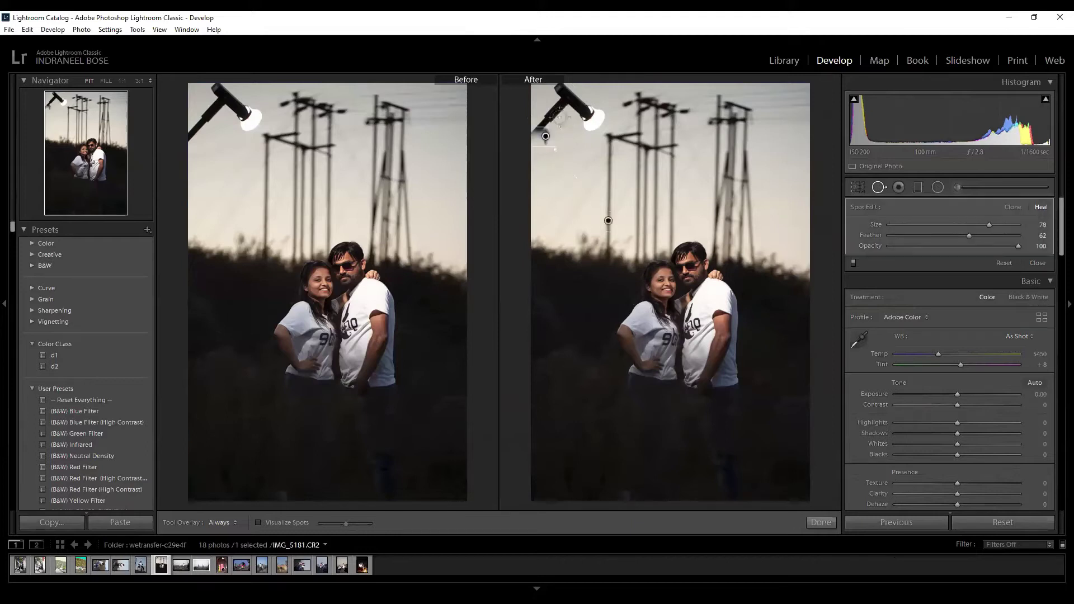
pyautogui.hotkey('ctrl', 'z')
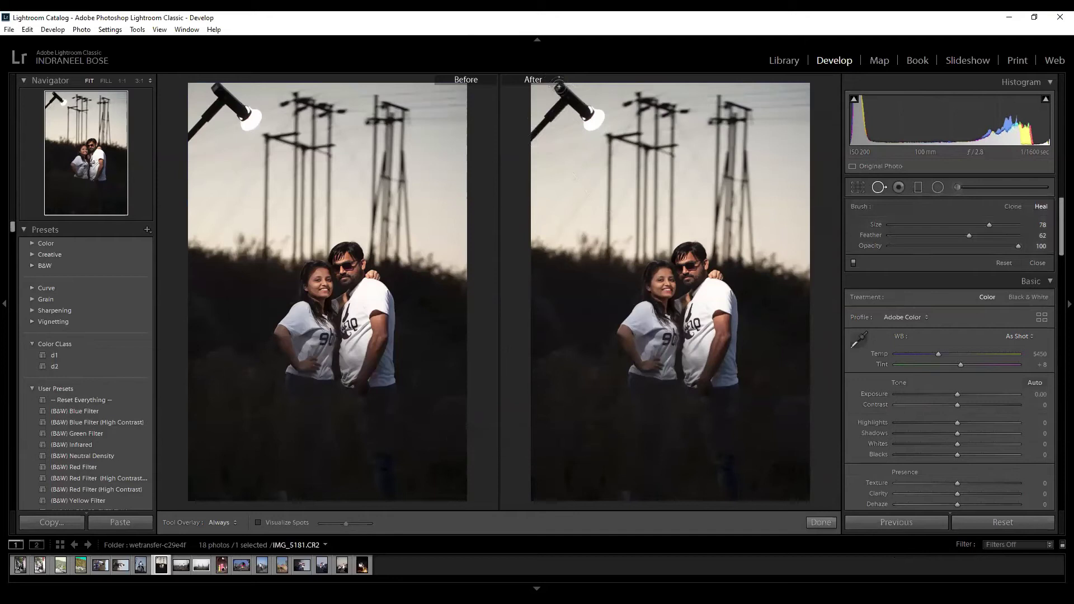
# Try healing the whole studio light with the source area moved to the clear sky just beneath it, and undo it.
pyautogui.moveTo(554, 90)
pyautogui.mouseDown()
pyautogui.moveTo(601, 121)
pyautogui.moveTo(566, 98)
pyautogui.moveTo(528, 139)
pyautogui.moveTo(565, 92)
pyautogui.mouseUp()
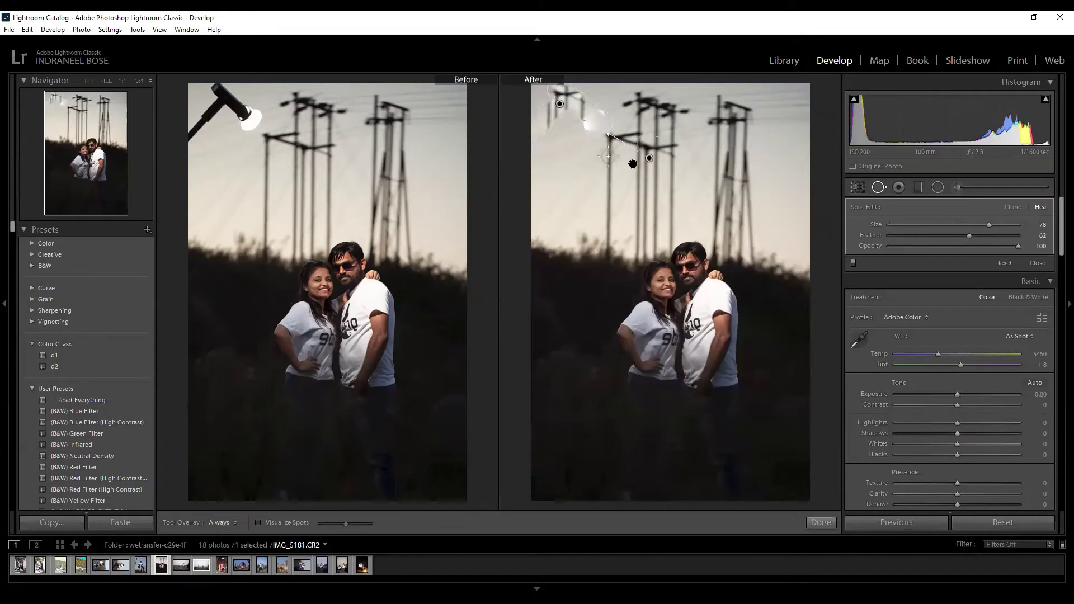
pyautogui.moveTo(649, 158)
pyautogui.mouseDown()
pyautogui.moveTo(566, 219)
pyautogui.moveTo(567, 115)
pyautogui.moveTo(563, 160)
pyautogui.moveTo(573, 174)
pyautogui.moveTo(588, 169)
pyautogui.moveTo(572, 171)
pyautogui.moveTo(572, 152)
pyautogui.mouseUp()
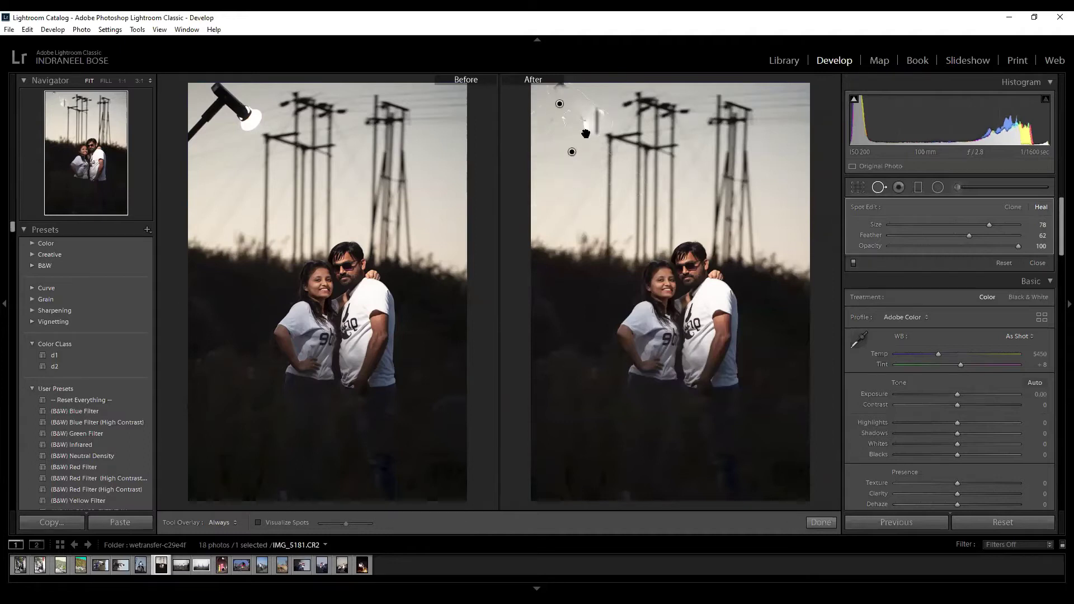
pyautogui.hotkey('ctrl', 'z')
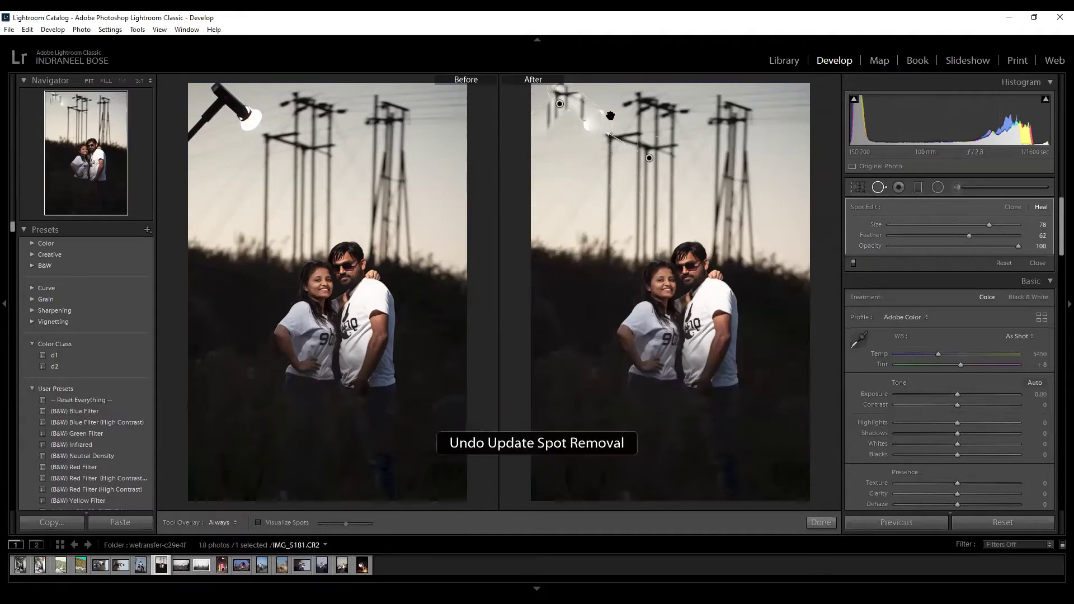
pyautogui.hotkey('ctrl', 'z')
pyautogui.hotkey('ctrl', 'z')
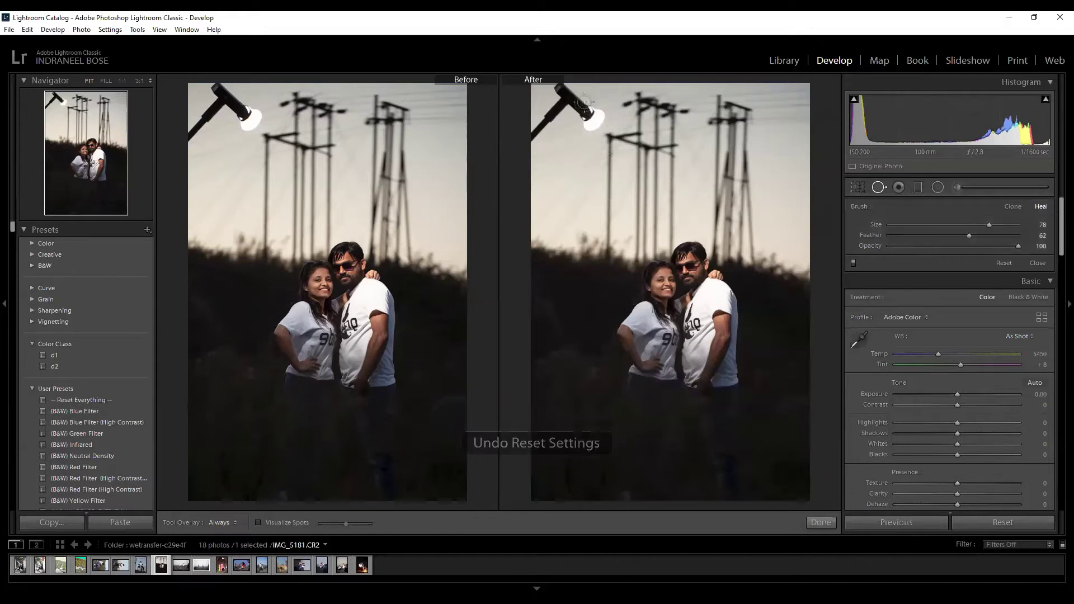
# Try a healing stroke over the light head sampled from the sky beyond the towers, and reset the photo's settings.
pyautogui.moveTo(555, 86)
pyautogui.mouseDown()
pyautogui.moveTo(597, 118)
pyautogui.moveTo(588, 124)
pyautogui.moveTo(585, 109)
pyautogui.moveTo(584, 134)
pyautogui.moveTo(527, 142)
pyautogui.moveTo(615, 105)
pyautogui.mouseUp()
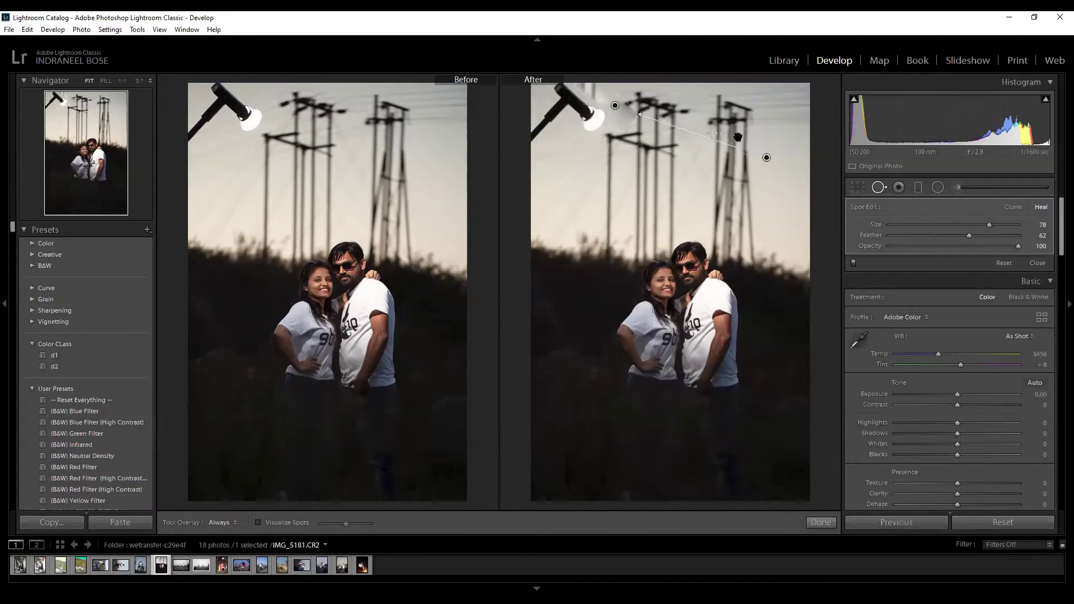
pyautogui.moveTo(765, 157)
pyautogui.mouseDown()
pyautogui.moveTo(809, 191)
pyautogui.moveTo(790, 176)
pyautogui.moveTo(801, 197)
pyautogui.mouseUp()
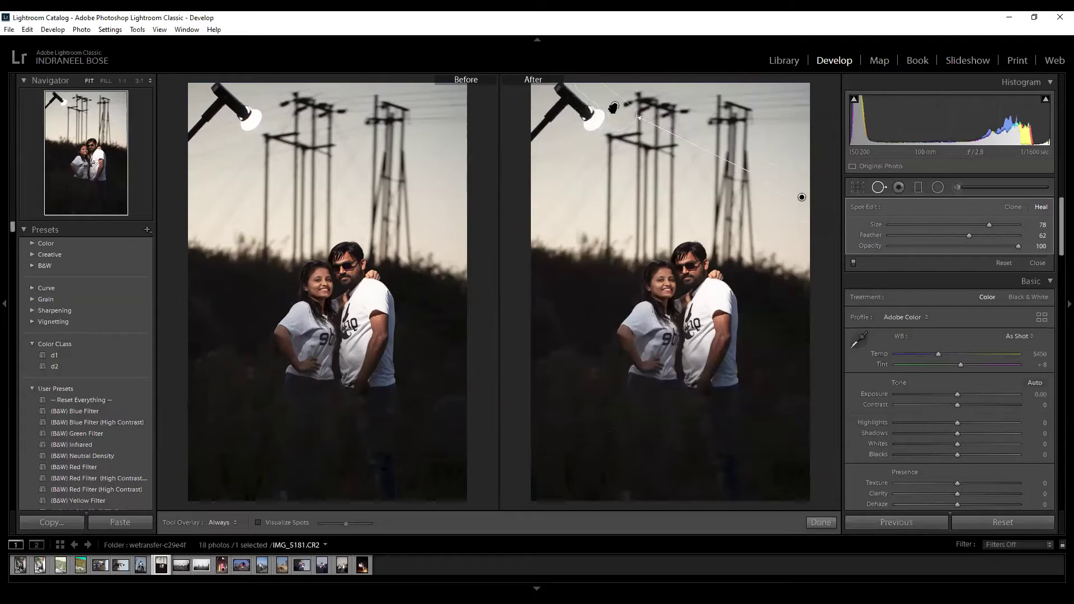
pyautogui.moveTo(614, 106); pyautogui.dragTo(593, 119)
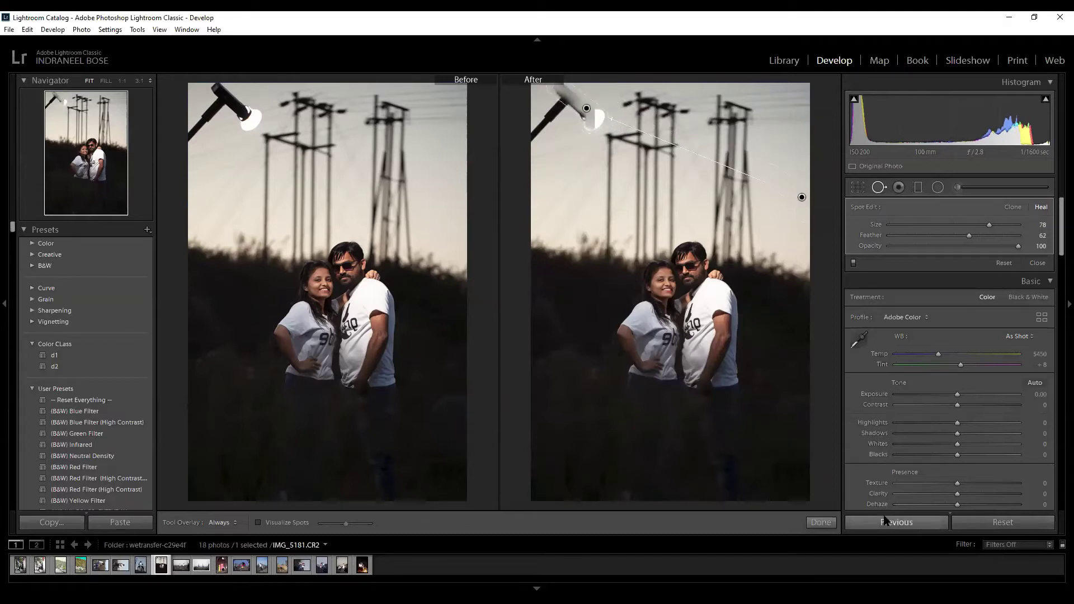
pyautogui.click(1002, 522)
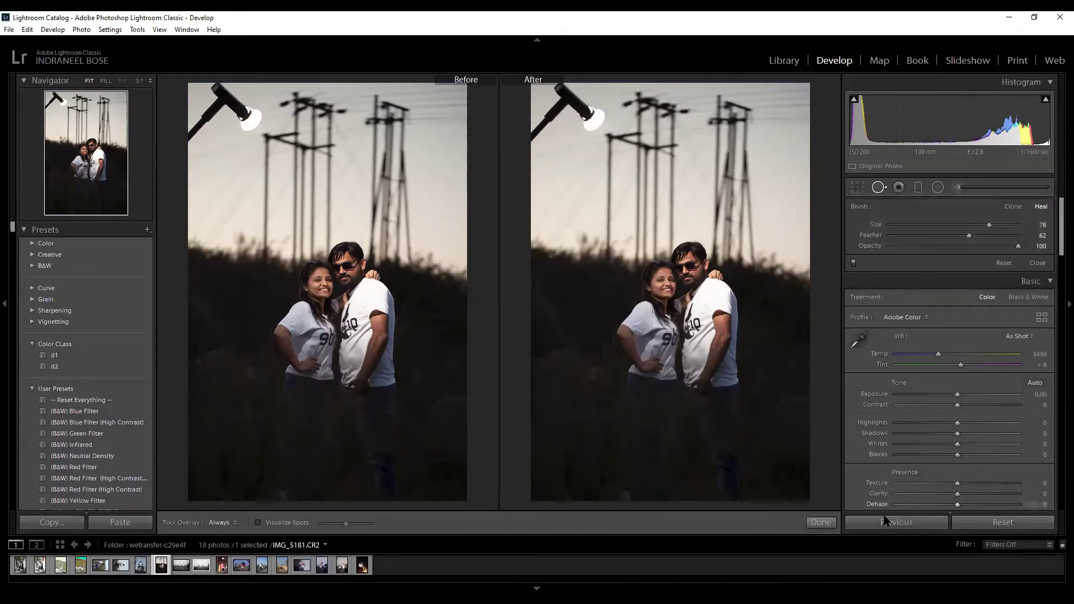
# Heal over the light head with a size 80 Spot Removal brush, sampling from the clear sky beyond the towers.
pyautogui.click(879, 189)
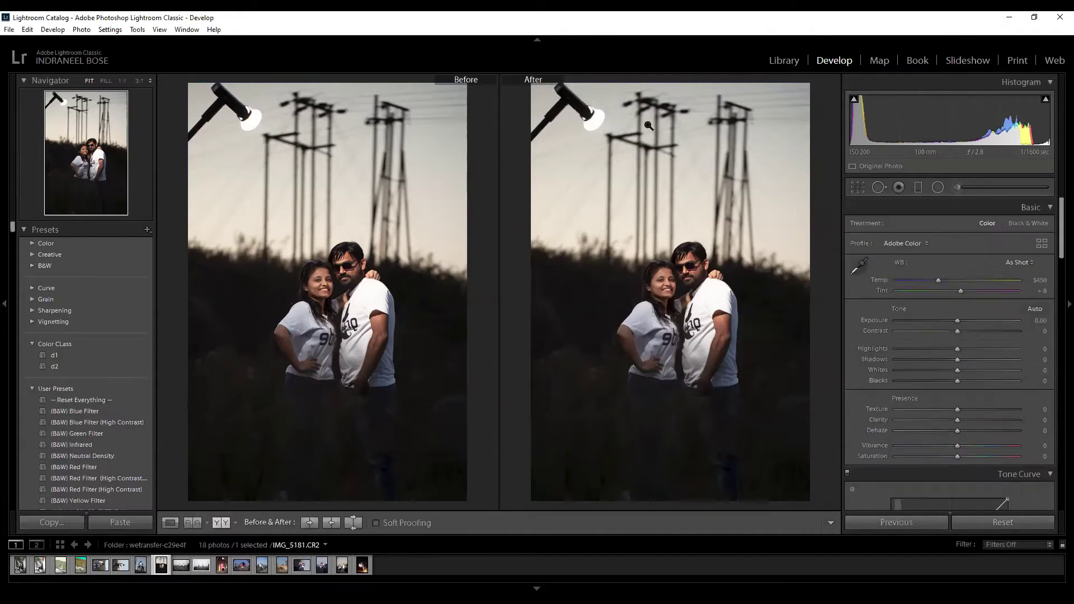
pyautogui.press(']')
pyautogui.click(878, 187)
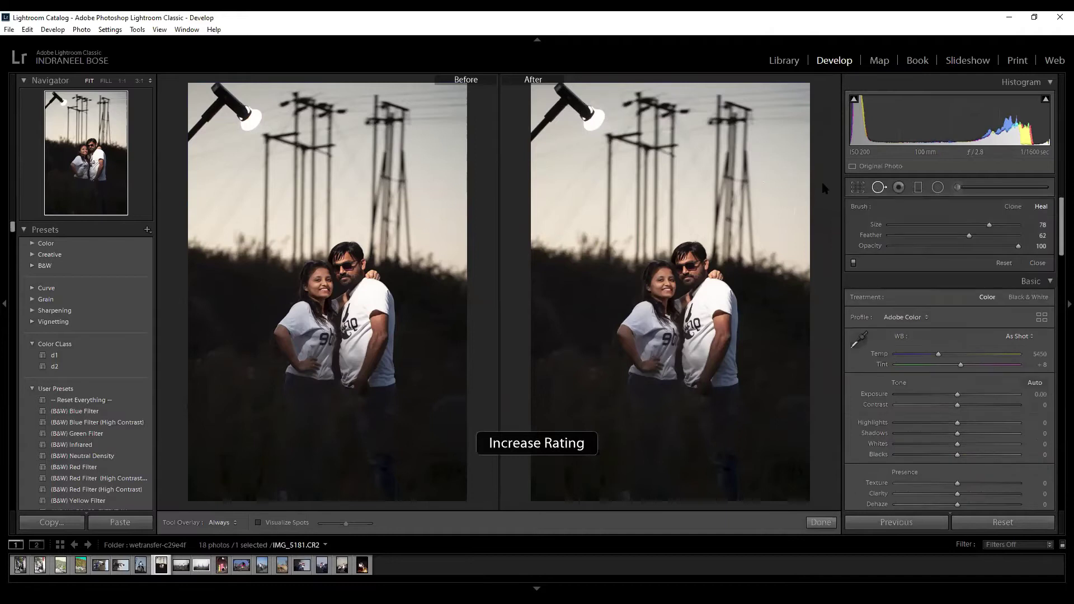
pyautogui.moveTo(558, 90); pyautogui.dragTo(599, 134)
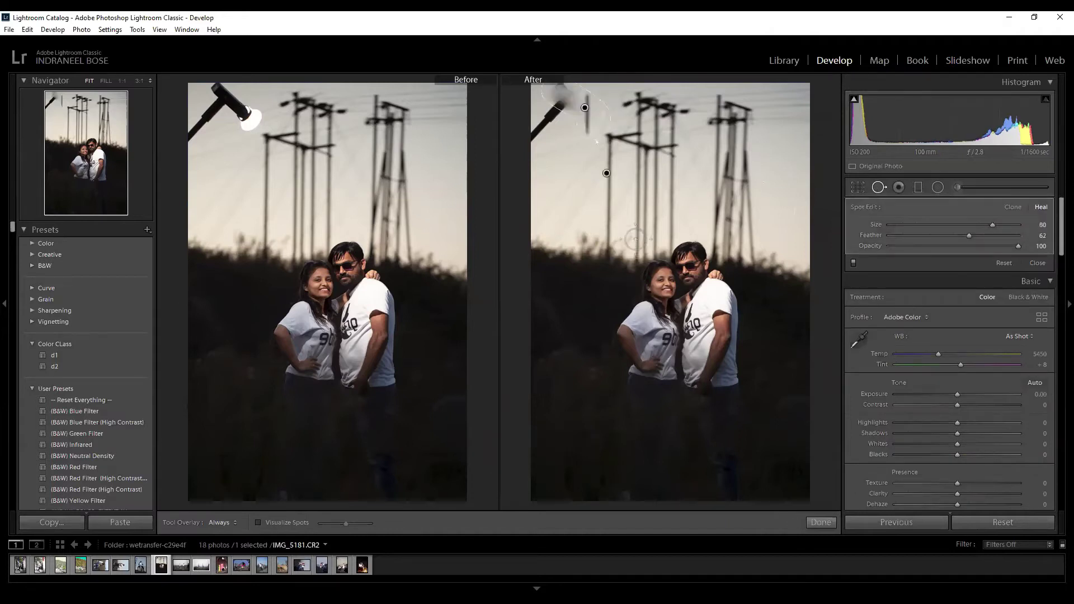
pyautogui.moveTo(651, 181)
pyautogui.mouseDown()
pyautogui.moveTo(802, 202)
pyautogui.moveTo(763, 192)
pyautogui.moveTo(787, 195)
pyautogui.mouseUp()
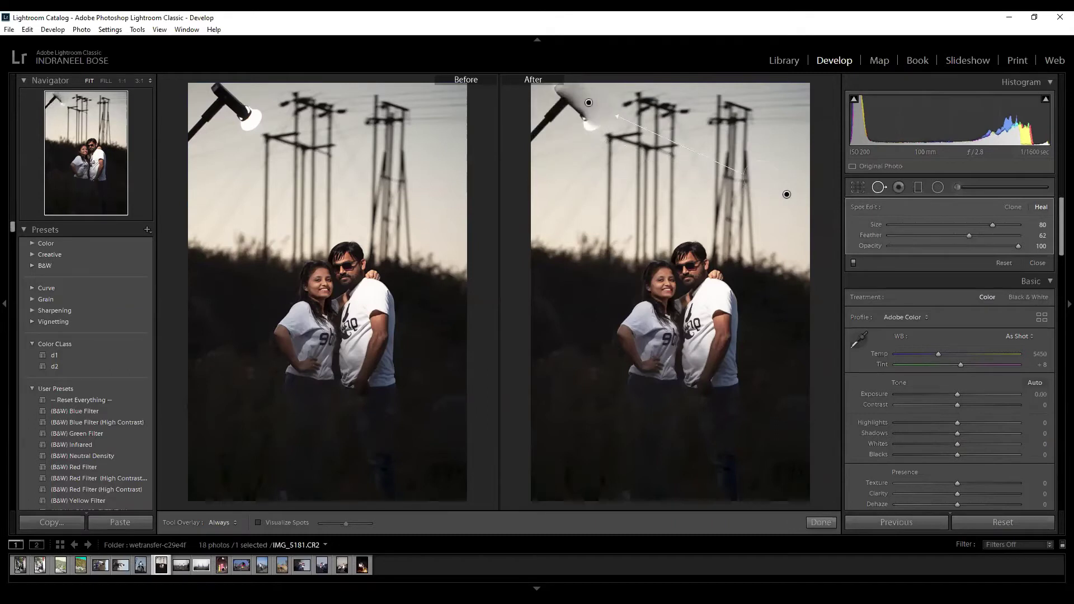
# Heal the remaining light and stand out to the photo's edge, sampling from the clear sky beneath, and finish spot removal.
pyautogui.moveTo(536, 132)
pyautogui.mouseDown()
pyautogui.moveTo(562, 109)
pyautogui.moveTo(560, 92)
pyautogui.moveTo(588, 121)
pyautogui.moveTo(586, 104)
pyautogui.mouseUp()
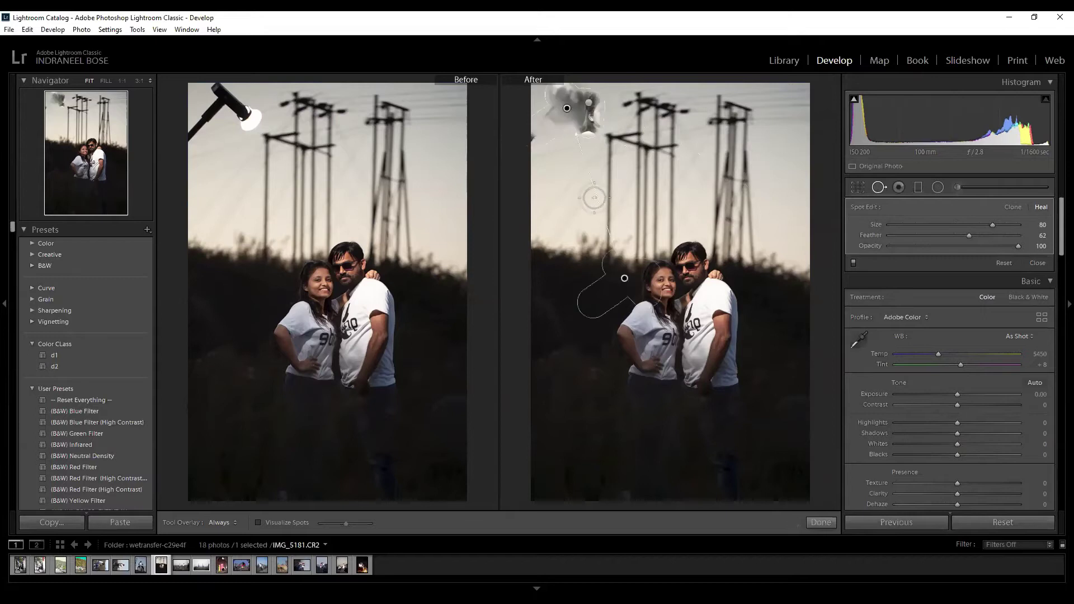
pyautogui.moveTo(624, 278)
pyautogui.mouseDown()
pyautogui.moveTo(692, 206)
pyautogui.moveTo(732, 185)
pyautogui.moveTo(581, 173)
pyautogui.moveTo(582, 194)
pyautogui.moveTo(562, 201)
pyautogui.mouseUp()
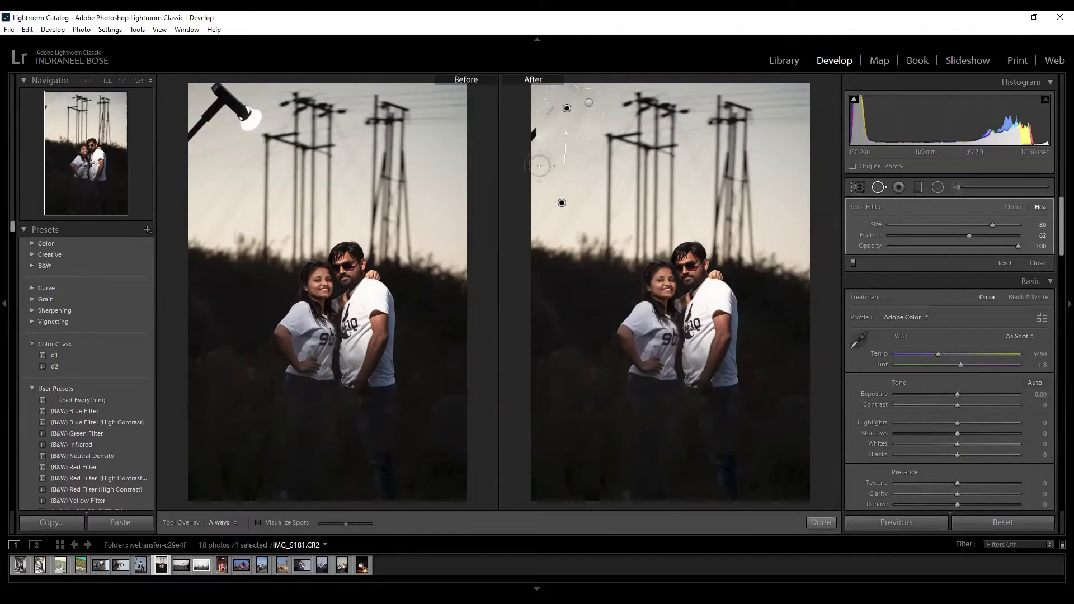
pyautogui.click(535, 145)
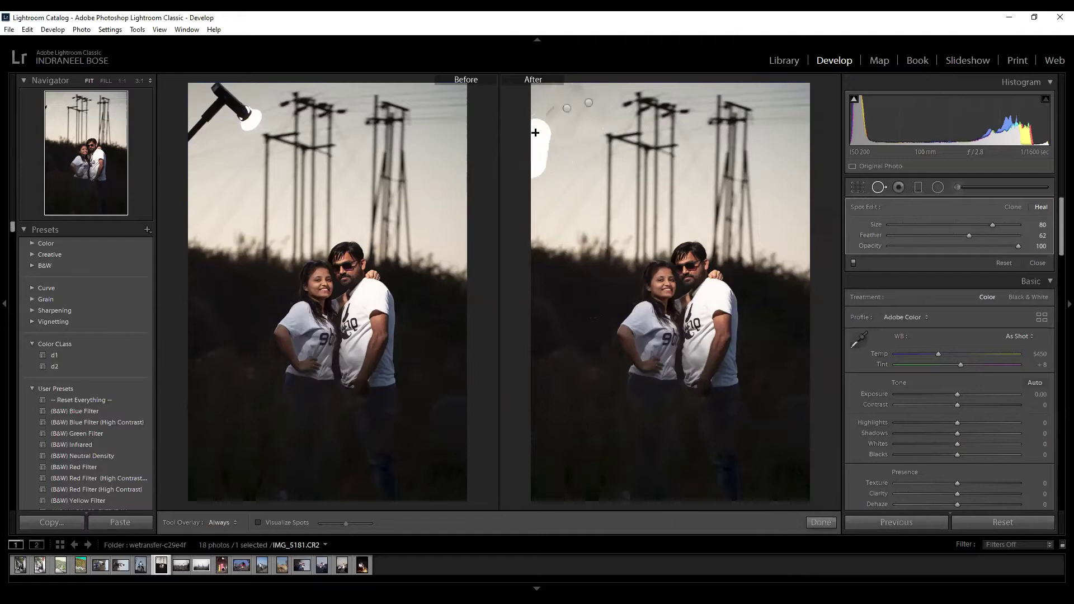
pyautogui.moveTo(560, 135); pyautogui.dragTo(543, 104)
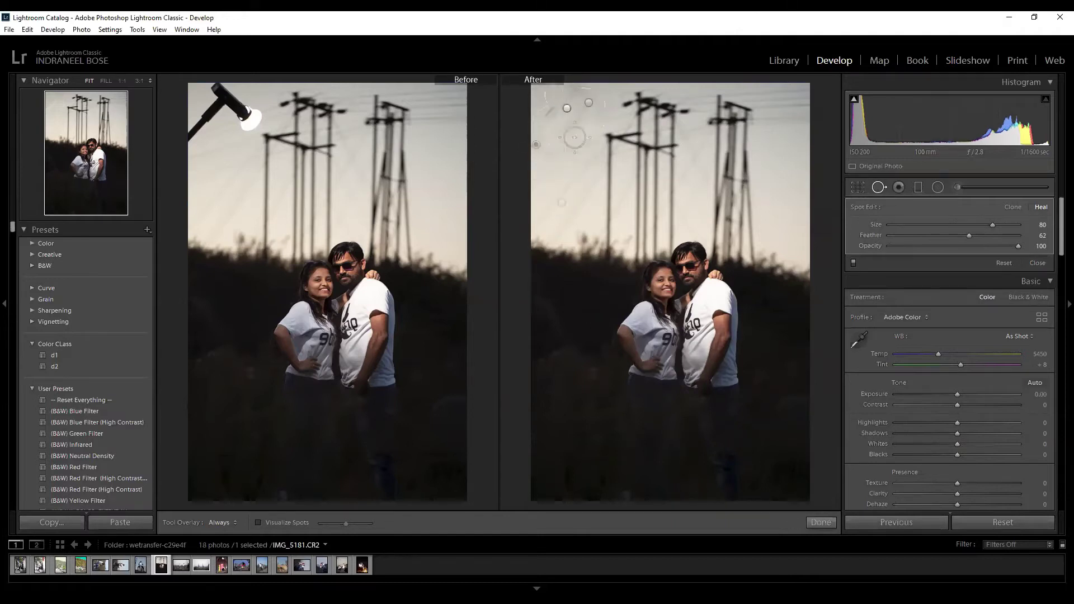
pyautogui.click(821, 522)
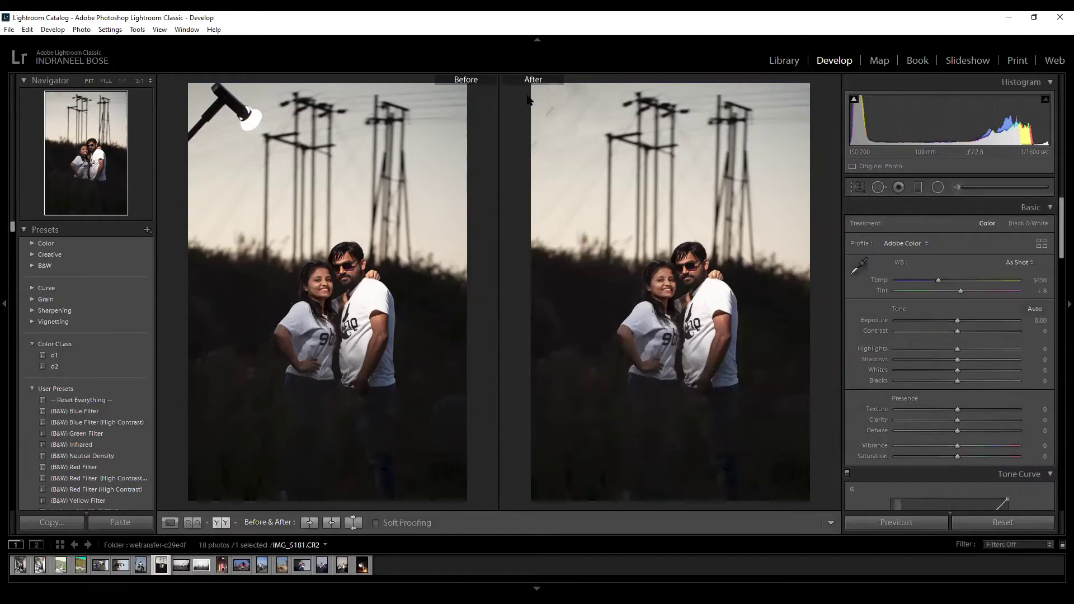
# Apply Auto tone and draw a graduated filter over the sky, from the photo's upper edge down to the man's head.
pyautogui.click(1032, 311)
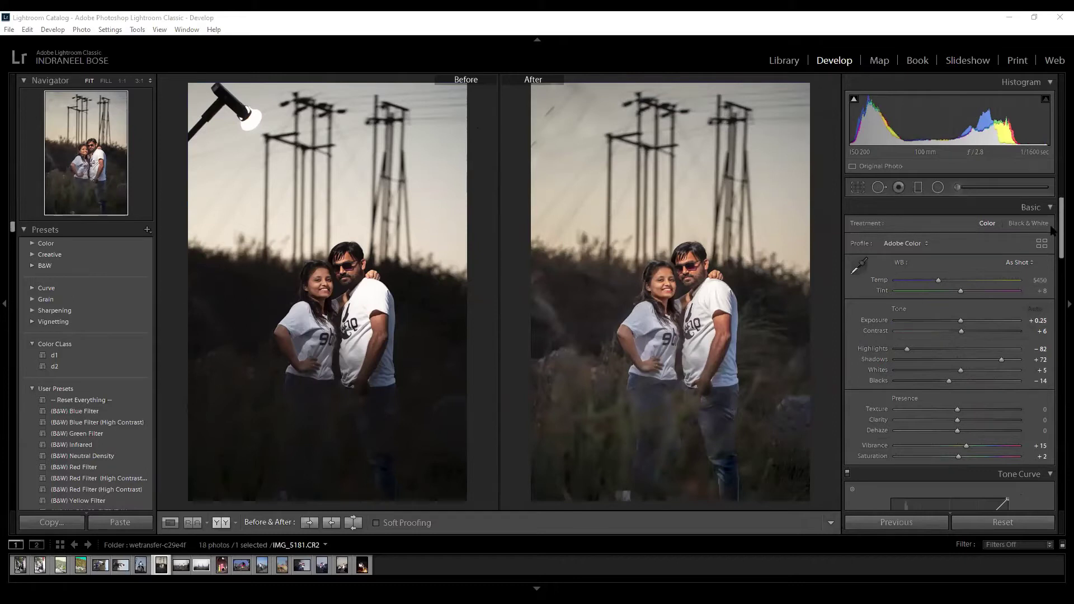
pyautogui.click(917, 188)
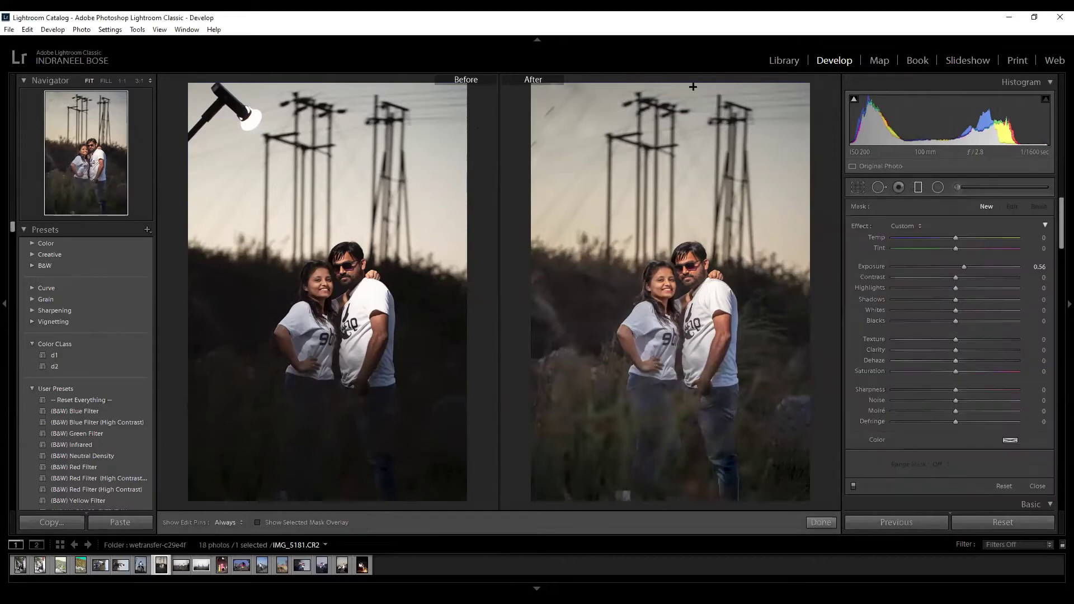
pyautogui.moveTo(688, 98); pyautogui.dragTo(688, 257)
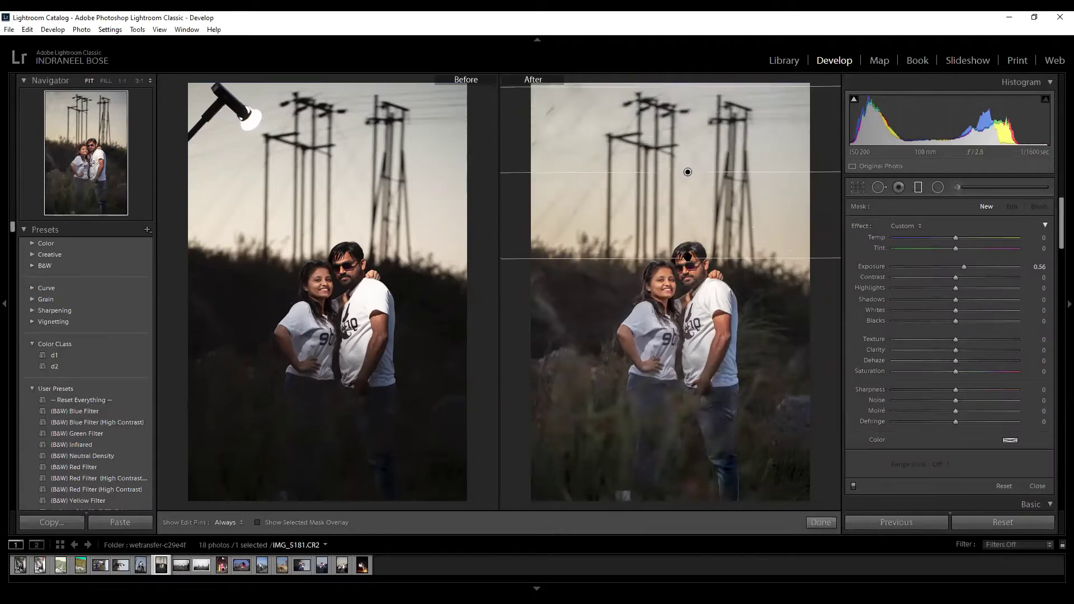
# Warm the sky filter to Temp 96 with its other effects cleared, and add matching graduated filters inward from the photo's left and right edges.
pyautogui.doubleClick(857, 227)
pyautogui.moveTo(960, 242); pyautogui.dragTo(1016, 249)
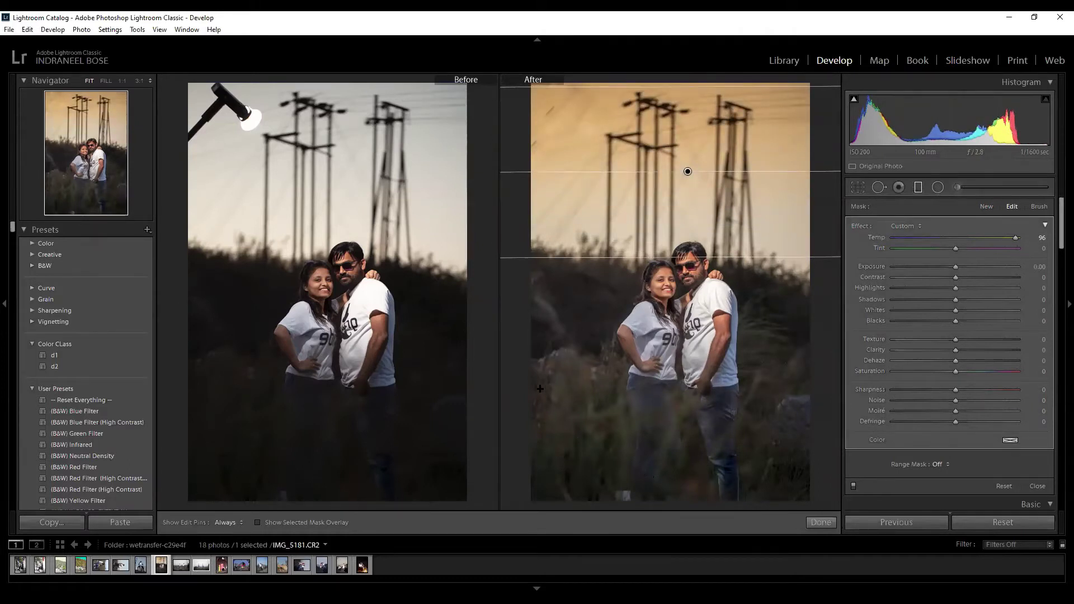
pyautogui.moveTo(529, 395); pyautogui.dragTo(623, 394)
pyautogui.moveTo(814, 356); pyautogui.dragTo(740, 354)
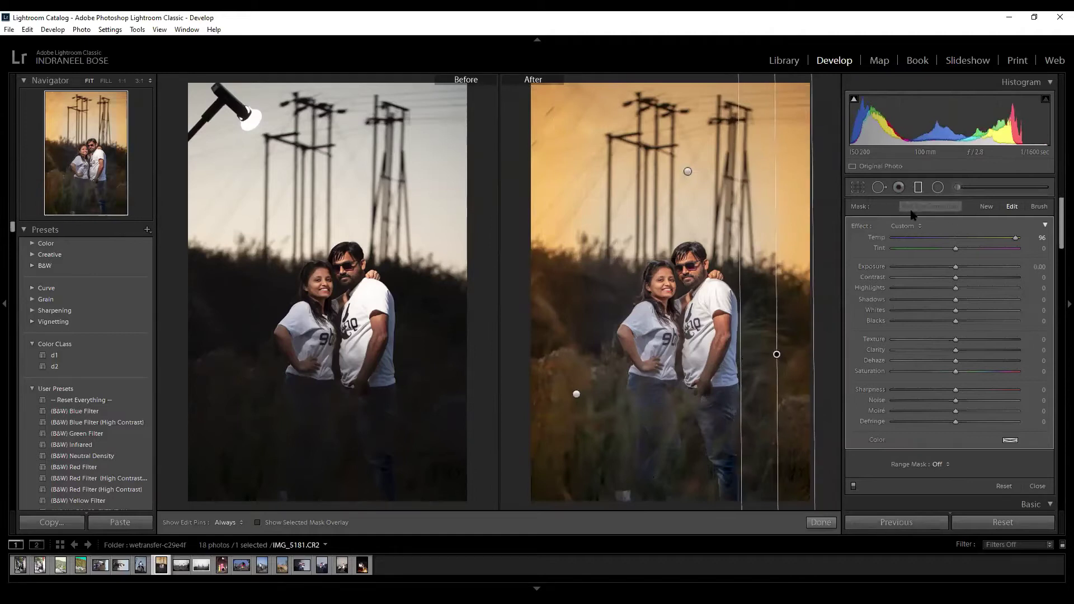
# Return the right-edge graduated filter's Temp to 0, shift its Tint slightly toward green, and finish the graduated filters.
pyautogui.doubleClick(877, 239)
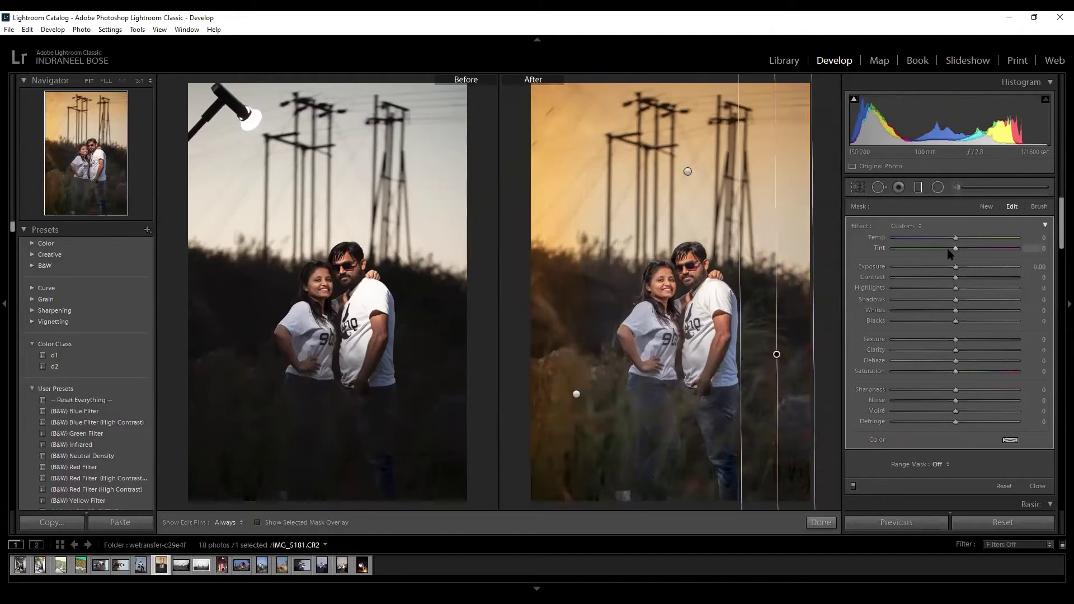
pyautogui.moveTo(952, 250); pyautogui.dragTo(932, 252)
pyautogui.click(576, 394)
pyautogui.click(831, 525)
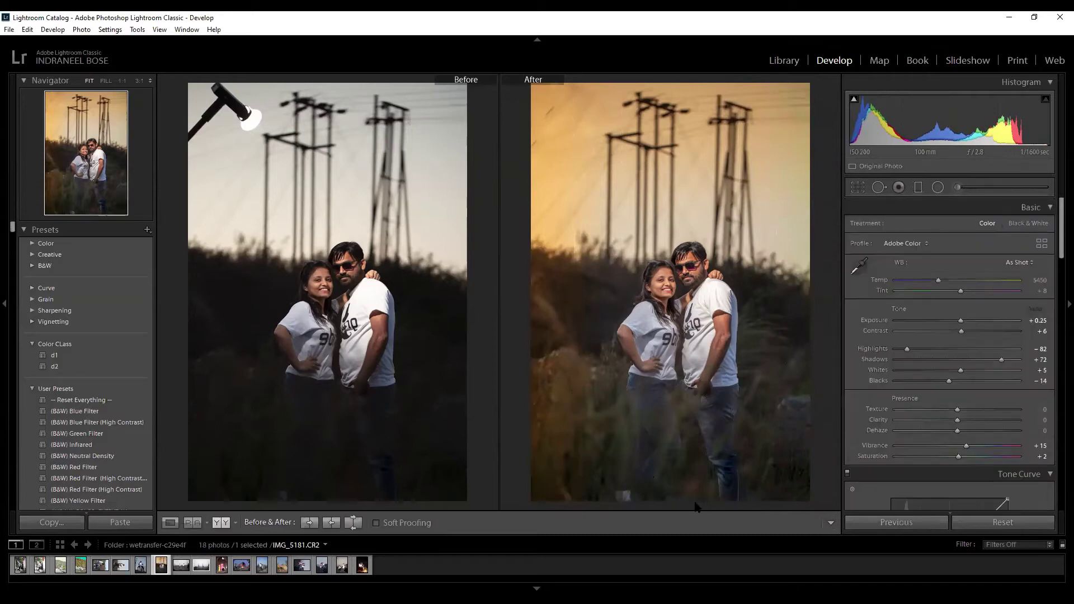
# Draw a graduated filter from the photo's lower part up to the couple's waists, clear its effects, and set Exposure to -0.34.
pyautogui.click(689, 426)
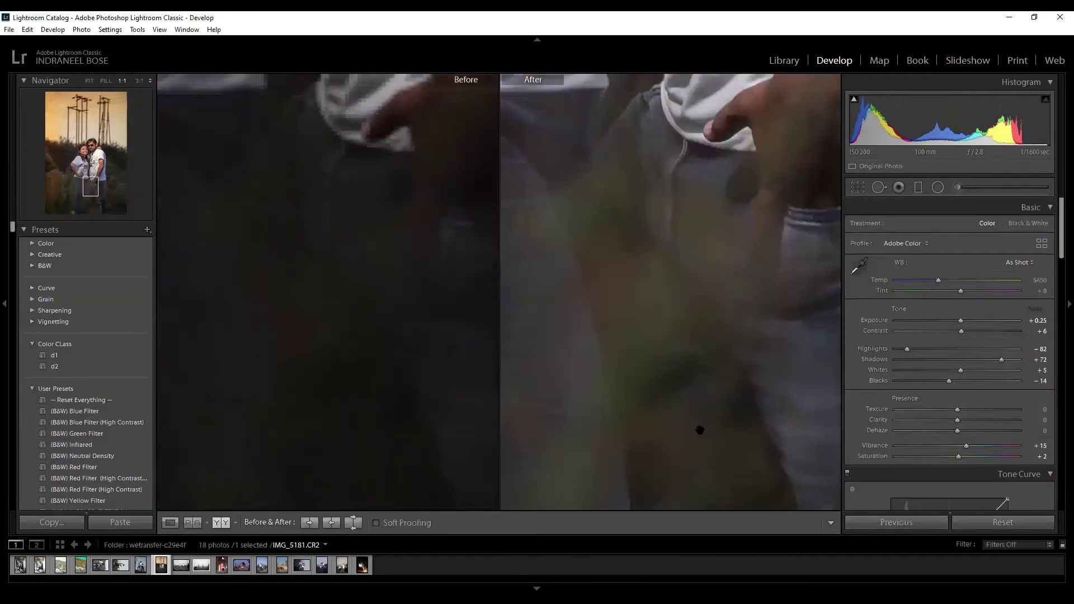
pyautogui.click(783, 376)
pyautogui.click(918, 188)
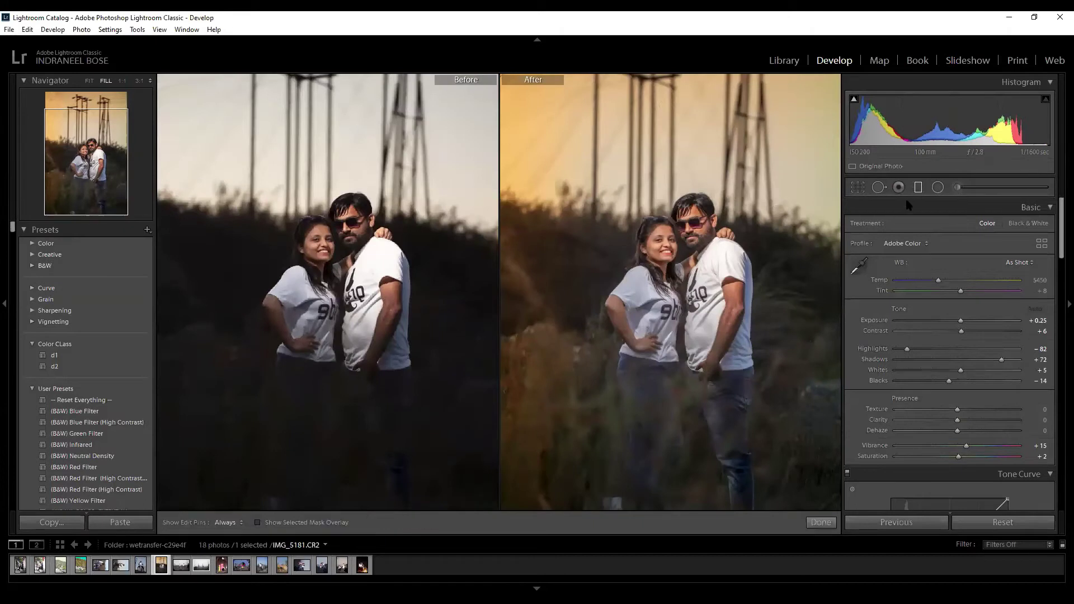
pyautogui.moveTo(669, 506); pyautogui.dragTo(668, 374)
pyautogui.doubleClick(860, 231)
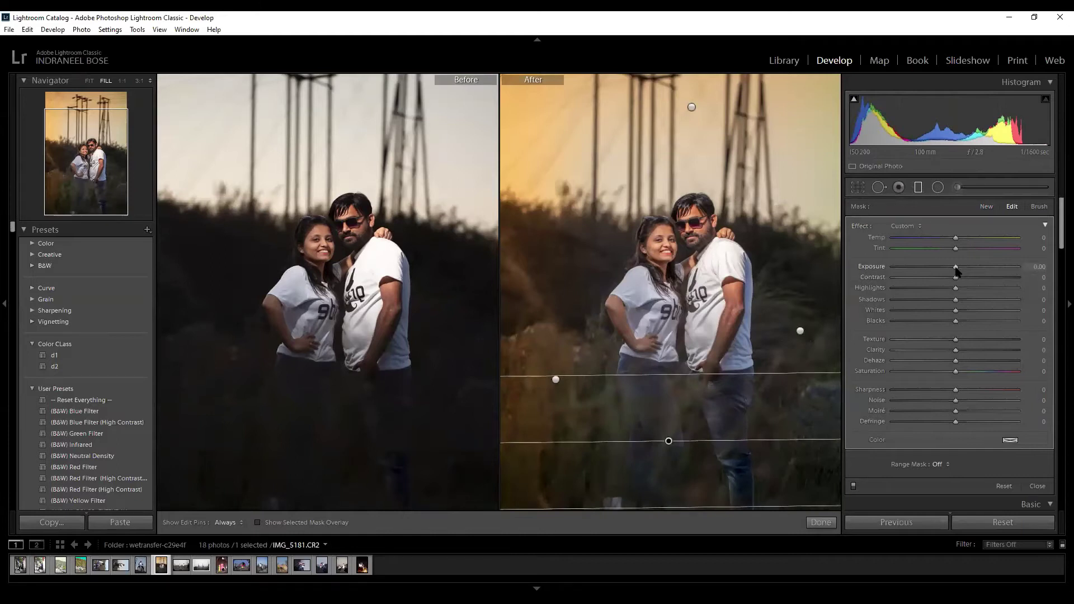
pyautogui.moveTo(945, 270); pyautogui.dragTo(948, 273)
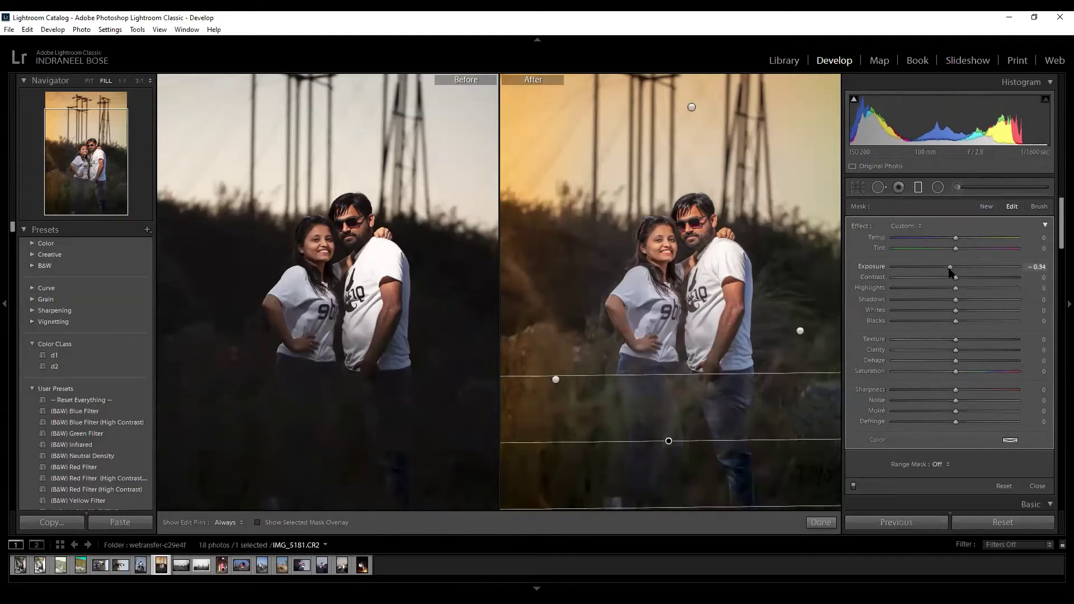
# Draw a radial filter ellipse around the couple, reaching above their heads and down to the photo's lower edge, and clear its effects.
pyautogui.click(938, 188)
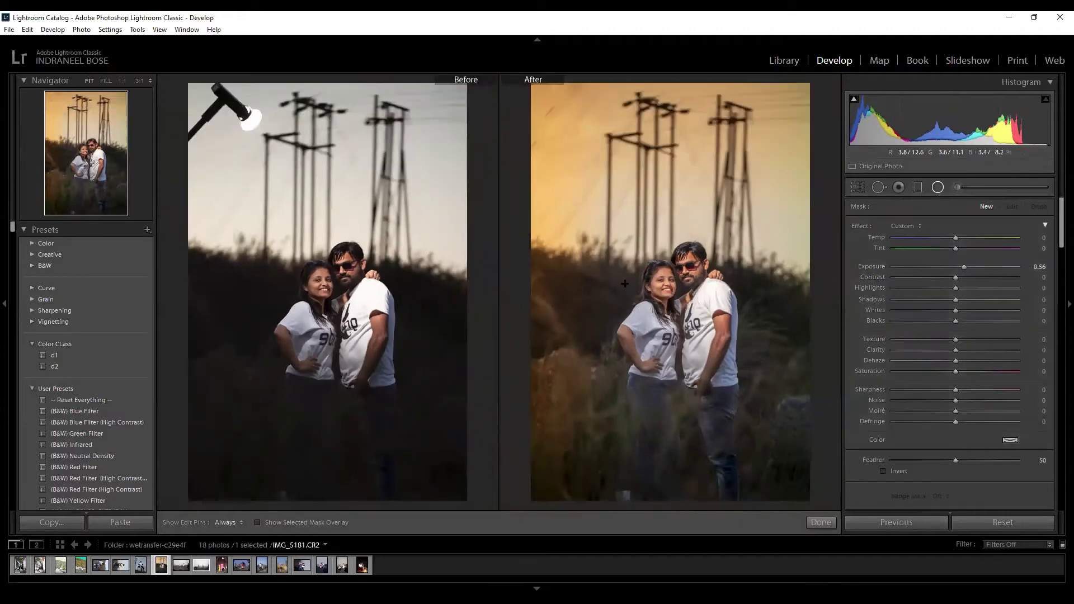
pyautogui.moveTo(651, 298); pyautogui.dragTo(767, 425)
pyautogui.moveTo(707, 349); pyautogui.dragTo(730, 417)
pyautogui.moveTo(677, 235); pyautogui.dragTo(677, 222)
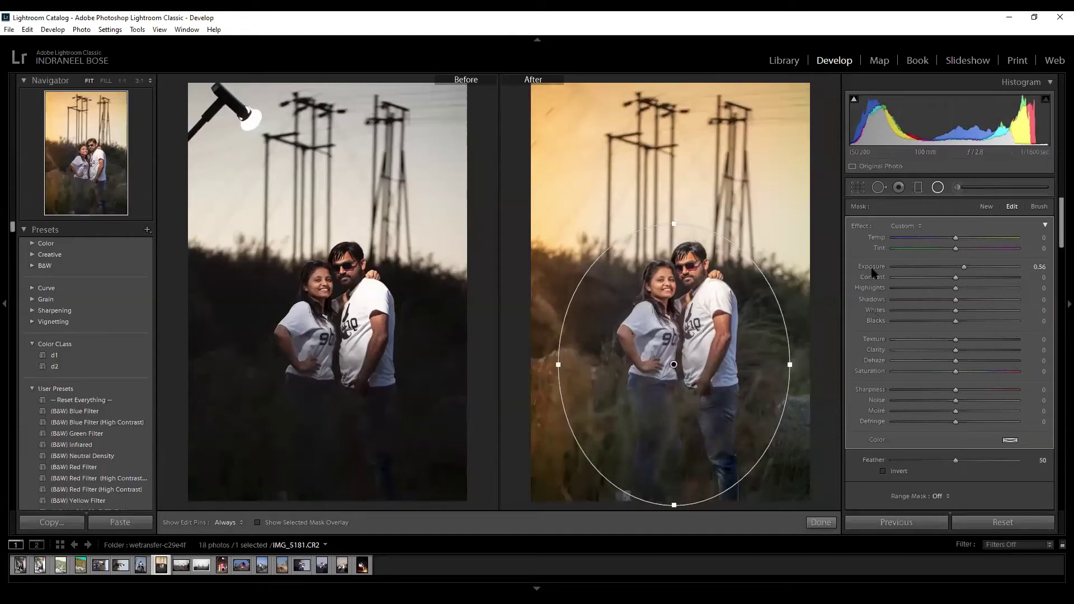
pyautogui.doubleClick(869, 228)
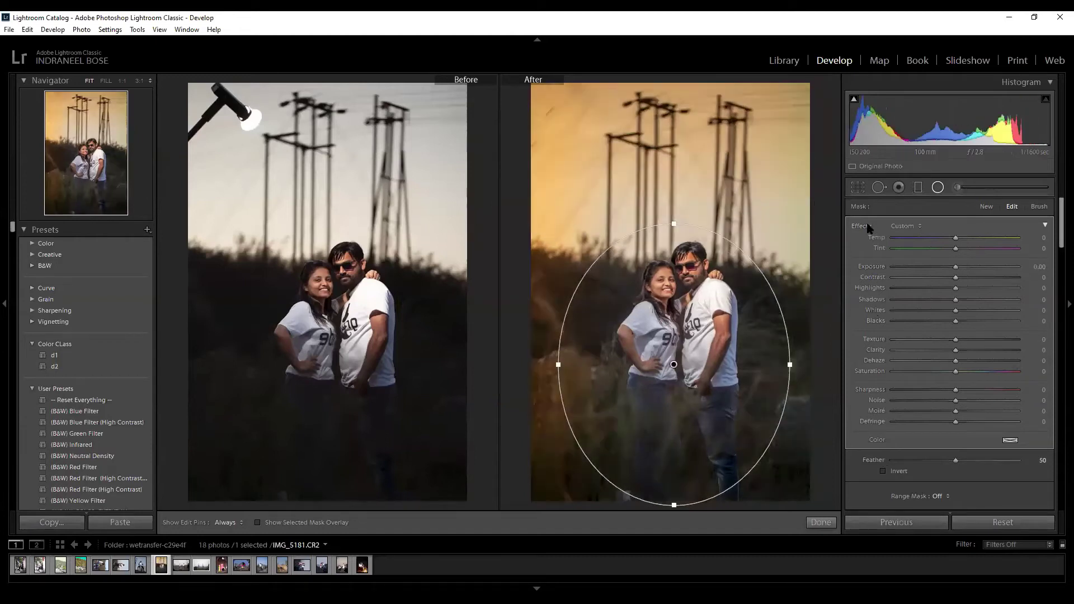
# Check the radial filter's mask overlay and set Temp 26, Exposure -0.63, Shadows 53 and Blacks -16.
pyautogui.press('o')
pyautogui.press('o')
pyautogui.moveTo(956, 237); pyautogui.dragTo(943, 267)
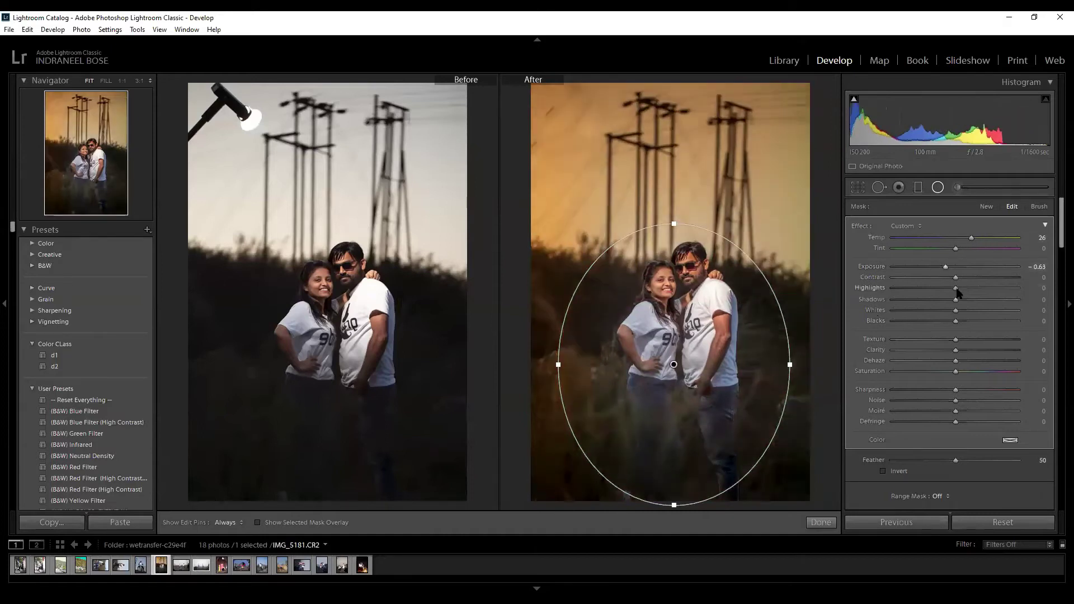
pyautogui.moveTo(959, 329); pyautogui.dragTo(990, 305)
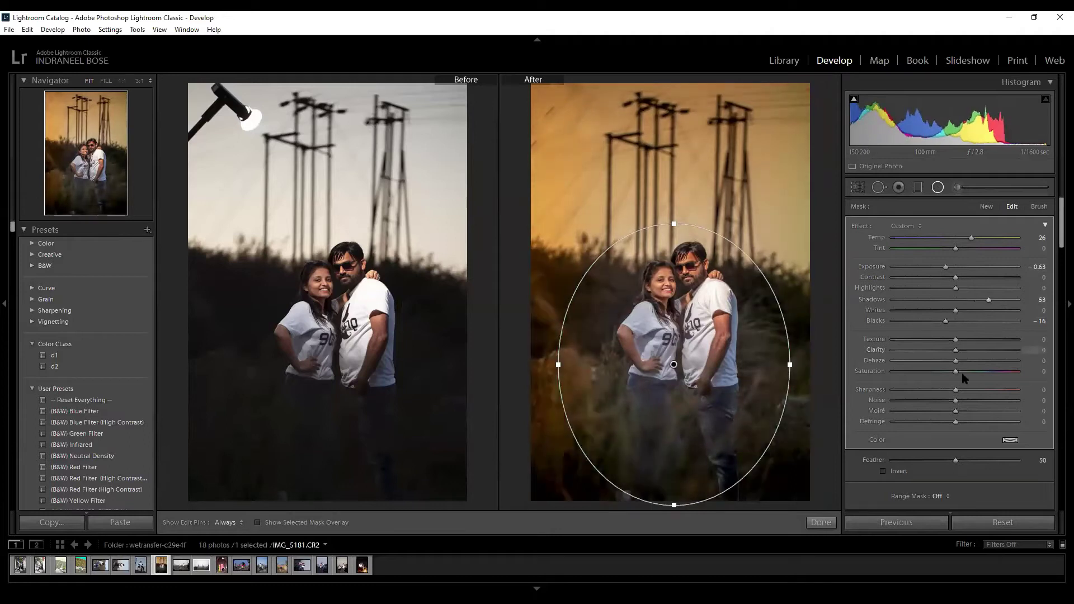
# Set the radial filter's Feather to 72, make the ellipse taller, recentre it on the couple, and finish the filter.
pyautogui.moveTo(957, 460); pyautogui.dragTo(987, 463)
pyautogui.moveTo(674, 225); pyautogui.dragTo(675, 209)
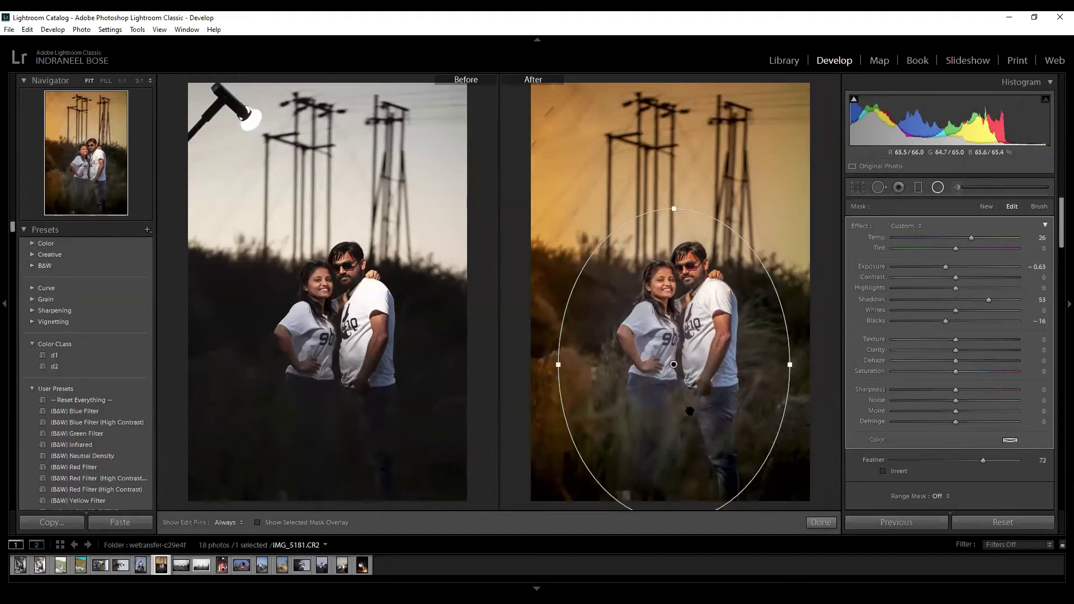
pyautogui.moveTo(677, 372); pyautogui.dragTo(681, 361)
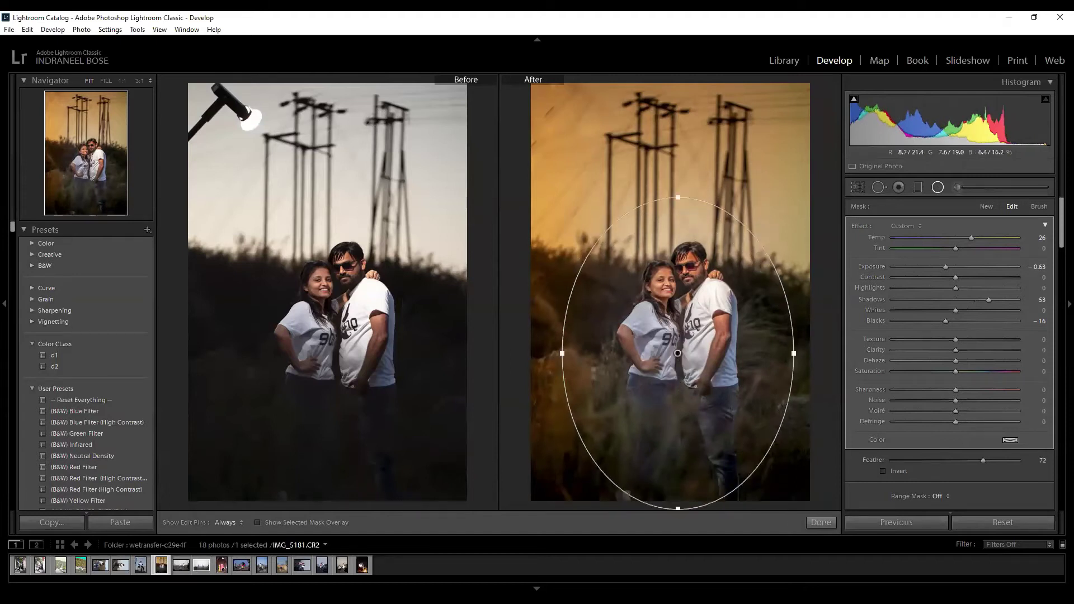
pyautogui.click(821, 523)
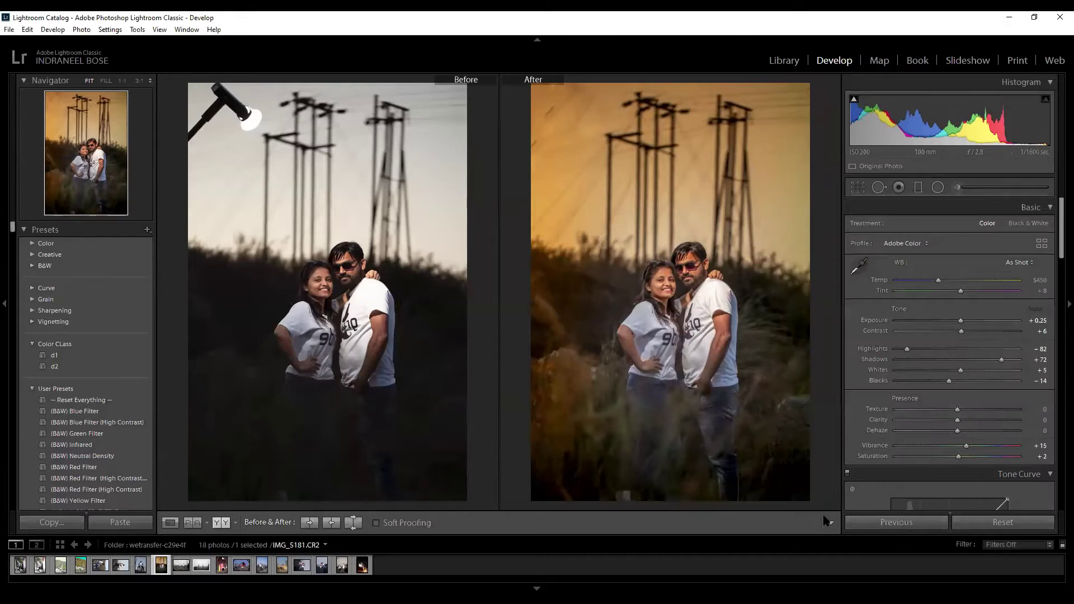
# Paint over the man's face with a size 12 Adjustment Brush at Exposure 0.56, with the mask overlay shown.
pyautogui.click(680, 367)
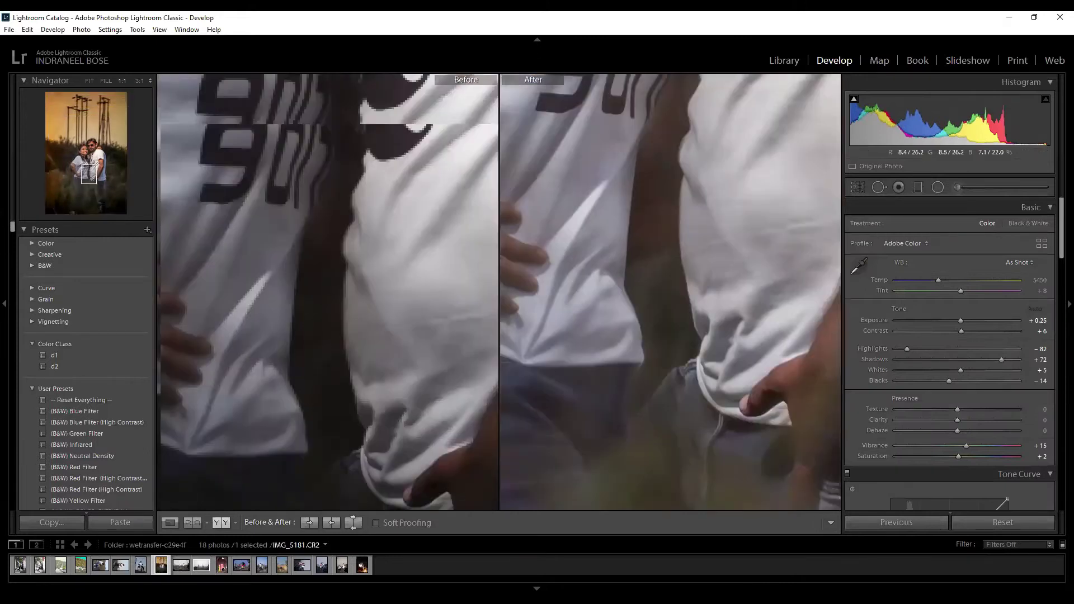
pyautogui.moveTo(669, 240); pyautogui.dragTo(697, 498)
pyautogui.moveTo(761, 181); pyautogui.dragTo(734, 412)
pyautogui.moveTo(758, 366); pyautogui.dragTo(749, 395)
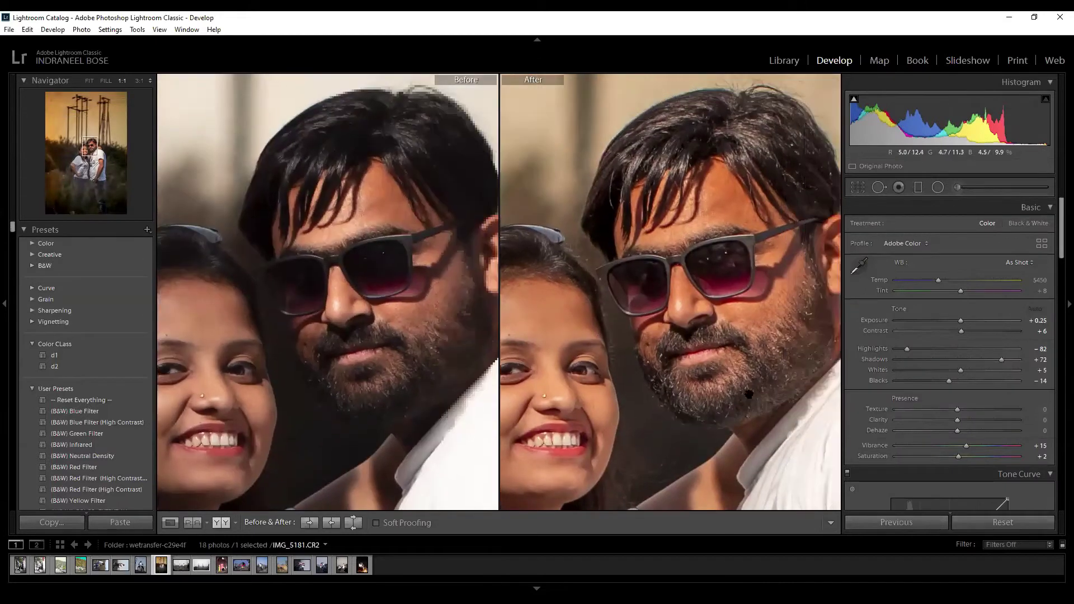
pyautogui.click(957, 188)
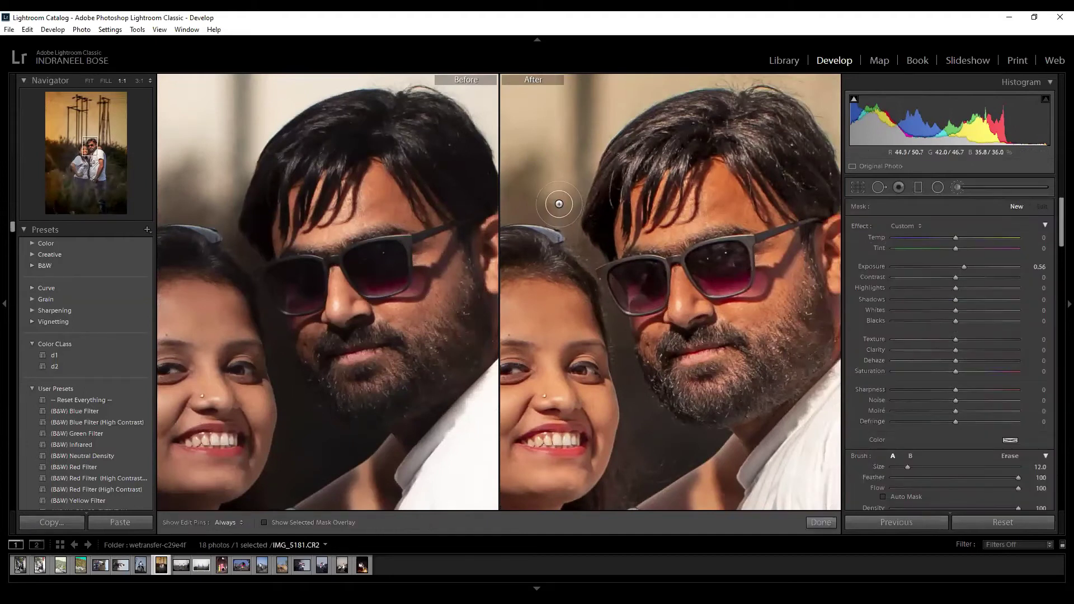
pyautogui.press('o')
pyautogui.press('h')
pyautogui.moveTo(599, 218)
pyautogui.mouseDown()
pyautogui.moveTo(637, 190)
pyautogui.moveTo(642, 231)
pyautogui.moveTo(688, 221)
pyautogui.moveTo(722, 185)
pyautogui.moveTo(753, 207)
pyautogui.moveTo(643, 233)
pyautogui.moveTo(685, 230)
pyautogui.moveTo(772, 269)
pyautogui.moveTo(784, 302)
pyautogui.moveTo(718, 320)
pyautogui.moveTo(683, 283)
pyautogui.moveTo(652, 342)
pyautogui.moveTo(688, 380)
pyautogui.moveTo(727, 364)
pyautogui.moveTo(718, 333)
pyautogui.moveTo(744, 314)
pyautogui.mouseUp()
pyautogui.press('h')
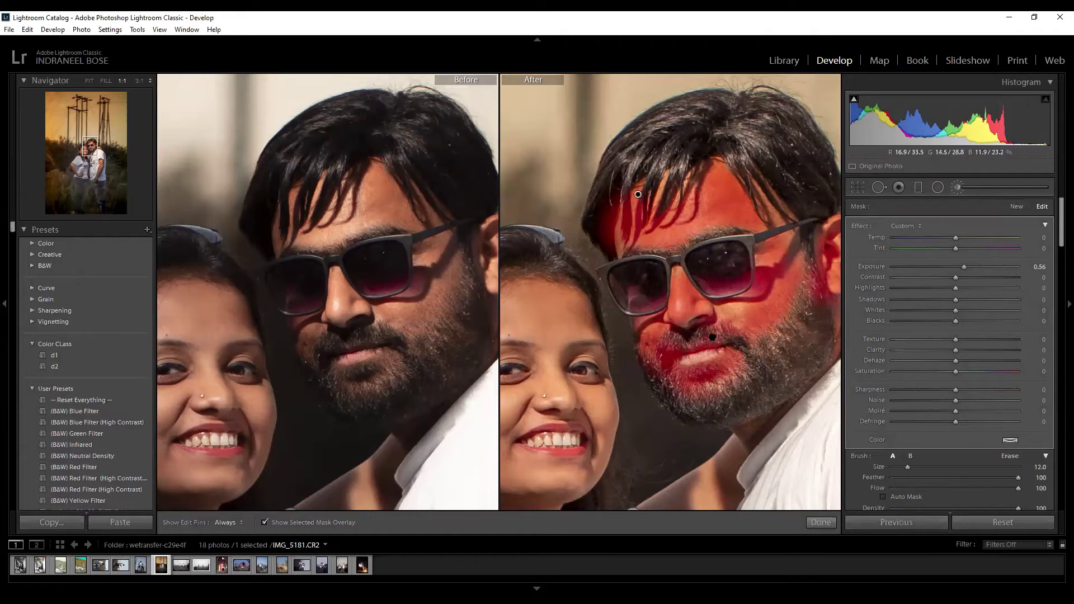
# Extend the Adjustment Brush mask over the woman's face, ear and neck.
pyautogui.moveTo(709, 346); pyautogui.dragTo(870, 263)
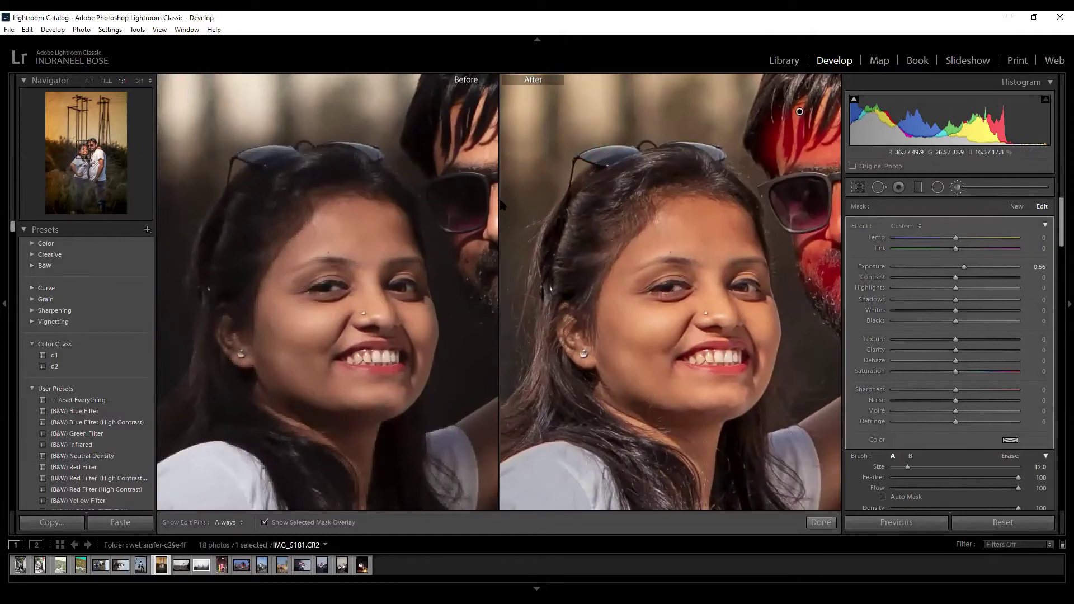
pyautogui.press('h')
pyautogui.moveTo(609, 354); pyautogui.dragTo(679, 395)
pyautogui.moveTo(652, 347)
pyautogui.mouseDown()
pyautogui.moveTo(674, 319)
pyautogui.moveTo(660, 337)
pyautogui.moveTo(620, 308)
pyautogui.moveTo(667, 284)
pyautogui.moveTo(669, 226)
pyautogui.moveTo(702, 225)
pyautogui.moveTo(730, 252)
pyautogui.moveTo(728, 236)
pyautogui.moveTo(738, 266)
pyautogui.moveTo(700, 254)
pyautogui.moveTo(719, 321)
pyautogui.moveTo(695, 321)
pyautogui.moveTo(738, 300)
pyautogui.moveTo(761, 333)
pyautogui.moveTo(757, 350)
pyautogui.moveTo(763, 333)
pyautogui.moveTo(747, 373)
pyautogui.moveTo(759, 334)
pyautogui.moveTo(752, 296)
pyautogui.moveTo(747, 374)
pyautogui.moveTo(711, 398)
pyautogui.moveTo(669, 383)
pyautogui.moveTo(708, 390)
pyautogui.moveTo(611, 390)
pyautogui.moveTo(679, 424)
pyautogui.moveTo(650, 419)
pyautogui.moveTo(734, 401)
pyautogui.moveTo(760, 356)
pyautogui.mouseUp()
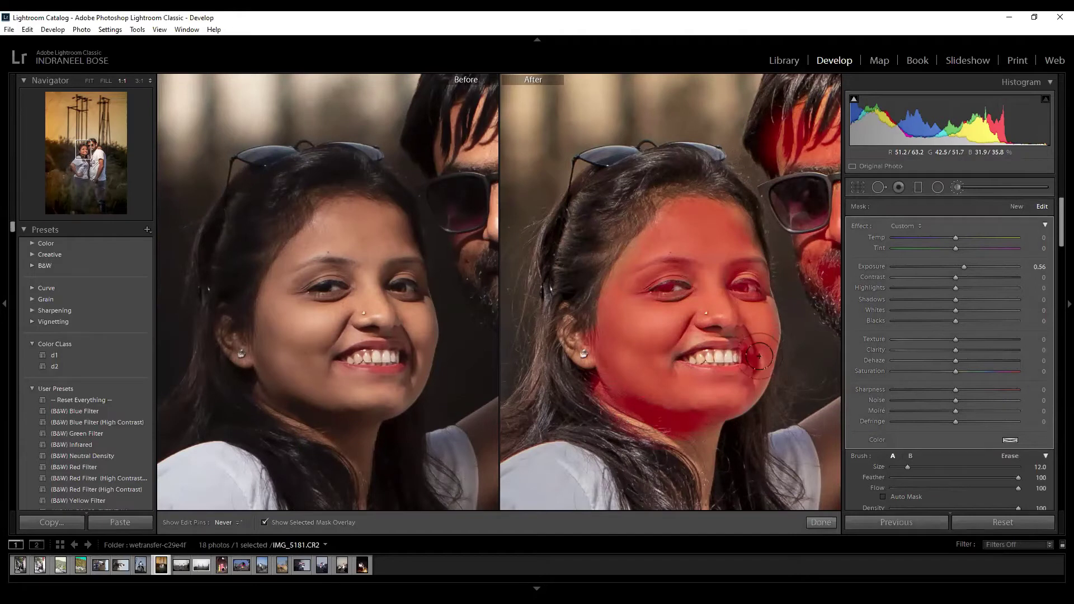
pyautogui.press('h')
pyautogui.press('h')
pyautogui.moveTo(567, 316); pyautogui.dragTo(584, 348)
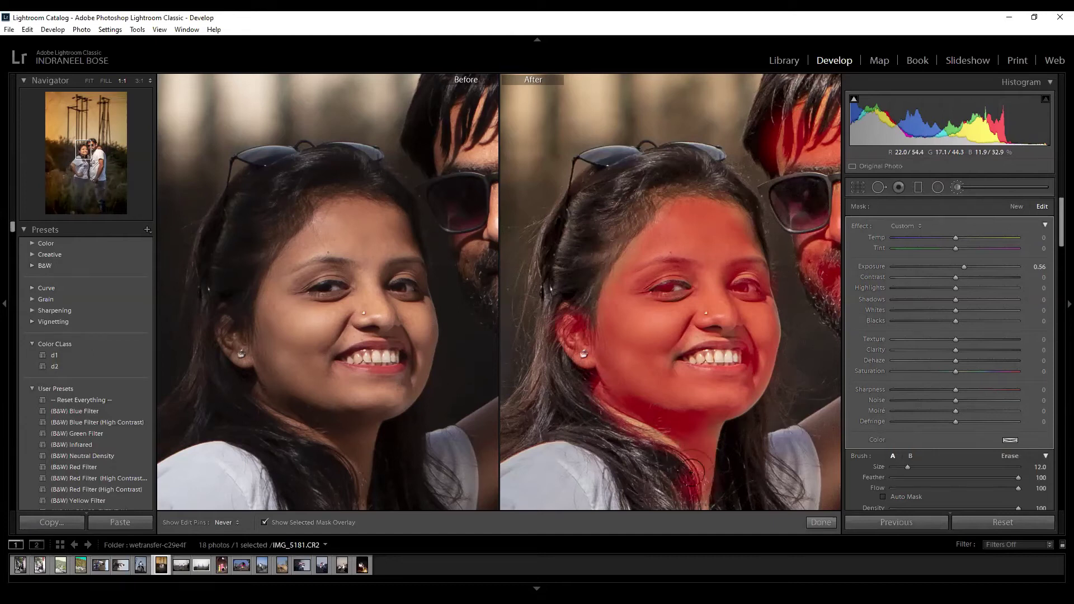
pyautogui.press('h')
# Extend the brush mask over the man's neck and the woman's arm and hand around his shoulders, and check the whole mask.
pyautogui.moveTo(709, 475); pyautogui.dragTo(495, 440)
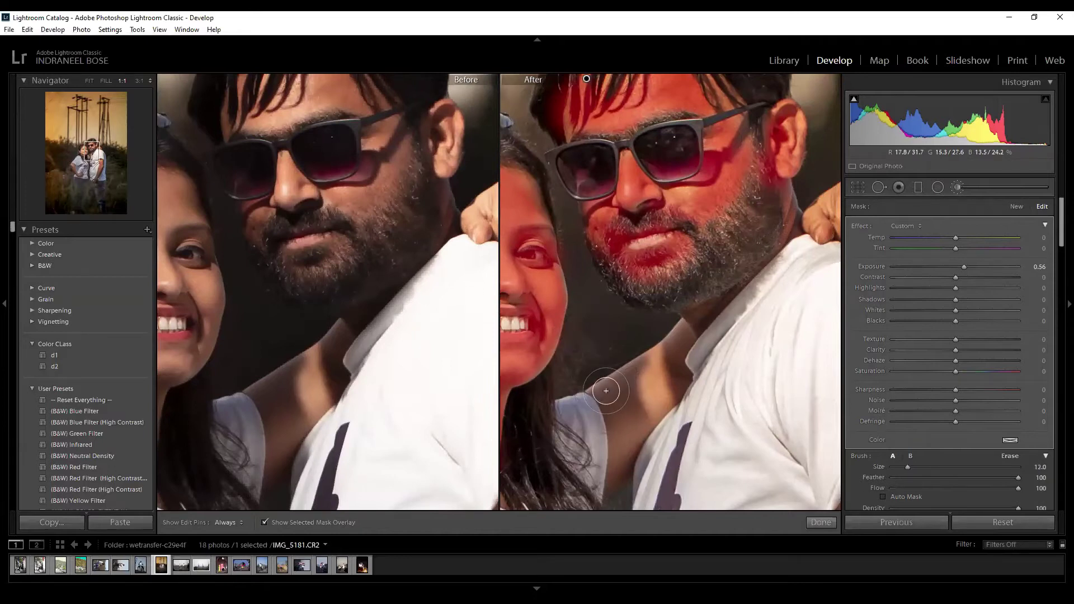
pyautogui.moveTo(606, 390)
pyautogui.mouseDown()
pyautogui.moveTo(679, 343)
pyautogui.moveTo(608, 394)
pyautogui.moveTo(621, 425)
pyautogui.moveTo(615, 476)
pyautogui.moveTo(660, 369)
pyautogui.moveTo(676, 362)
pyautogui.moveTo(675, 337)
pyautogui.mouseUp()
pyautogui.press('h')
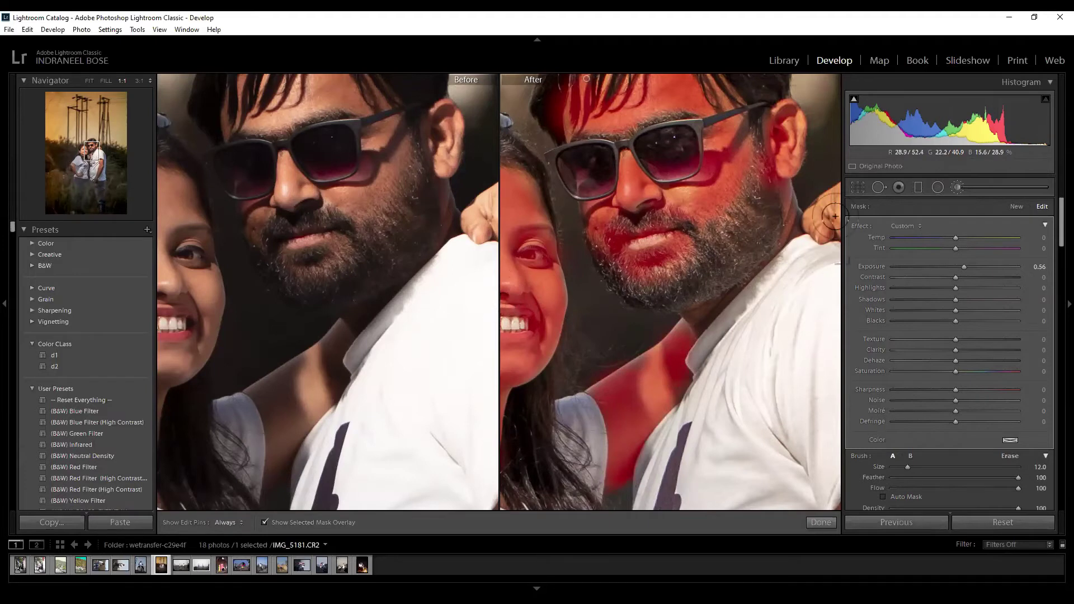
pyautogui.press('h')
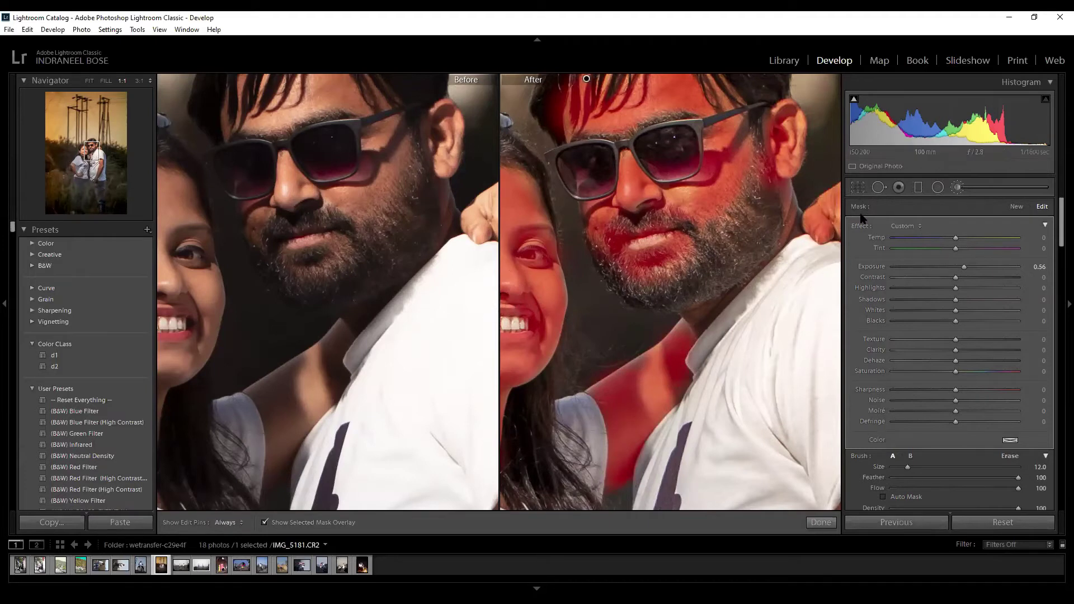
pyautogui.press('z')
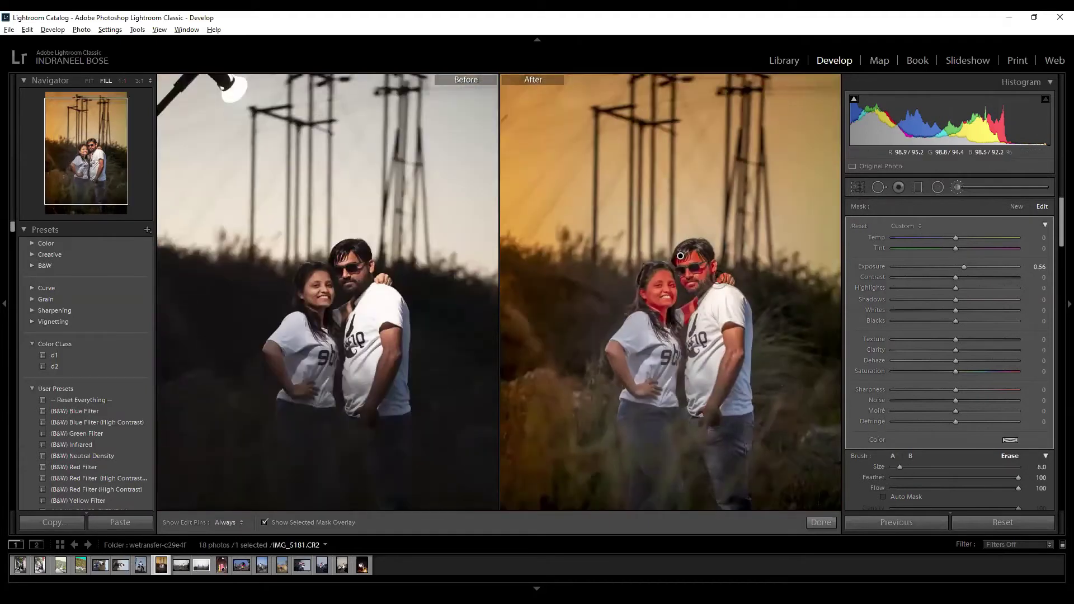
pyautogui.press('alt')
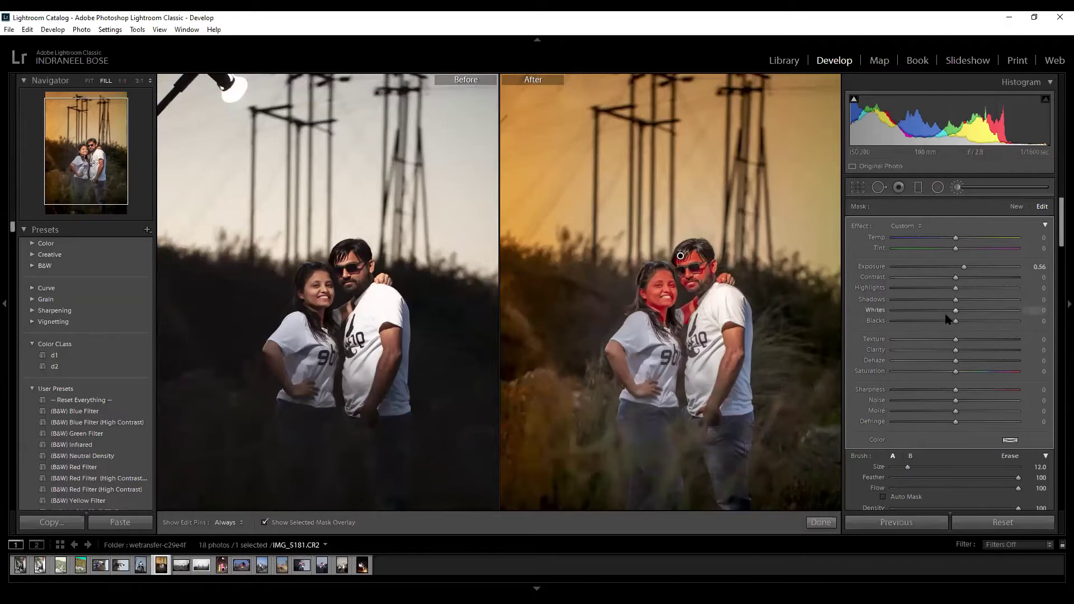
# Hide the mask overlay, cool the brushed skin to Temp -17, shift its Tint slightly toward green, and finish the brush.
pyautogui.press('o')
pyautogui.press('z')
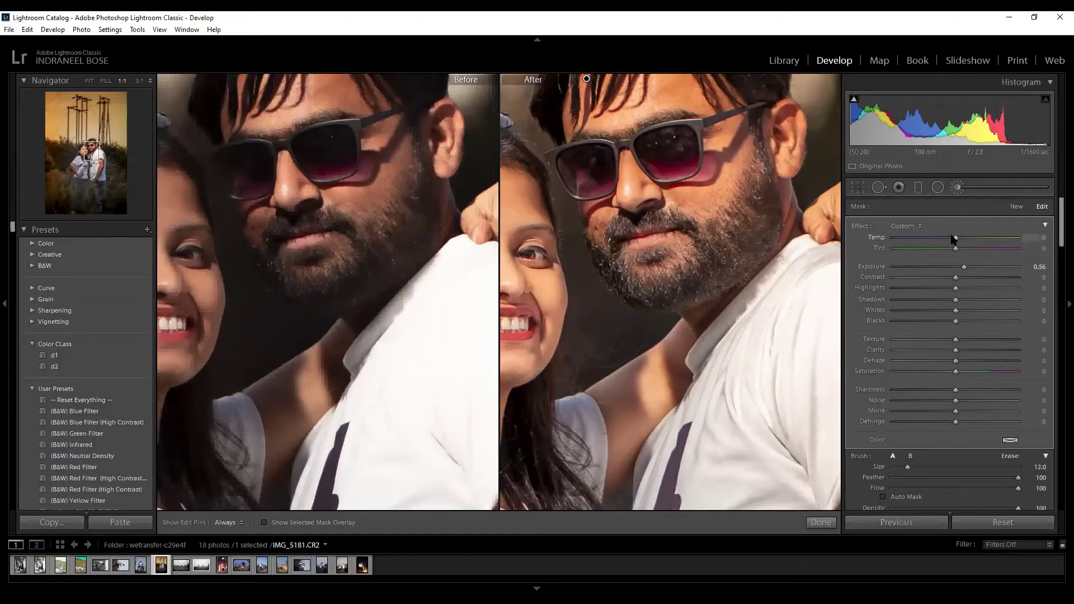
pyautogui.moveTo(950, 240); pyautogui.dragTo(936, 242)
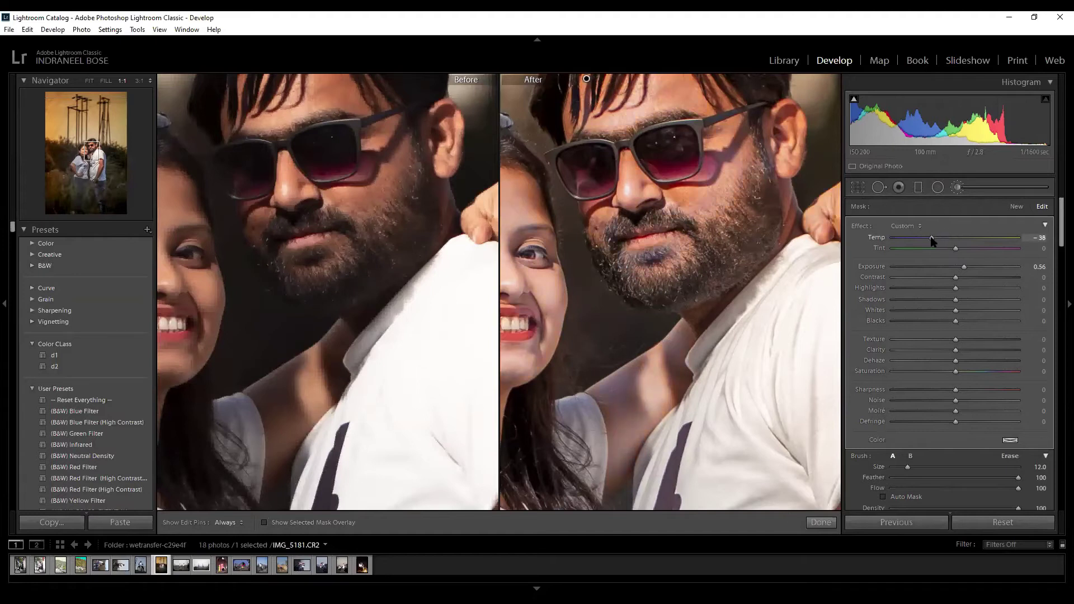
pyautogui.press('z')
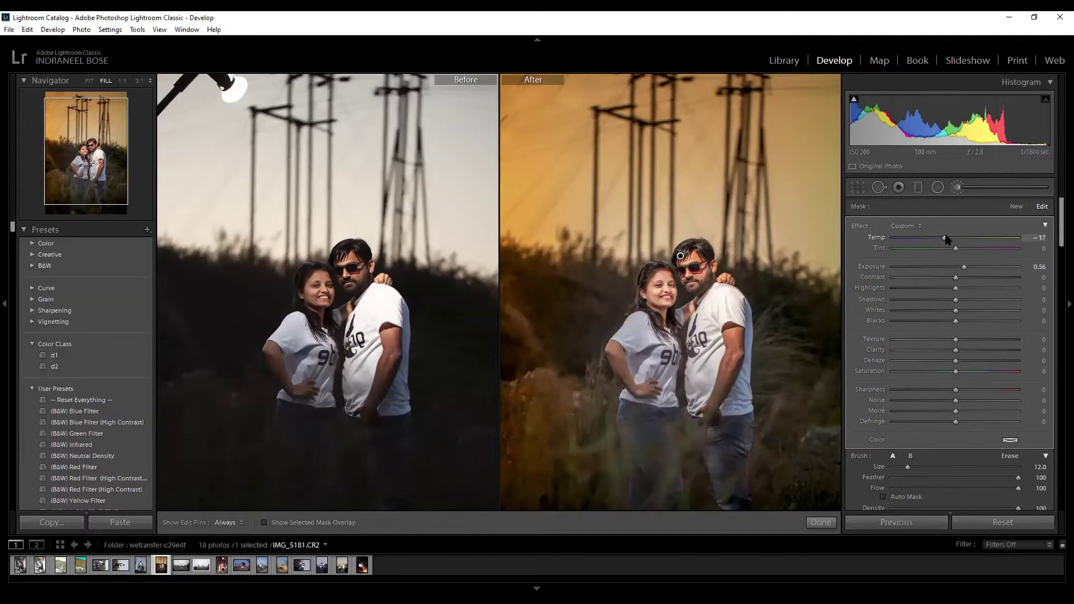
pyautogui.moveTo(956, 249); pyautogui.dragTo(951, 250)
pyautogui.click(809, 523)
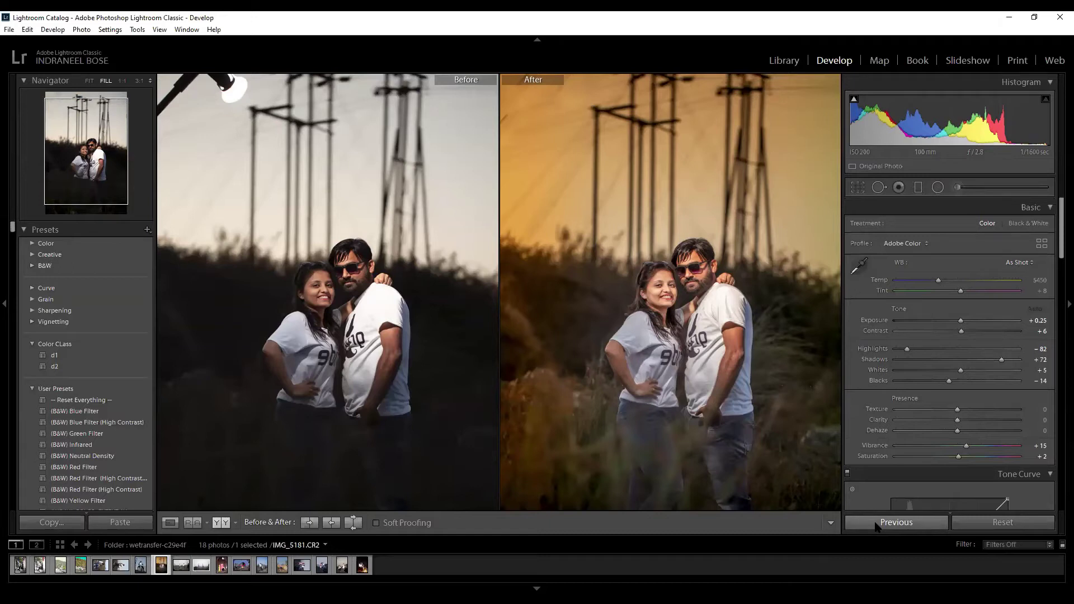
# Reset all of the photo's develop settings, try a warmer white balance temperature, and reset the photo again.
pyautogui.click(1003, 522)
pyautogui.moveTo(944, 281); pyautogui.dragTo(982, 286)
pyautogui.click(1002, 522)
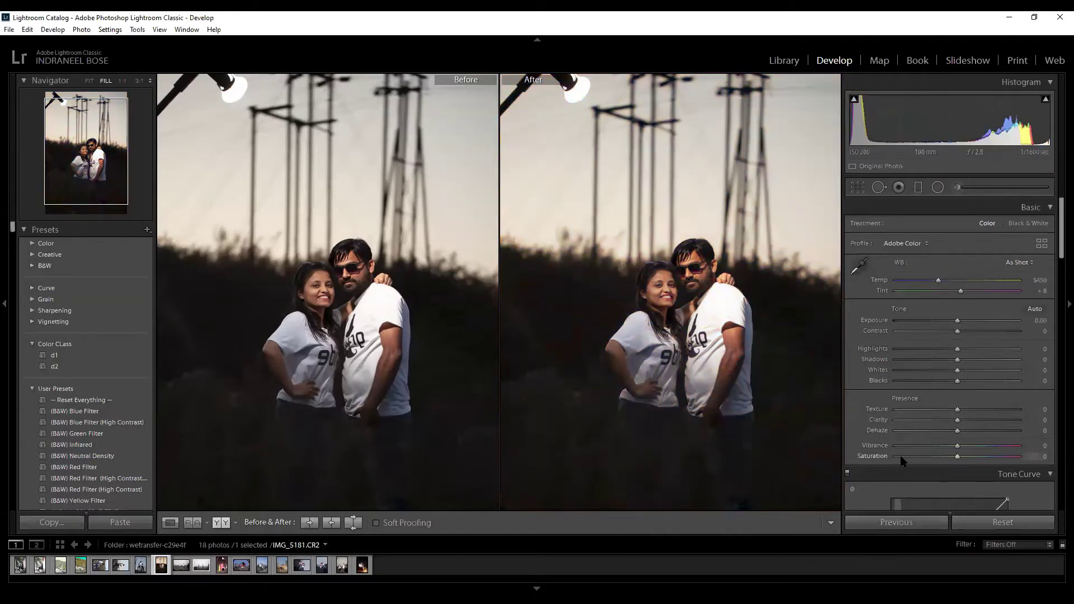
pyautogui.click(939, 189)
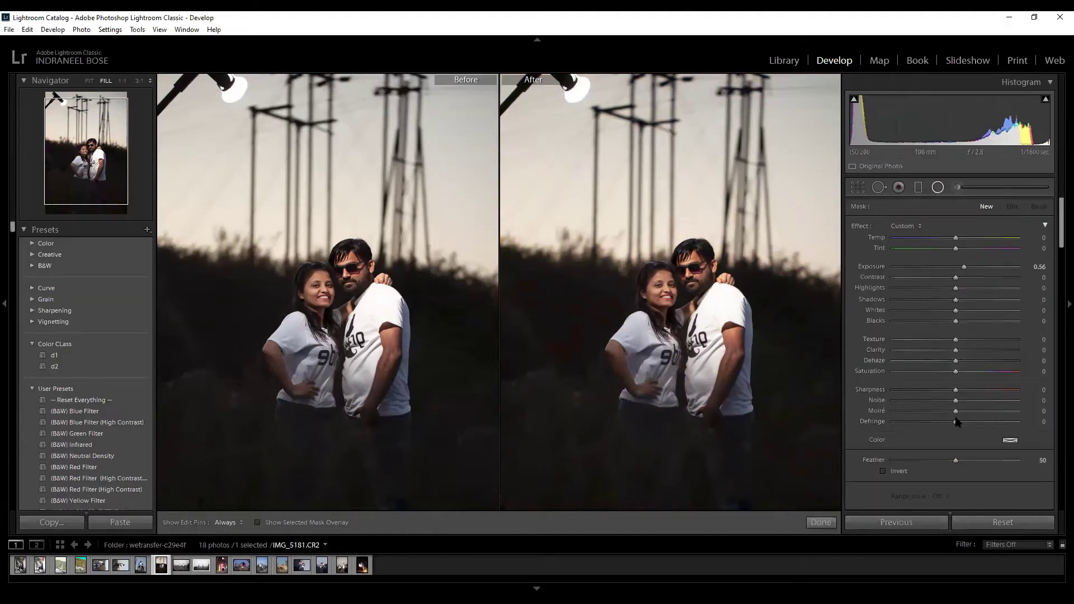
pyautogui.click(821, 522)
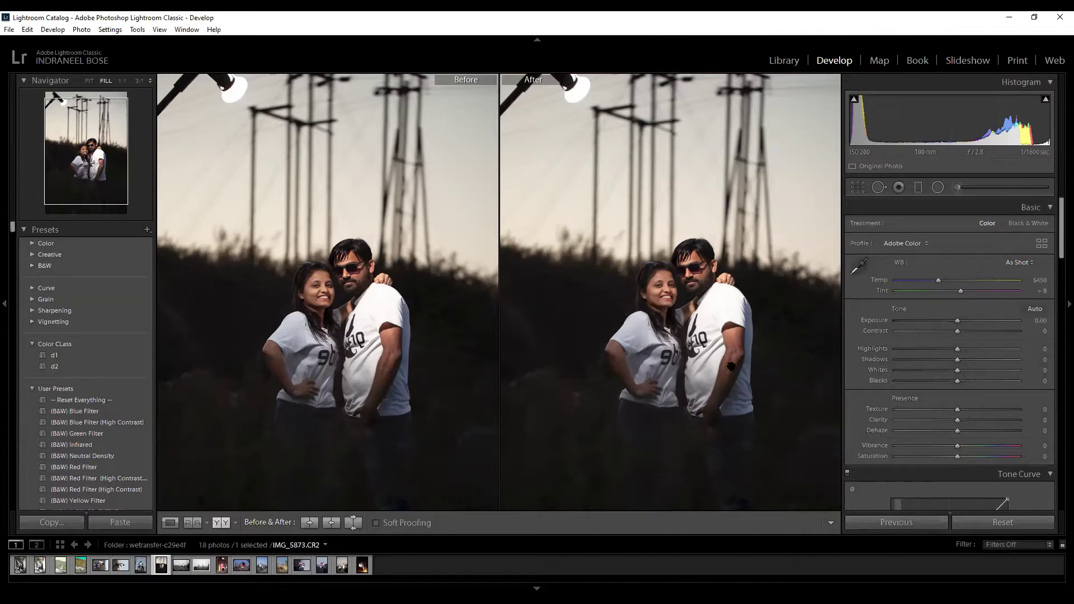
# Return to the single-photo view, switch to IMG_5108.CR2, reset its develop settings, and fit the whole photo on screen.
pyautogui.click(170, 522)
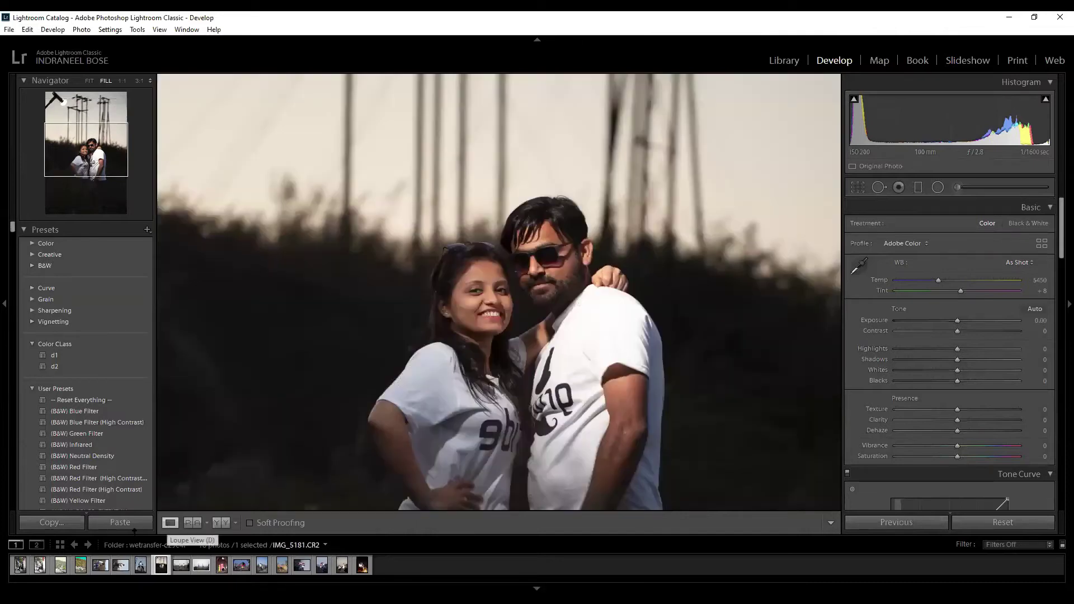
pyautogui.click(80, 565)
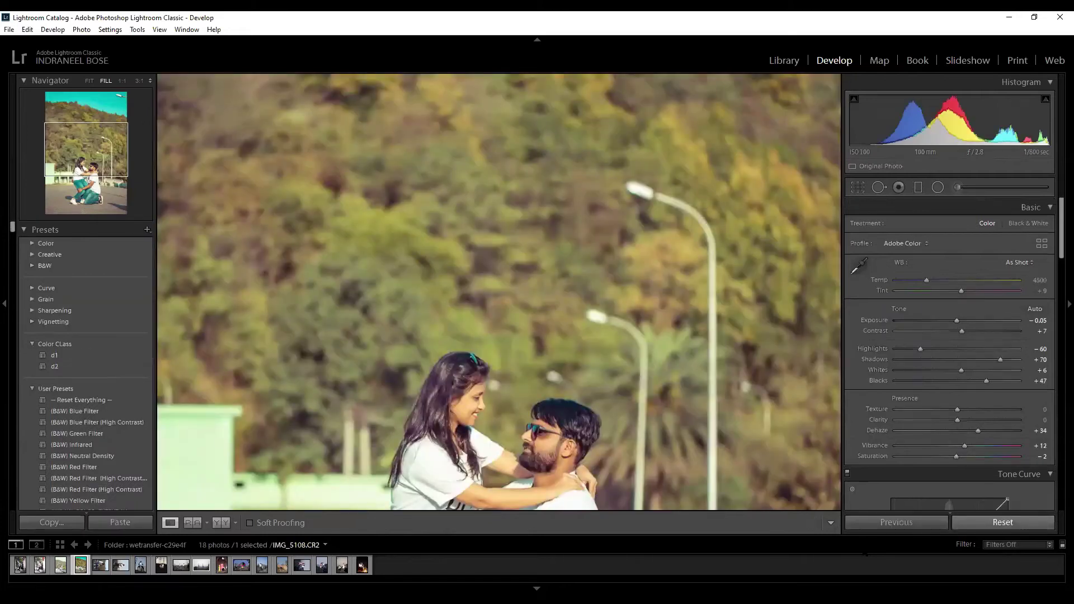
pyautogui.hotkey('ctrl', 'shift', 'r')
pyautogui.press('z')
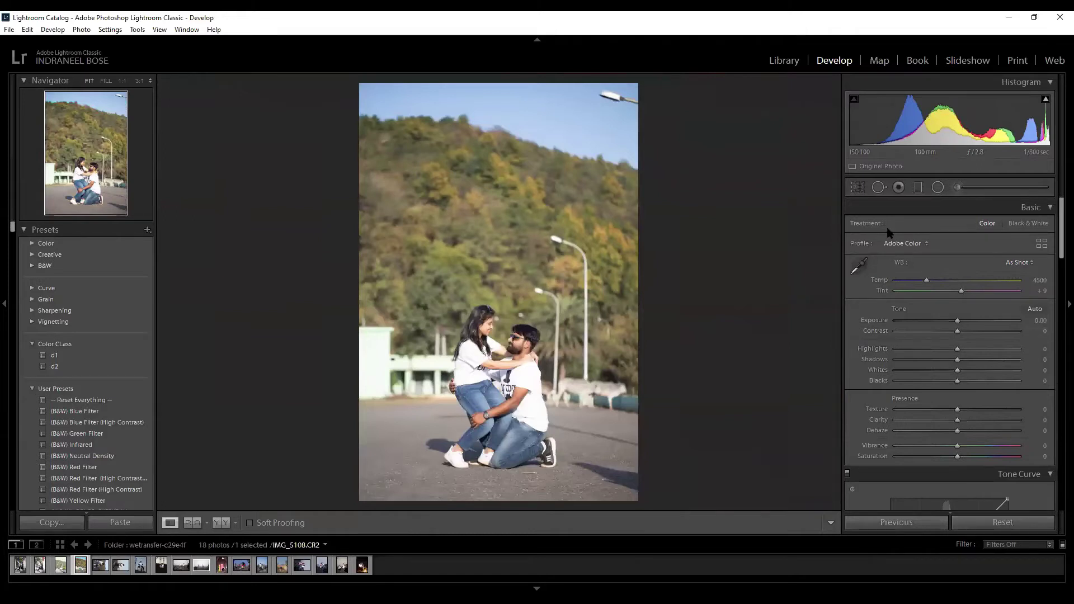
# Lay a slightly tilted Graduated Filter over the sky with its mask overlay shown, and stretch its lower edge down the hillside.
pyautogui.click(918, 187)
pyautogui.moveTo(561, 88)
pyautogui.mouseDown()
pyautogui.moveTo(557, 165)
pyautogui.moveTo(556, 83)
pyautogui.mouseUp()
pyautogui.press('o')
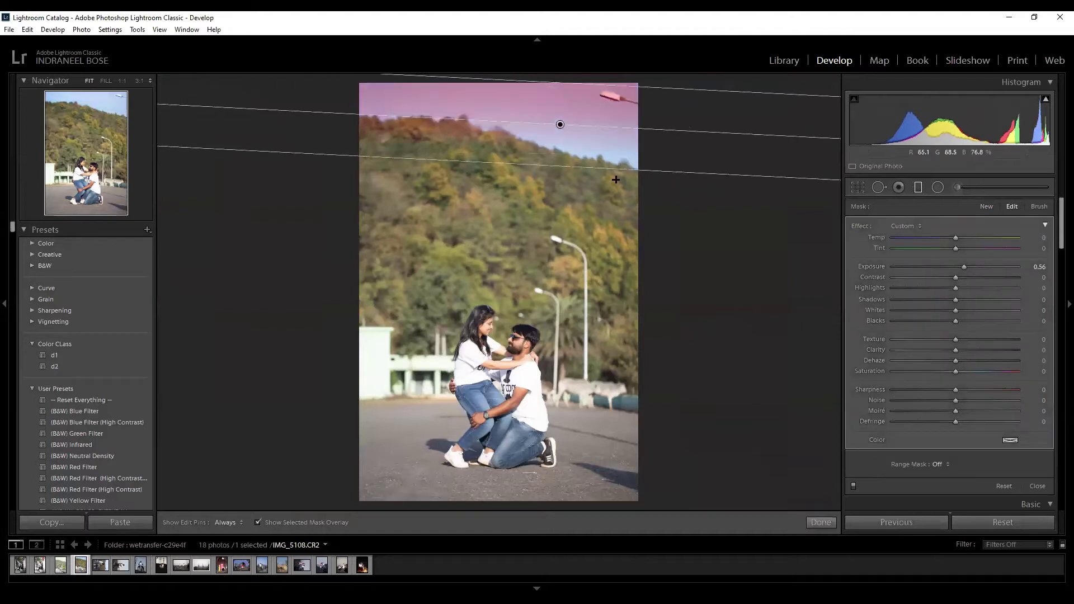
pyautogui.moveTo(598, 174); pyautogui.dragTo(593, 230)
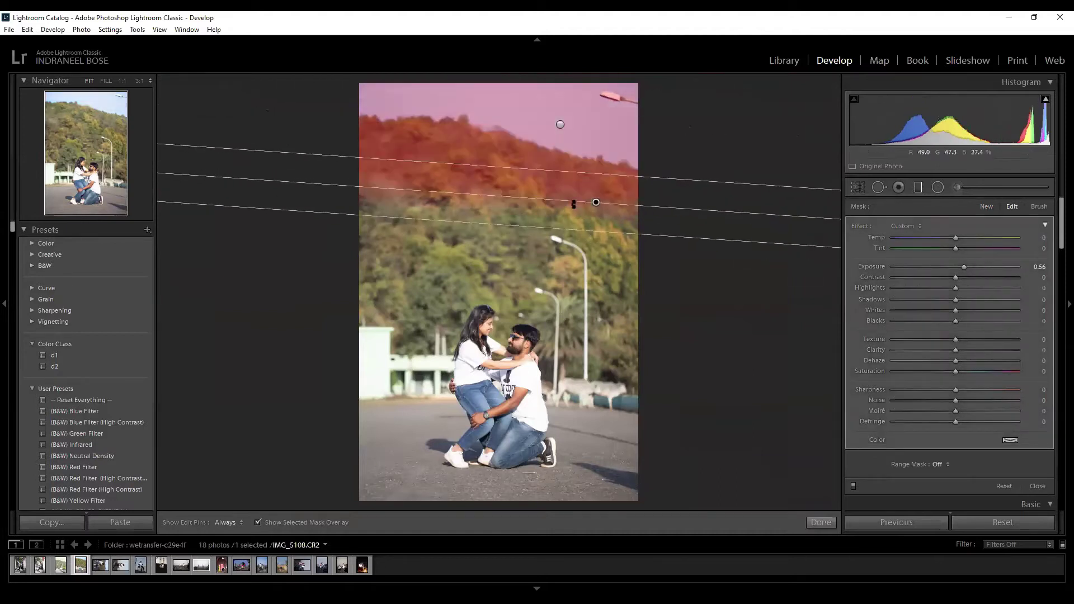
pyautogui.hotkey('ctrl', 'z')
pyautogui.click(560, 124)
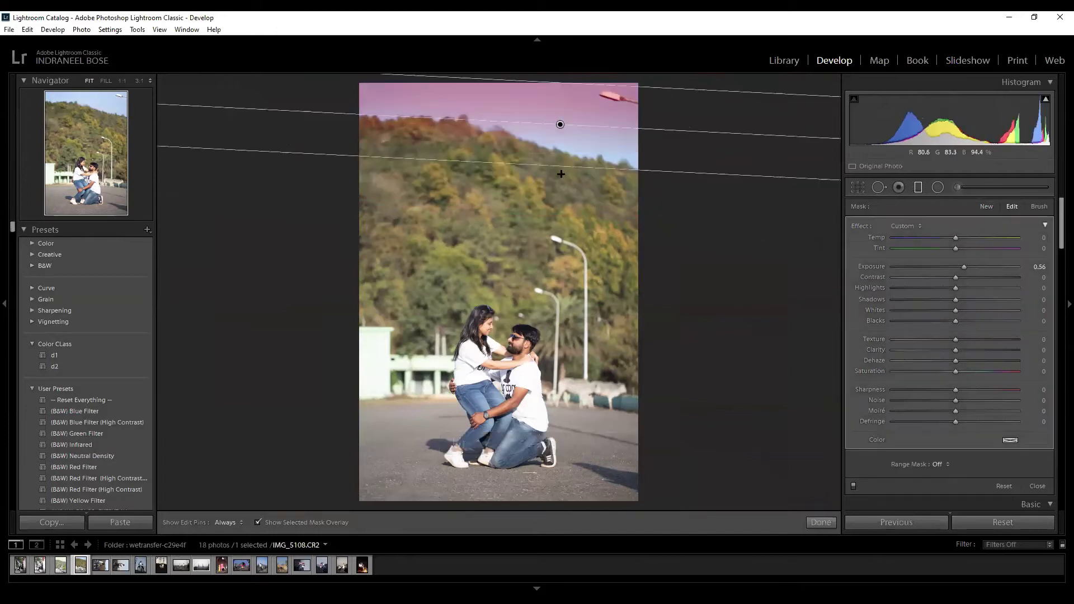
pyautogui.moveTo(619, 175); pyautogui.dragTo(585, 229)
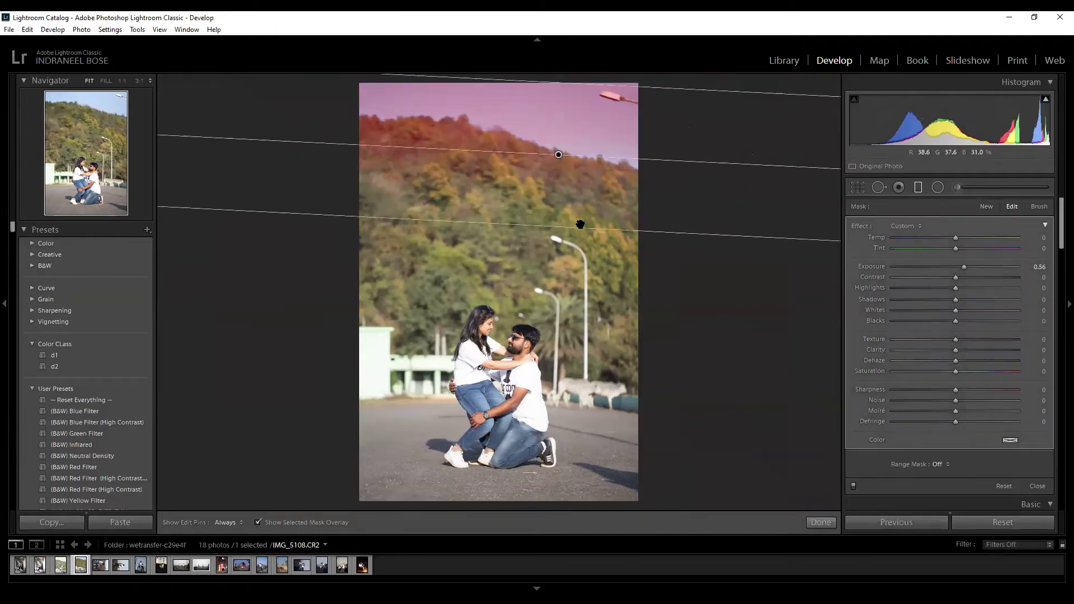
# Limit the sky gradient with a Luminance range mask, display the luminance mask, and set the range to 25/100.
pyautogui.click(936, 465)
pyautogui.click(929, 503)
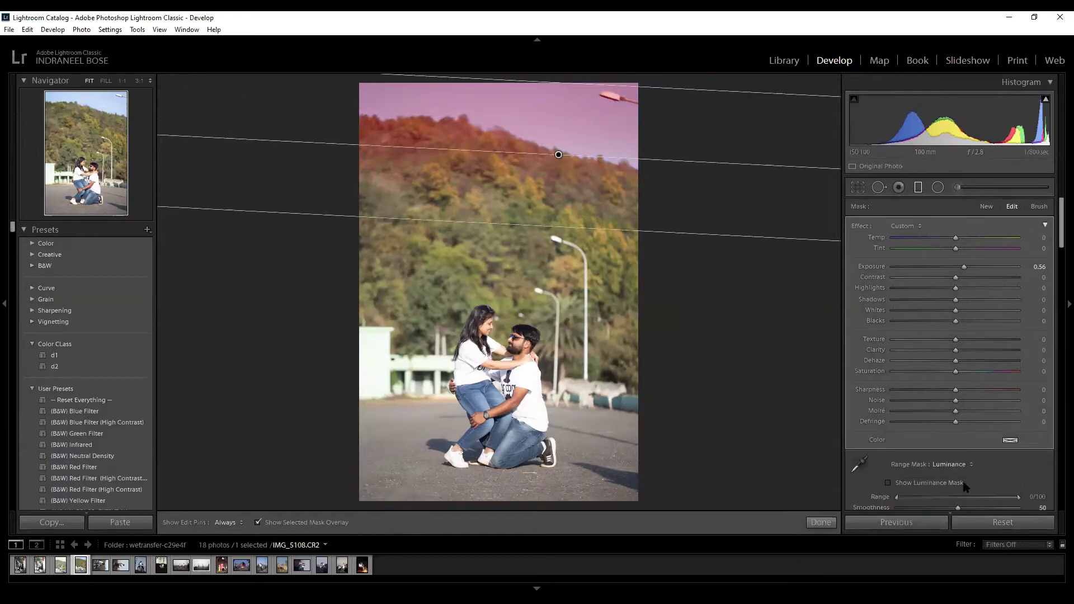
pyautogui.moveTo(898, 497); pyautogui.dragTo(956, 498)
pyautogui.click(909, 484)
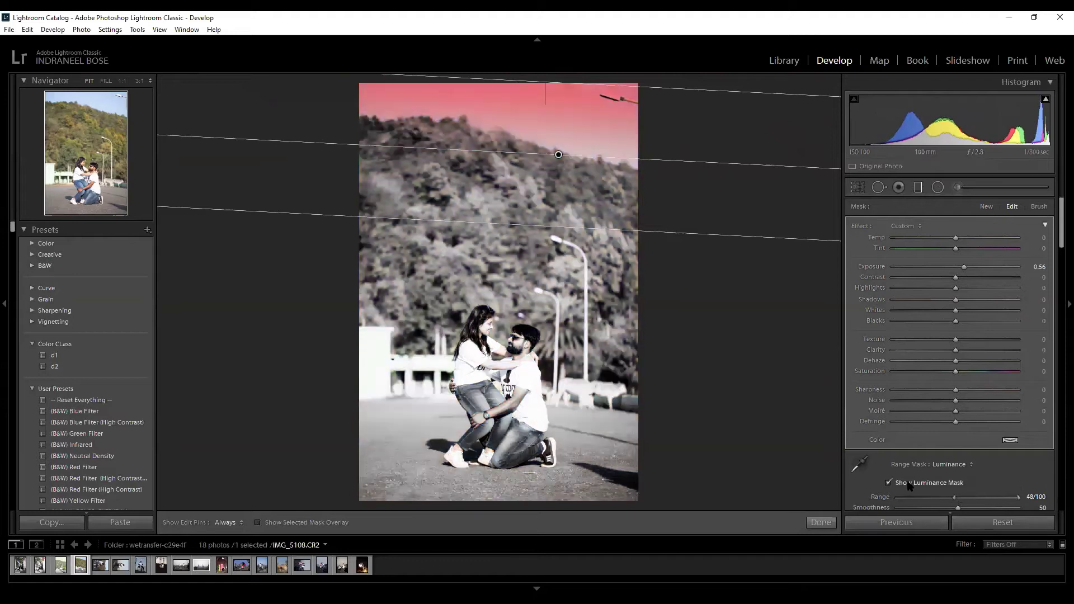
pyautogui.moveTo(1021, 497); pyautogui.dragTo(961, 501)
pyautogui.moveTo(960, 498); pyautogui.dragTo(940, 498)
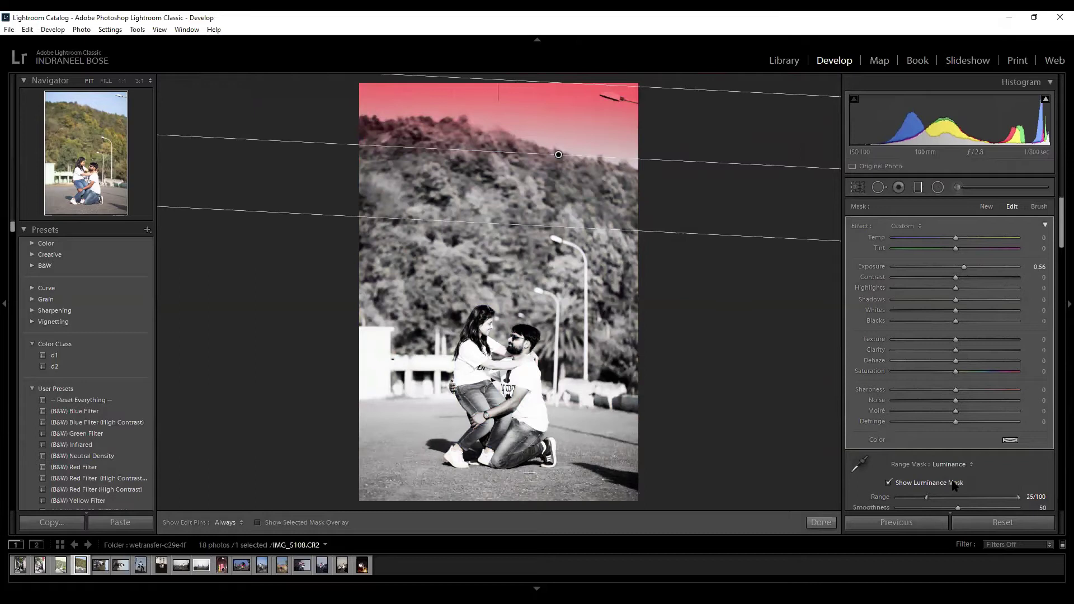
pyautogui.moveTo(732, 240); pyautogui.dragTo(732, 262)
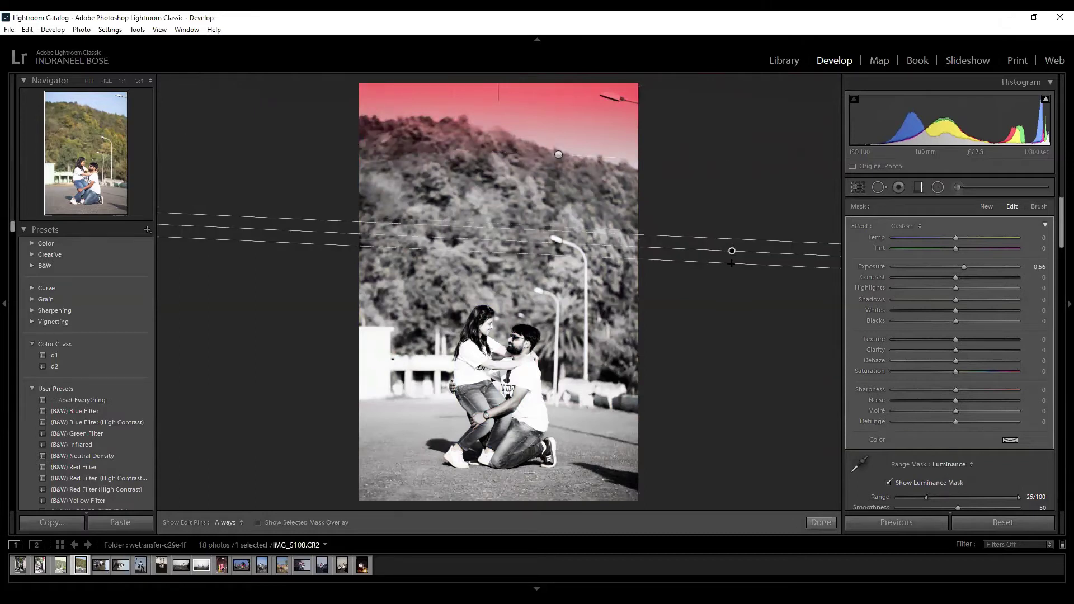
pyautogui.hotkey('ctrl', 'z')
pyautogui.hotkey('ctrl', 'z')
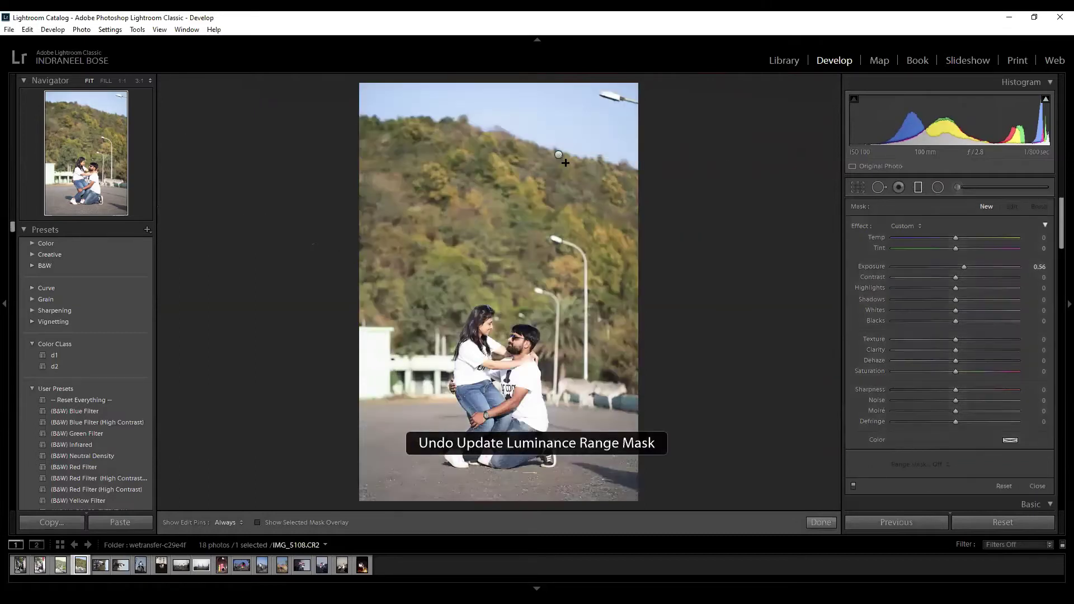
# Extend the sky gradient farther down the hill, sample the sky above the ridge for its luminance range, and hide the luminance mask.
pyautogui.click(560, 153)
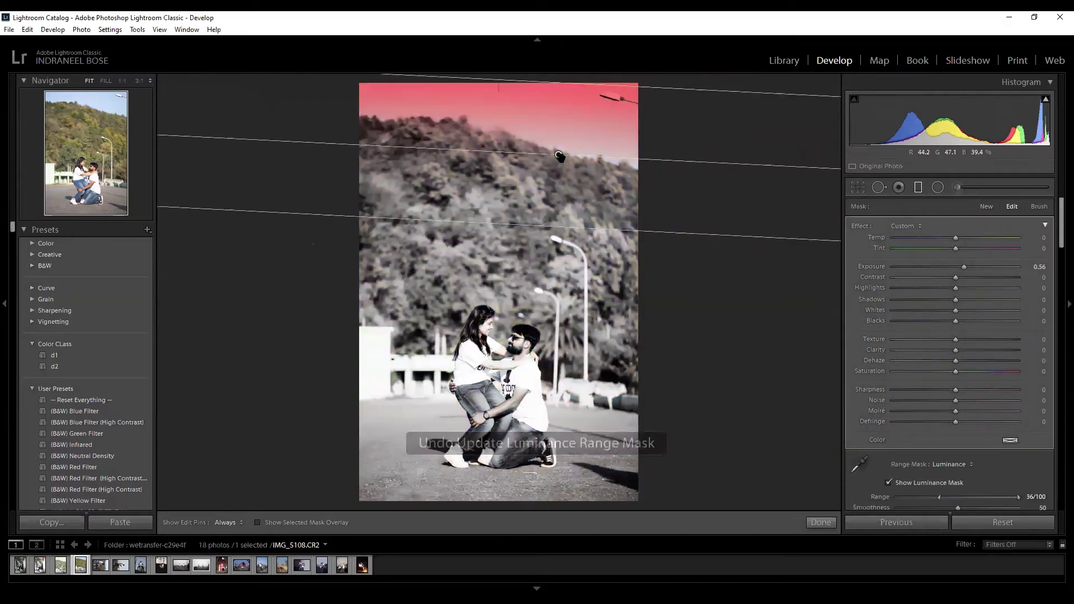
pyautogui.moveTo(572, 228); pyautogui.dragTo(570, 276)
pyautogui.click(867, 466)
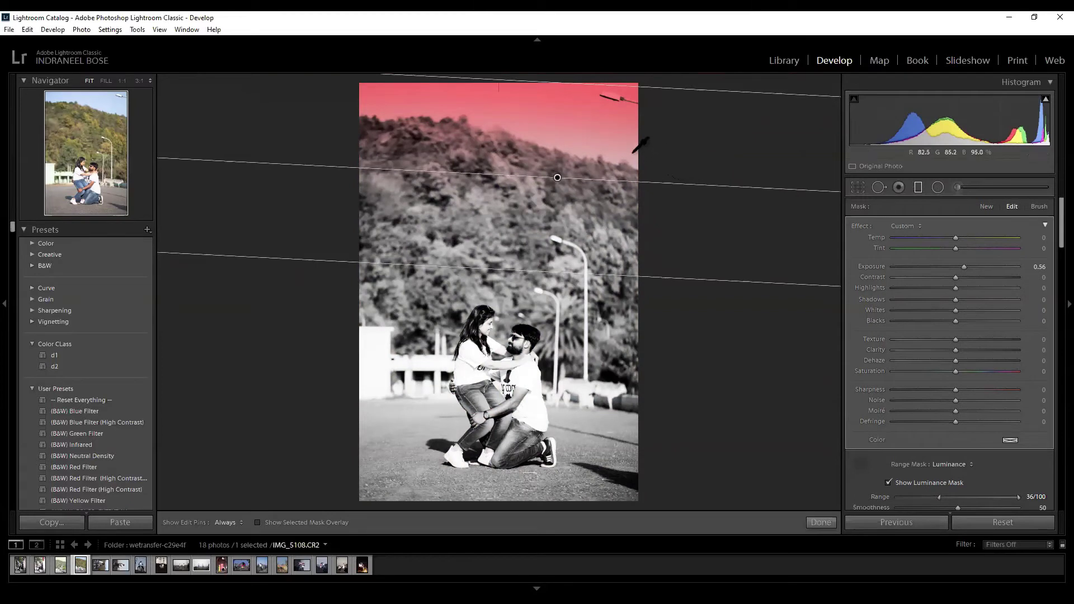
pyautogui.click(632, 151)
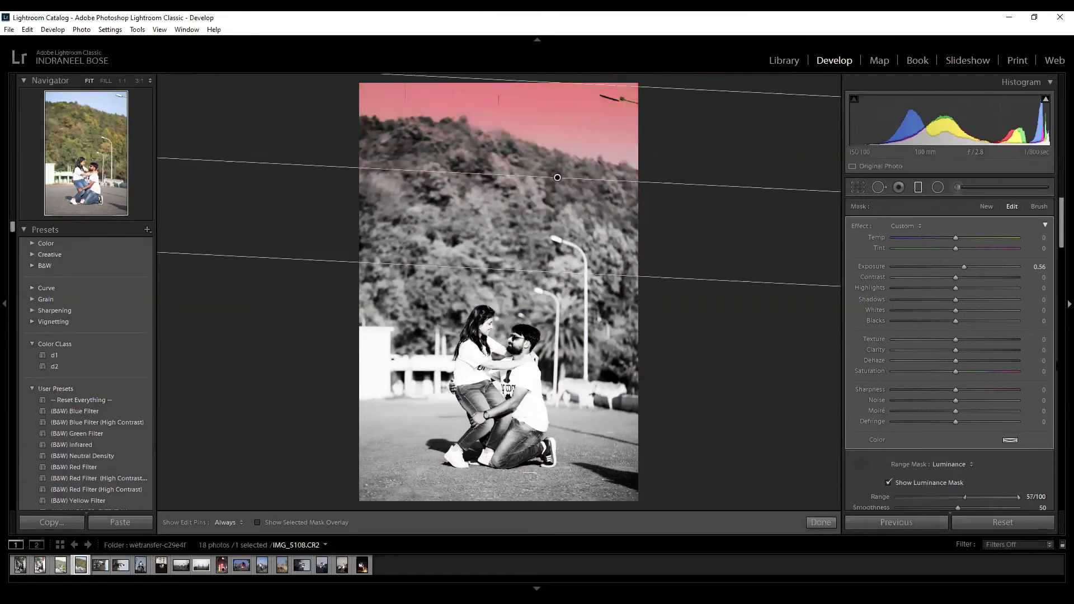
pyautogui.click(794, 287)
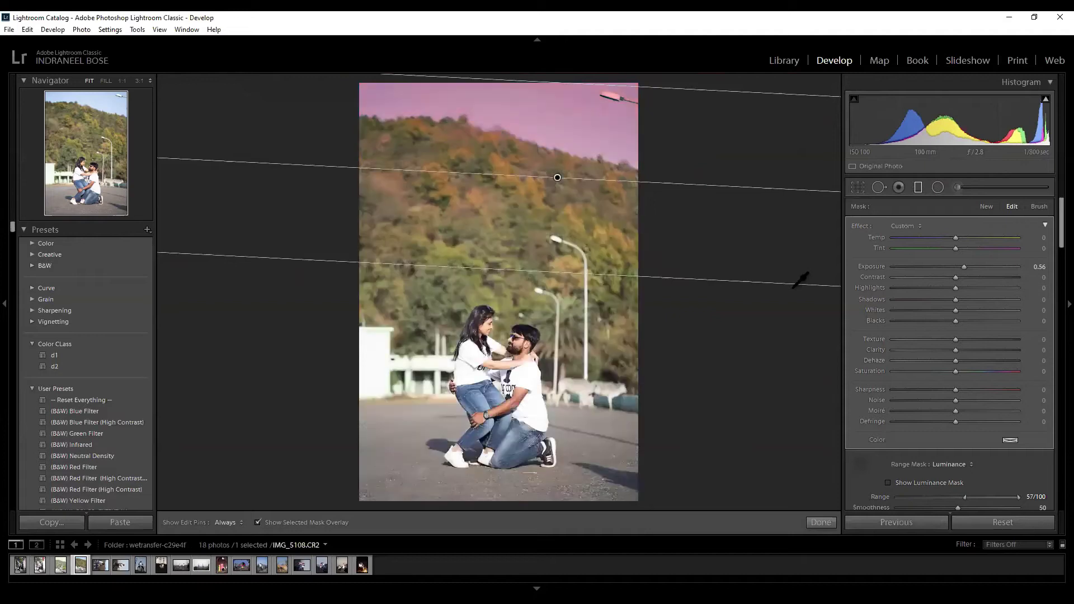
# Set the sky gradient to Temp -100 and Exposure -0.77, pull it back up toward the ridge, and finish the filter.
pyautogui.moveTo(956, 238); pyautogui.dragTo(856, 238)
pyautogui.moveTo(966, 269); pyautogui.dragTo(943, 269)
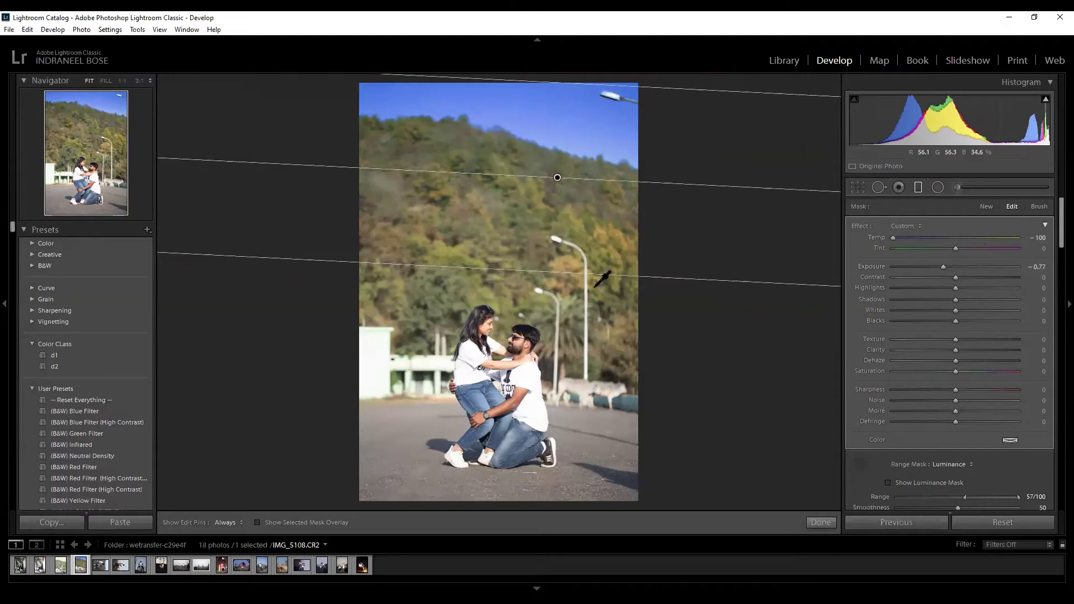
pyautogui.click(860, 464)
pyautogui.moveTo(572, 274); pyautogui.dragTo(566, 230)
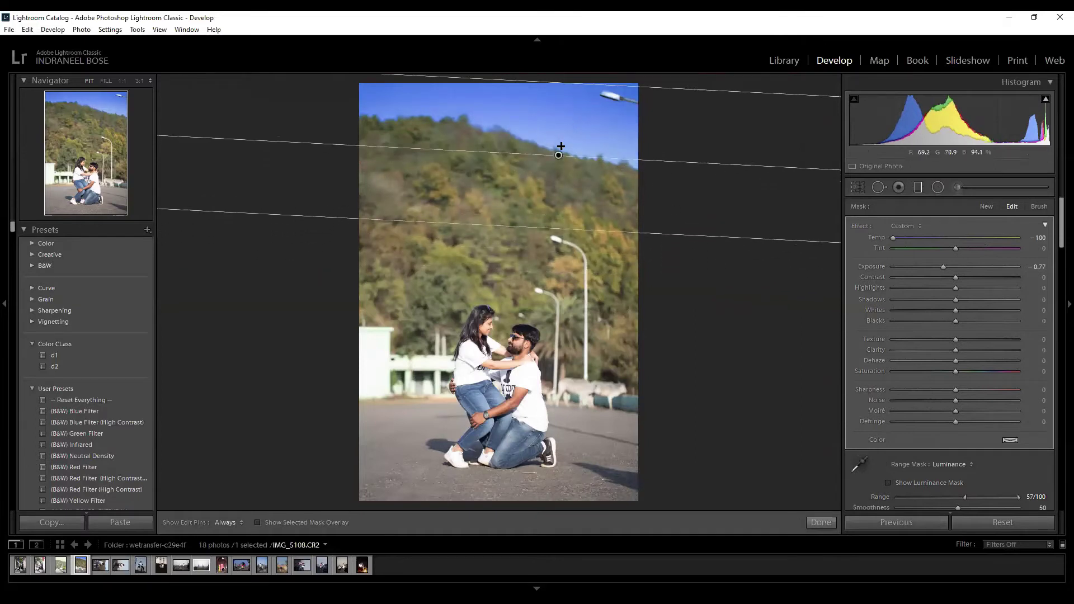
pyautogui.moveTo(558, 157); pyautogui.dragTo(552, 148)
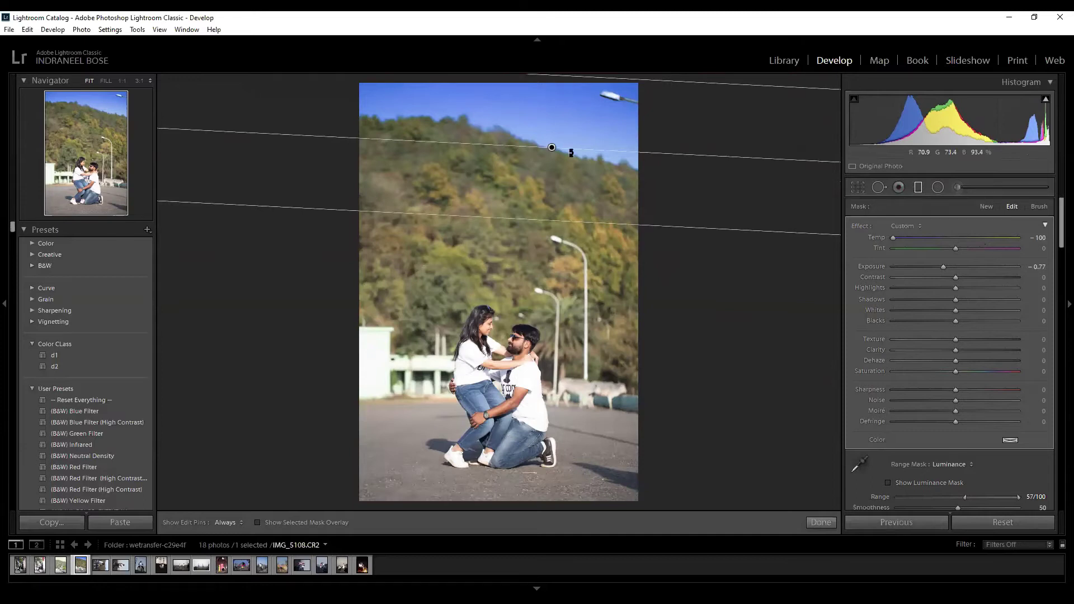
pyautogui.moveTo(554, 149); pyautogui.dragTo(606, 152)
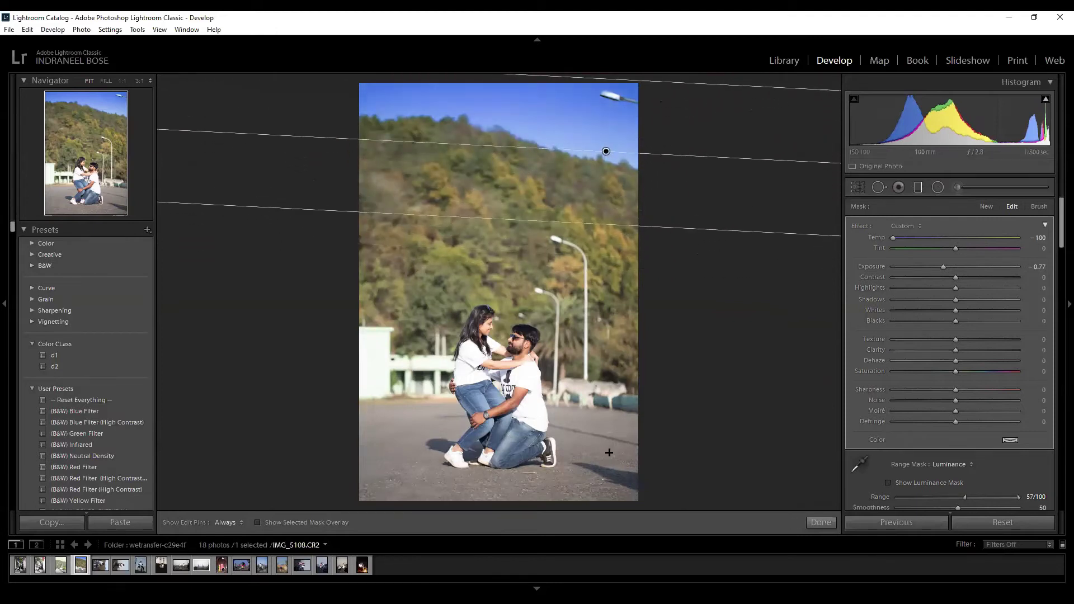
pyautogui.click(821, 525)
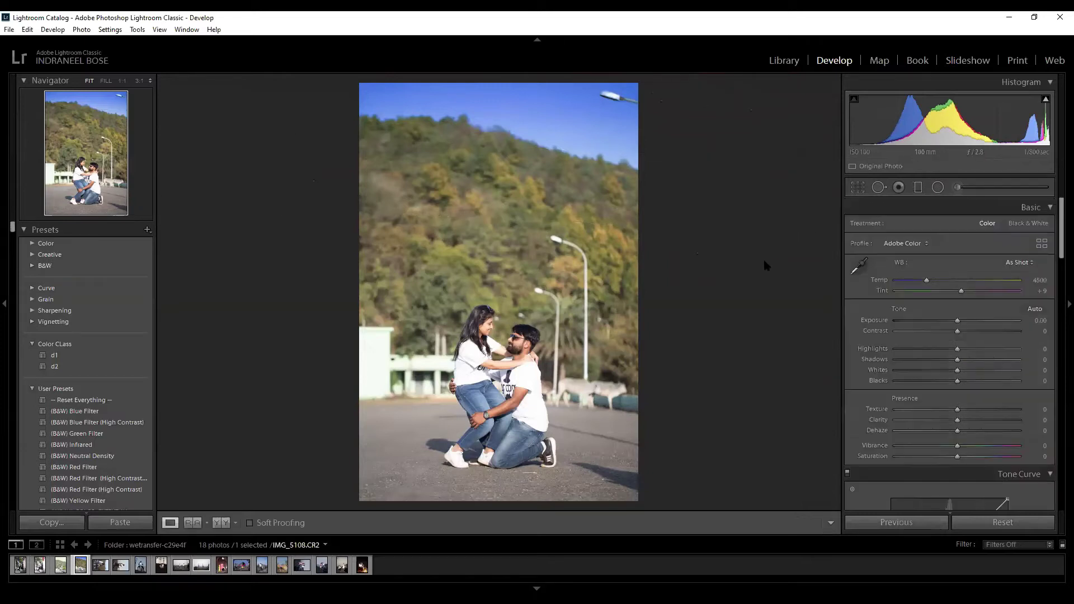
# Apply Auto tone to the photo and set Blacks to -14.
pyautogui.click(1033, 311)
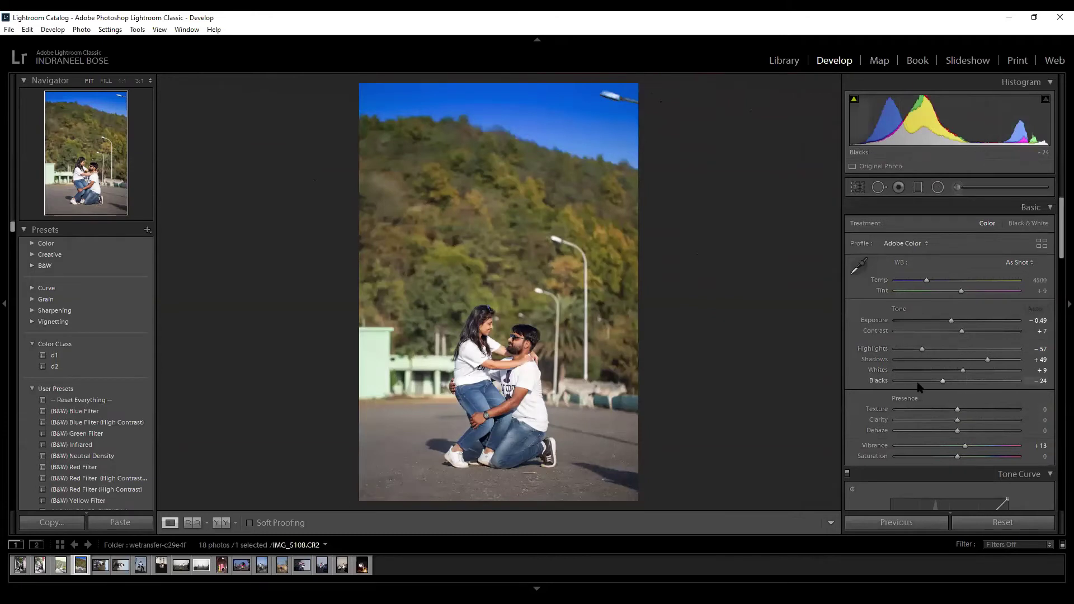
pyautogui.moveTo(943, 381)
pyautogui.mouseDown()
pyautogui.moveTo(967, 378)
pyautogui.moveTo(949, 380)
pyautogui.mouseUp()
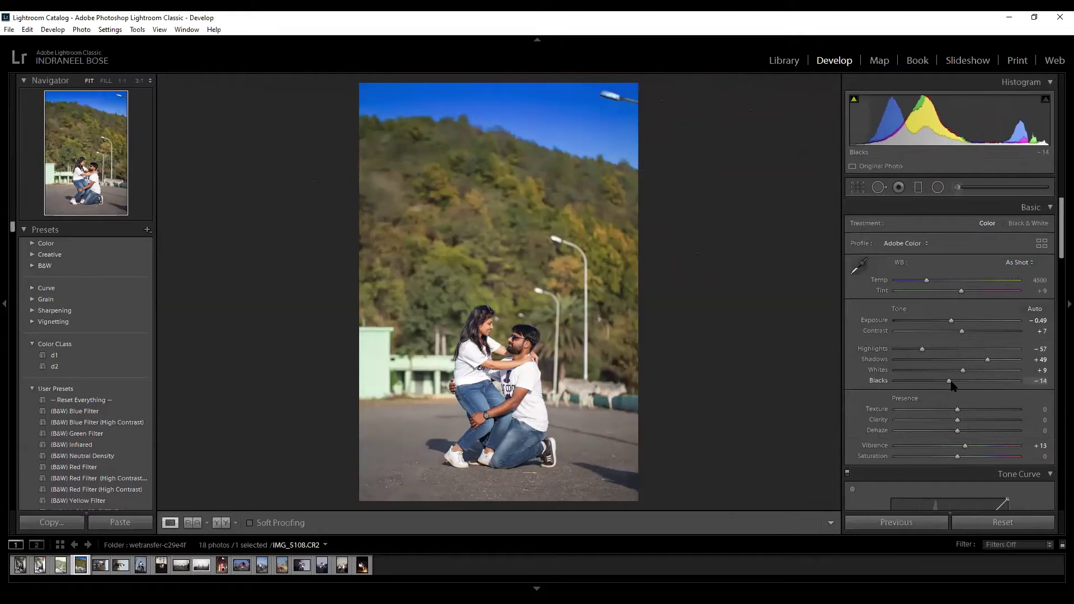
# Draw a Radial Filter around the kneeling couple and narrow it slightly.
pyautogui.click(938, 187)
pyautogui.moveTo(497, 364); pyautogui.dragTo(610, 493)
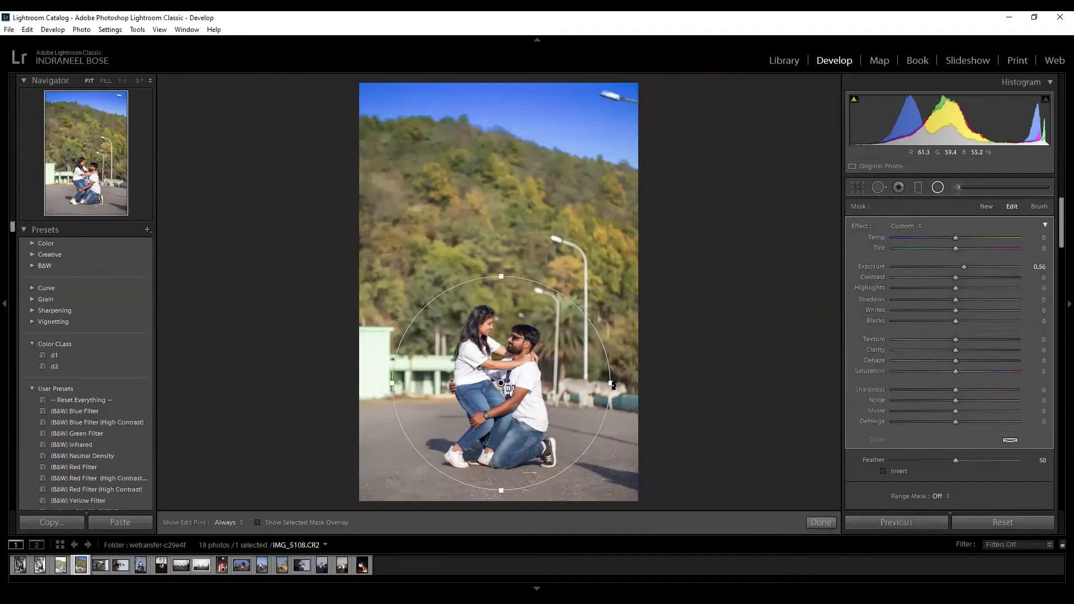
pyautogui.moveTo(613, 385); pyautogui.dragTo(605, 384)
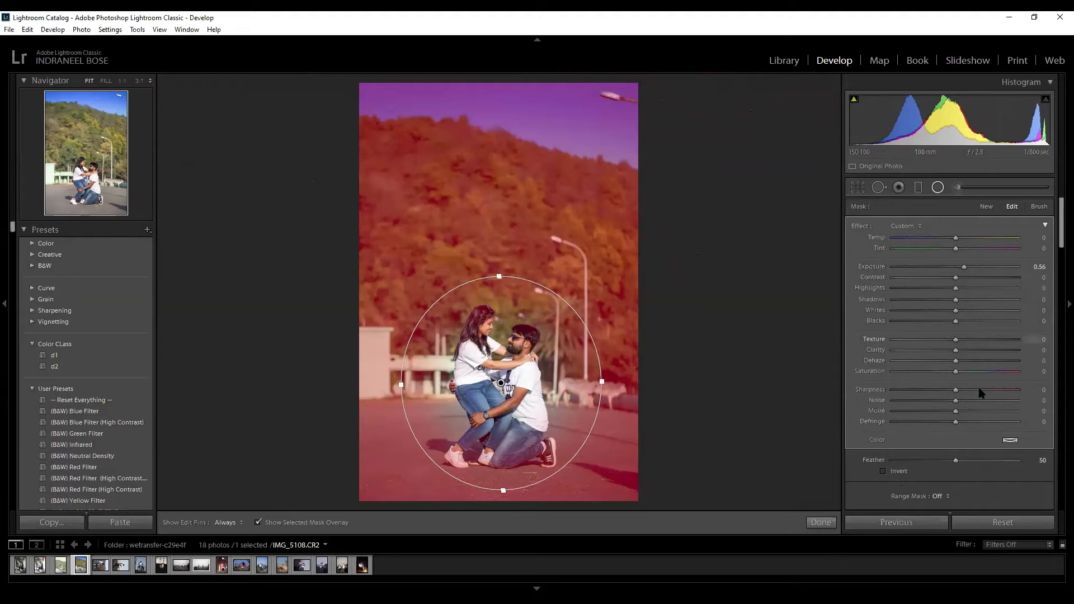
# Set the Radial Filter's Feather to 100, enlarge the ellipse, and move it up so it centres near the couple's faces.
pyautogui.moveTo(962, 456); pyautogui.dragTo(1035, 460)
pyautogui.moveTo(499, 277); pyautogui.dragTo(501, 250)
pyautogui.moveTo(604, 386); pyautogui.dragTo(625, 383)
pyautogui.moveTo(498, 251); pyautogui.dragTo(500, 263)
pyautogui.moveTo(498, 387); pyautogui.dragTo(499, 345)
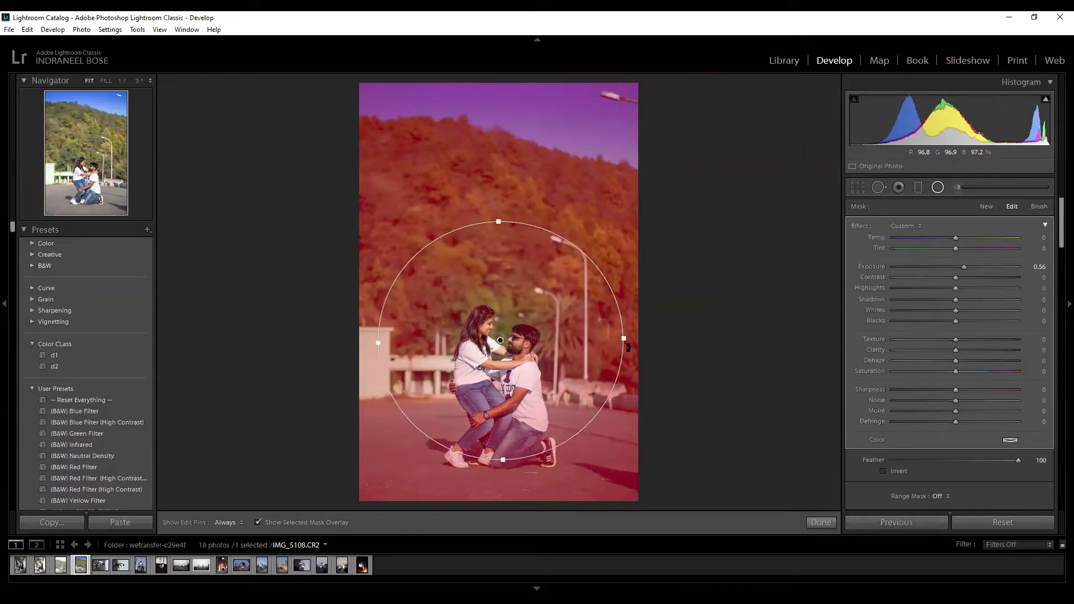
pyautogui.moveTo(627, 341); pyautogui.dragTo(619, 341)
pyautogui.moveTo(501, 341); pyautogui.dragTo(504, 347)
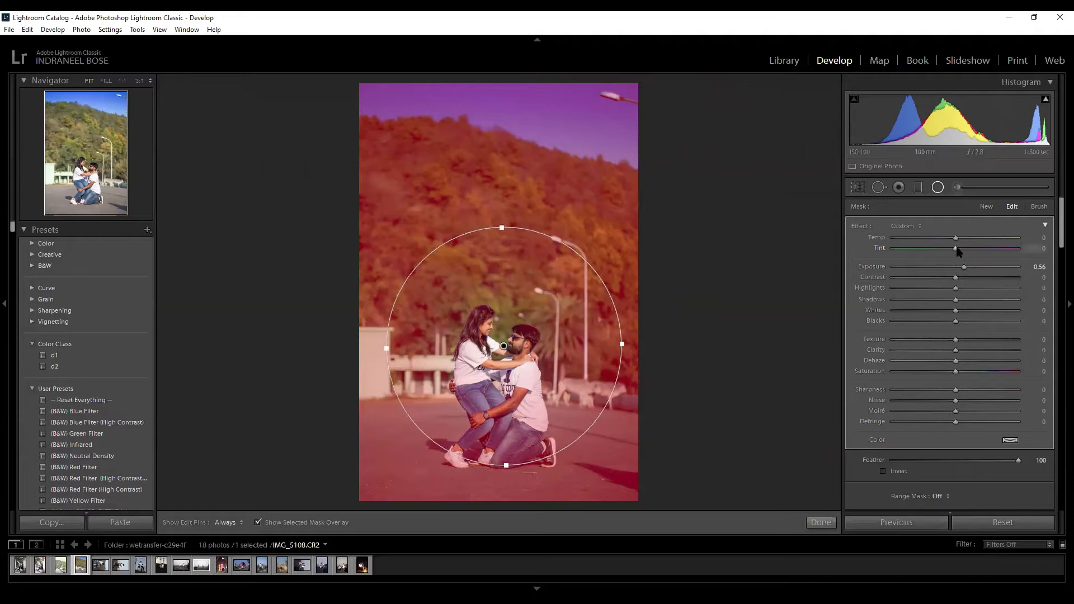
# Hide the overlay, clear the radial effect, set Exposure -1.13, Shadows 99, Whites 61 and Blacks -21, and finish the filter.
pyautogui.press('o')
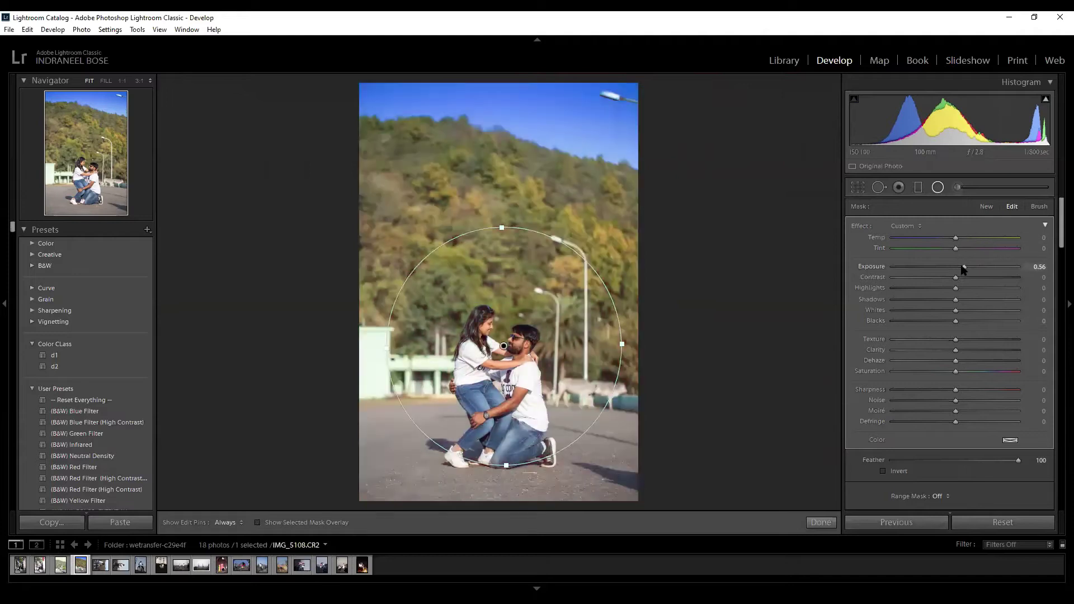
pyautogui.doubleClick(861, 227)
pyautogui.moveTo(960, 269); pyautogui.dragTo(938, 271)
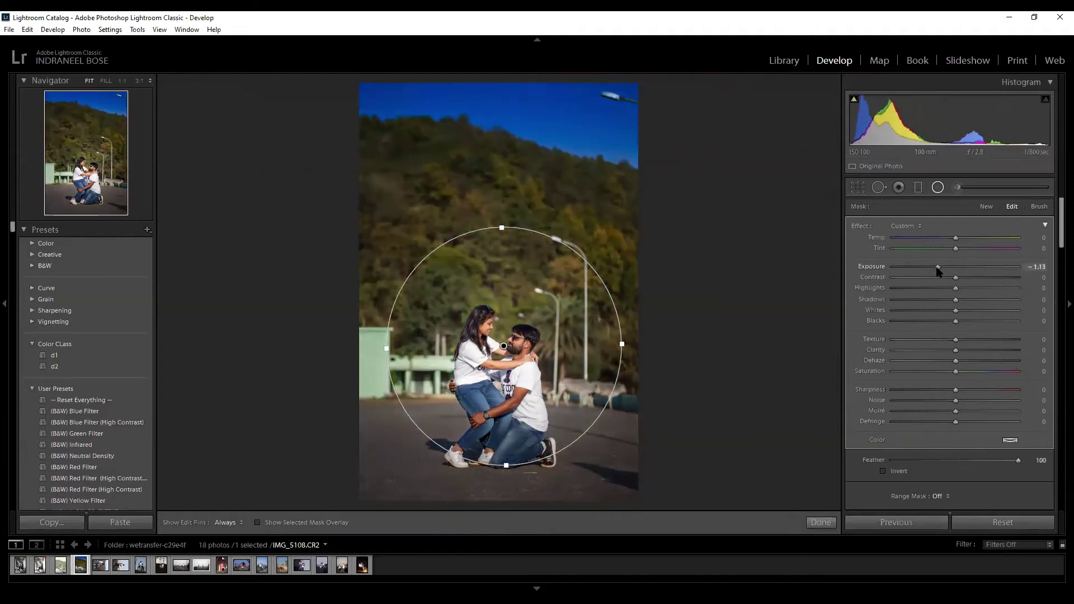
pyautogui.moveTo(961, 322); pyautogui.dragTo(994, 317)
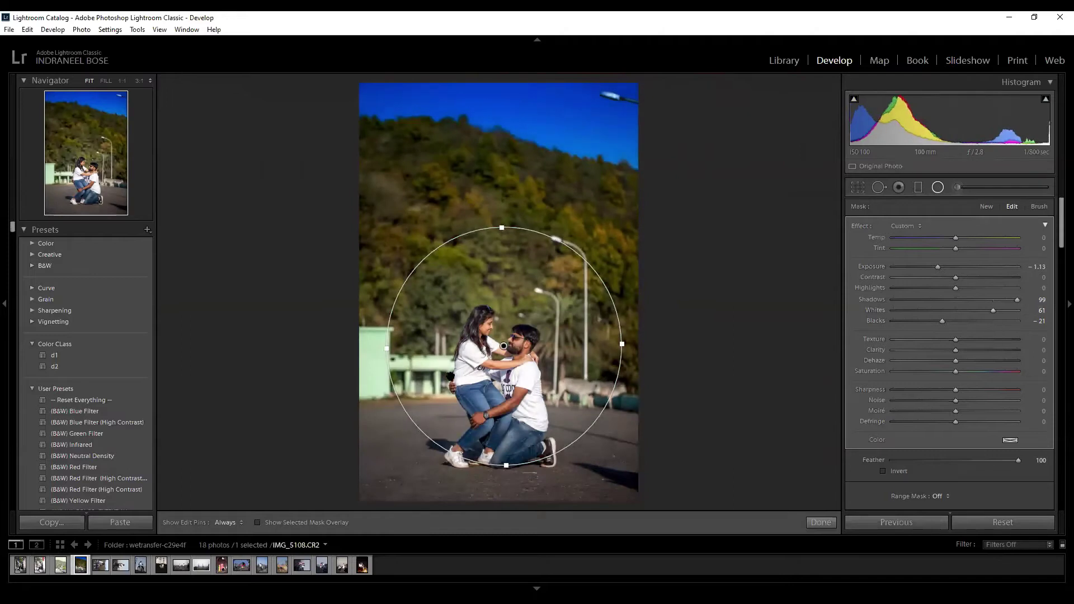
pyautogui.click(823, 524)
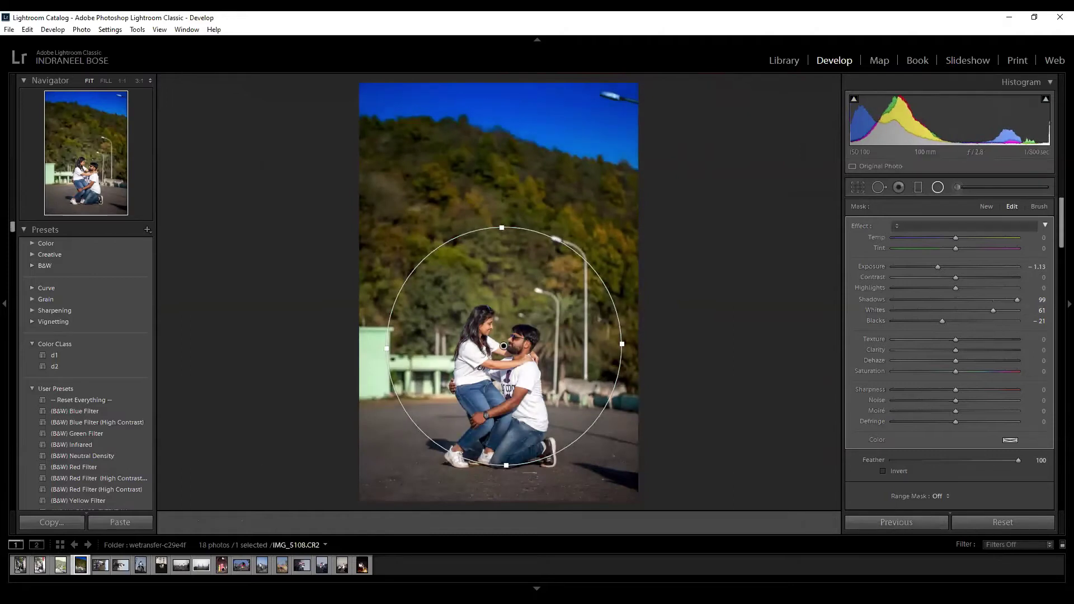
# Set the HSL Yellow hue to -100 and Green hue to -57, and compare the photo before and after side by side.
pyautogui.scroll(-4, 942, 302)
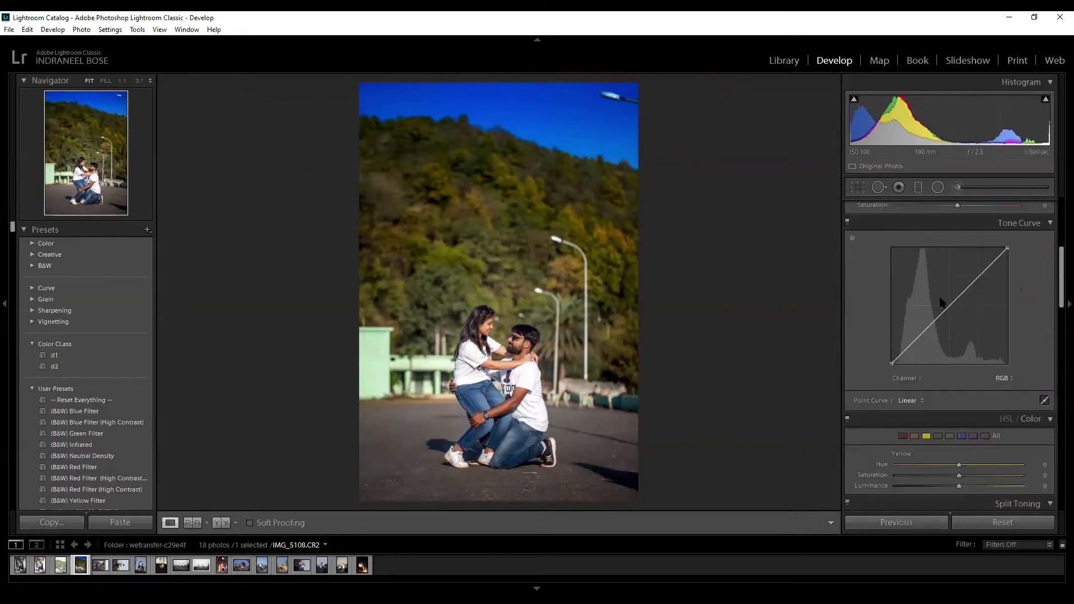
pyautogui.scroll(-3, 949, 301)
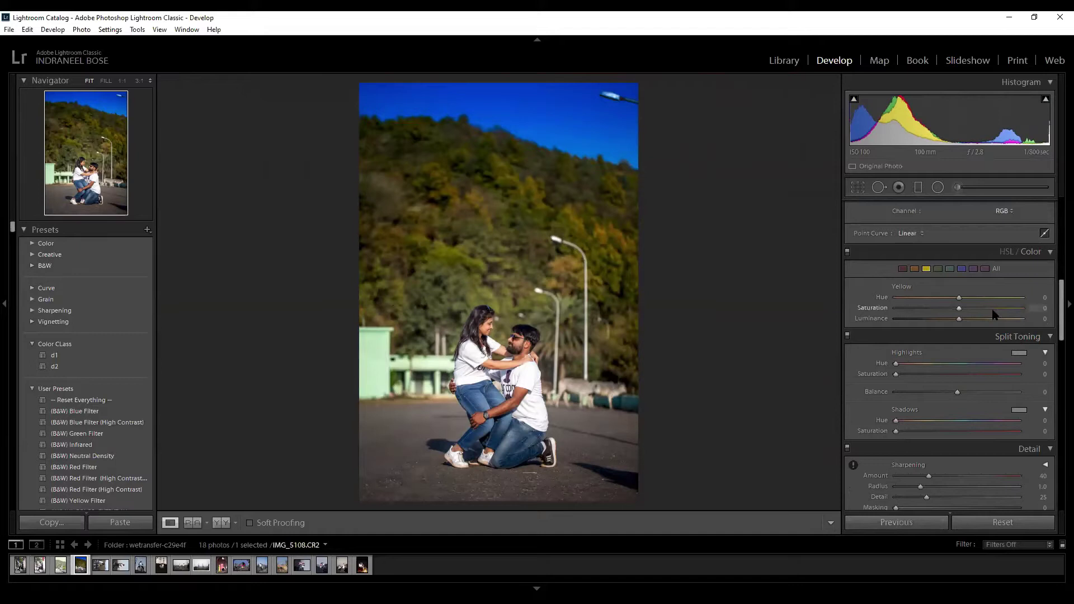
pyautogui.moveTo(959, 297); pyautogui.dragTo(892, 304)
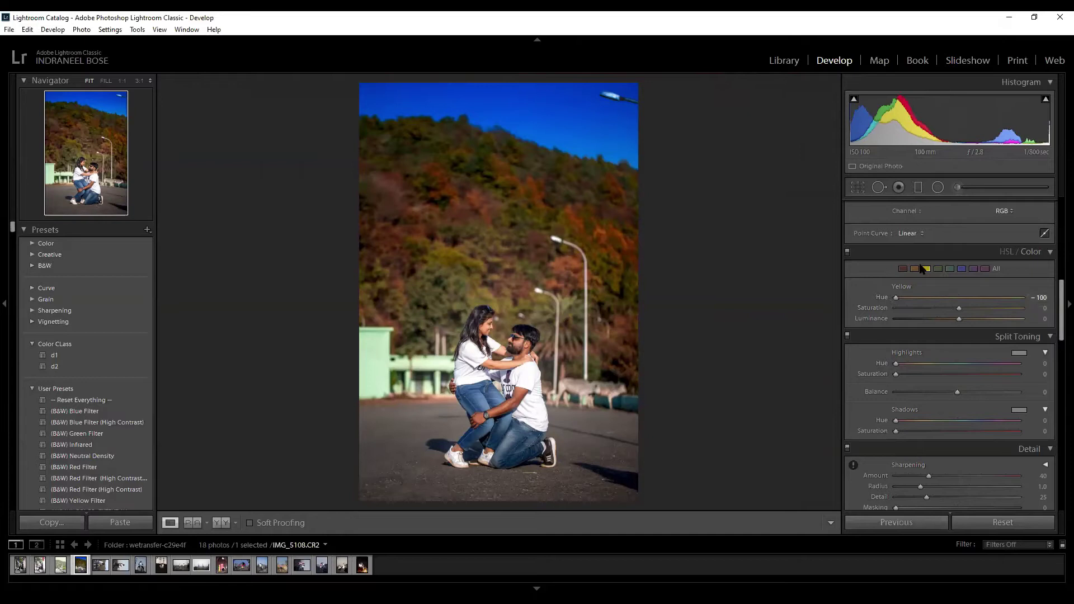
pyautogui.click(940, 271)
pyautogui.moveTo(959, 298); pyautogui.dragTo(923, 302)
pyautogui.click(222, 523)
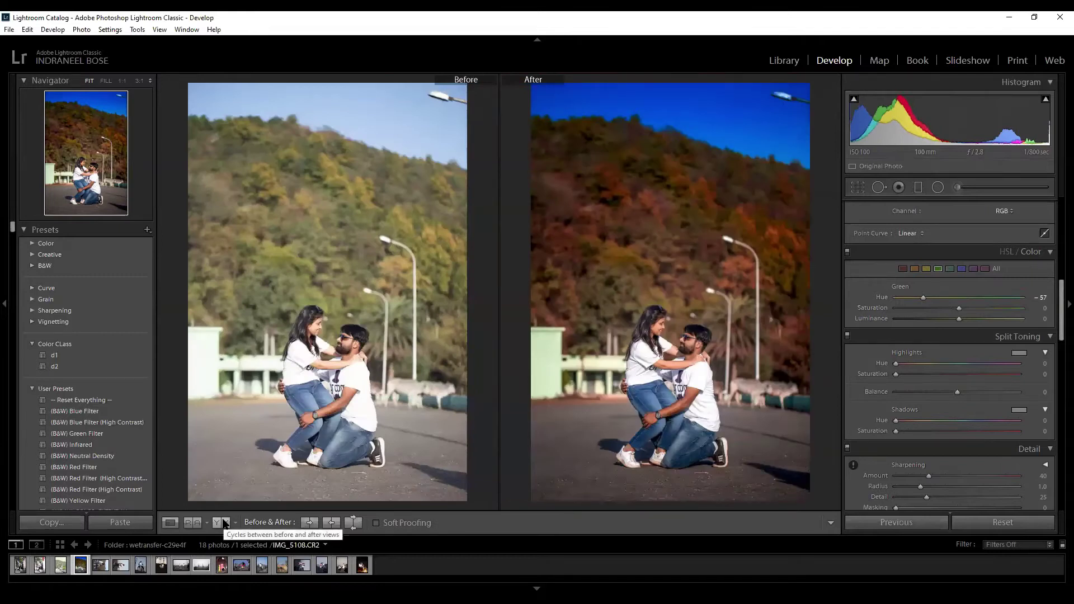
# Set the HSL Blue saturation to -66 and raise the existing radial filter's Exposure to -0.63.
pyautogui.click(962, 270)
pyautogui.moveTo(959, 312); pyautogui.dragTo(917, 311)
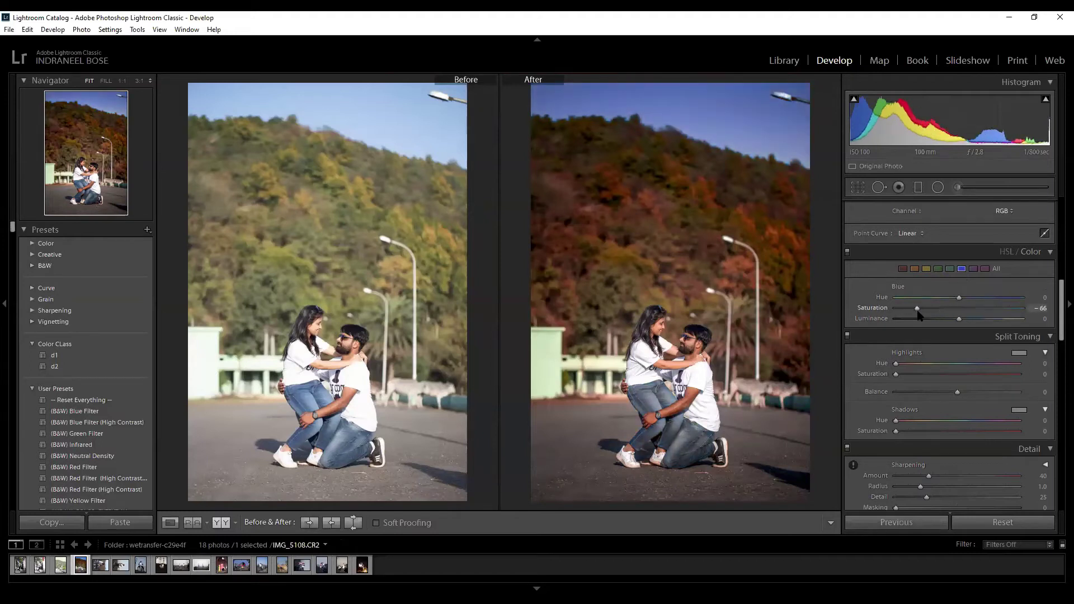
pyautogui.click(939, 188)
pyautogui.click(675, 346)
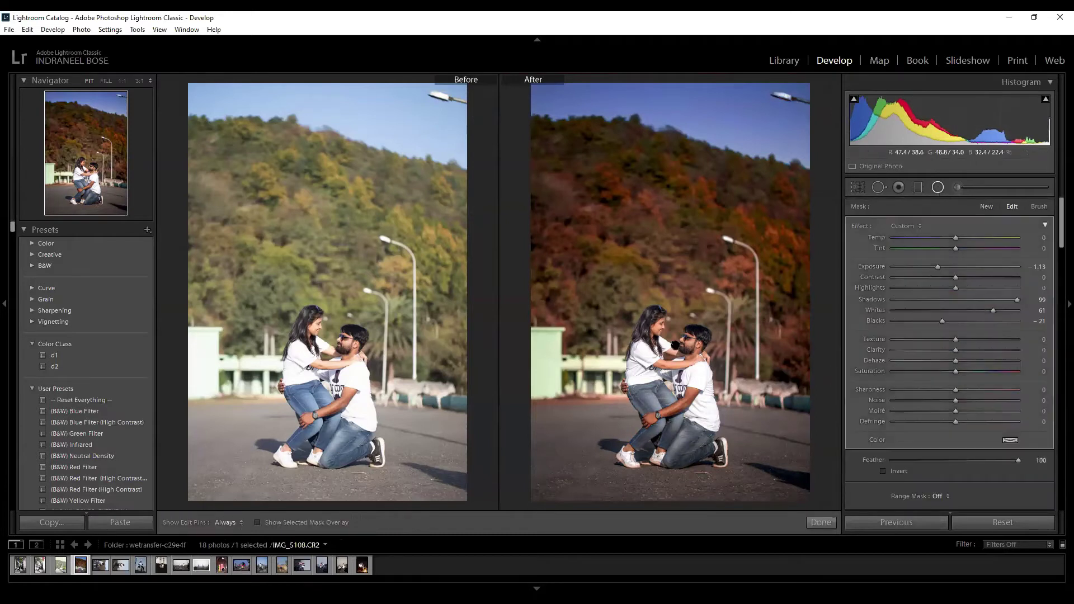
pyautogui.moveTo(940, 270); pyautogui.dragTo(948, 270)
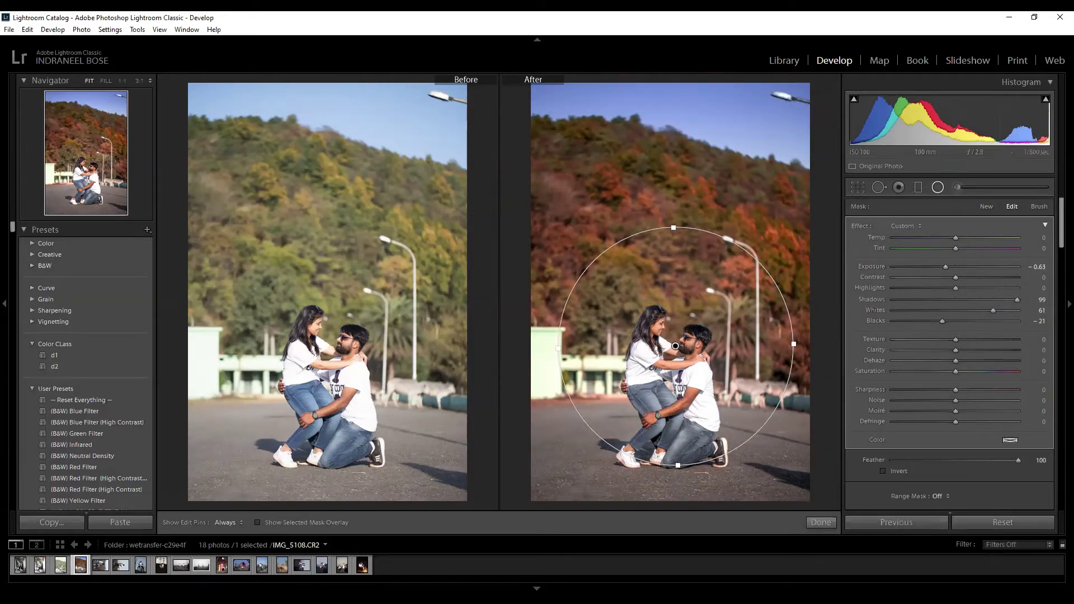
# Reset all edits on the current photo and open the campfire photo IMG_5890.CR2 in single-photo view without a filter active.
pyautogui.click(1002, 523)
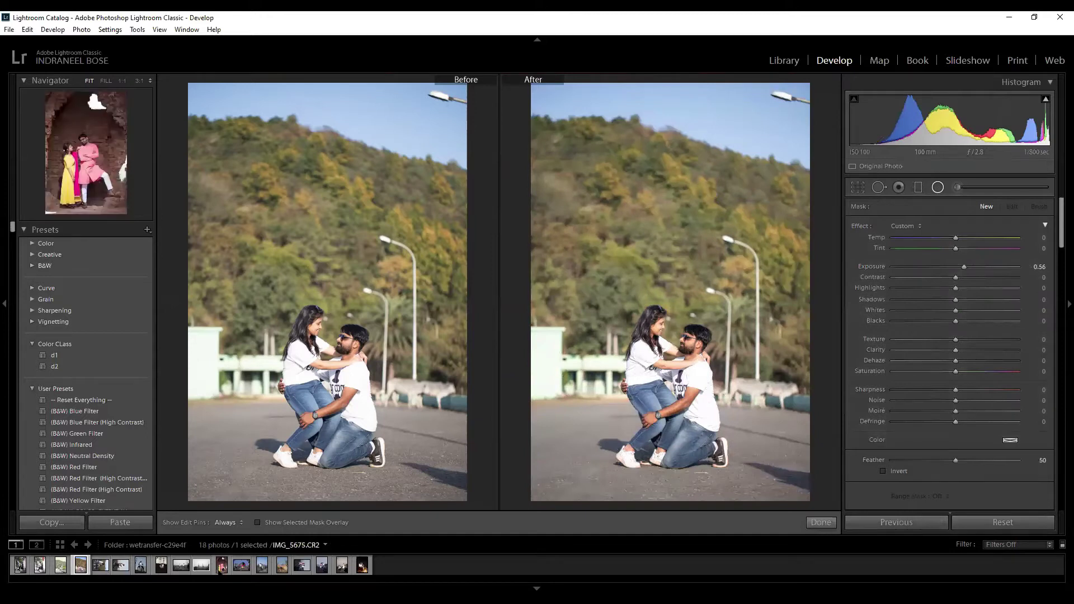
pyautogui.click(364, 567)
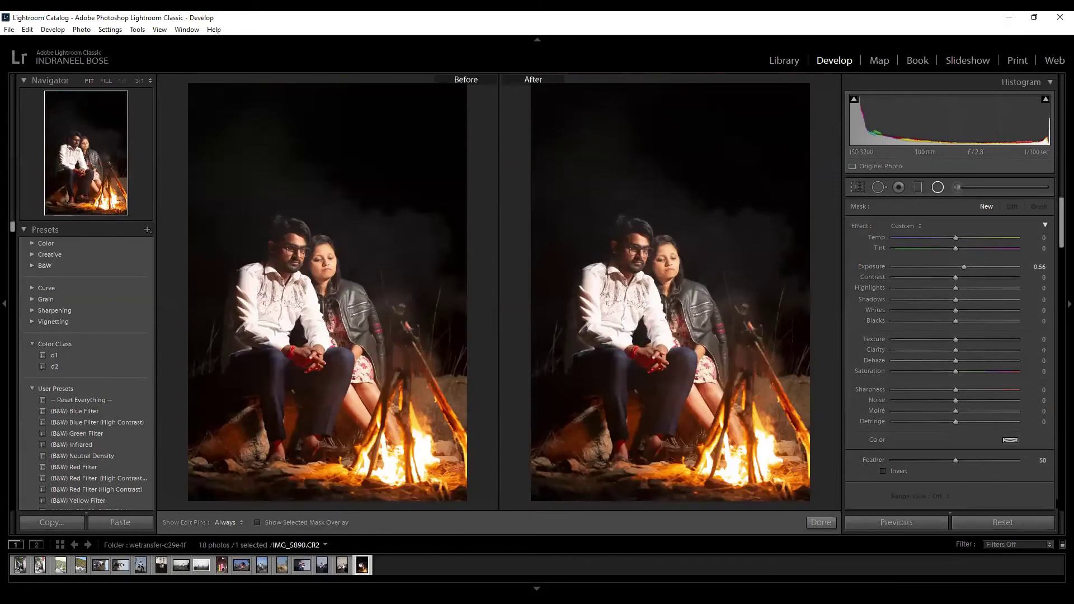
pyautogui.click(820, 522)
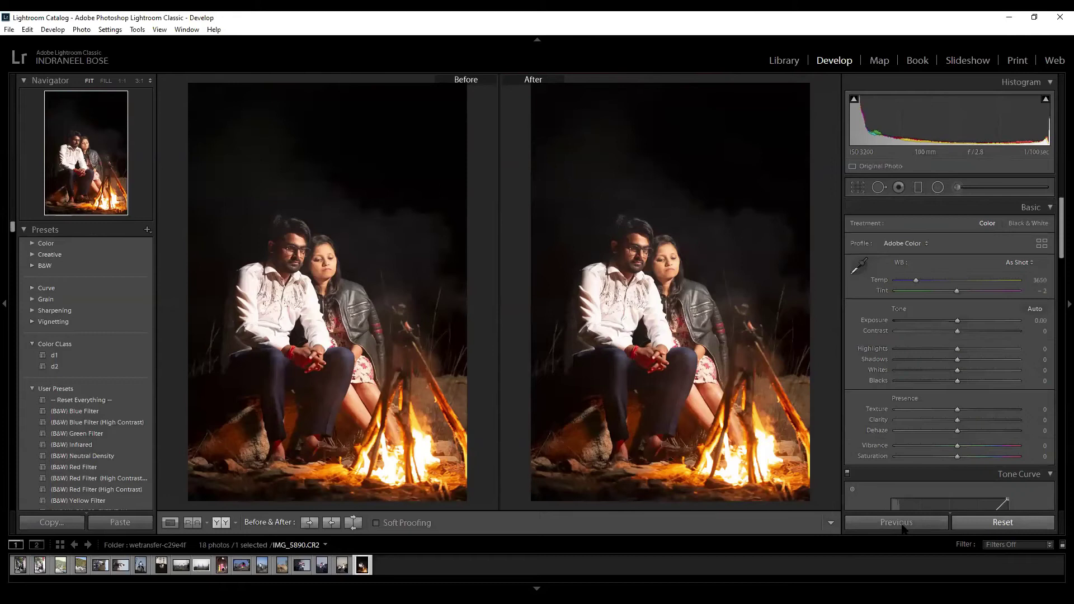
pyautogui.click(170, 523)
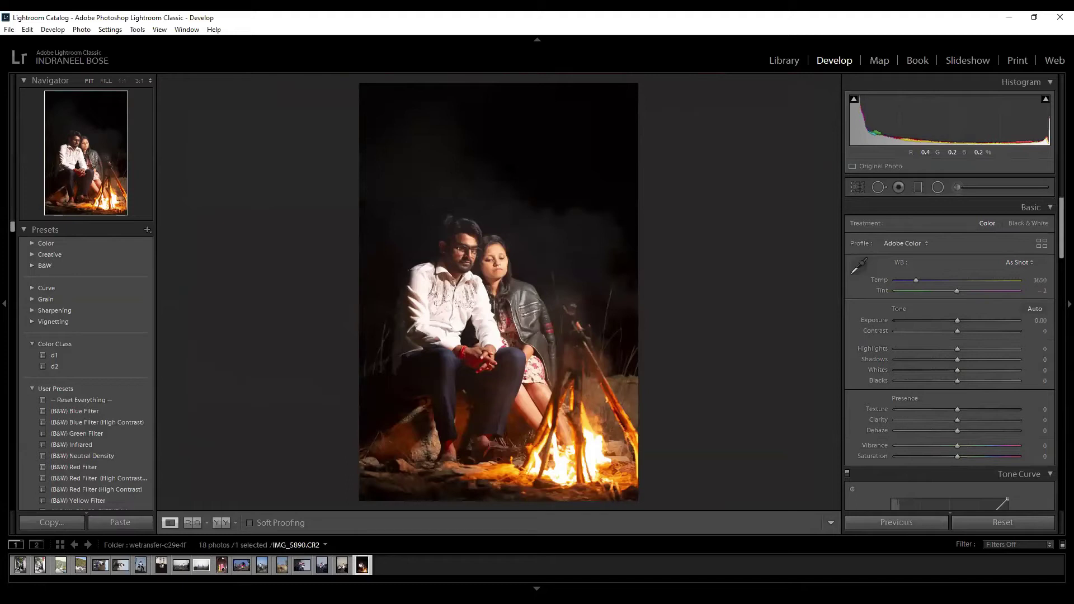
# Apply Auto tone to the campfire photo and inspect the couple's faces at 1:1.
pyautogui.click(1035, 309)
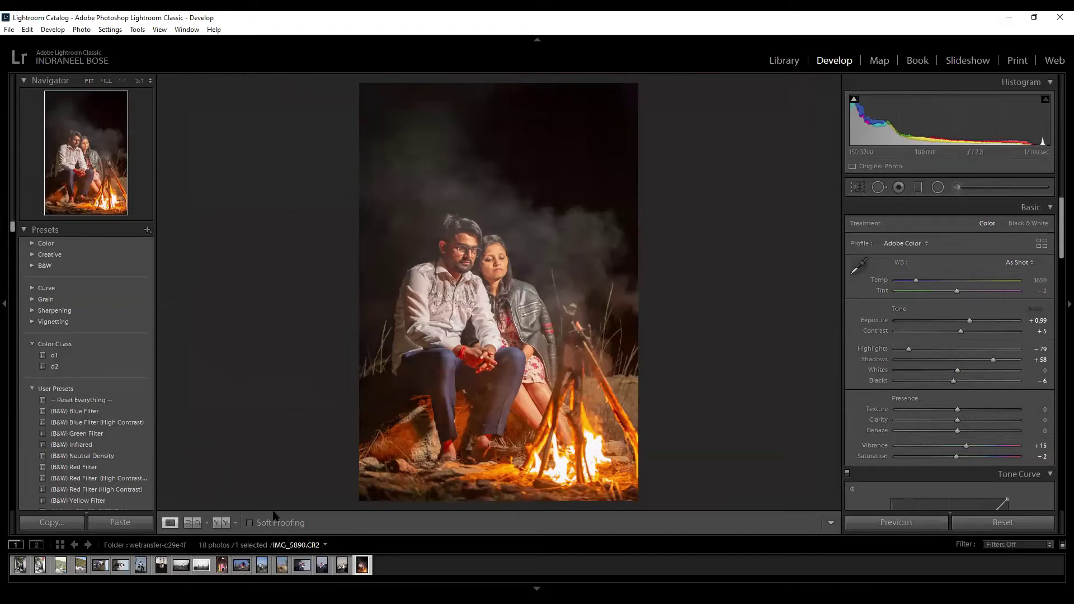
pyautogui.press('z')
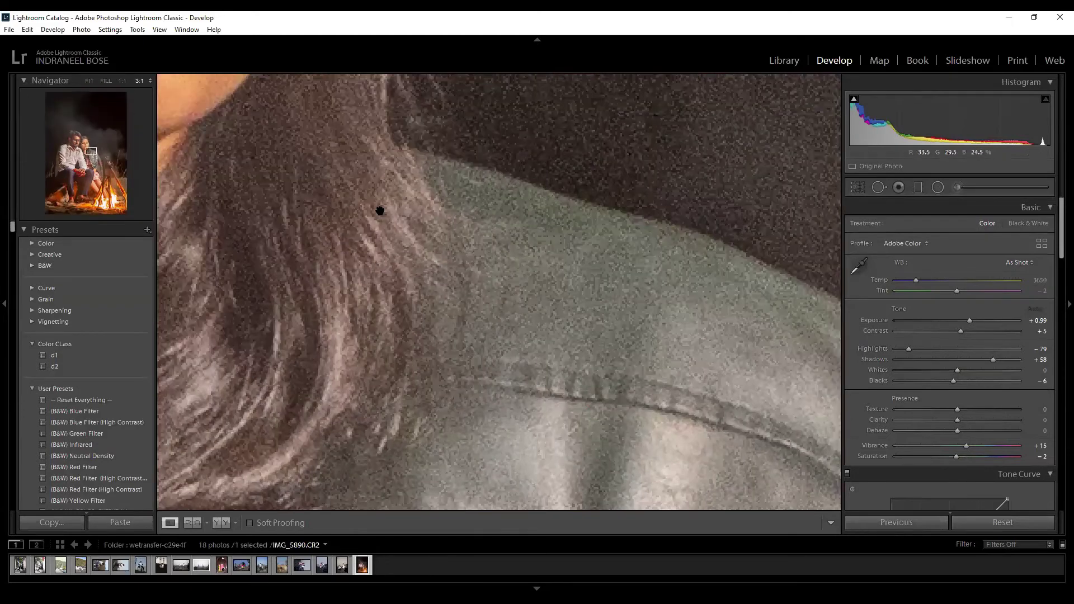
pyautogui.moveTo(336, 145); pyautogui.dragTo(717, 524)
pyautogui.hotkey('ctrl', '-')
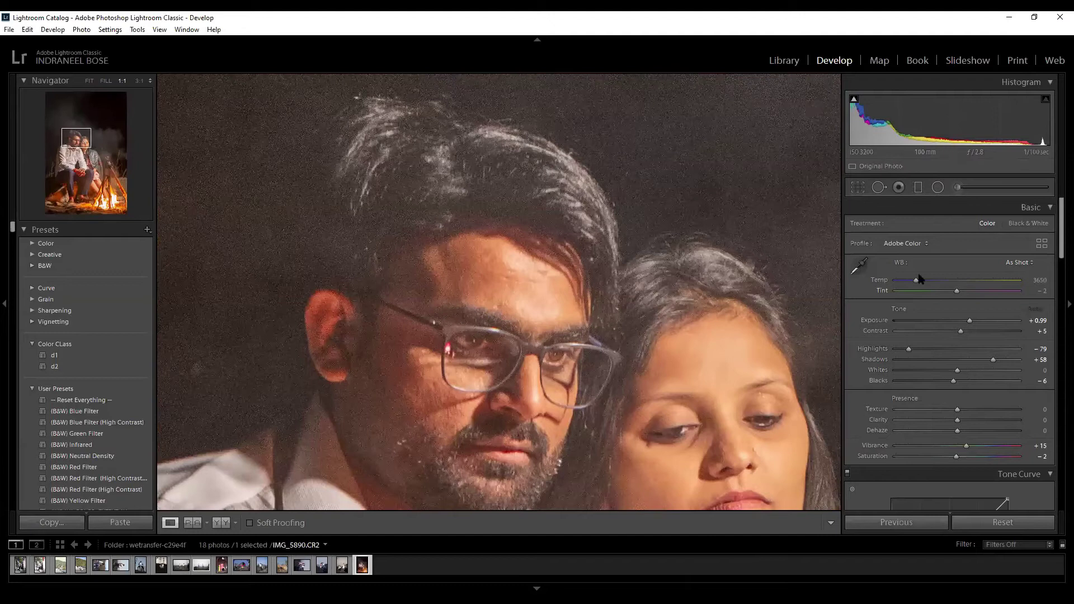
# Clear the Adjustment Brush effect and paint a mask over the tops of the man's and woman's hair with the overlay shown.
pyautogui.click(956, 188)
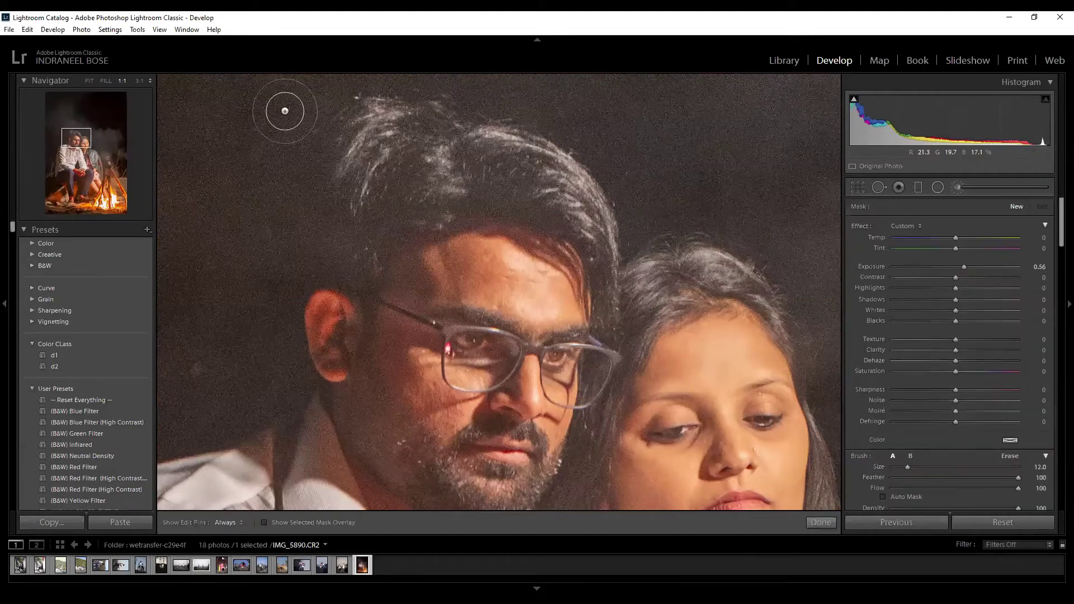
pyautogui.doubleClick(857, 226)
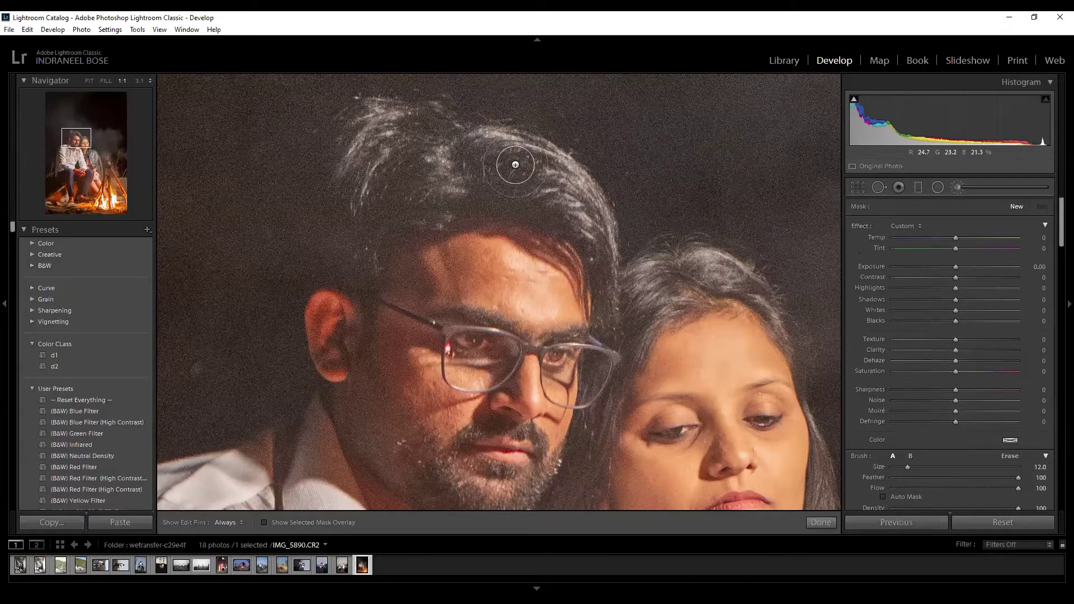
pyautogui.press('o')
pyautogui.moveTo(524, 159)
pyautogui.mouseDown()
pyautogui.moveTo(580, 204)
pyautogui.moveTo(600, 245)
pyautogui.moveTo(534, 161)
pyautogui.moveTo(489, 139)
pyautogui.moveTo(438, 157)
pyautogui.moveTo(448, 175)
pyautogui.moveTo(377, 152)
pyautogui.moveTo(355, 186)
pyautogui.moveTo(381, 135)
pyautogui.moveTo(465, 166)
pyautogui.mouseUp()
pyautogui.press('h')
pyautogui.moveTo(638, 280)
pyautogui.mouseDown()
pyautogui.moveTo(650, 304)
pyautogui.moveTo(678, 272)
pyautogui.moveTo(738, 282)
pyautogui.moveTo(657, 272)
pyautogui.moveTo(637, 293)
pyautogui.moveTo(677, 297)
pyautogui.moveTo(644, 329)
pyautogui.moveTo(657, 309)
pyautogui.moveTo(737, 283)
pyautogui.moveTo(704, 265)
pyautogui.mouseUp()
pyautogui.press('h')
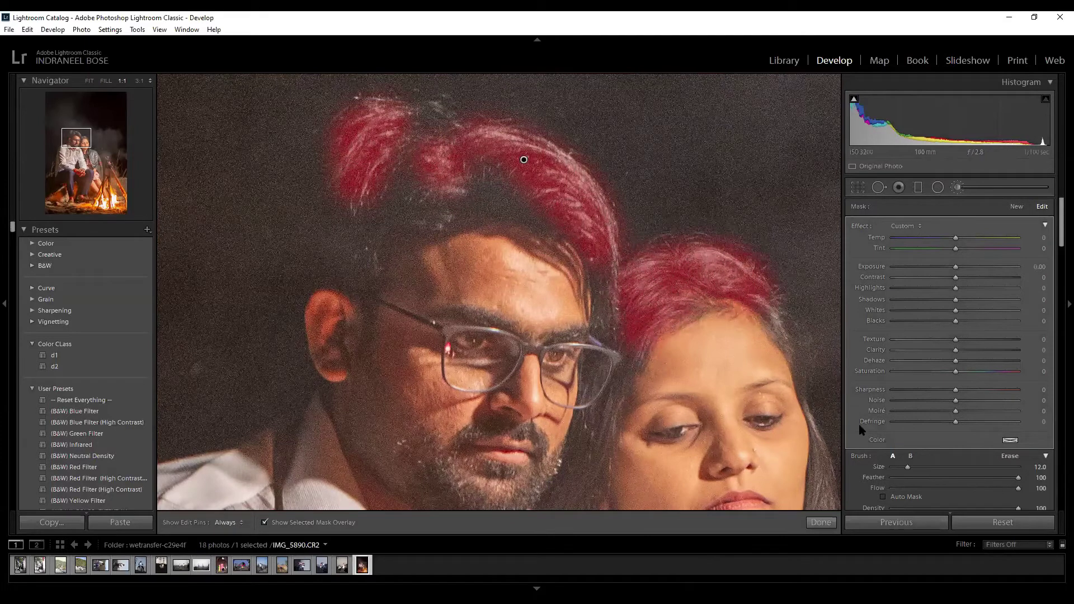
# Extend the brush mask down the woman's long hair and hide the mask overlay.
pyautogui.press('z')
pyautogui.press('h')
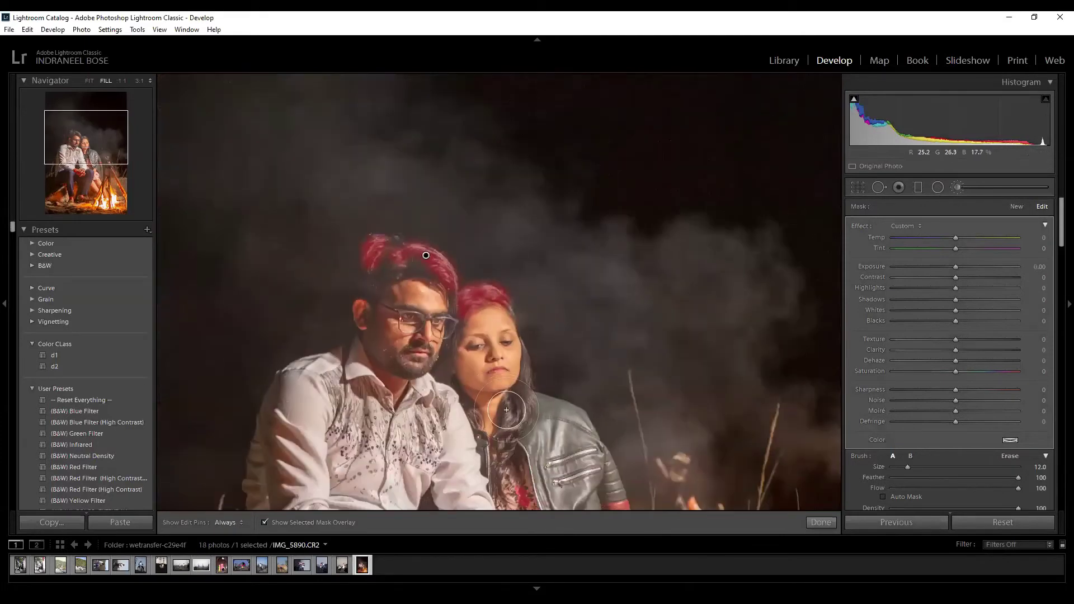
pyautogui.press('h')
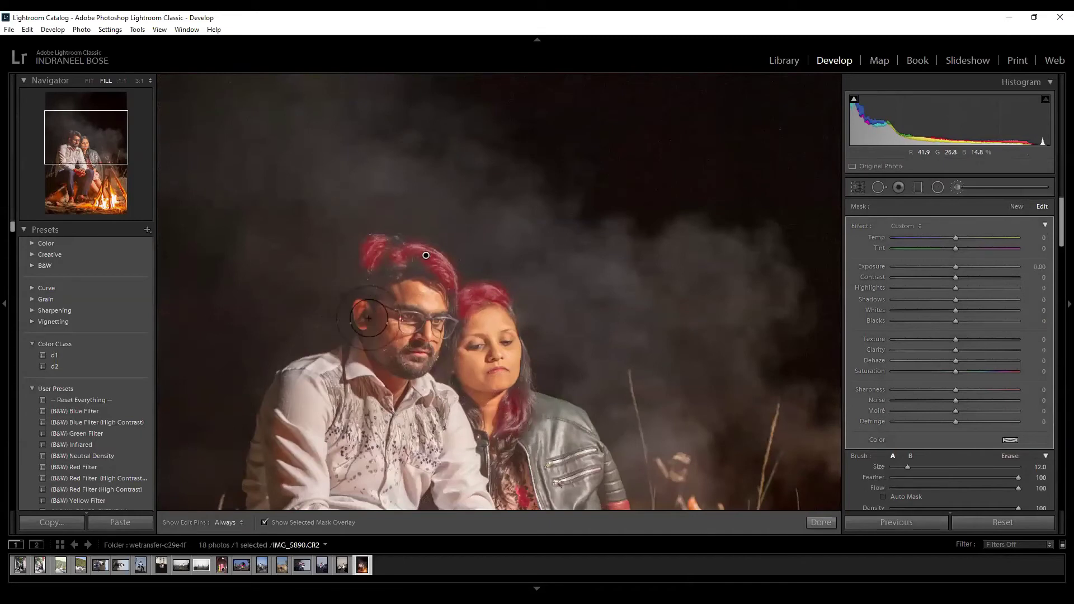
pyautogui.press('o')
# Darken the masked hair with Exposure -0.70, Shadows 8 and Blacks -2, and finish the brush adjustment.
pyautogui.moveTo(957, 271); pyautogui.dragTo(944, 270)
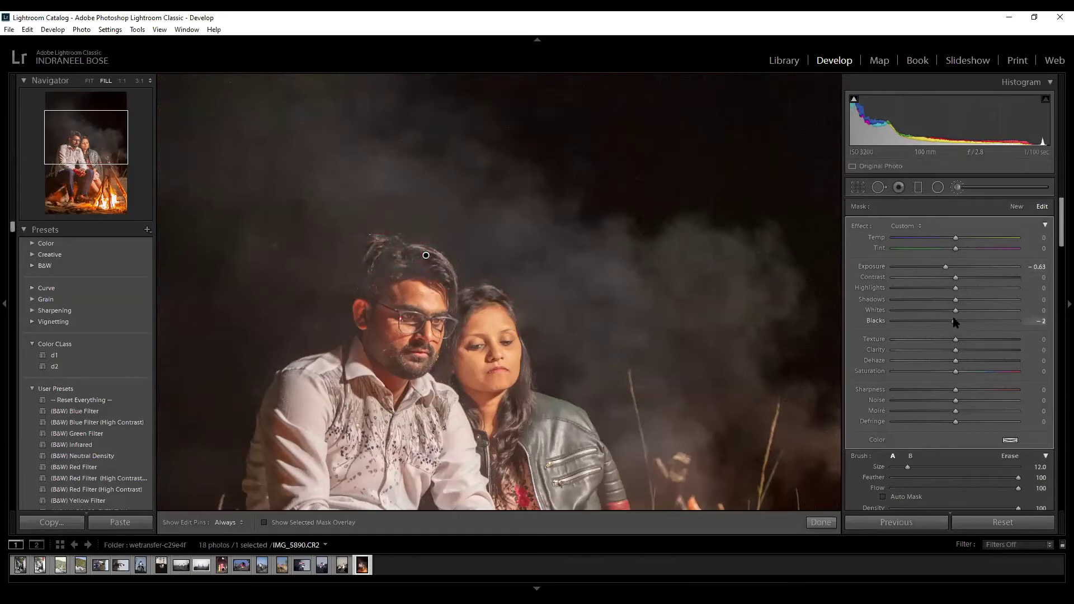
pyautogui.moveTo(944, 298); pyautogui.dragTo(958, 297)
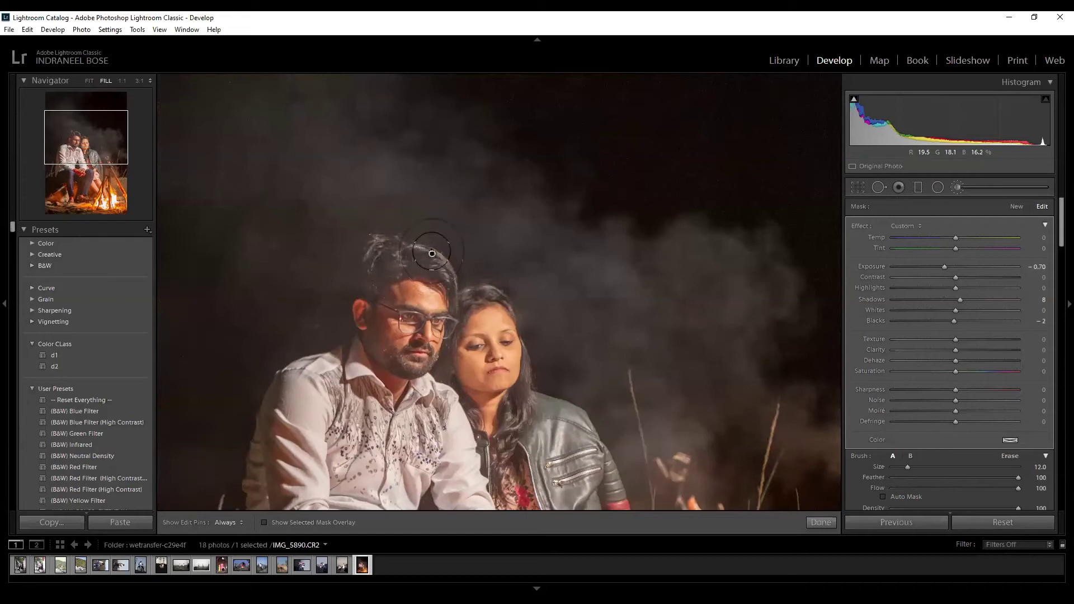
pyautogui.click(822, 524)
pyautogui.press('z')
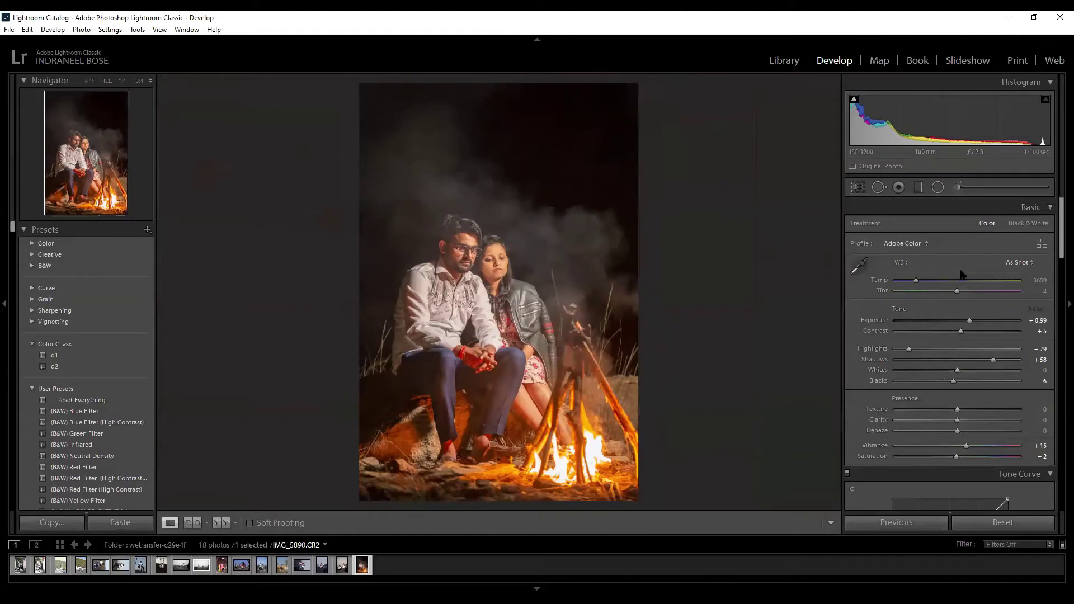
# Cool the white balance to Temp 2409 and tint the Split Toning highlights with hue 59 and saturation 64.
pyautogui.moveTo(915, 285); pyautogui.dragTo(902, 284)
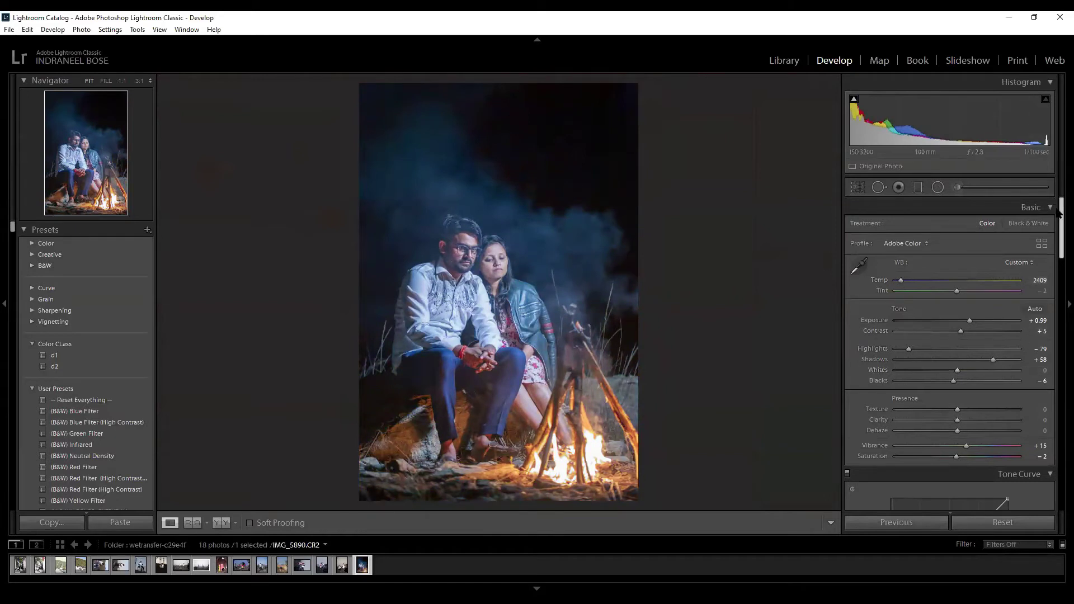
pyautogui.moveTo(1058, 221); pyautogui.dragTo(1059, 289)
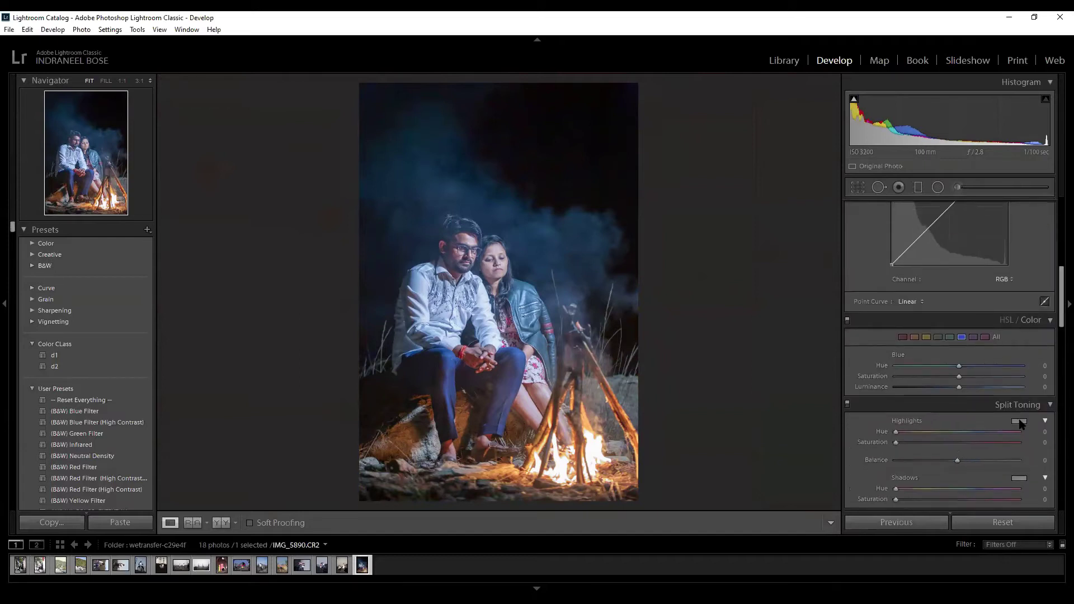
pyautogui.click(1020, 422)
pyautogui.moveTo(827, 455); pyautogui.dragTo(824, 436)
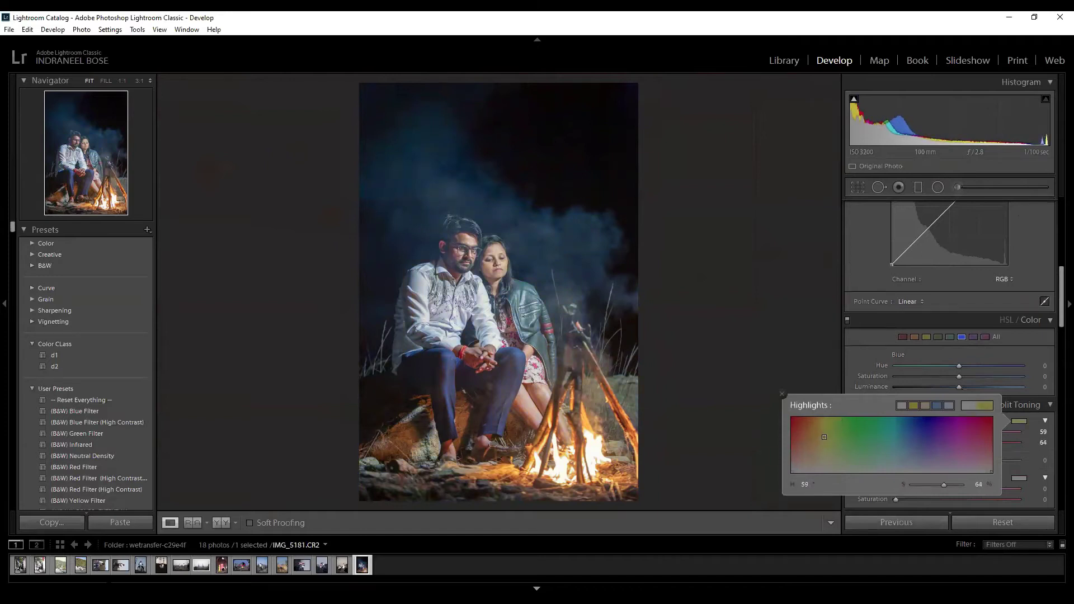
# Show before and after side by side and set Vibrance to +64, Dehaze to +15 and Blacks to +34.
pyautogui.click(223, 523)
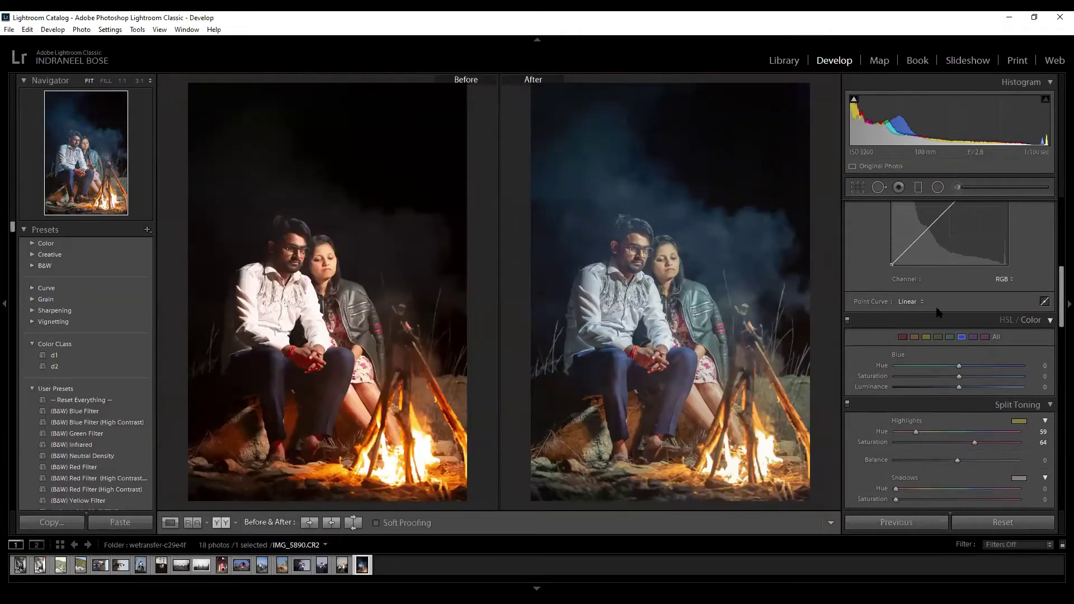
pyautogui.scroll(3, 968, 314)
pyautogui.moveTo(965, 266)
pyautogui.mouseDown()
pyautogui.moveTo(998, 267)
pyautogui.moveTo(966, 247)
pyautogui.mouseUp()
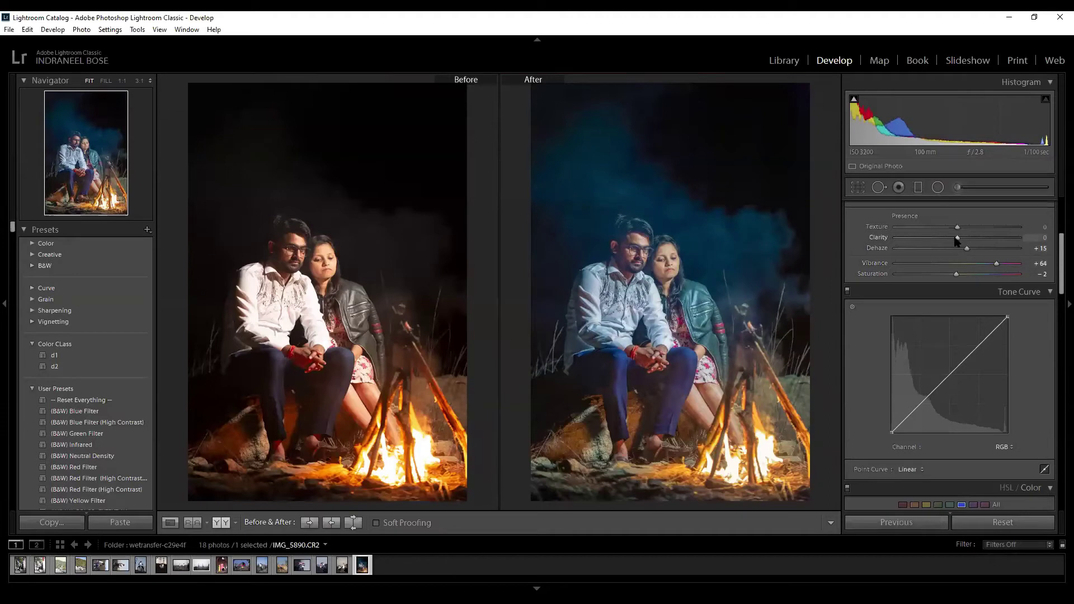
pyautogui.scroll(3, 965, 252)
pyautogui.moveTo(958, 283); pyautogui.dragTo(983, 285)
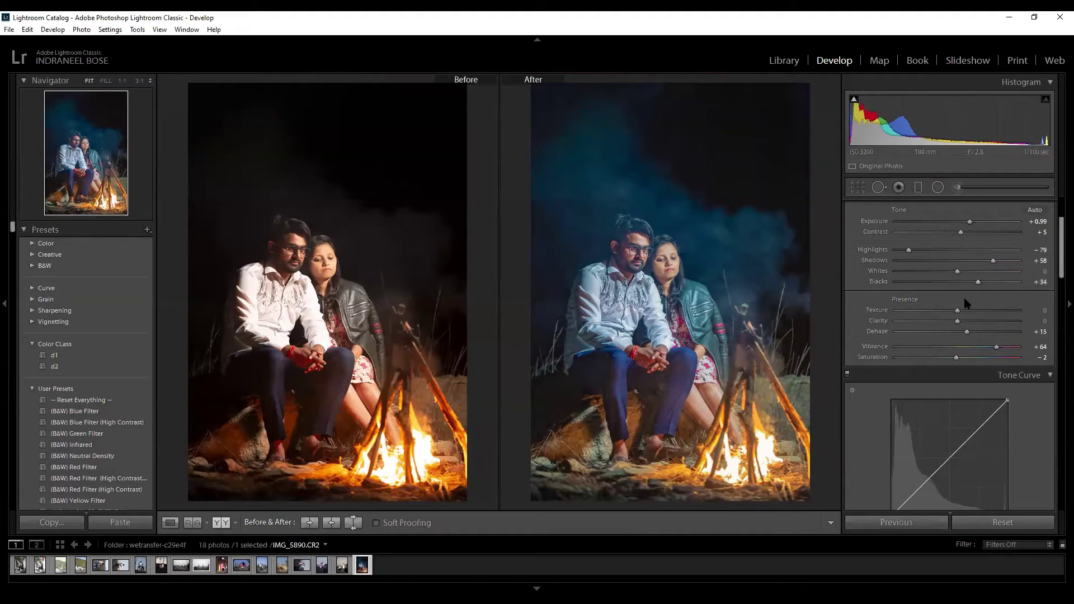
# Draw a Radial Filter around the seated couple and move it down so it also covers their legs and the fire.
pyautogui.click(938, 187)
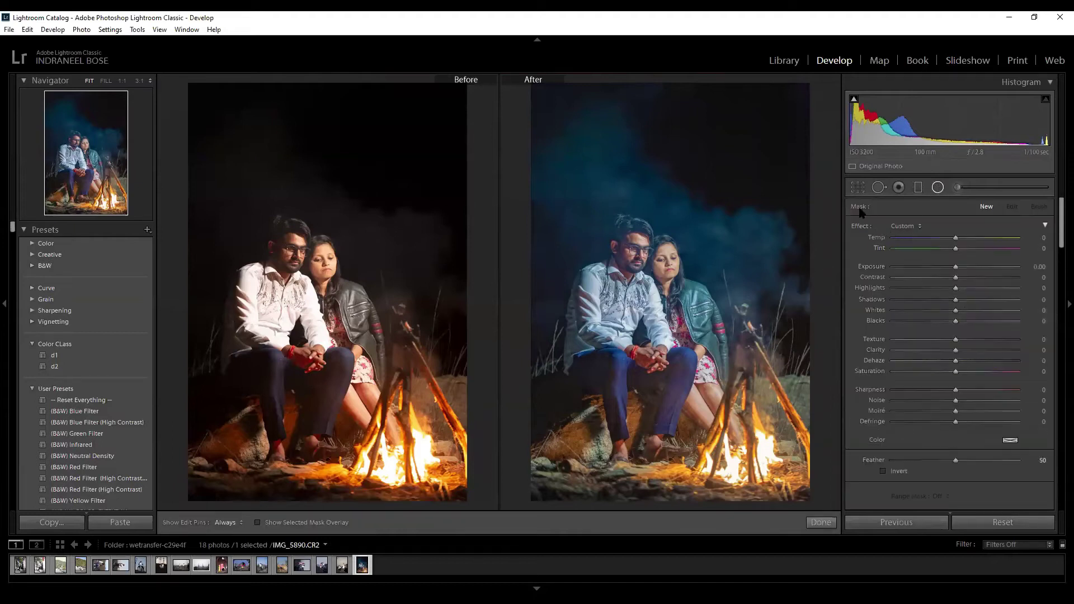
pyautogui.moveTo(658, 283); pyautogui.dragTo(791, 428)
pyautogui.moveTo(658, 283); pyautogui.dragTo(669, 340)
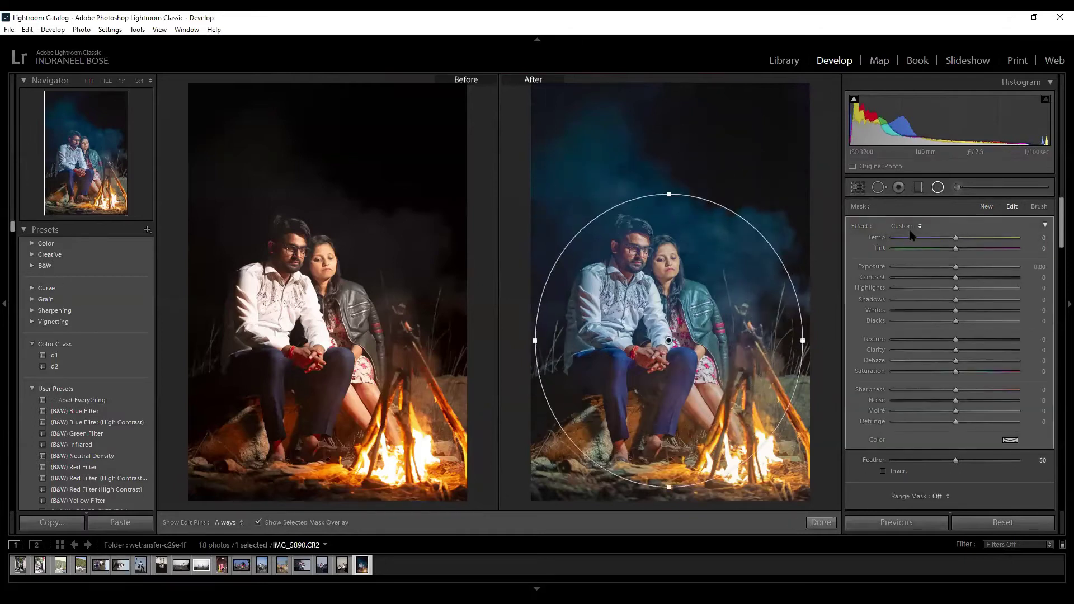
# Warm the area outside the ellipse by setting the radial filter's Temp to 35, with the mask overlay hidden.
pyautogui.moveTo(956, 237); pyautogui.dragTo(991, 239)
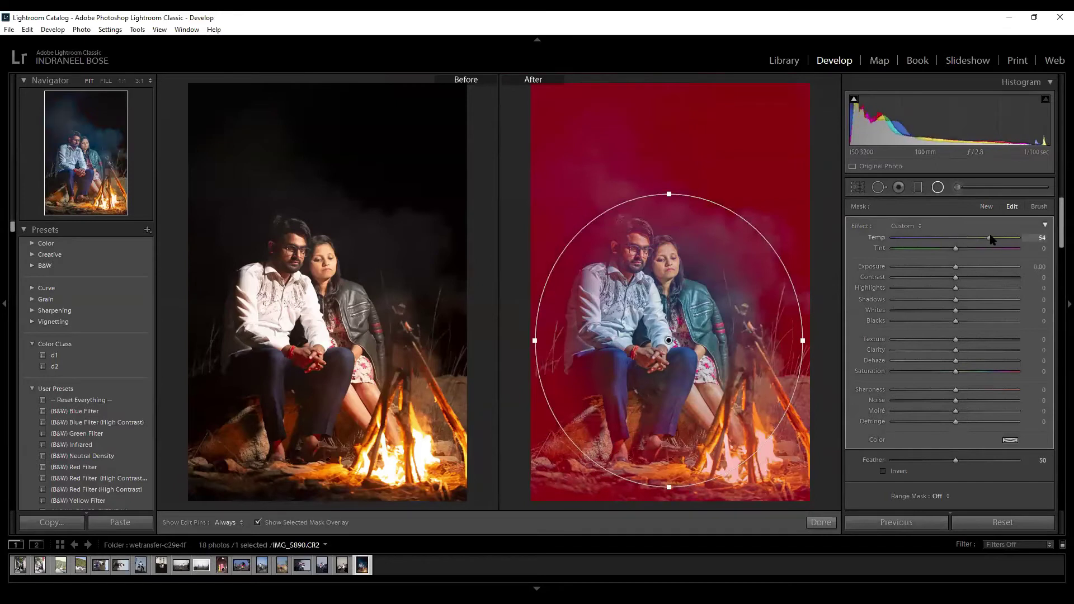
pyautogui.press('o')
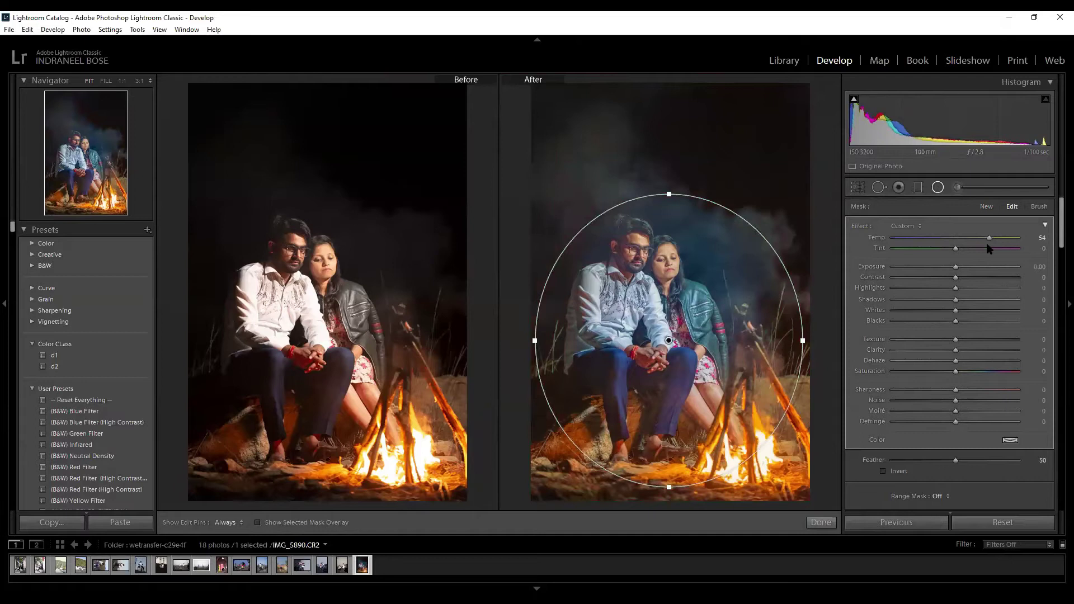
pyautogui.moveTo(989, 238)
pyautogui.mouseDown()
pyautogui.moveTo(892, 238)
pyautogui.moveTo(979, 252)
pyautogui.mouseUp()
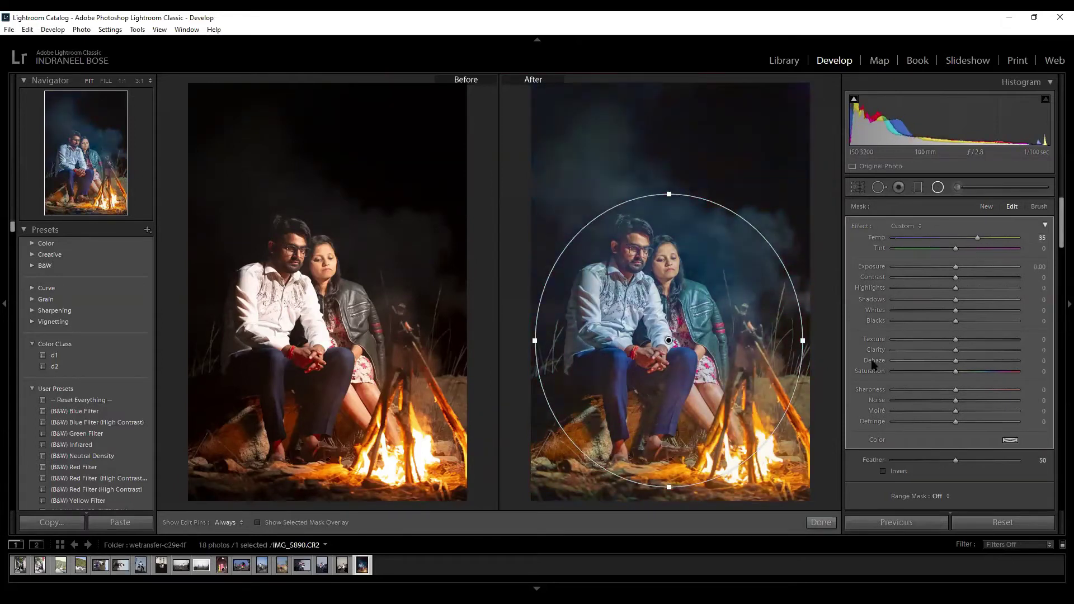
pyautogui.press('0')
pyautogui.press('0')
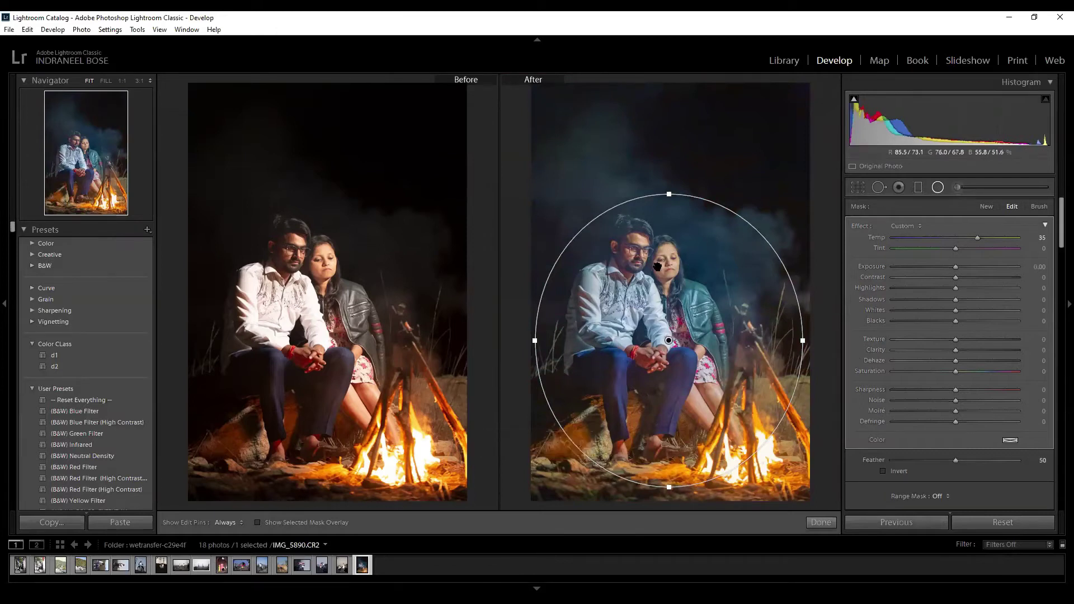
# Show the mask overlay, set the radial filter's Feather to 47, stretch the ellipse taller and move it up over the couple.
pyautogui.press('o')
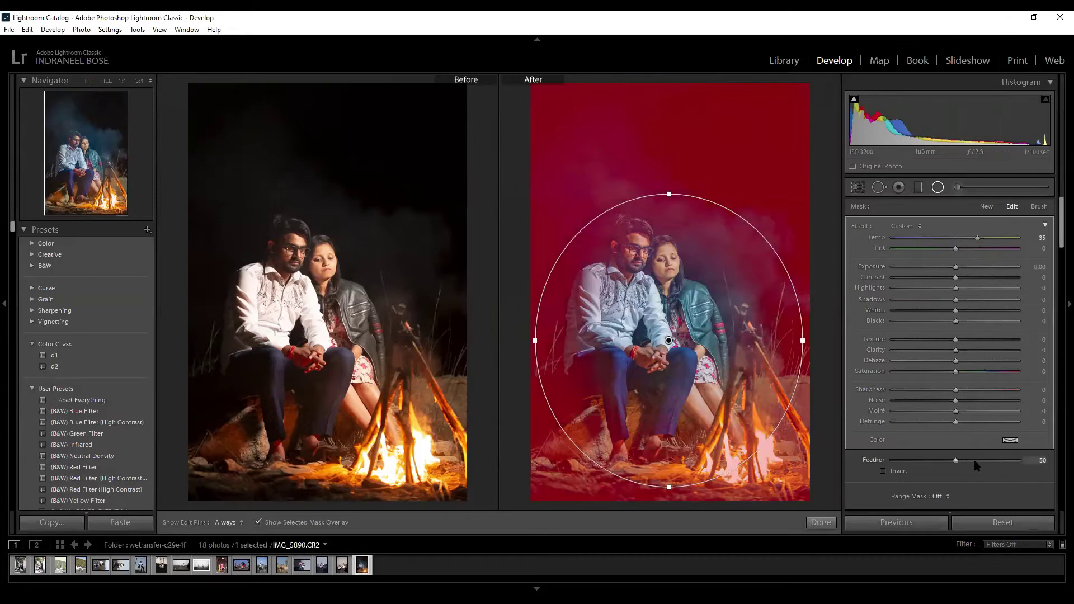
pyautogui.moveTo(967, 464); pyautogui.dragTo(953, 464)
pyautogui.moveTo(669, 194); pyautogui.dragTo(660, 138)
pyautogui.moveTo(674, 280); pyautogui.dragTo(662, 247)
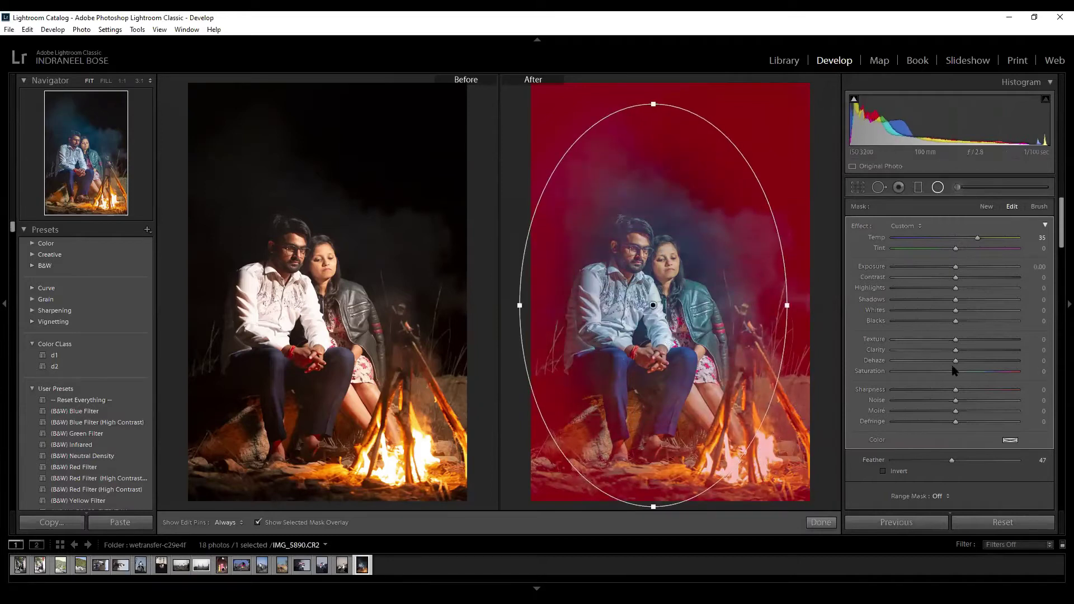
# Hide the overlay, set the radial filter's Temp to 1 and Exposure to -0.95, and finish the filter.
pyautogui.press('o')
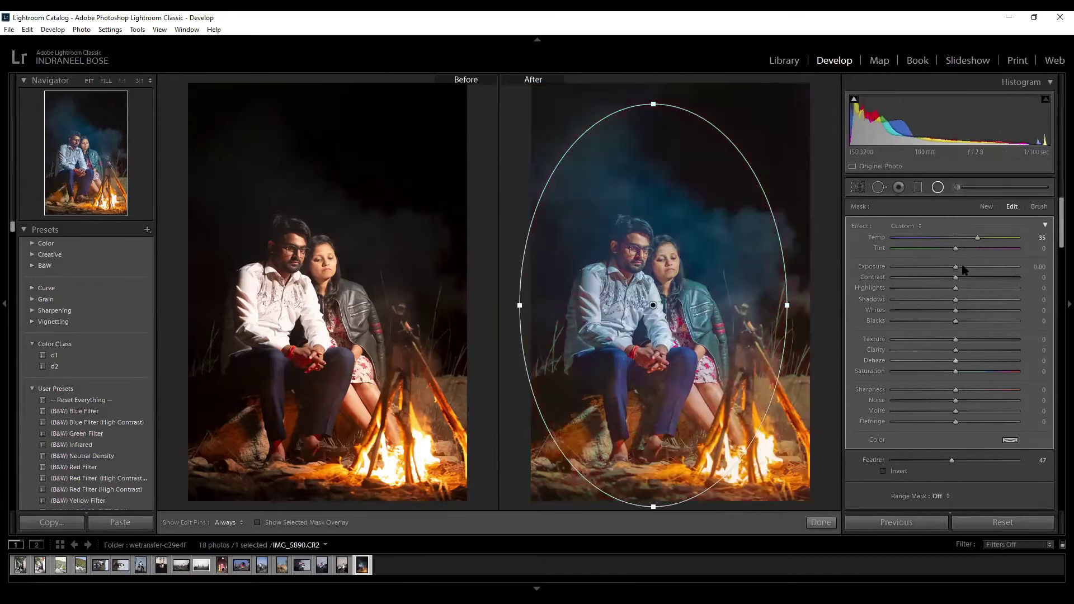
pyautogui.moveTo(977, 237); pyautogui.dragTo(941, 269)
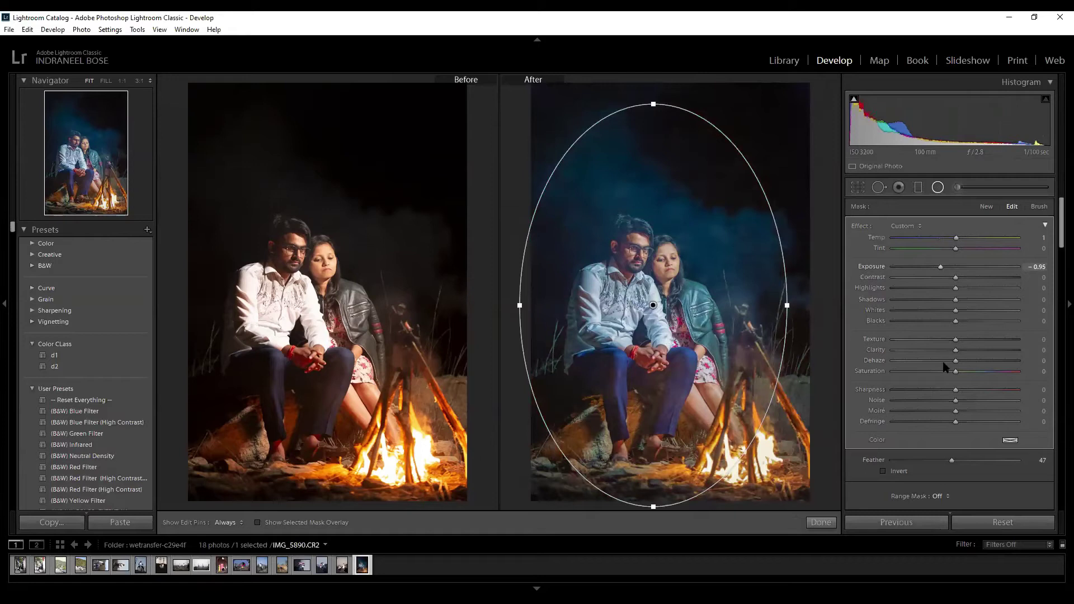
pyautogui.click(820, 523)
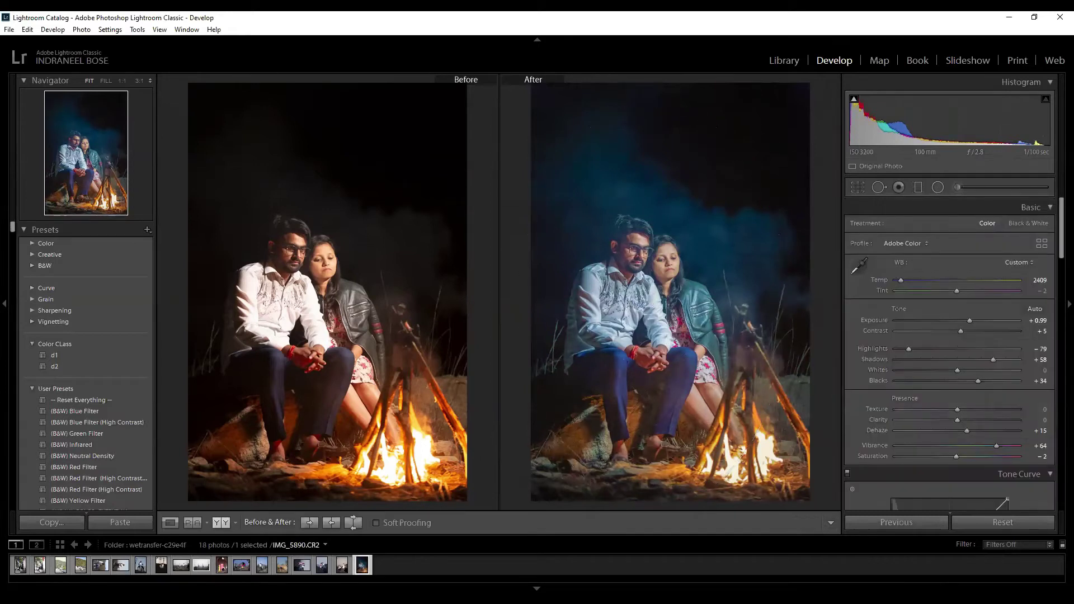
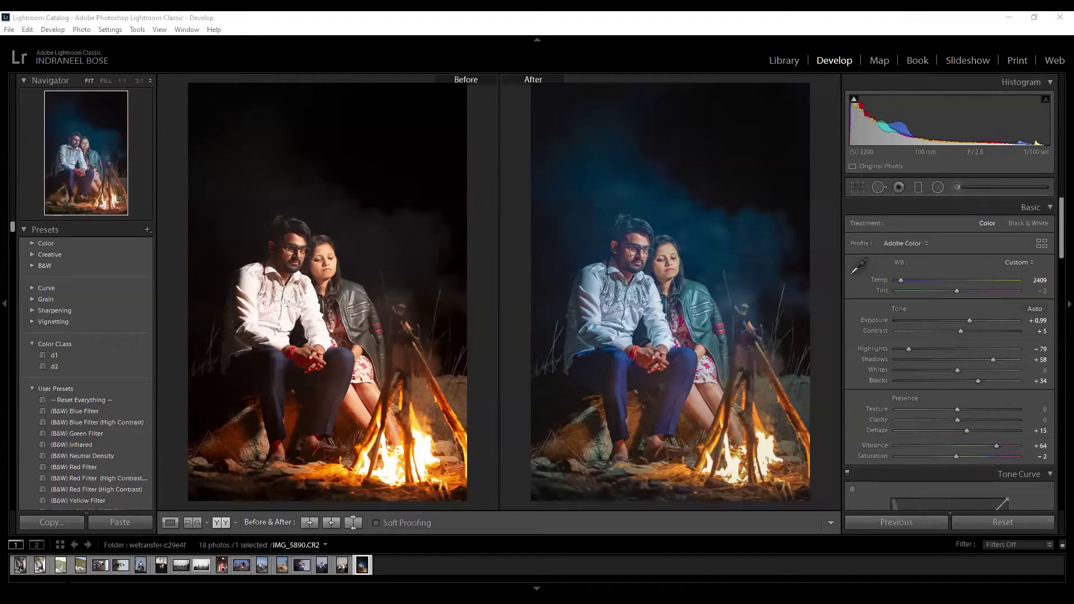
# Browse the other photos and open IMG_5756.CR2, the couple leaning on the roadside posts, in the single-image Loupe view.
pyautogui.click(39, 565)
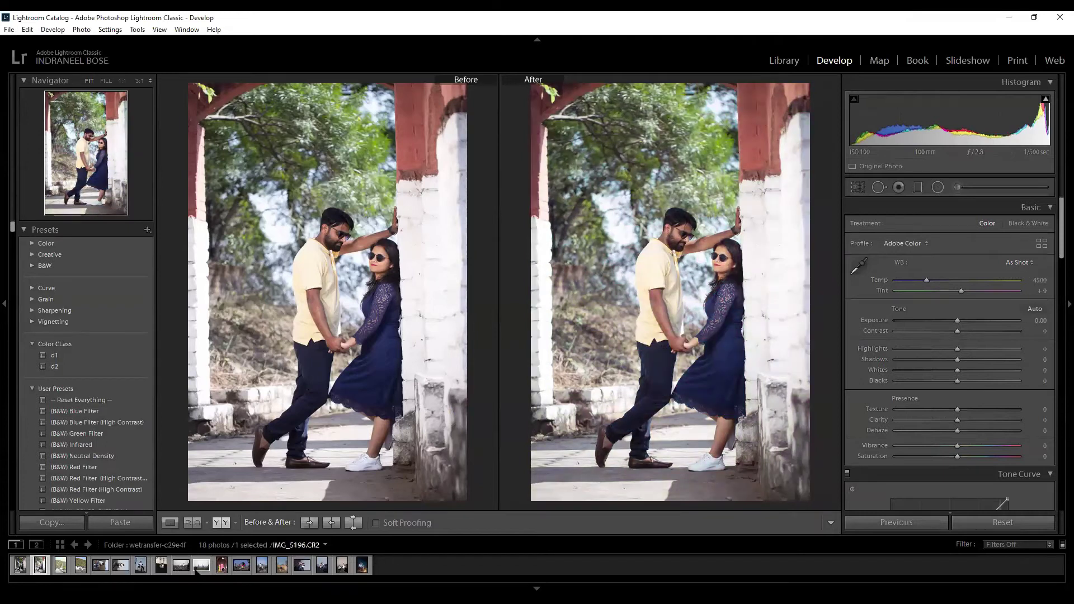
pyautogui.click(189, 567)
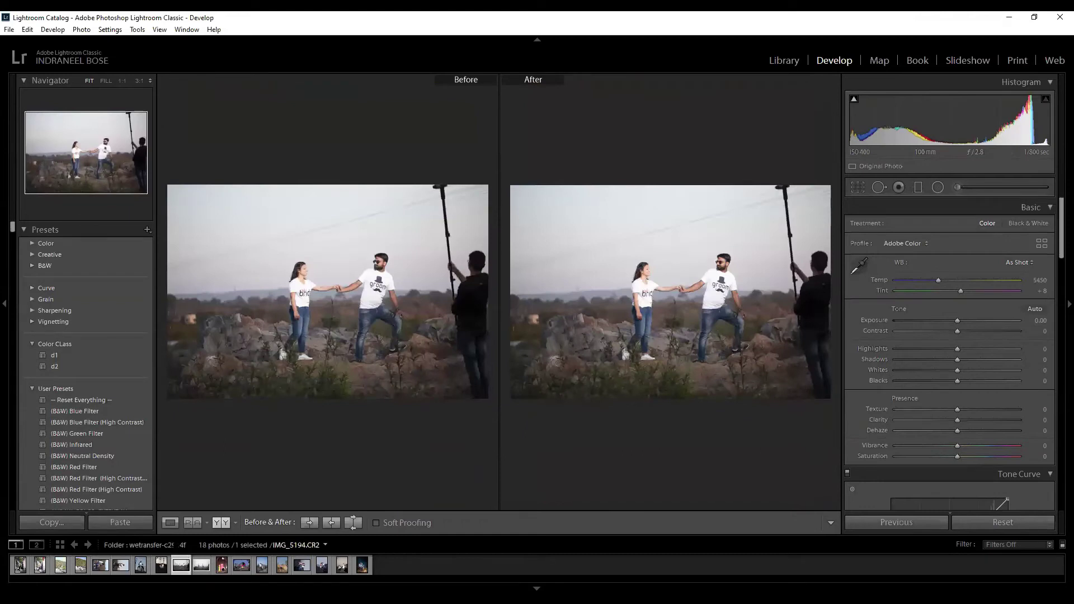
pyautogui.click(170, 523)
pyautogui.press('Right')
pyautogui.press('Right')
pyautogui.press('Right')
pyautogui.press('Right')
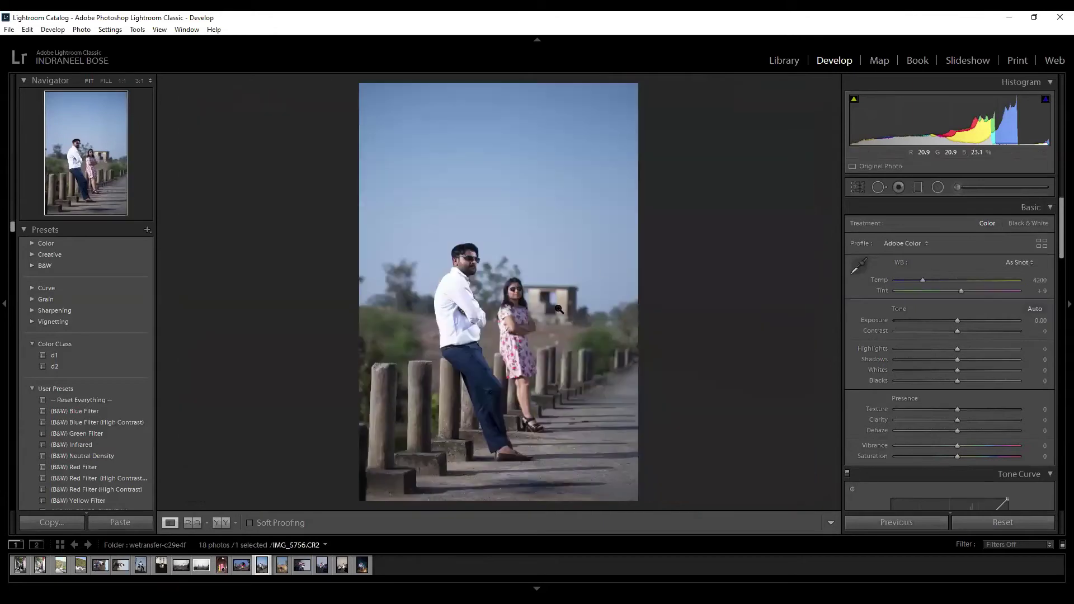
# Apply Auto tone to the photo and show it in the side-by-side Before/After comparison at full-image fit.
pyautogui.click(1035, 310)
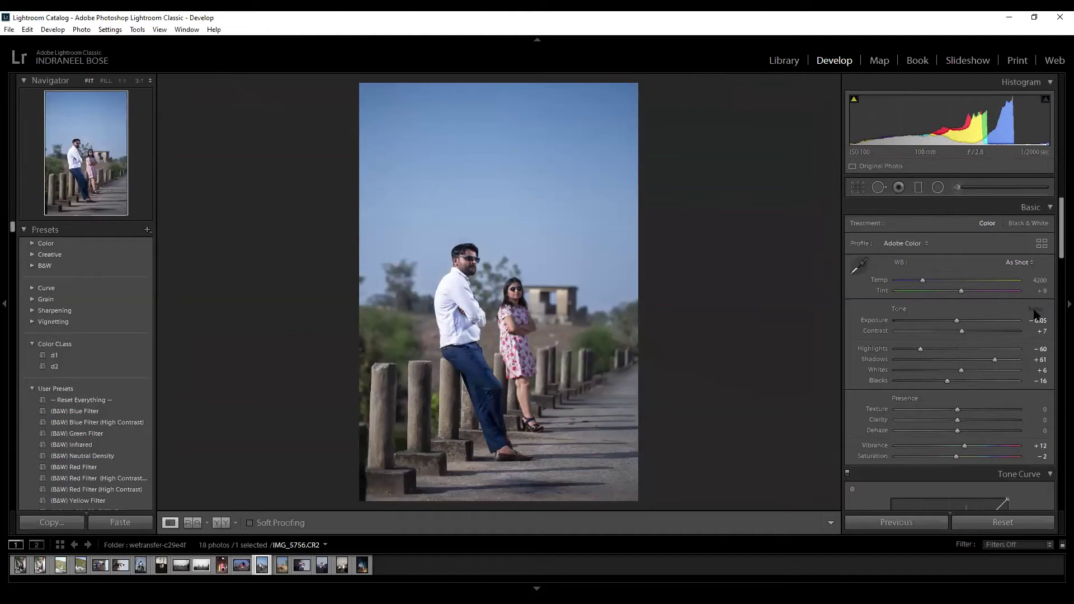
pyautogui.hotkey('ctrl', '=')
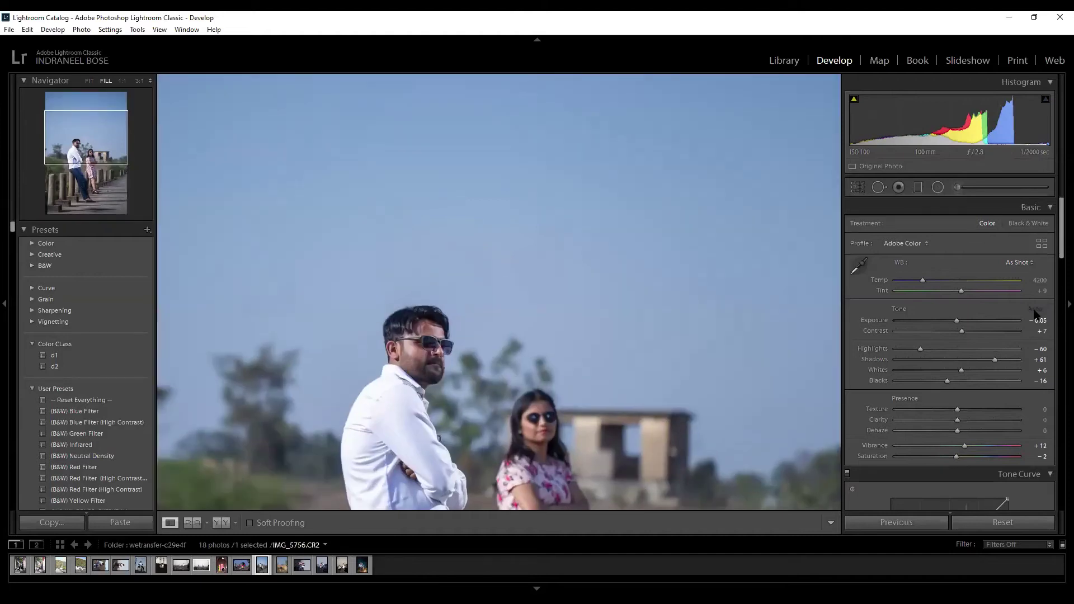
pyautogui.hotkey('ctrl', '-')
pyautogui.click(221, 523)
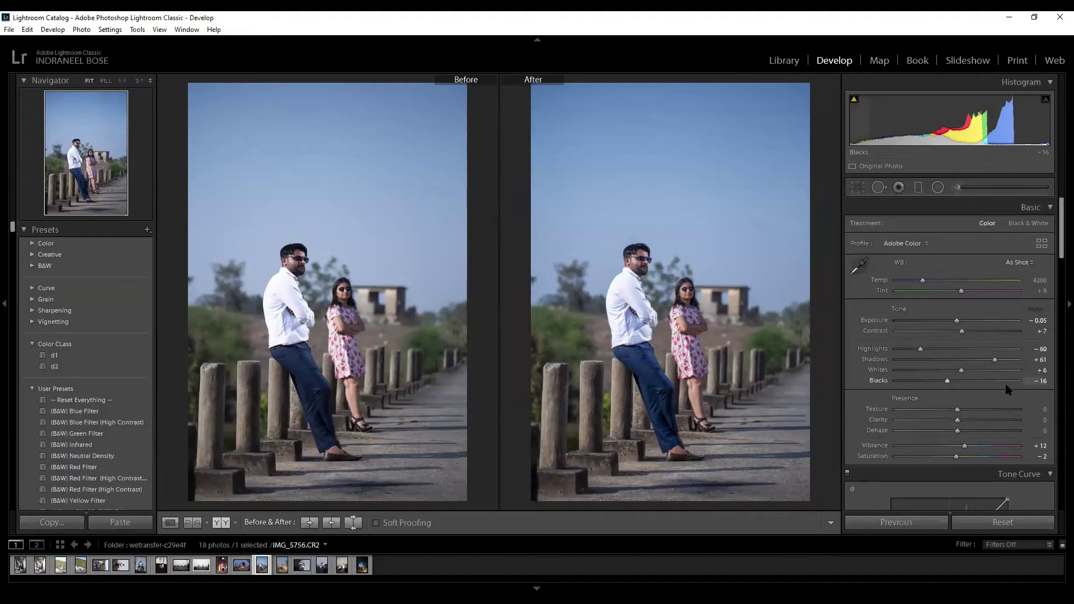
# Tint the highlights yellow-green with Split Toning, using Hue 69 and Saturation 54.
pyautogui.moveTo(1058, 215); pyautogui.dragTo(1058, 274)
pyautogui.scroll(5, 1017, 310)
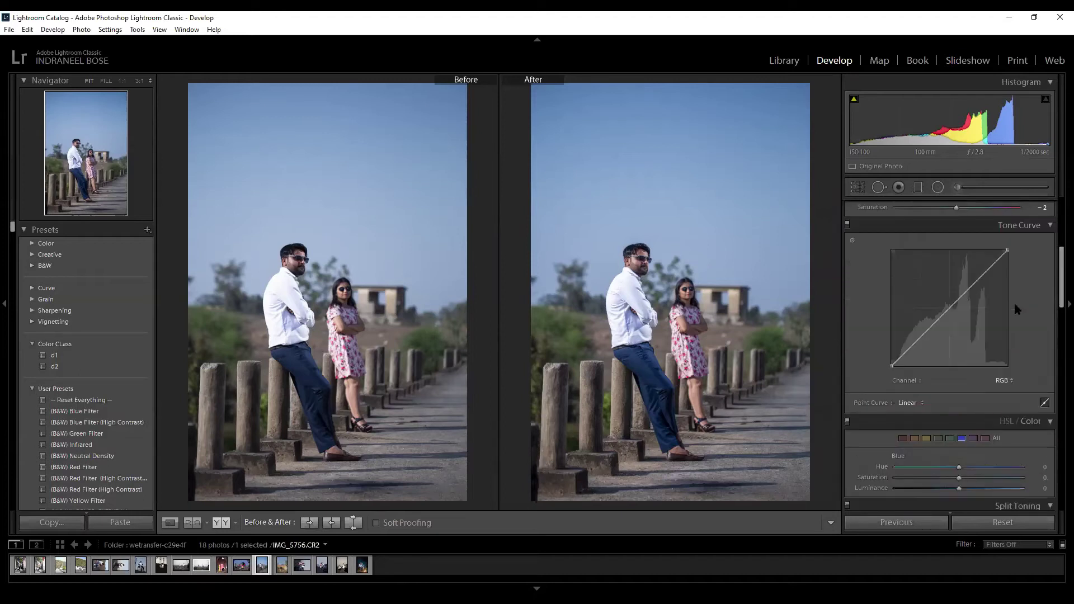
pyautogui.click(1017, 309)
pyautogui.scroll(-3, 1016, 308)
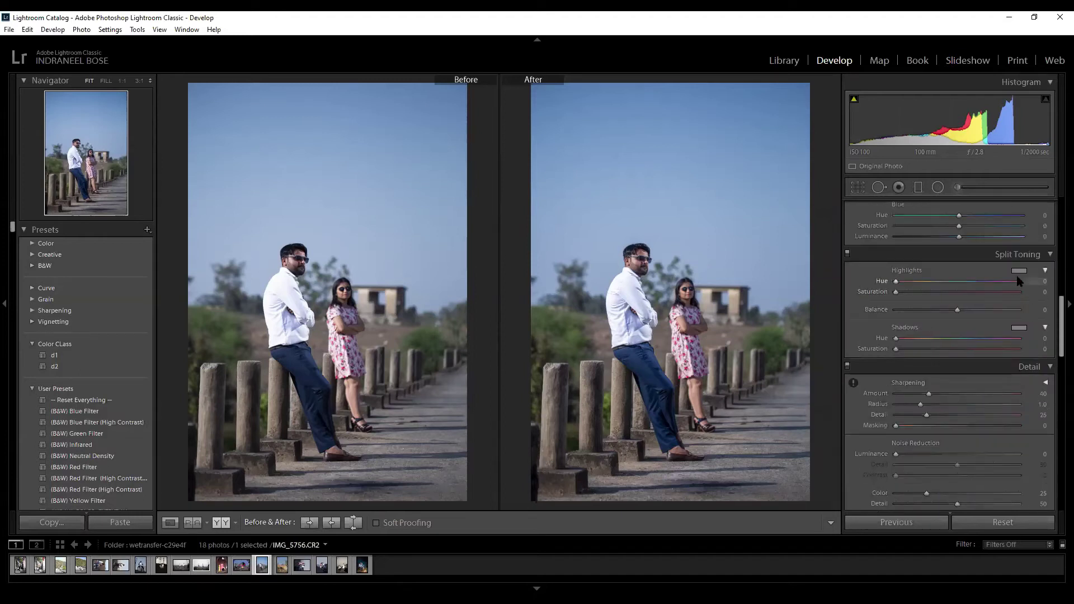
pyautogui.click(1020, 271)
pyautogui.moveTo(835, 294)
pyautogui.mouseDown()
pyautogui.moveTo(828, 302)
pyautogui.moveTo(829, 293)
pyautogui.mouseUp()
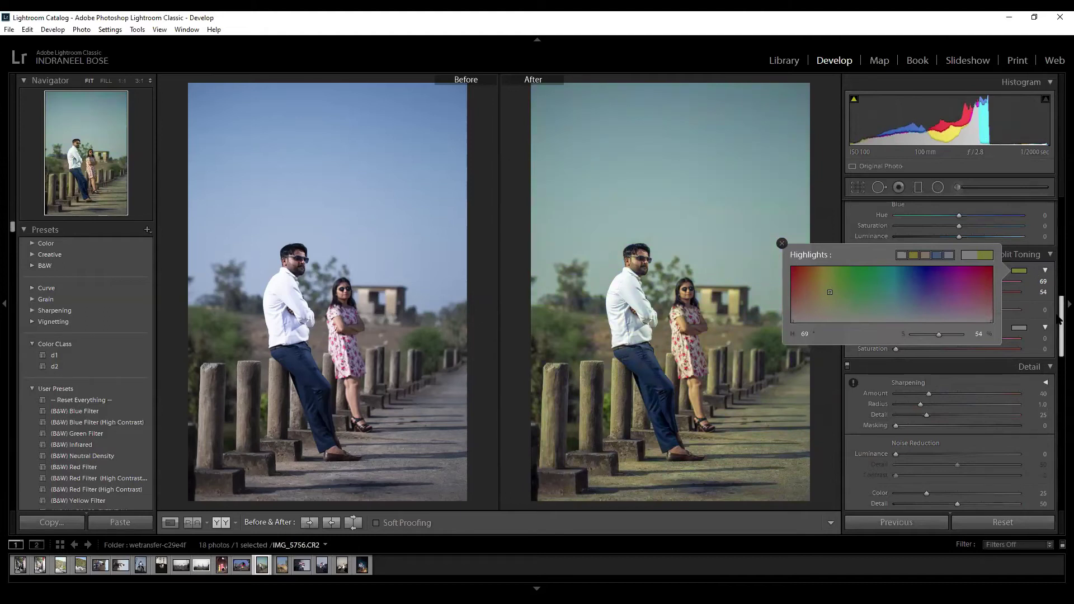
# Set the Split Toning shadows to a muted blue with hue 232 and saturation 12.
pyautogui.scroll(1, 1059, 318)
pyautogui.click(1019, 367)
pyautogui.moveTo(920, 407); pyautogui.dragTo(767, 125)
pyautogui.click(767, 125)
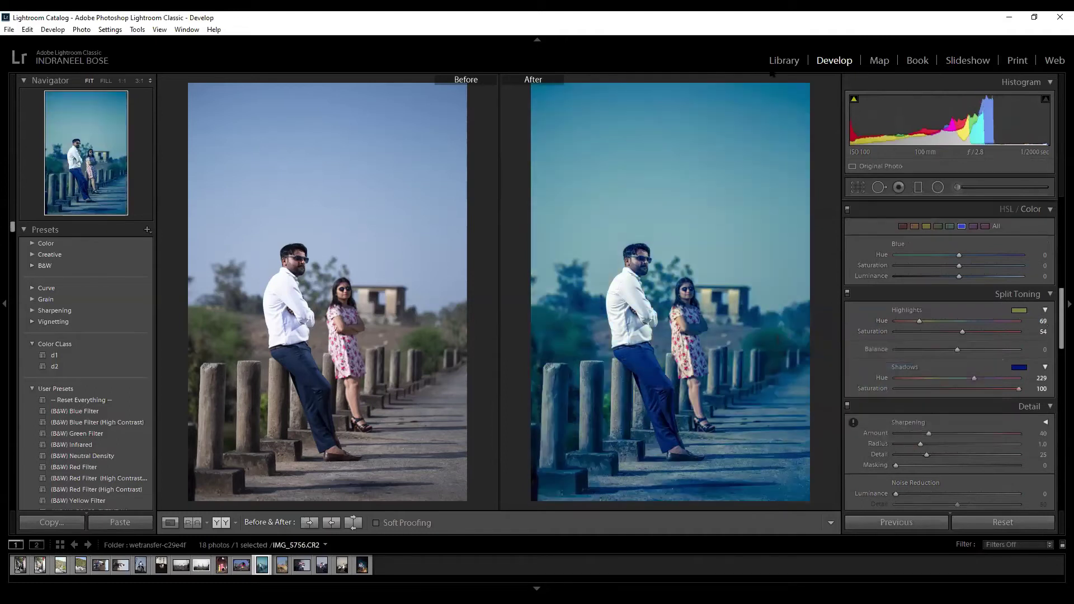
pyautogui.click(1020, 368)
pyautogui.moveTo(907, 392); pyautogui.dragTo(922, 412)
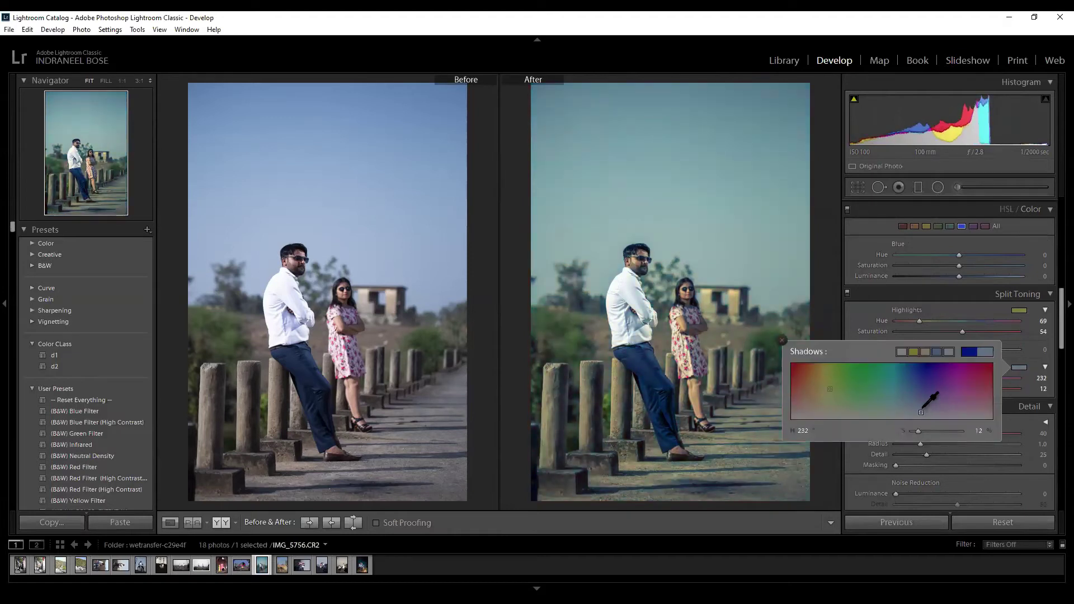
pyautogui.click(978, 284)
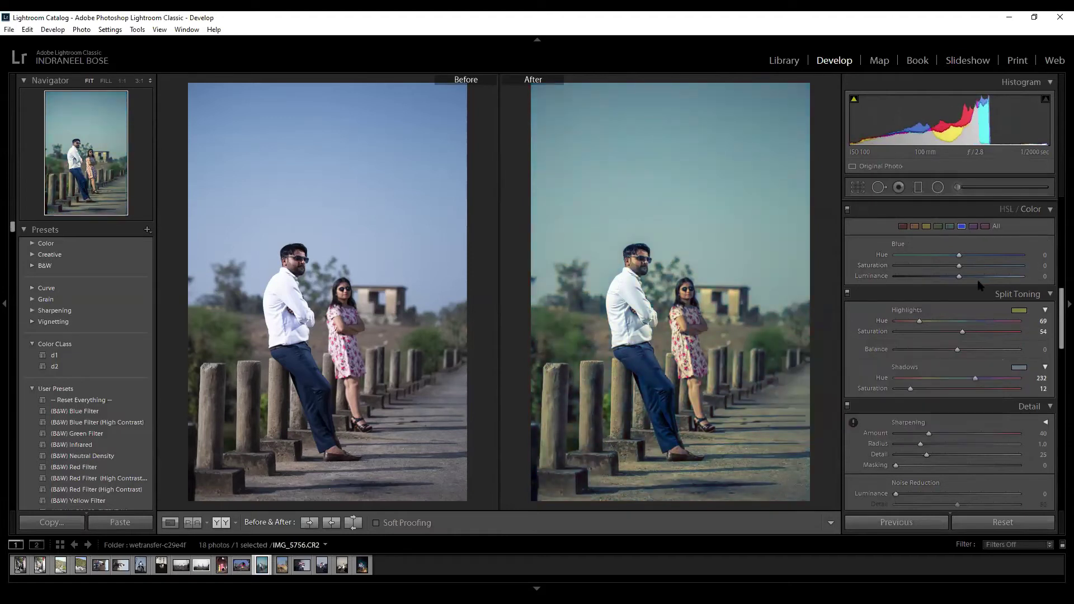
# Set Dehaze to +34, Blacks to +50 and Exposure to +0.36 for the bridge photo.
pyautogui.scroll(5, 978, 281)
pyautogui.scroll(3, 974, 288)
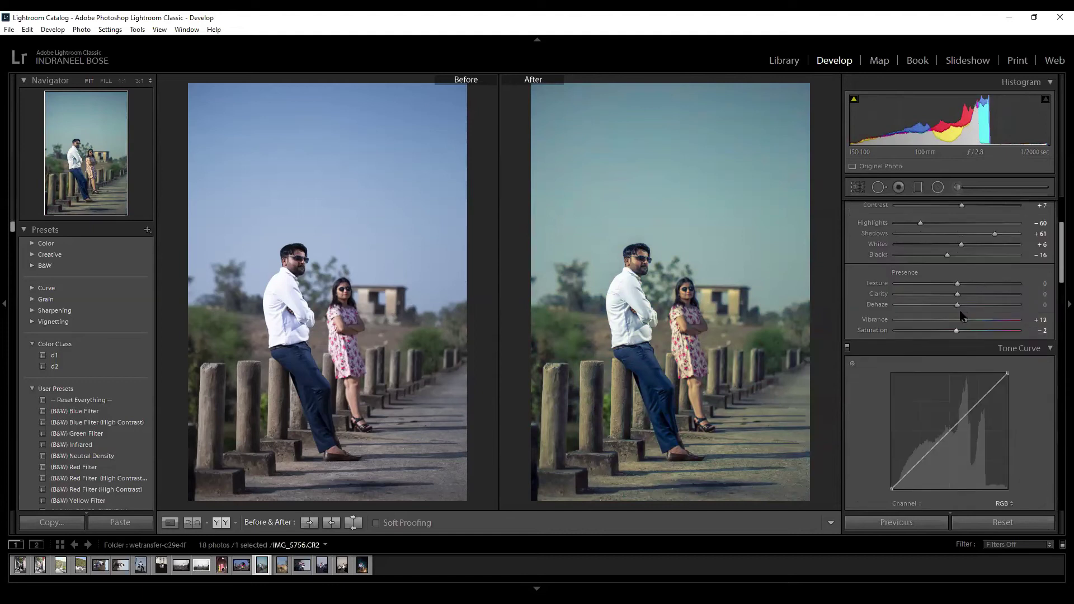
pyautogui.scroll(2, 968, 305)
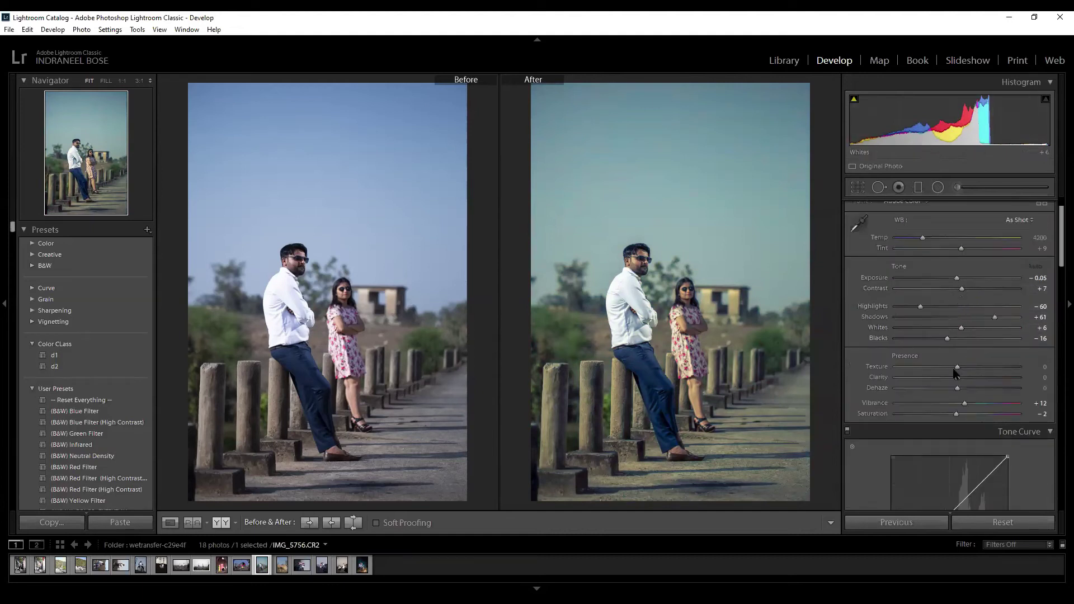
pyautogui.moveTo(957, 388); pyautogui.dragTo(979, 388)
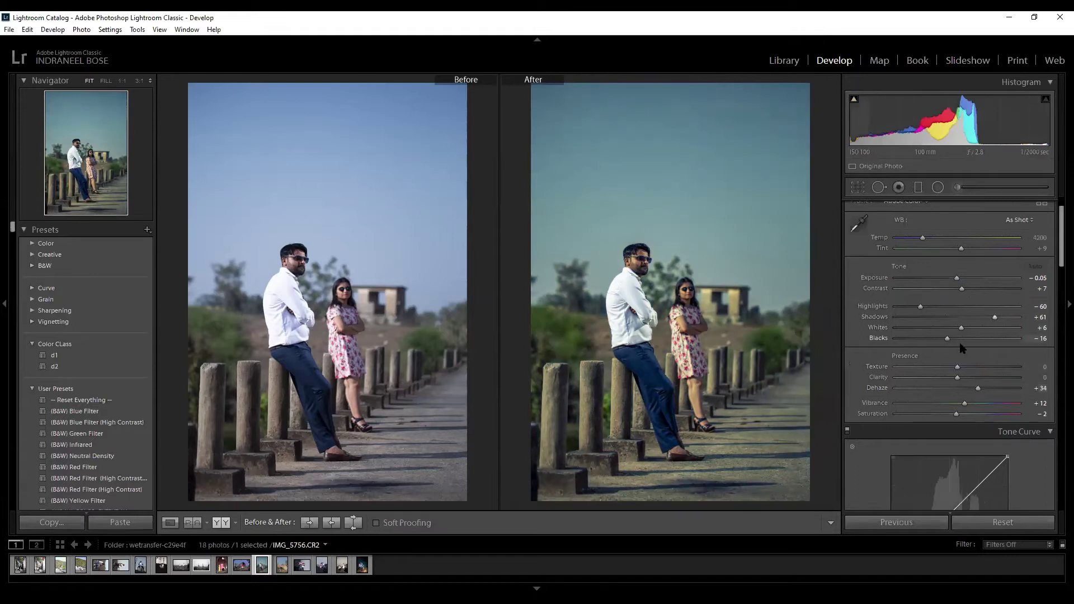
pyautogui.moveTo(948, 339); pyautogui.dragTo(988, 342)
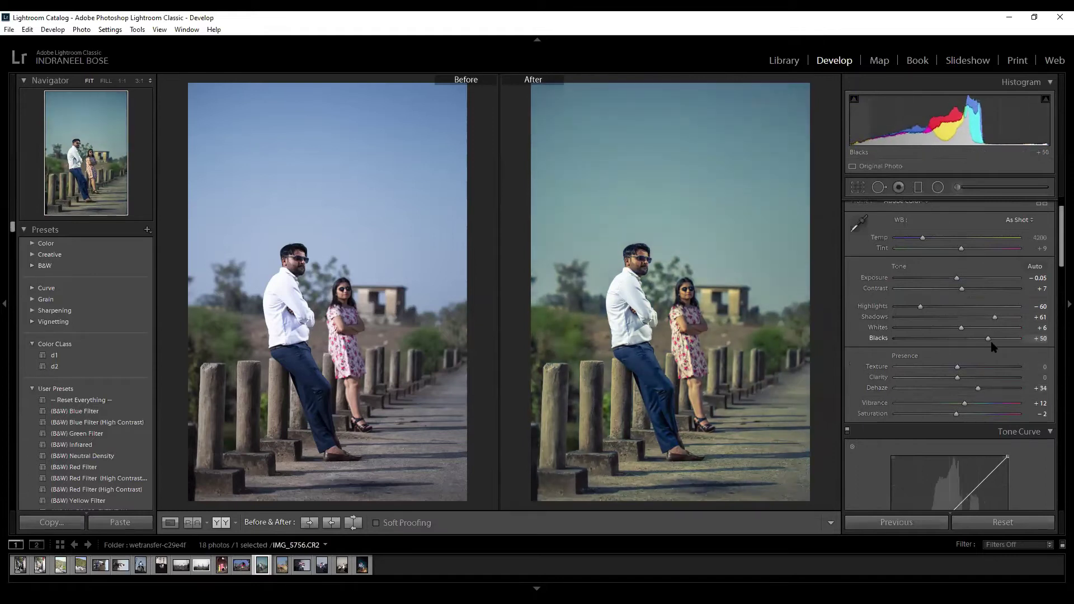
pyautogui.moveTo(957, 278); pyautogui.dragTo(961, 278)
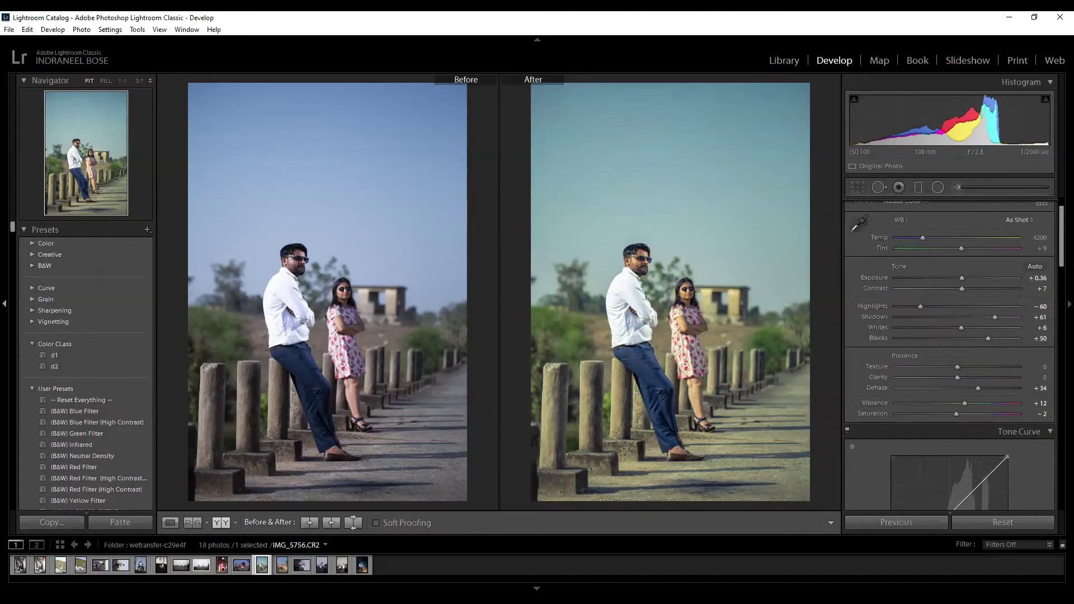
# Copy the develop settings of the edited bridge photo IMG_5756.CR2.
pyautogui.click(282, 566)
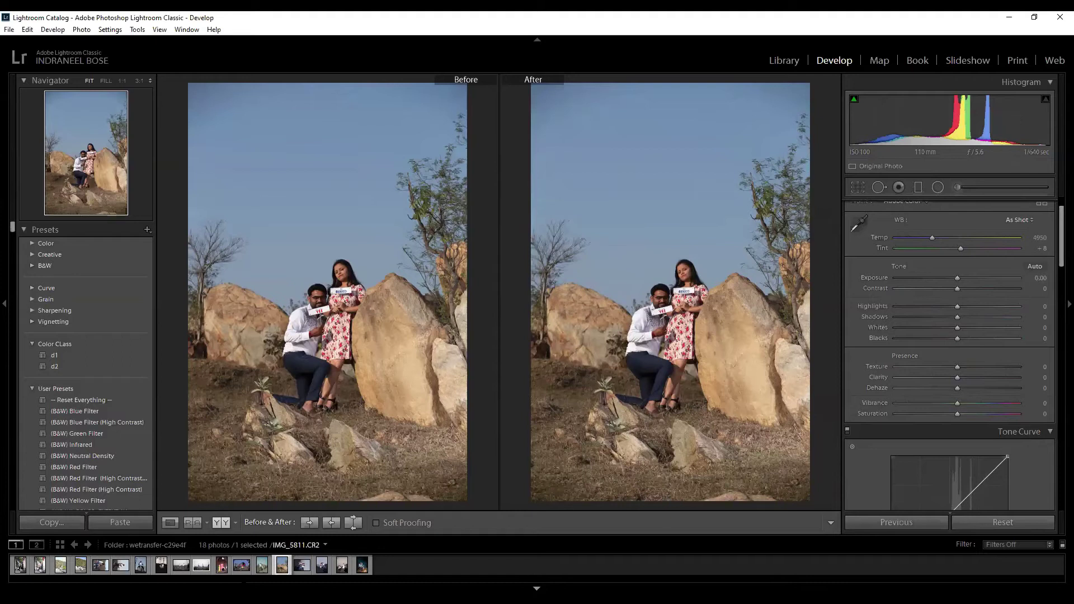
pyautogui.click(261, 565)
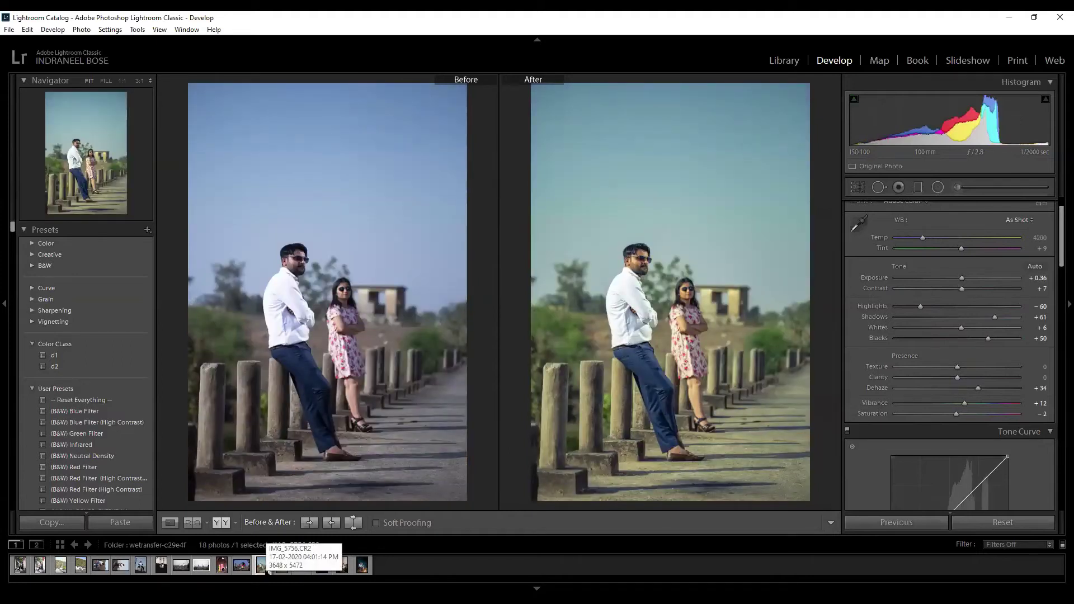
pyautogui.rightClick(258, 567)
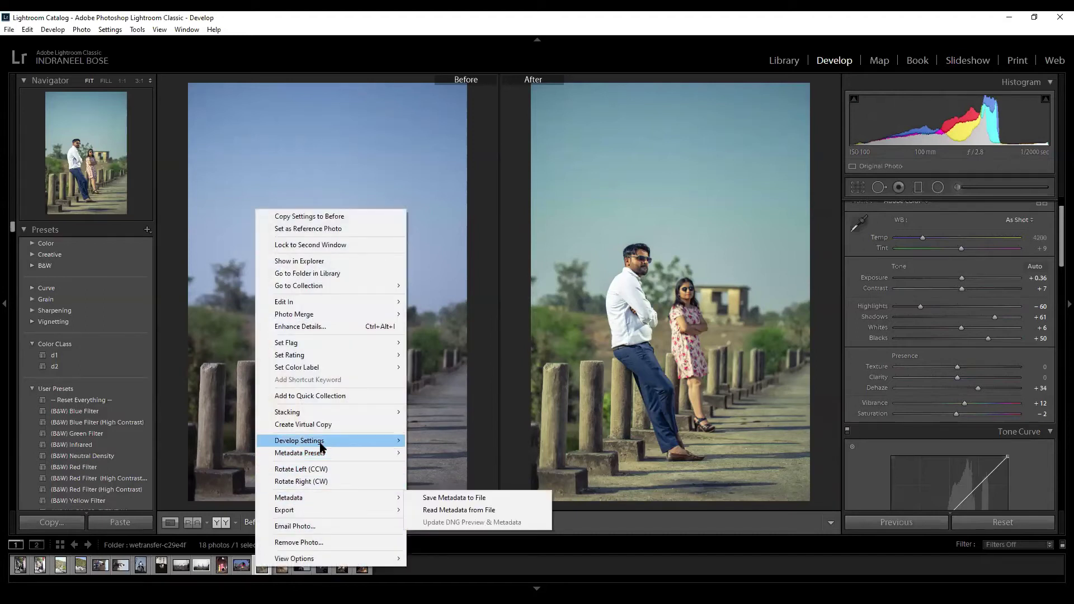
pyautogui.moveTo(312, 442)
pyautogui.click(477, 487)
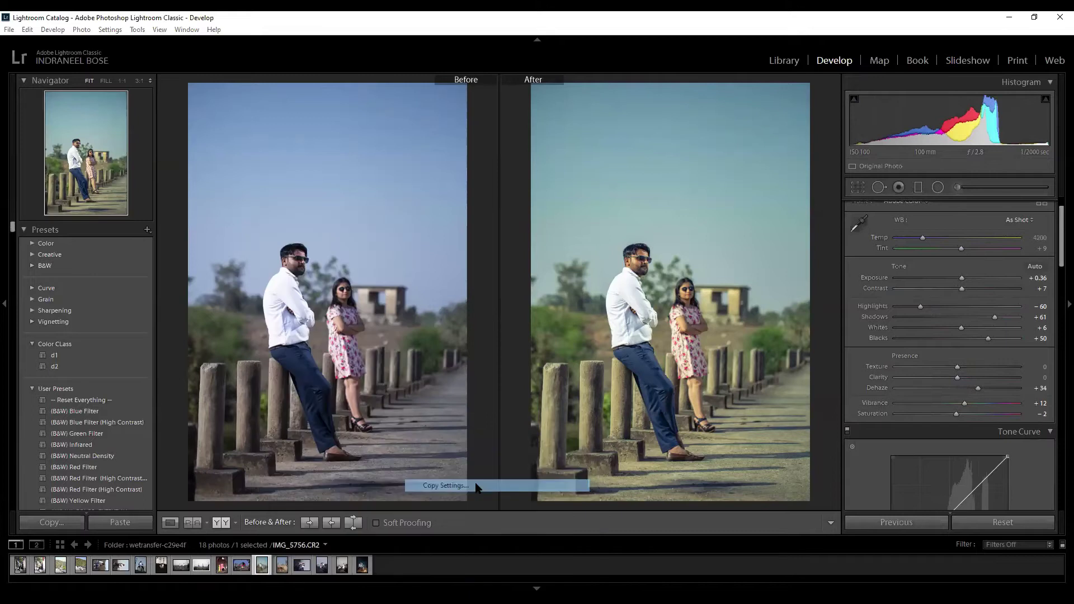
pyautogui.click(821, 492)
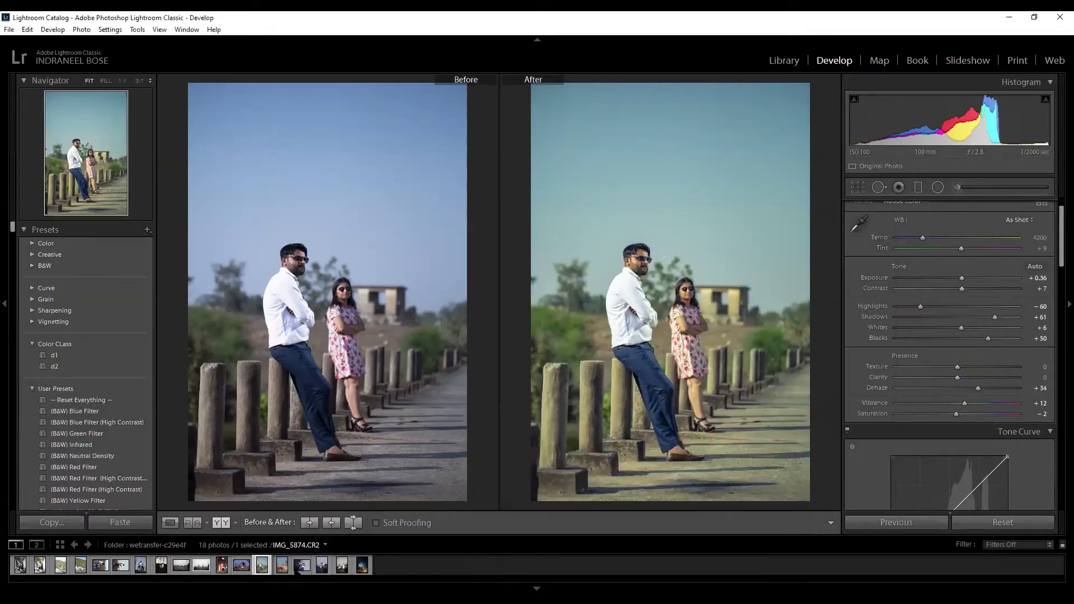
# Try to paste the copied develop settings onto the rock photo IMG_5811.CR2.
pyautogui.click(284, 566)
pyautogui.rightClick(295, 565)
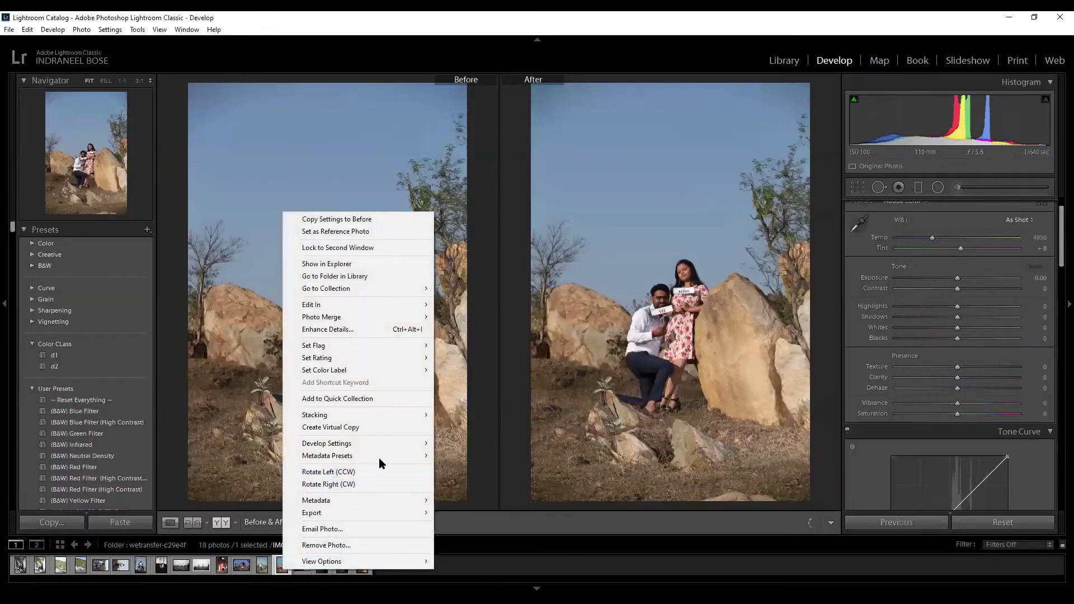
pyautogui.moveTo(405, 444)
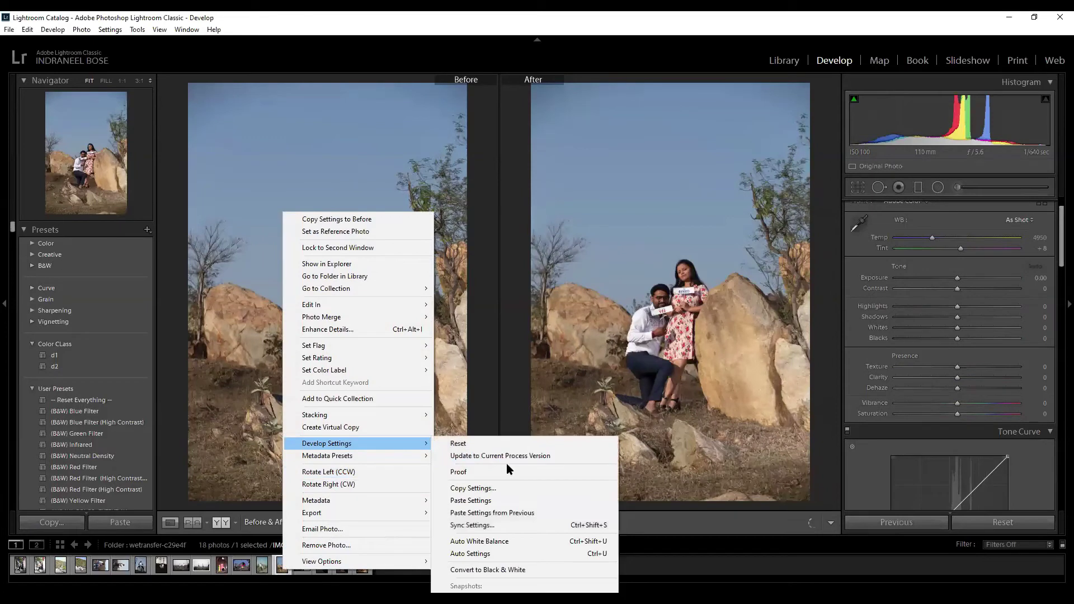
pyautogui.click(506, 504)
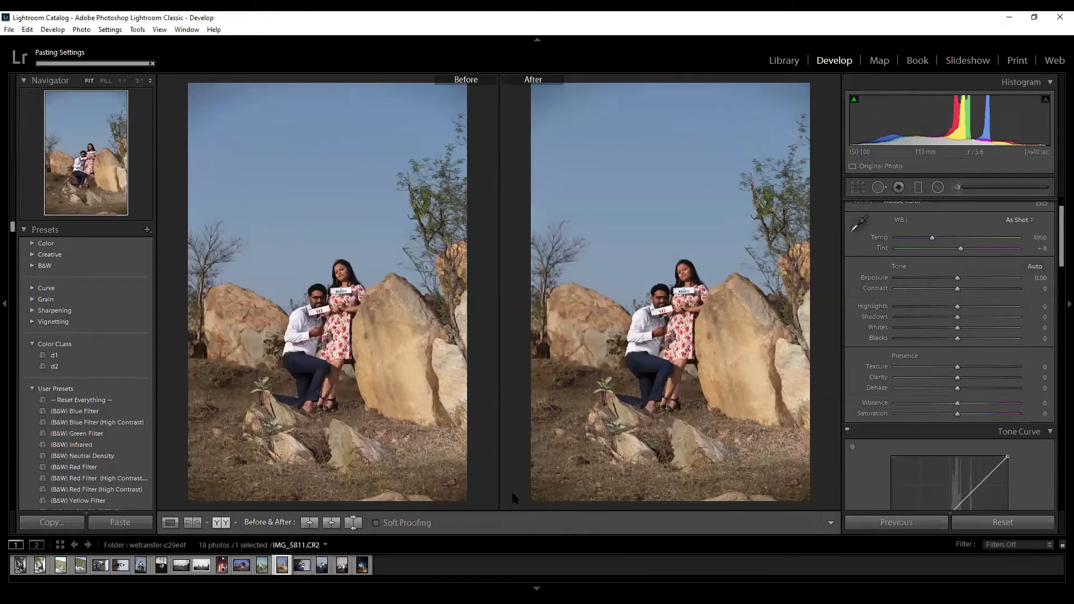
pyautogui.rightClick(278, 570)
pyautogui.click(750, 349)
pyautogui.click(637, 402)
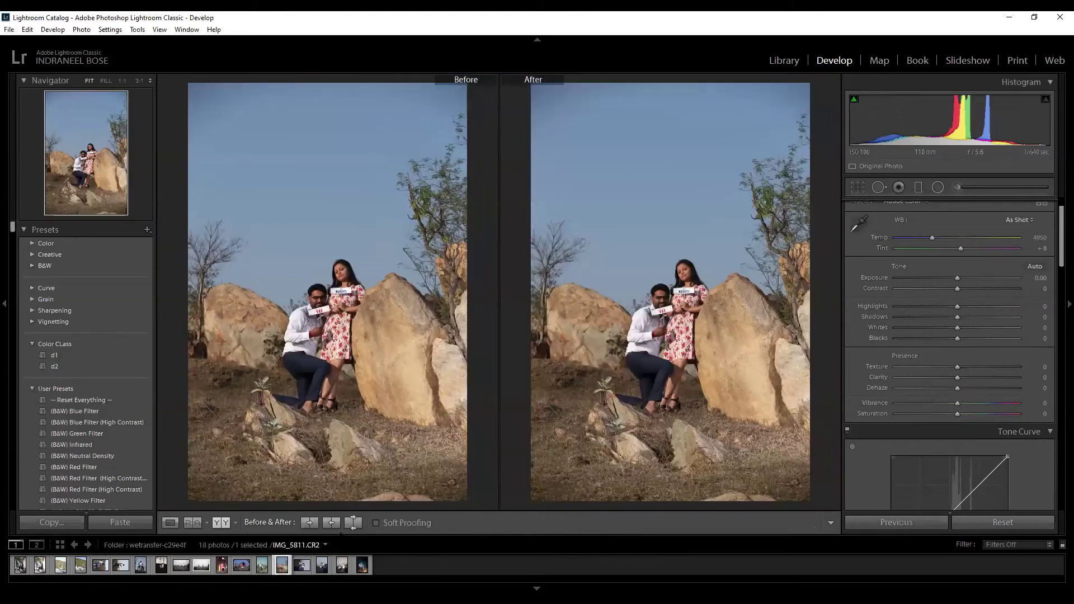
# With IMG_5811.CR2 still open, copy the develop settings from IMG_5756.CR2, keeping the preselected setting groups.
pyautogui.rightClick(274, 561)
pyautogui.moveTo(357, 438)
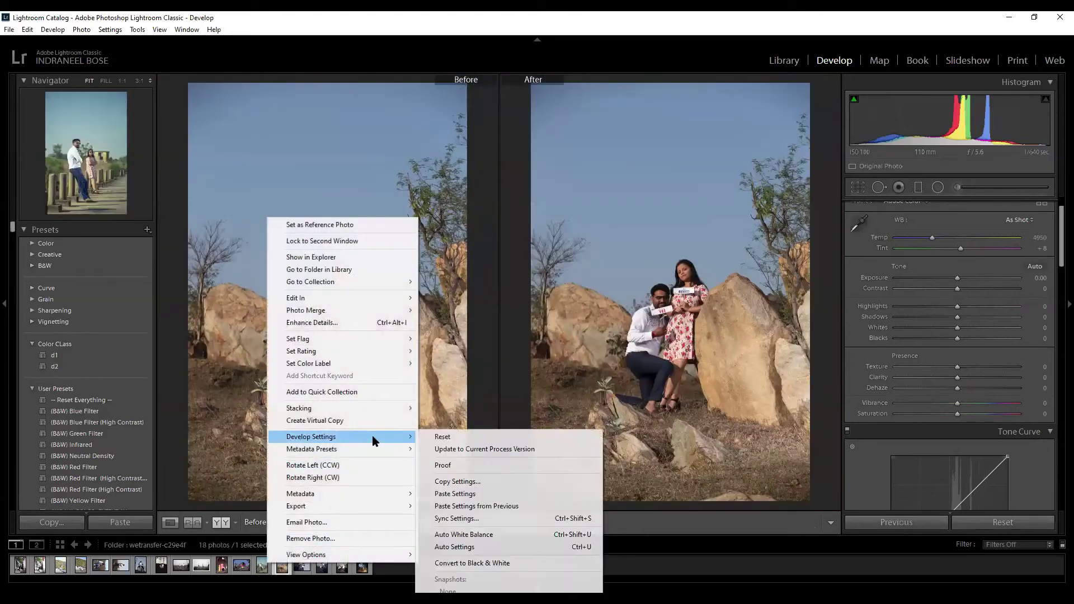
pyautogui.click(468, 484)
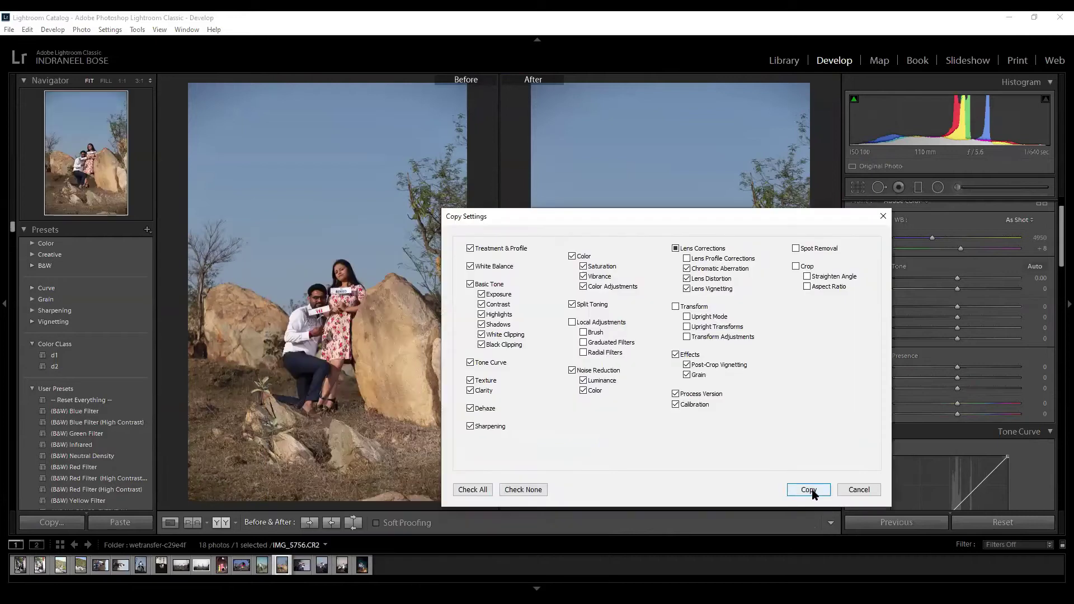
pyautogui.click(809, 490)
# Switch to the single-photo view and paste the copied develop settings onto IMG_5811.CR2.
pyautogui.click(170, 523)
pyautogui.rightClick(283, 565)
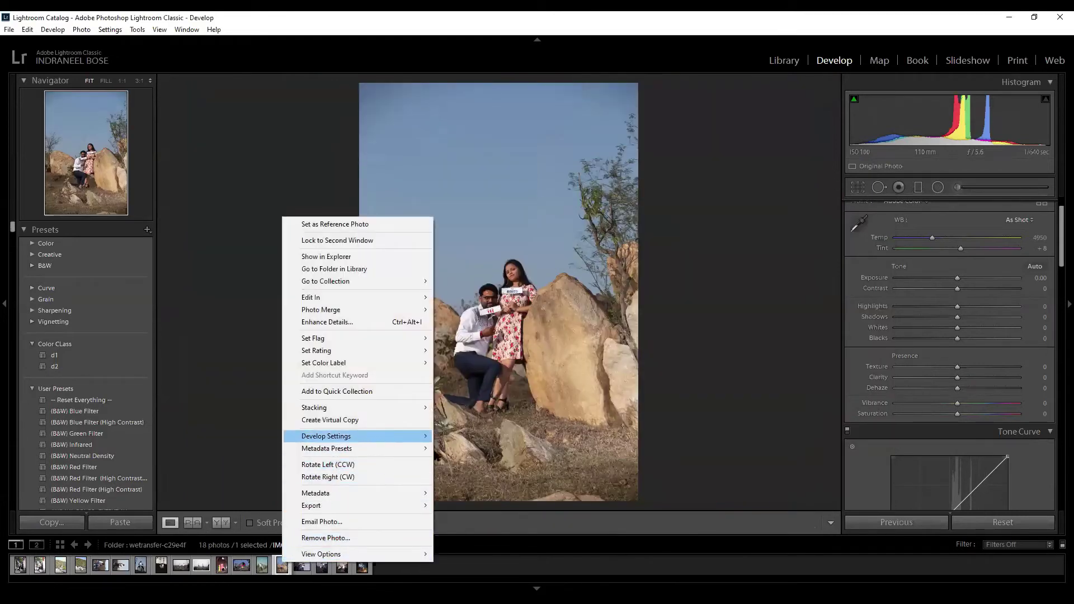
pyautogui.moveTo(375, 437)
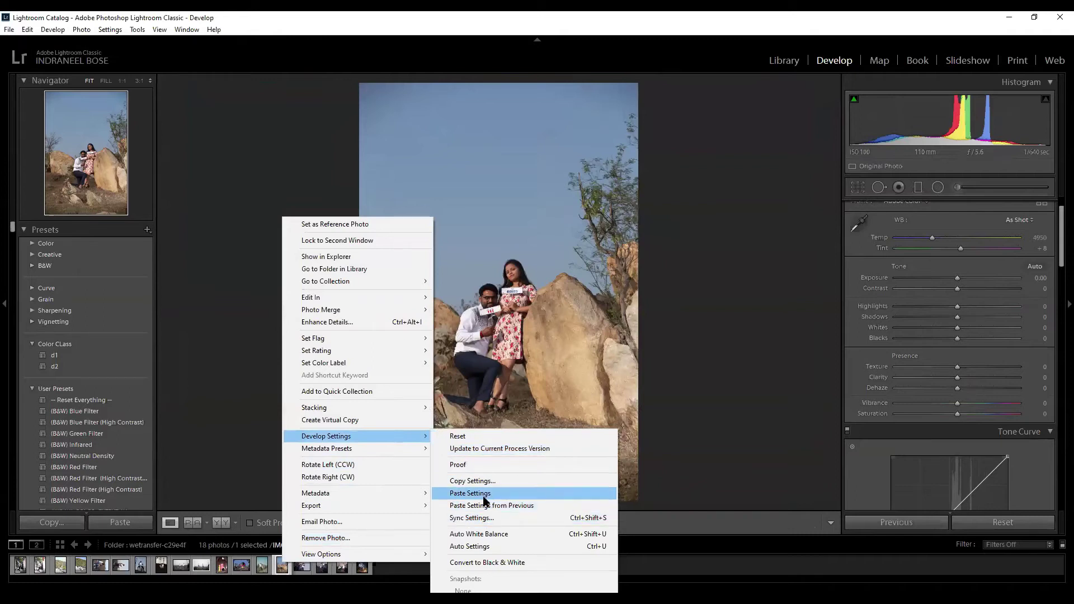
pyautogui.click(483, 496)
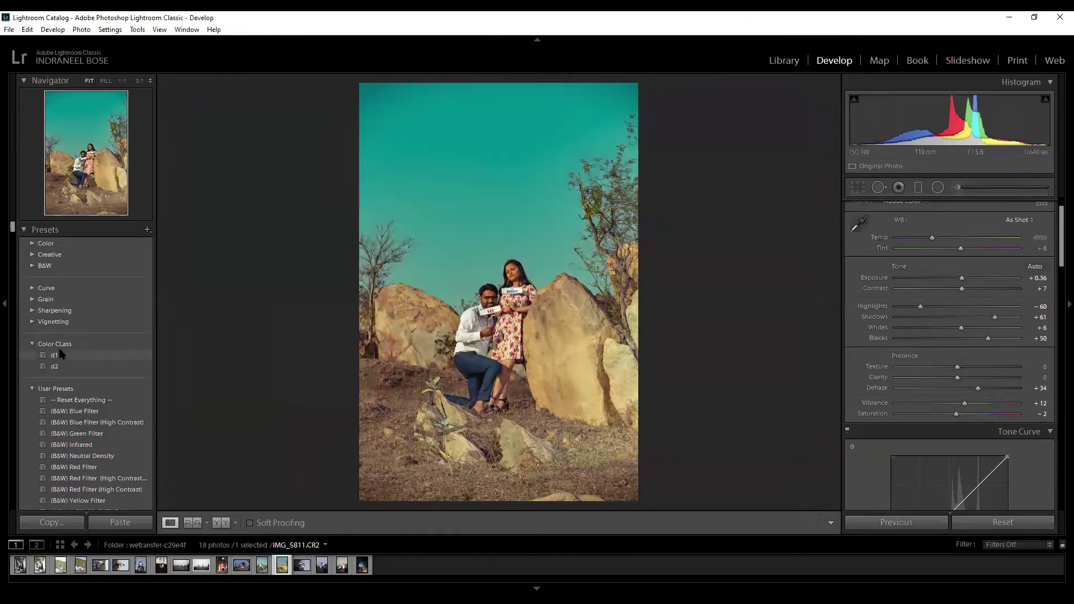
# Permanently delete the Color CLass preset group with its presets.
pyautogui.click(34, 346)
pyautogui.rightClick(126, 346)
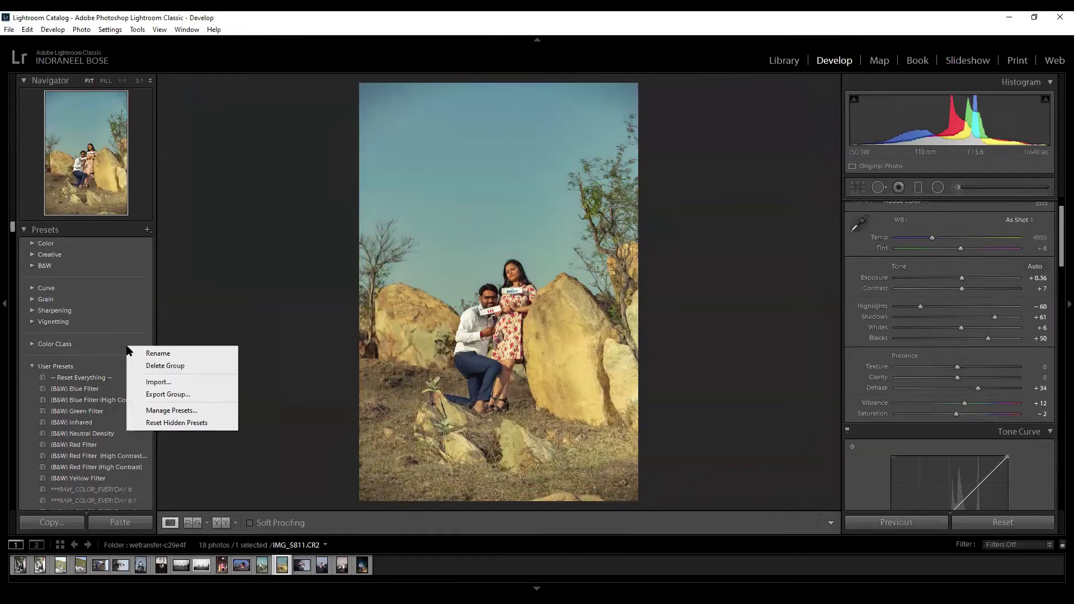
pyautogui.click(157, 368)
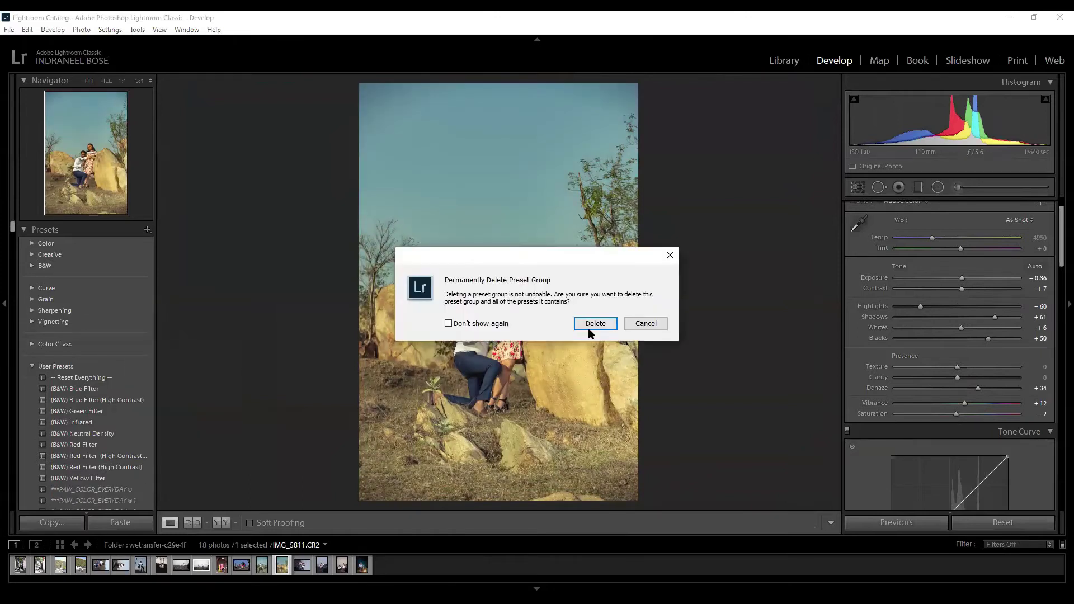
pyautogui.click(589, 330)
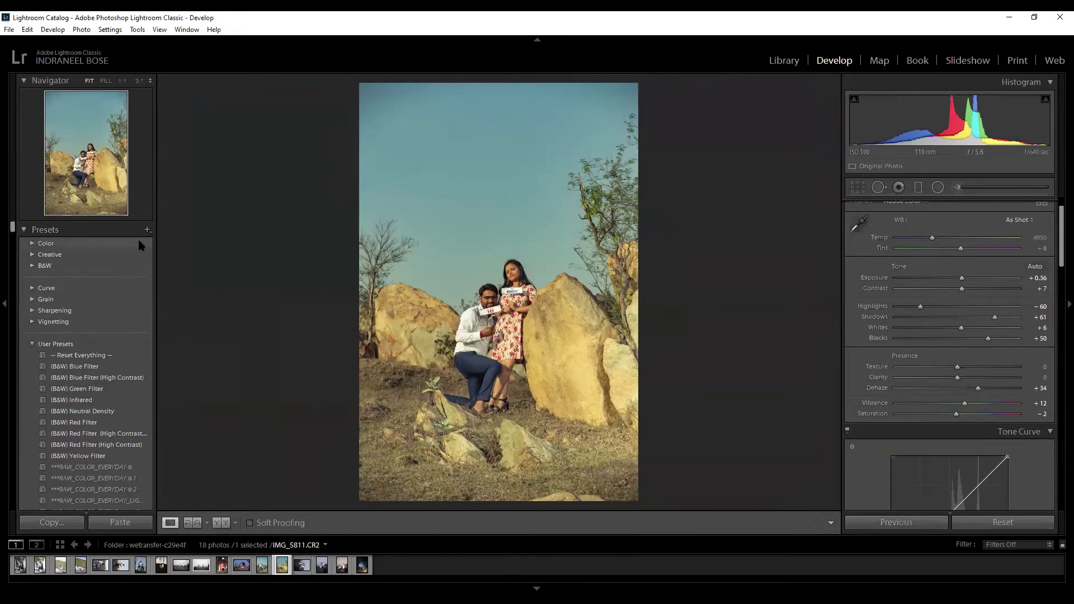
# Start a new develop preset from the edited photo IMG_5756.CR2 and name it "COlor 1".
pyautogui.click(262, 565)
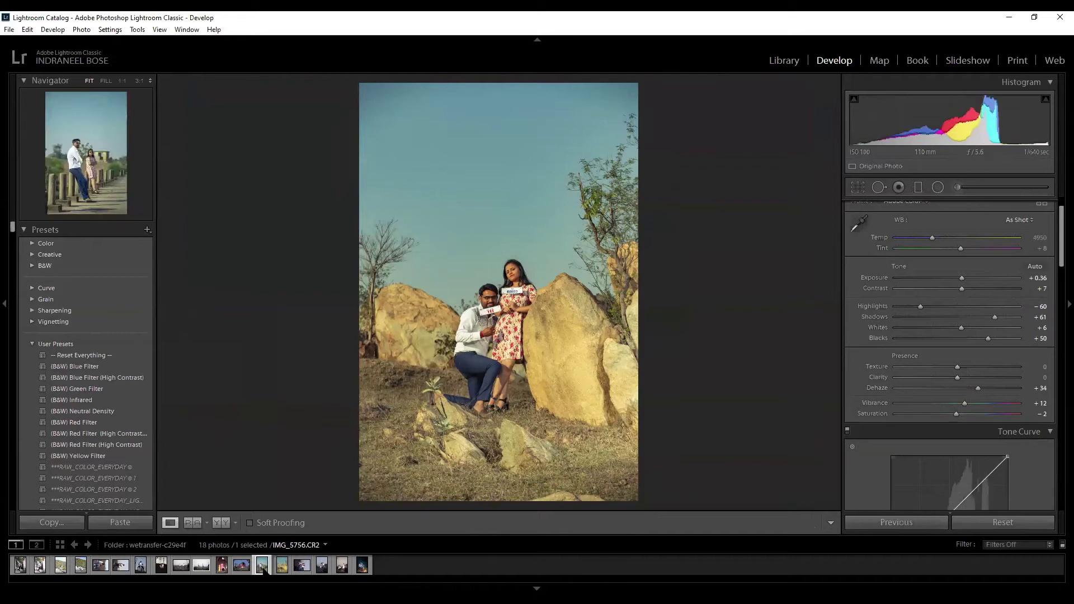
pyautogui.click(147, 230)
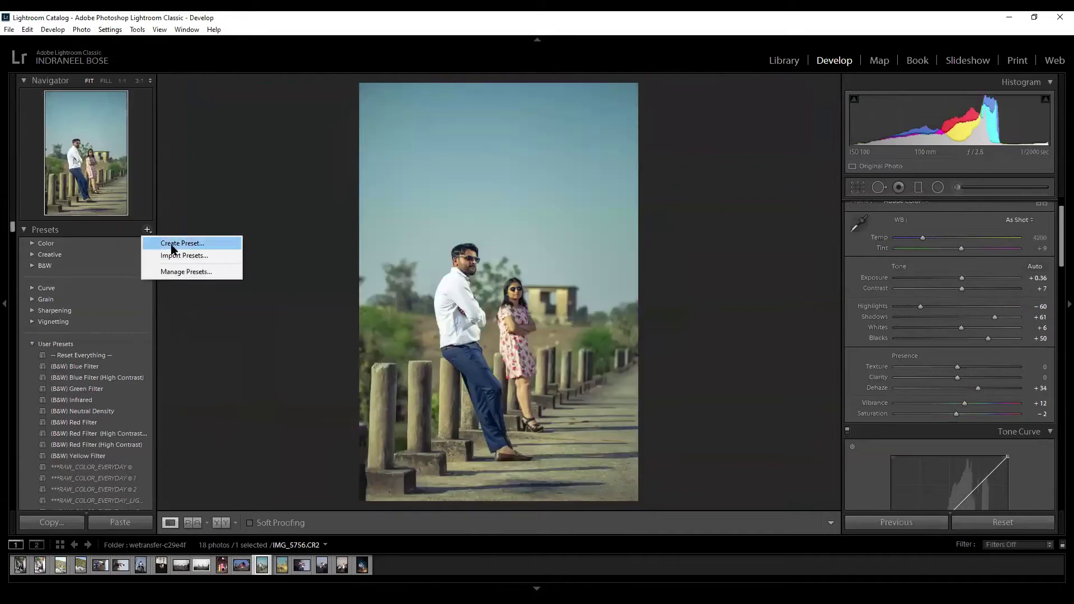
pyautogui.click(172, 247)
pyautogui.click(554, 259)
pyautogui.click(569, 258)
pyautogui.click(565, 255)
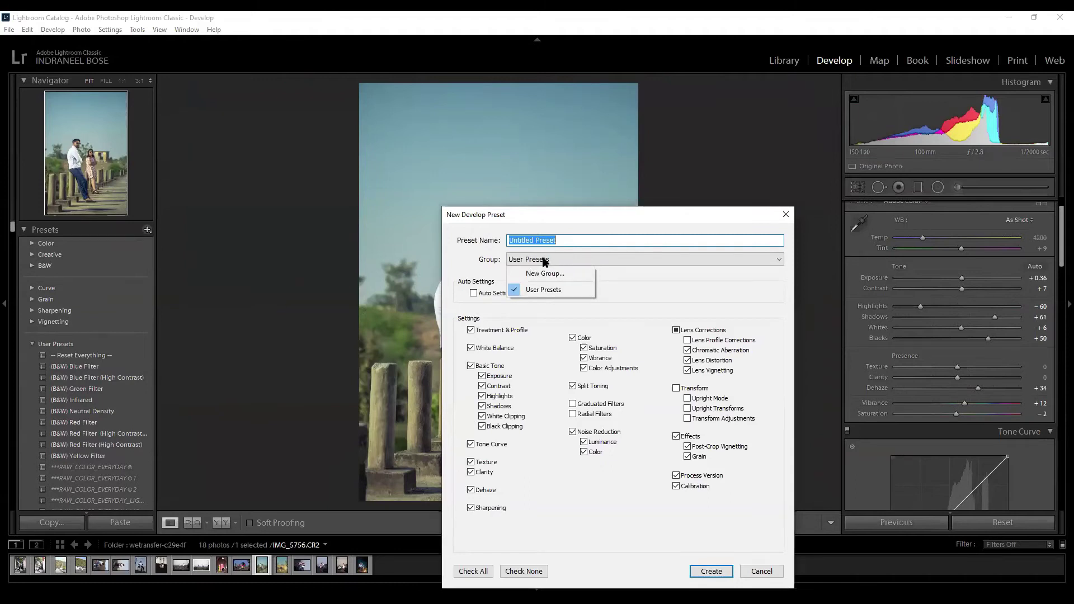
pyautogui.click(569, 238)
pyautogui.write('COlor 1')
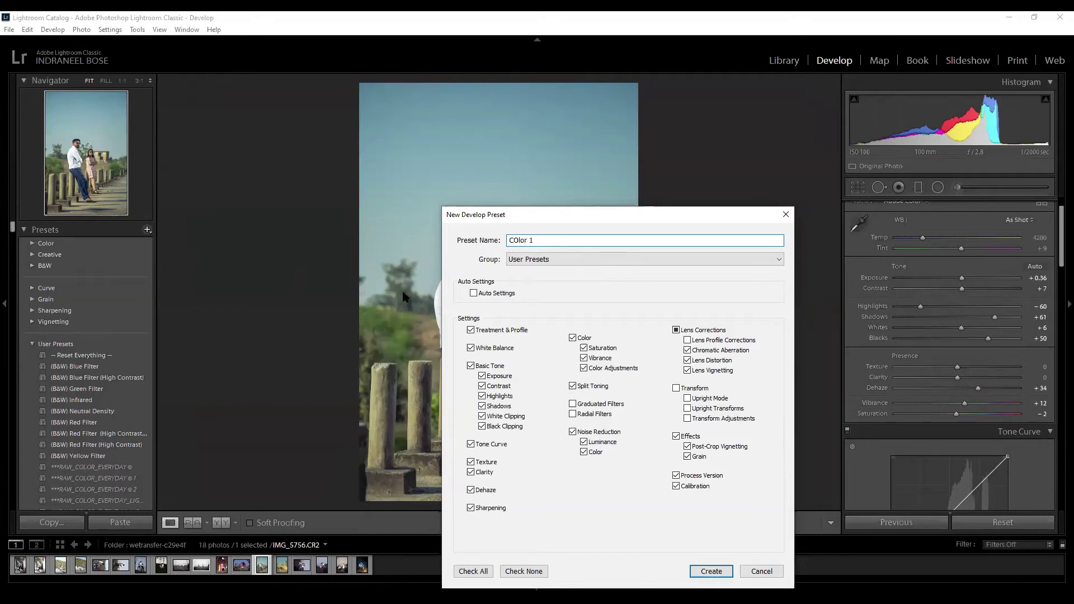
# Put the preset in a new group named "Color Class" and create it.
pyautogui.click(573, 258)
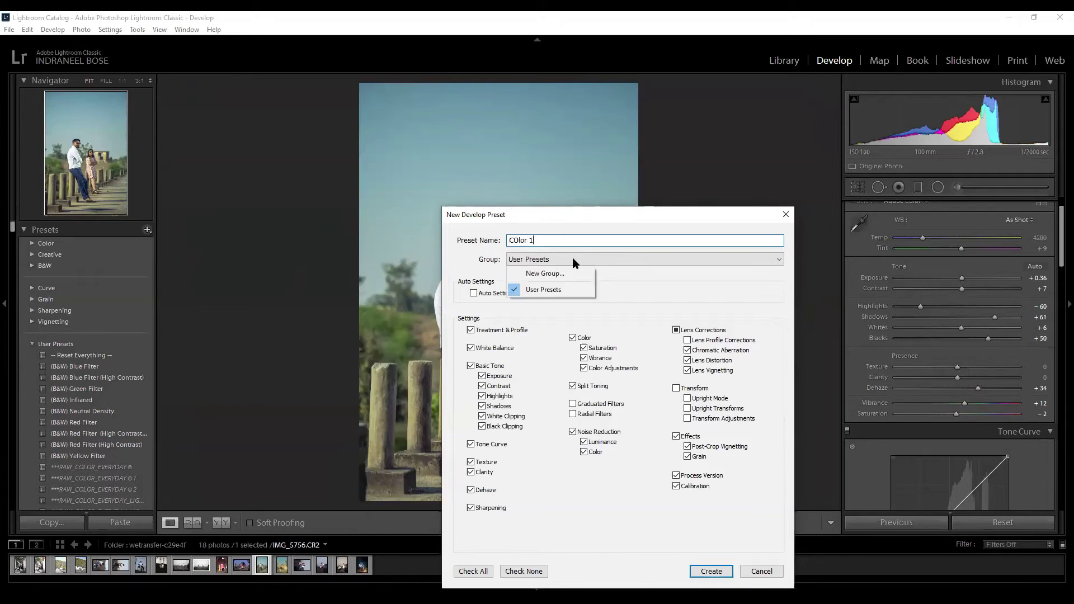
pyautogui.click(559, 274)
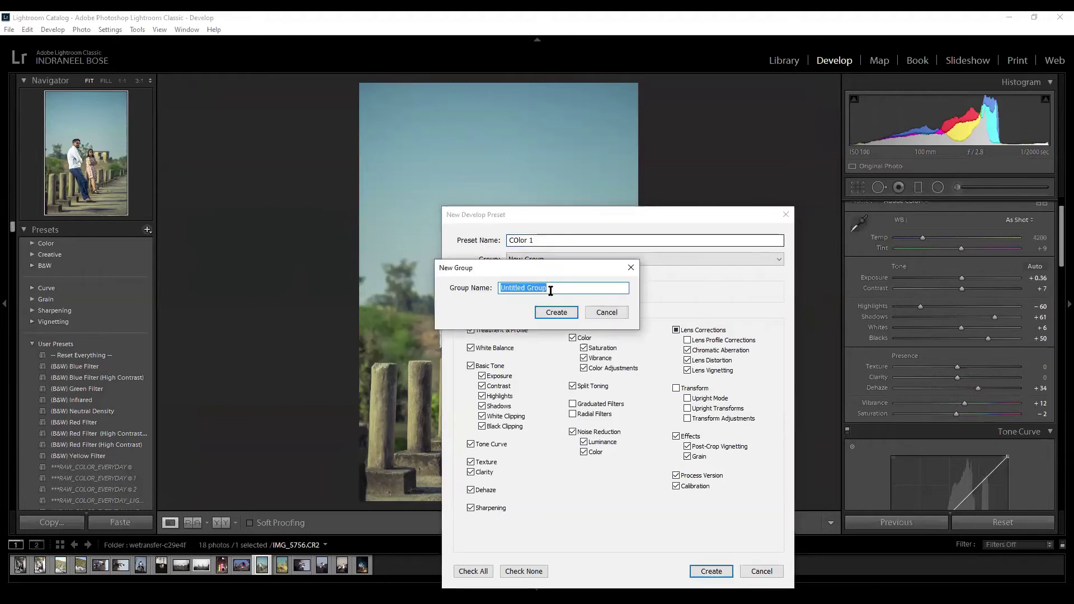
pyautogui.write('Color Class')
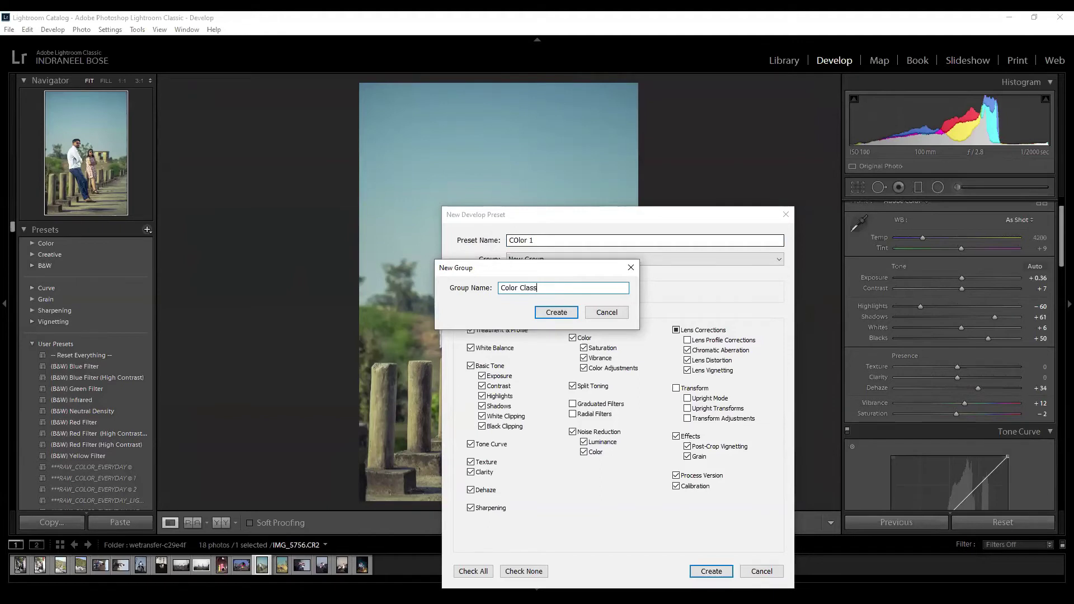
pyautogui.press('Return')
pyautogui.click(712, 570)
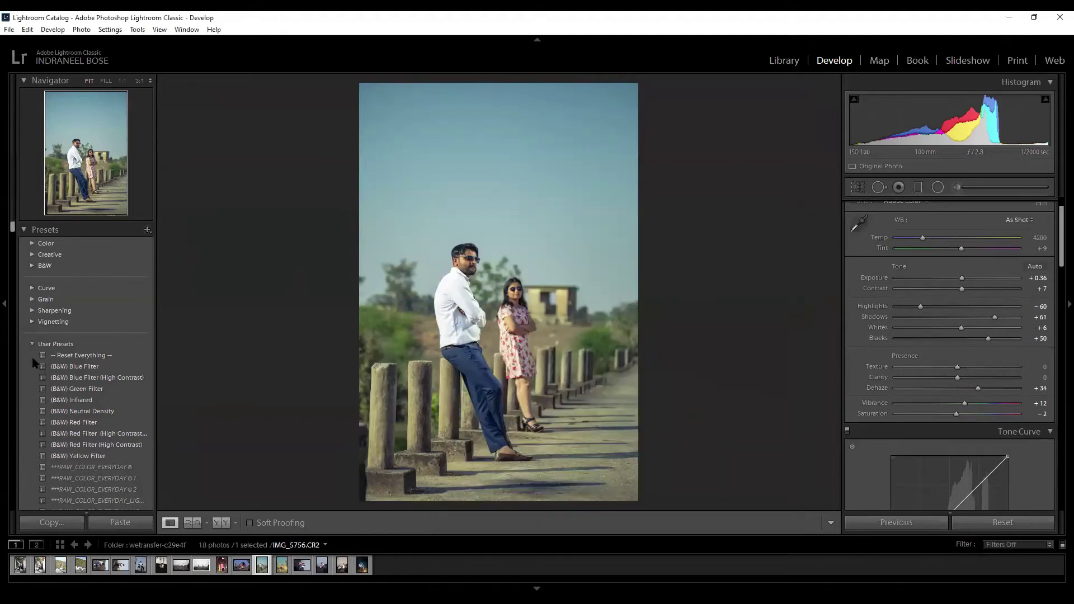
# Apply the COlor 1 preset from the Color Class group to IMG_5196.CR2, IMG_5194.CR2 and IMG_5181.CR2.
pyautogui.click(31, 344)
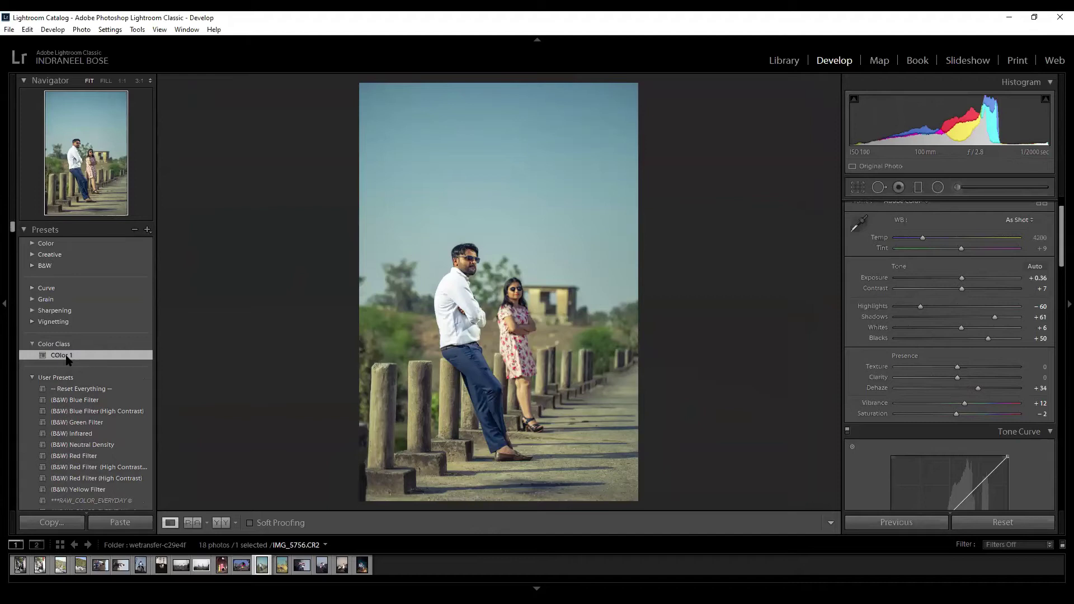
pyautogui.click(200, 565)
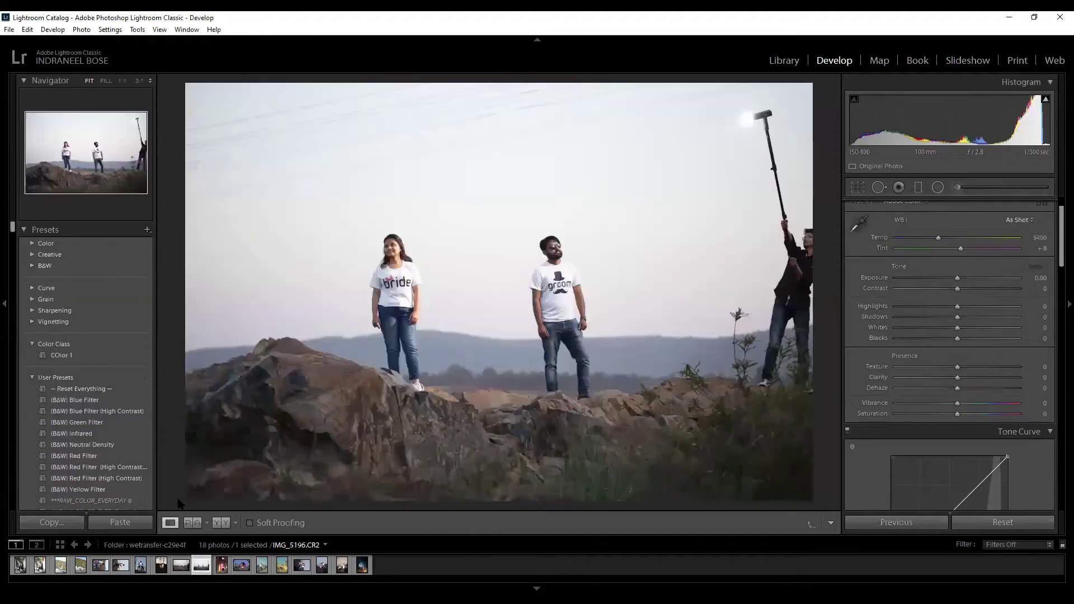
pyautogui.click(61, 357)
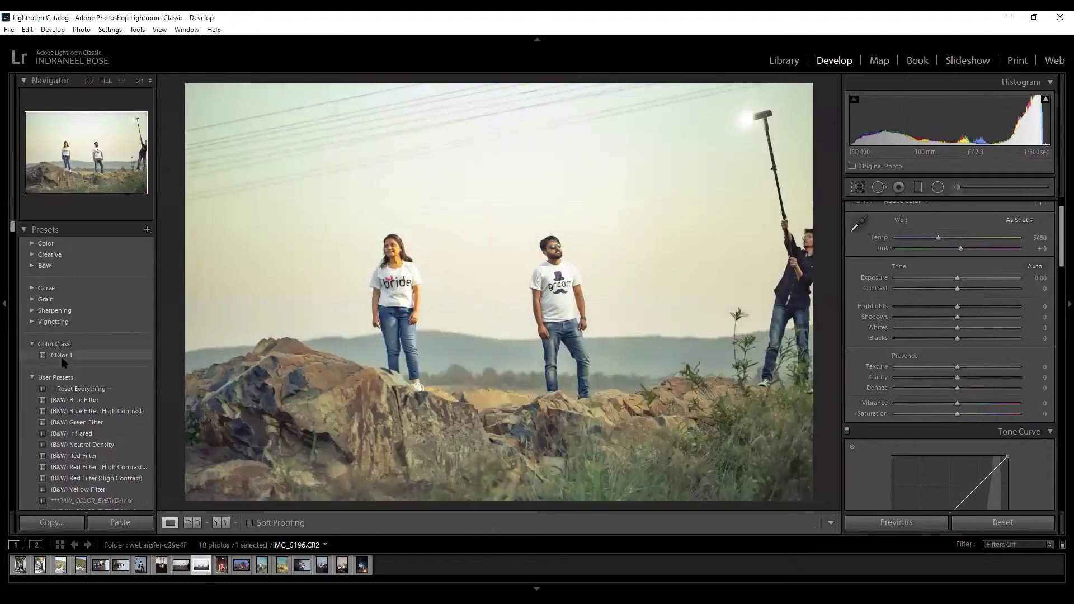
pyautogui.press('Left')
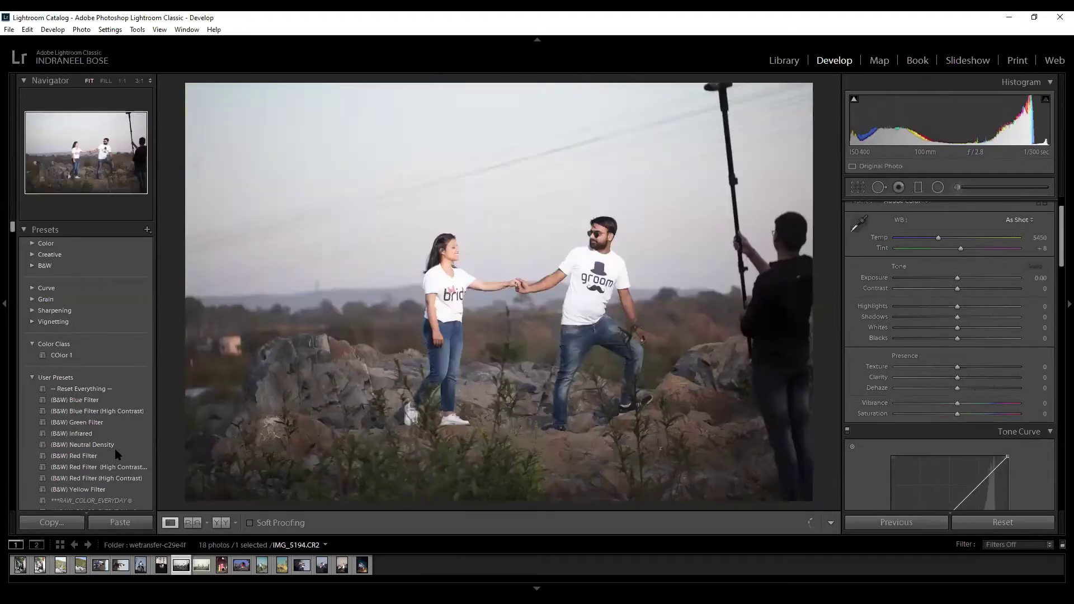
pyautogui.click(62, 355)
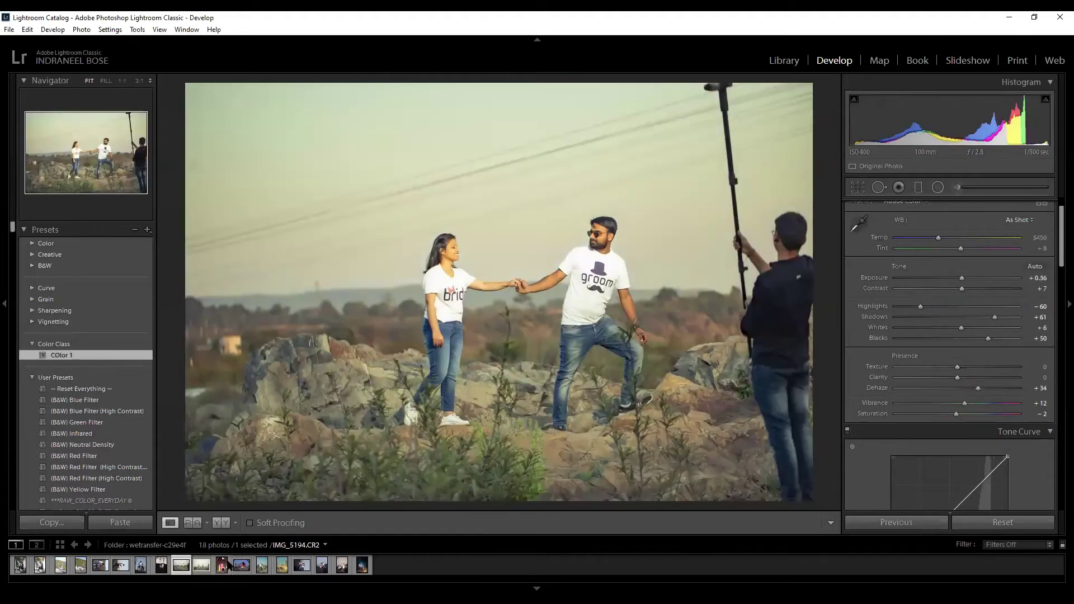
pyautogui.click(161, 565)
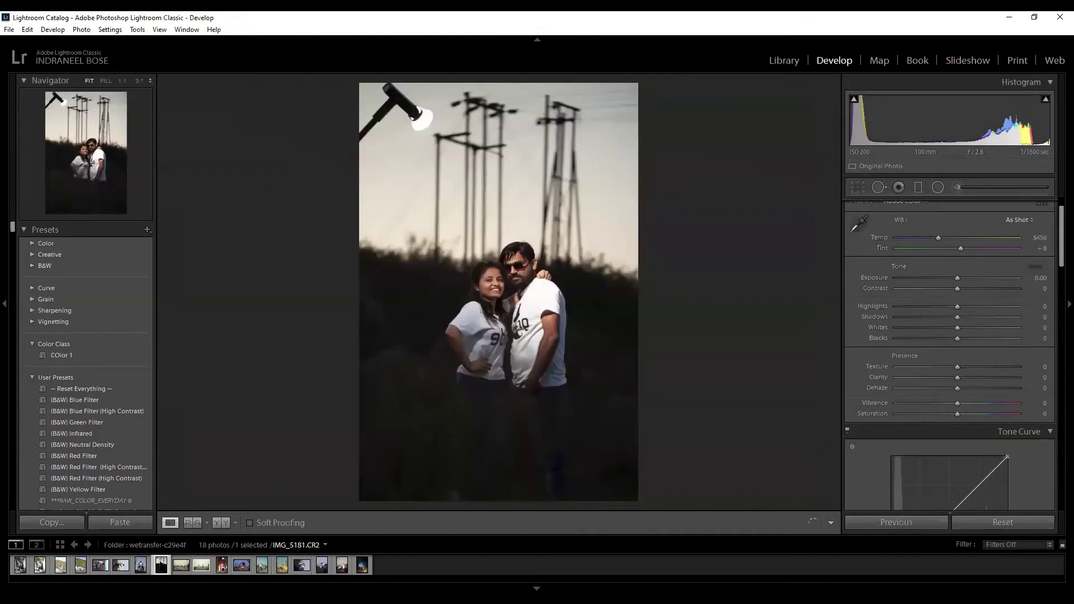
pyautogui.click(58, 356)
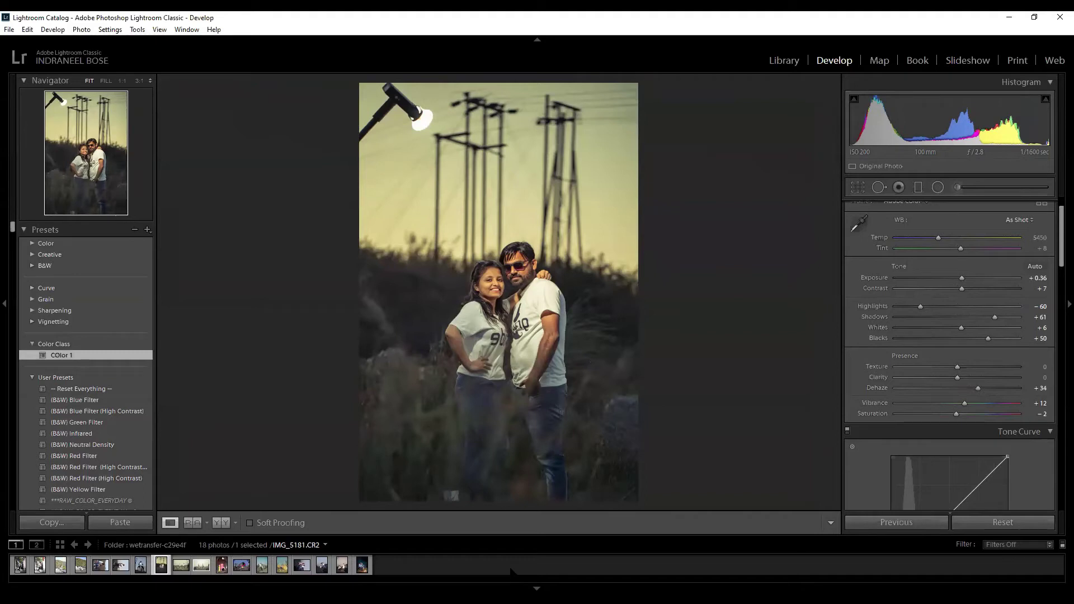
pyautogui.rightClick(162, 566)
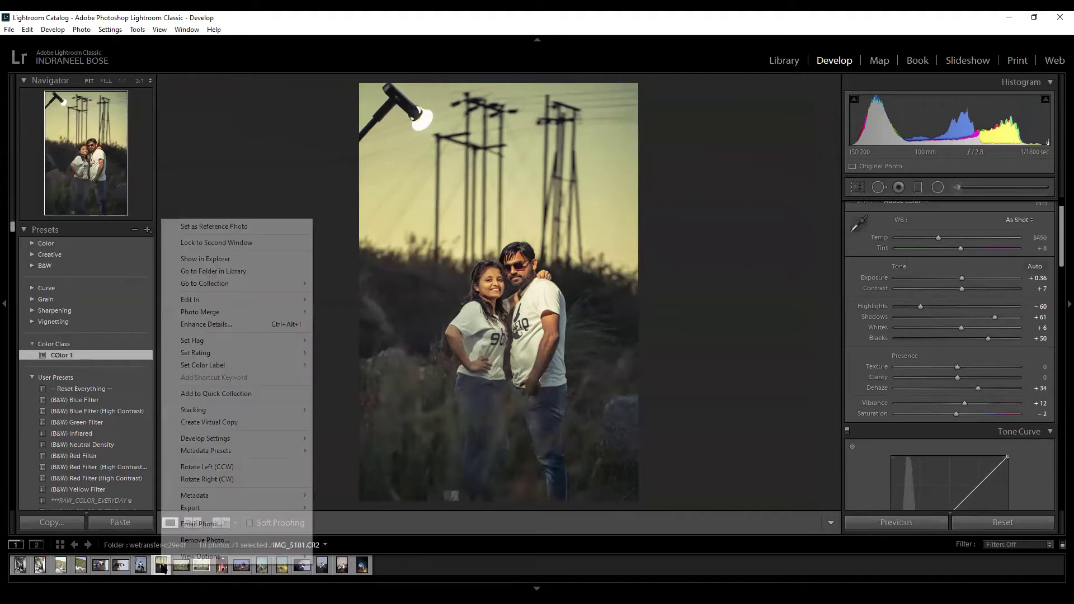
pyautogui.moveTo(263, 439)
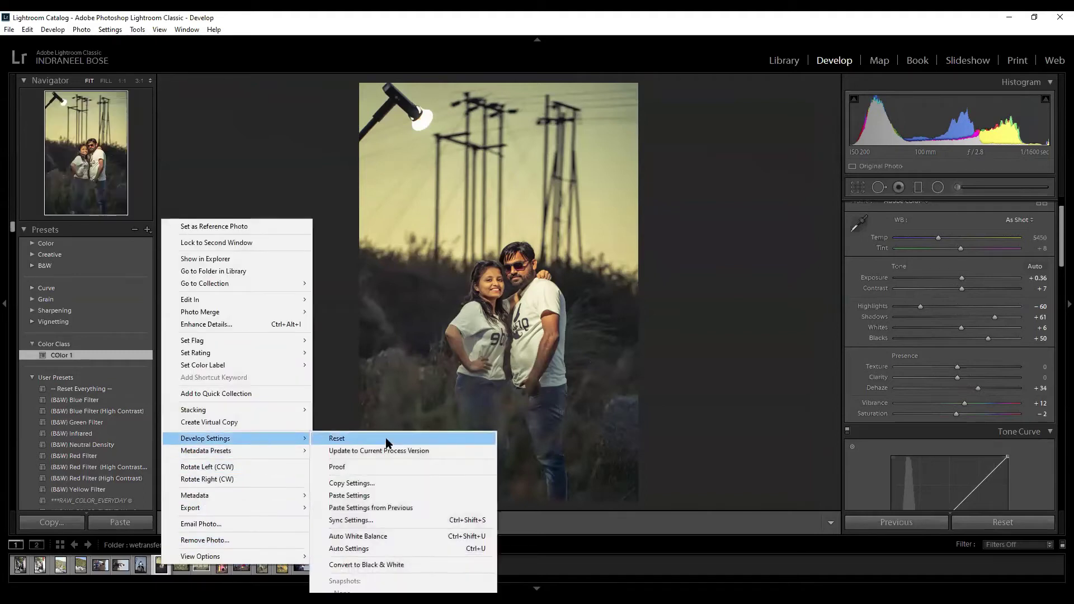
pyautogui.click(381, 486)
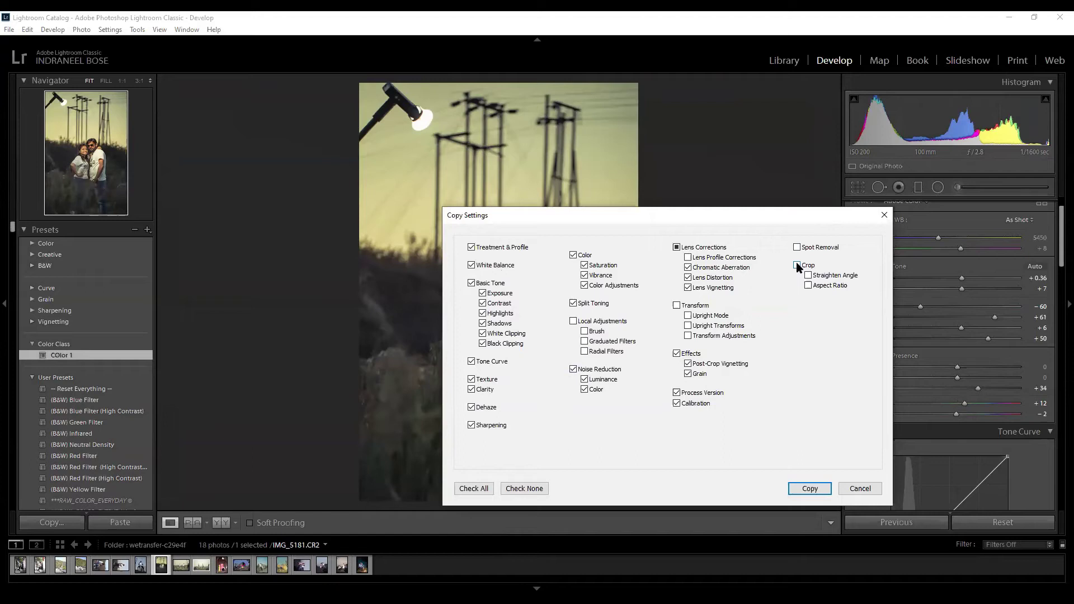
pyautogui.click(872, 487)
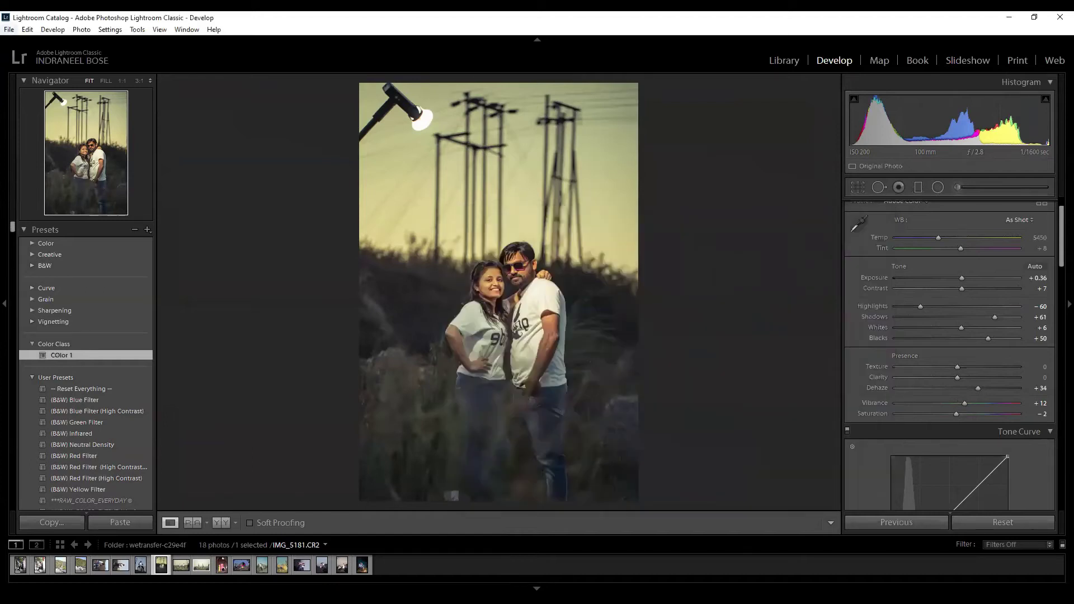
# Try the COlor 1 preset on IMG_5108.CR2 and reset that photo's develop settings.
pyautogui.click(80, 566)
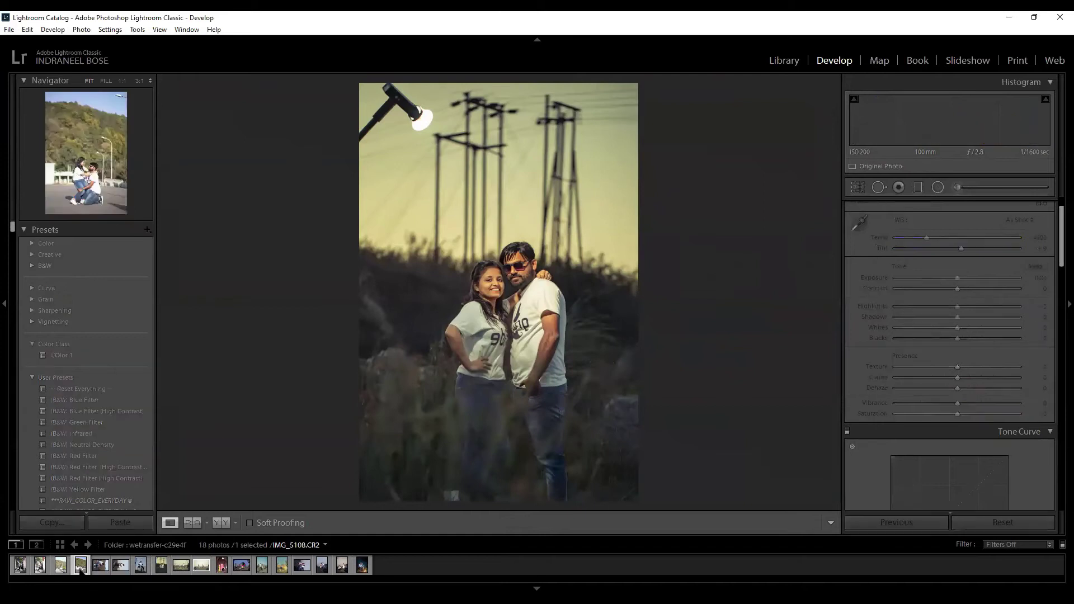
pyautogui.rightClick(80, 567)
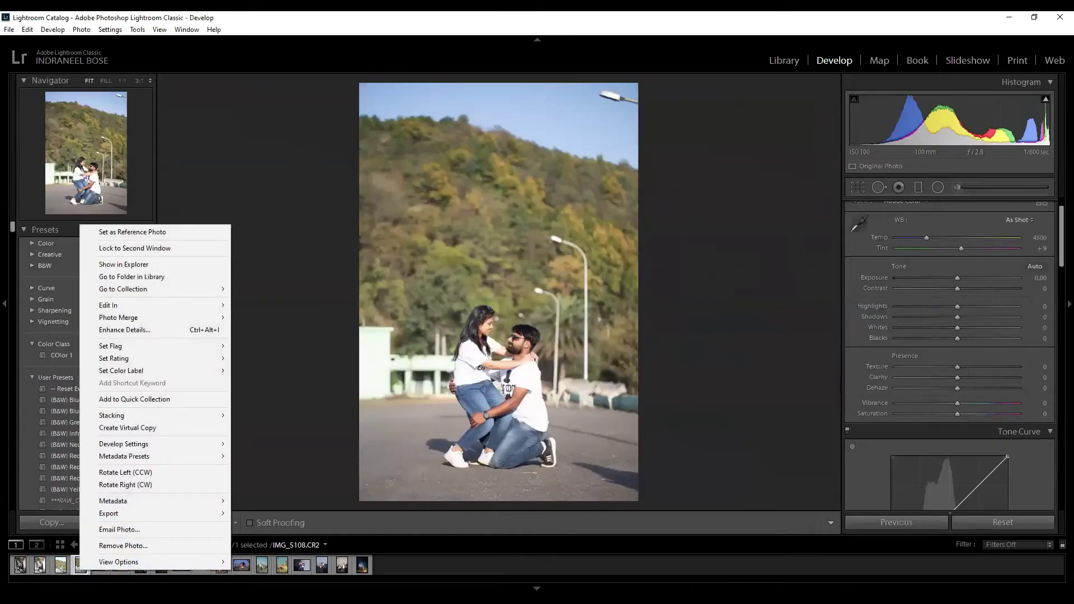
pyautogui.press('Escape')
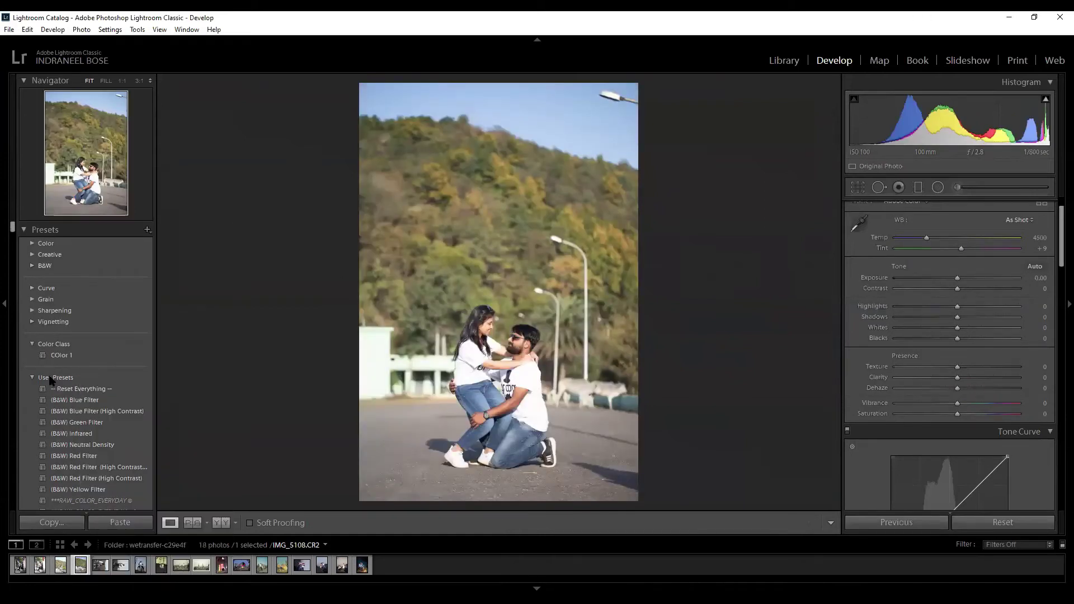
pyautogui.click(63, 356)
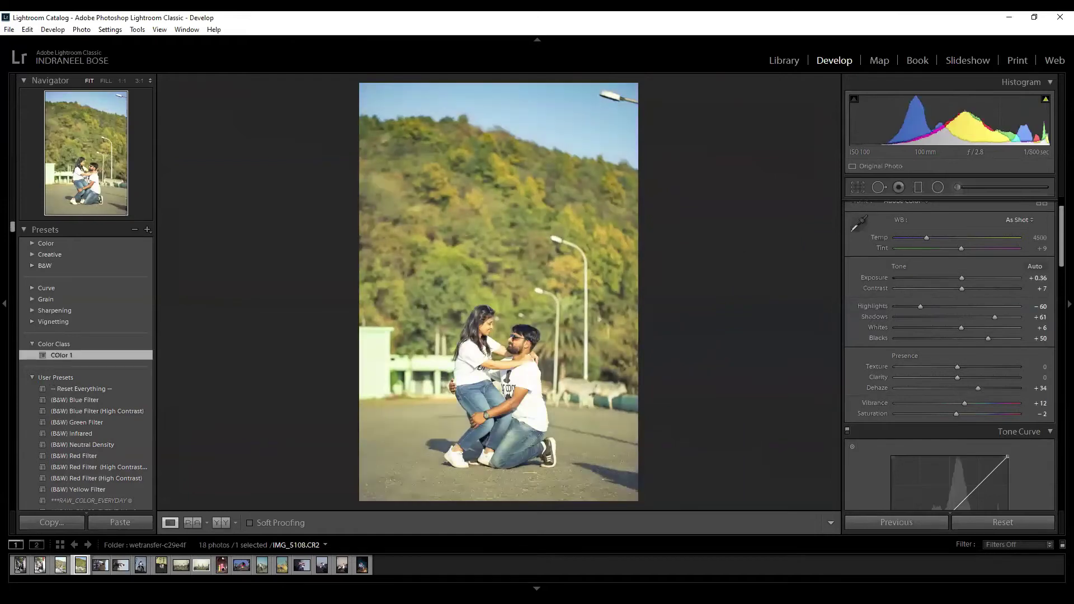
pyautogui.click(1003, 522)
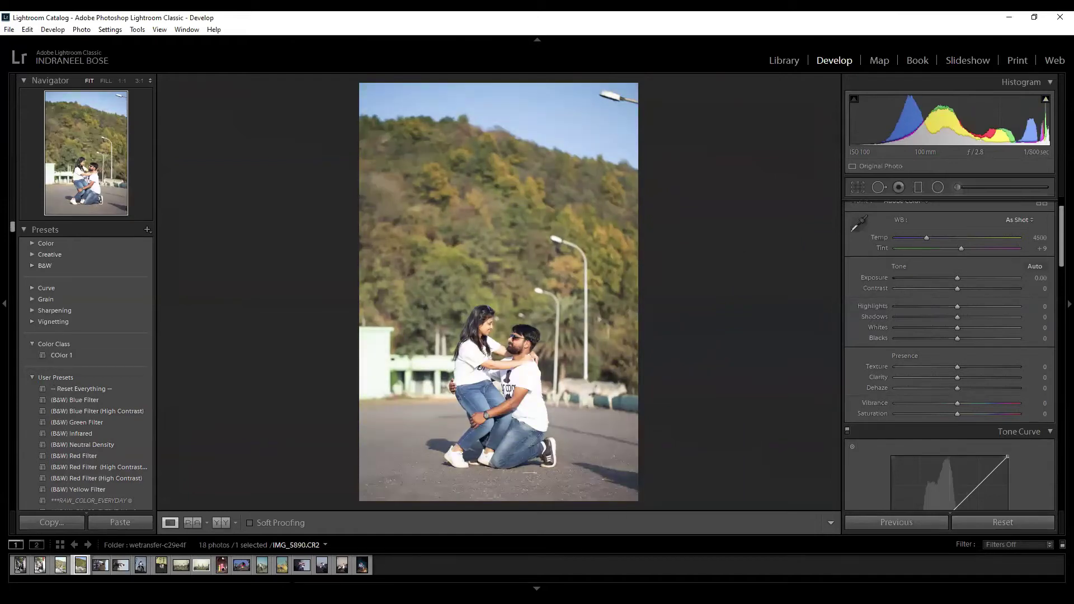
# Open IMG_5196.CR2, try a white balance temperature of 2000, and undo the temperature change.
pyautogui.click(182, 567)
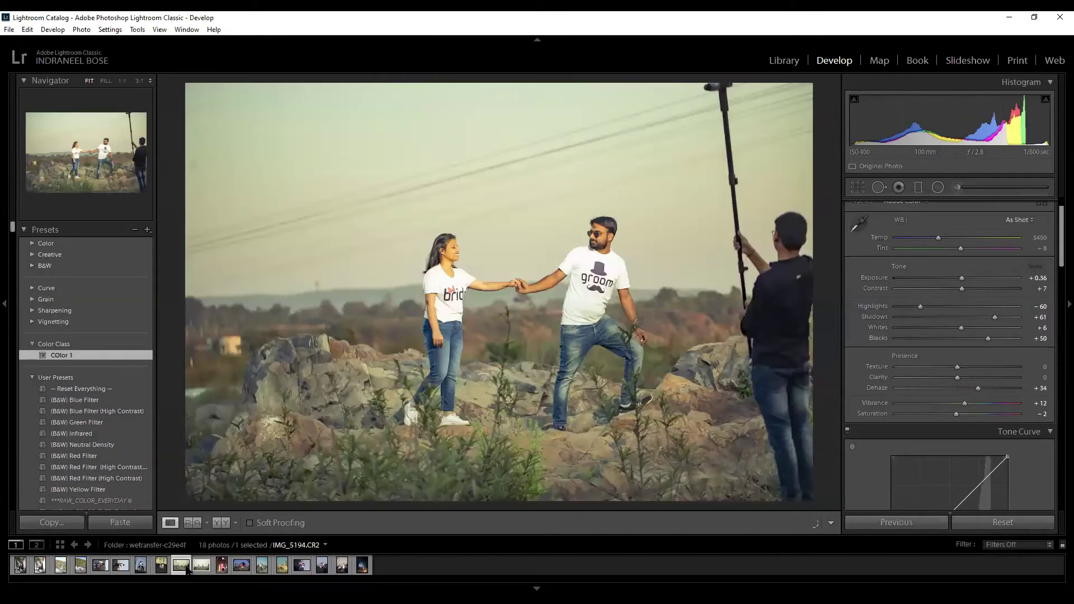
pyautogui.click(201, 567)
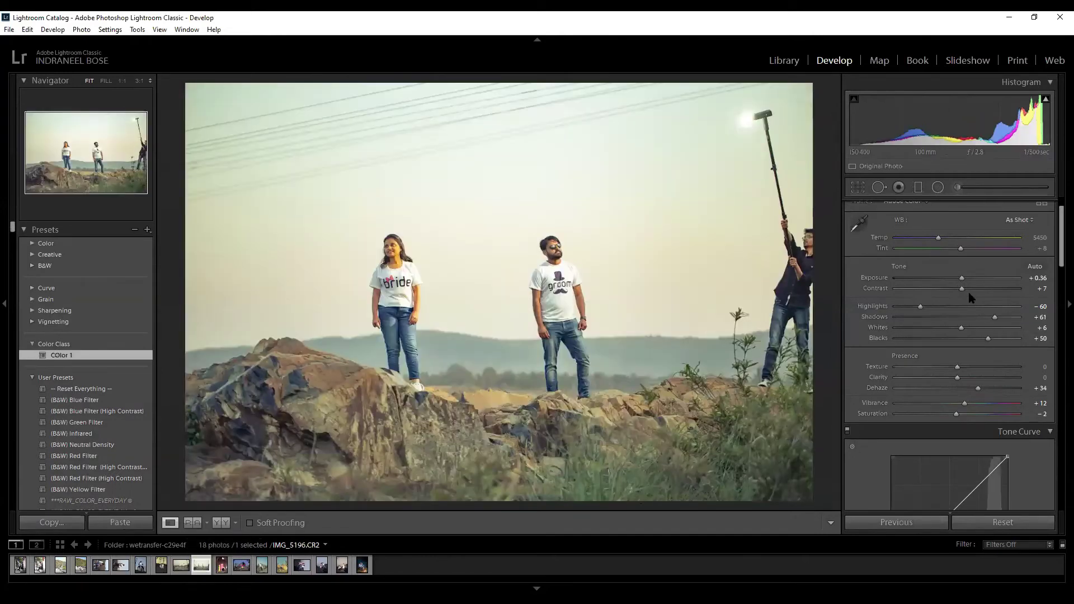
pyautogui.moveTo(938, 238); pyautogui.dragTo(897, 242)
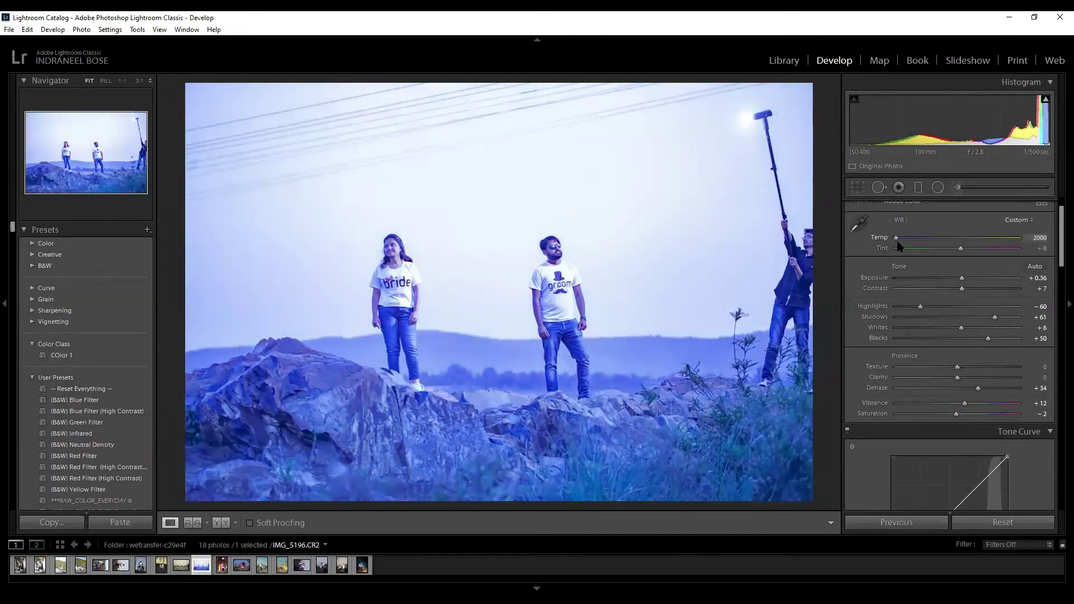
pyautogui.hotkey('ctrl', 'z')
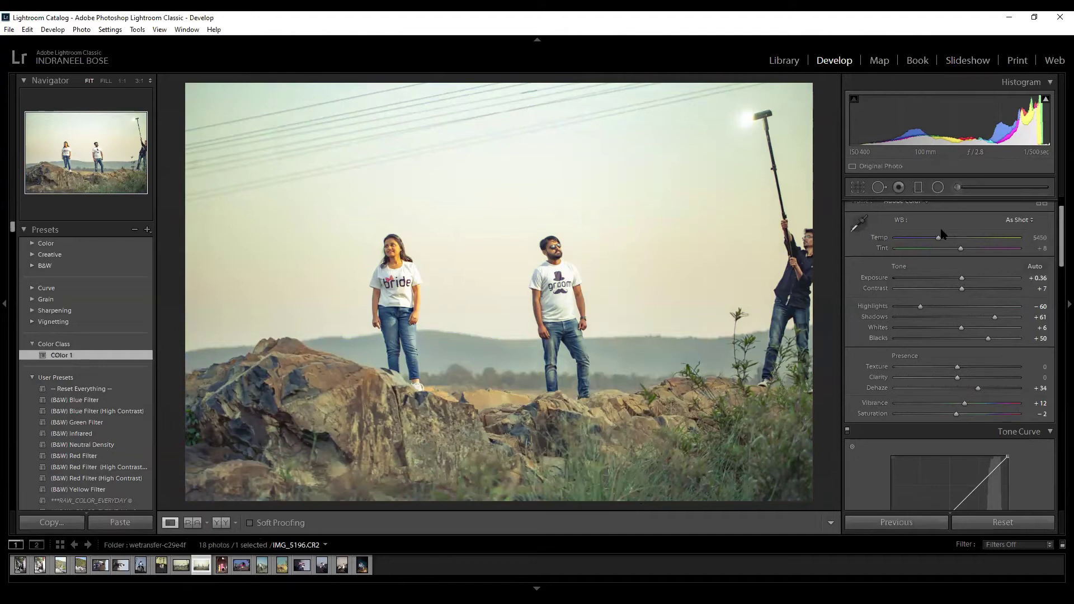
# Draw a graduated filter from the sky downward on IMG_5196.CR2 and extend it past the photo's lower edge with the mask overlay shown.
pyautogui.click(918, 187)
pyautogui.moveTo(533, 92); pyautogui.dragTo(536, 344)
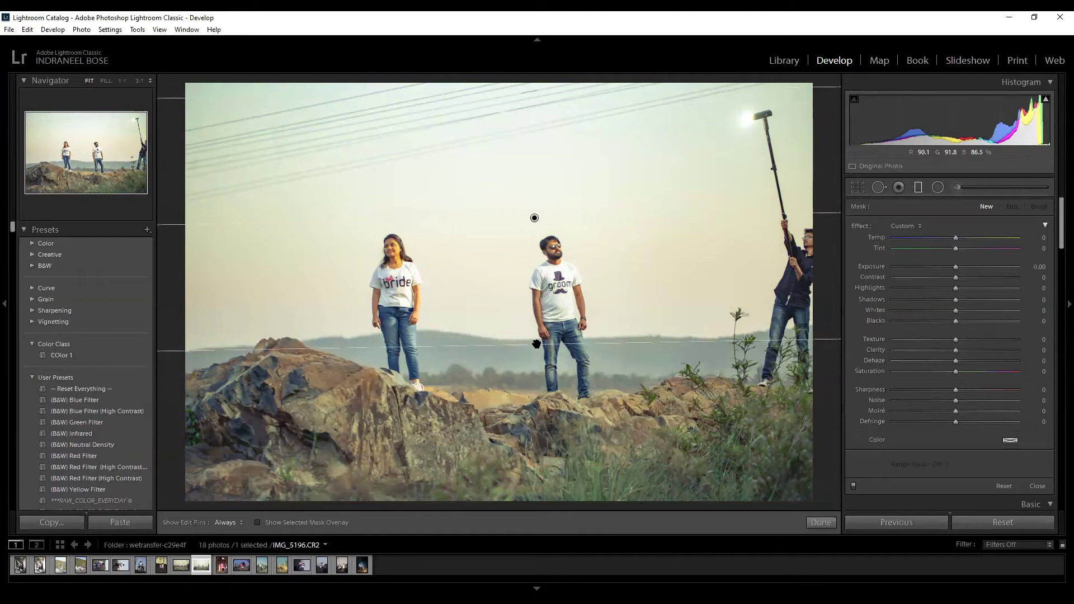
pyautogui.press('o')
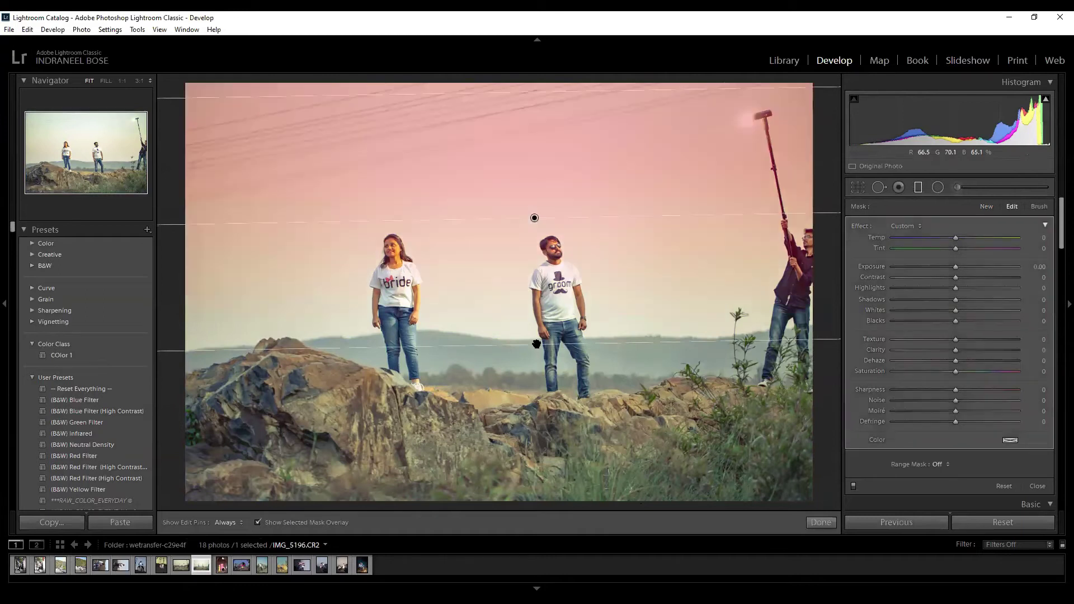
pyautogui.moveTo(561, 343); pyautogui.dragTo(561, 539)
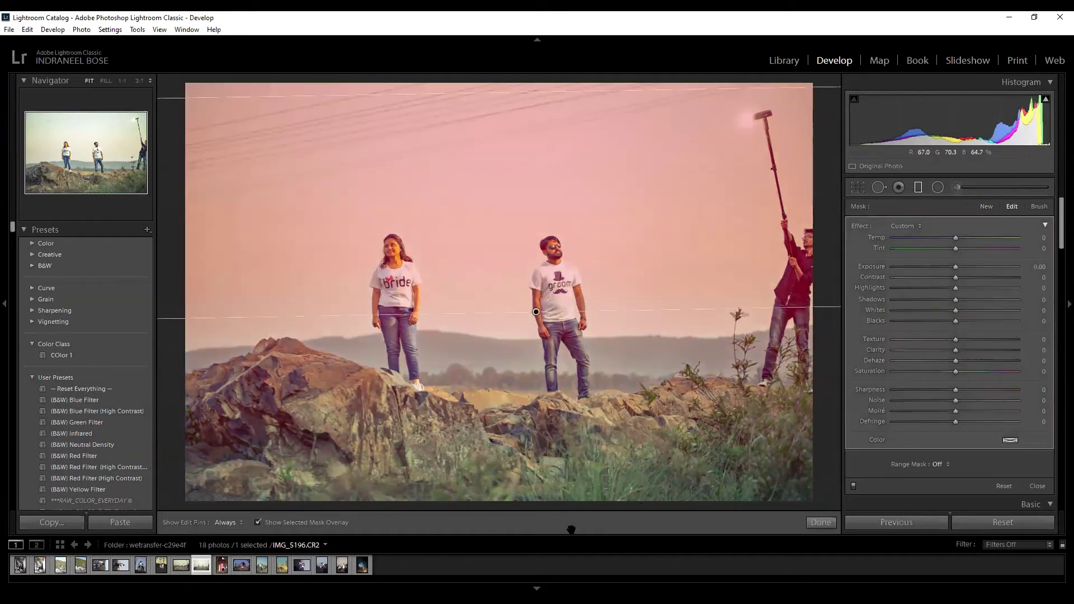
# Limit the graduated filter with a Color range mask sampled at several points across the sky, and hide the mask overlay.
pyautogui.click(936, 465)
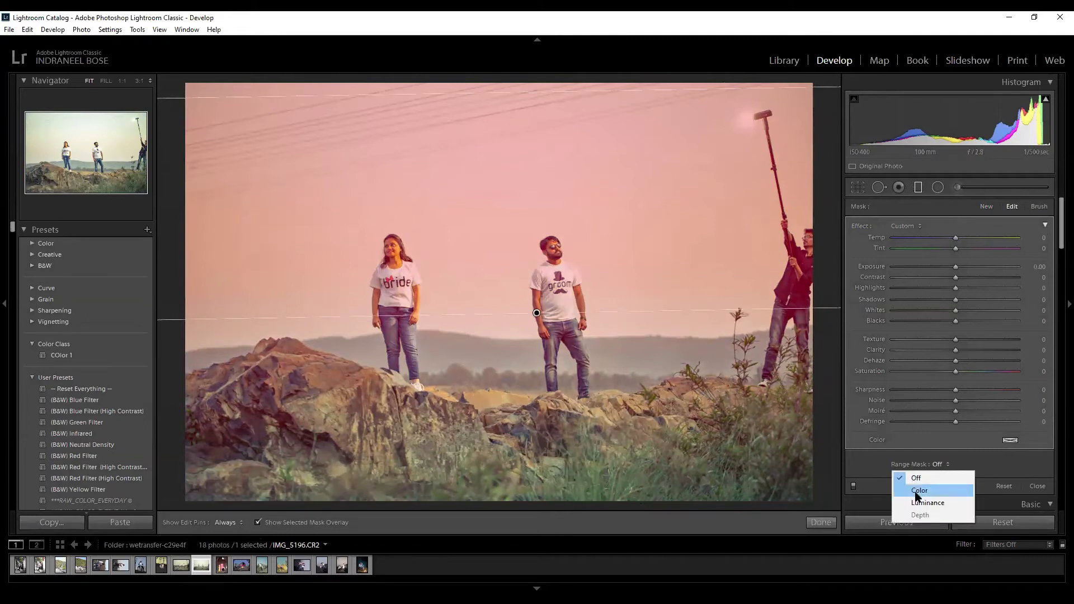
pyautogui.click(919, 496)
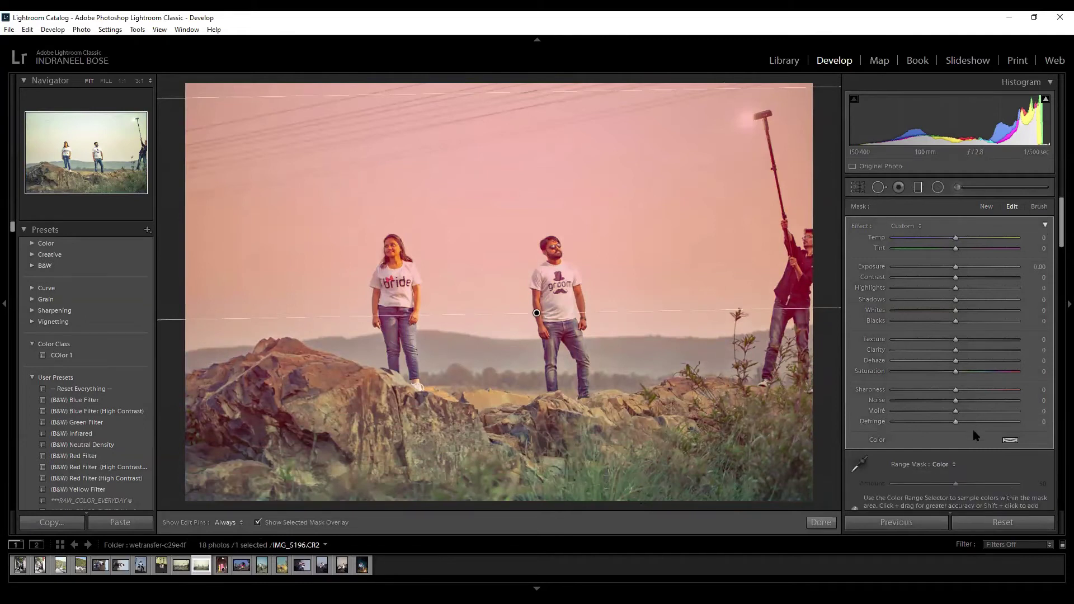
pyautogui.moveTo(537, 313); pyautogui.dragTo(532, 336)
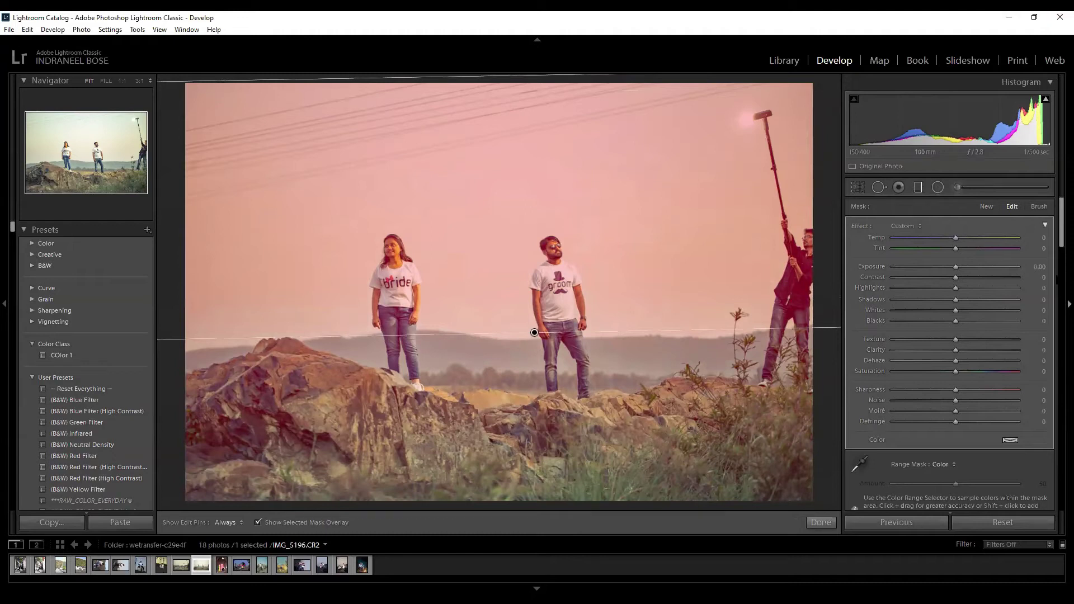
pyautogui.click(862, 466)
pyautogui.click(652, 161)
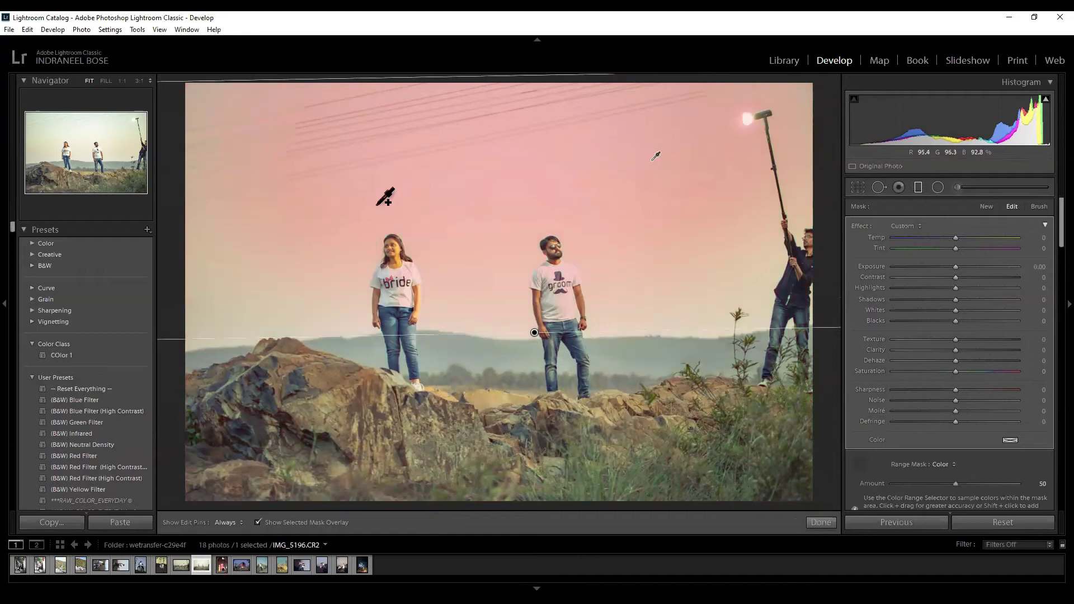
pyautogui.keyDown('shift'); pyautogui.click(308, 313); pyautogui.keyUp('shift')
pyautogui.keyDown('shift'); pyautogui.click(447, 177); pyautogui.keyUp('shift')
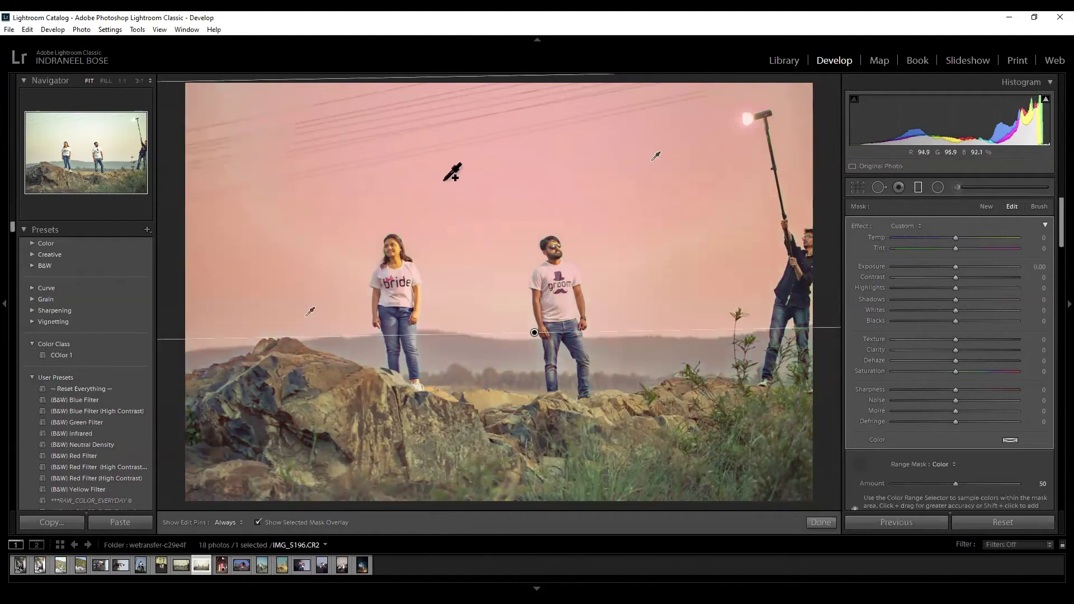
pyautogui.keyDown('shift'); pyautogui.click(707, 308); pyautogui.keyUp('shift')
pyautogui.keyDown('shift'); pyautogui.click(522, 288); pyautogui.keyUp('shift')
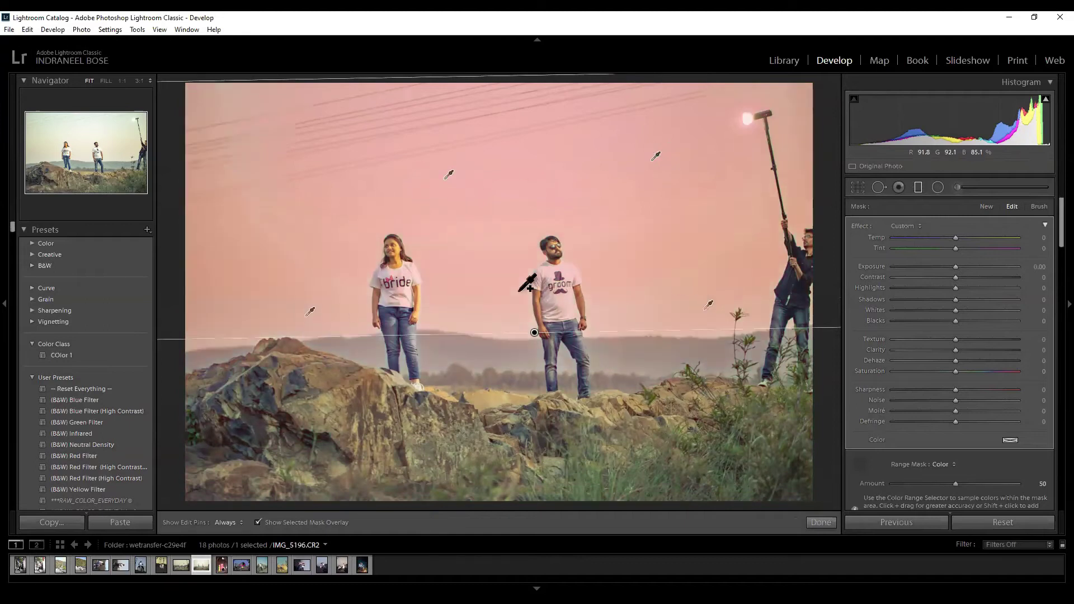
pyautogui.keyDown('shift'); pyautogui.click(503, 223); pyautogui.keyUp('shift')
pyautogui.keyDown('shift'); pyautogui.click(218, 332); pyautogui.keyUp('shift')
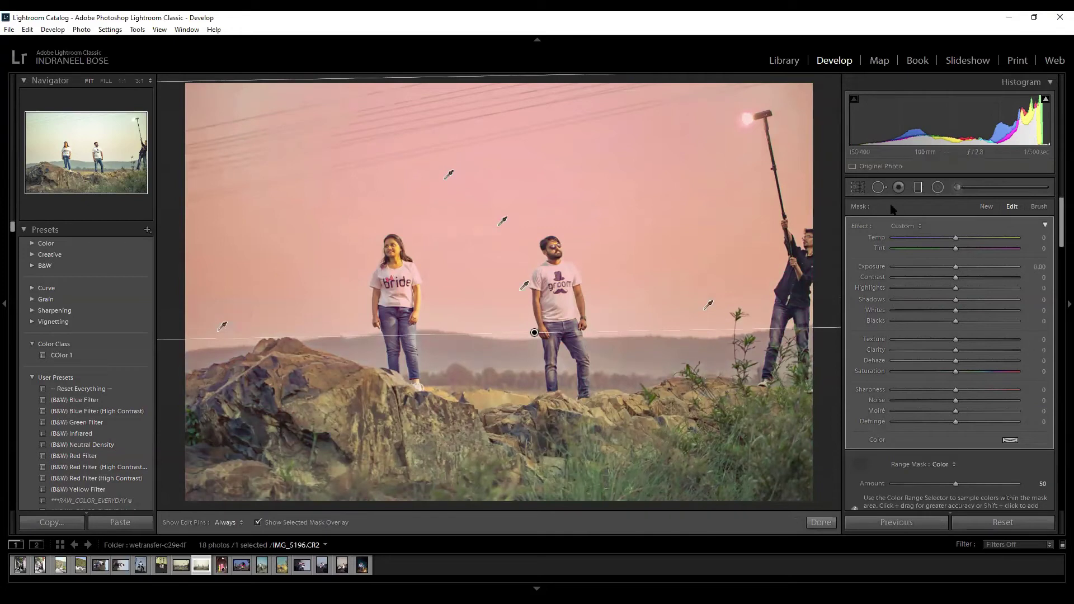
pyautogui.press('o')
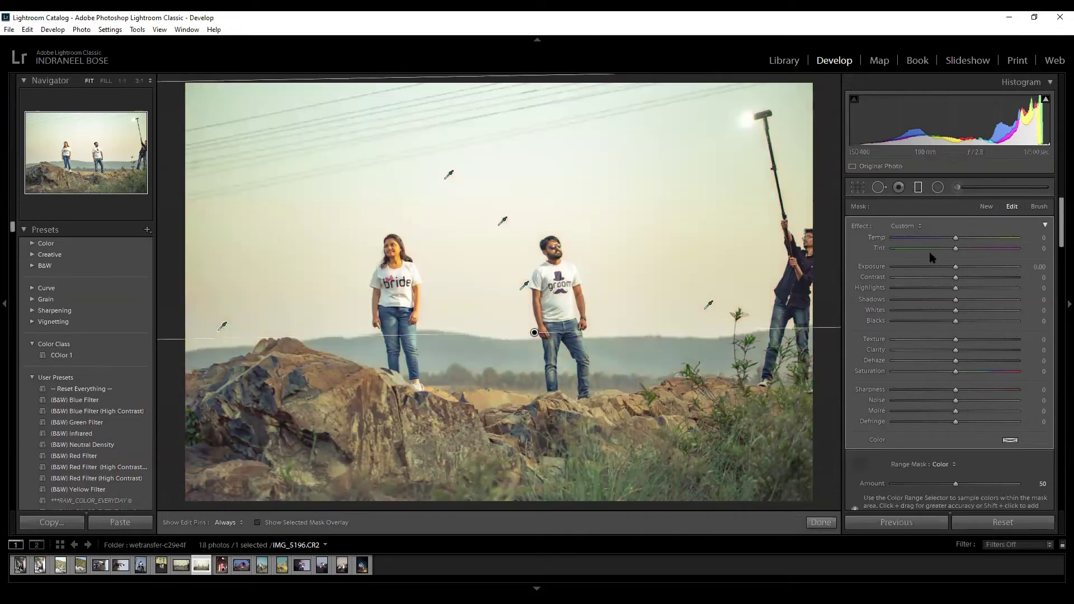
# Set the graduated filter's temperature to 70, tint to 36, exposure to -1.63 and shadows to -35, and finish the filter.
pyautogui.click(1000, 238)
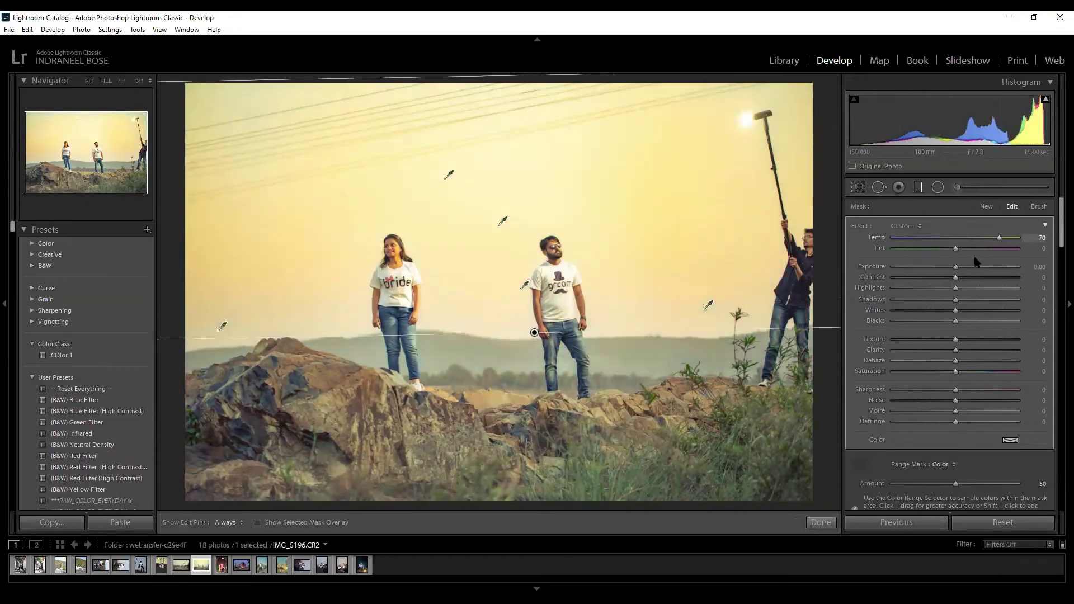
pyautogui.moveTo(953, 267); pyautogui.dragTo(981, 254)
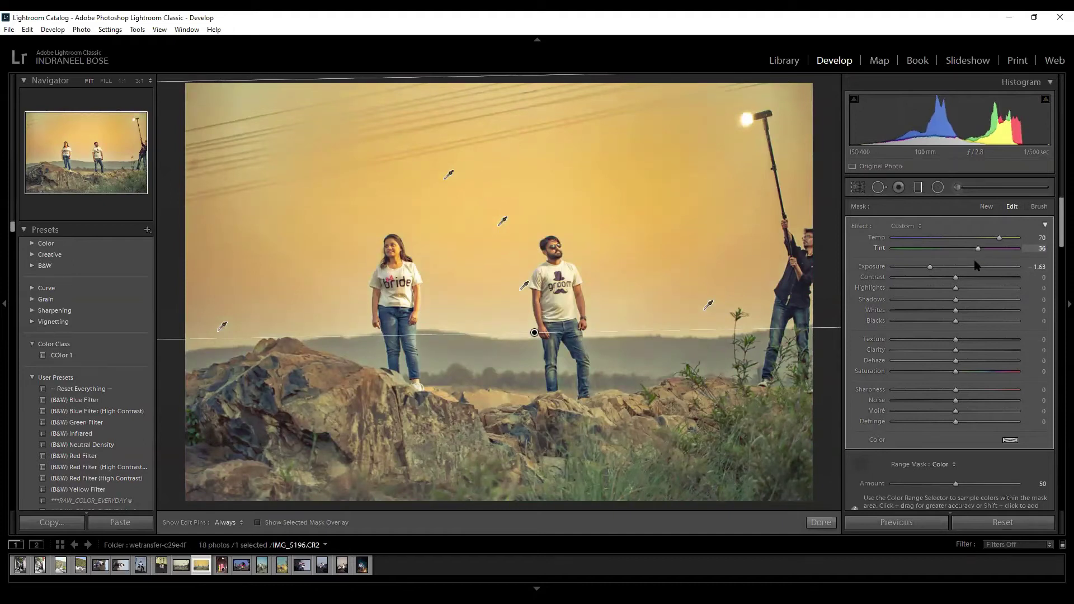
pyautogui.moveTo(955, 300); pyautogui.dragTo(932, 302)
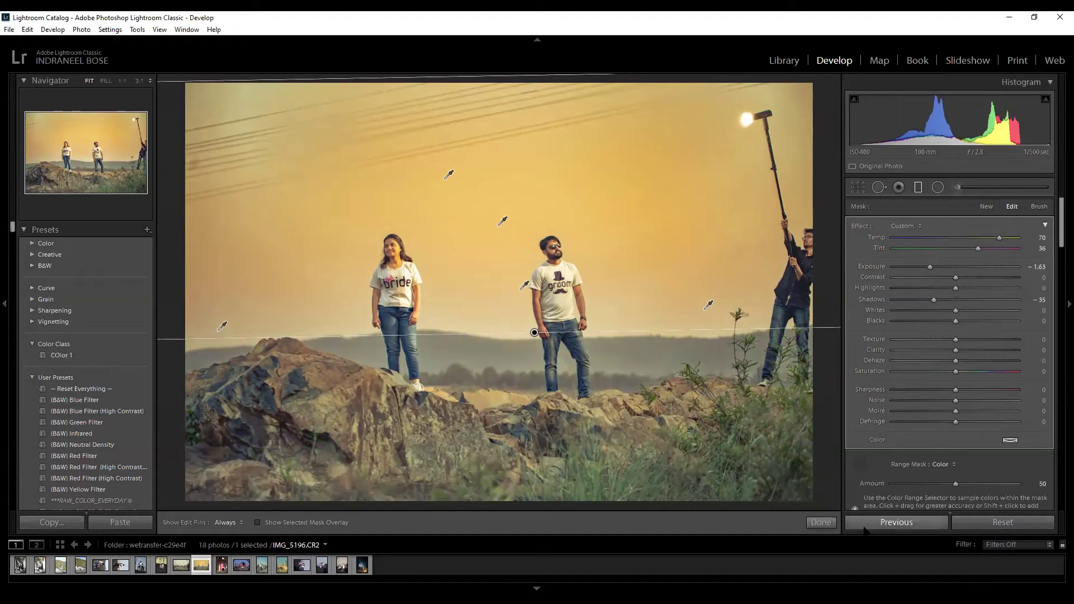
pyautogui.click(820, 523)
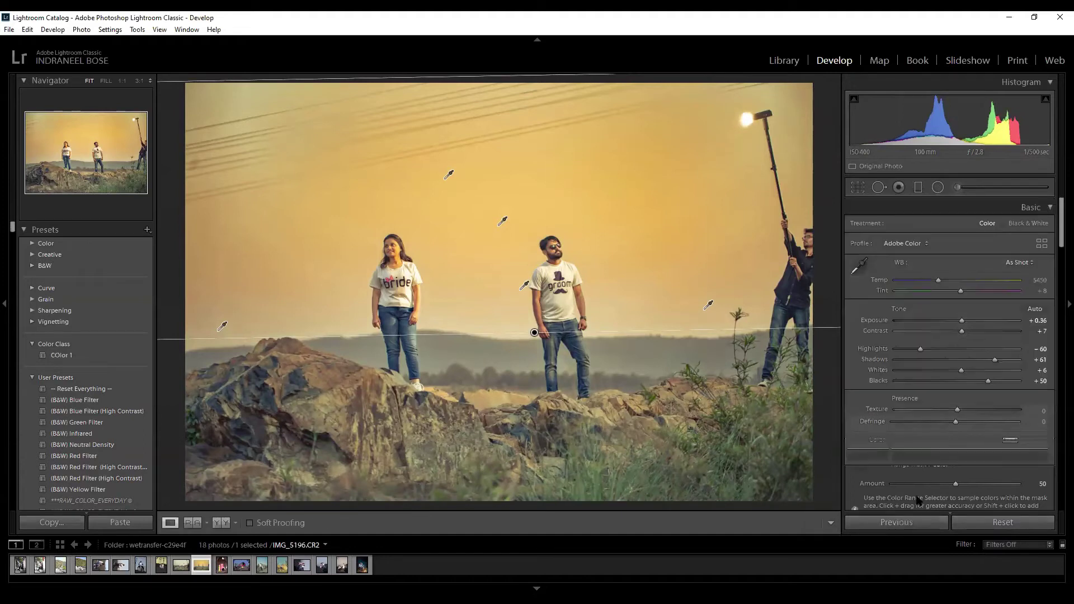
# Reset all develop adjustments on IMG_5196.CR2 to the original unedited photo.
pyautogui.hotkey('ctrl', 'z')
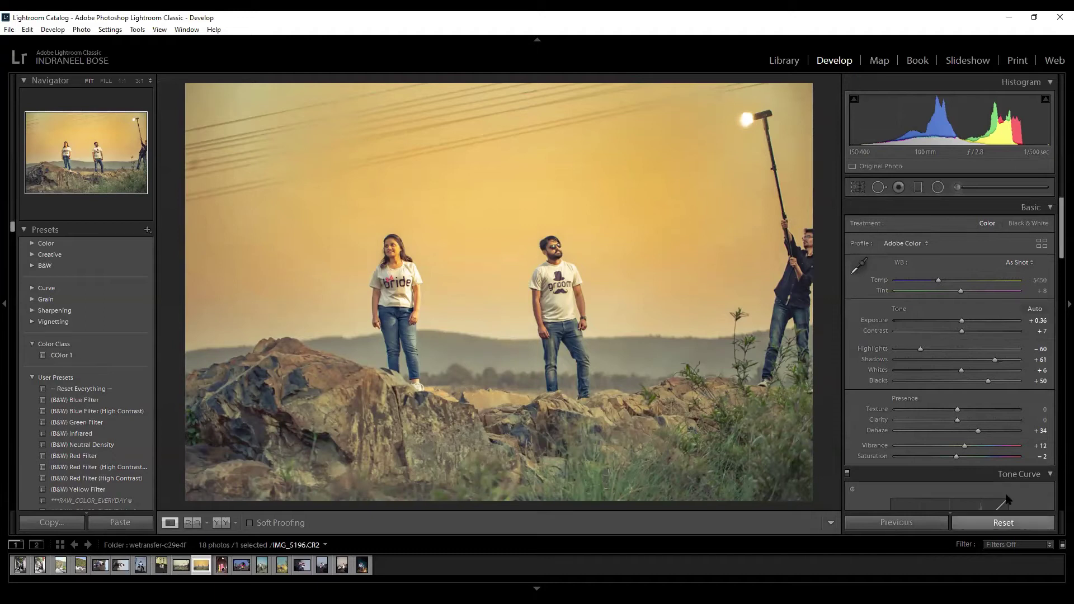
pyautogui.click(1001, 522)
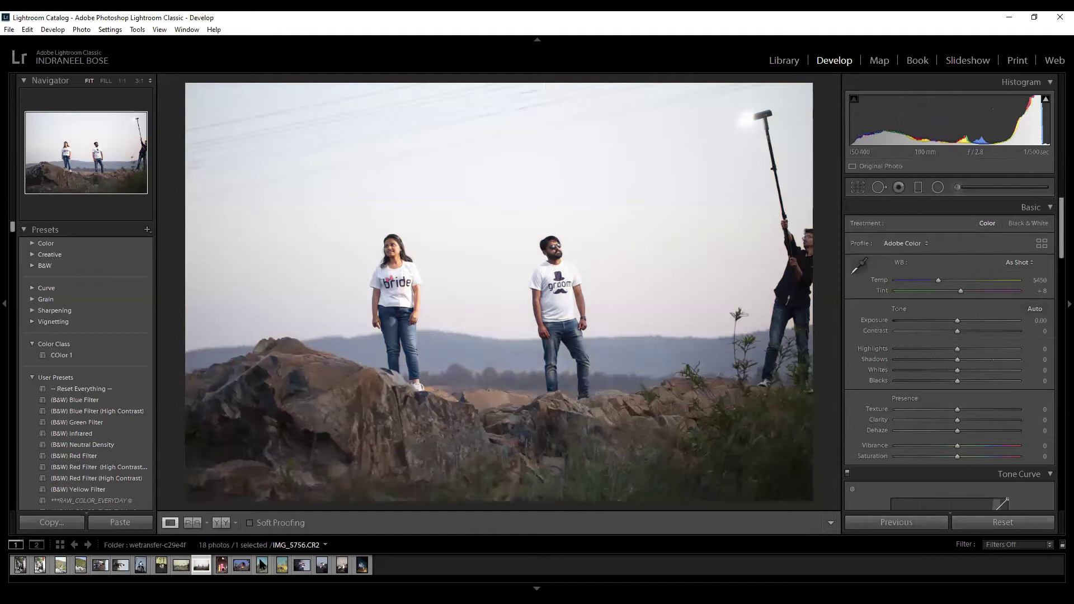
# Apply Auto tone to IMG_5102.CR2, compare it in the side-by-side and split before/after views, and return to the single-photo view.
pyautogui.click(61, 567)
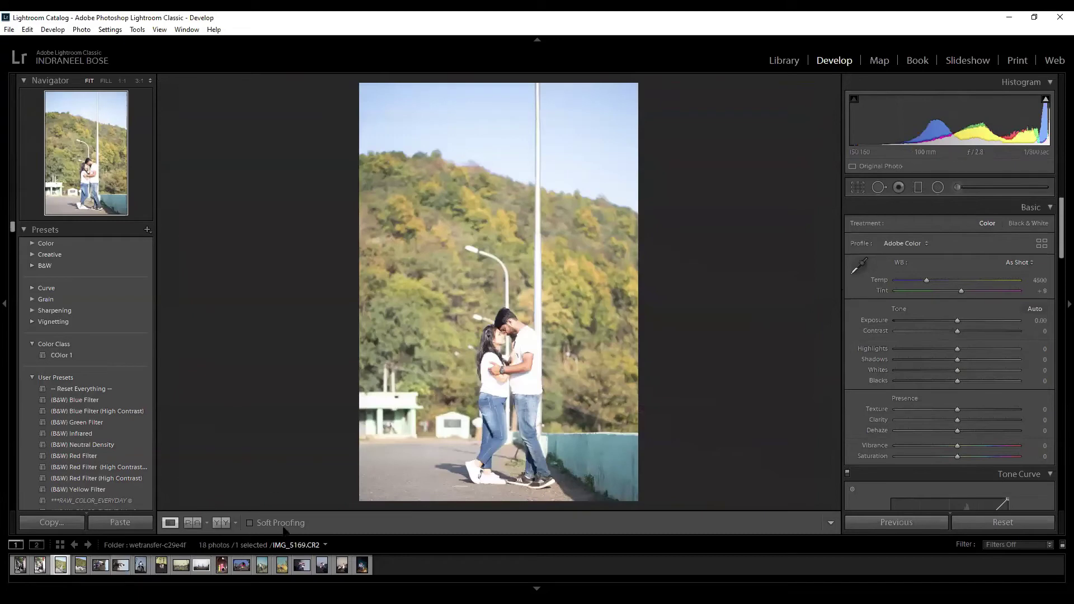
pyautogui.click(1033, 310)
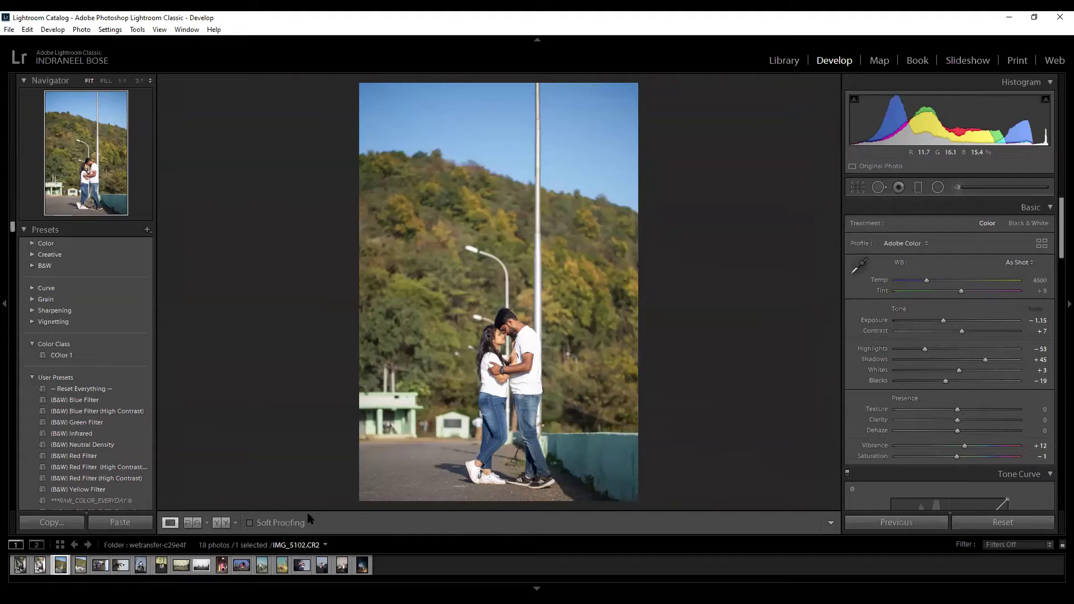
pyautogui.click(215, 524)
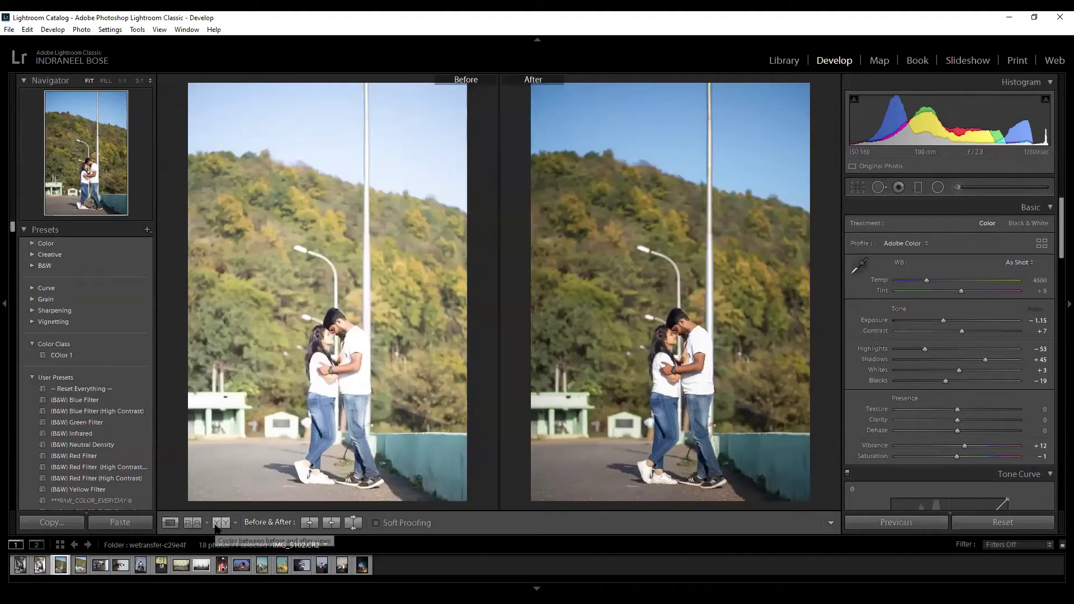
pyautogui.click(216, 525)
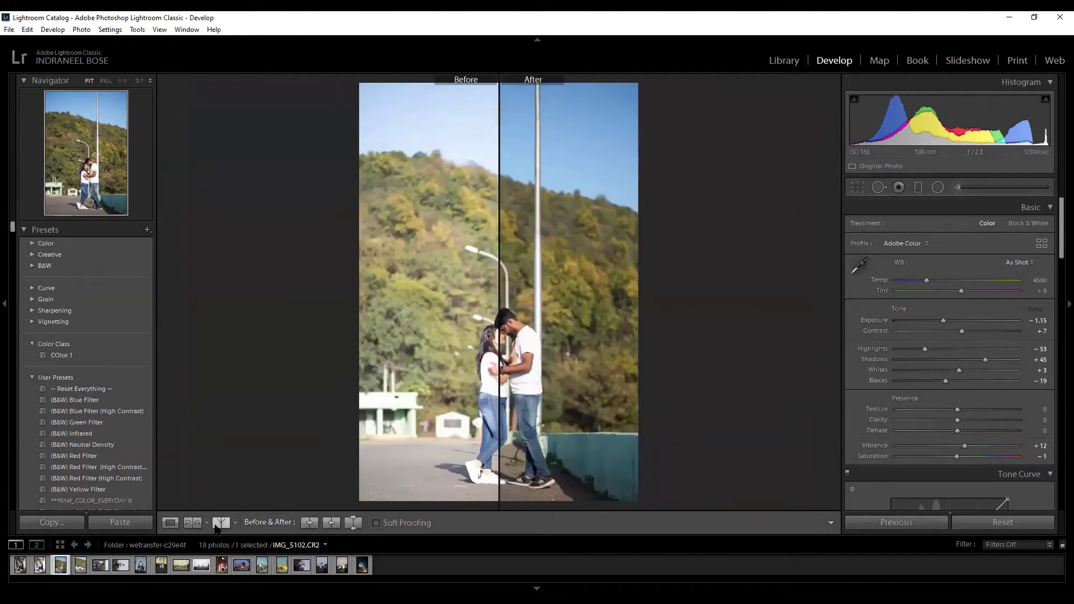
pyautogui.click(216, 525)
pyautogui.click(216, 525)
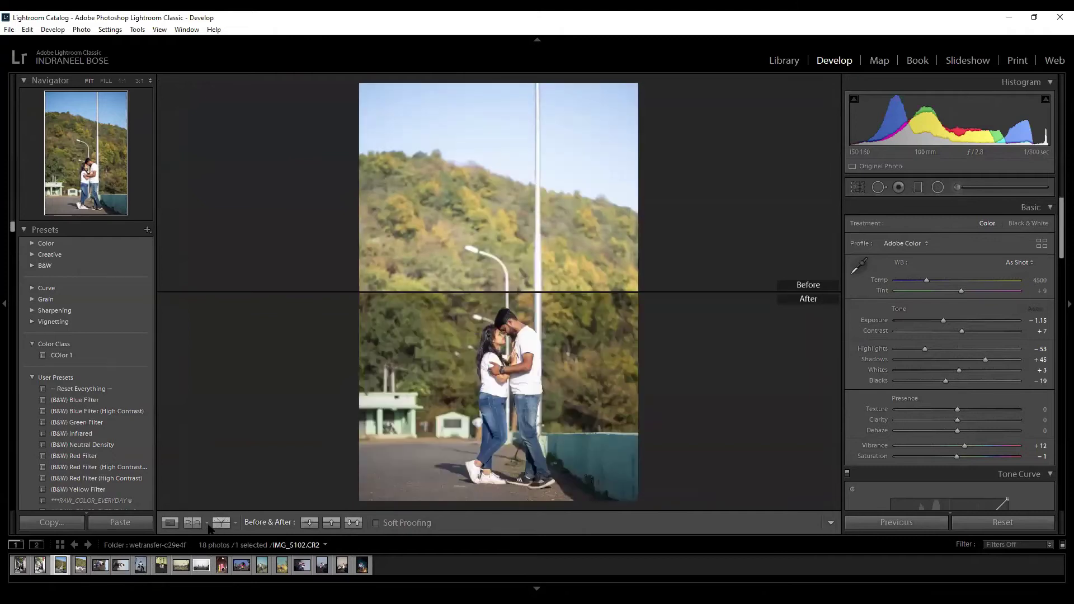
pyautogui.click(170, 522)
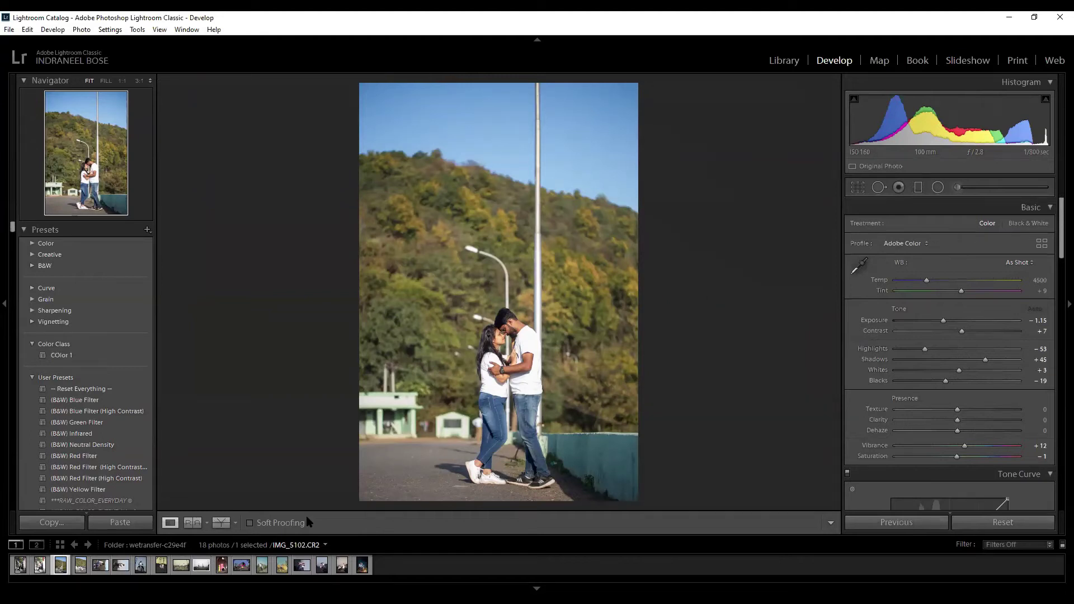
# Save the develop settings of the campfire photo IMG_5890.CR2 as a preset named color2 in the Color Class group.
pyautogui.click(365, 566)
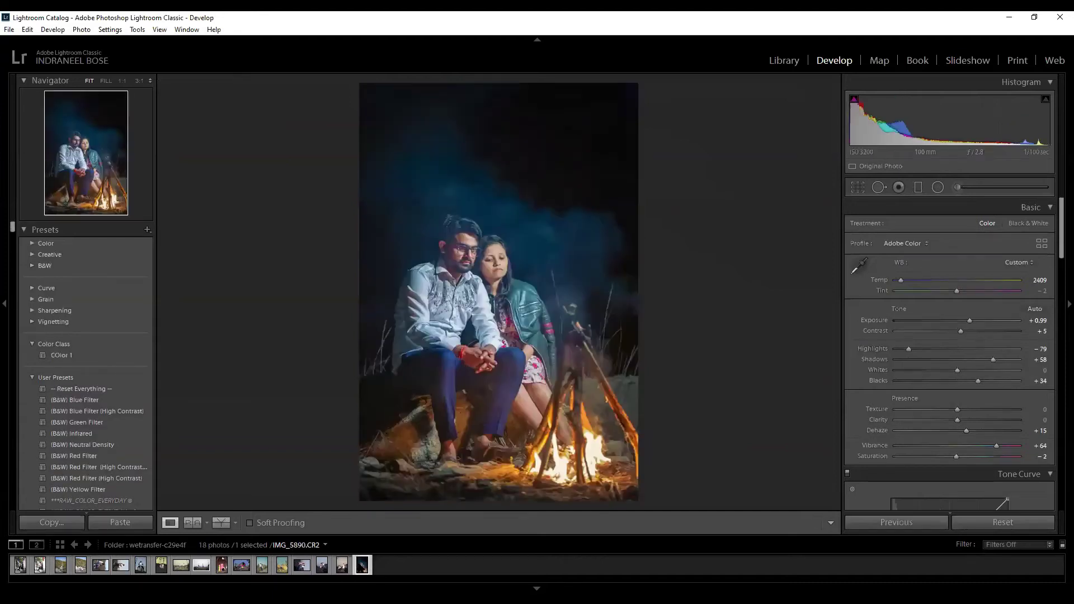
pyautogui.rightClick(363, 566)
pyautogui.moveTo(445, 436)
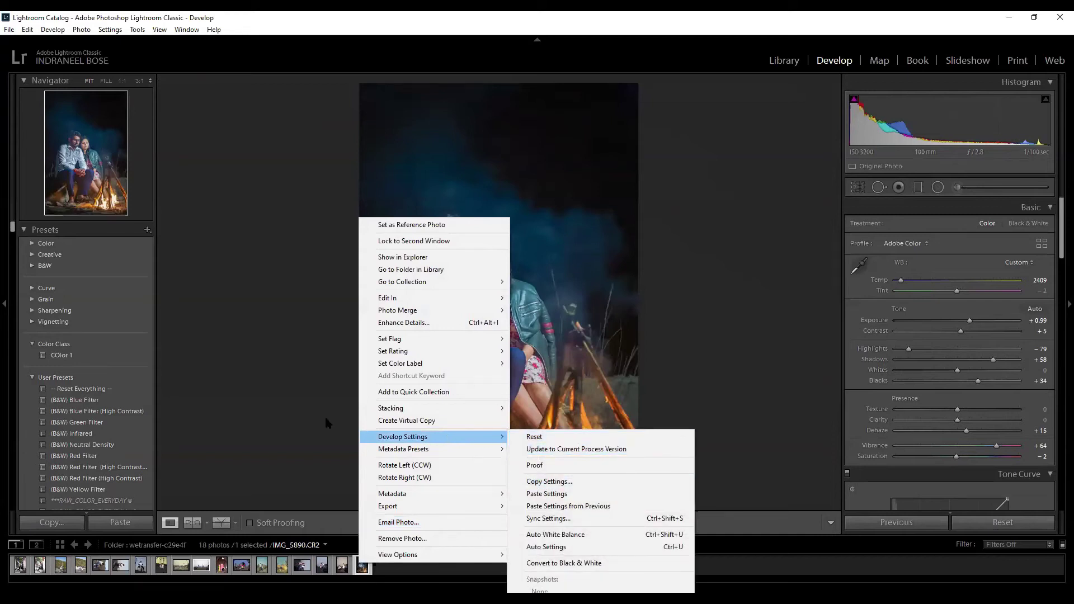
pyautogui.click(147, 230)
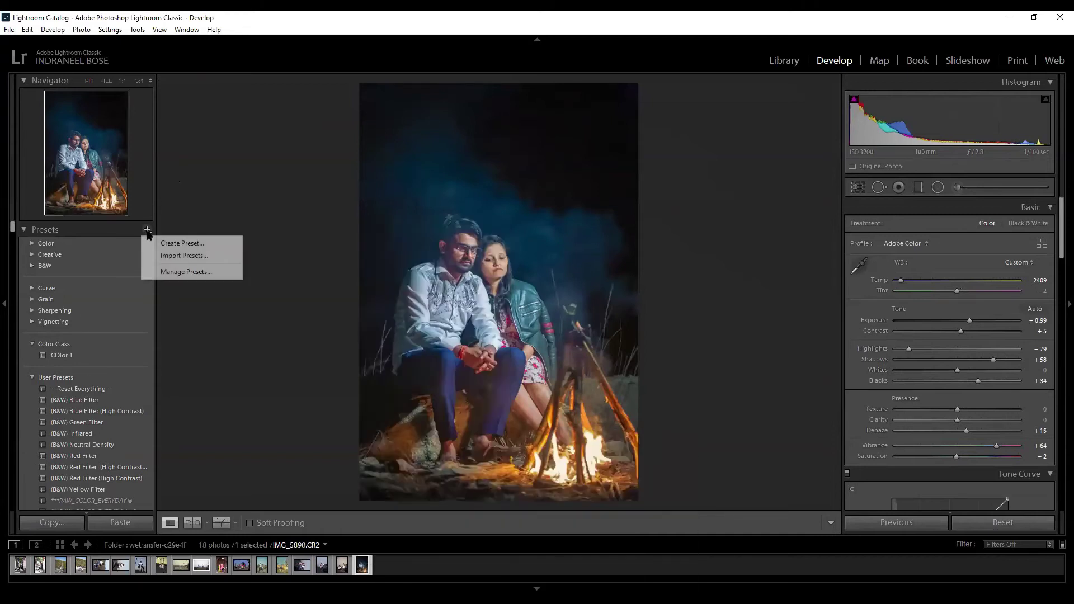
pyautogui.click(173, 244)
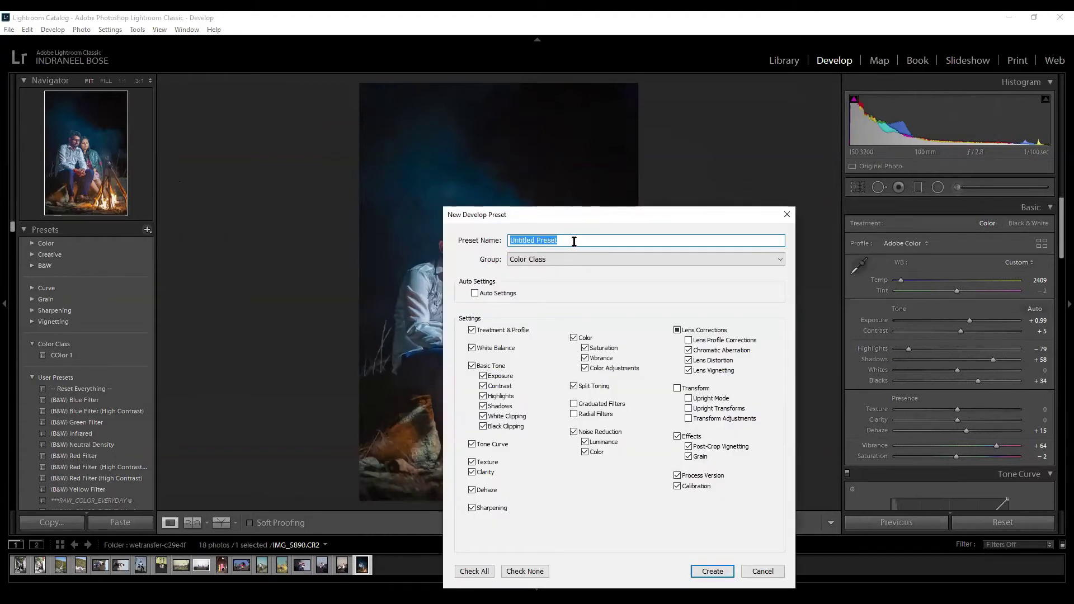
pyautogui.write('color2')
pyautogui.click(712, 571)
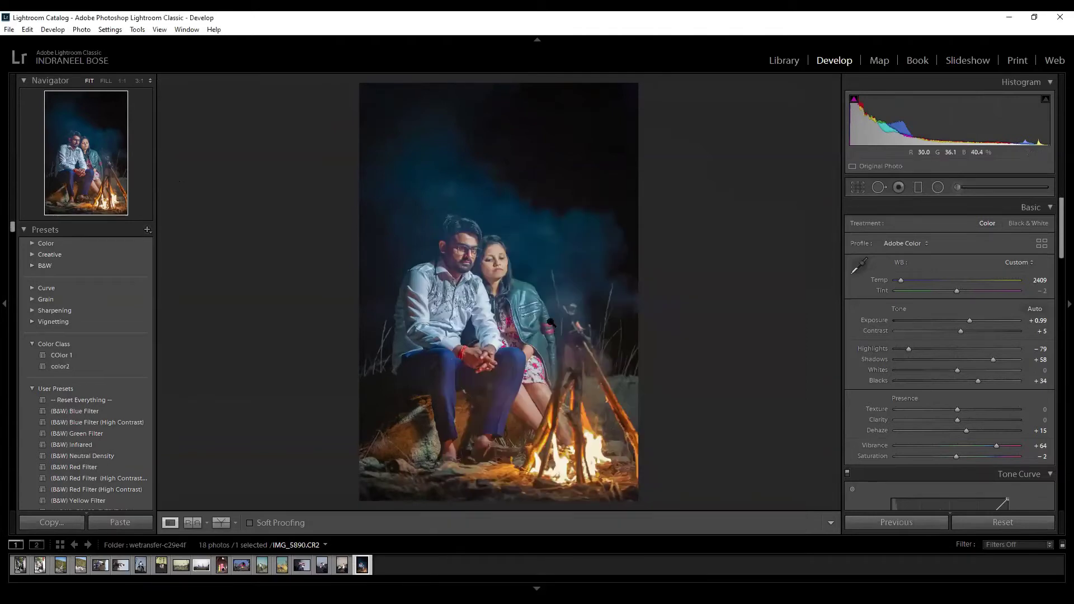
# Try to copy the campfire photo's develop settings while IMG_5880.CR2 is the open photo.
pyautogui.rightClick(367, 568)
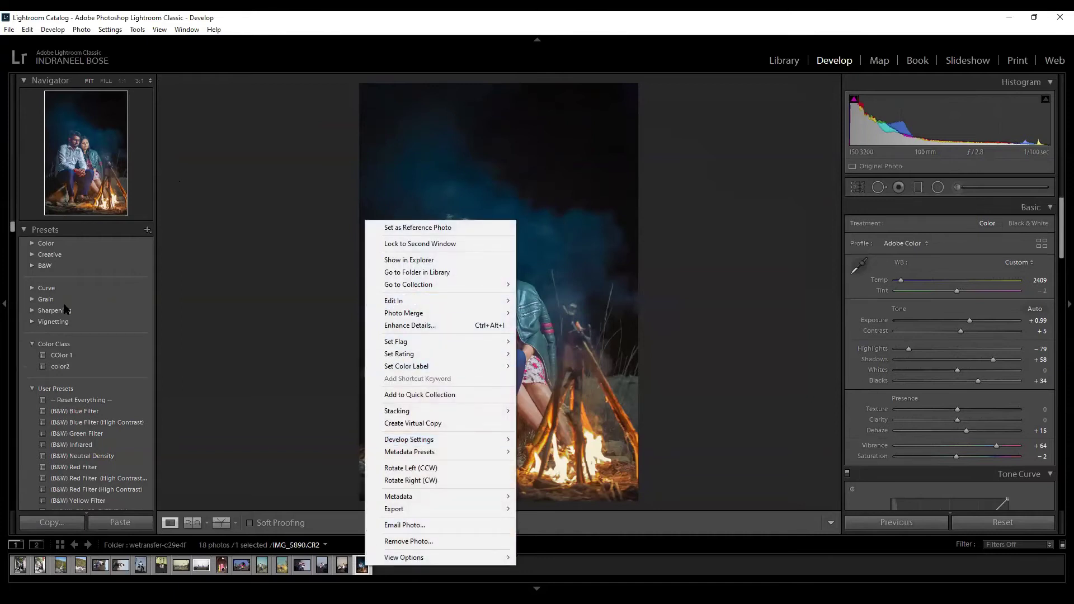
pyautogui.press('Escape')
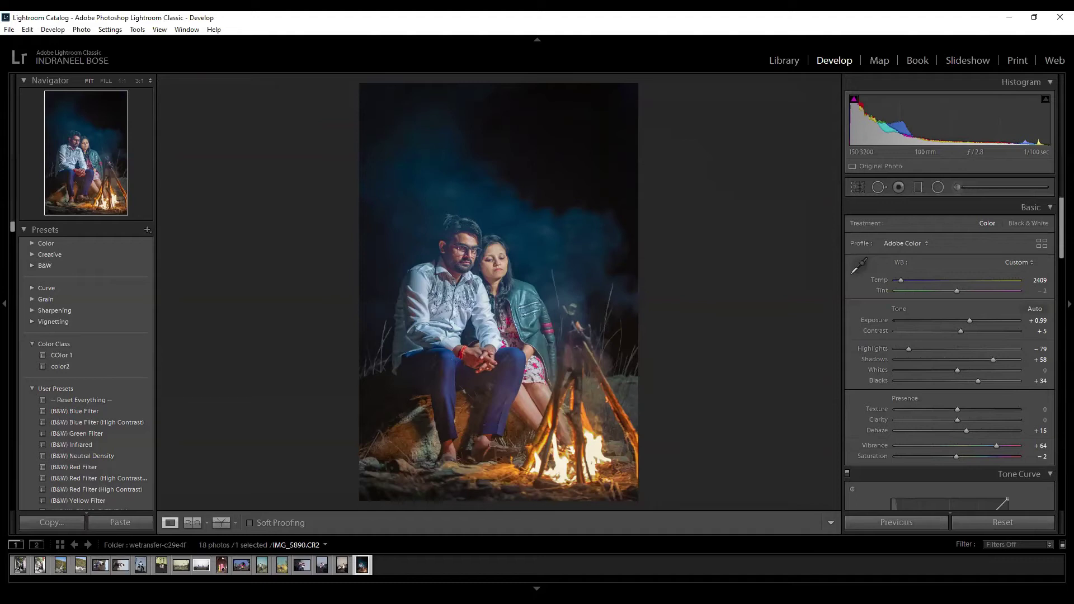
pyautogui.click(343, 566)
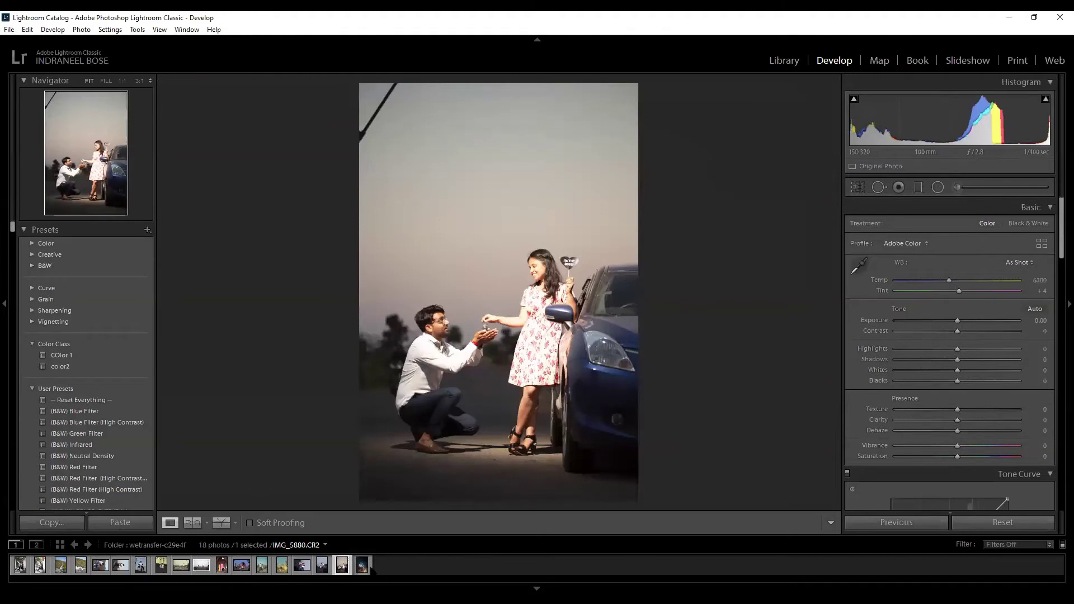
pyautogui.rightClick(366, 569)
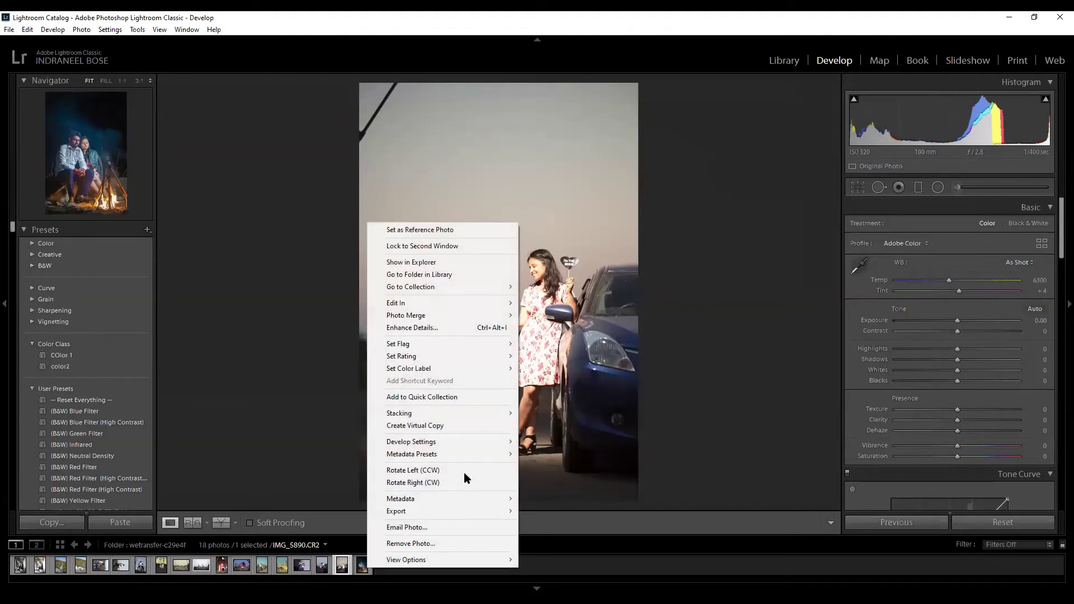
pyautogui.moveTo(466, 448)
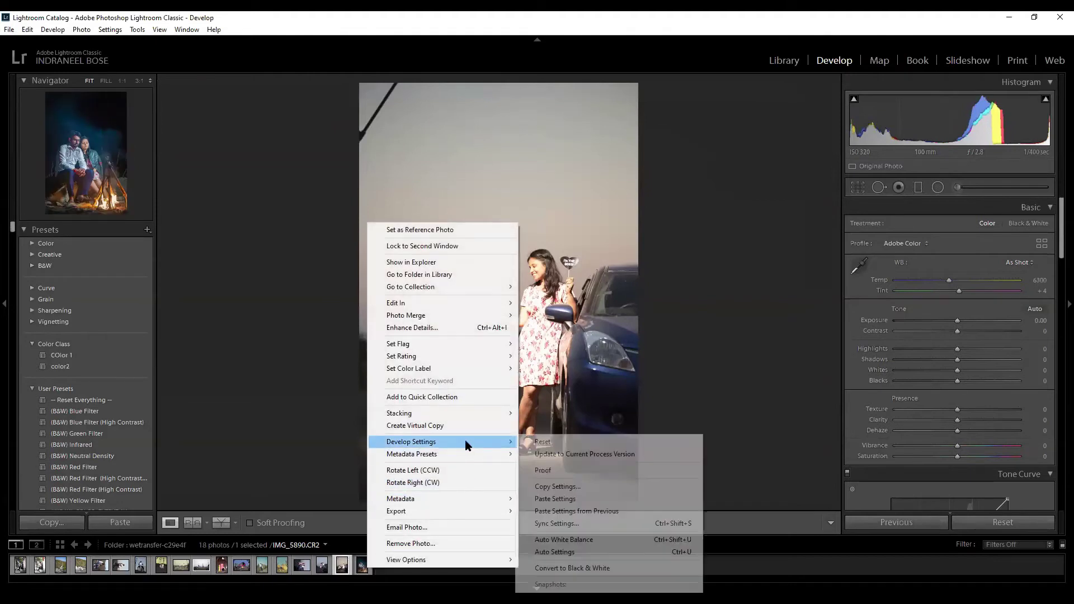
pyautogui.click(555, 488)
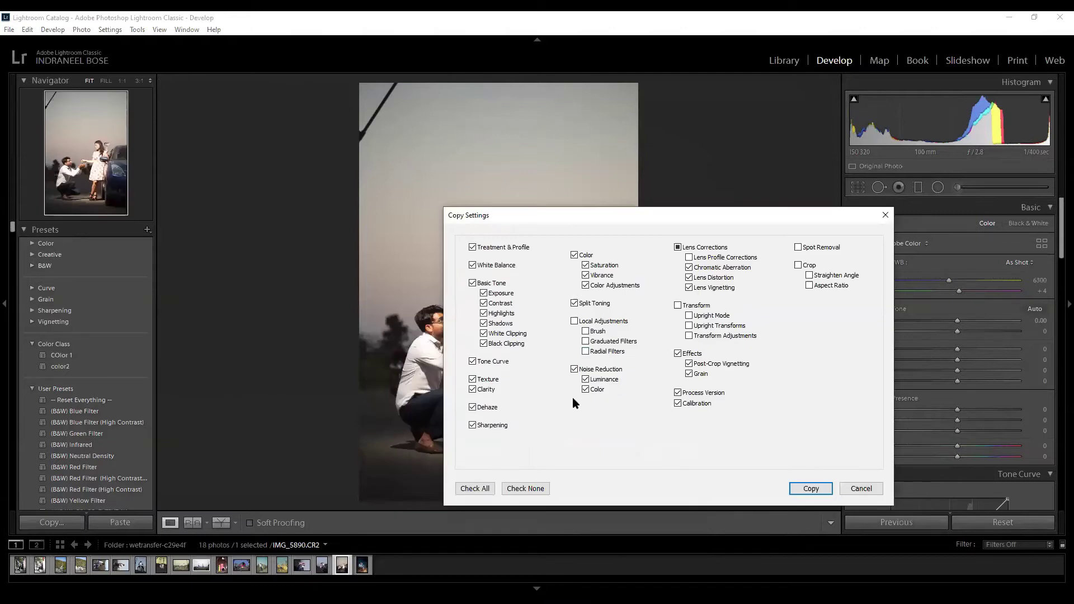
pyautogui.press('Return')
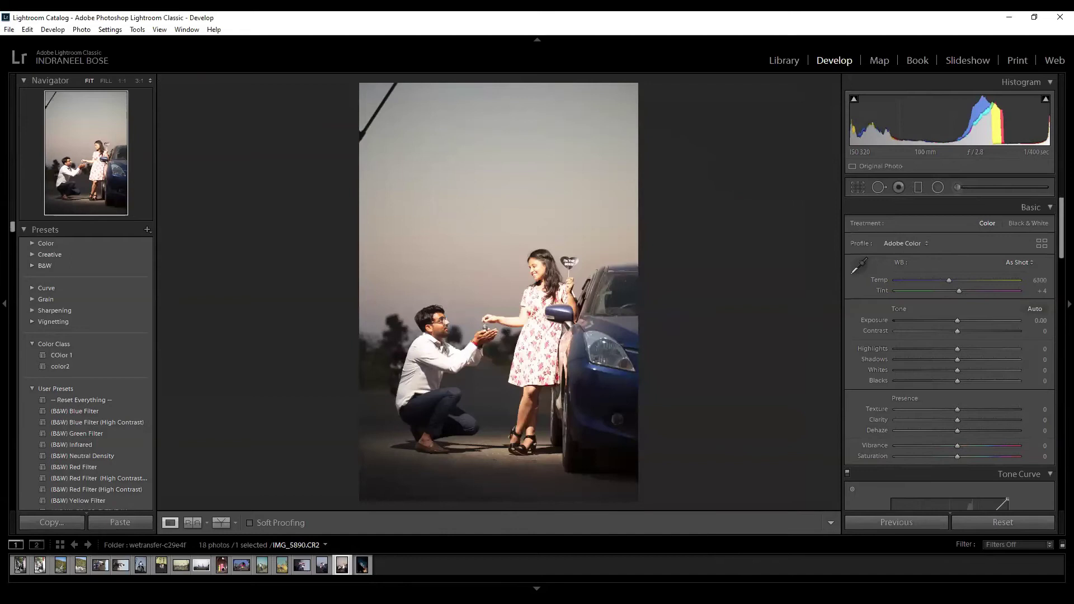
# Open the campfire photo IMG_5890.CR2 and copy its develop settings with local adjustments left out.
pyautogui.click(362, 565)
pyautogui.rightClick(361, 564)
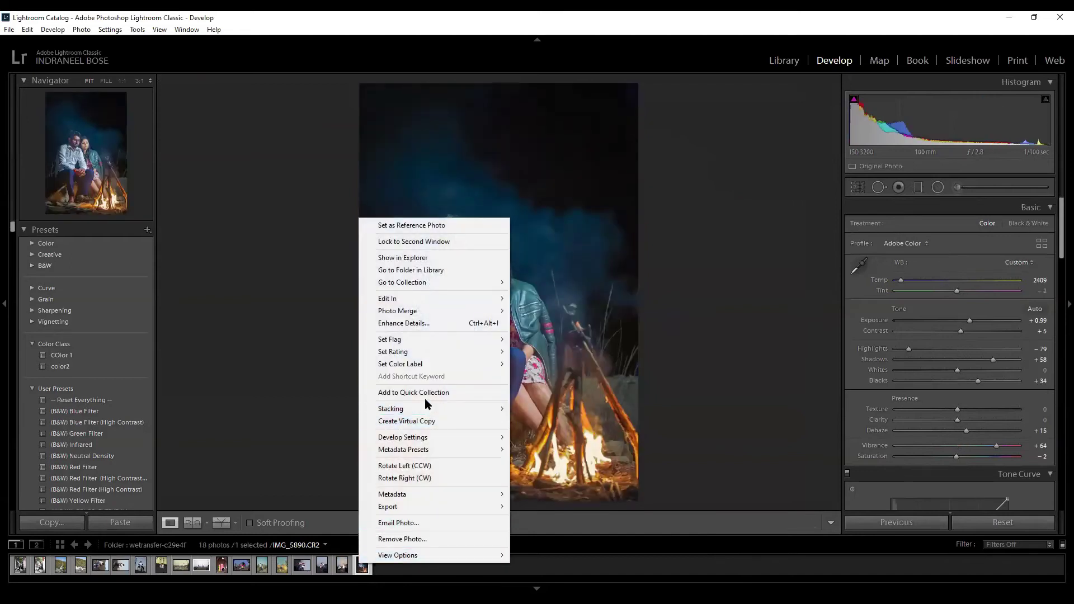
pyautogui.moveTo(480, 442)
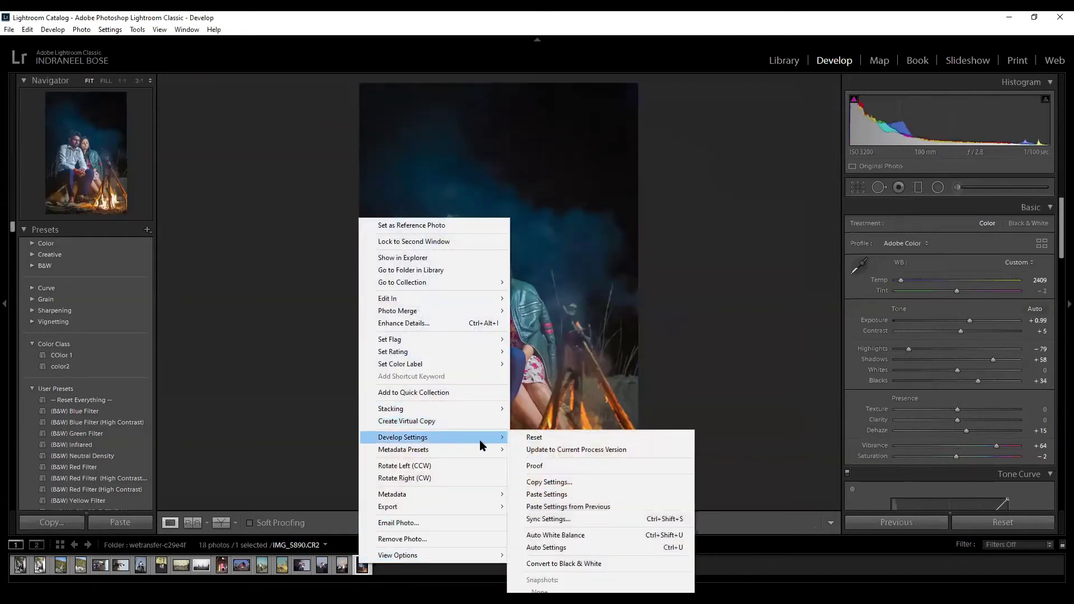
pyautogui.click(537, 483)
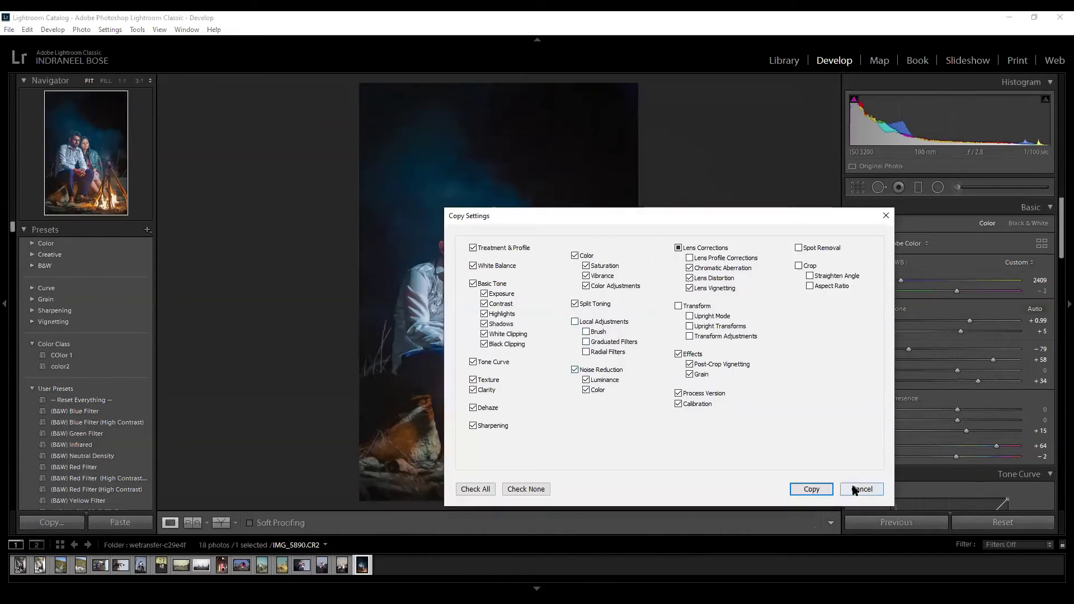
pyautogui.click(830, 490)
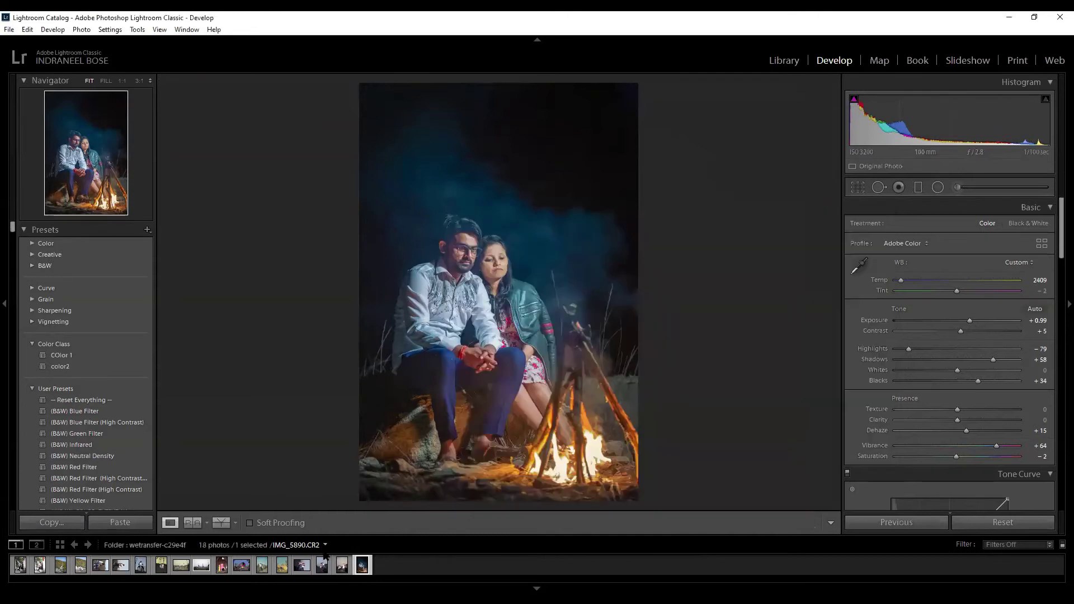
# Open IMG_5693.CR2, the couple in front of the brick ruin, and set its white balance temperature to 5591.
pyautogui.click(203, 565)
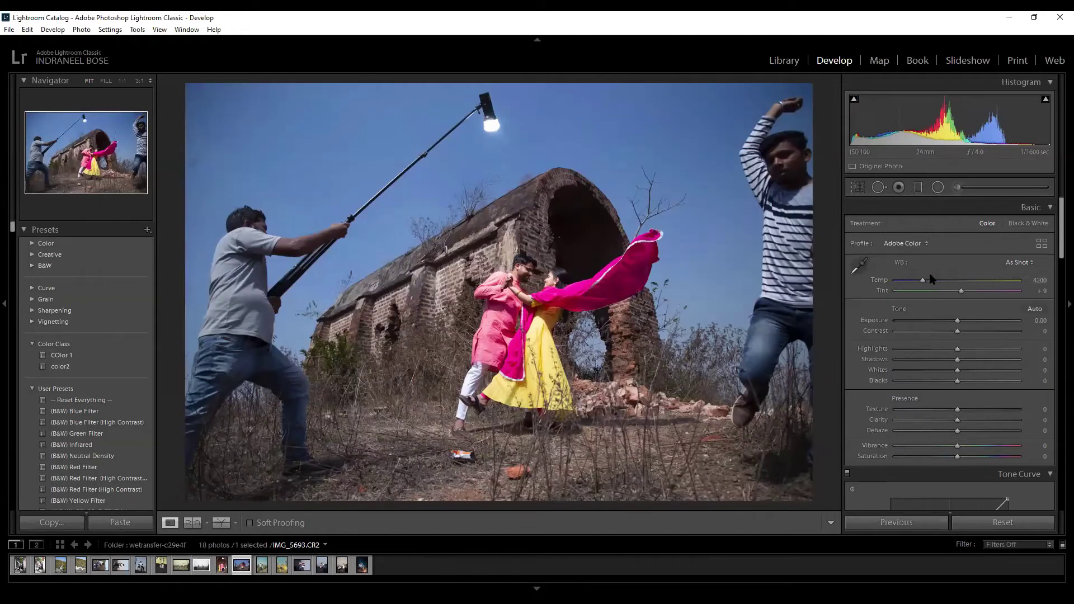
pyautogui.moveTo(952, 282); pyautogui.dragTo(942, 282)
pyautogui.click(942, 283)
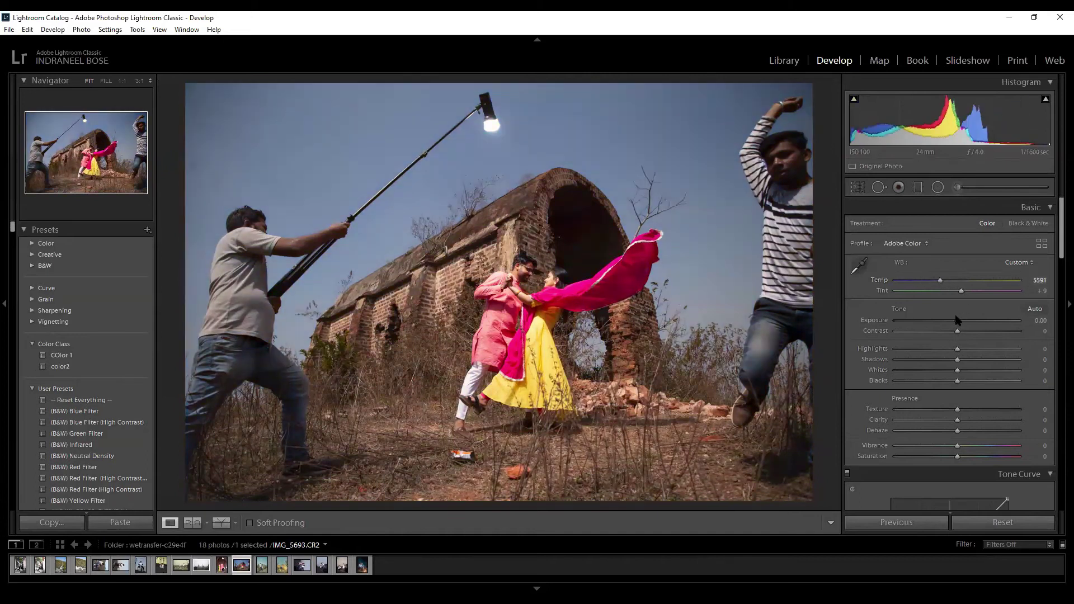
# Draw a radial filter around the couple that affects the area outside it, check its mask overlay, and set its temperature to -99.
pyautogui.click(938, 187)
pyautogui.moveTo(502, 279); pyautogui.dragTo(633, 420)
pyautogui.moveTo(502, 278); pyautogui.dragTo(559, 323)
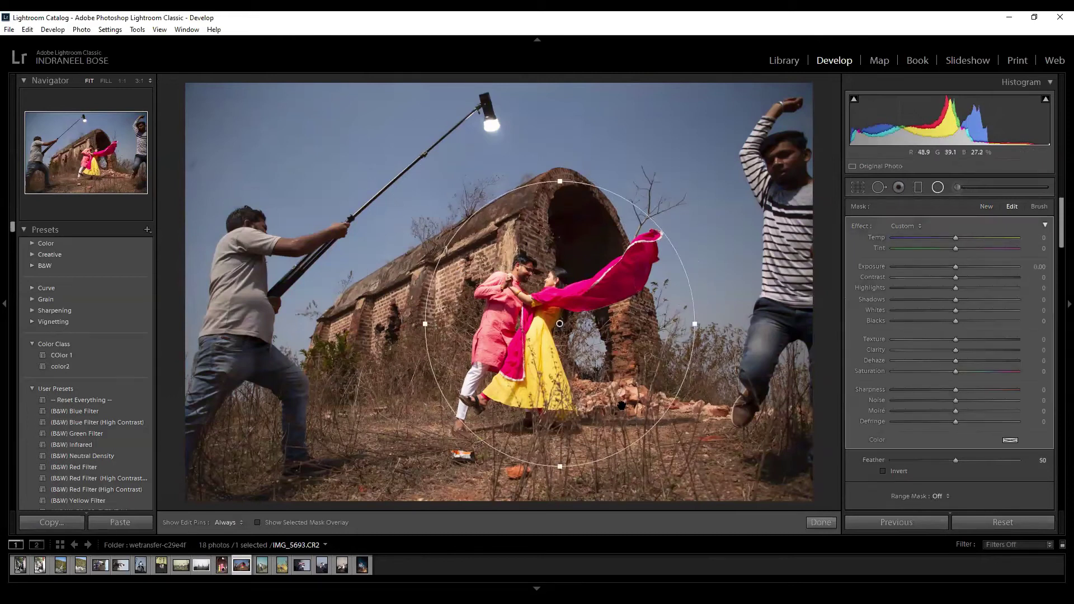
pyautogui.press('o')
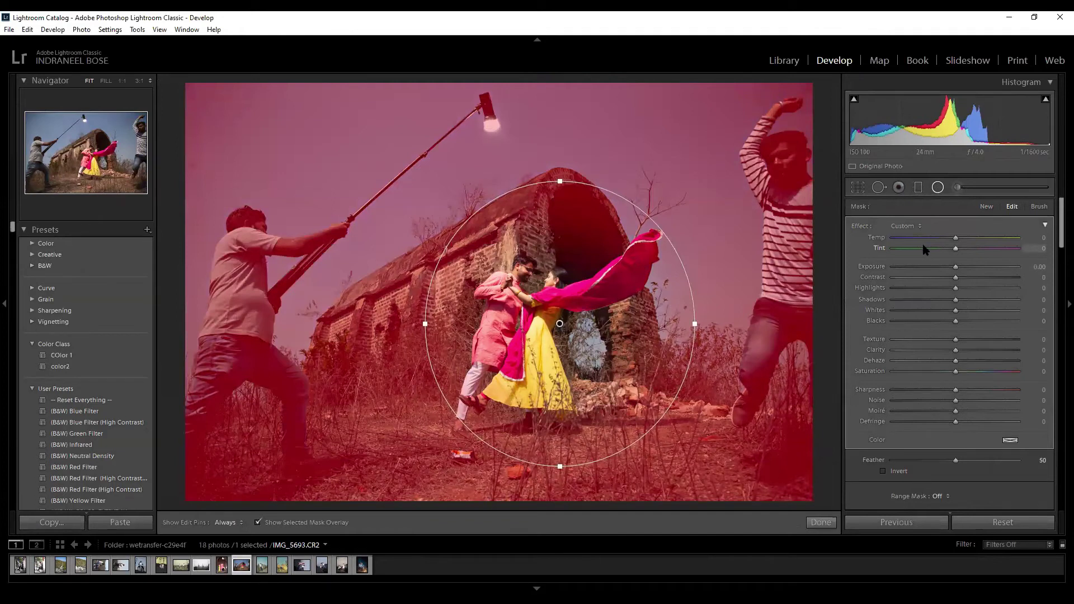
pyautogui.press('o')
pyautogui.moveTo(956, 238); pyautogui.dragTo(893, 247)
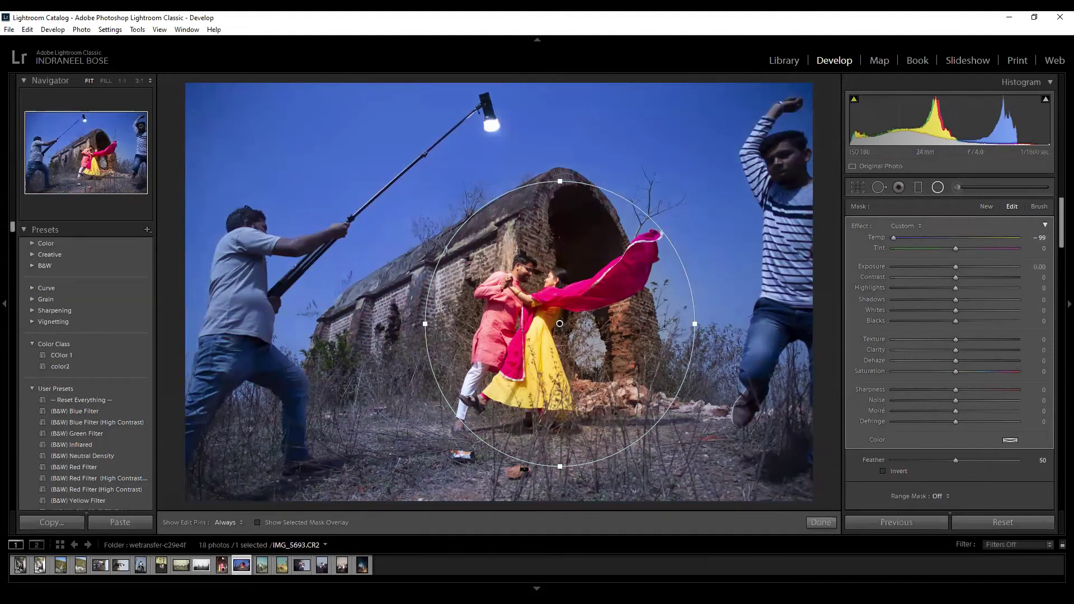
pyautogui.click(818, 523)
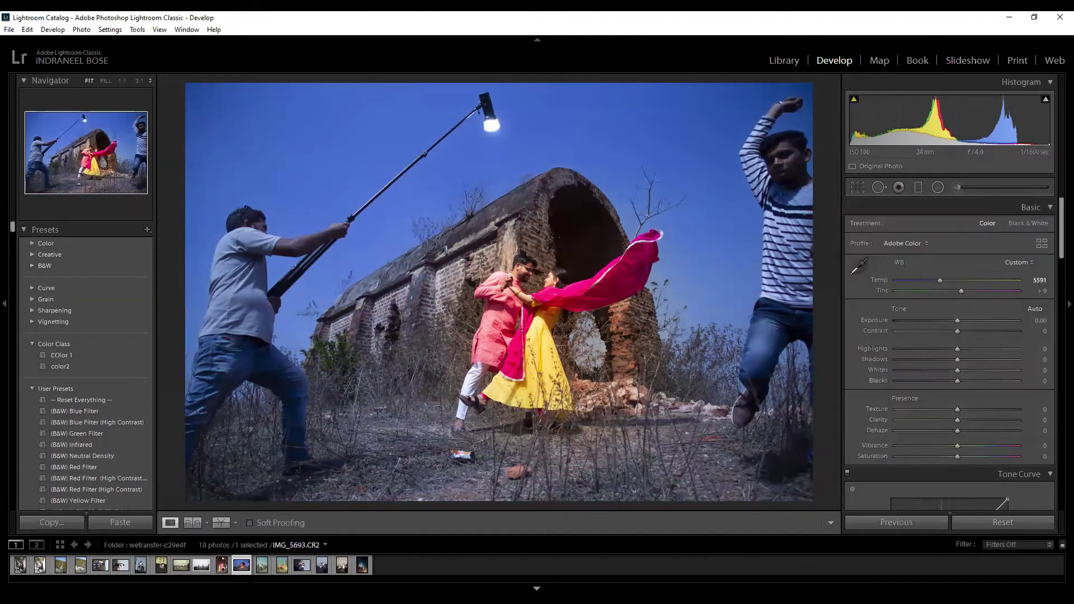
# Copy the develop settings of IMG_5693.CR2 with Local Adjustments included.
pyautogui.rightClick(246, 570)
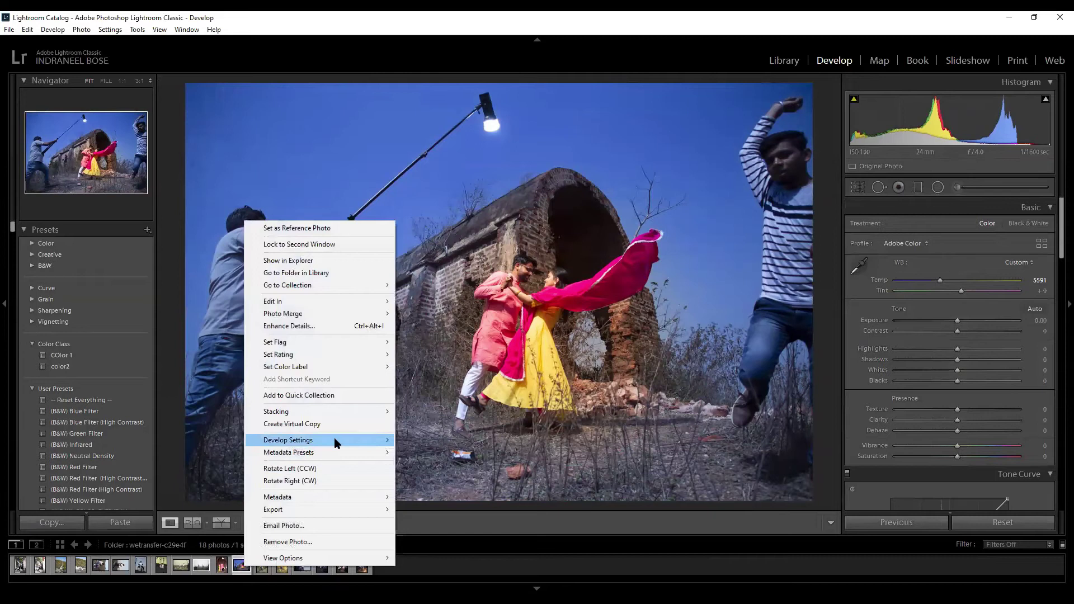
pyautogui.moveTo(335, 441)
pyautogui.click(441, 486)
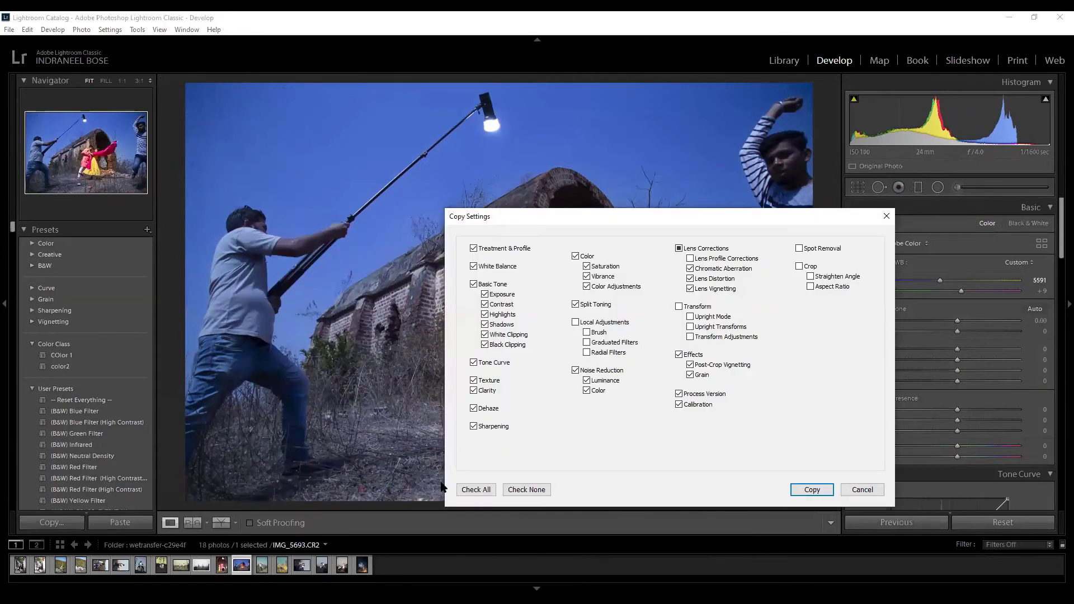
pyautogui.click(576, 323)
pyautogui.click(811, 490)
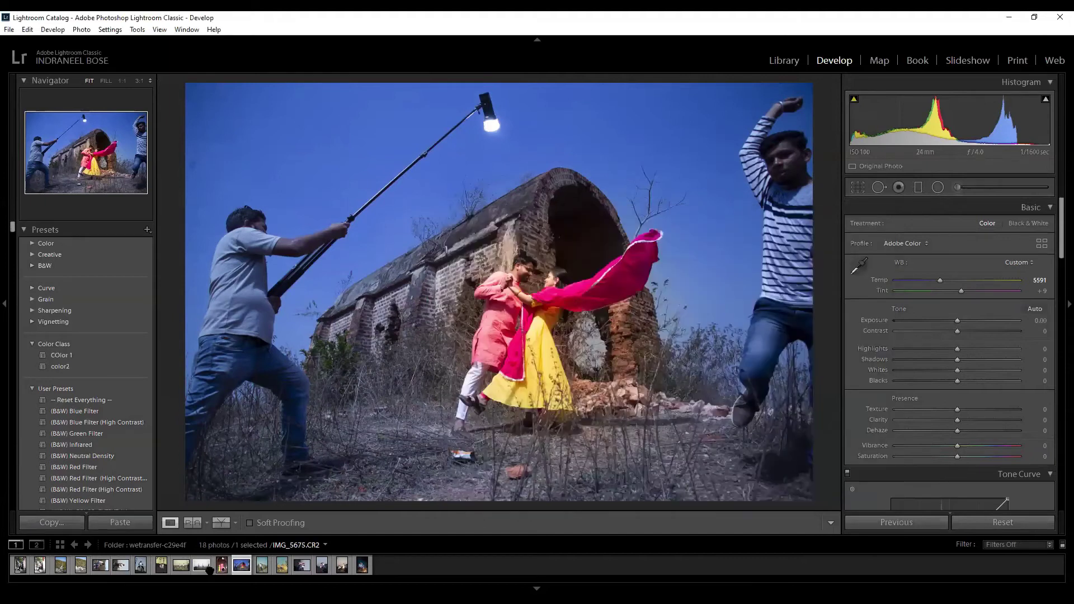
# Open IMG_5811.CR2, the couple among the boulders, reset its edits, and paste the copied develop settings onto it.
pyautogui.click(262, 565)
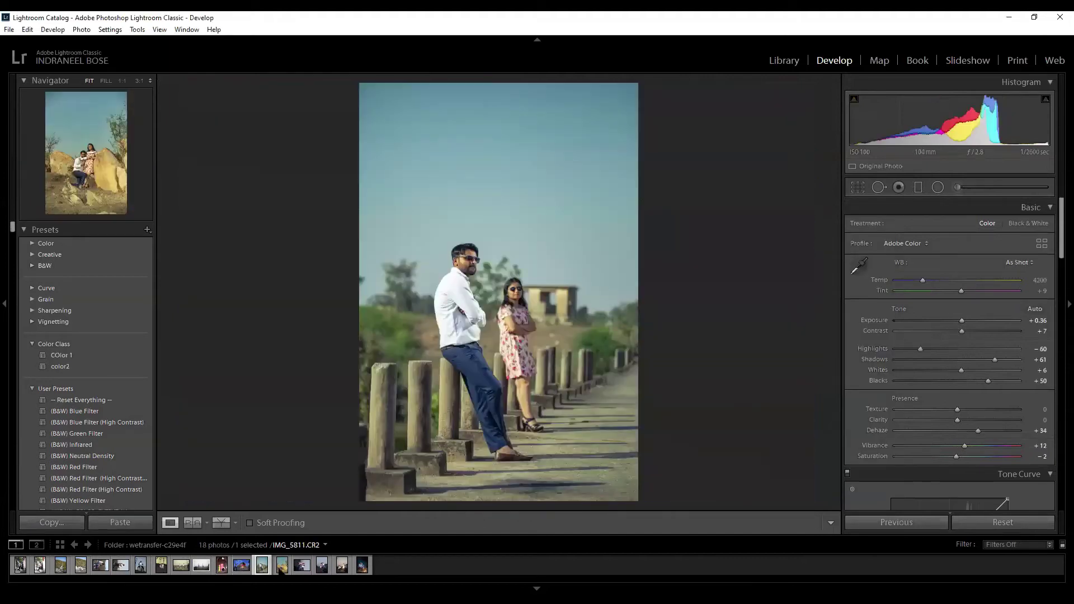
pyautogui.click(282, 565)
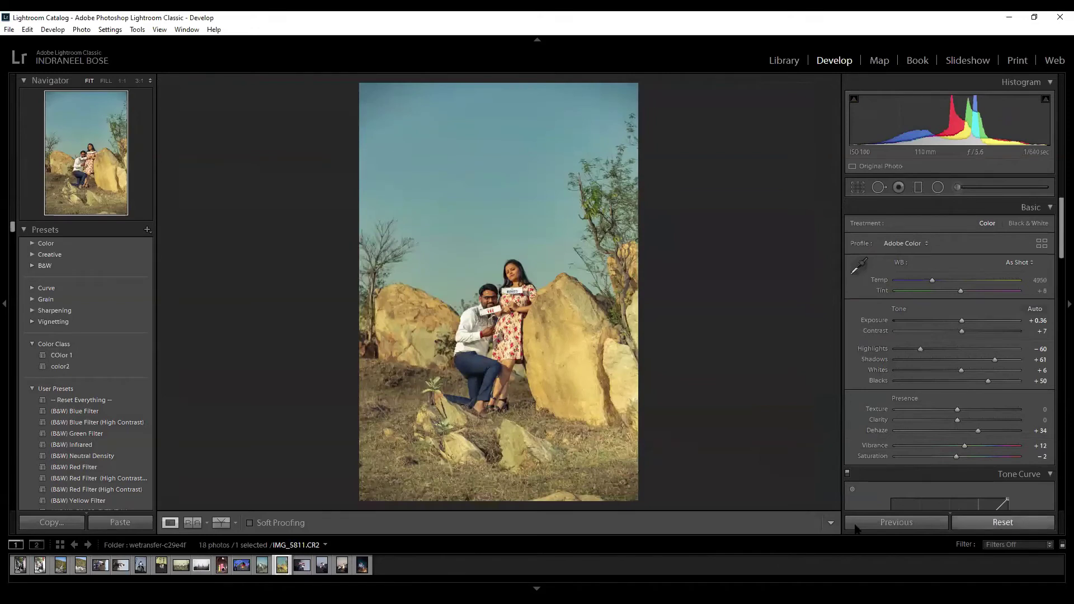
pyautogui.rightClick(283, 565)
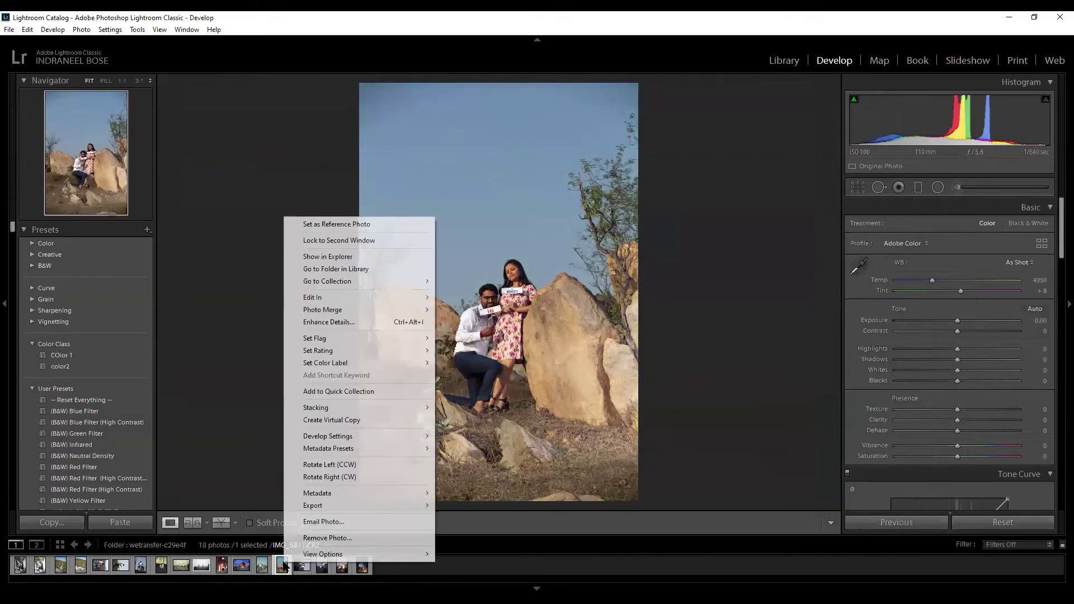
pyautogui.moveTo(348, 437)
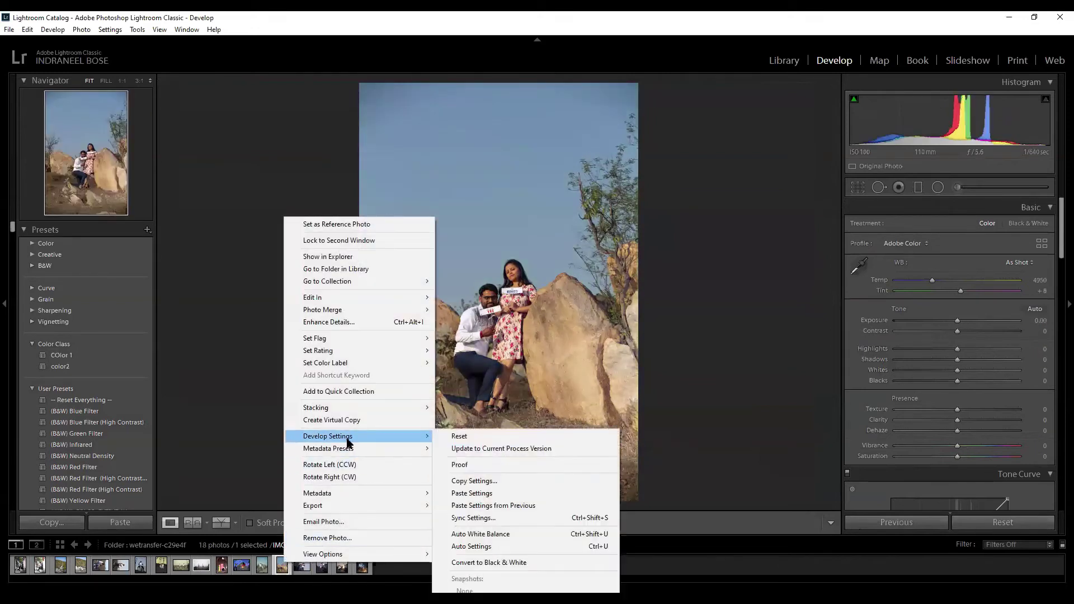
pyautogui.click(500, 494)
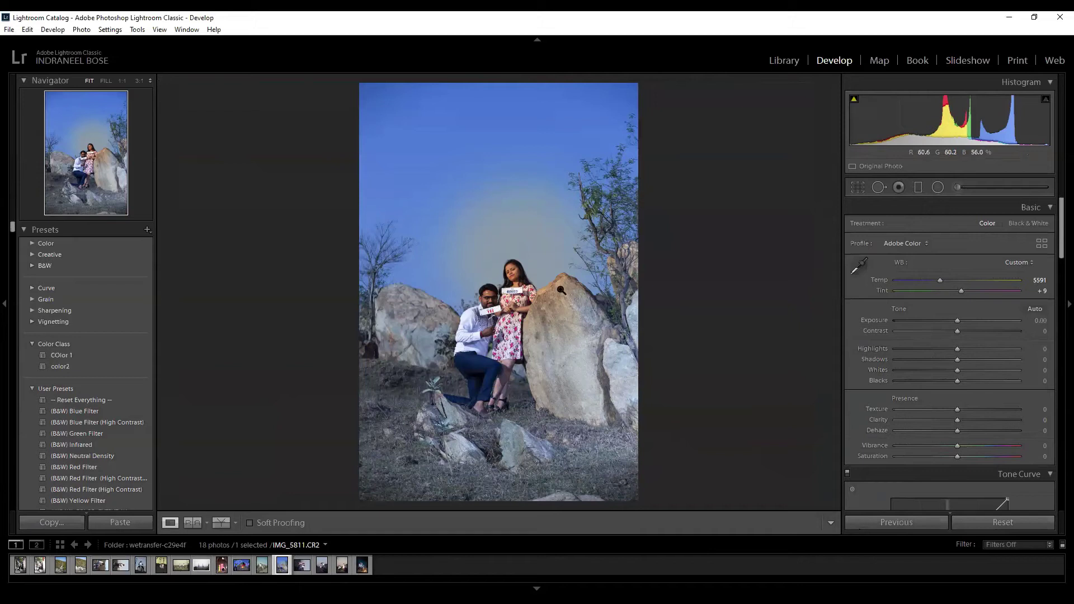
# Move the pasted radial filter so it is centred on the couple, then clear the photo's pasted adjustments.
pyautogui.click(938, 188)
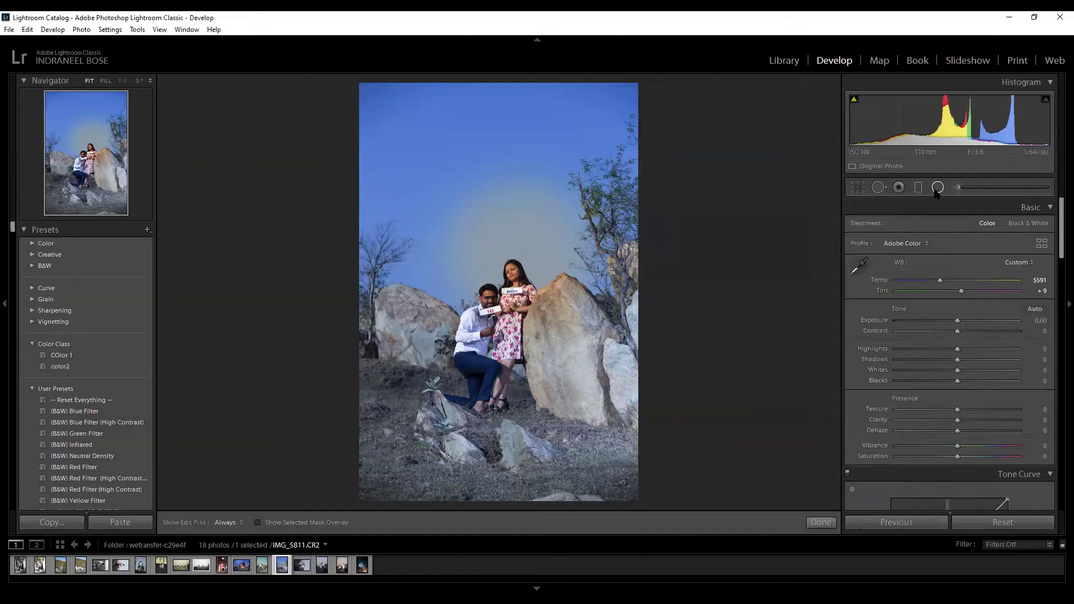
pyautogui.click(521, 252)
pyautogui.moveTo(521, 251); pyautogui.dragTo(496, 307)
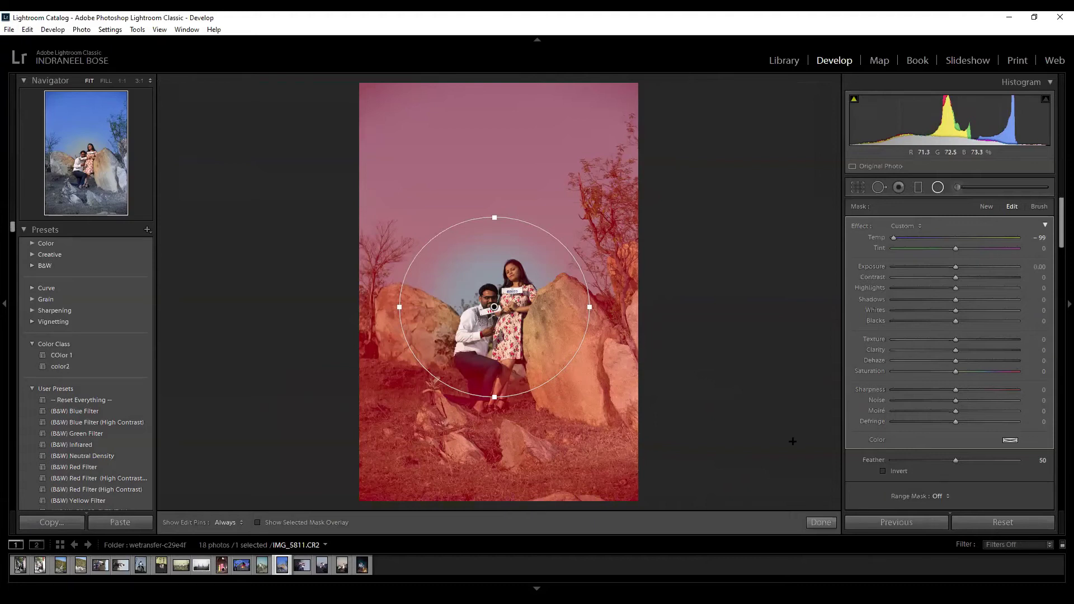
pyautogui.press('Delete')
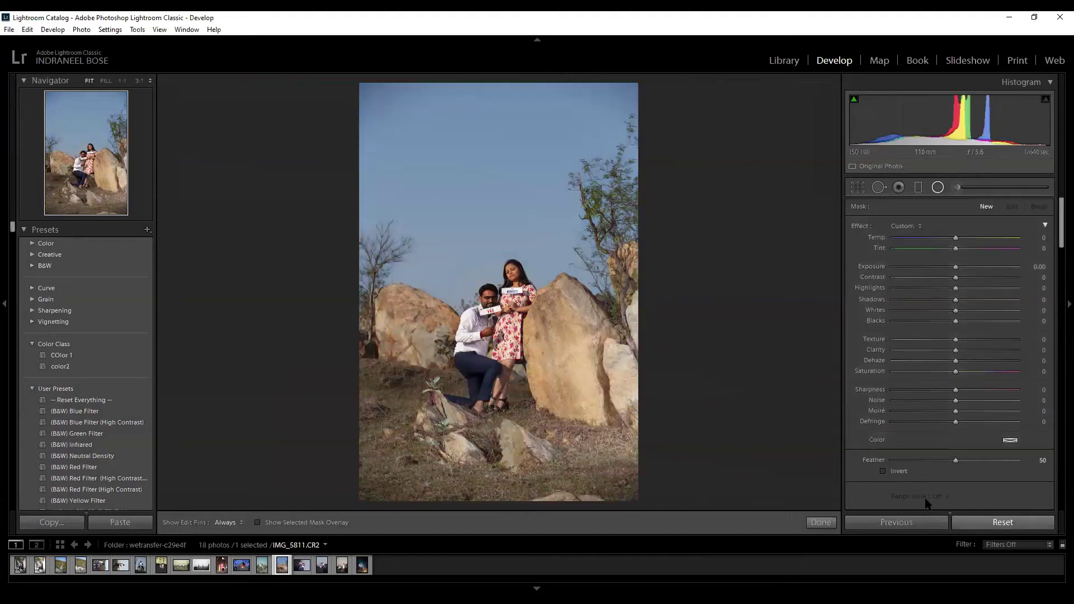
# Open the campfire photo IMG_5890.CR2 and copy its develop settings with brush, graduated filters and radial filters all included.
pyautogui.click(362, 565)
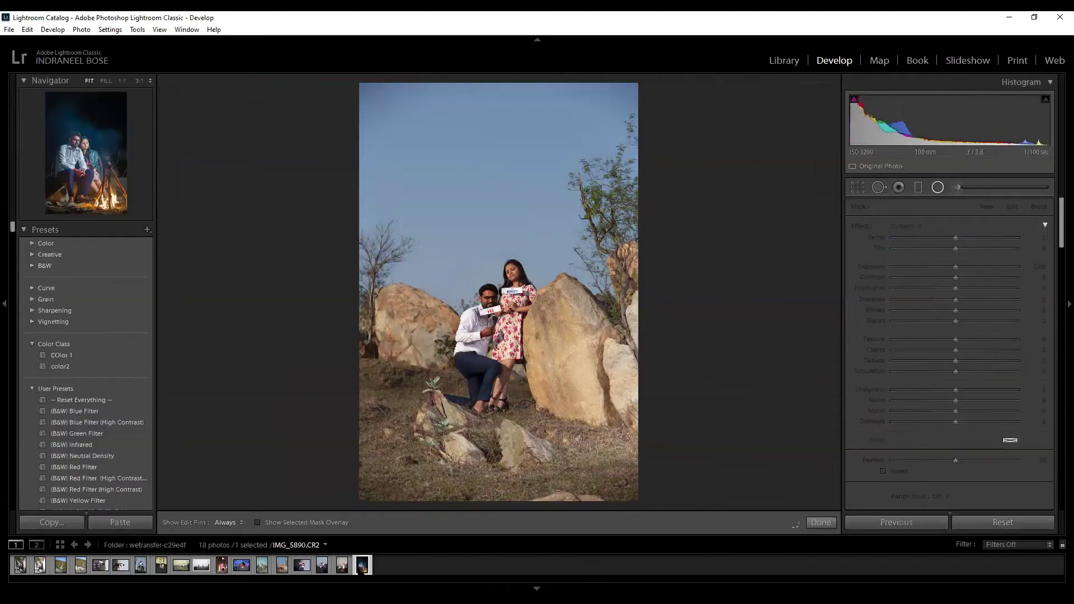
pyautogui.rightClick(363, 567)
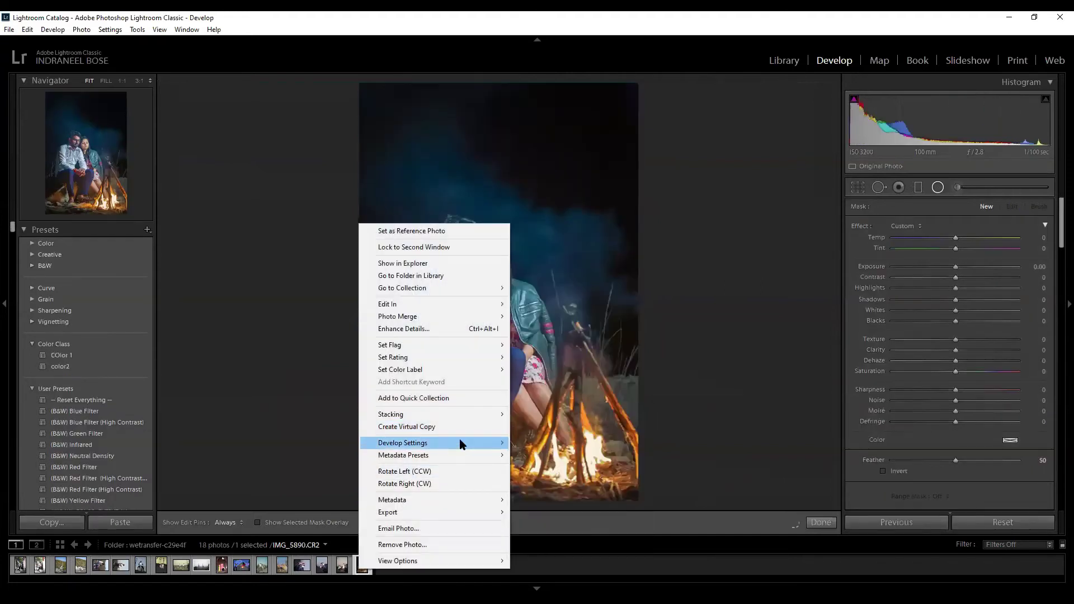
pyautogui.moveTo(464, 443)
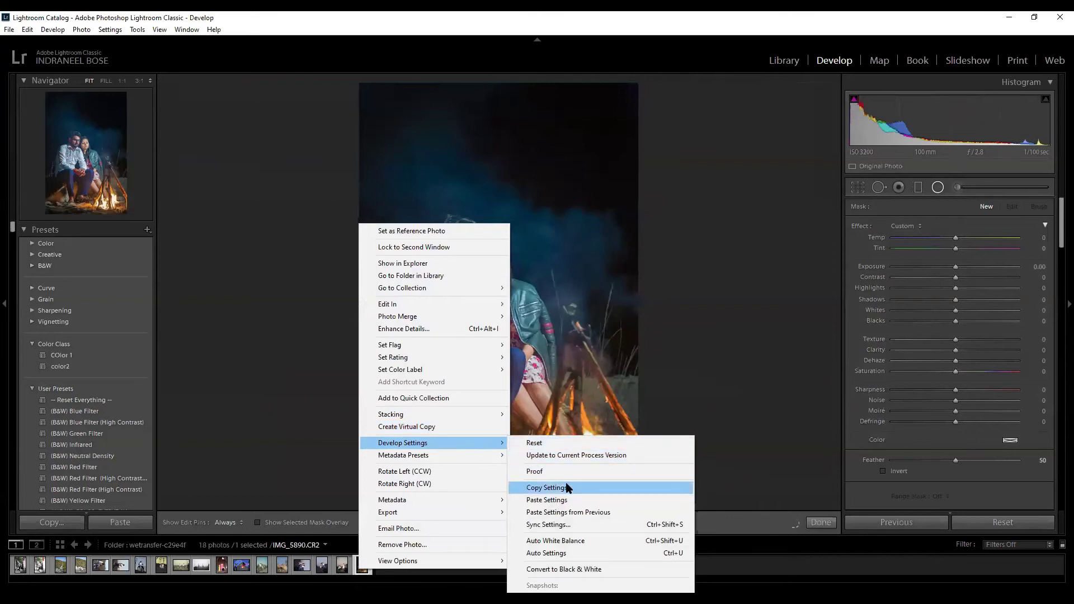
pyautogui.click(568, 488)
pyautogui.click(587, 344)
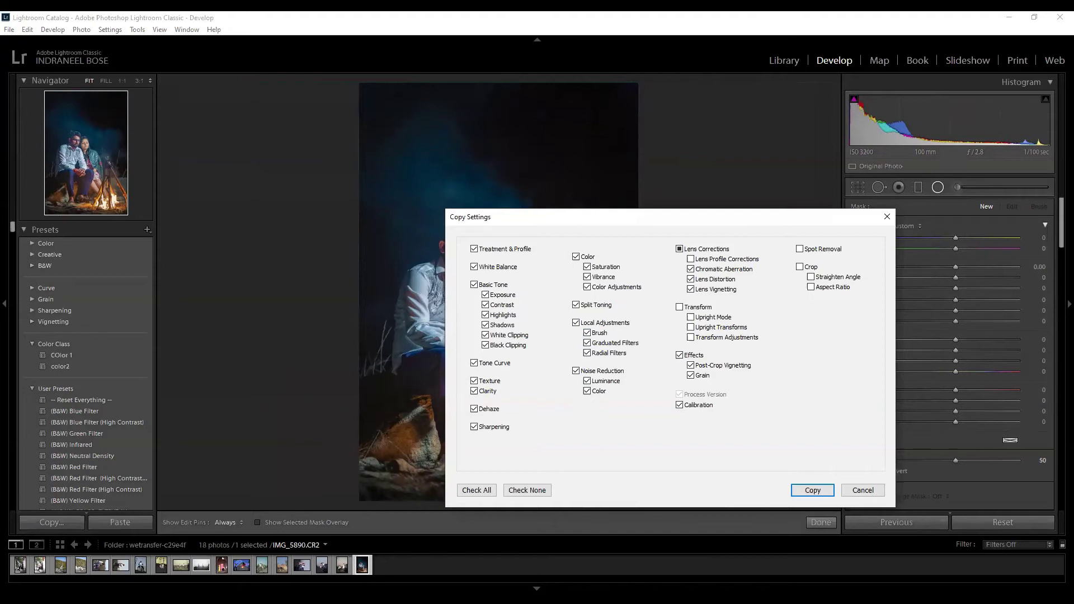
pyautogui.click(808, 493)
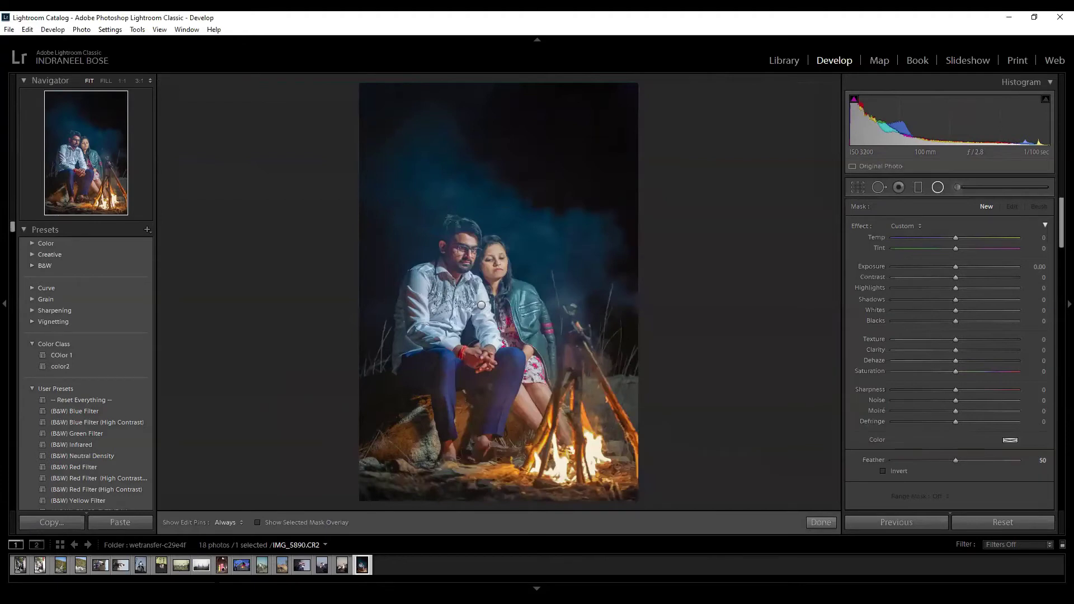
# Open IMG_5196.CR2, the bride and groom standing on the rocks, and try to paste the copied develop settings.
pyautogui.click(202, 565)
pyautogui.rightClick(202, 565)
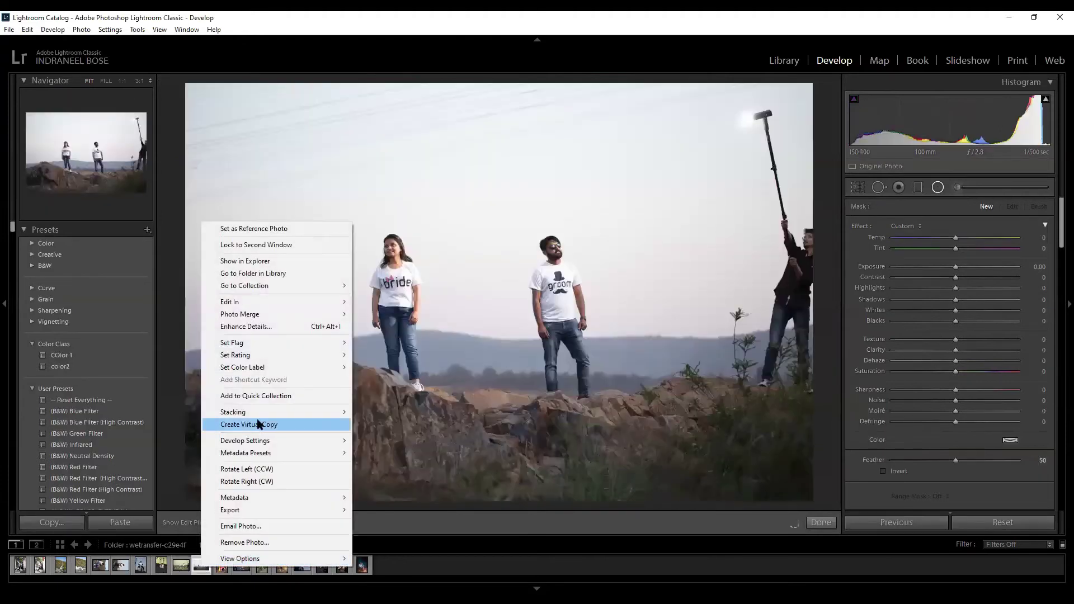
pyautogui.moveTo(270, 443)
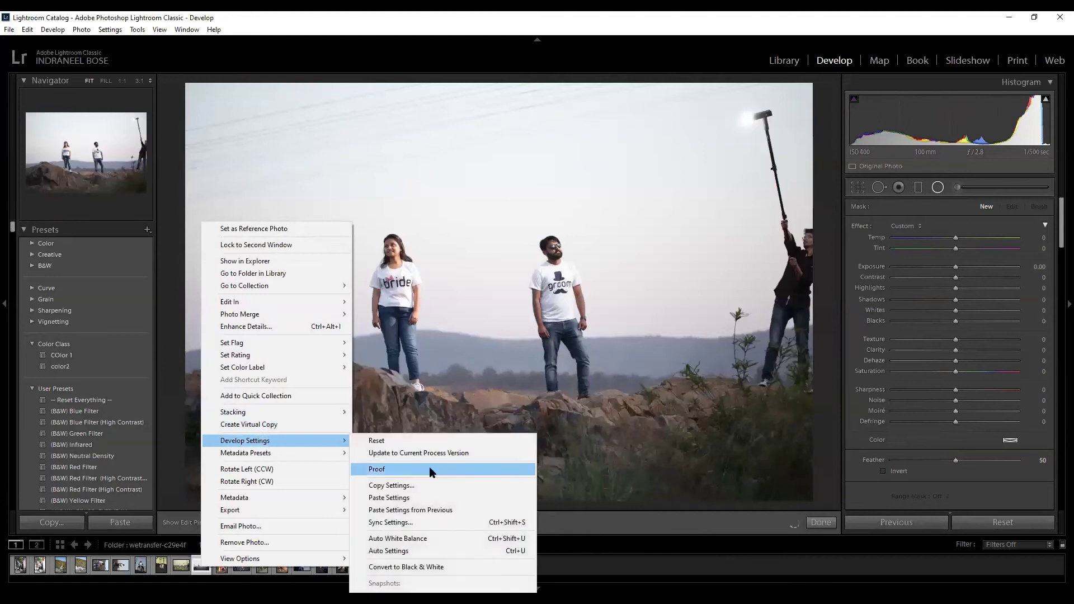
pyautogui.click(417, 497)
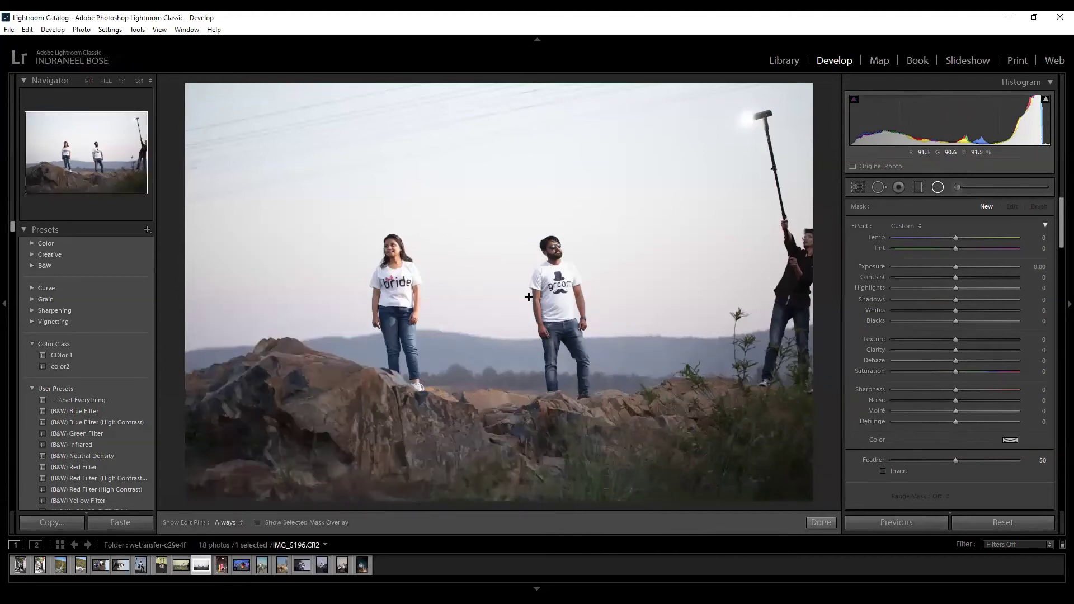
# Try to copy the campfire photo's develop settings while IMG_5196.CR2 stays open.
pyautogui.rightClick(362, 566)
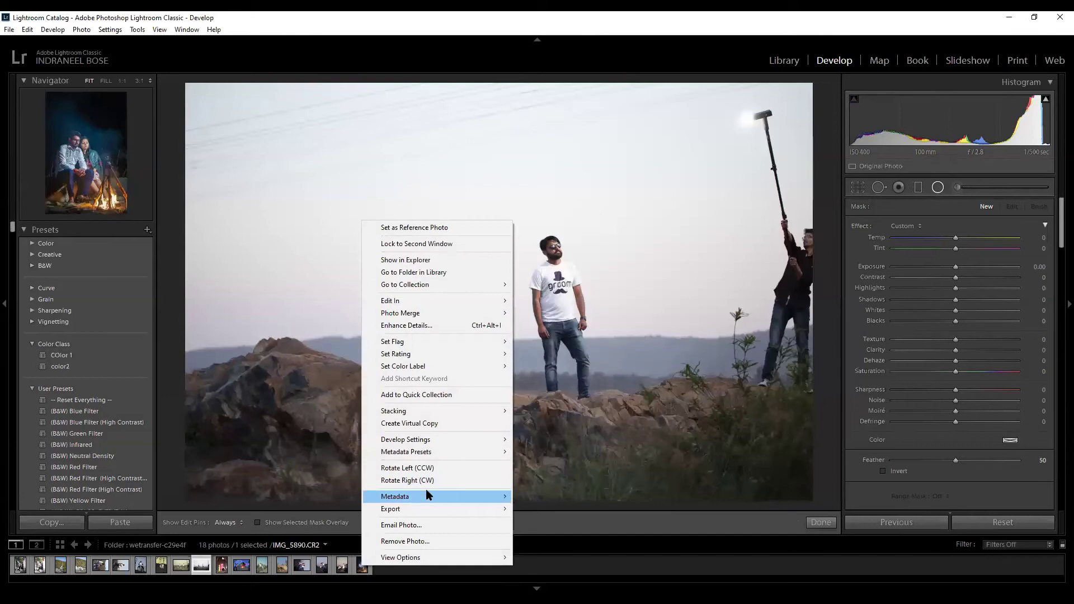
pyautogui.moveTo(446, 446)
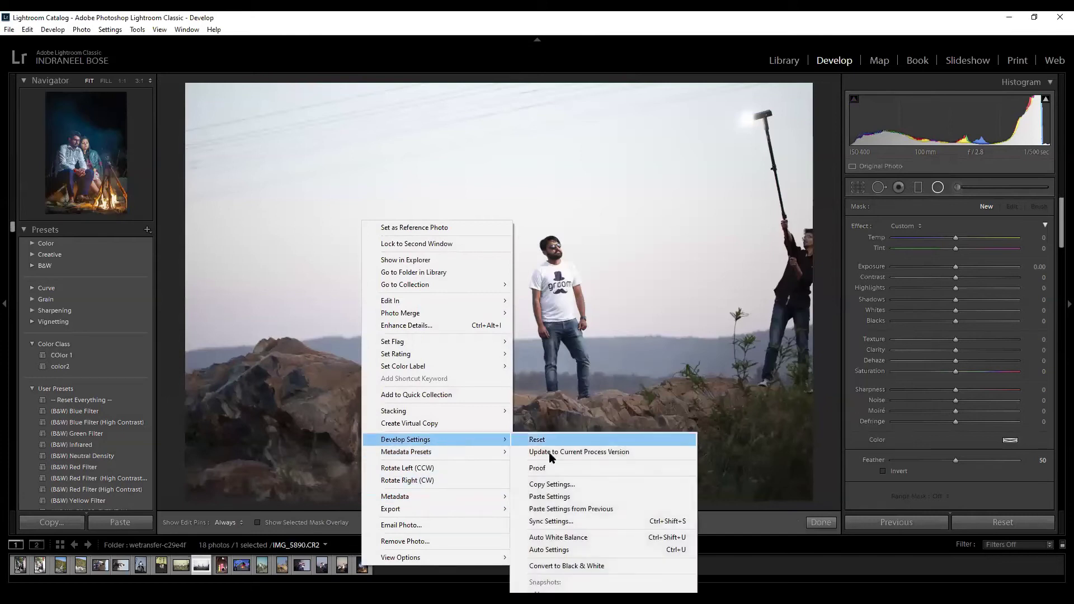
pyautogui.click(557, 489)
pyautogui.click(806, 489)
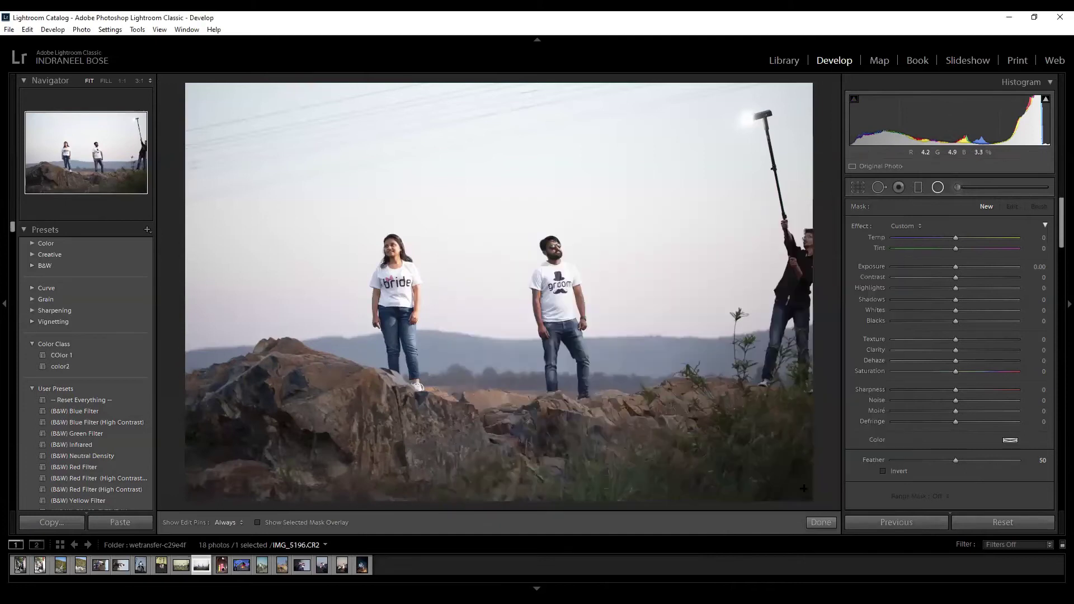
# Reopen the campfire photo IMG_5890.CR2, leave the local filter tool, and copy its develop settings with Local Adjustments included.
pyautogui.click(362, 565)
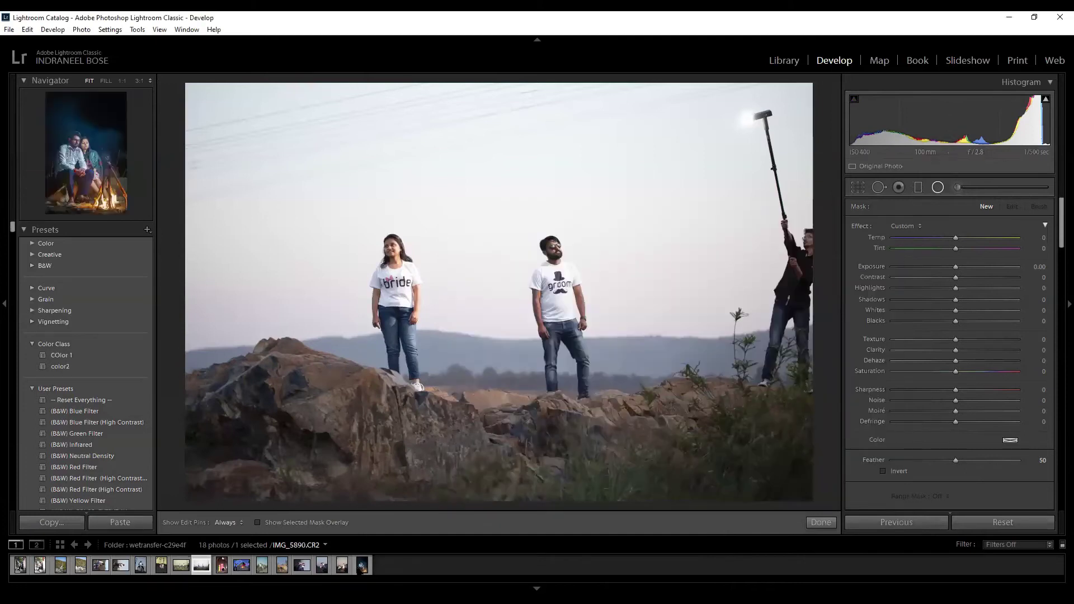
pyautogui.rightClick(358, 222)
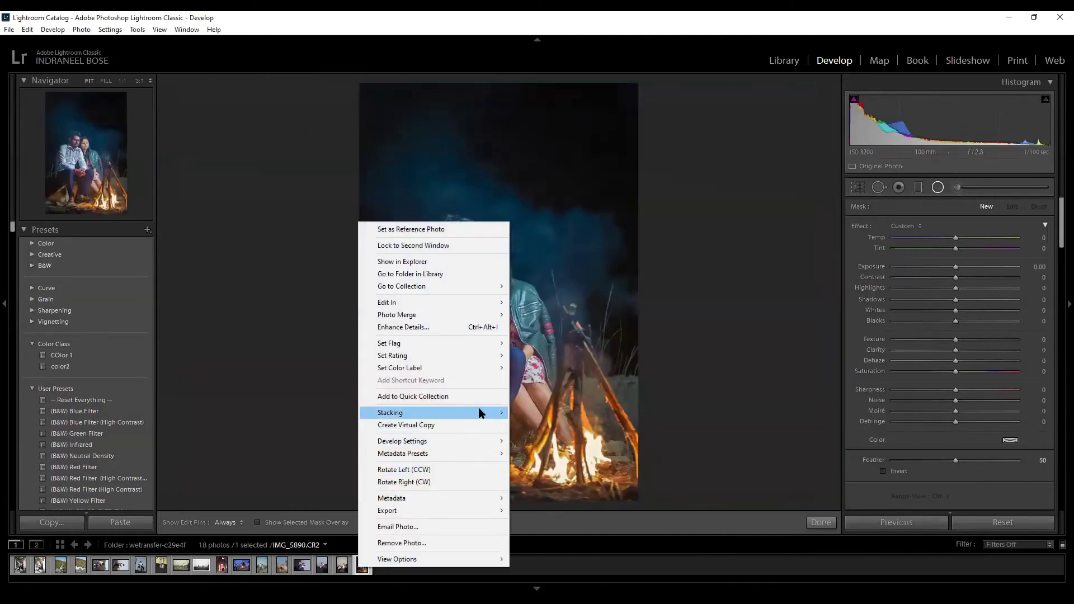
pyautogui.moveTo(477, 446)
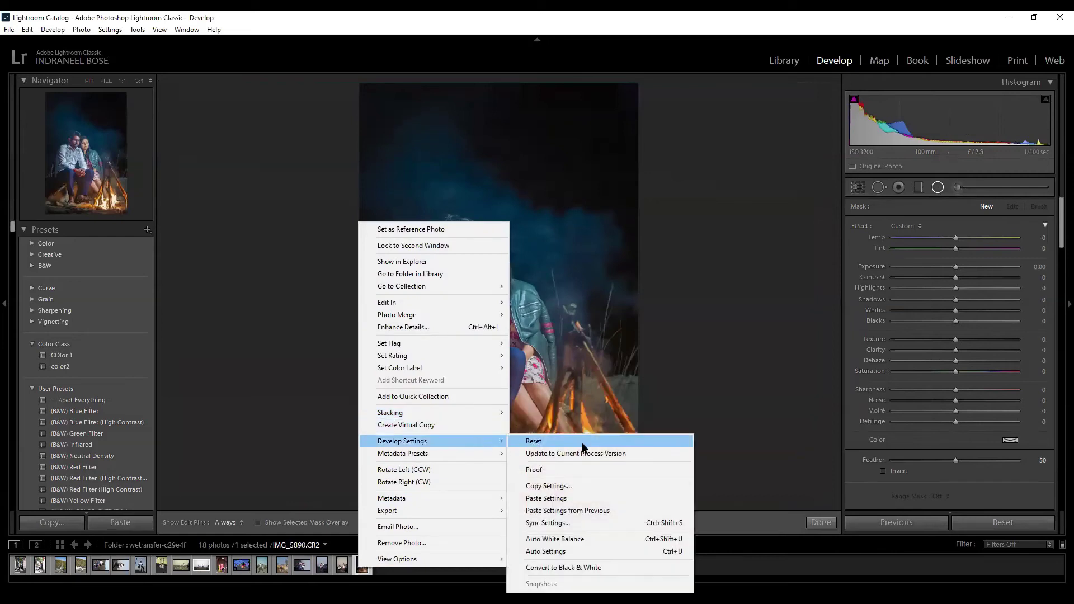
pyautogui.click(582, 442)
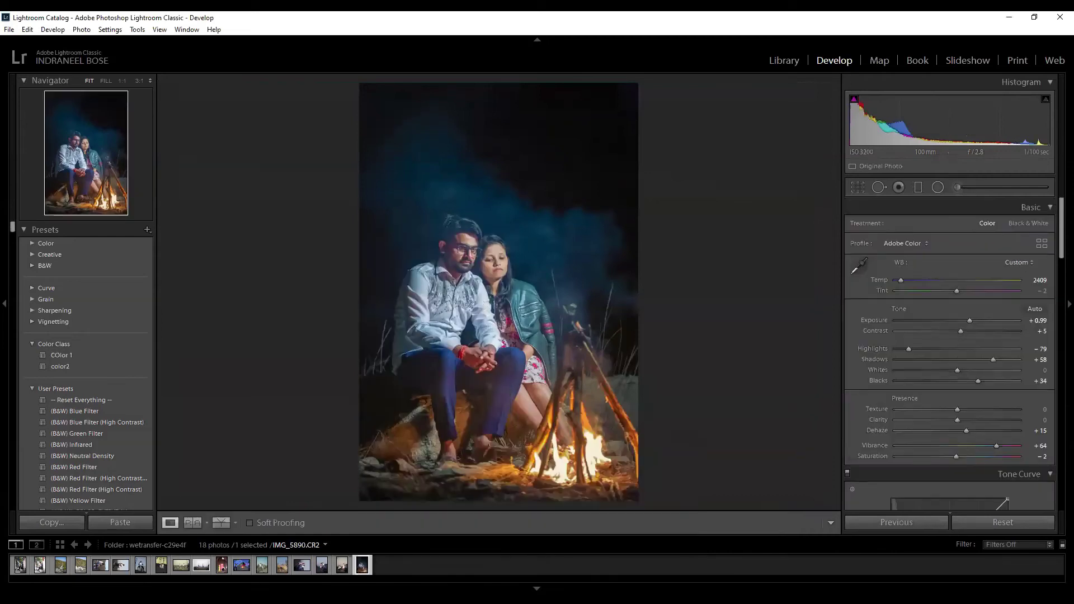
pyautogui.rightClick(363, 565)
pyautogui.moveTo(448, 447)
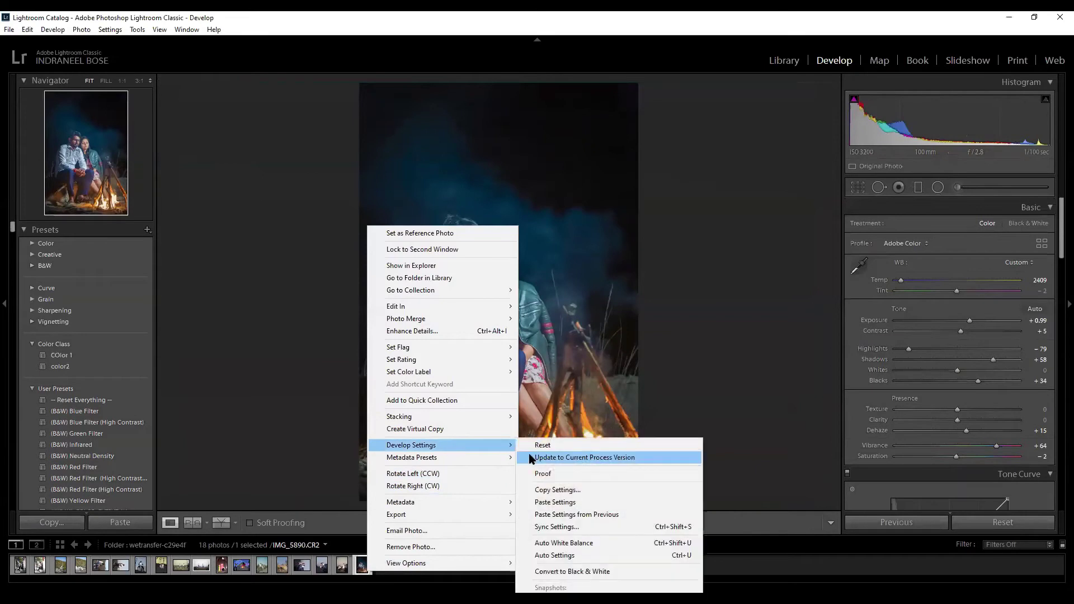
pyautogui.click(551, 490)
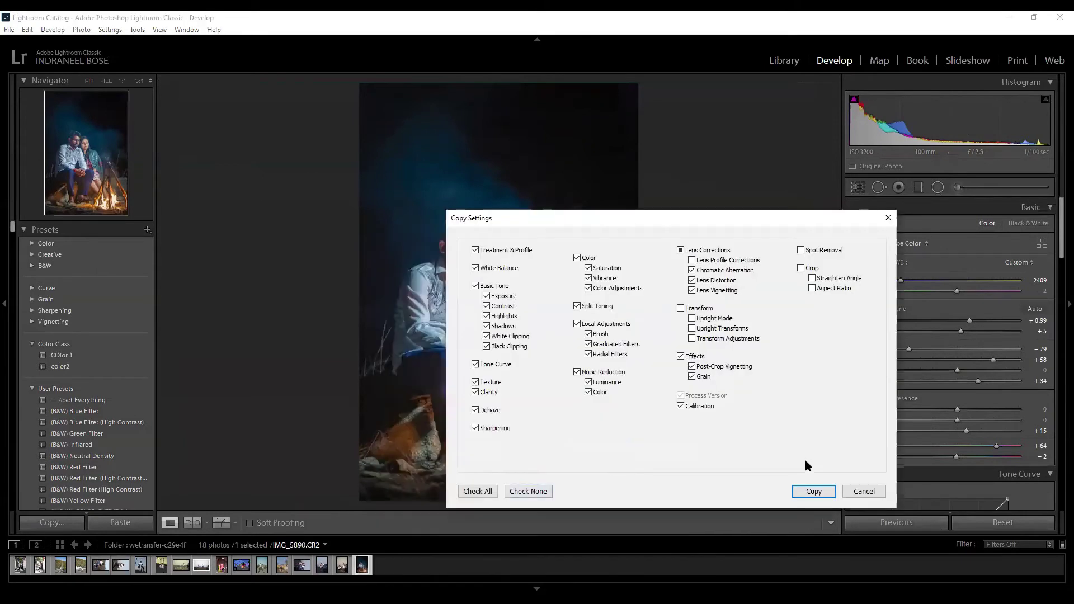
pyautogui.click(812, 490)
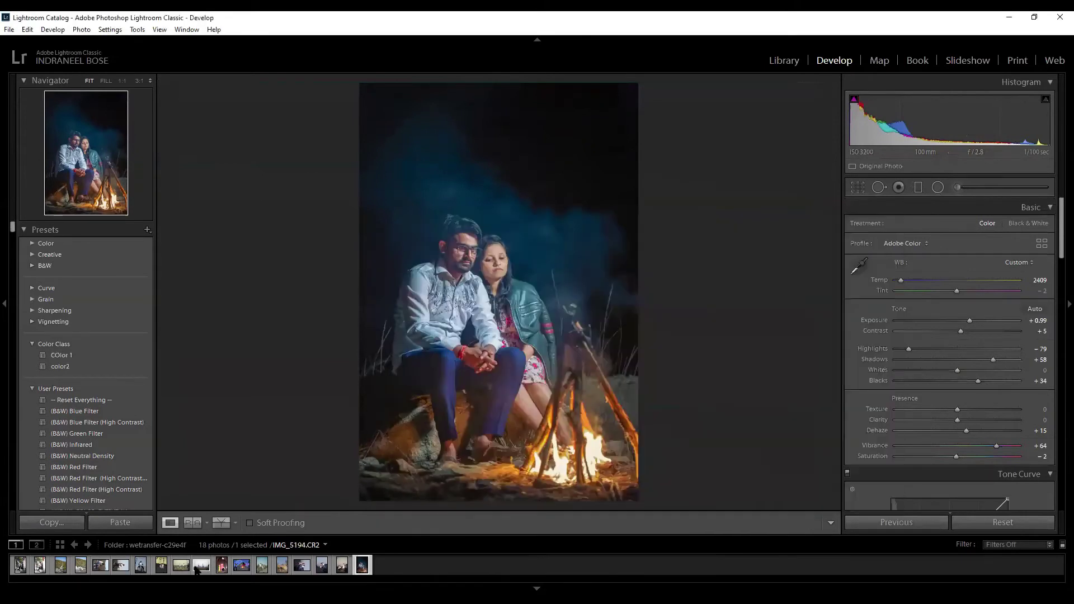
# Paste the campfire photo's develop settings onto IMG_5196.CR2, the bride and groom on the rocks.
pyautogui.click(200, 566)
pyautogui.rightClick(197, 566)
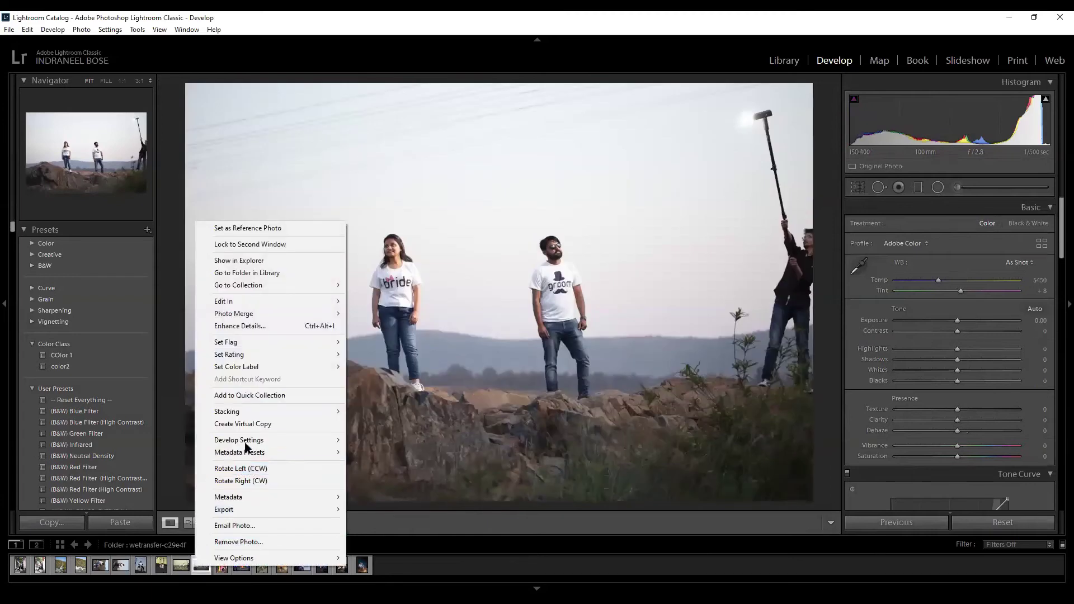
pyautogui.moveTo(294, 443)
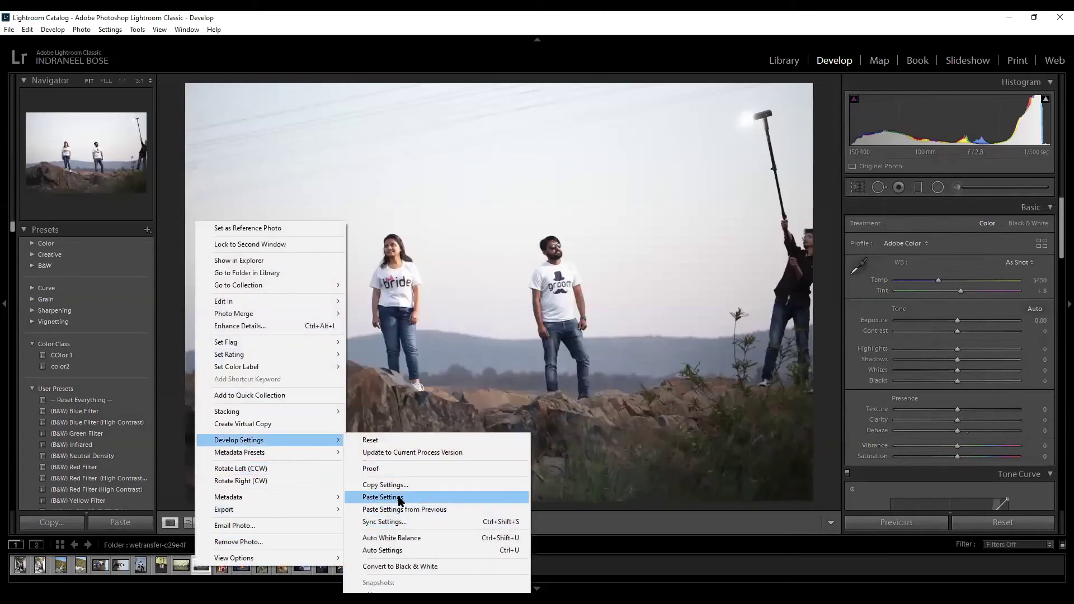
pyautogui.click(401, 498)
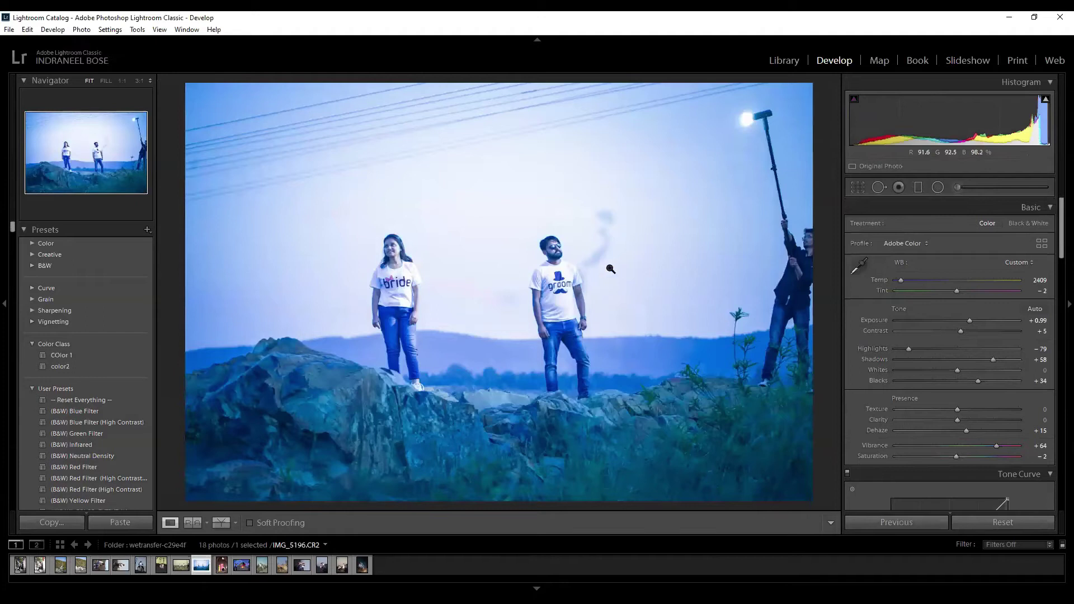
# Select the pasted radial filter on IMG_5196.CR2 and move its centre down between the two people at rock level.
pyautogui.click(938, 187)
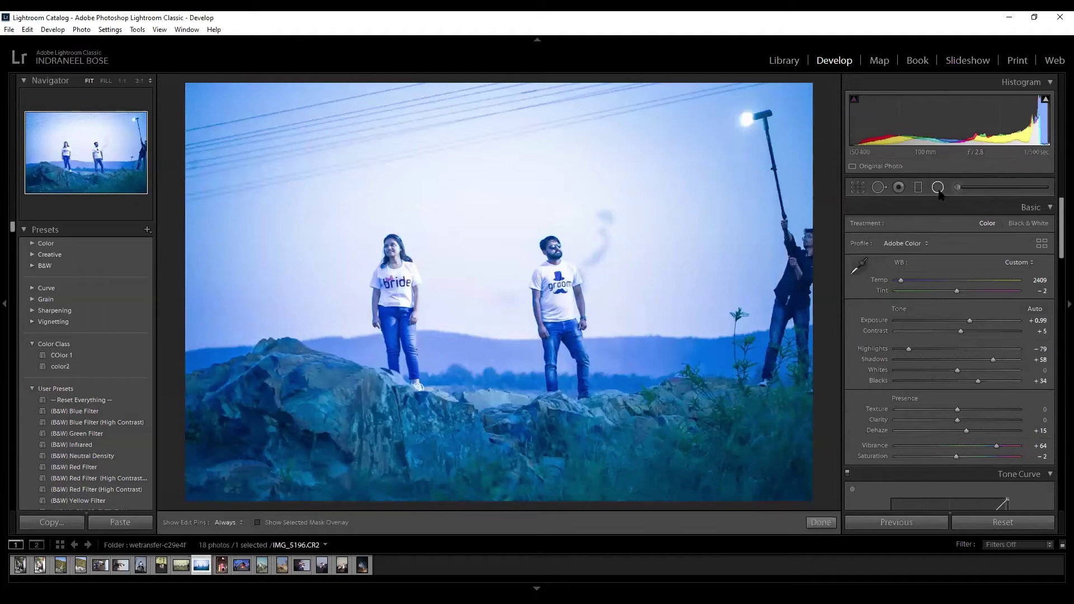
pyautogui.click(477, 266)
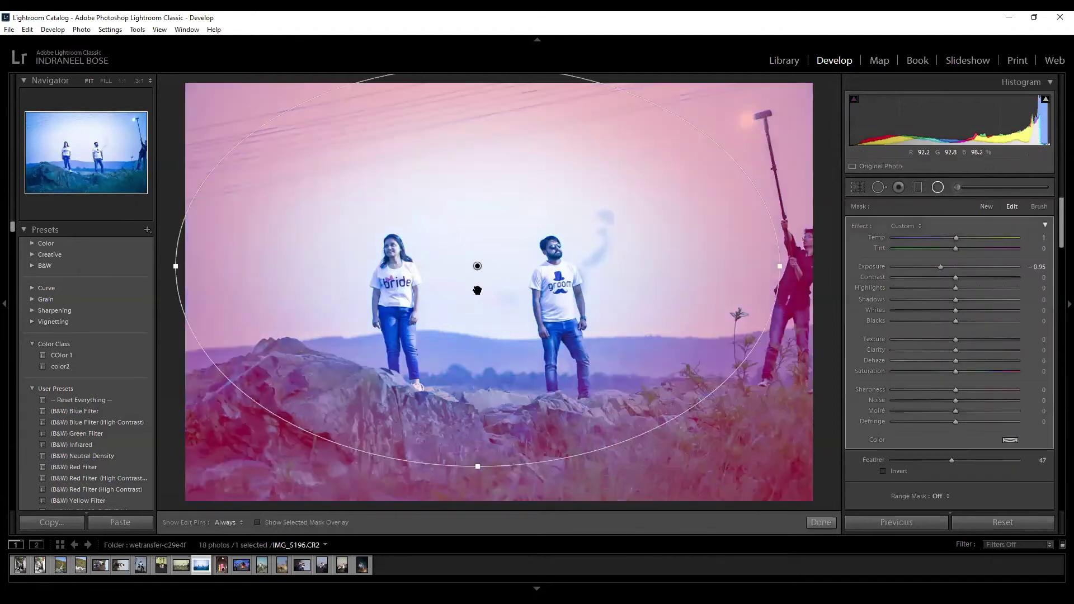
pyautogui.moveTo(477, 266); pyautogui.dragTo(498, 351)
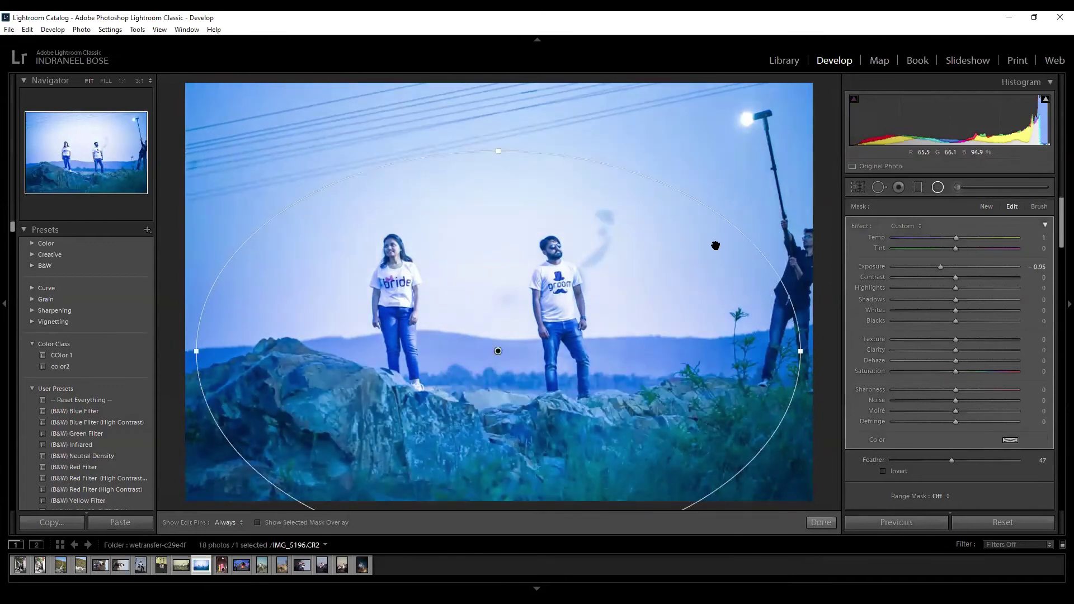
# Check IMG_5196.CR2 for pasted adjustment brush and graduated filter edits, then return to the radial filter.
pyautogui.click(958, 187)
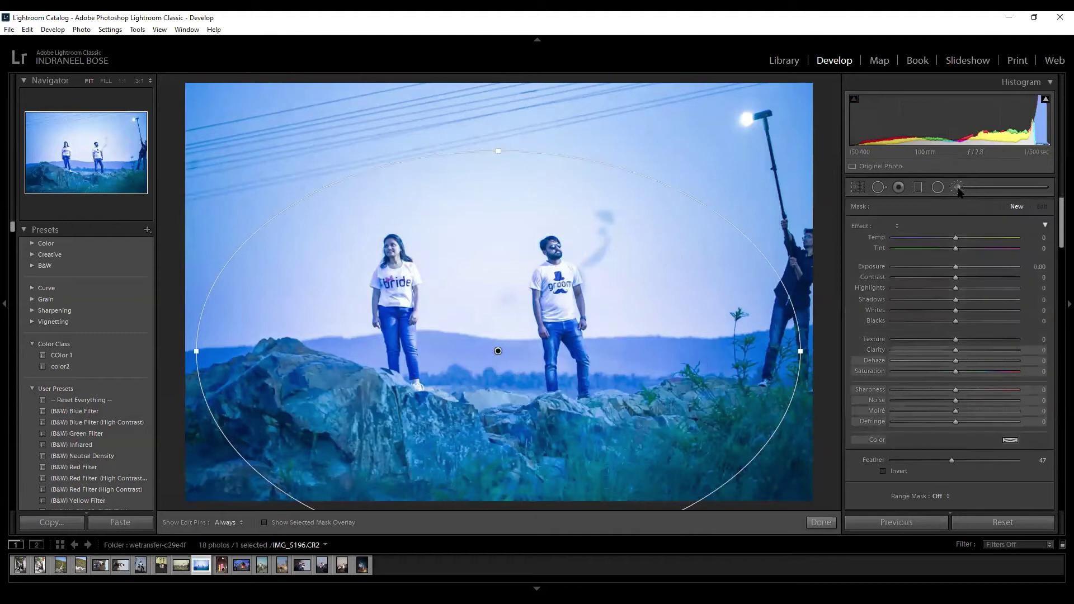
pyautogui.click(918, 188)
pyautogui.click(918, 188)
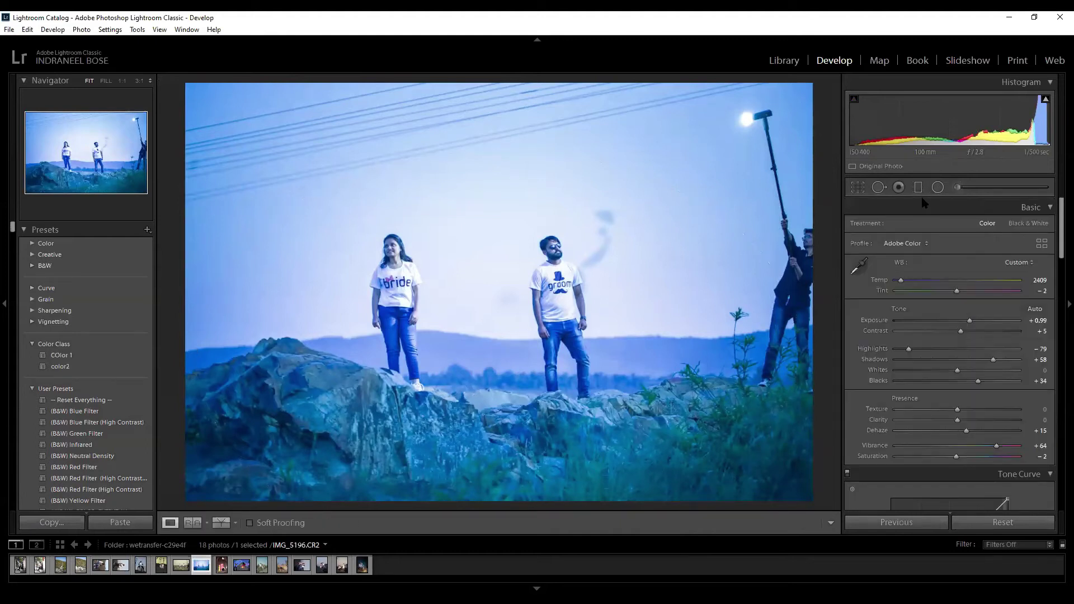
pyautogui.click(558, 283)
pyautogui.click(557, 282)
pyautogui.click(938, 188)
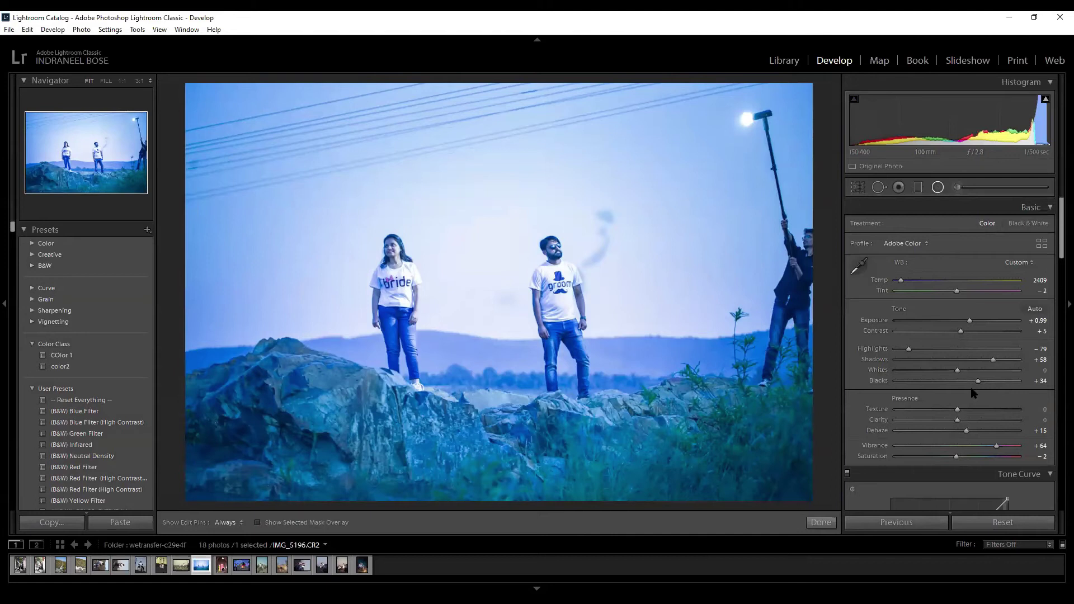
# Reset the develop settings of IMG_5196.CR2, then return to the campfire photo IMG_5890.CR2 with the radial filter tool closed.
pyautogui.hotkey('ctrl', 'shift', 'r')
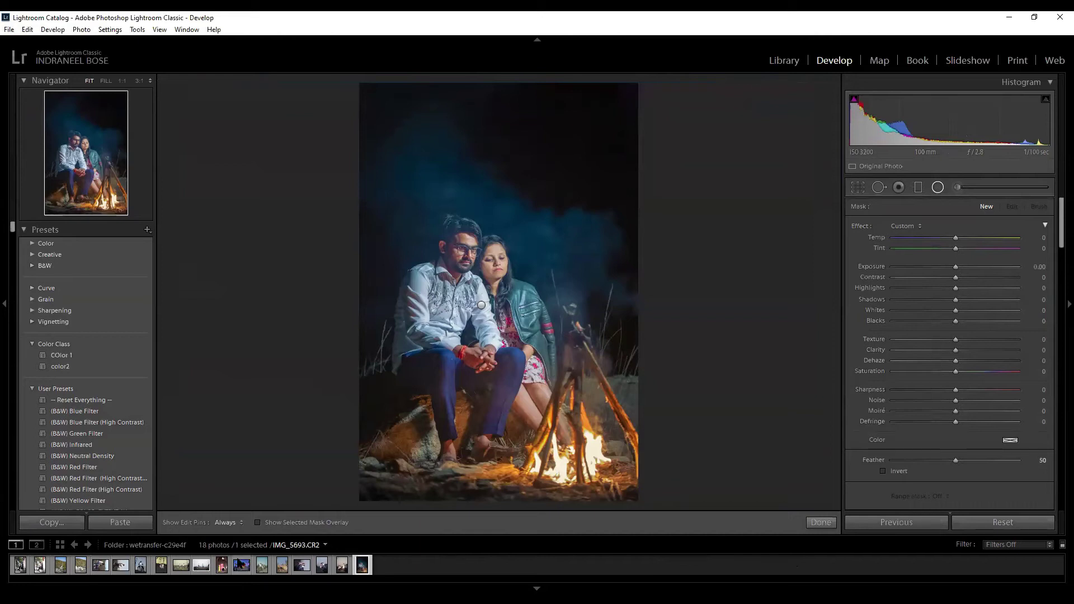
pyautogui.click(820, 522)
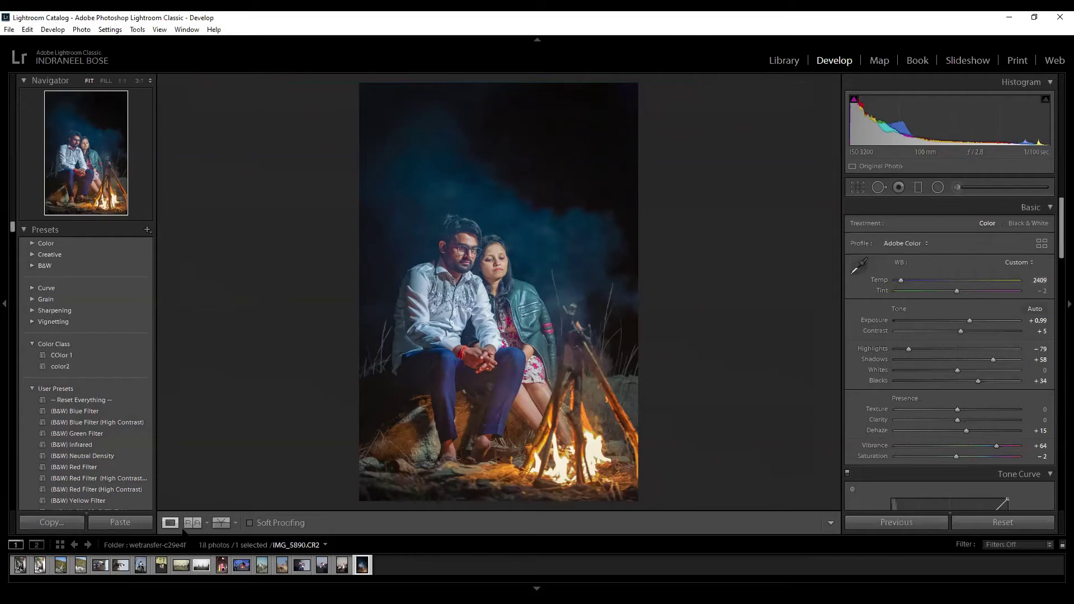
# Compare the campfire photo before and after side by side, and review its develop settings from Basic through Calibration.
pyautogui.click(220, 524)
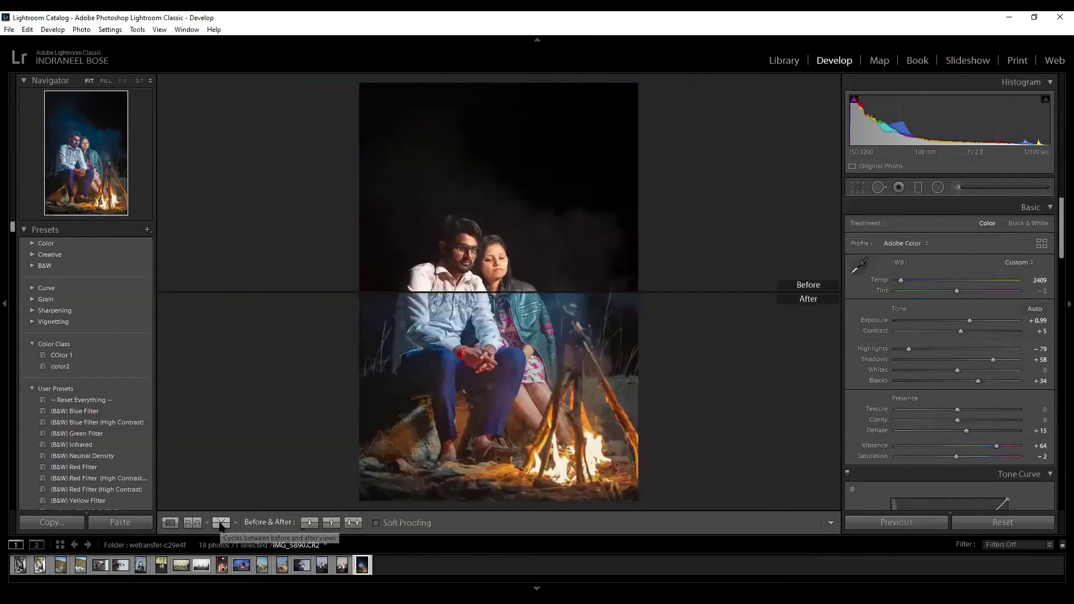
pyautogui.click(220, 524)
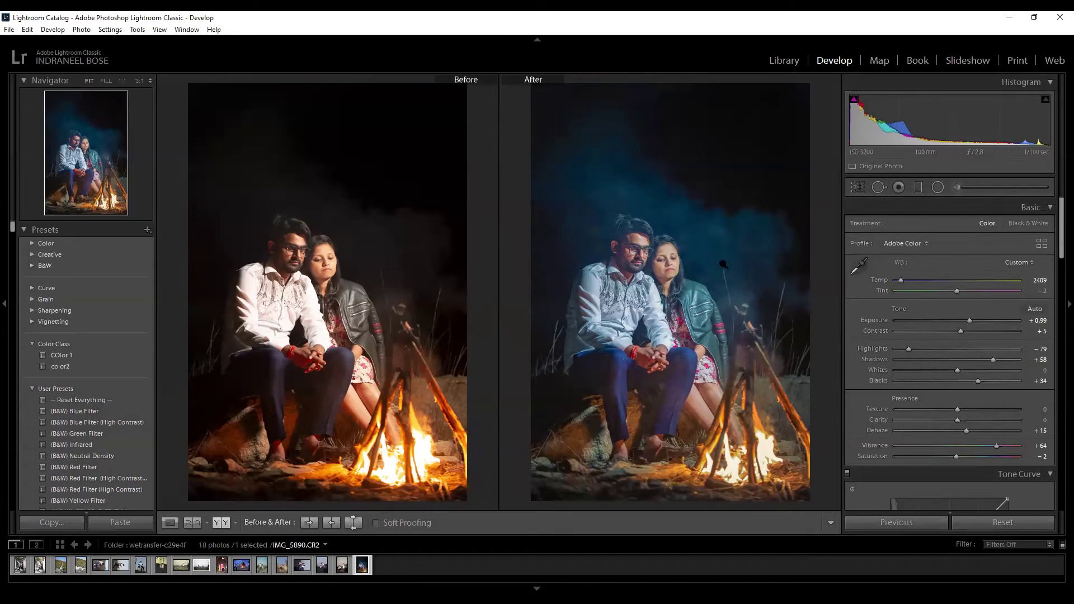
pyautogui.moveTo(1057, 215); pyautogui.dragTo(1057, 244)
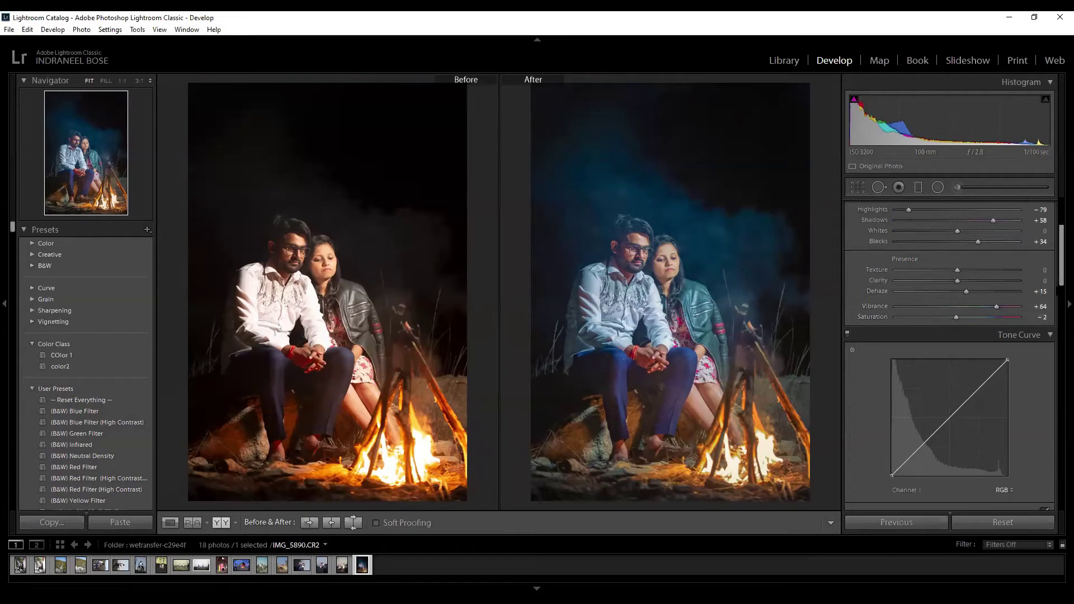
pyautogui.scroll(-3, 957, 282)
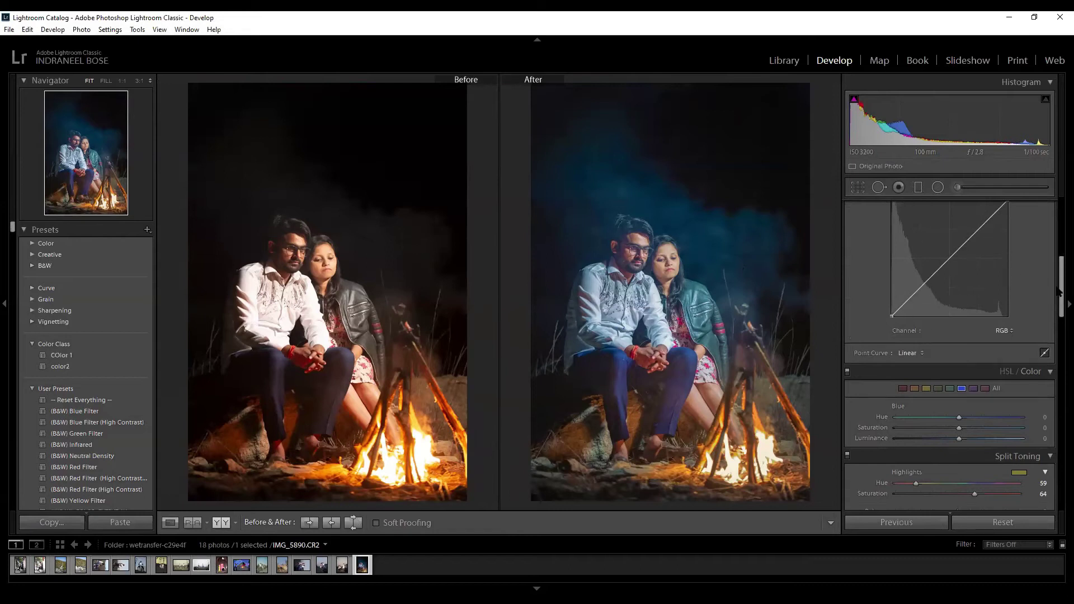
pyautogui.scroll(-3, 1059, 305)
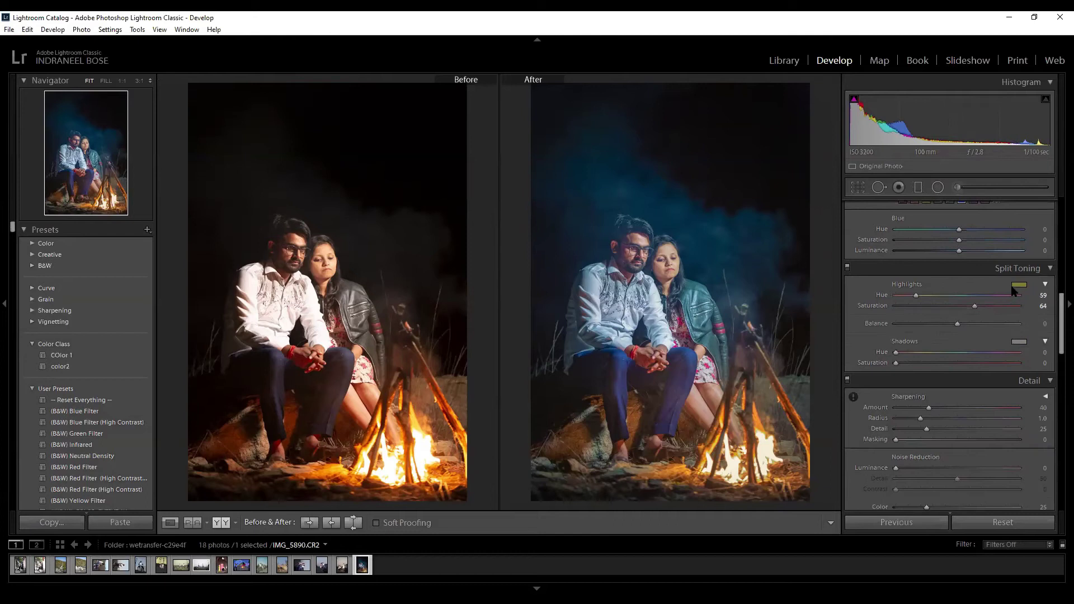
pyautogui.moveTo(1058, 334); pyautogui.dragTo(1058, 491)
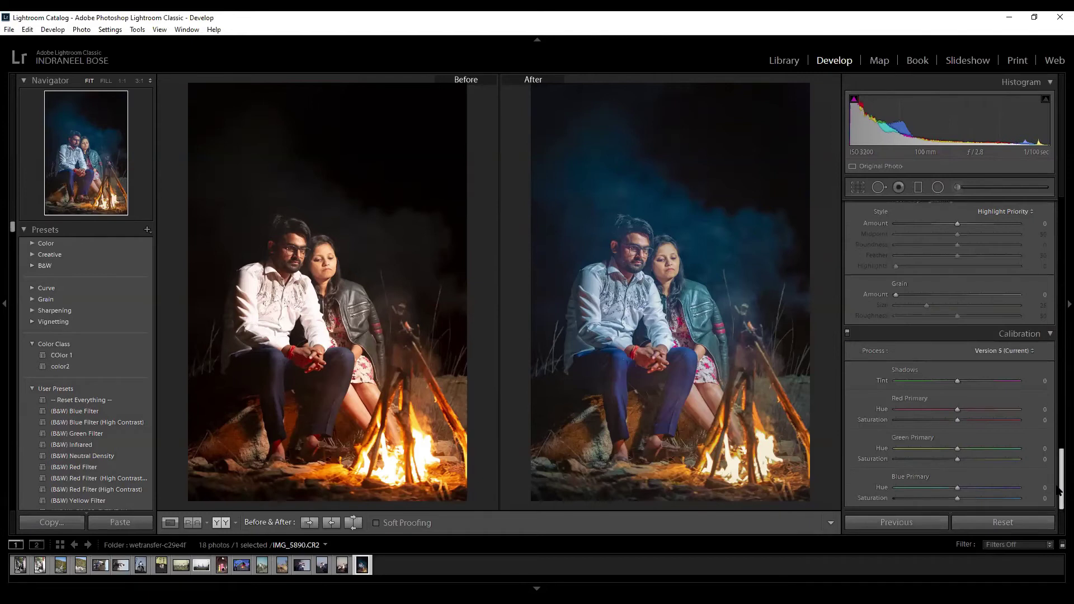
pyautogui.moveTo(1058, 490); pyautogui.dragTo(1058, 241)
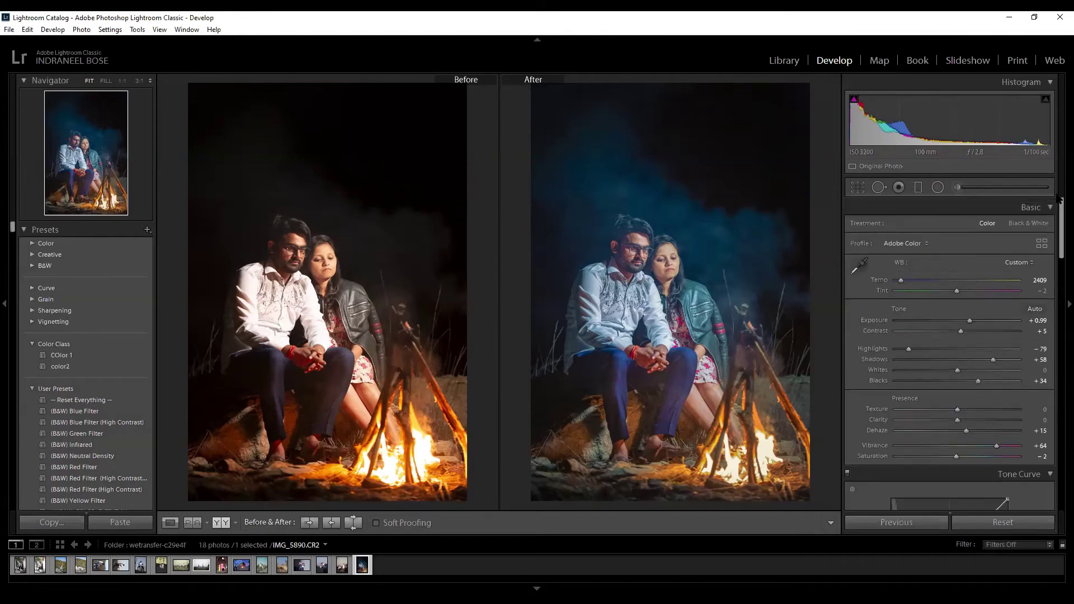
# Return the campfire photo to the single-image view and check it for radial and graduated filter edits.
pyautogui.click(938, 188)
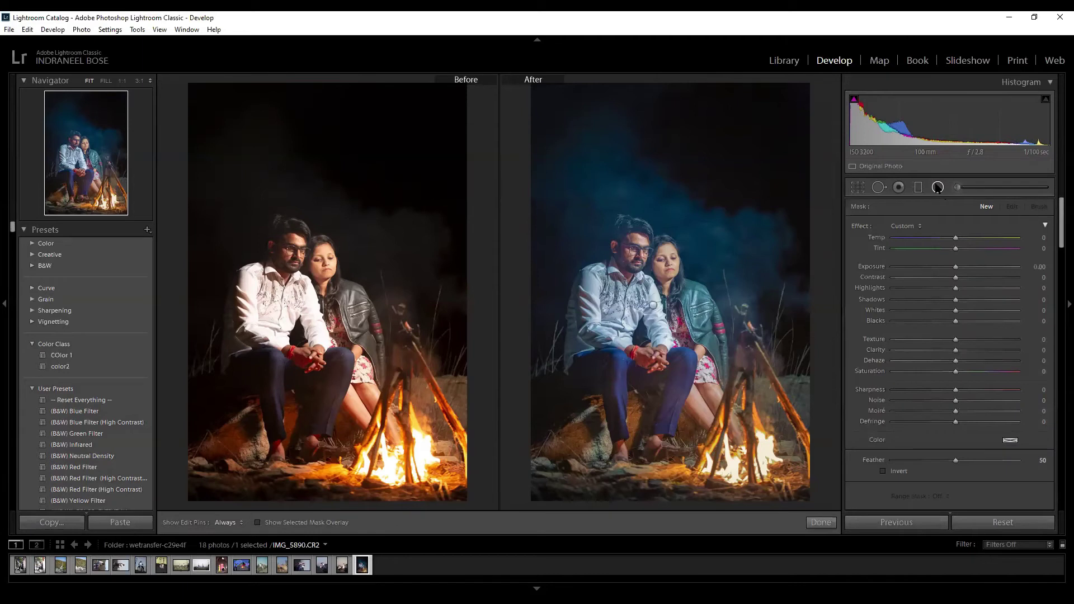
pyautogui.click(939, 188)
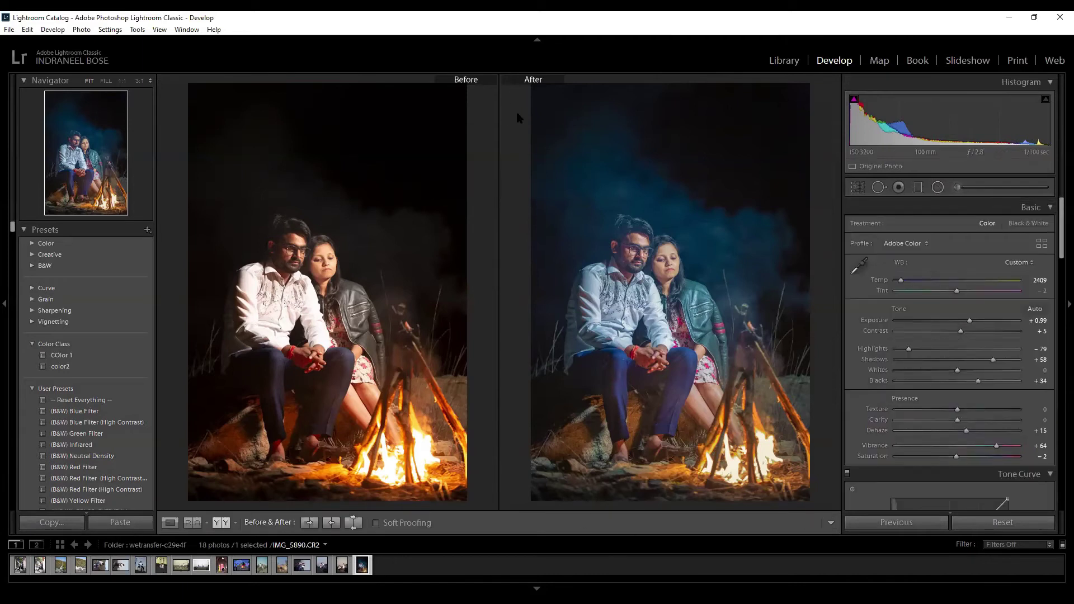
pyautogui.click(170, 522)
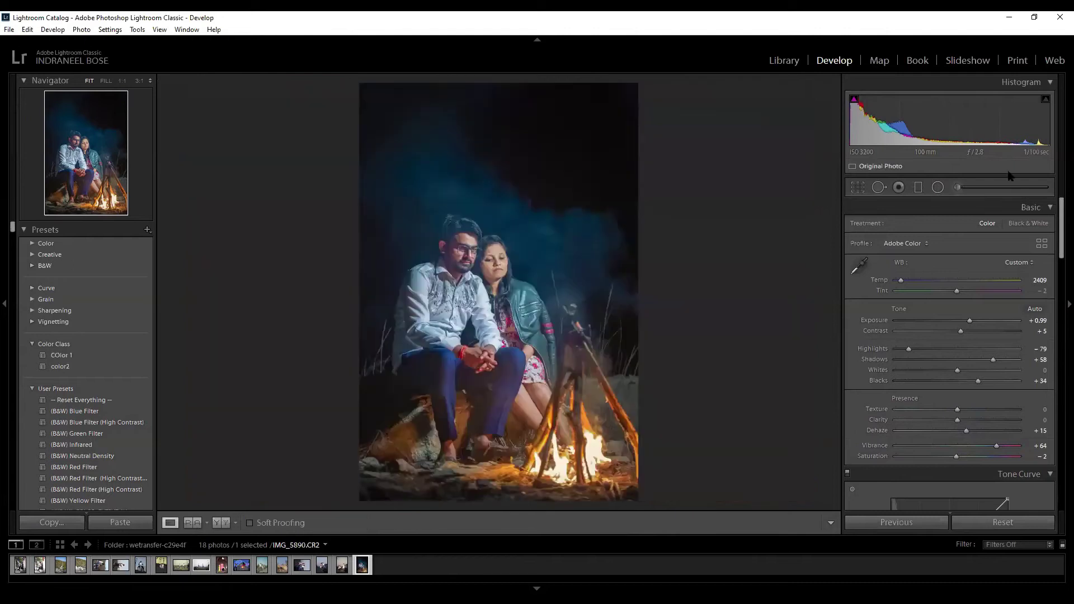
pyautogui.click(938, 188)
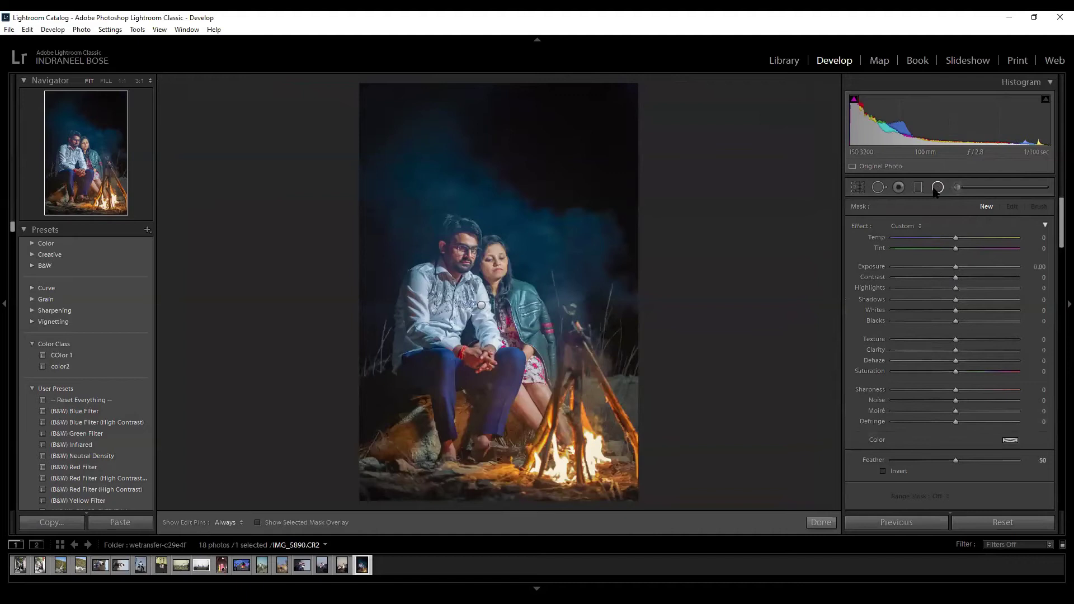
pyautogui.click(939, 188)
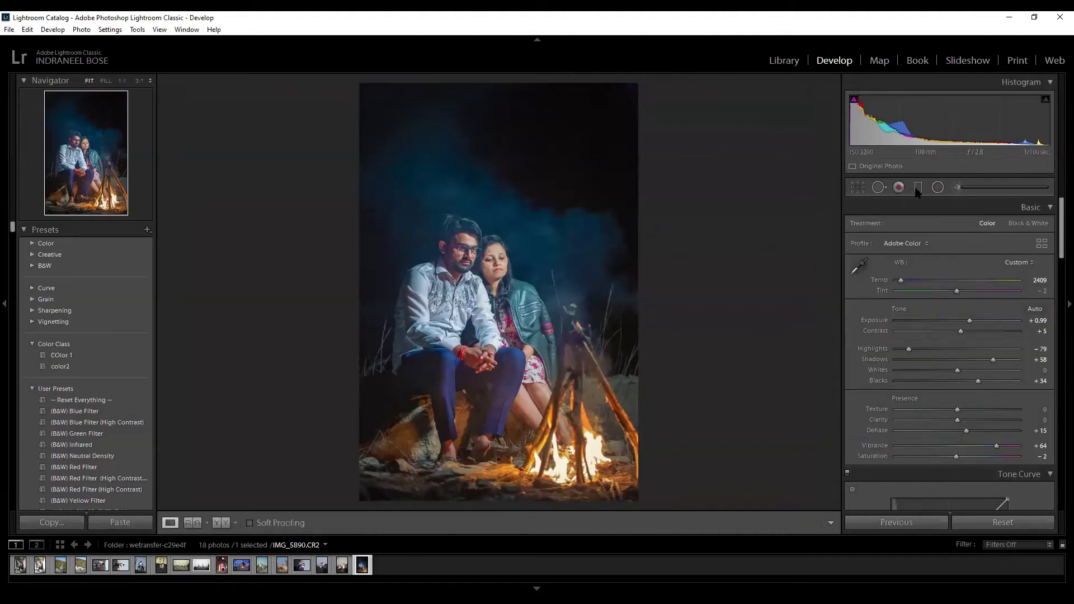
pyautogui.click(918, 188)
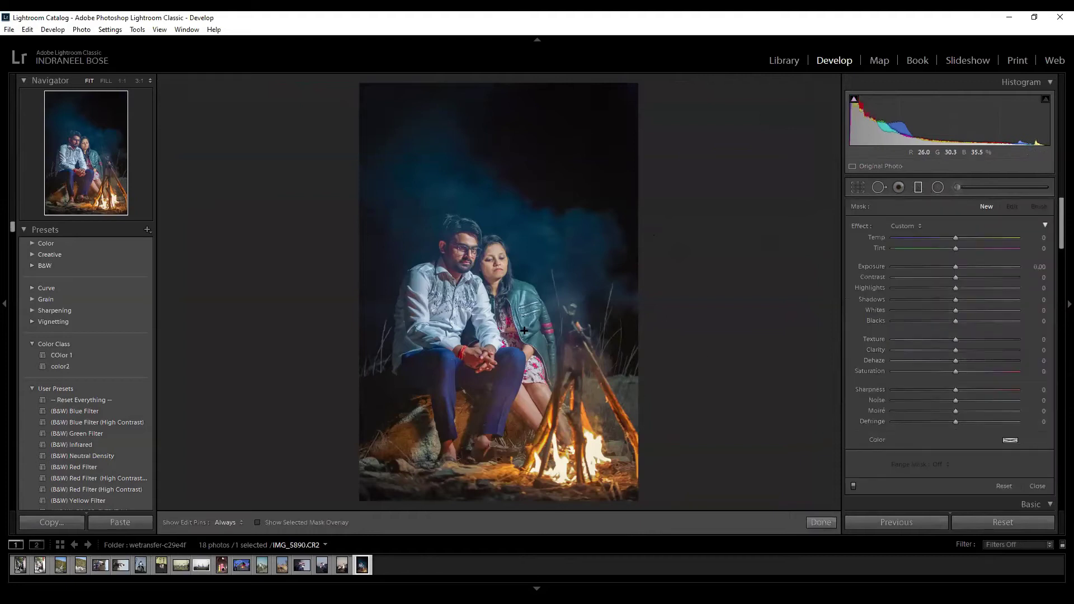
pyautogui.click(821, 522)
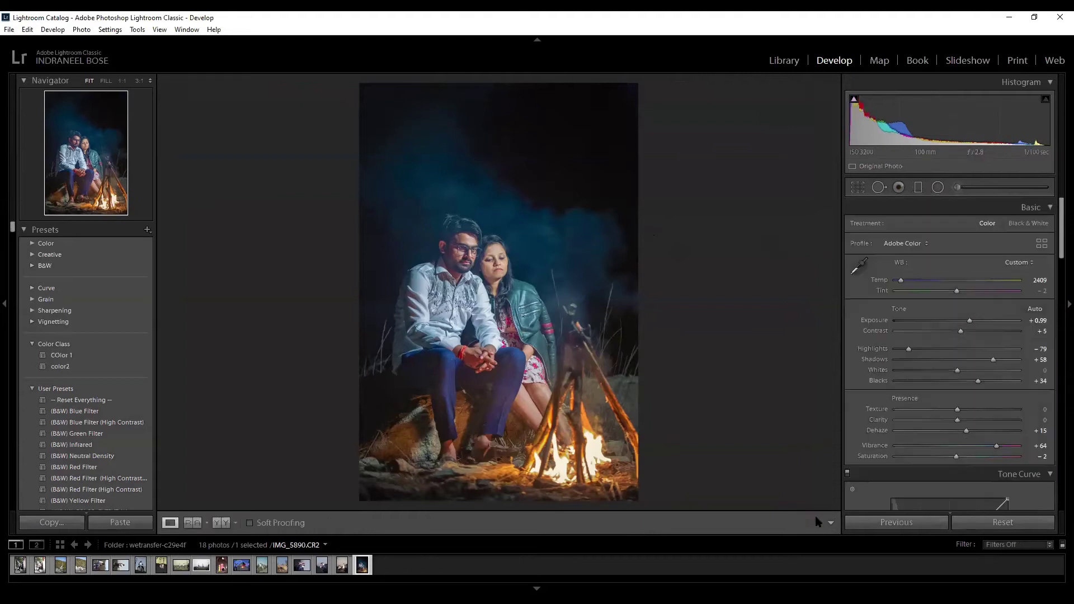
# Copy the develop settings of the campfire photo IMG_5890.CR2.
pyautogui.rightClick(366, 567)
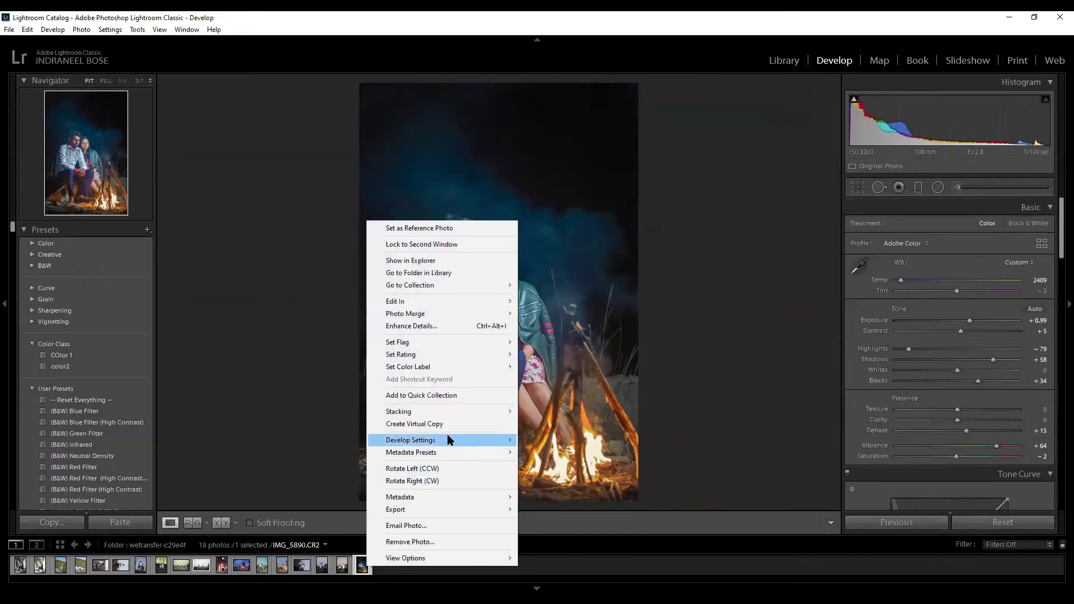
pyautogui.moveTo(447, 440)
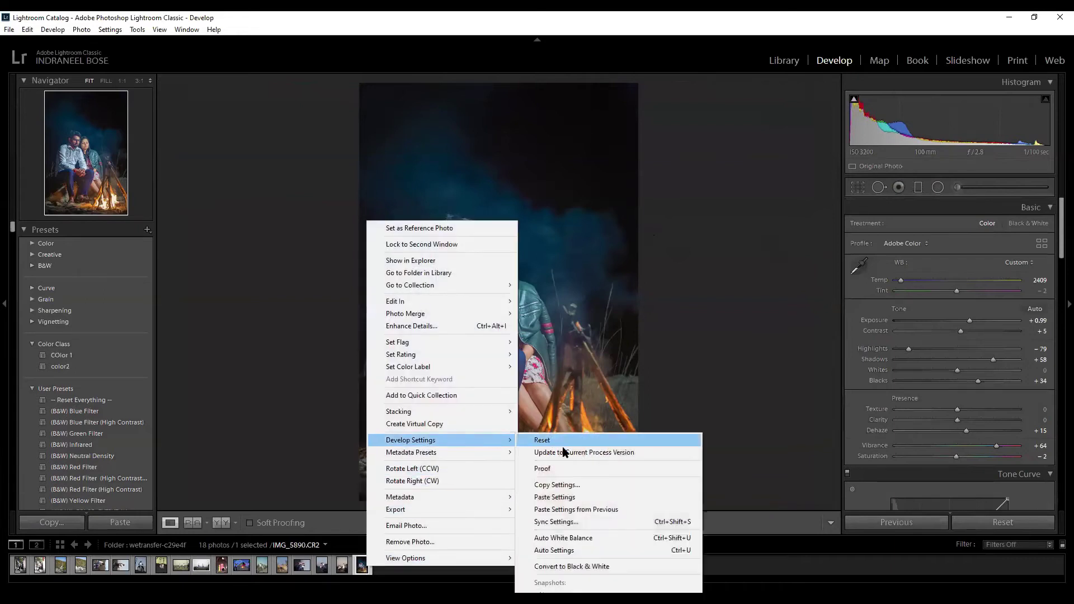
pyautogui.click(557, 491)
pyautogui.click(800, 493)
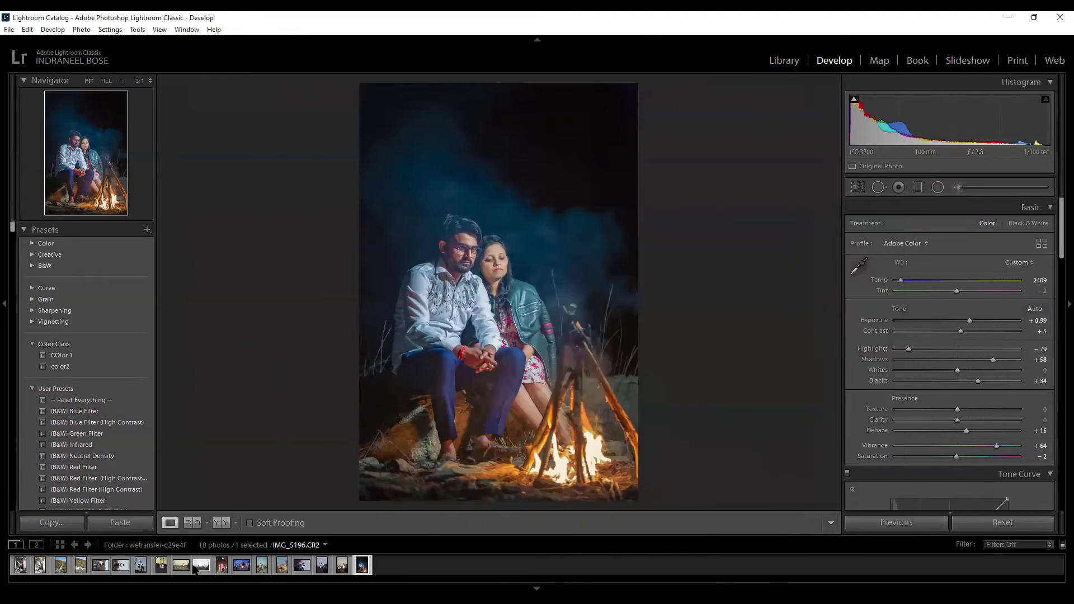
# Try to paste the copied settings onto IMG_5196.CR2 while the campfire photo is still the active photo.
pyautogui.rightClick(197, 562)
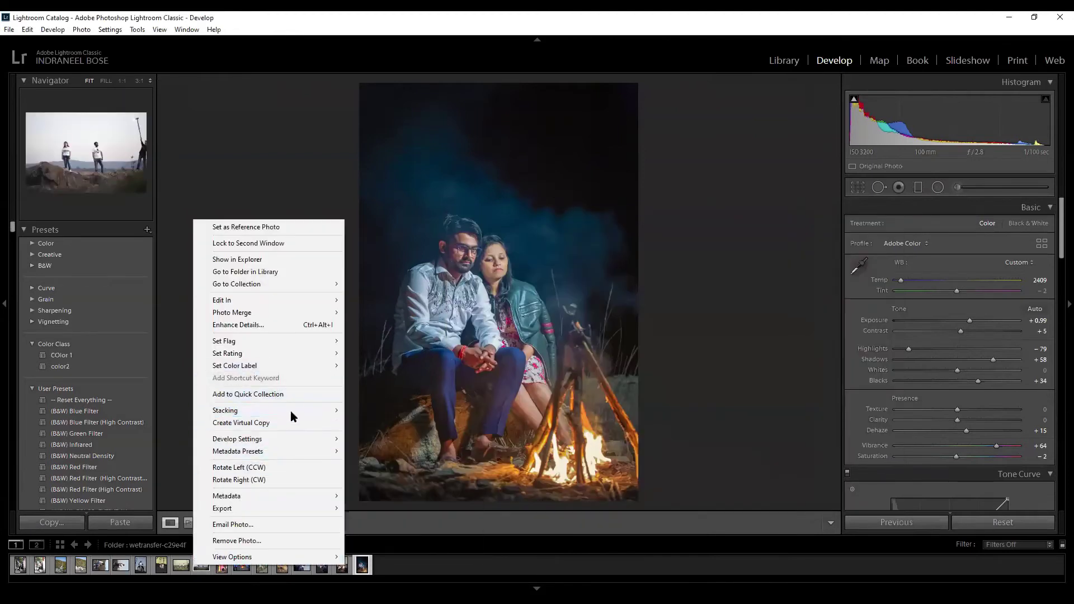
pyautogui.moveTo(294, 439)
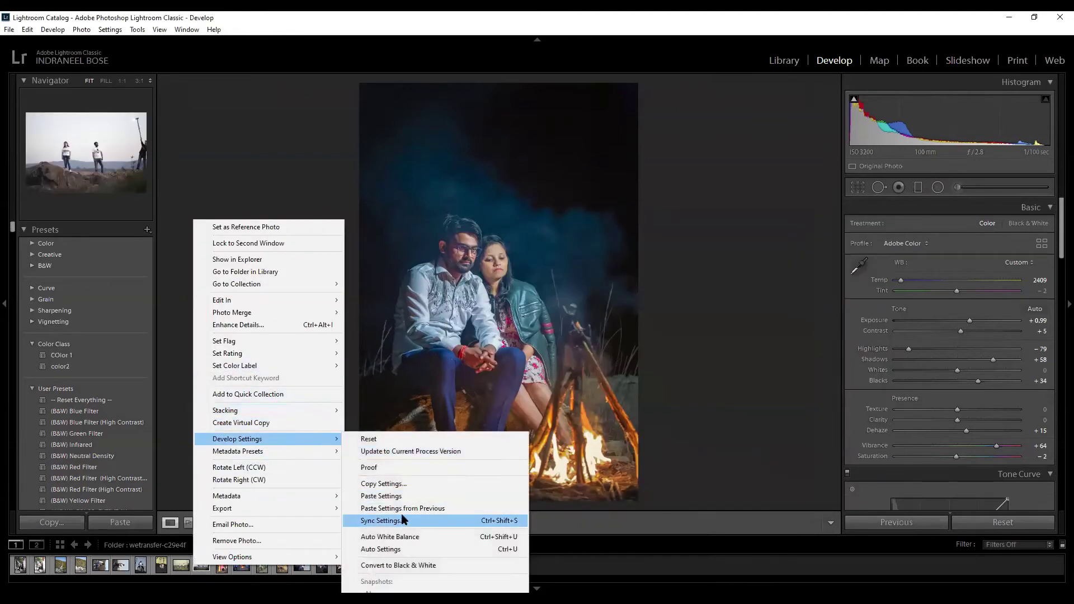
pyautogui.click(401, 496)
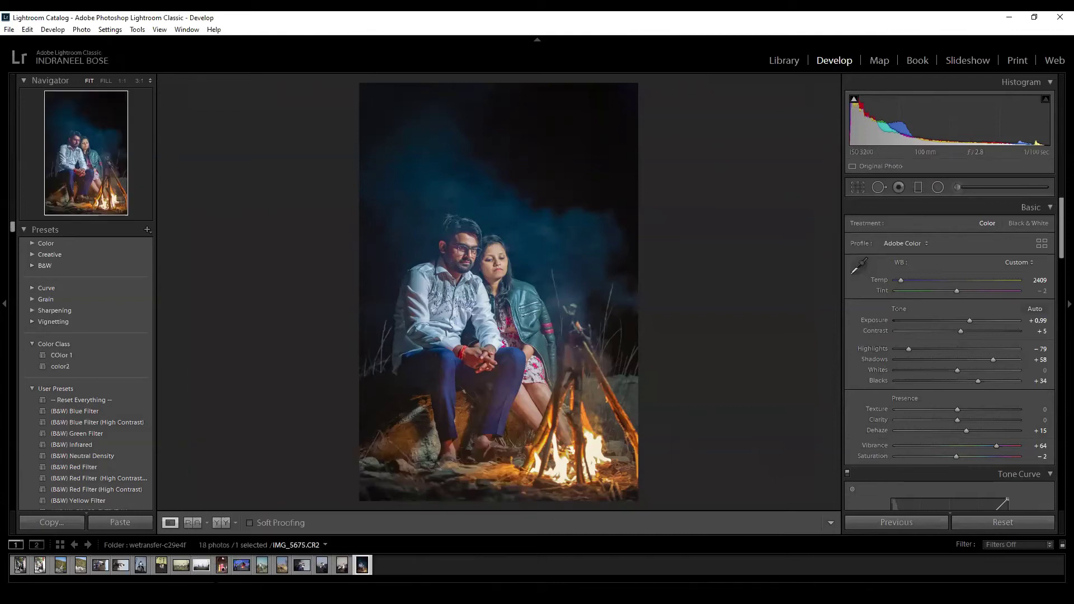
pyautogui.hotkey('ctrl', 'z')
# Open IMG_5196.CR2, paste the campfire photo's develop settings onto it, and reset the photo.
pyautogui.click(197, 566)
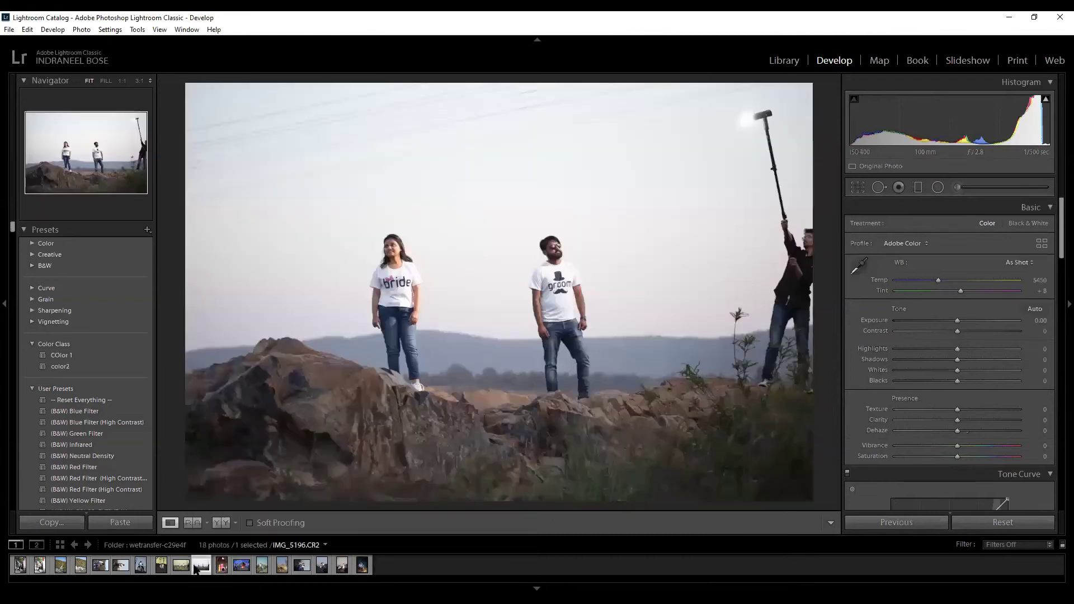
pyautogui.rightClick(197, 566)
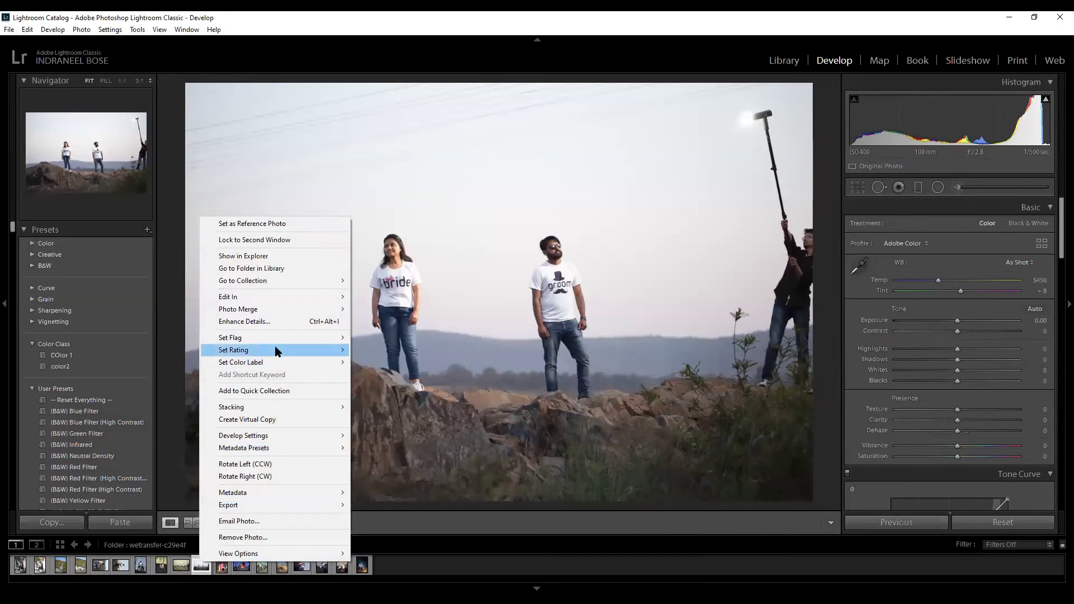
pyautogui.moveTo(287, 437)
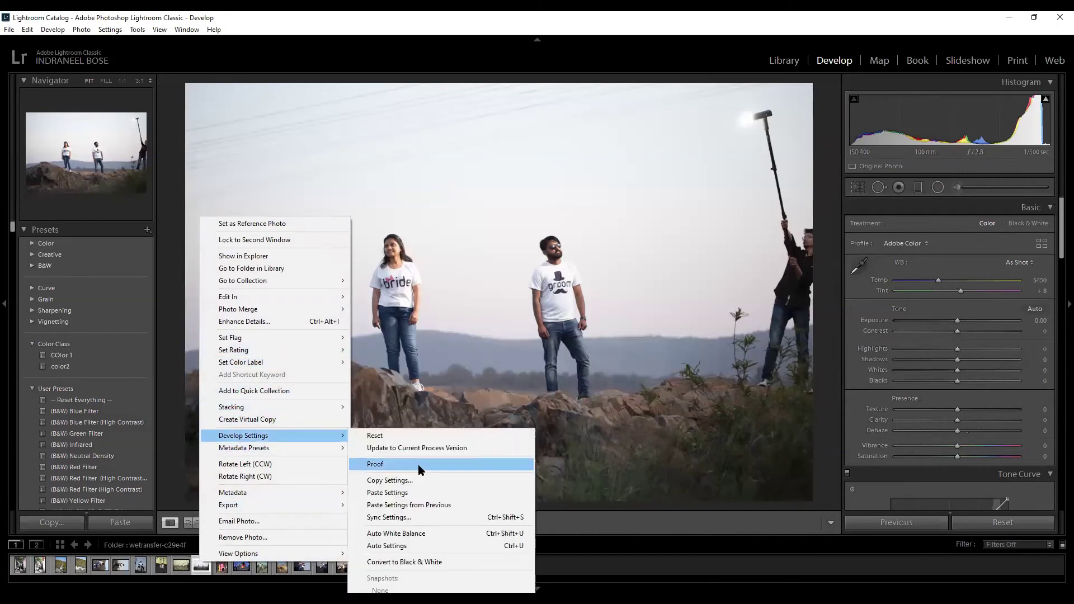
pyautogui.click(422, 495)
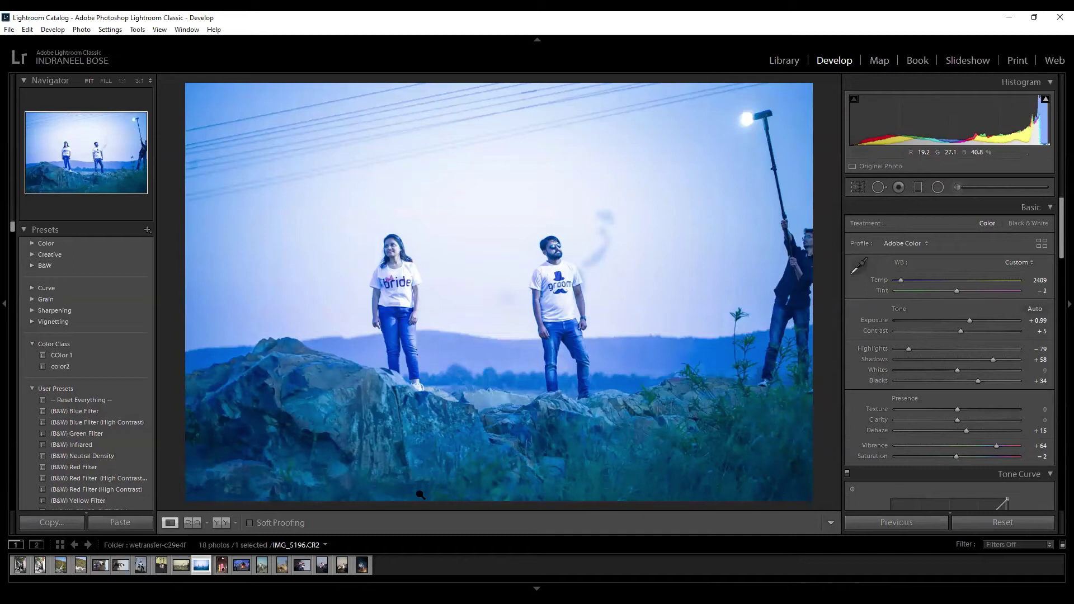
pyautogui.click(1003, 522)
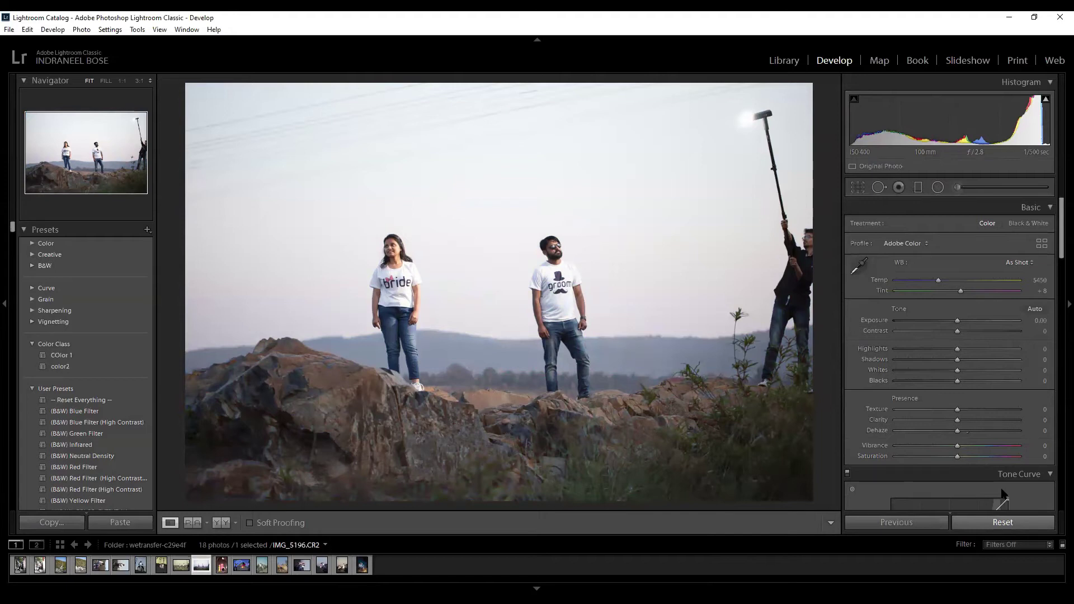
# Look through other photos in the folder, including IMG_5873.CR2, IMG_5693.CR2, IMG_5756.CR2, IMG_5811.CR2 and IMG_5181.CR2.
pyautogui.click(305, 567)
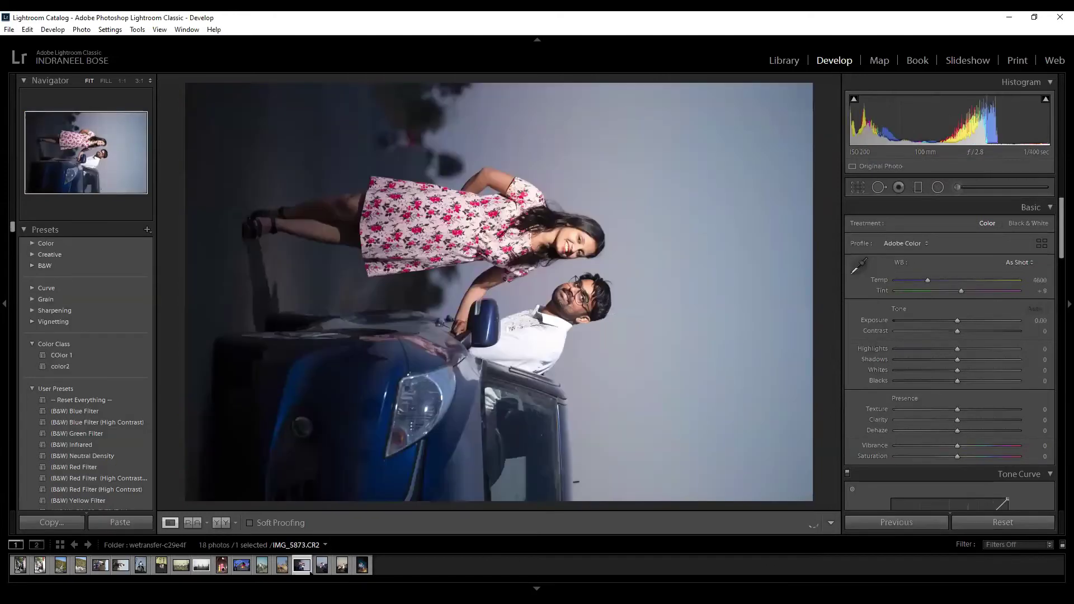
pyautogui.click(343, 567)
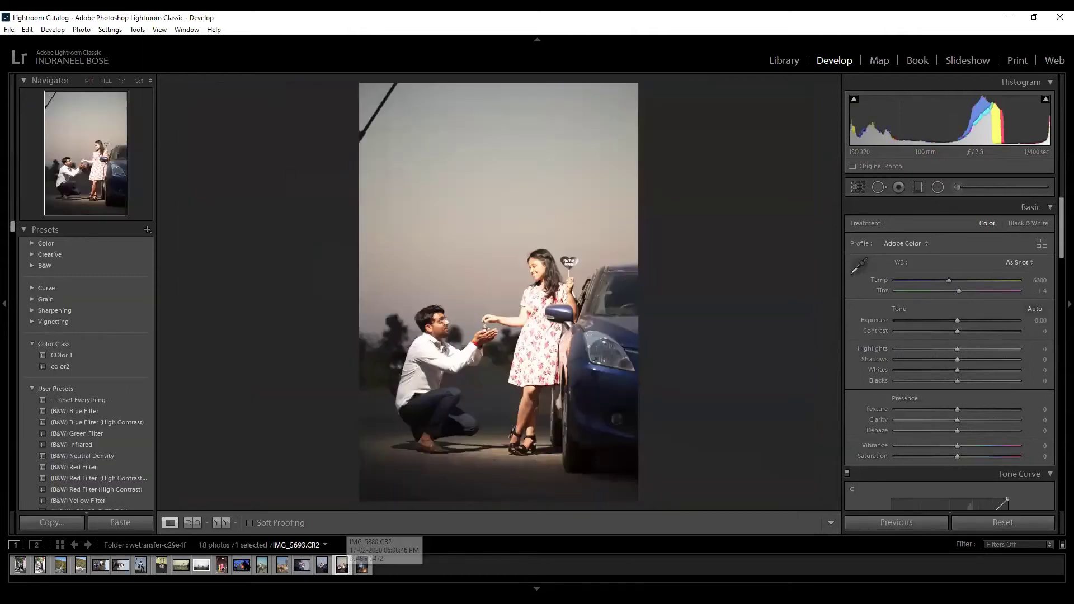
pyautogui.click(262, 566)
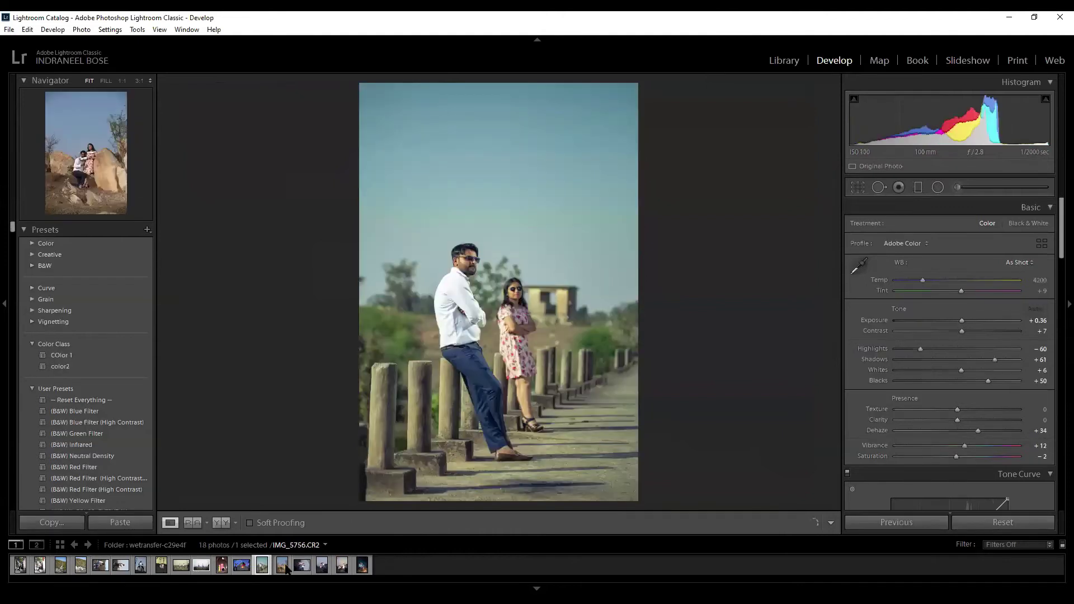
pyautogui.click(283, 566)
pyautogui.click(262, 566)
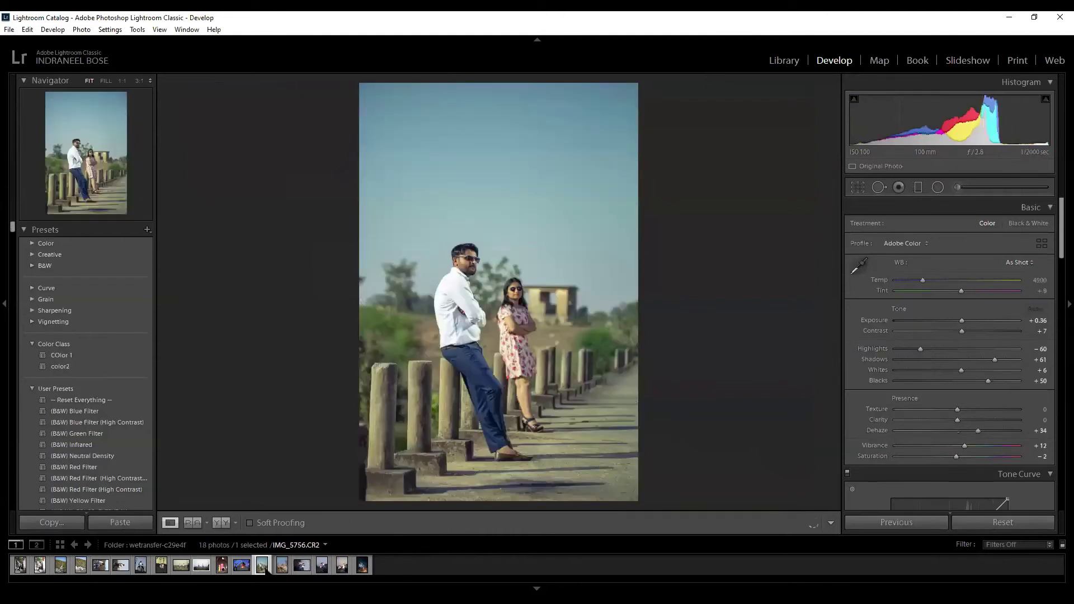
pyautogui.click(283, 566)
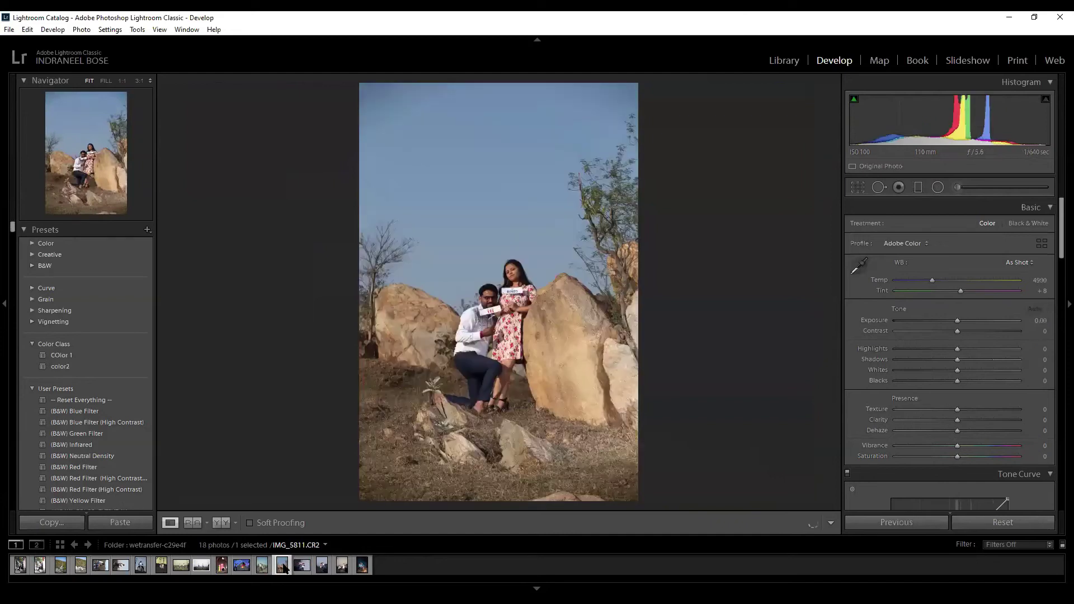
pyautogui.click(162, 566)
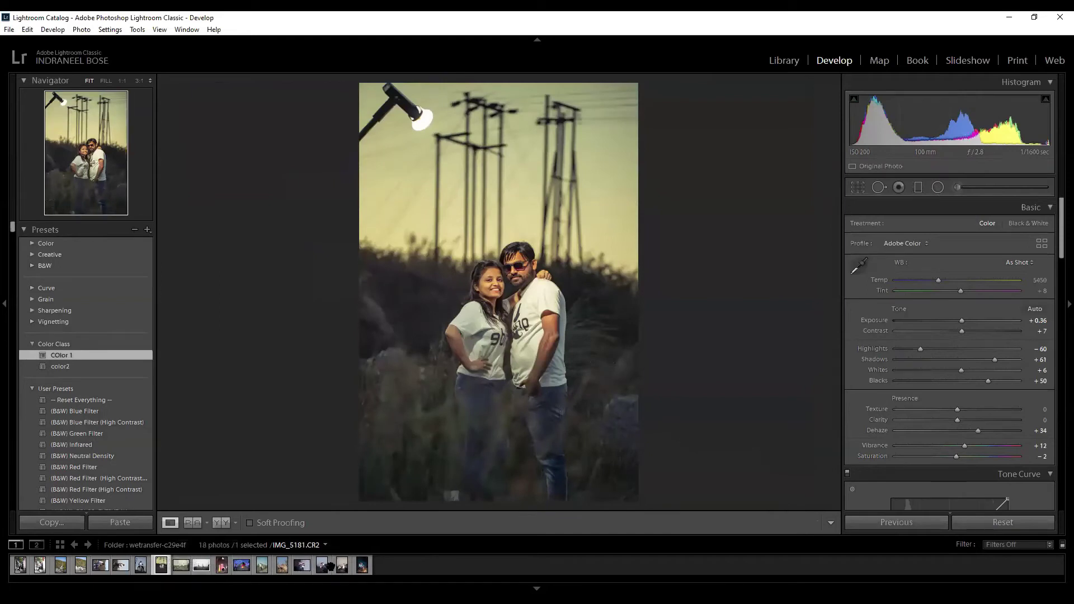
# Open IMG_5108.CR2, the couple on the road in front of the wooded hill.
pyautogui.click(85, 566)
pyautogui.rightClick(88, 568)
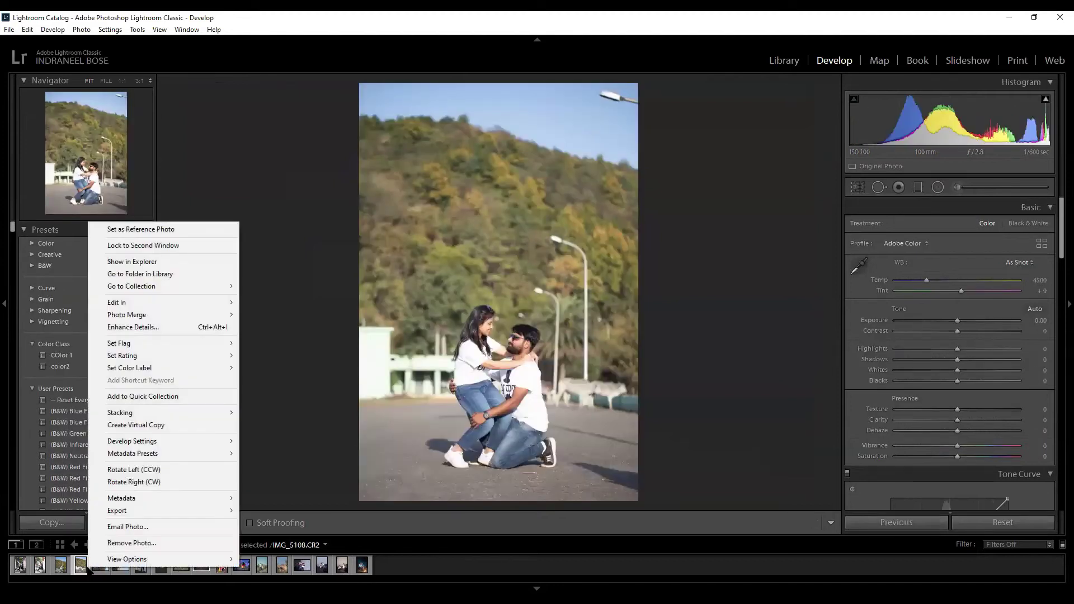
pyautogui.click(369, 80)
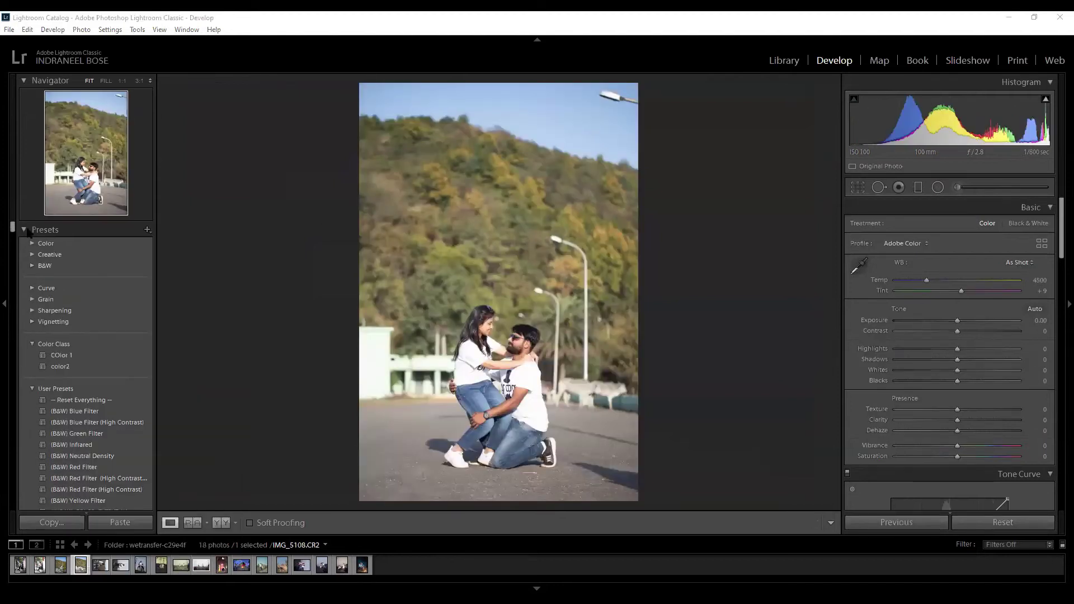
# Try the COlor 1 preset on IMG_5108.CR2 and reset the photo.
pyautogui.click(58, 355)
pyautogui.click(59, 357)
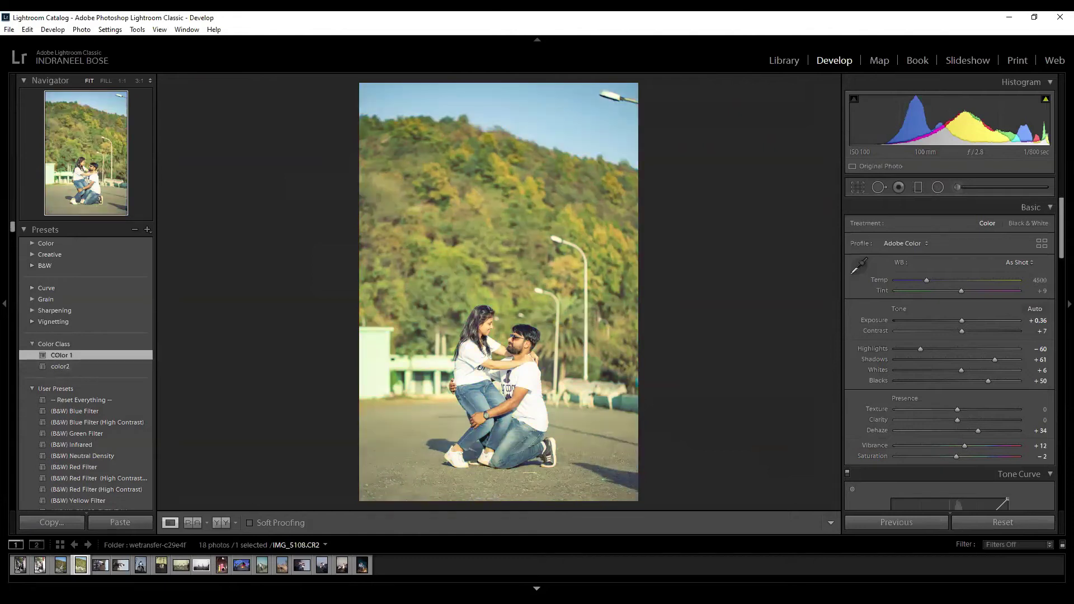
pyautogui.click(1001, 522)
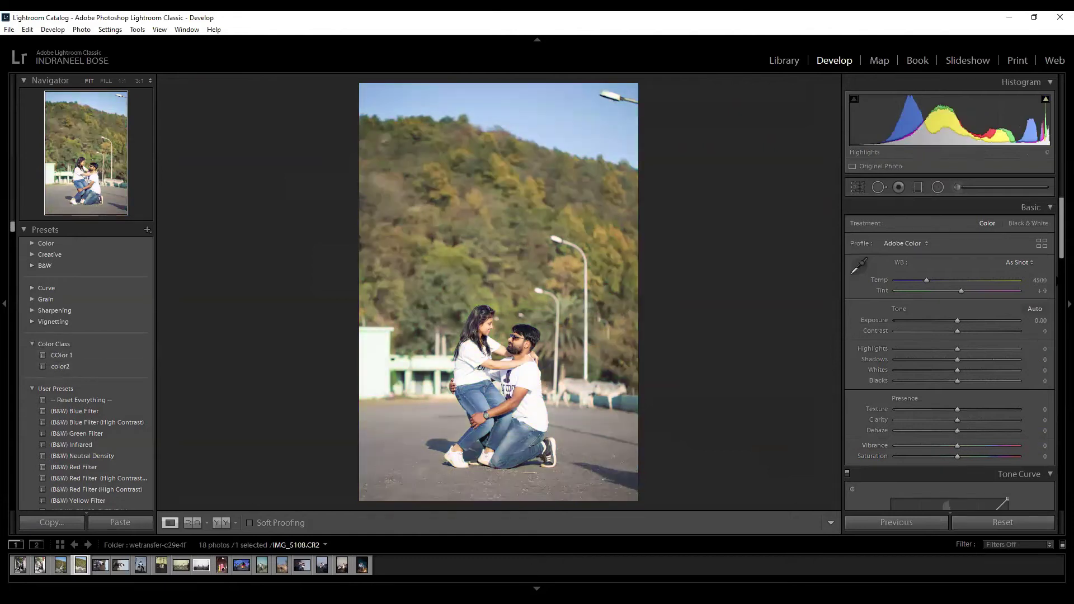
# Set the Blue Primary hue in the camera calibration to -52.
pyautogui.moveTo(1060, 229); pyautogui.dragTo(1058, 475)
pyautogui.scroll(-1, 1007, 432)
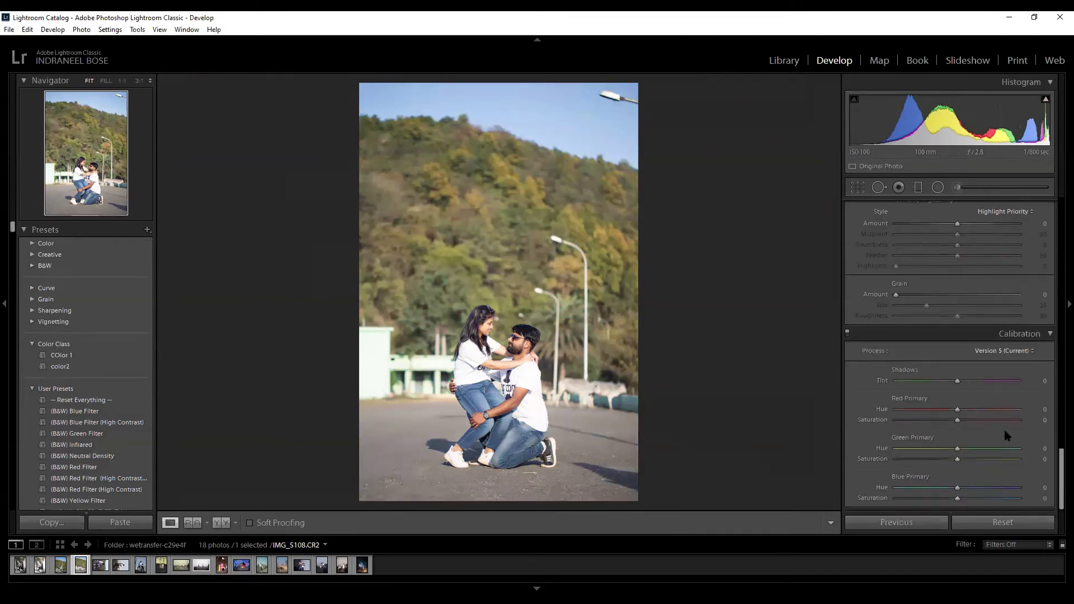
pyautogui.moveTo(958, 489); pyautogui.dragTo(926, 488)
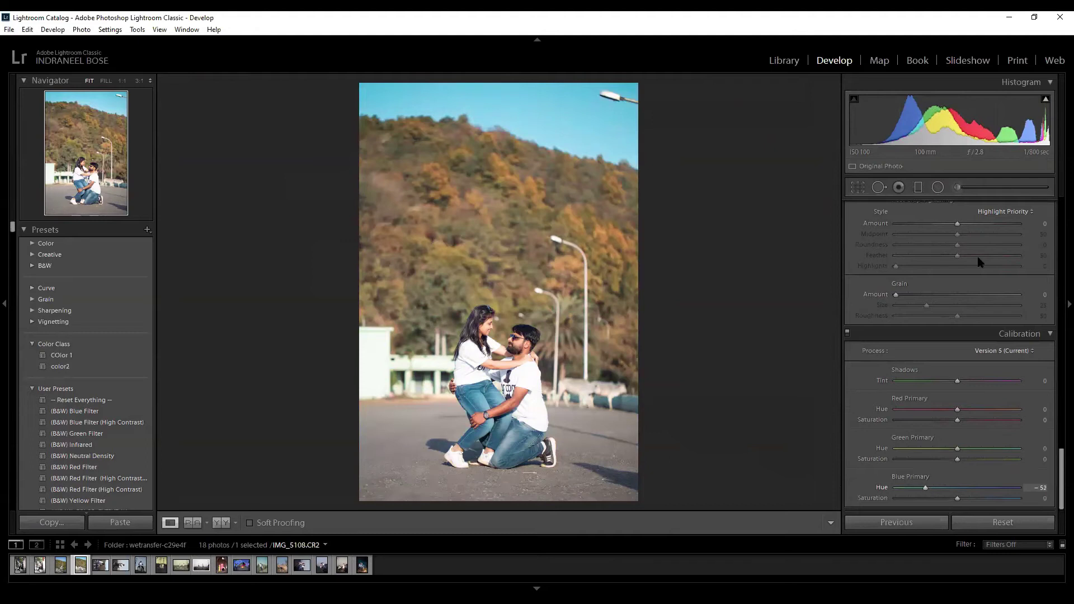
# Draw a circular radial filter around the couple, checking the mask overlay so the effect covers the area outside the circle.
pyautogui.click(938, 186)
pyautogui.moveTo(510, 349)
pyautogui.mouseDown()
pyautogui.moveTo(530, 343)
pyautogui.moveTo(587, 382)
pyautogui.moveTo(518, 373)
pyautogui.moveTo(504, 413)
pyautogui.mouseUp()
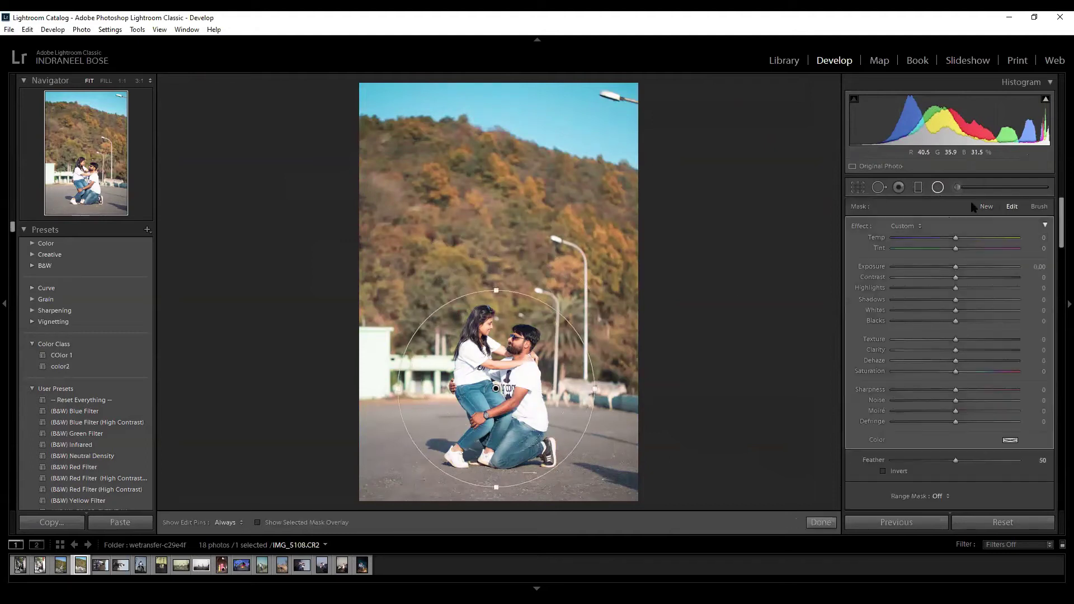
pyautogui.click(883, 471)
pyautogui.press('o')
pyautogui.click(882, 472)
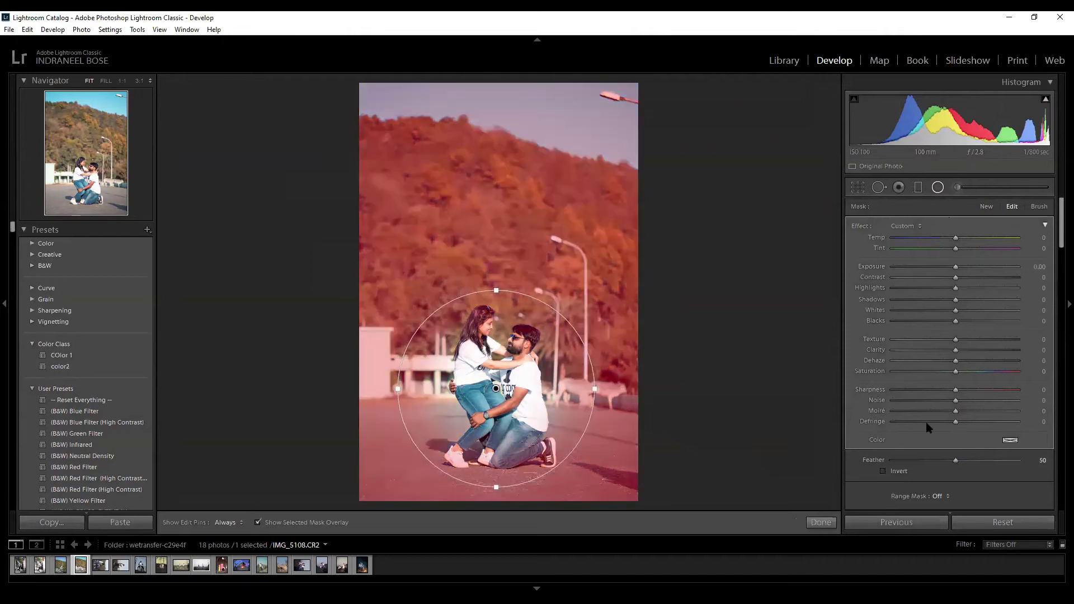
# Darken the surroundings with the radial filter: exposure -1.85, highlights -2 and shadows 5, and leave the filter.
pyautogui.moveTo(955, 273); pyautogui.dragTo(962, 306)
pyautogui.press('o')
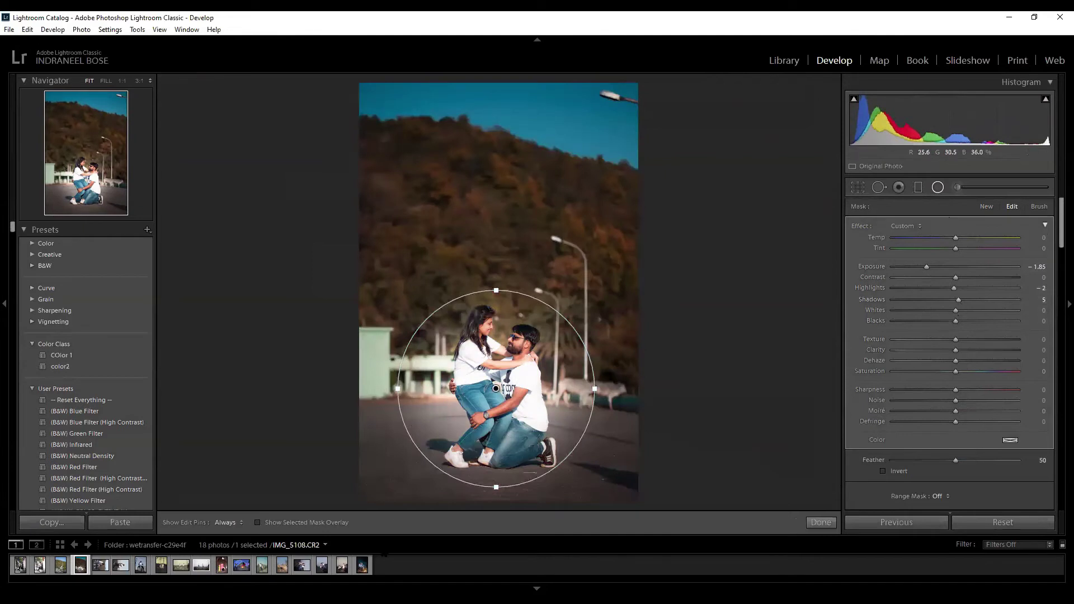
pyautogui.hotkey('shift', 'm')
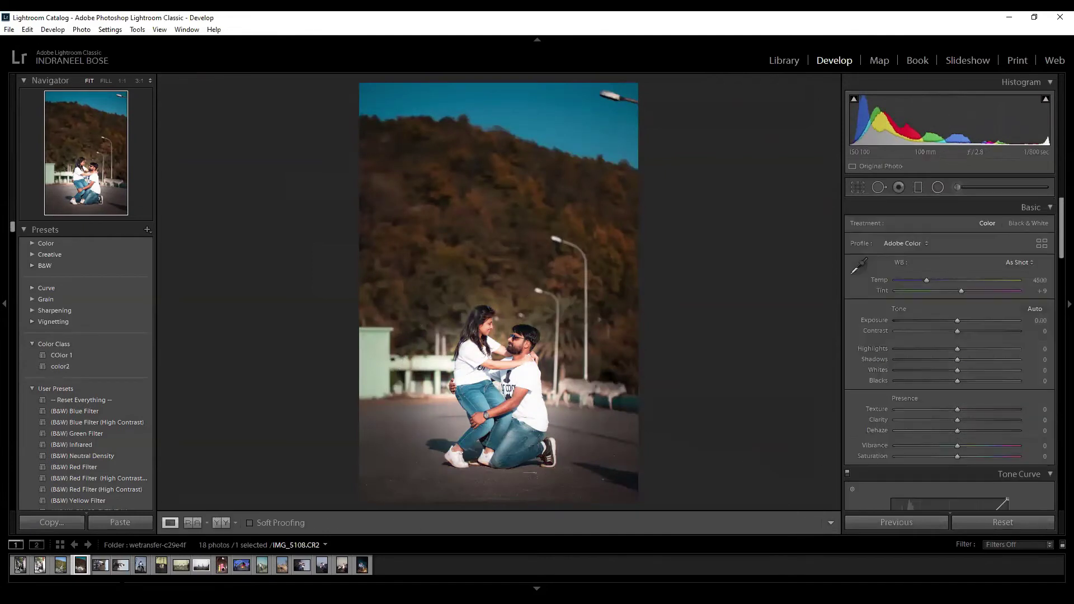
# Copy the develop settings of IMG_5108.CR2, including calibration and the radial filter adjustments.
pyautogui.rightClick(82, 568)
pyautogui.moveTo(185, 444)
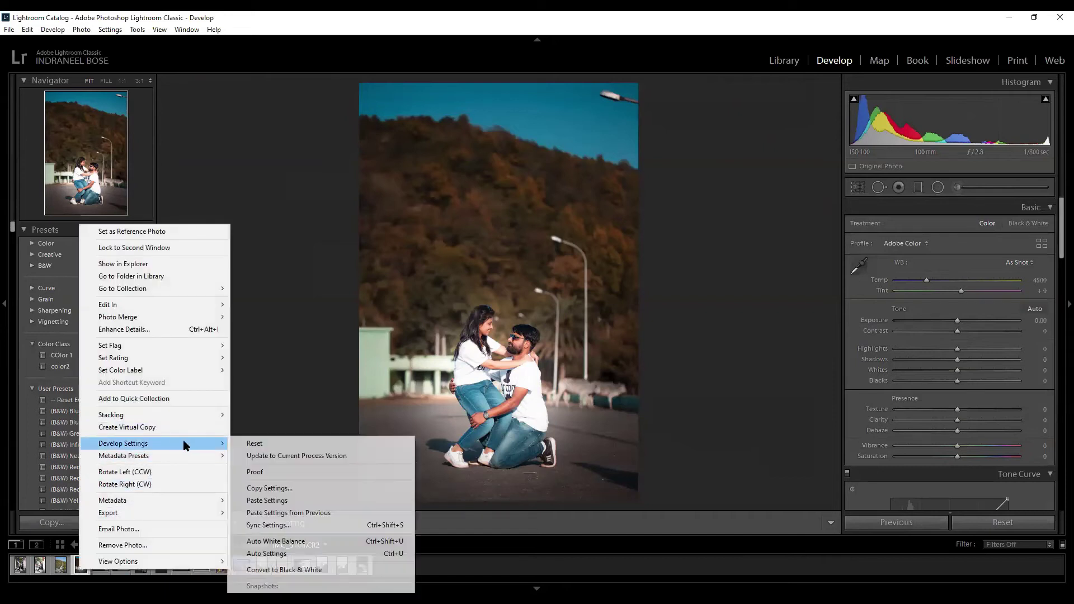
pyautogui.click(315, 489)
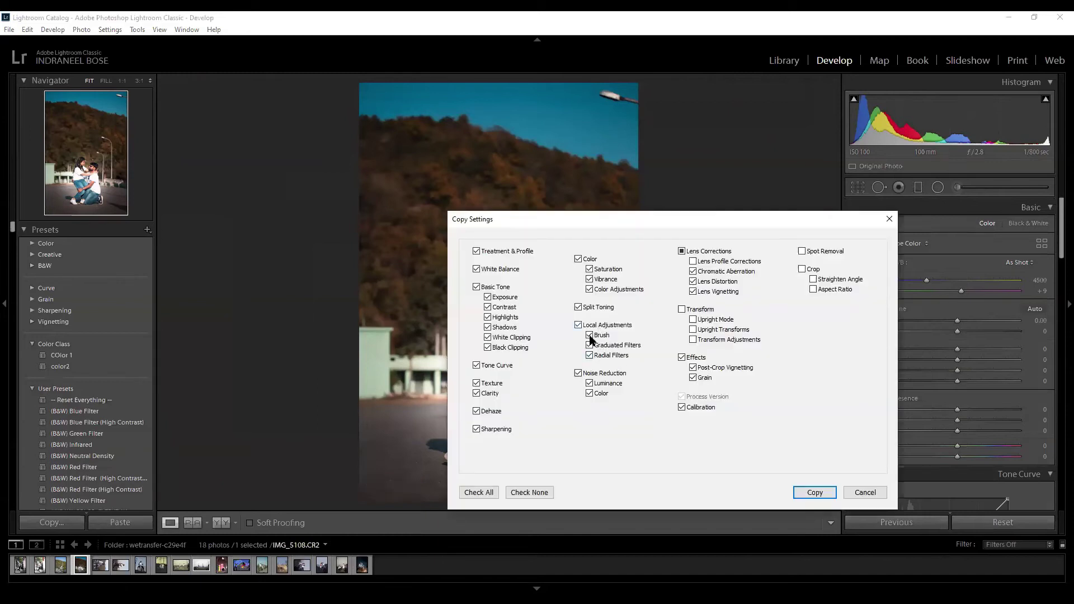
pyautogui.click(589, 336)
pyautogui.click(590, 356)
pyautogui.click(815, 492)
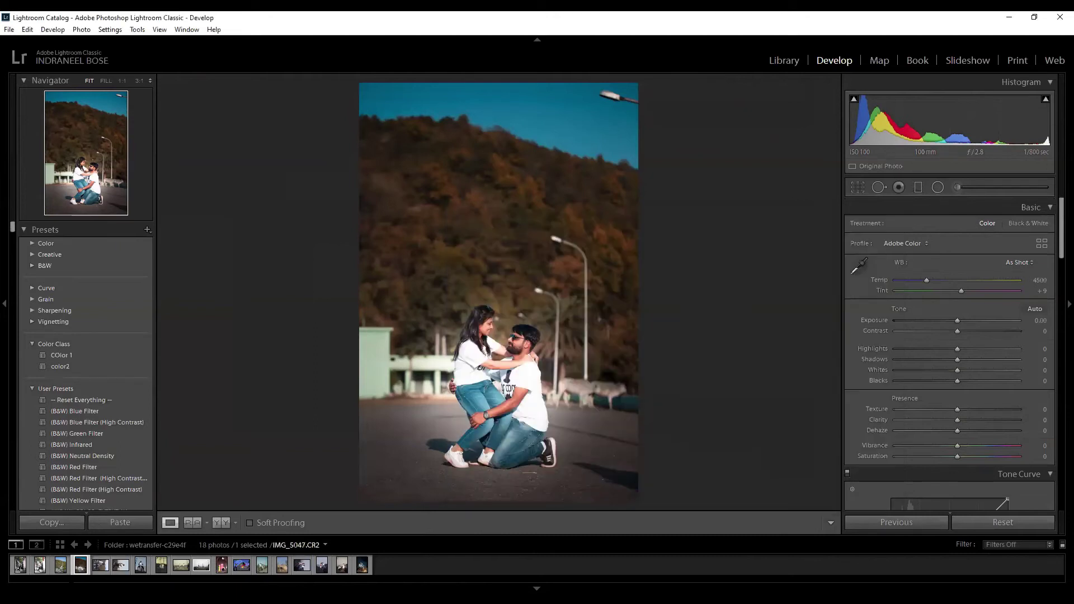
# Open IMG_5102.CR2, the couple standing beside the pole, and paste the copied develop settings onto it.
pyautogui.click(100, 565)
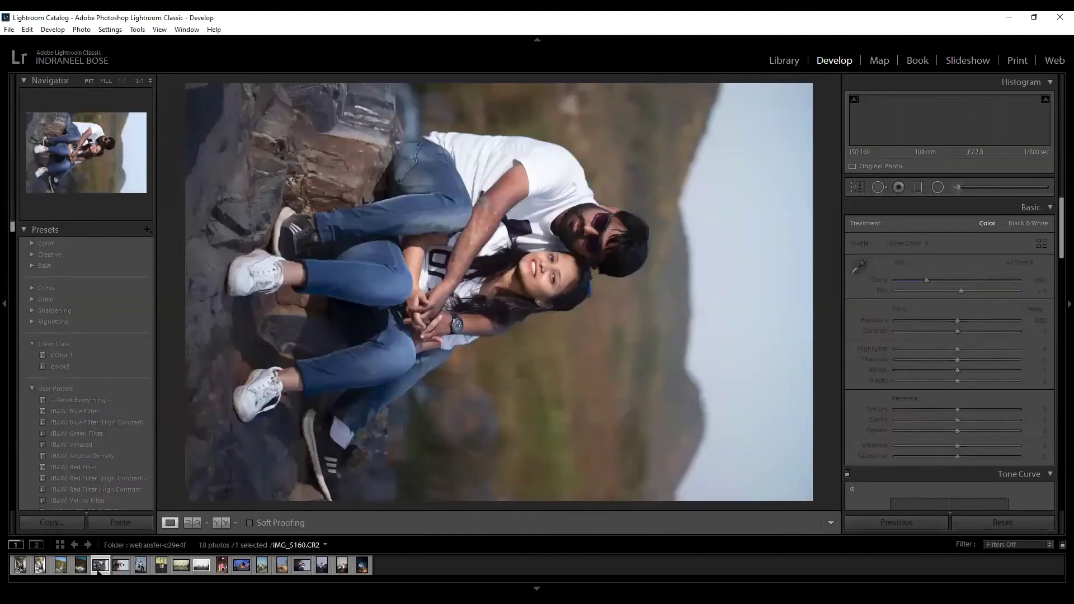
pyautogui.click(60, 566)
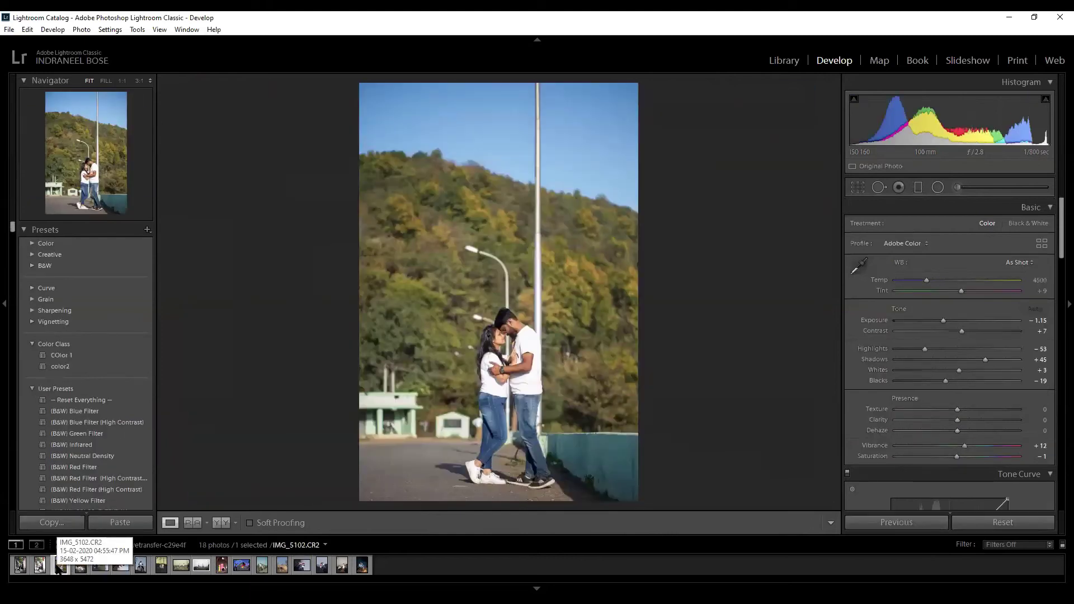
pyautogui.rightClick(58, 568)
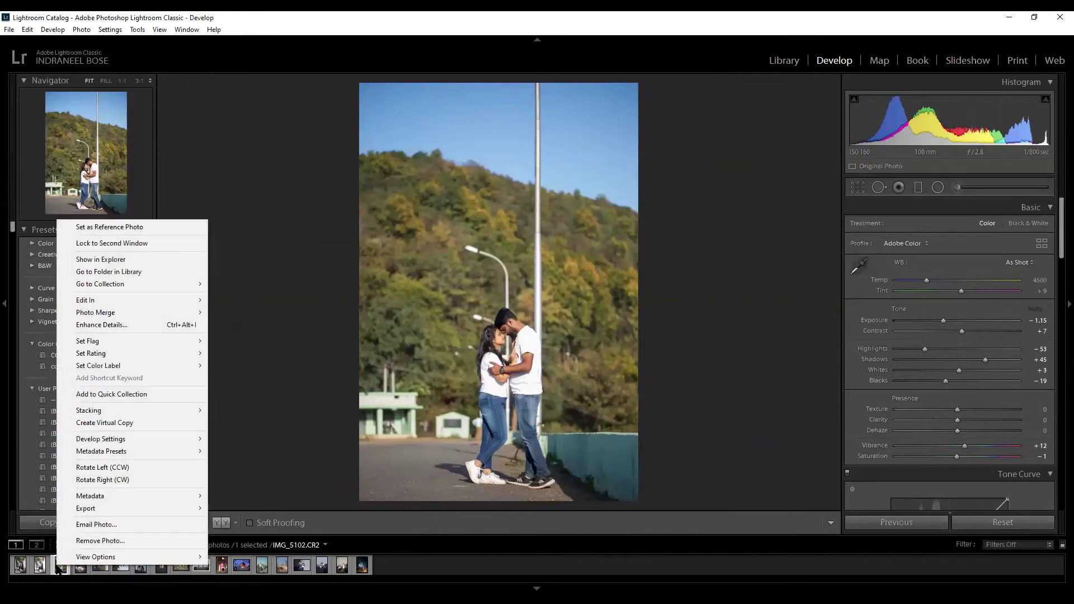
pyautogui.moveTo(131, 439)
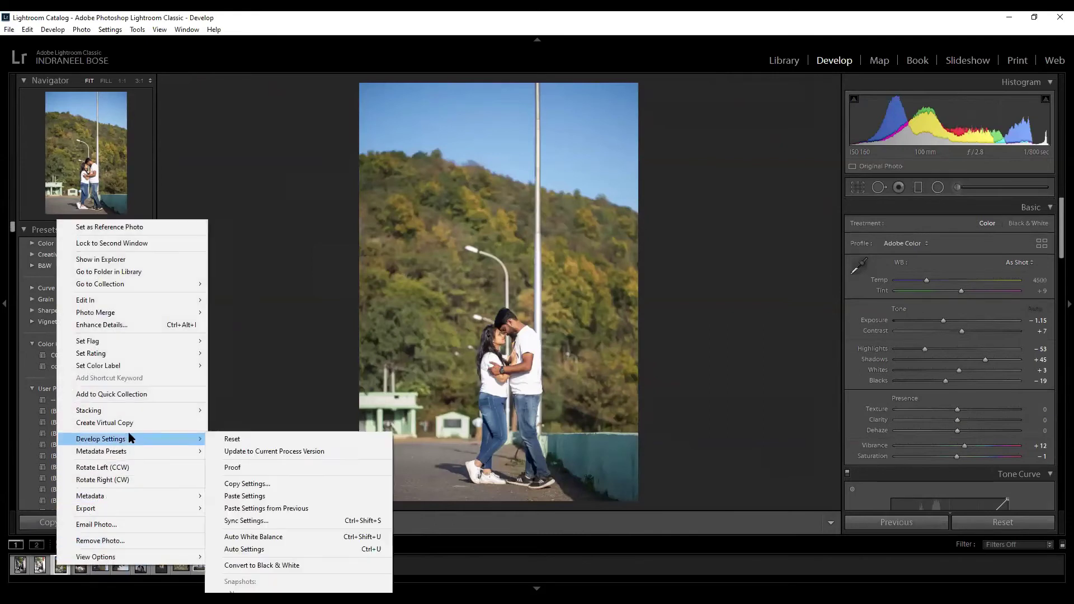
pyautogui.click(279, 496)
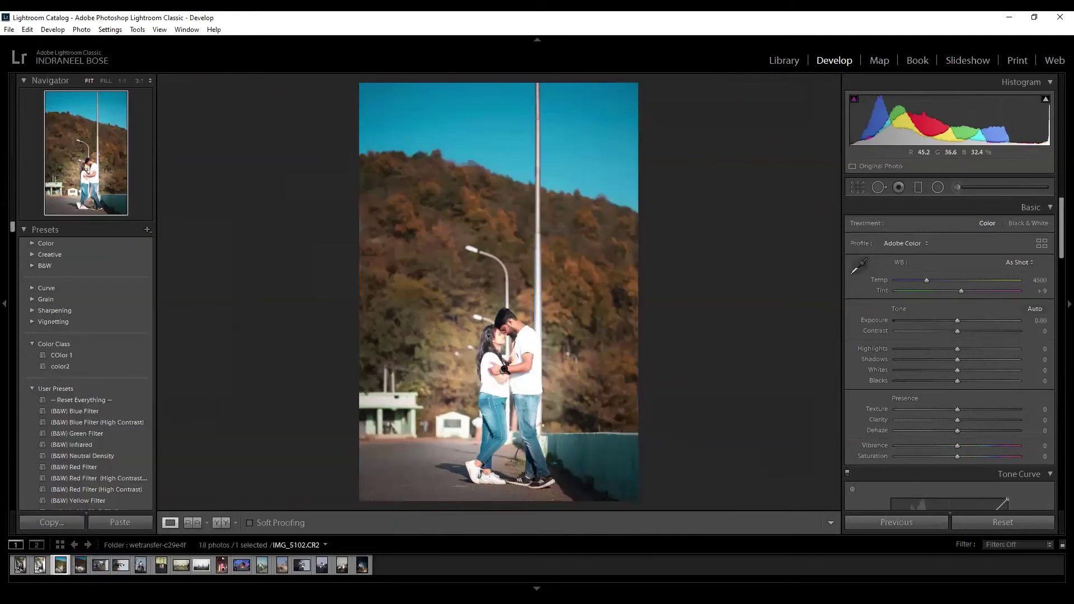
# Select the pasted radial filter and narrow it to an upright ellipse around the standing couple.
pyautogui.click(938, 188)
pyautogui.click(939, 189)
pyautogui.click(939, 189)
pyautogui.click(496, 389)
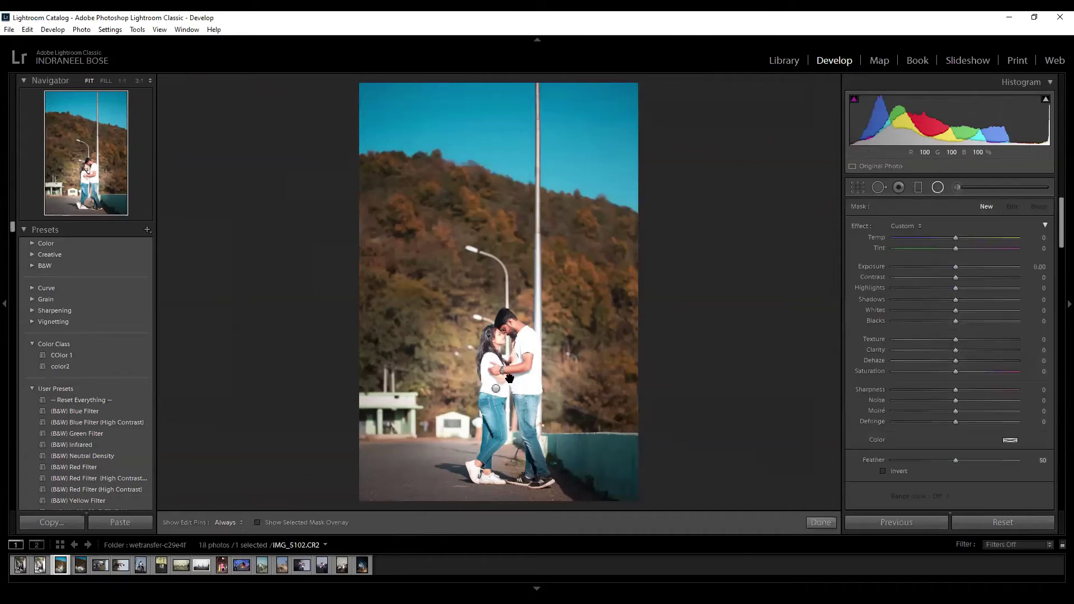
pyautogui.moveTo(595, 389); pyautogui.dragTo(554, 380)
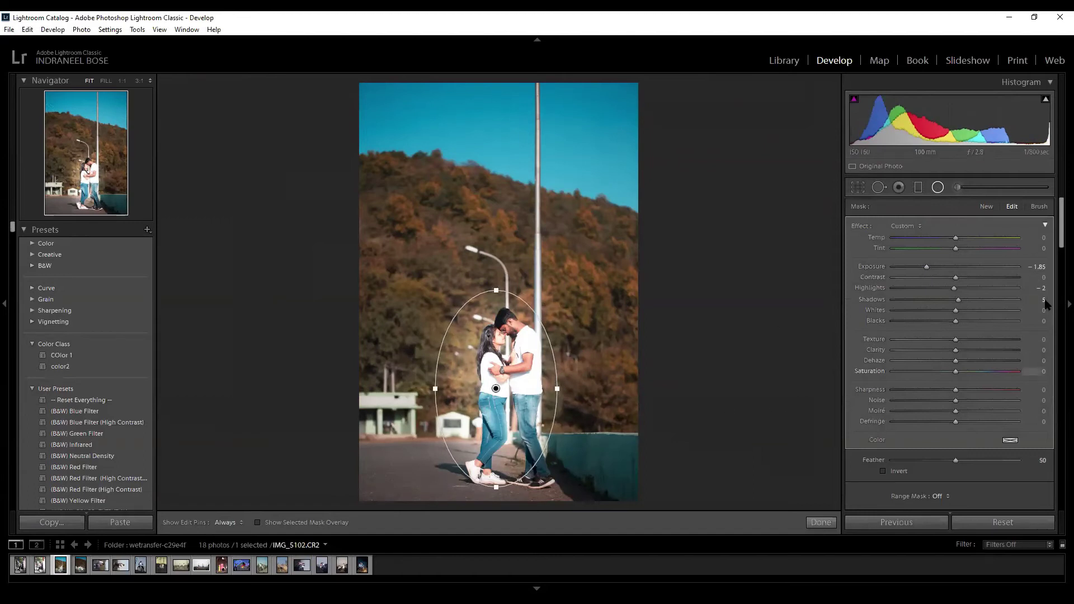
# Try raising the overall exposure of IMG_5102.CR2 to +0.32, undo it, and leave the radial filter.
pyautogui.scroll(-5, 978, 412)
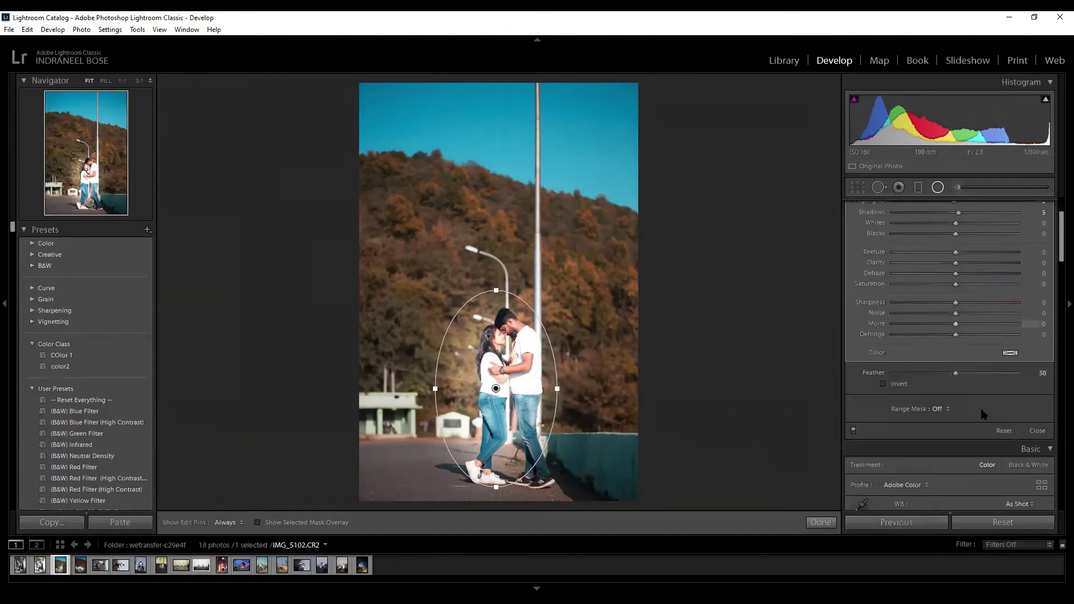
pyautogui.scroll(-2, 999, 361)
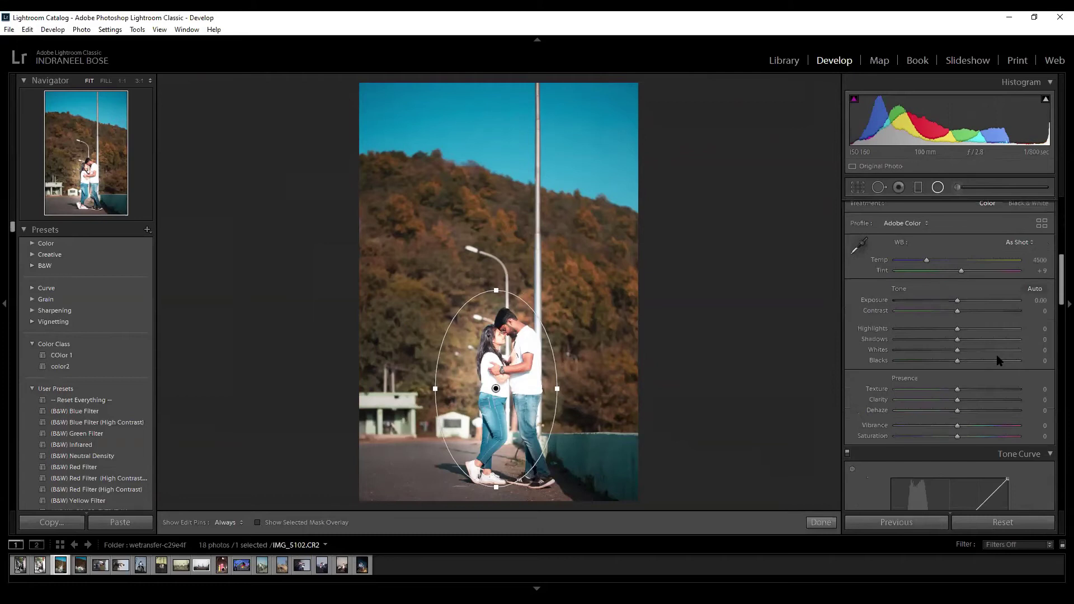
pyautogui.moveTo(957, 301)
pyautogui.mouseDown()
pyautogui.moveTo(947, 301)
pyautogui.moveTo(962, 301)
pyautogui.mouseUp()
pyautogui.hotkey('ctrl', 'z')
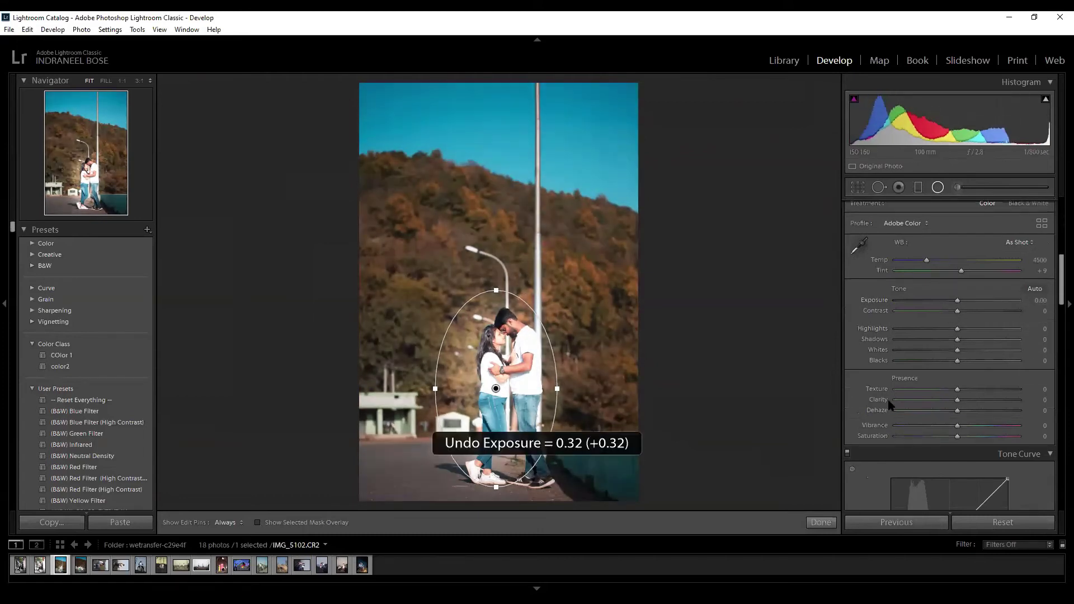
pyautogui.click(821, 522)
# Try the automatic tone adjustment on top of the pasted look and reset IMG_5102.CR2.
pyautogui.scroll(-6, 983, 338)
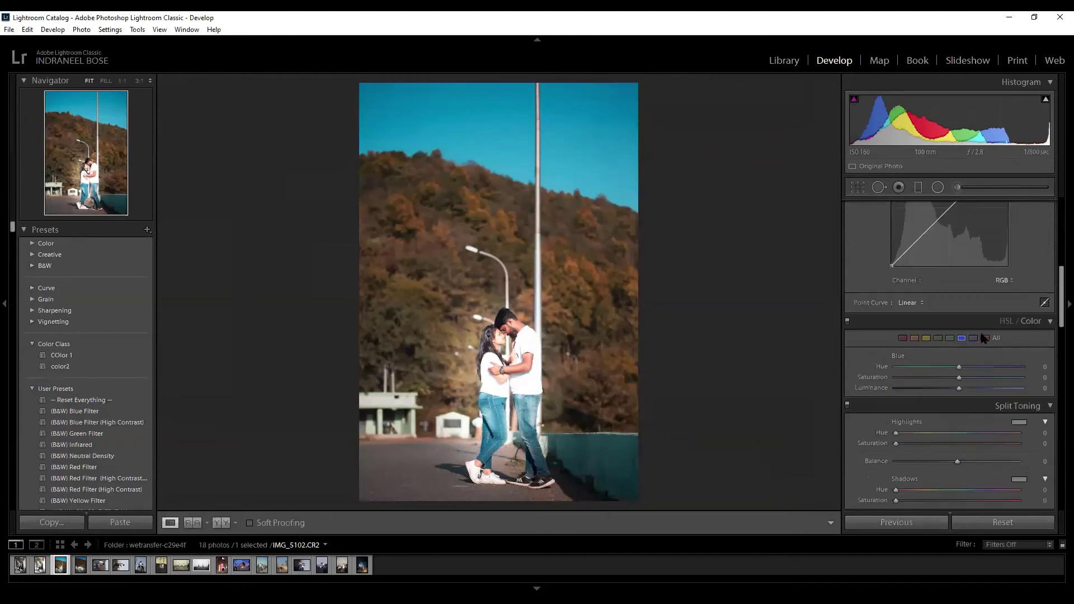
pyautogui.moveTo(1059, 289); pyautogui.dragTo(1058, 247)
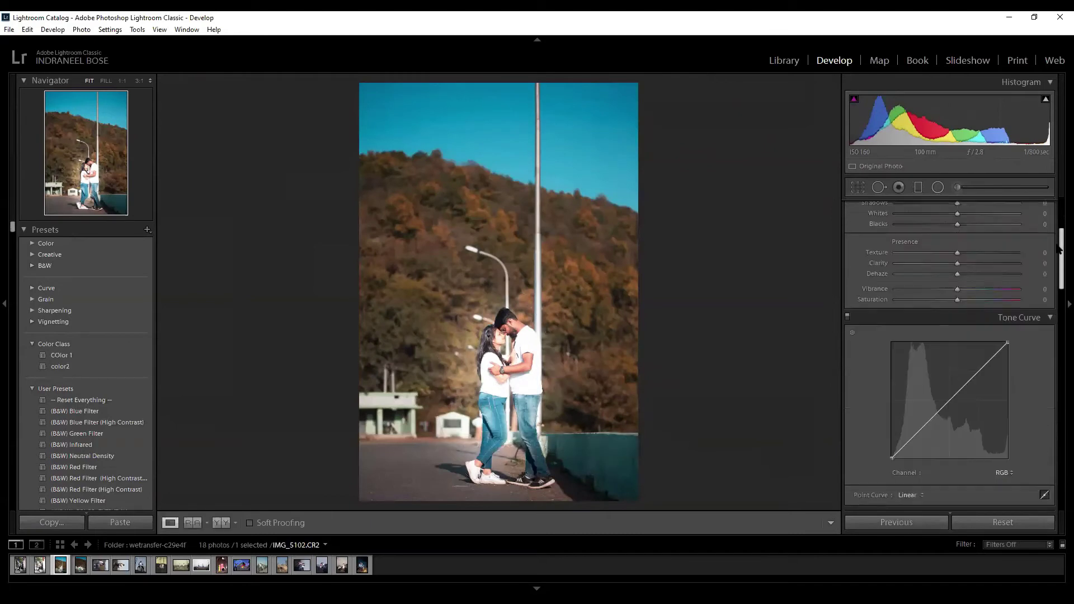
pyautogui.scroll(3, 1059, 248)
pyautogui.click(1036, 315)
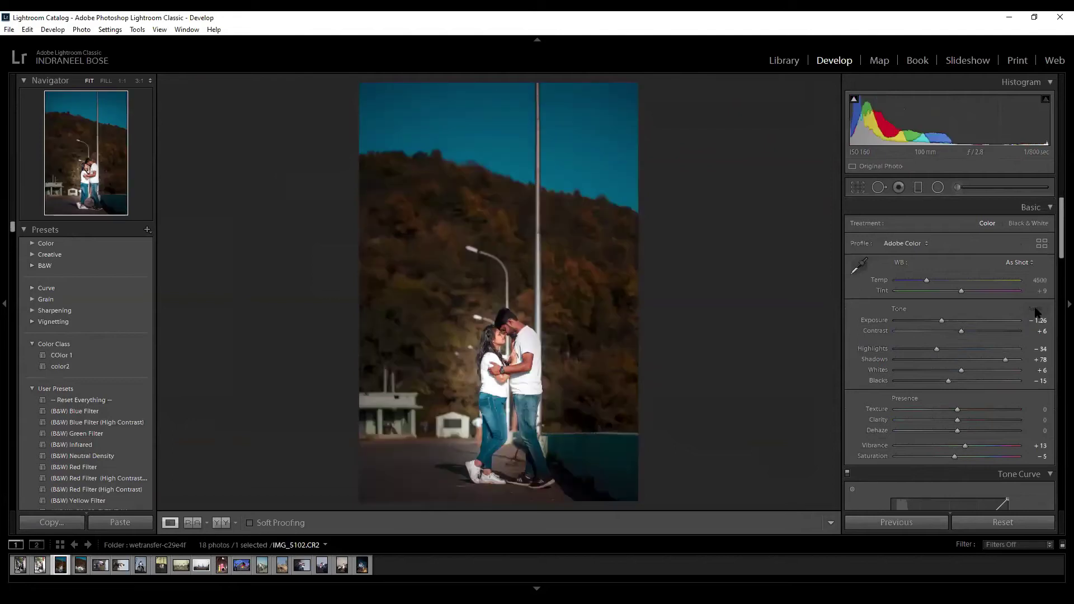
pyautogui.hotkey('ctrl', 'shift', 'r')
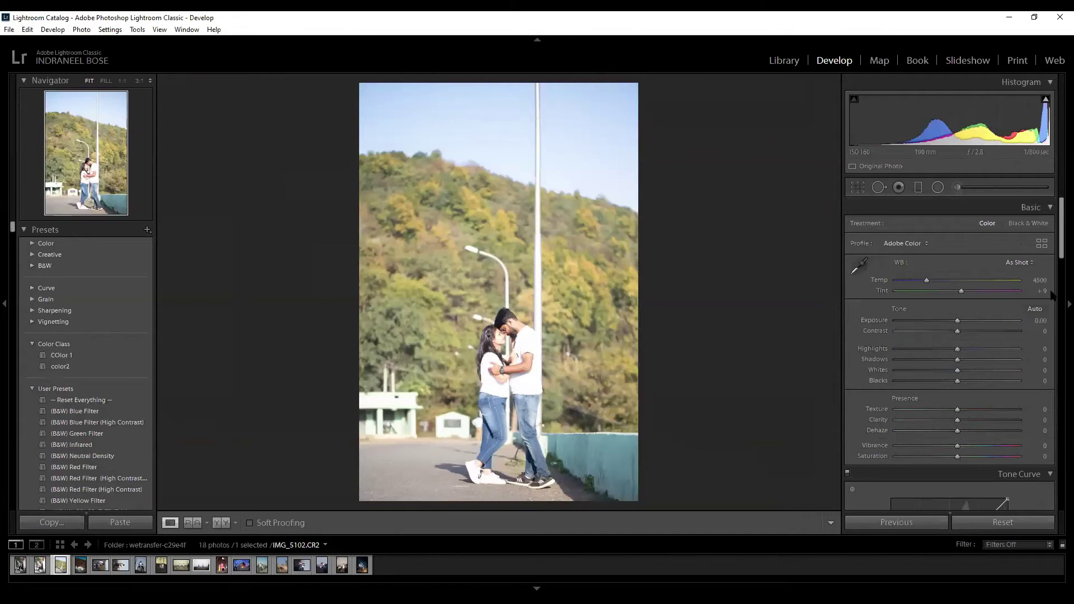
# Apply automatic tone to IMG_5102.CR2 and paste the develop settings copied from IMG_5108.CR2 onto it.
pyautogui.click(1035, 309)
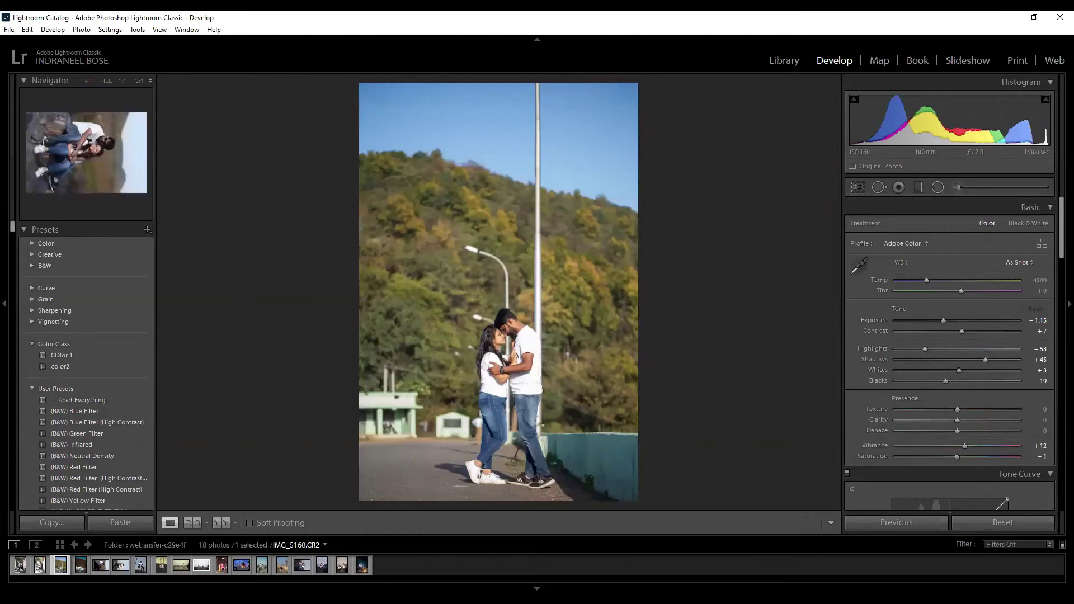
pyautogui.rightClick(71, 564)
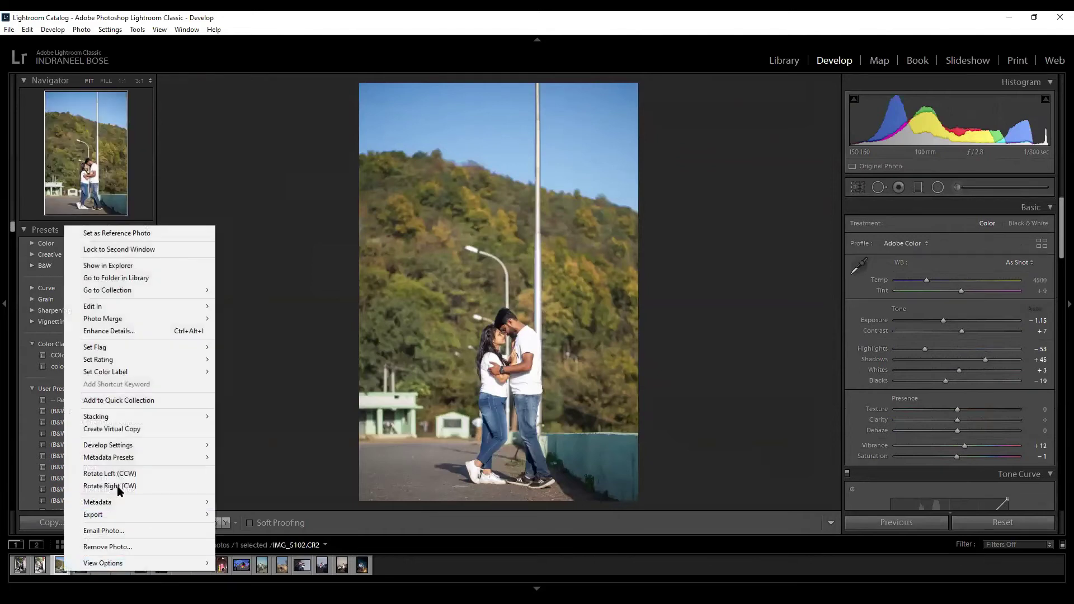
pyautogui.moveTo(140, 446)
pyautogui.click(250, 502)
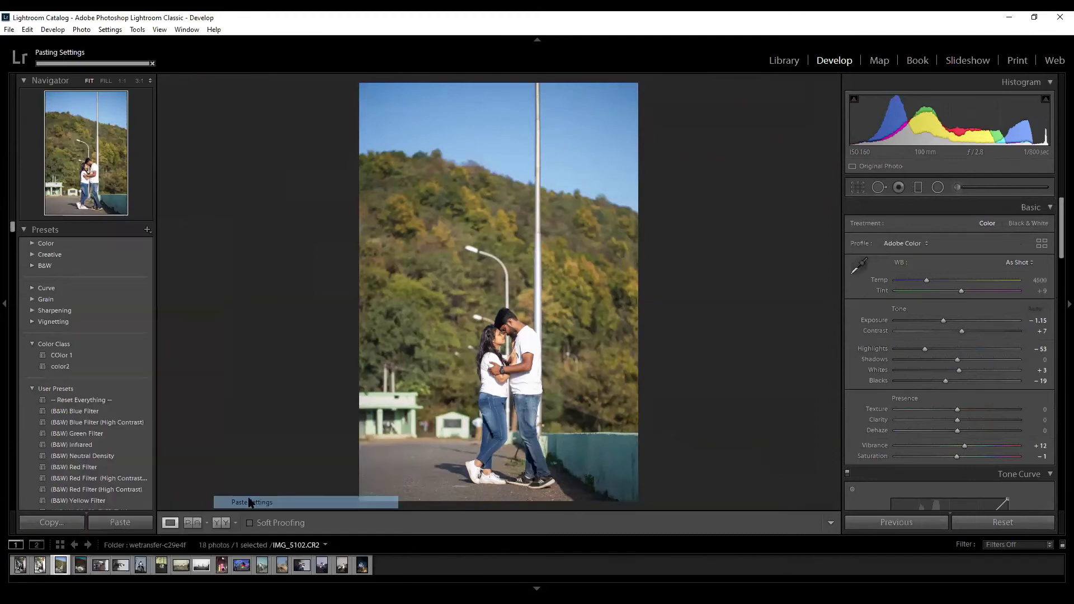
# Recentre the pasted radial filter on the standing couple and shrink it to a tighter ellipse.
pyautogui.click(938, 187)
pyautogui.click(496, 389)
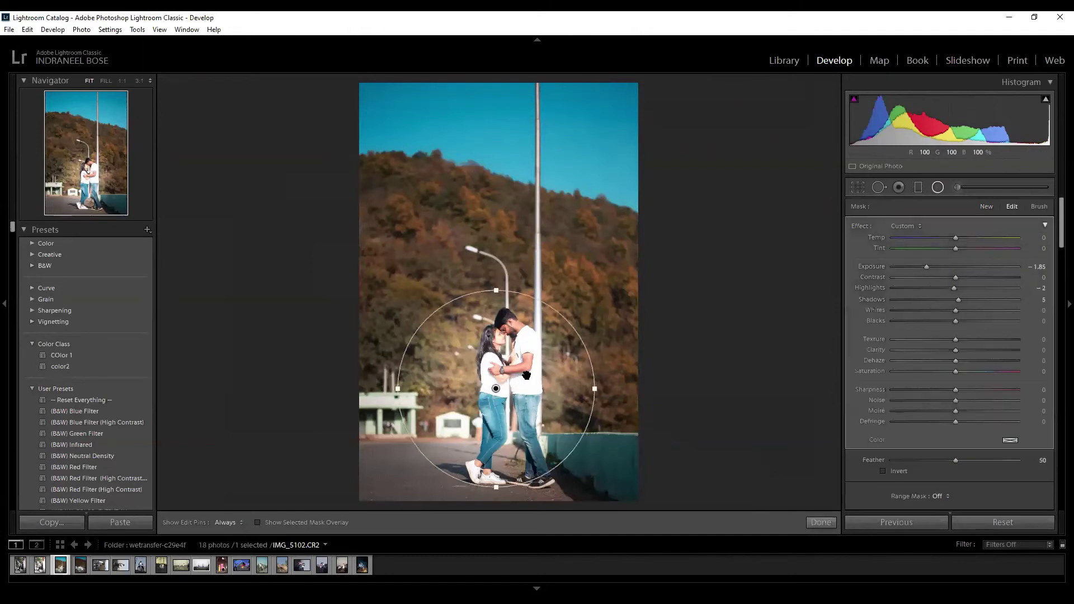
pyautogui.moveTo(550, 390); pyautogui.dragTo(517, 375)
pyautogui.moveTo(508, 282); pyautogui.dragTo(508, 297)
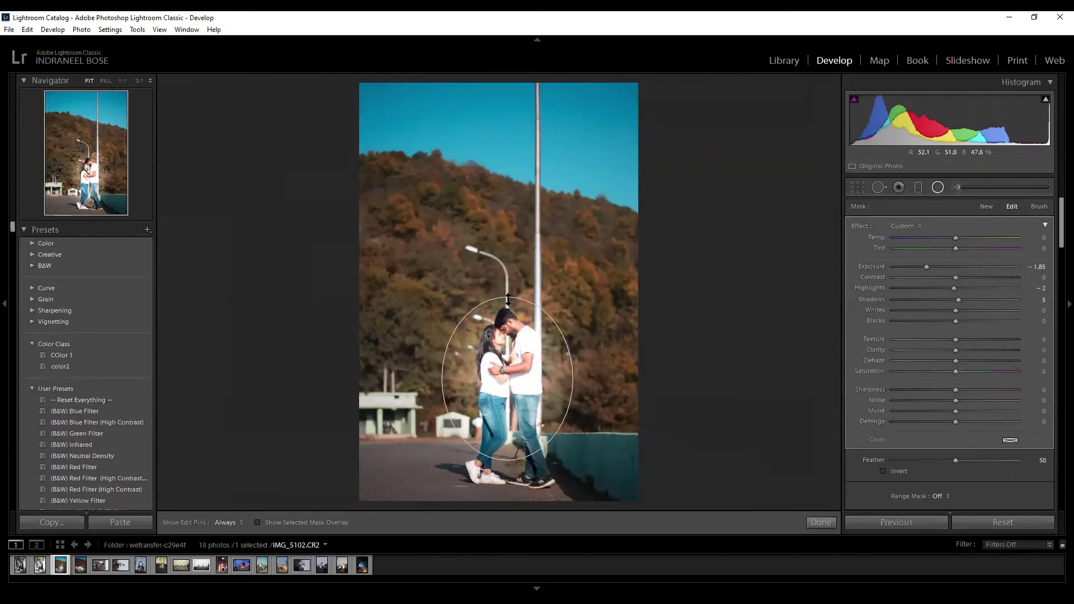
# Duplicate the radial filter, invert the duplicate's mask so it affects the couple, and raise its exposure slightly.
pyautogui.rightClick(508, 380)
pyautogui.click(543, 387)
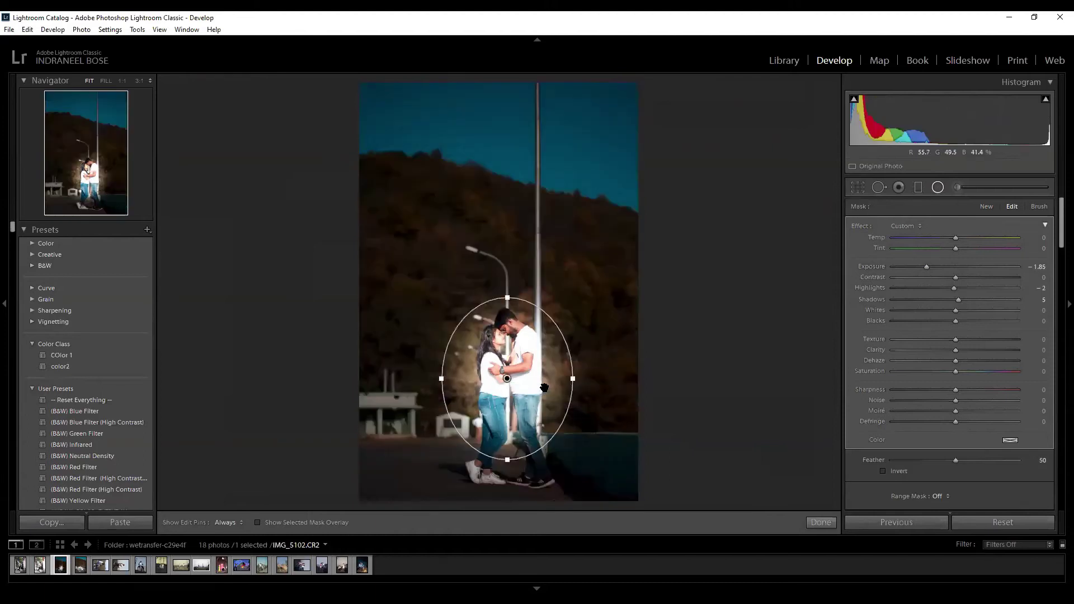
pyautogui.click(883, 472)
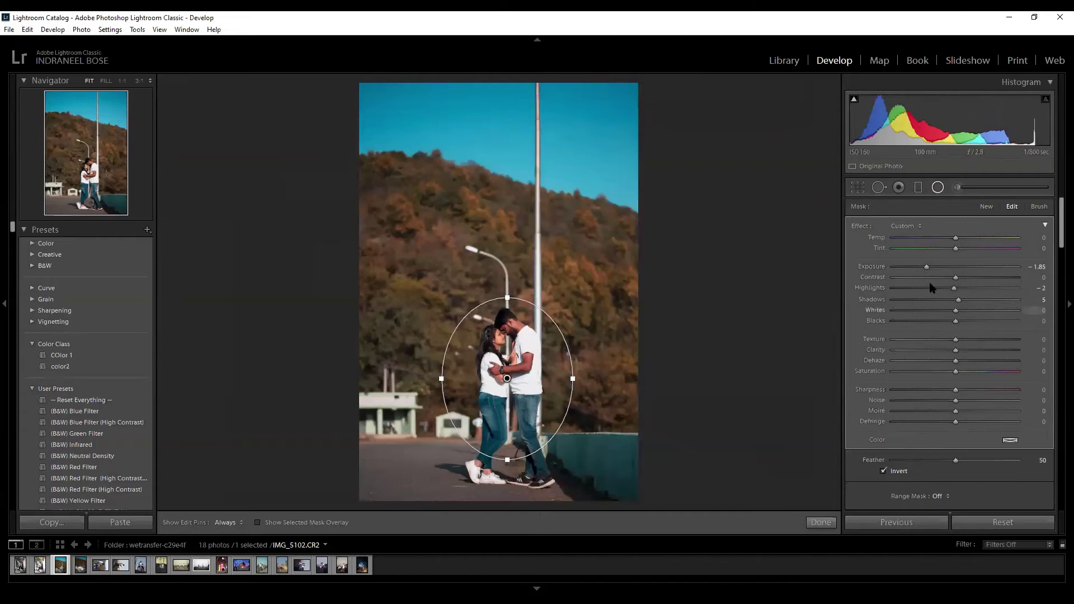
pyautogui.moveTo(930, 269); pyautogui.dragTo(944, 270)
pyautogui.click(822, 522)
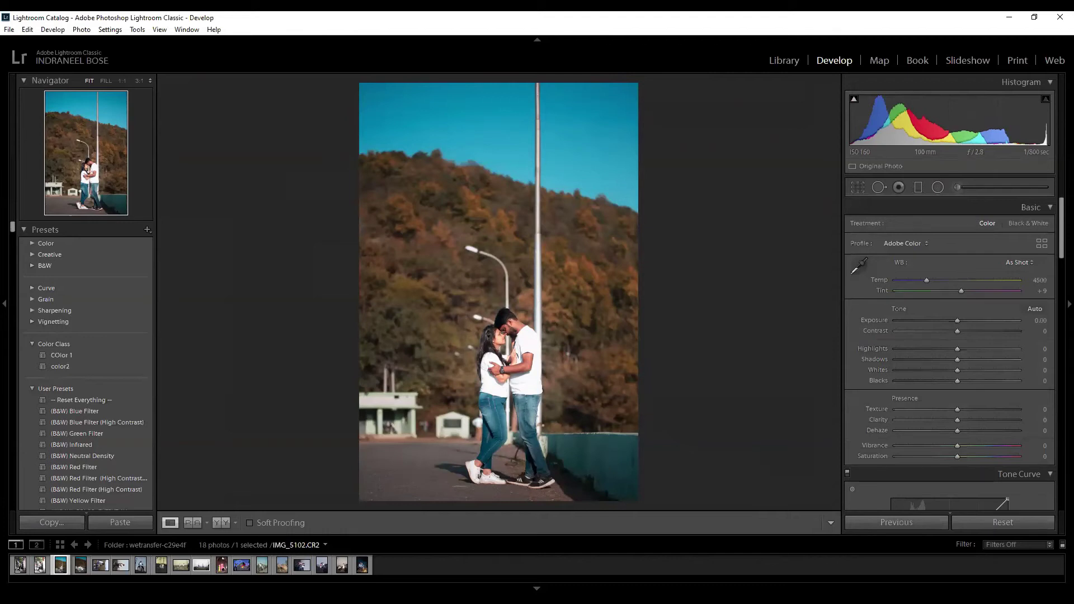
# Remove the develop adjustments from IMG_5102.CR2 and return to IMG_5108.CR2.
pyautogui.hotkey('ctrl', 'z')
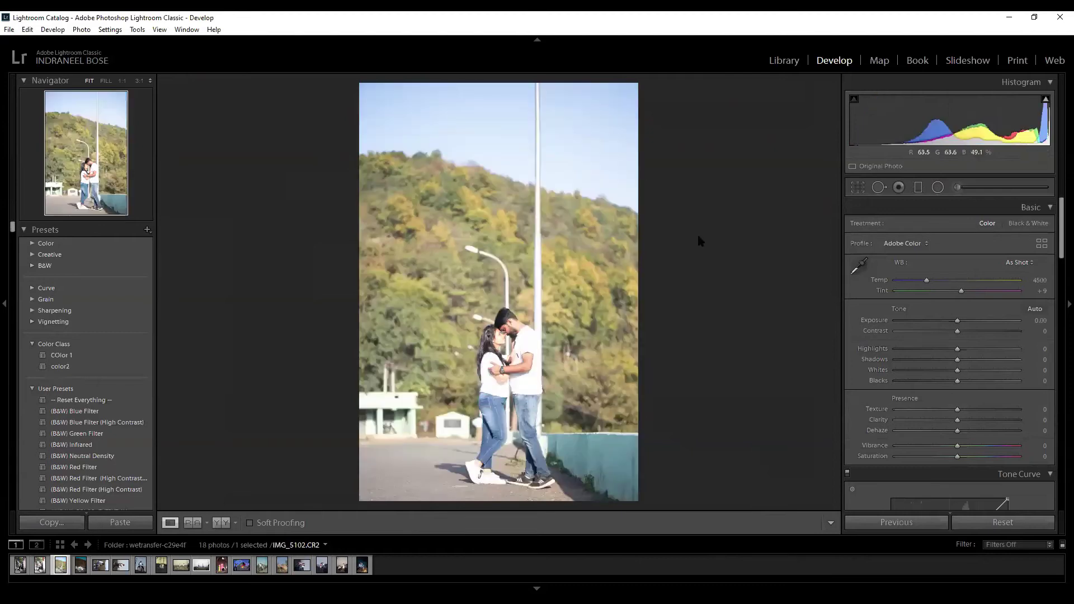
pyautogui.press('Right')
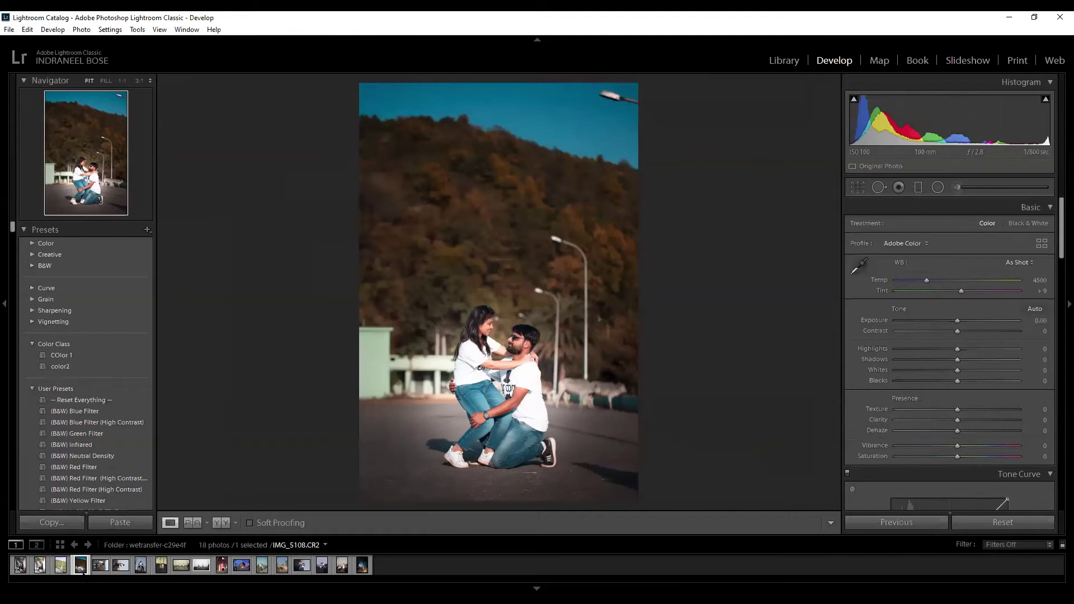
# Apply automatic tone to IMG_5102.CR2 and lower its highlights to -92.
pyautogui.click(61, 567)
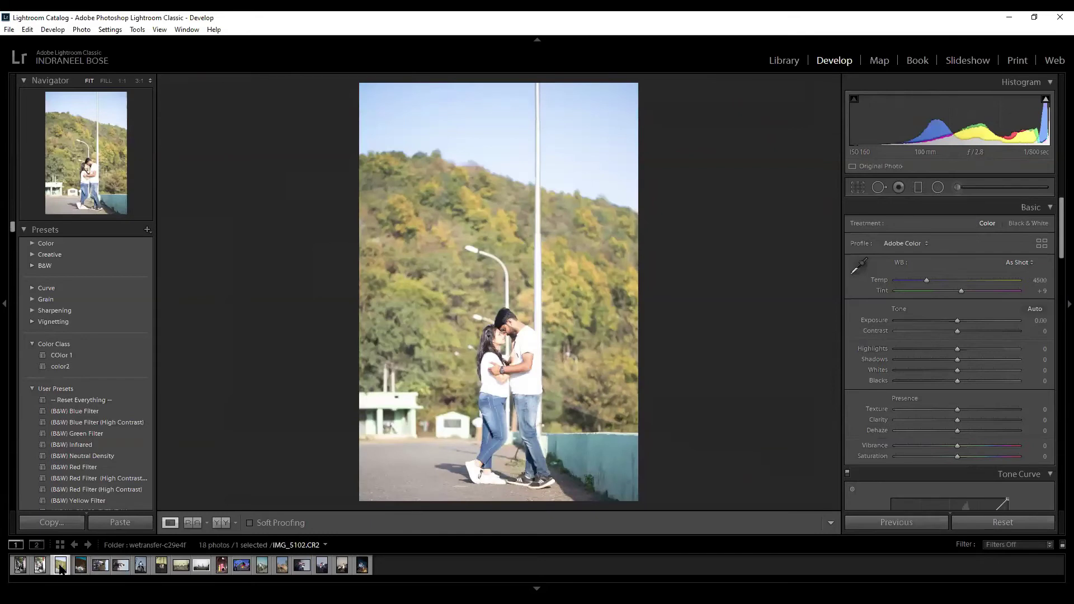
pyautogui.rightClick(60, 568)
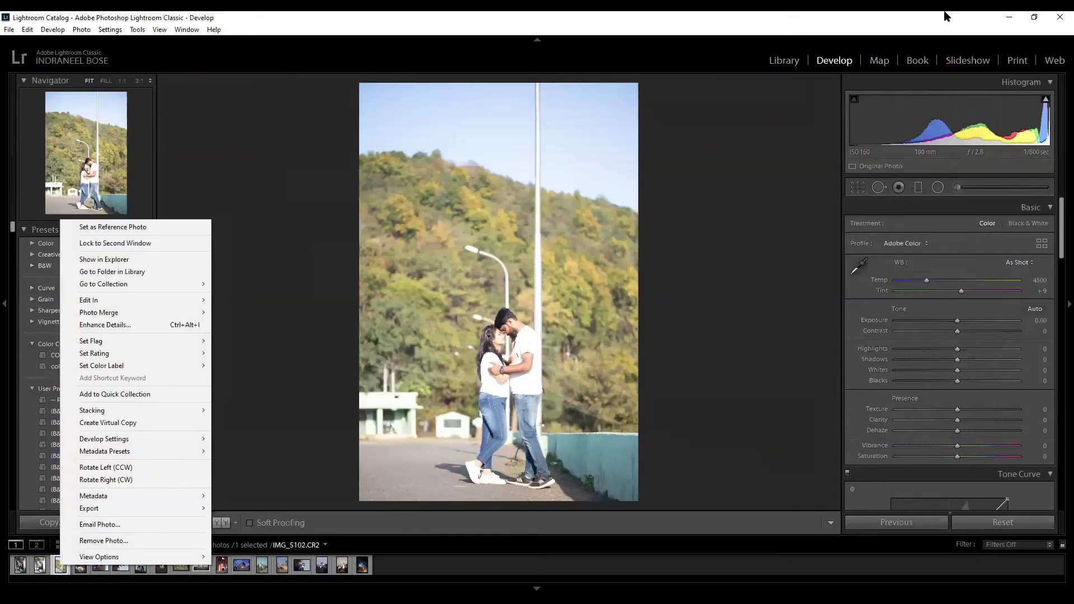
pyautogui.click(1020, 262)
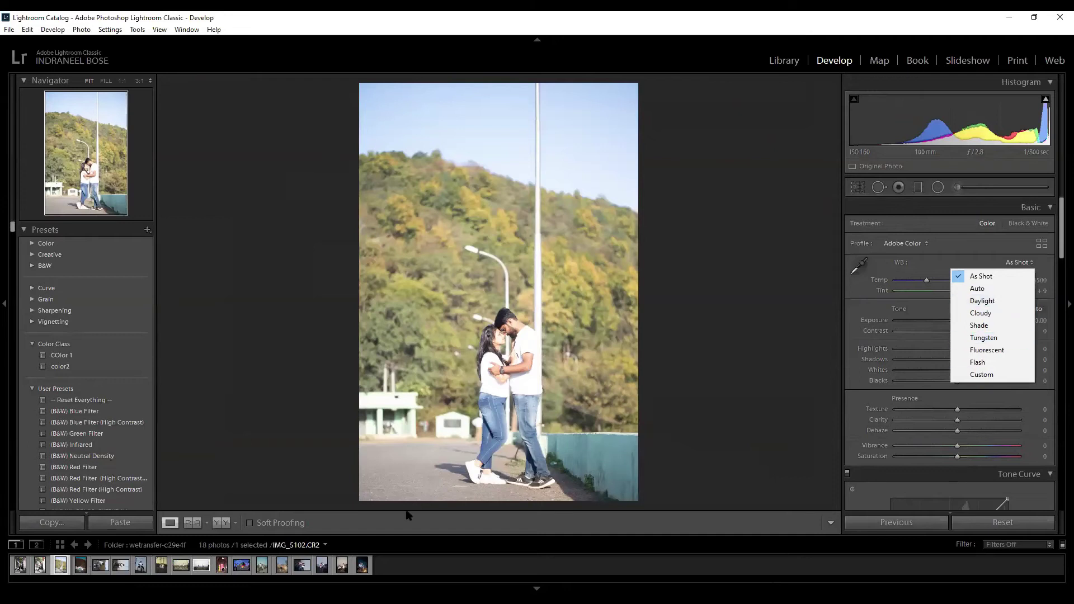
pyautogui.click(1058, 232)
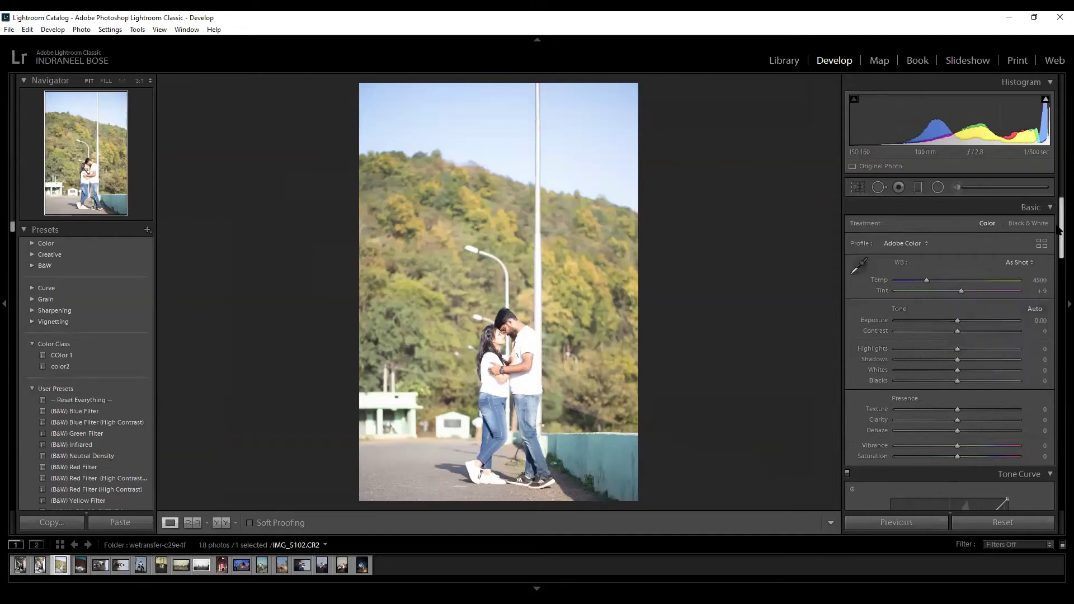
pyautogui.click(1035, 310)
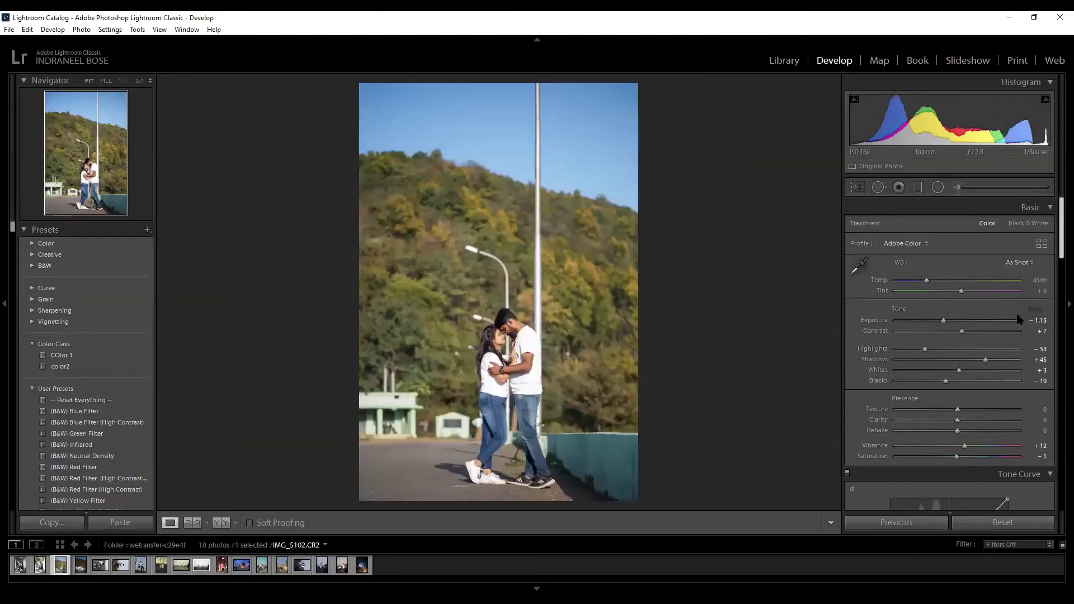
pyautogui.moveTo(925, 349); pyautogui.dragTo(904, 353)
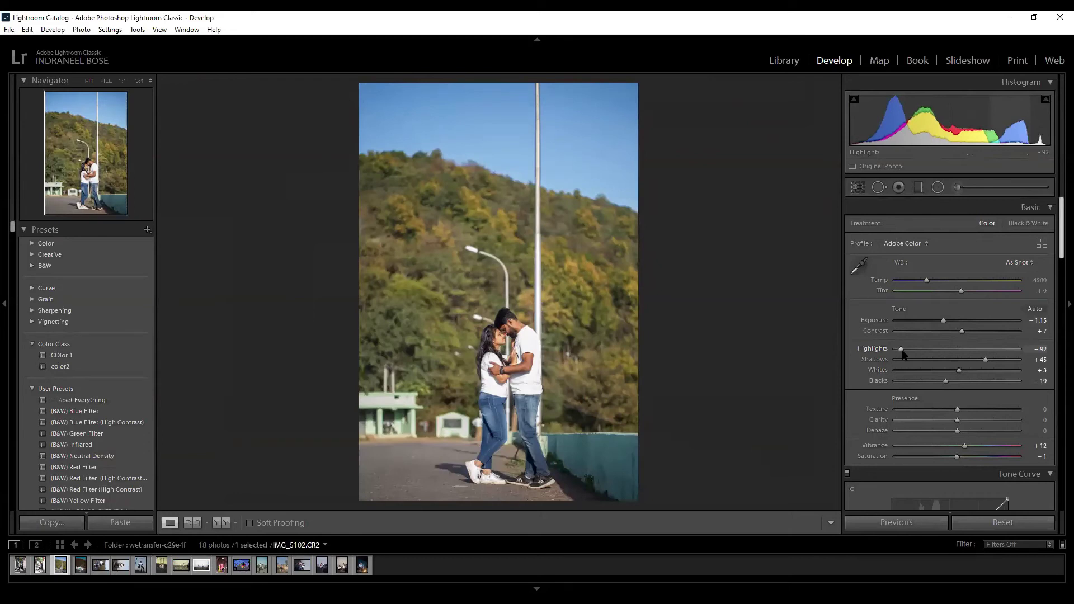
# Paste the copied develop settings onto IMG_5102.CR2.
pyautogui.rightClick(60, 569)
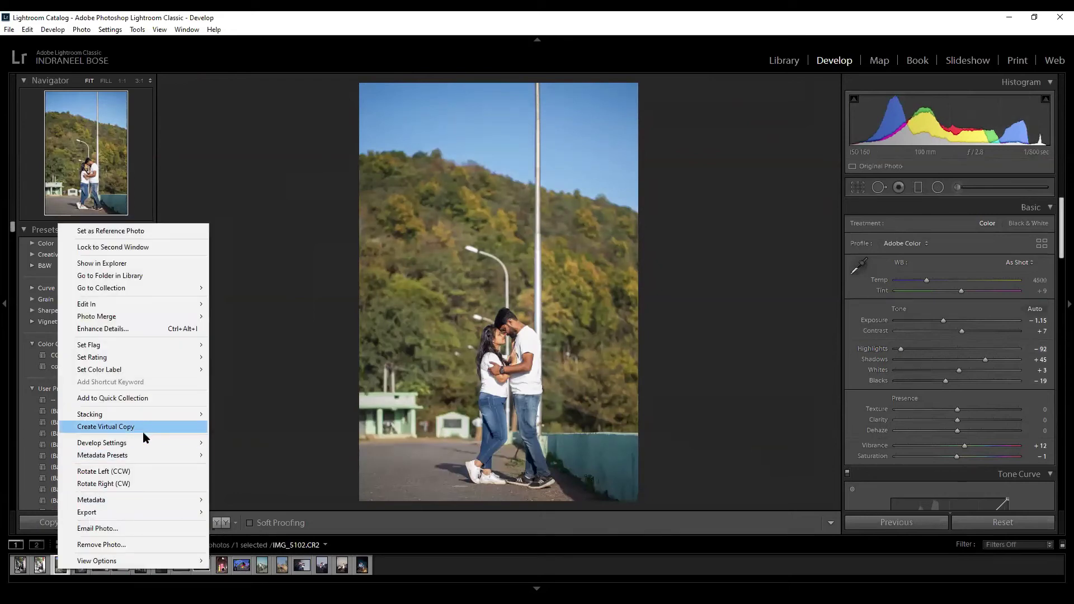
pyautogui.moveTo(146, 443)
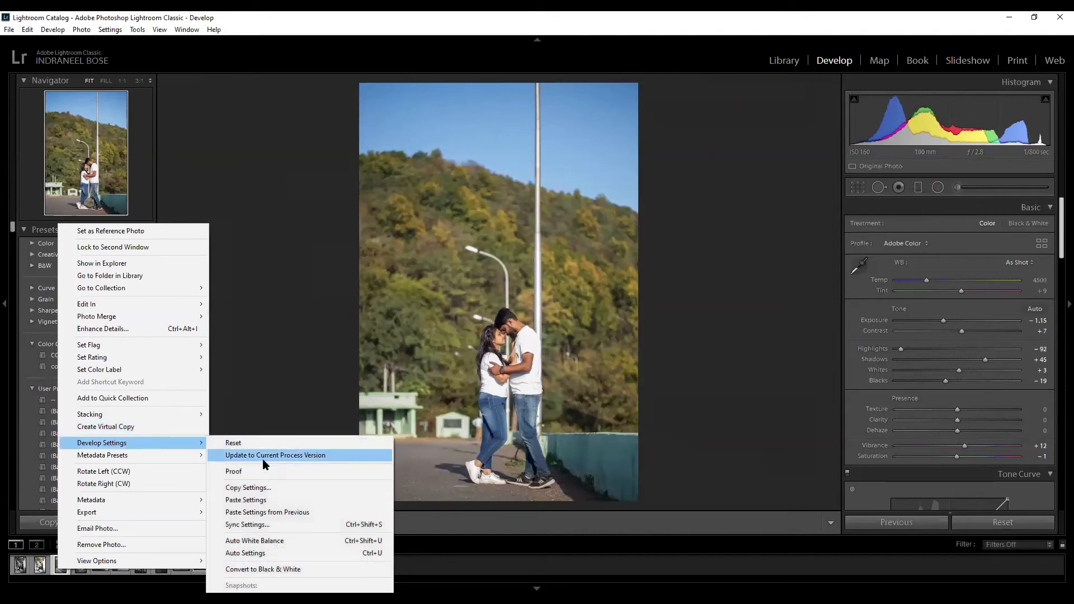
pyautogui.click(270, 500)
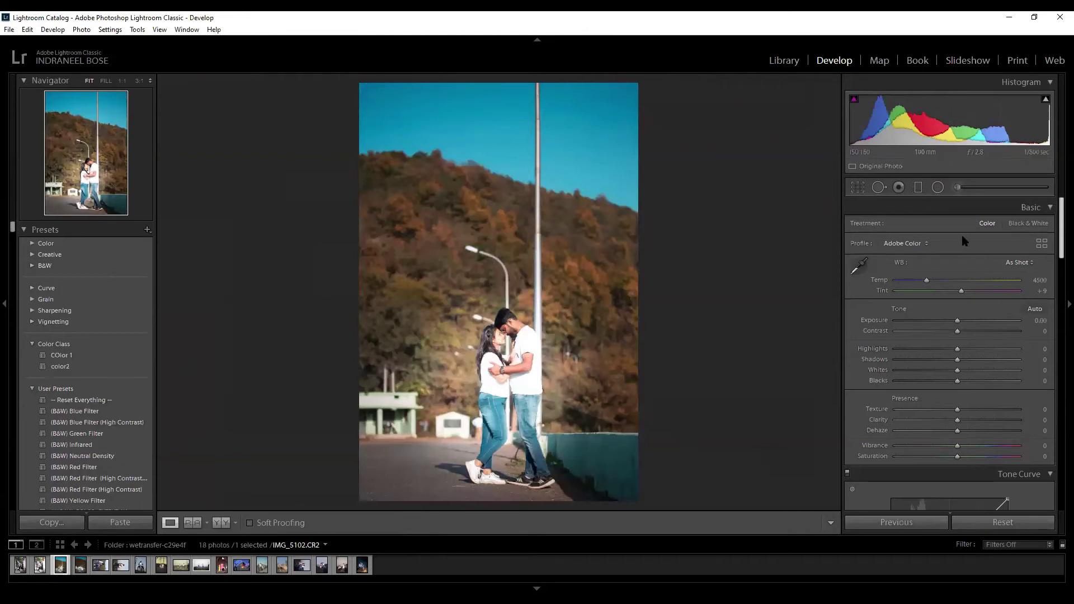
# Duplicate the pasted radial filter, invert the duplicate's mask, and set its exposure to -1.13, shadows to 17 and blacks to 23.
pyautogui.click(937, 187)
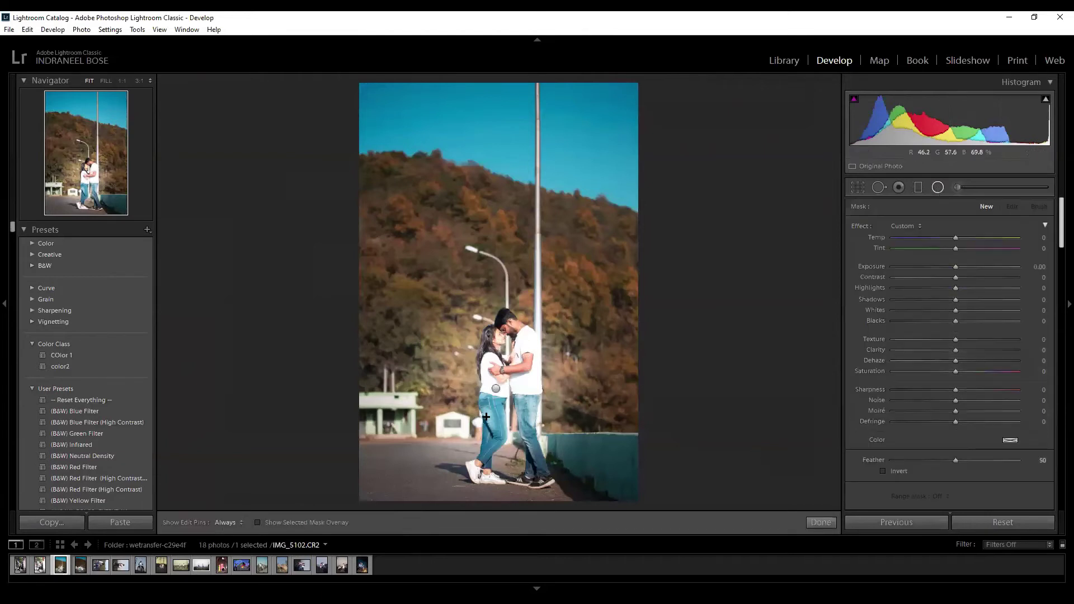
pyautogui.rightClick(495, 390)
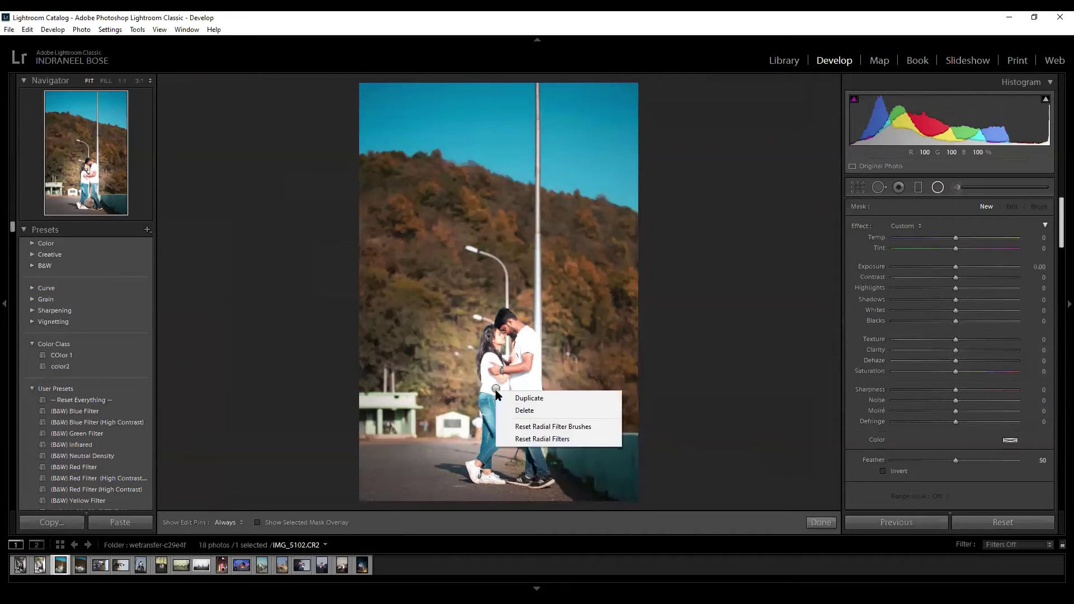
pyautogui.click(528, 398)
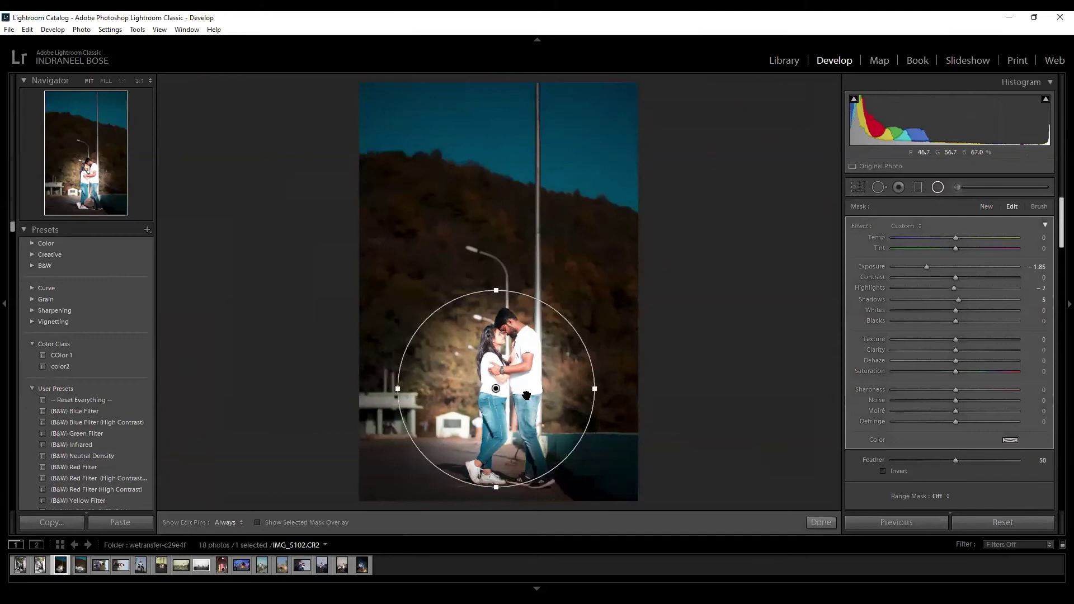
pyautogui.click(883, 471)
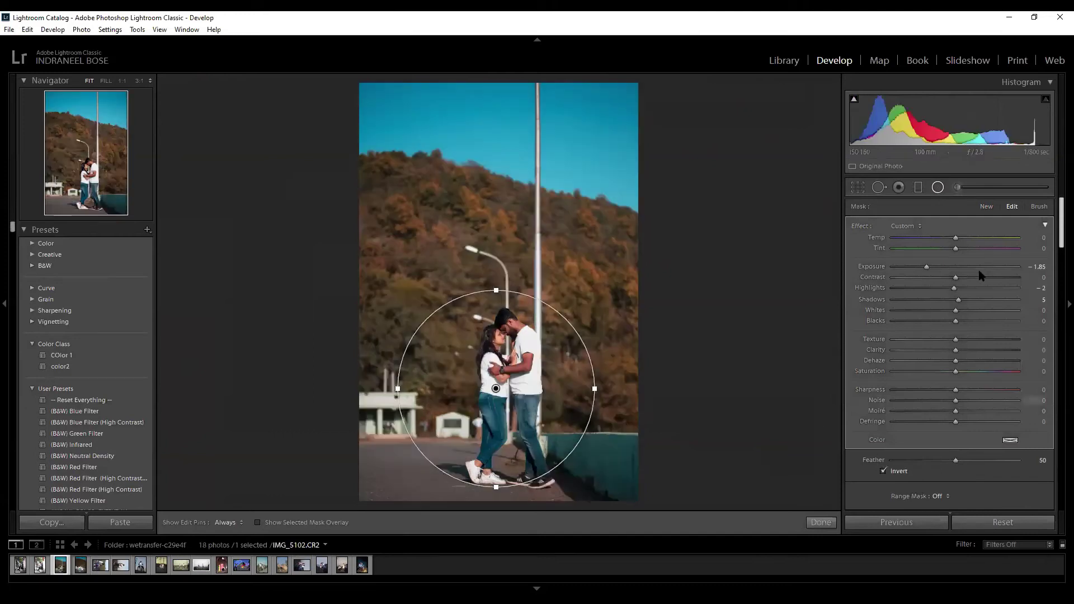
pyautogui.moveTo(930, 271); pyautogui.dragTo(941, 271)
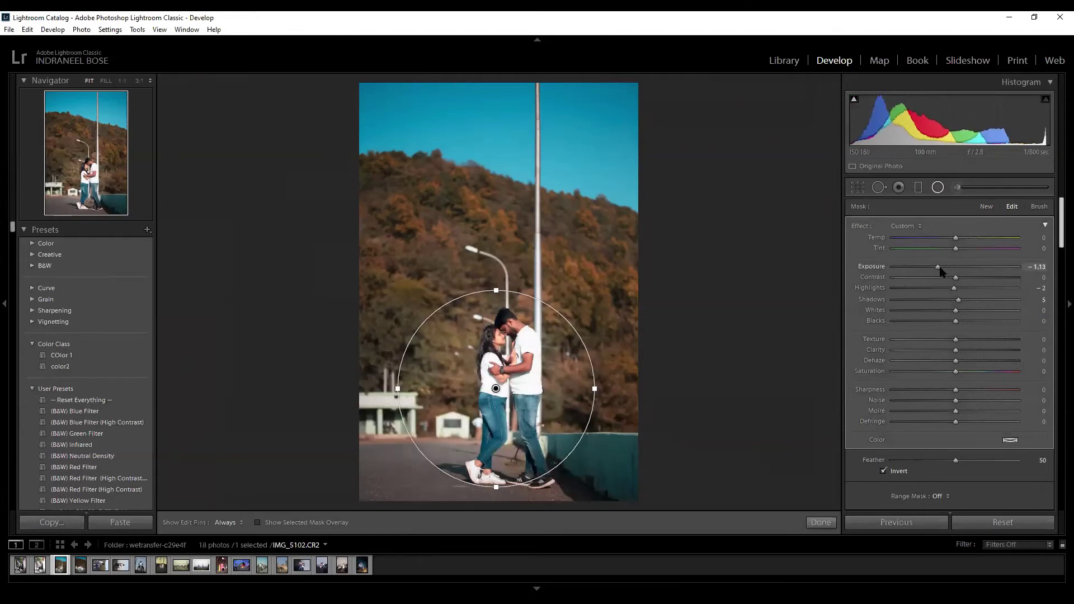
pyautogui.moveTo(956, 321); pyautogui.dragTo(969, 302)
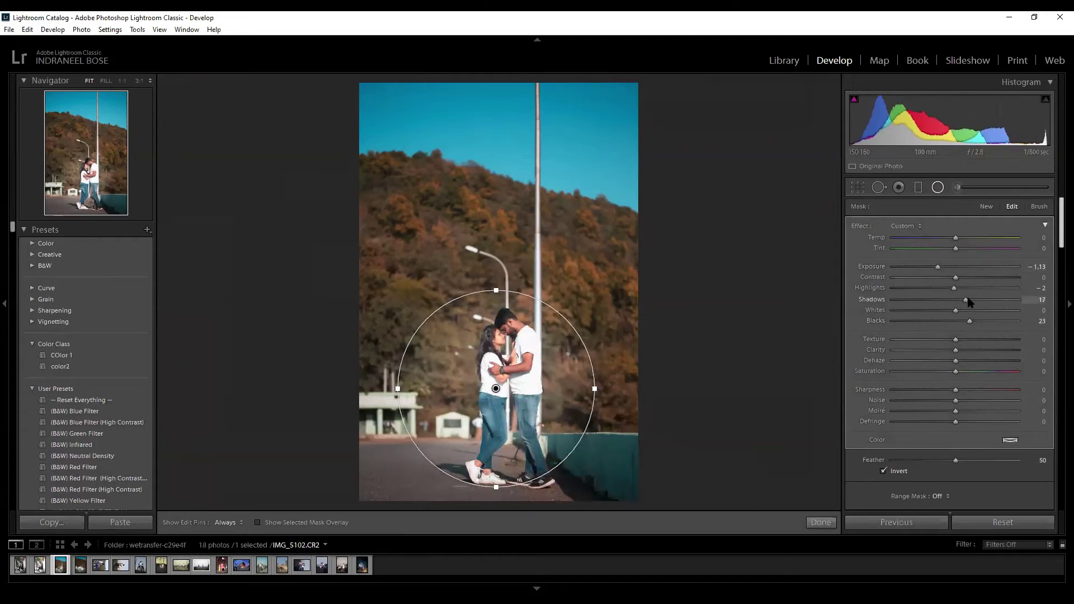
pyautogui.click(822, 522)
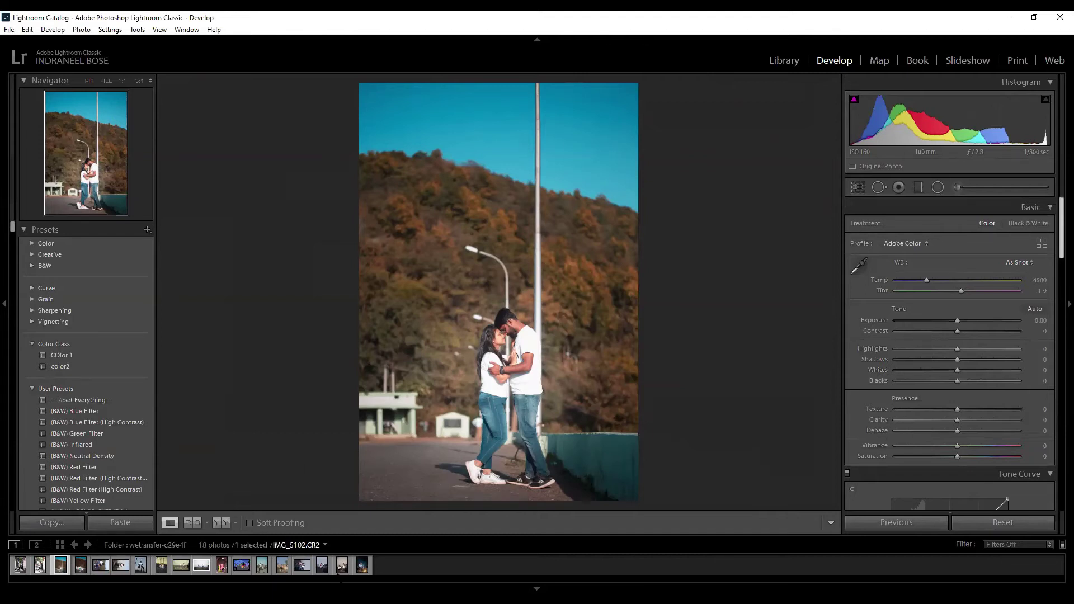
# Open IMG_5874.CR2, the couple beside the blue car, and without automatic tone lower highlights to -27 and whites to -28.
pyautogui.click(322, 566)
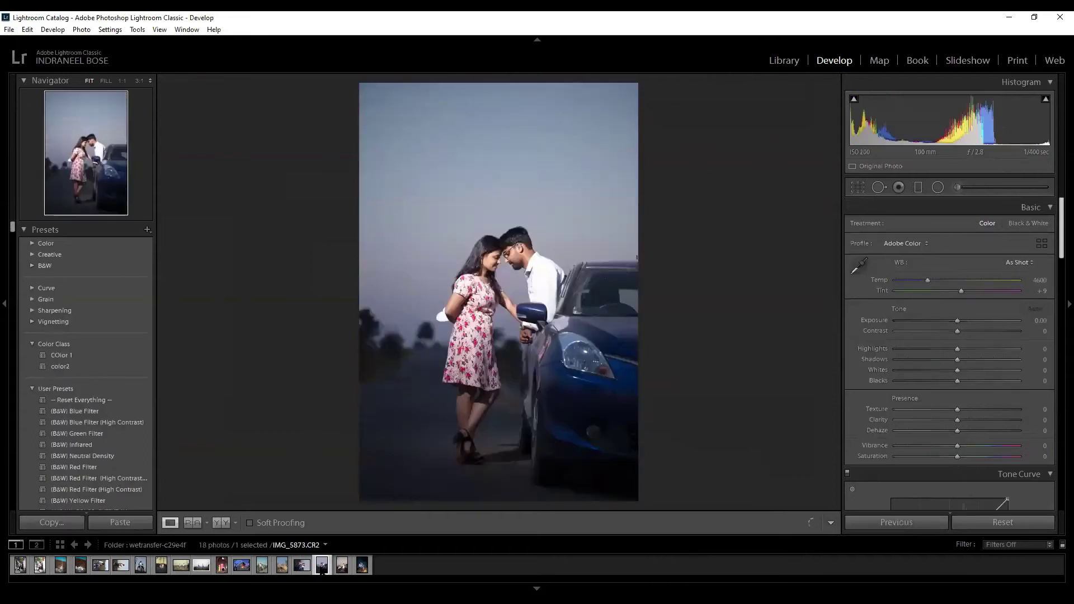
pyautogui.click(1045, 311)
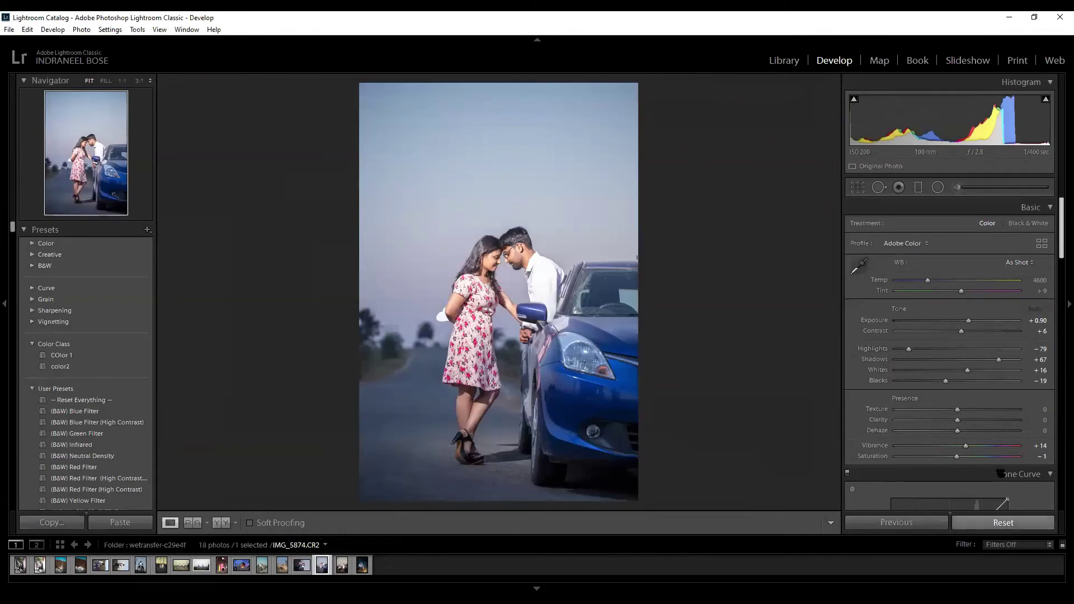
pyautogui.click(1003, 522)
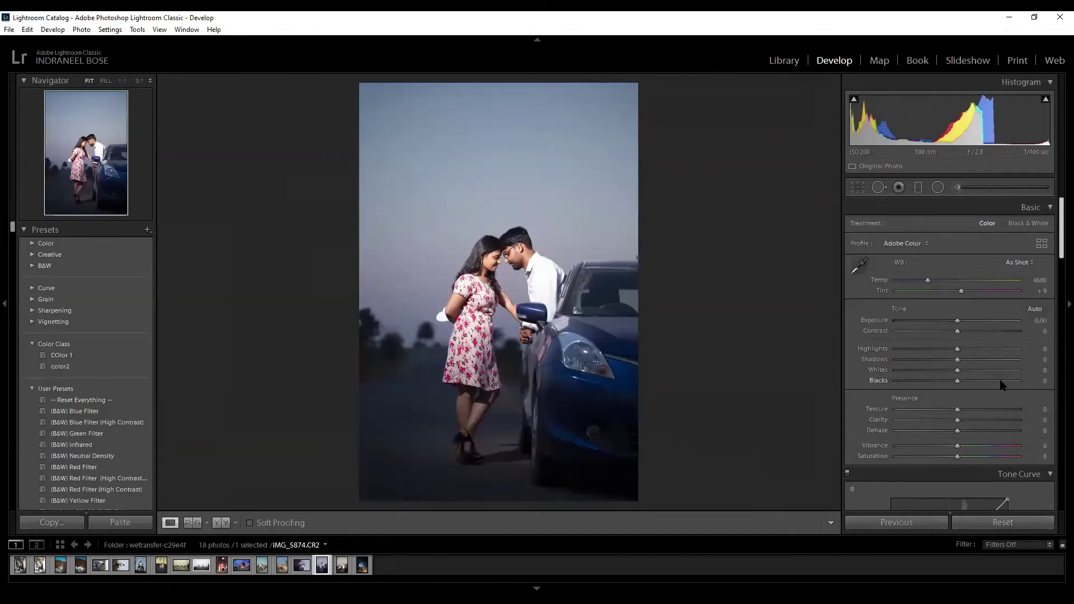
pyautogui.moveTo(957, 350); pyautogui.dragTo(941, 375)
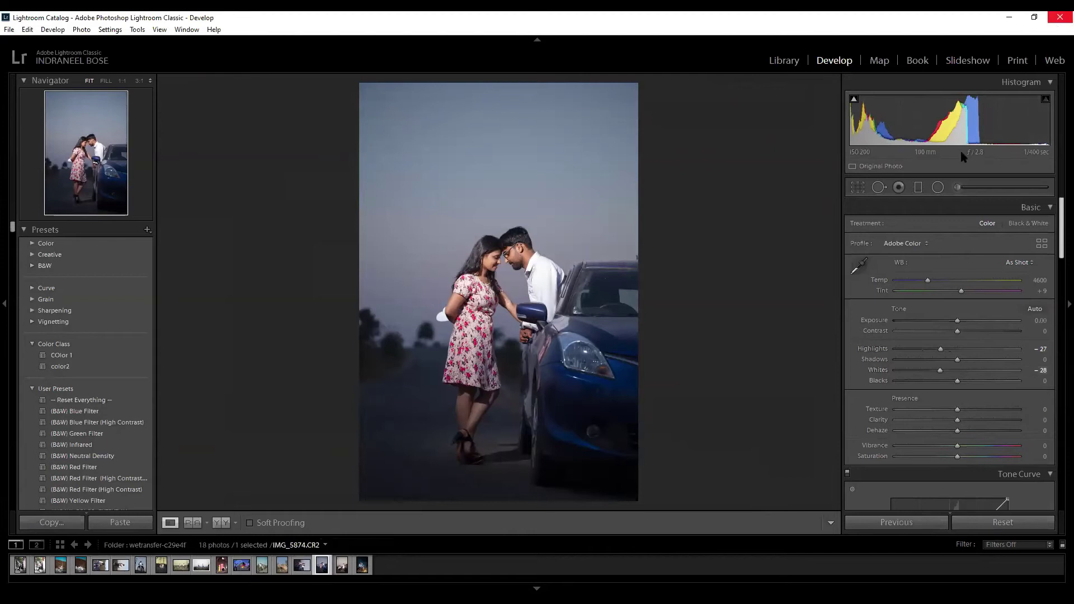
# Draw a radial filter centred on the couple, enlarge it to nearly the photo's width, and set its feather to 62.
pyautogui.click(938, 187)
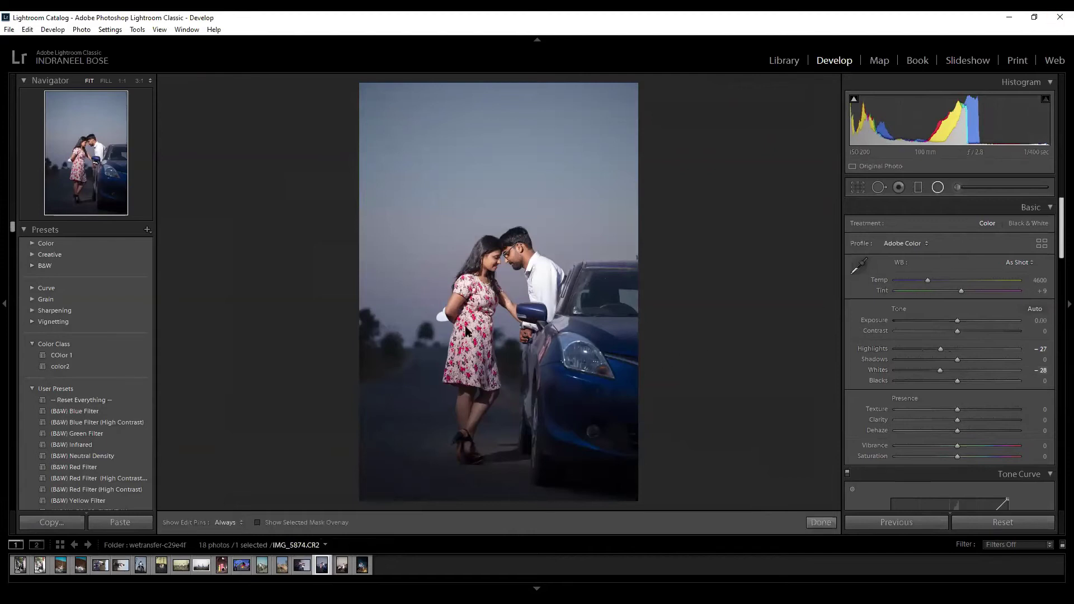
pyautogui.moveTo(504, 298); pyautogui.dragTo(616, 432)
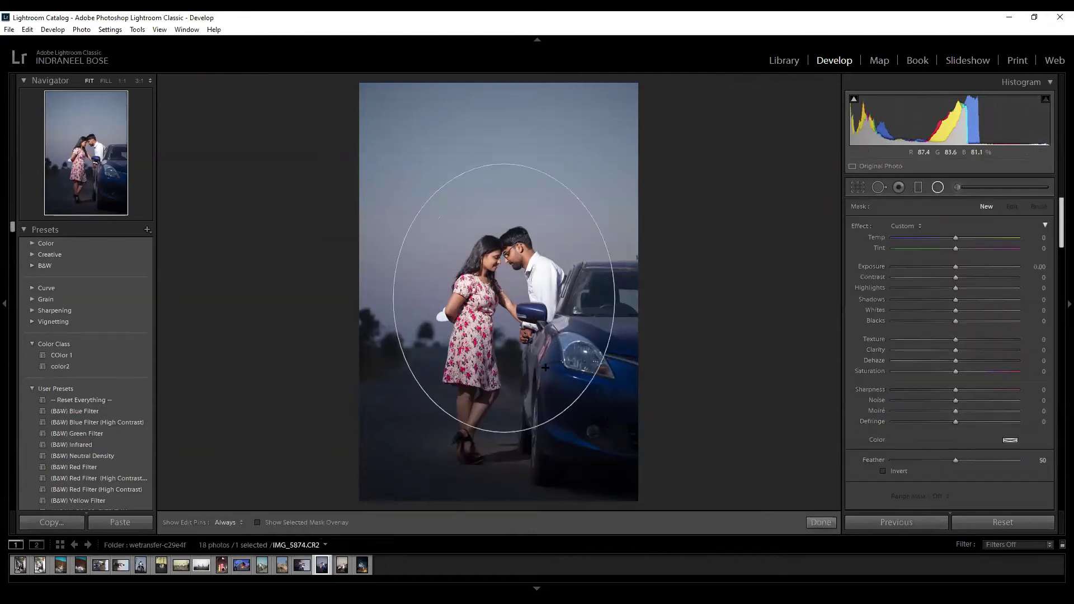
pyautogui.moveTo(503, 299); pyautogui.dragTo(504, 344)
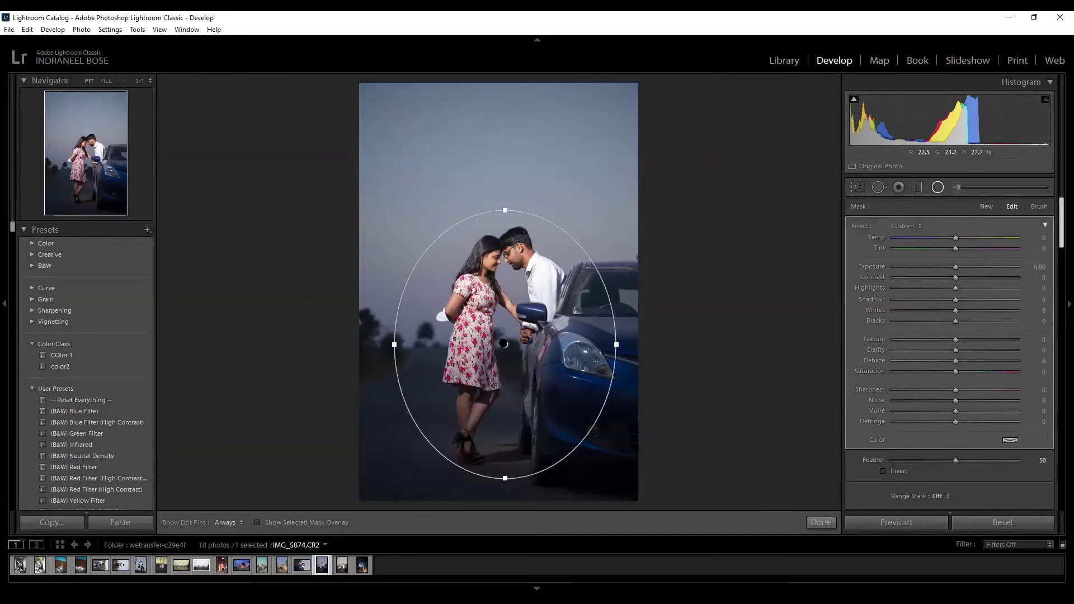
pyautogui.press('o')
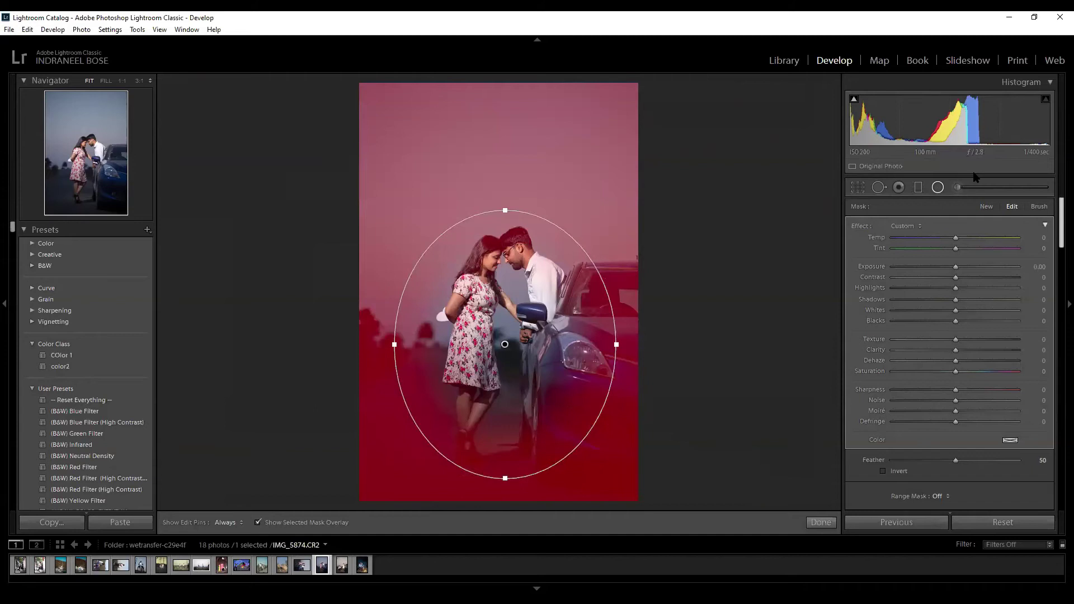
pyautogui.moveTo(505, 479); pyautogui.dragTo(506, 502)
pyautogui.moveTo(395, 345); pyautogui.dragTo(365, 345)
pyautogui.moveTo(956, 461)
pyautogui.mouseDown()
pyautogui.moveTo(1010, 467)
pyautogui.moveTo(963, 468)
pyautogui.moveTo(971, 463)
pyautogui.mouseUp()
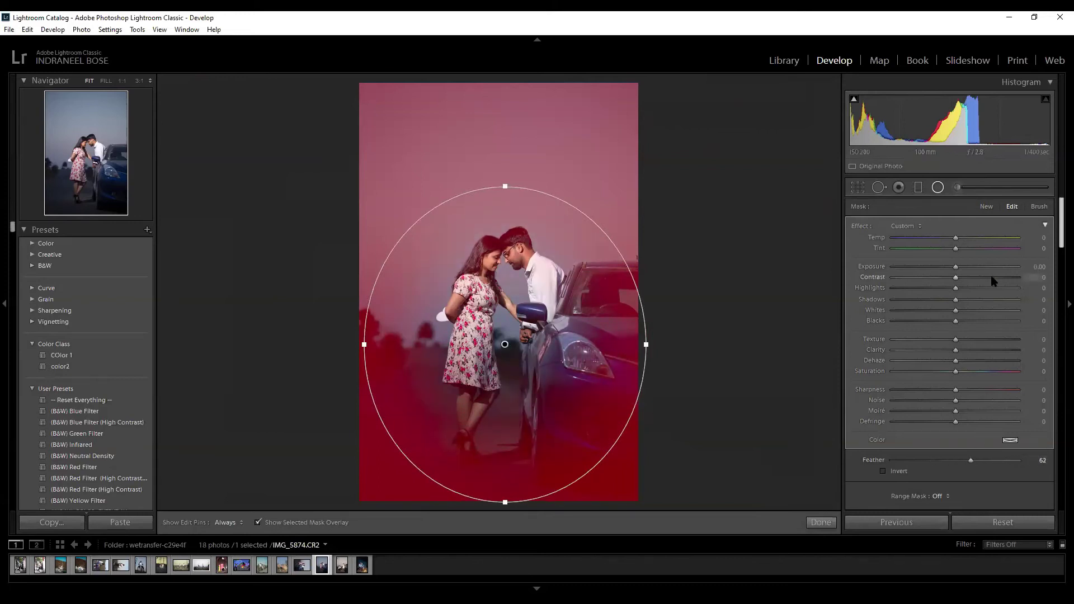
pyautogui.press('o')
# Set the area outside the ellipse to temp 100, exposure -1.09, contrast 26, shadows 98 and blacks -38.
pyautogui.moveTo(956, 237); pyautogui.dragTo(943, 270)
pyautogui.moveTo(988, 238); pyautogui.dragTo(1020, 239)
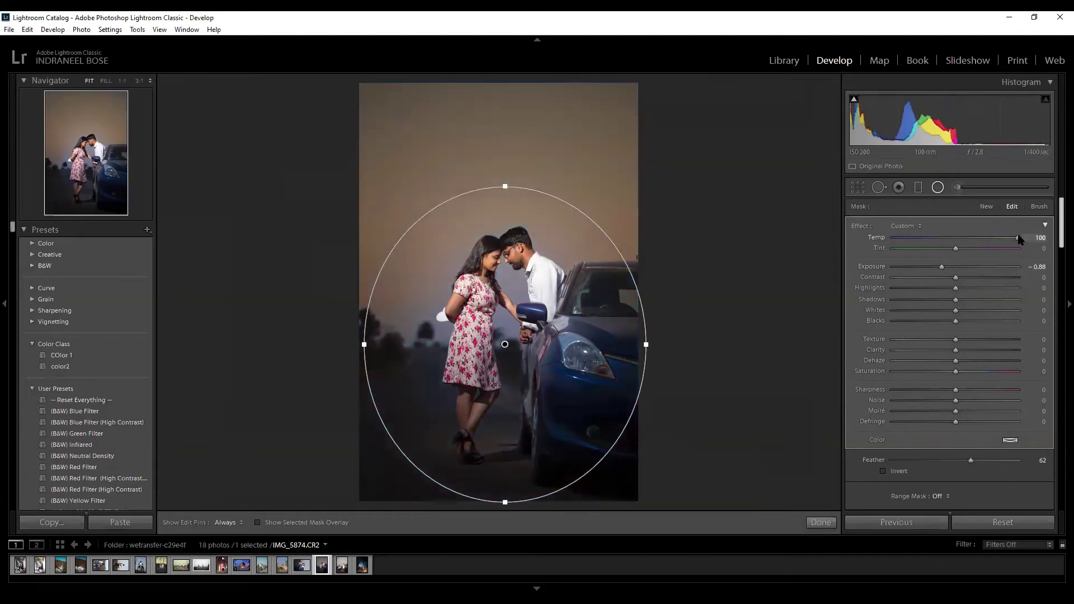
pyautogui.moveTo(942, 269); pyautogui.dragTo(1016, 301)
pyautogui.moveTo(956, 321); pyautogui.dragTo(926, 321)
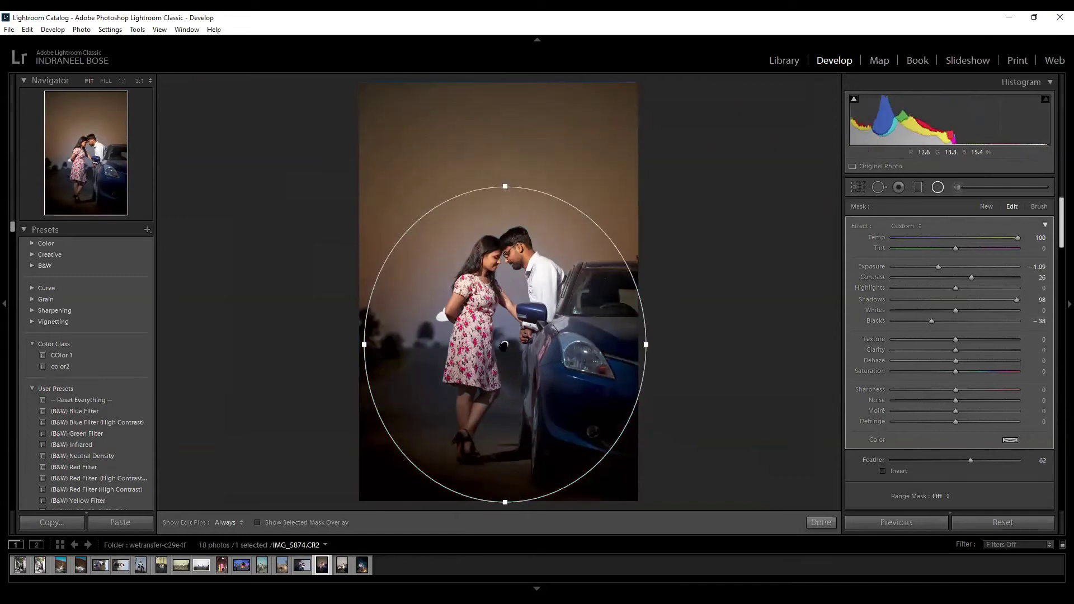
# Duplicate the radial filter, invert the duplicate's mask, and set its exposure to -0.48 and temp to 8.
pyautogui.rightClick(503, 345)
pyautogui.click(529, 351)
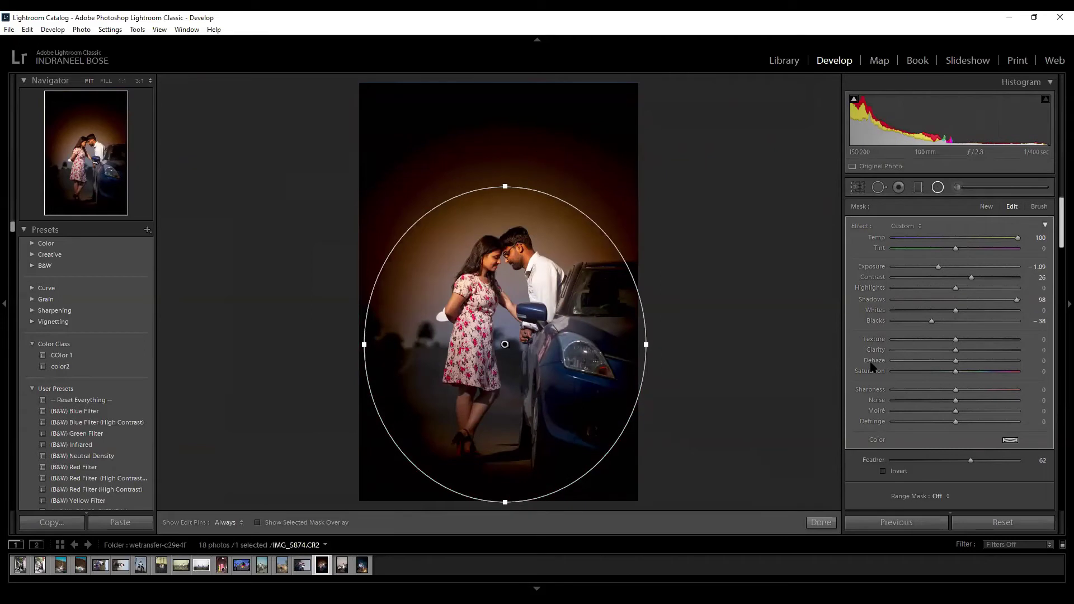
pyautogui.click(884, 472)
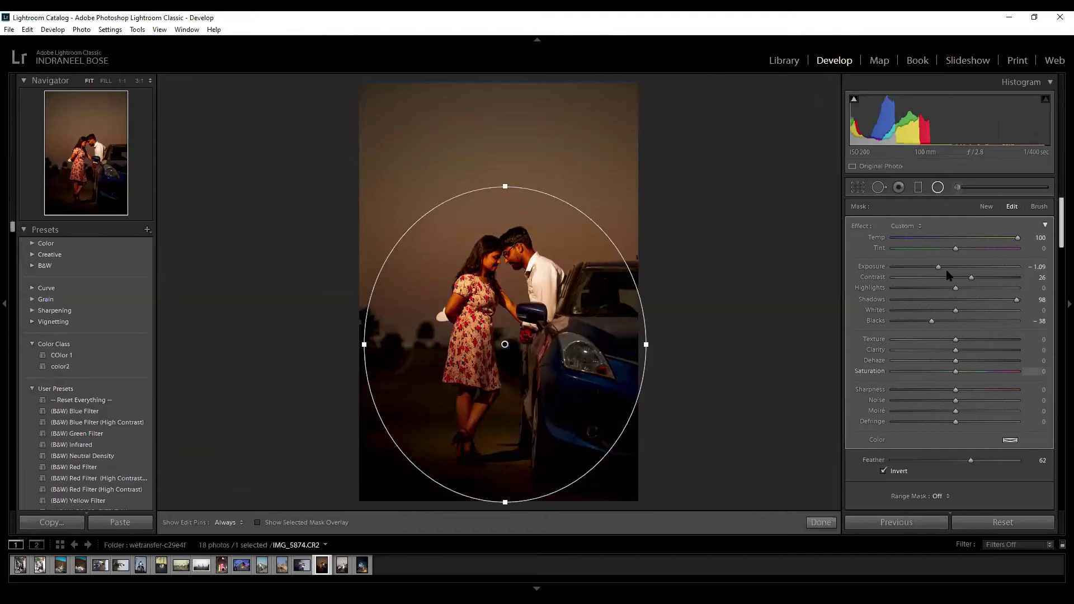
pyautogui.moveTo(940, 269); pyautogui.dragTo(949, 269)
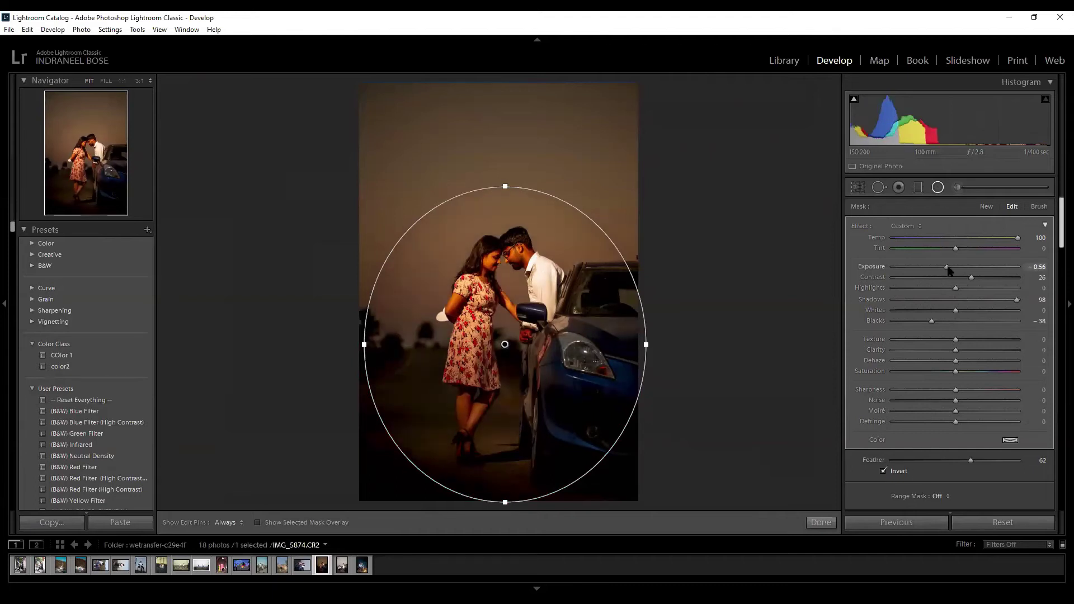
pyautogui.moveTo(1012, 241); pyautogui.dragTo(960, 242)
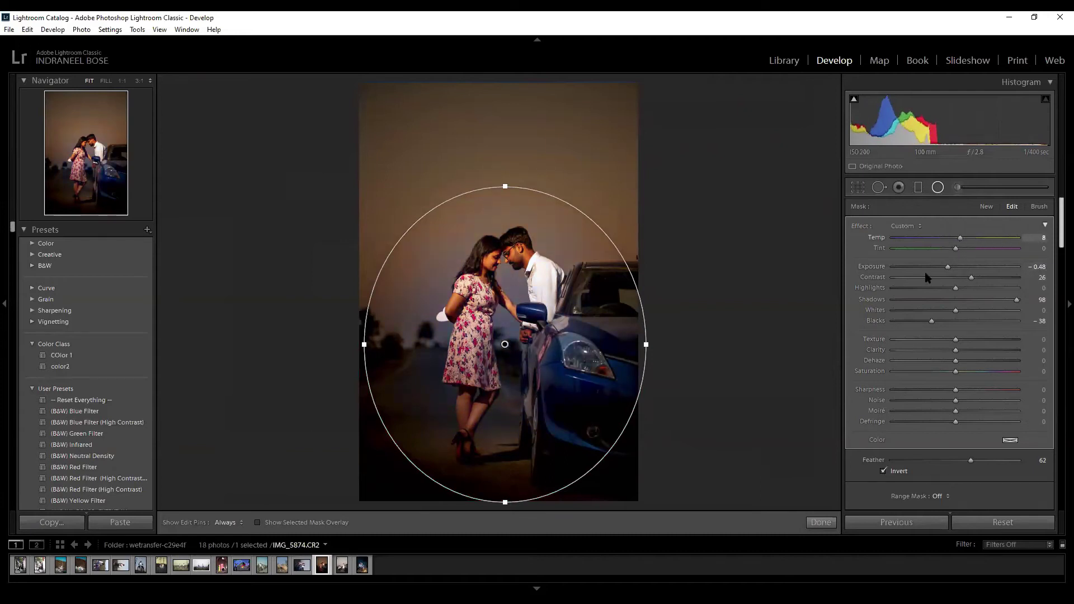
# Shrink the inverted radial filter to a narrow ellipse around the couple and set its temp to 14 and blacks to -11.
pyautogui.moveTo(505, 502); pyautogui.dragTo(504, 480)
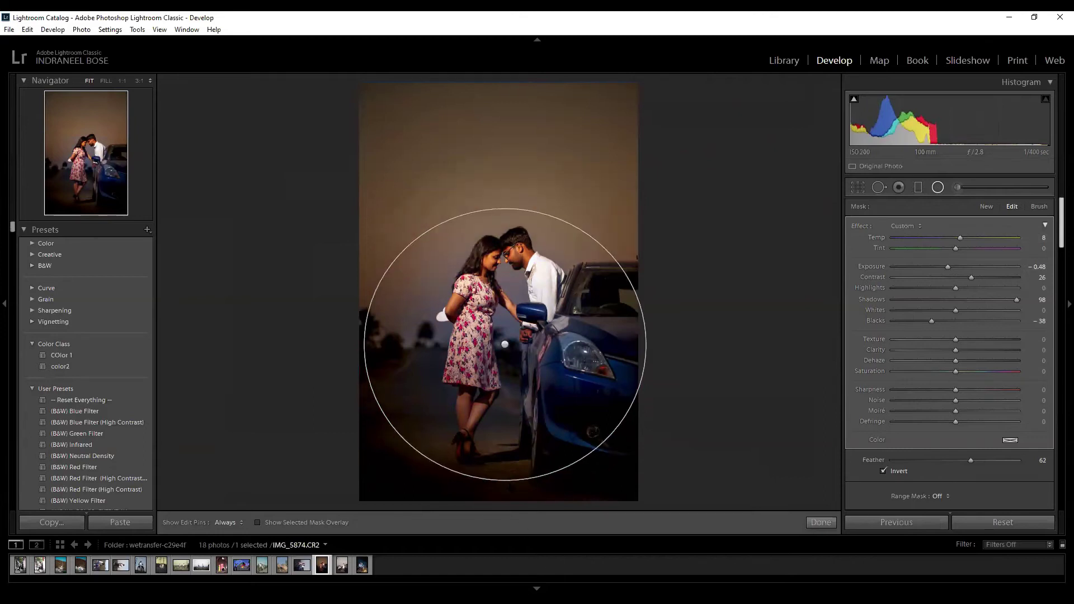
pyautogui.moveTo(646, 344); pyautogui.dragTo(589, 344)
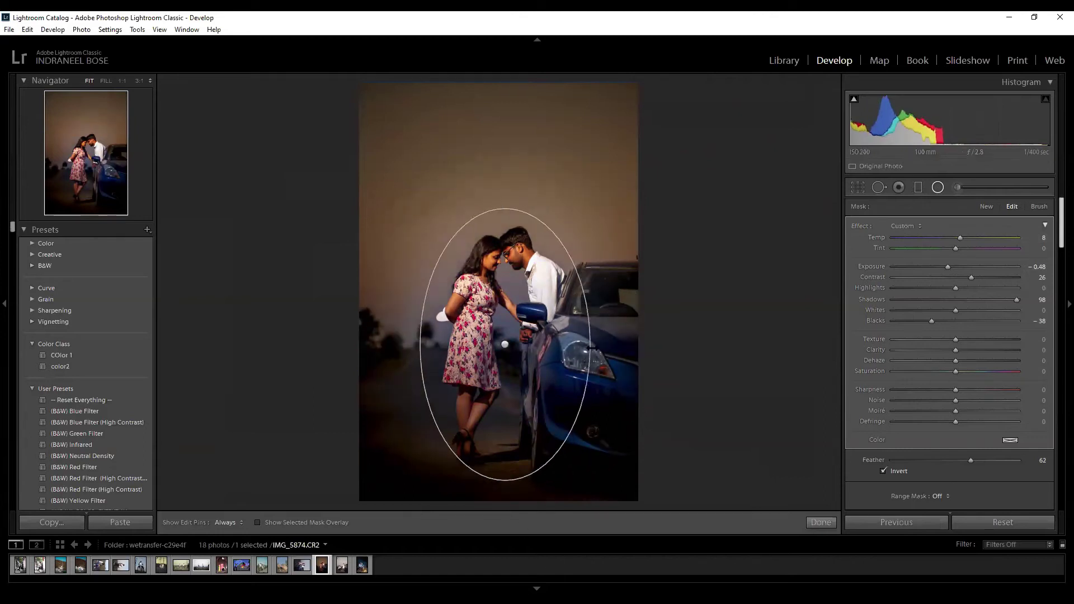
pyautogui.moveTo(960, 239); pyautogui.dragTo(964, 239)
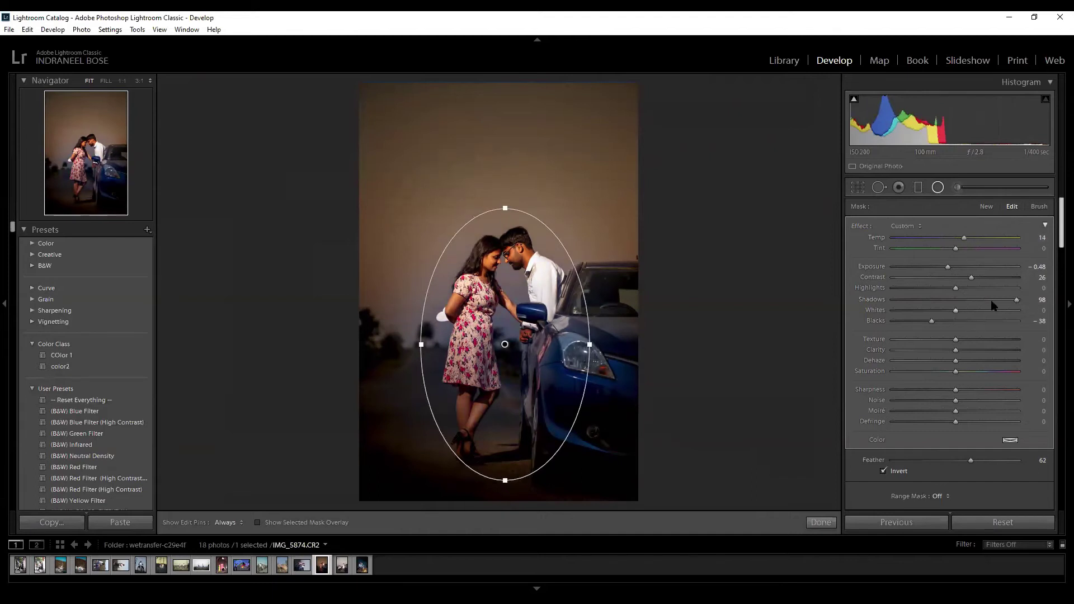
pyautogui.moveTo(933, 323)
pyautogui.mouseDown()
pyautogui.moveTo(956, 329)
pyautogui.moveTo(949, 321)
pyautogui.mouseUp()
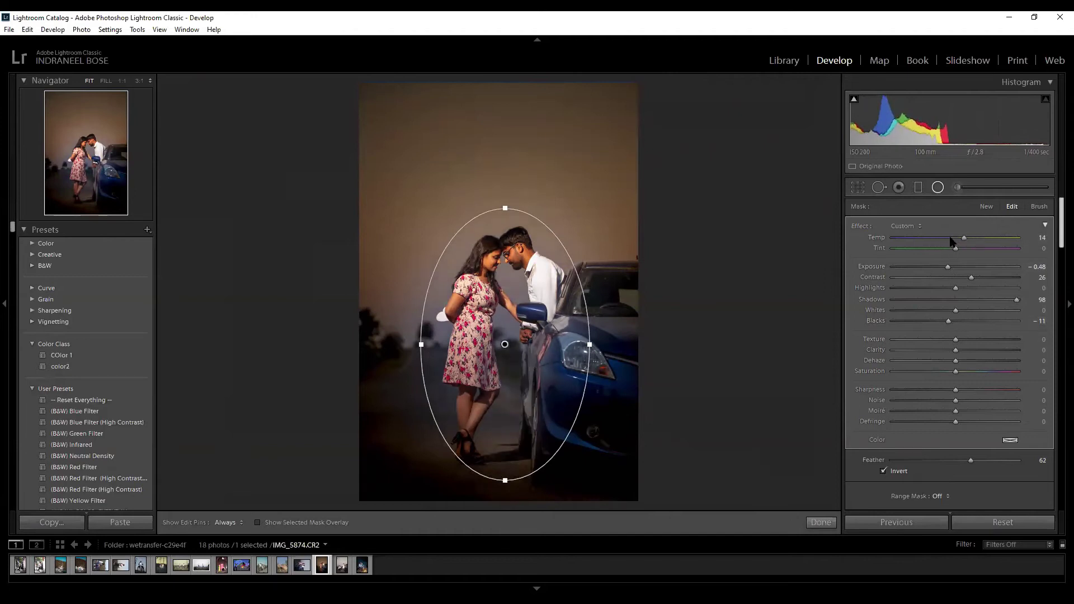
# Set the inverted radial filter's temp to 47 and switch its mask inversion off and back on to compare the effect.
pyautogui.moveTo(965, 238)
pyautogui.mouseDown()
pyautogui.moveTo(941, 241)
pyautogui.moveTo(986, 240)
pyautogui.mouseUp()
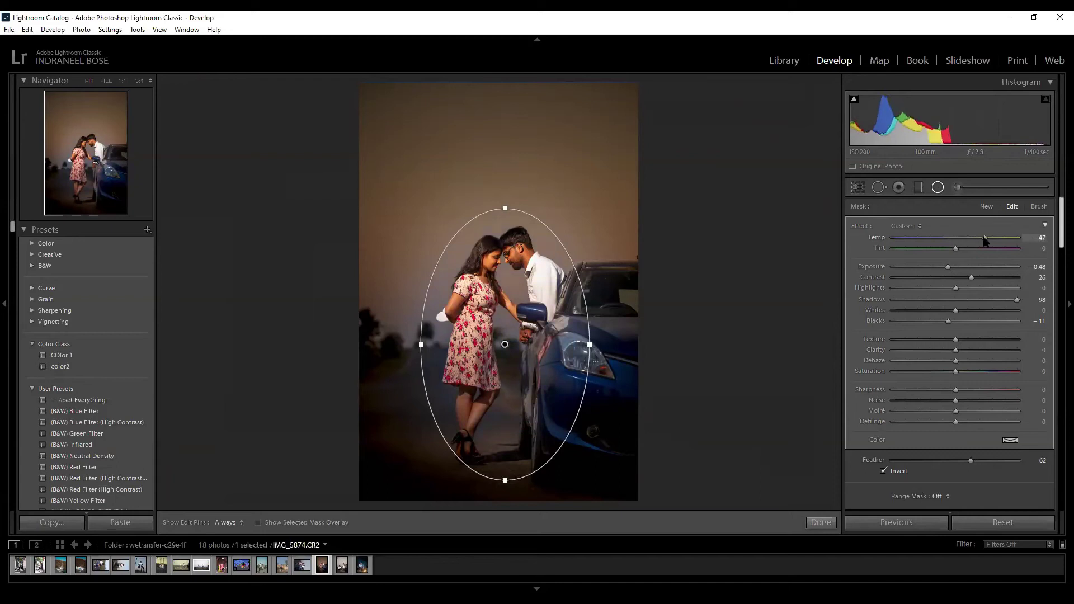
pyautogui.click(821, 522)
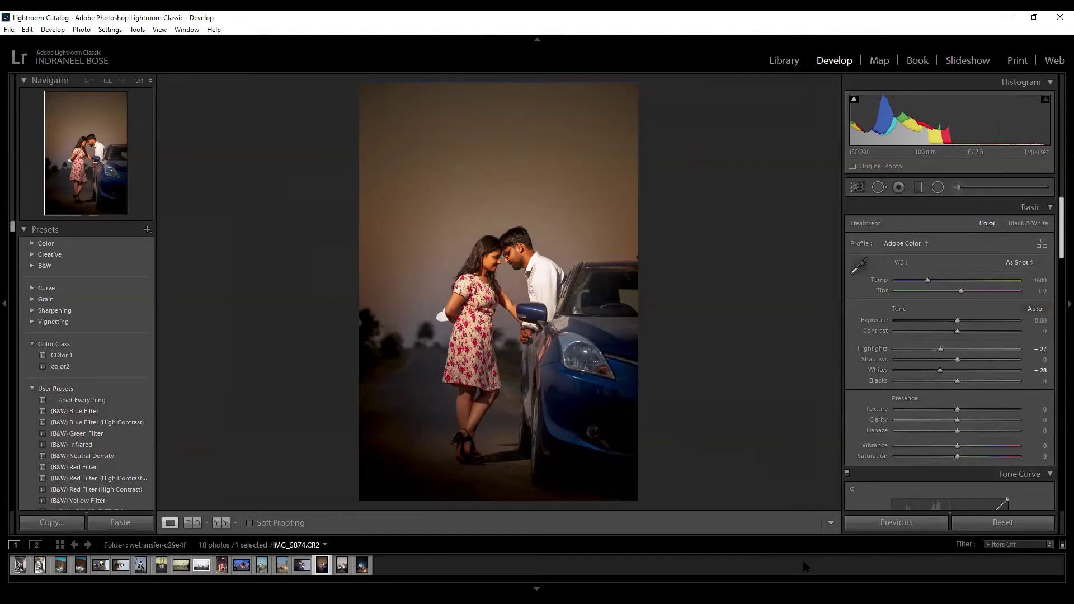
pyautogui.click(938, 187)
pyautogui.click(504, 344)
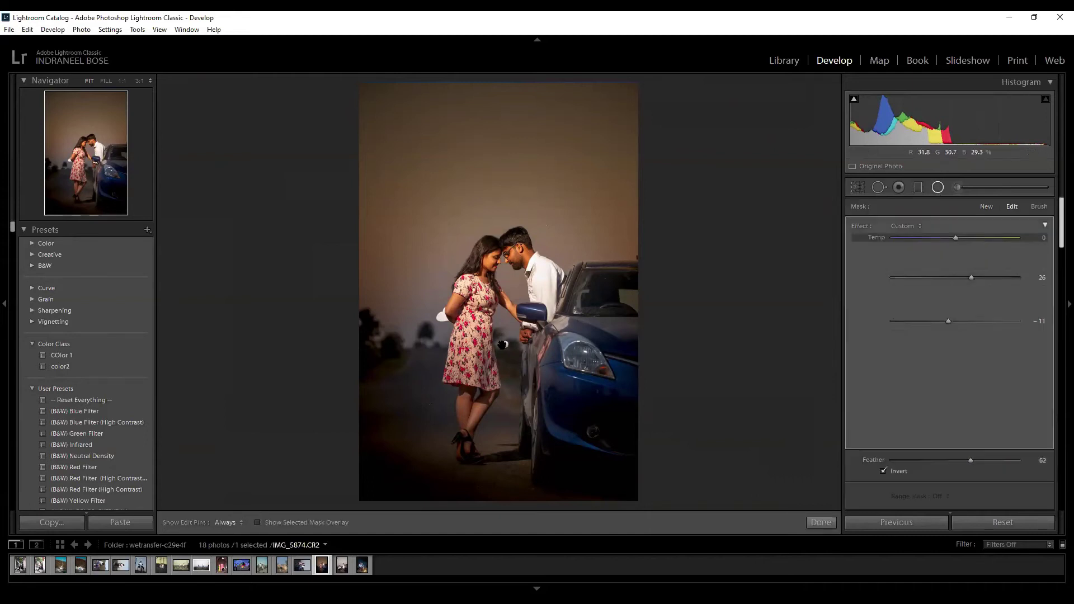
pyautogui.moveTo(1059, 235); pyautogui.dragTo(1059, 260)
pyautogui.click(884, 320)
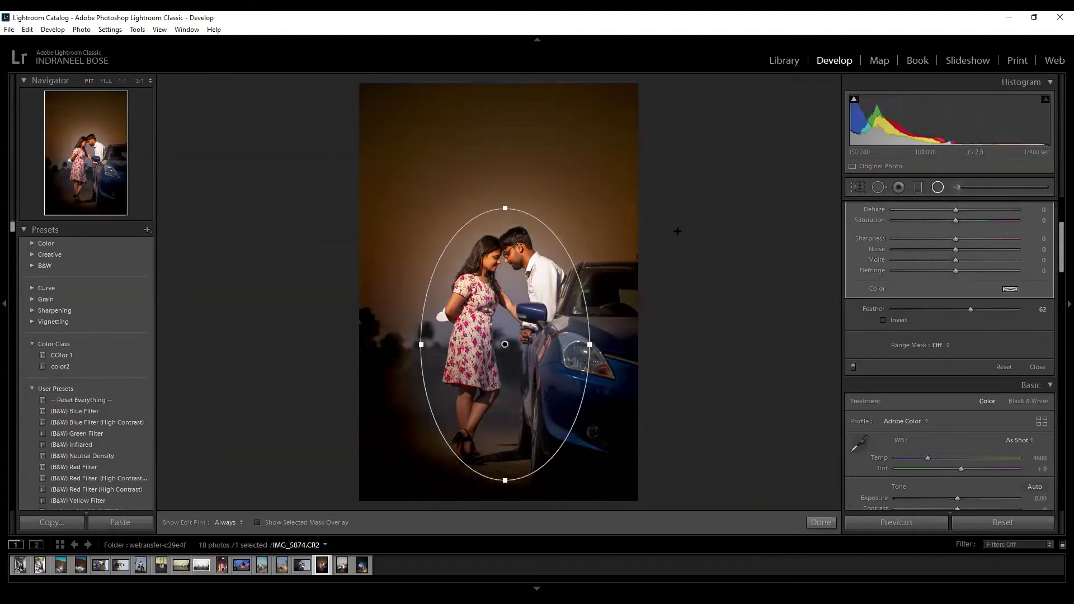
pyautogui.click(883, 320)
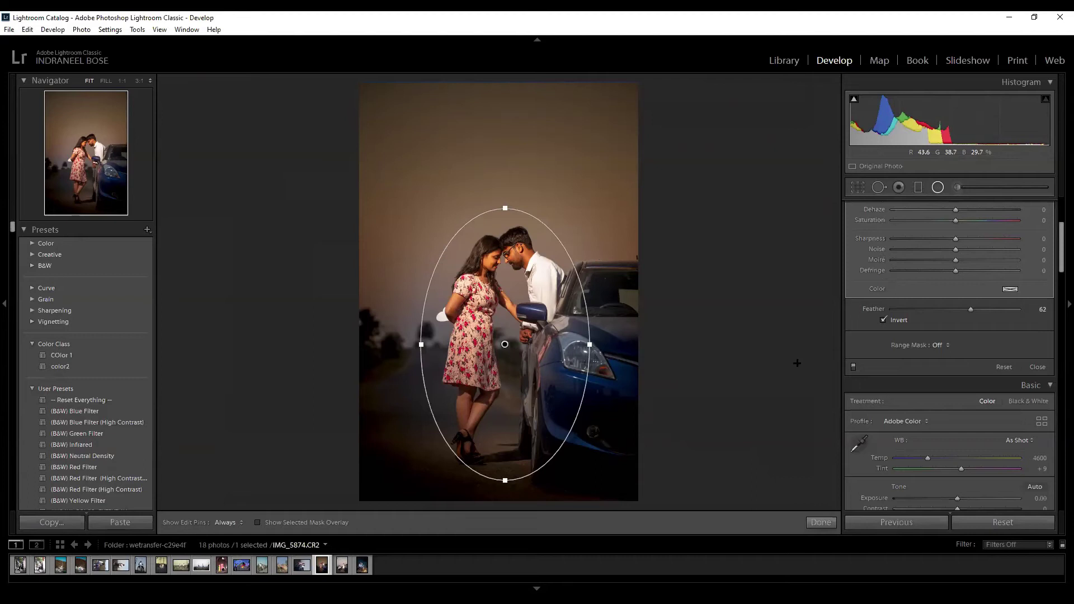
# Reset all develop settings on the couple photo and apply the color2 preset from Color Class.
pyautogui.hotkey('ctrl', 'shift', 'r')
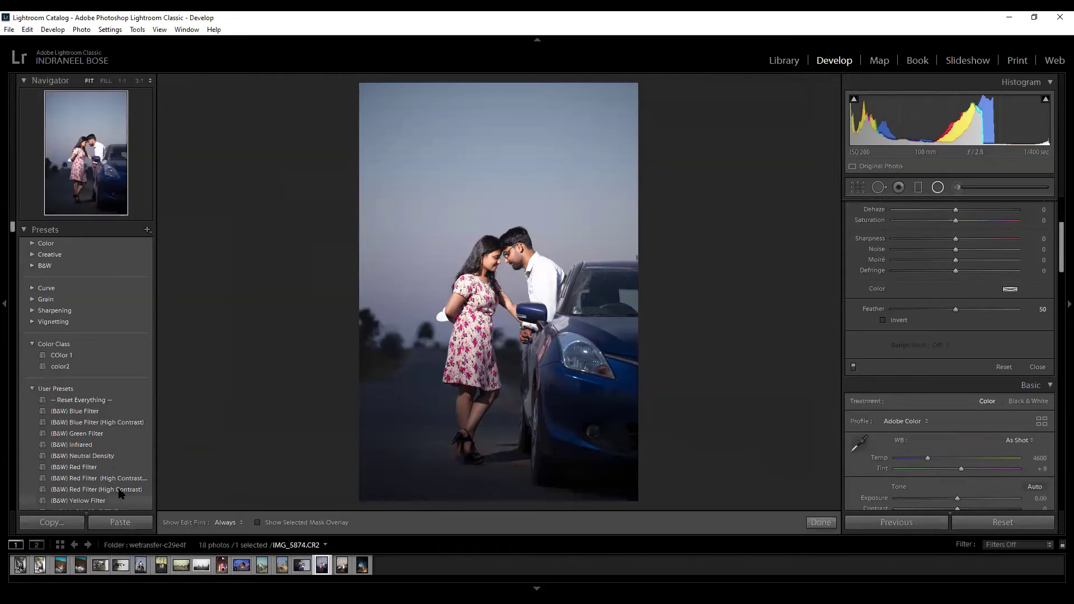
pyautogui.click(71, 368)
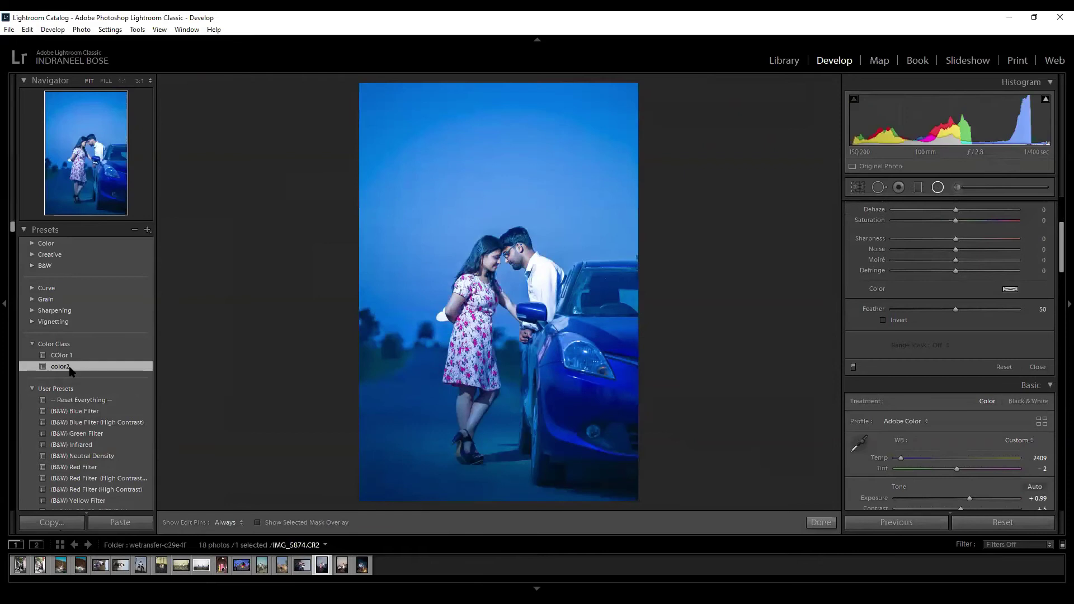
# Switch to the Library, open the wetransfer-37be29 folder, and select IMG_9502.CR2, the woman in the yellow dress.
pyautogui.click(784, 60)
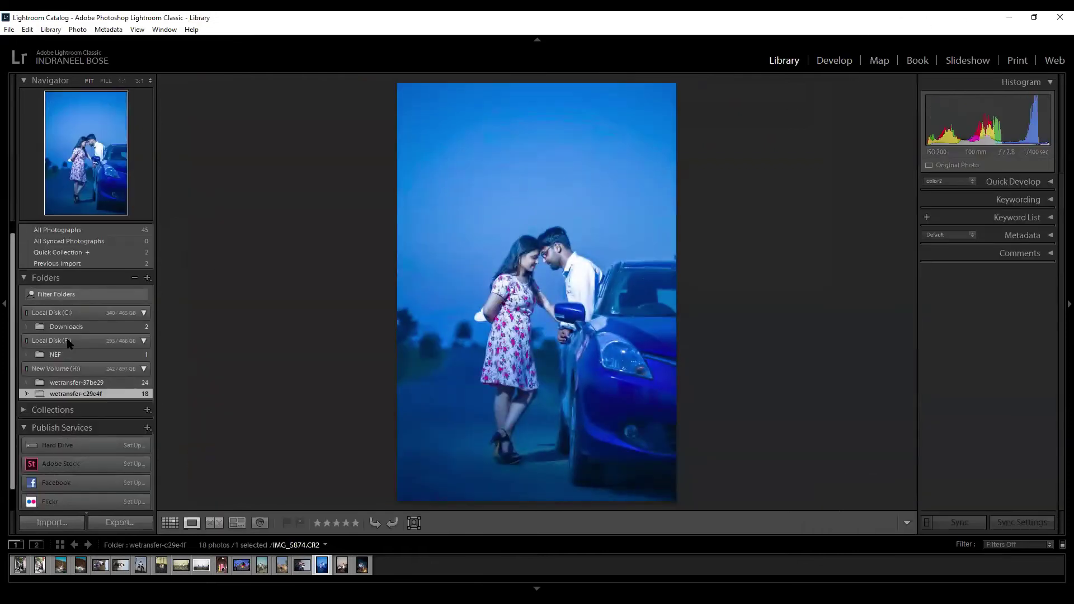
pyautogui.click(62, 383)
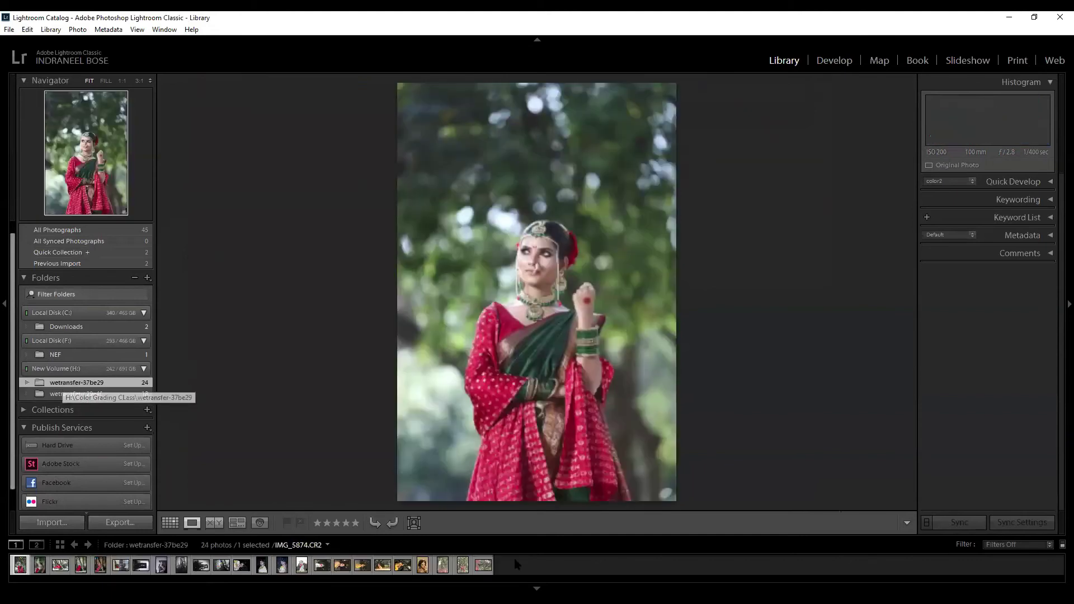
pyautogui.click(463, 566)
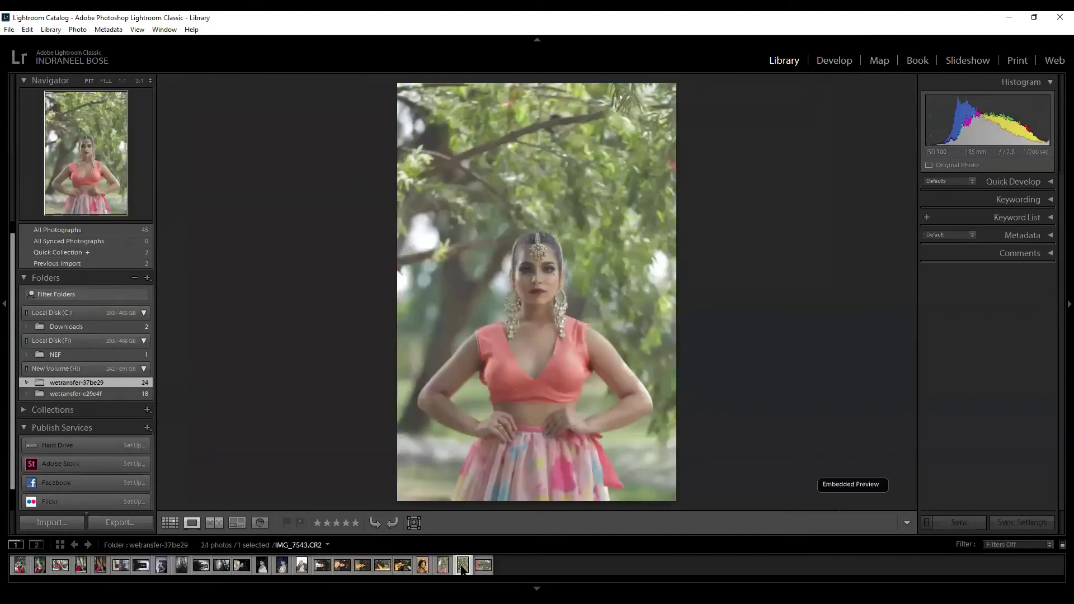
pyautogui.click(404, 566)
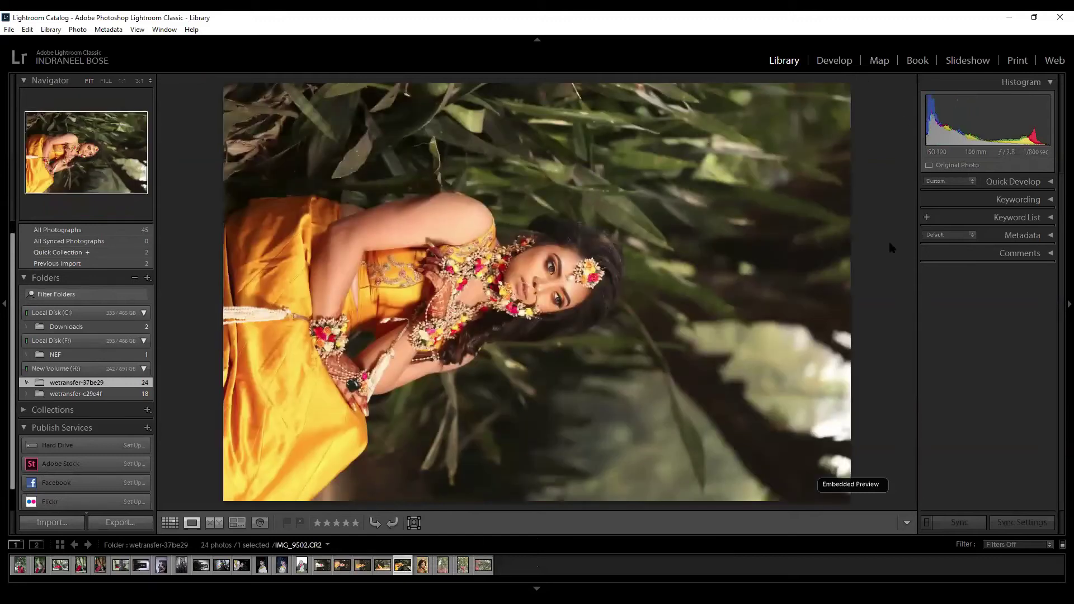
# Rotate the sideways photo 90° counterclockwise so the woman is upright, and open it in the Develop module.
pyautogui.rightClick(690, 337)
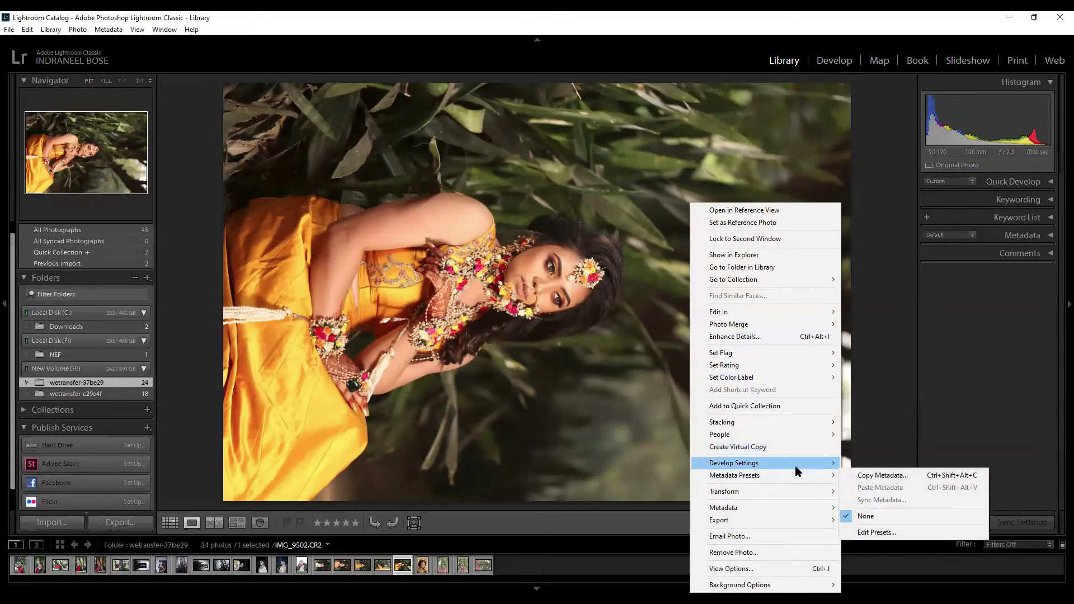
pyautogui.moveTo(795, 465)
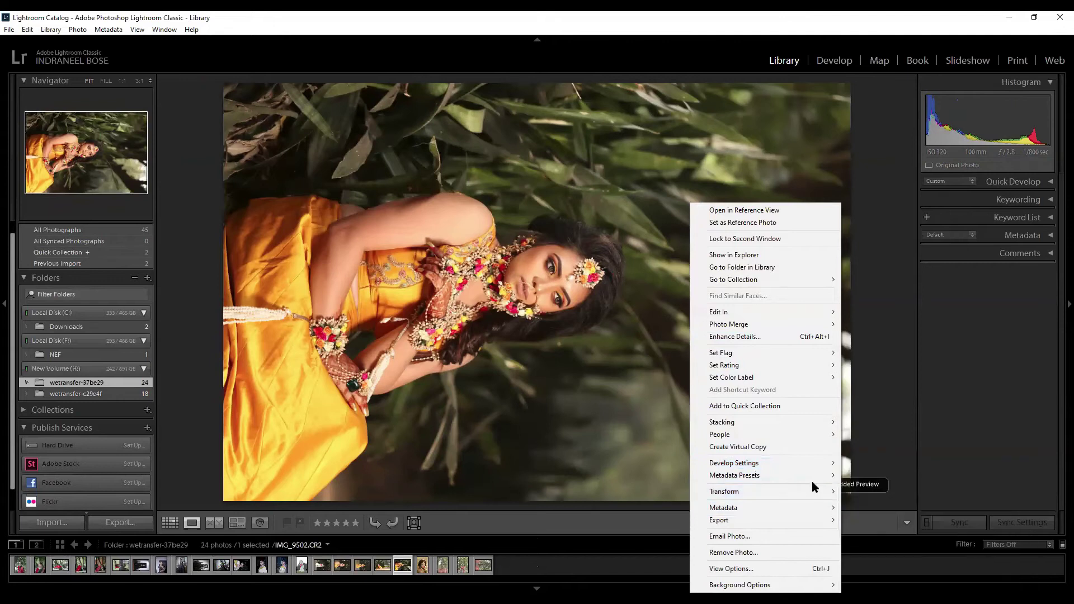
pyautogui.moveTo(814, 519)
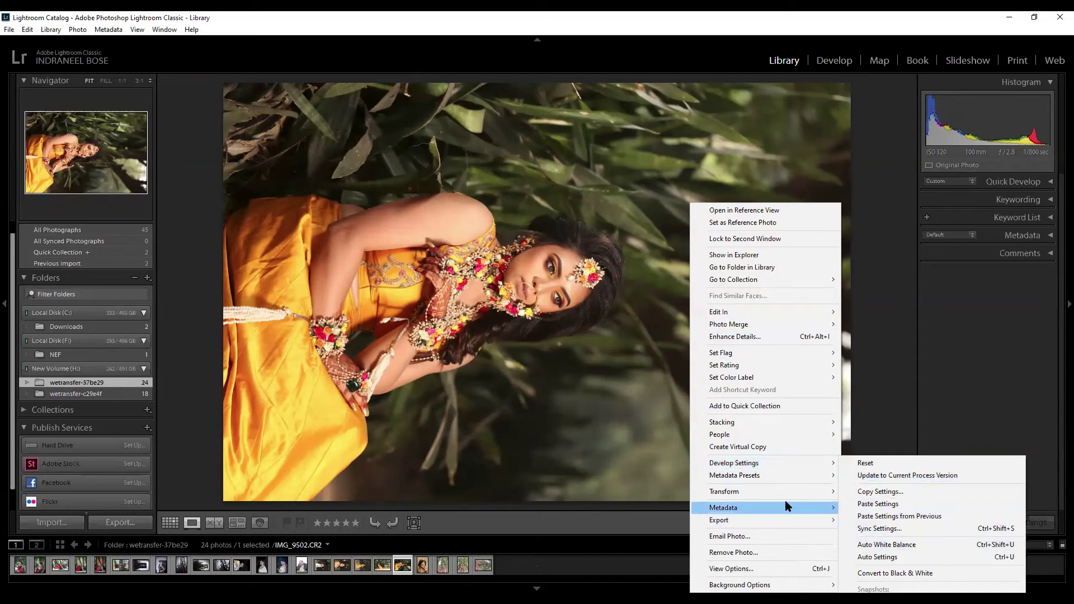
pyautogui.moveTo(790, 492)
pyautogui.click(873, 493)
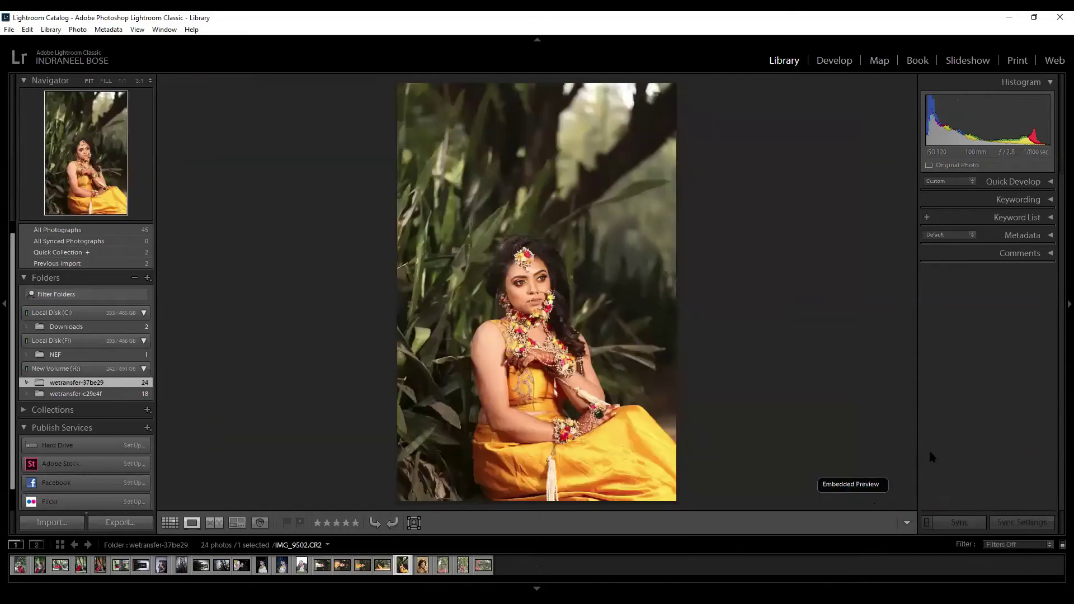
pyautogui.click(834, 60)
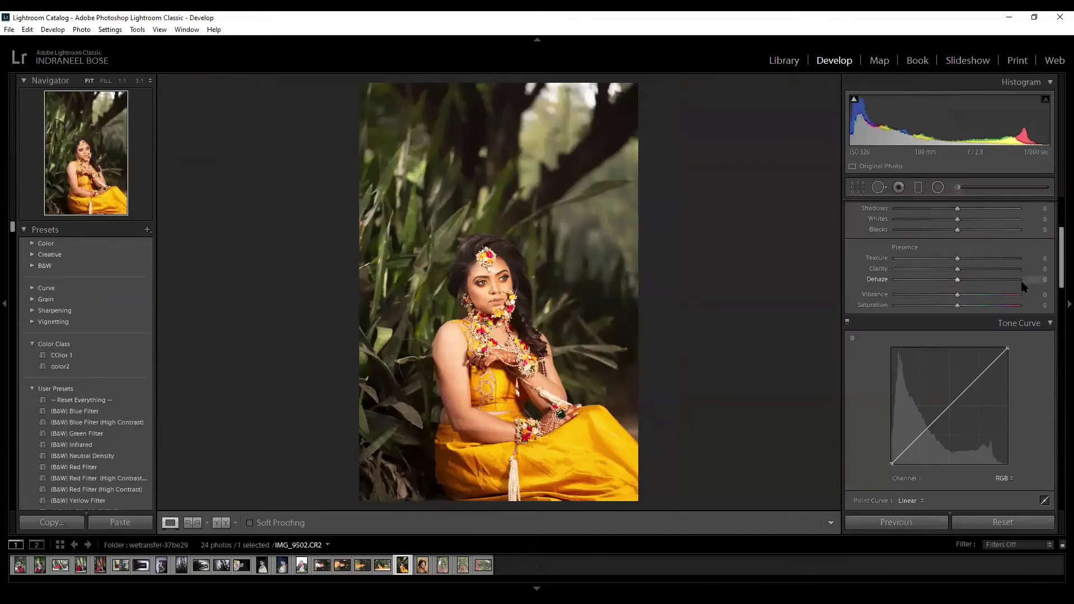
pyautogui.press('F8')
pyautogui.click(1068, 300)
pyautogui.click(1069, 304)
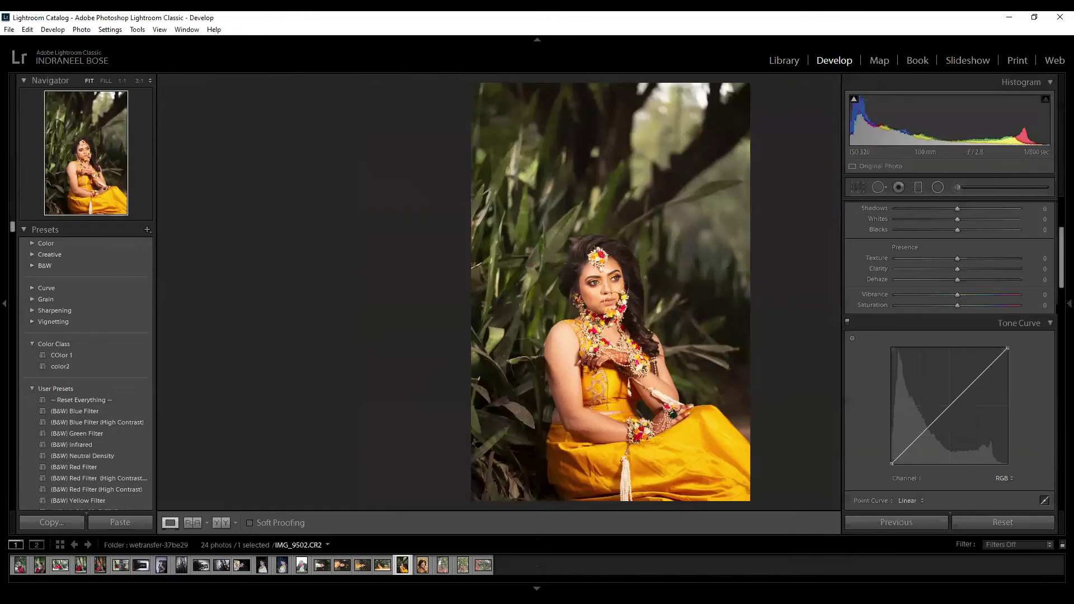
pyautogui.click(1069, 304)
# Set the photo's white balance to Auto, keeping the tint at +11, and adjust the temp to 4318.
pyautogui.scroll(3, 1057, 269)
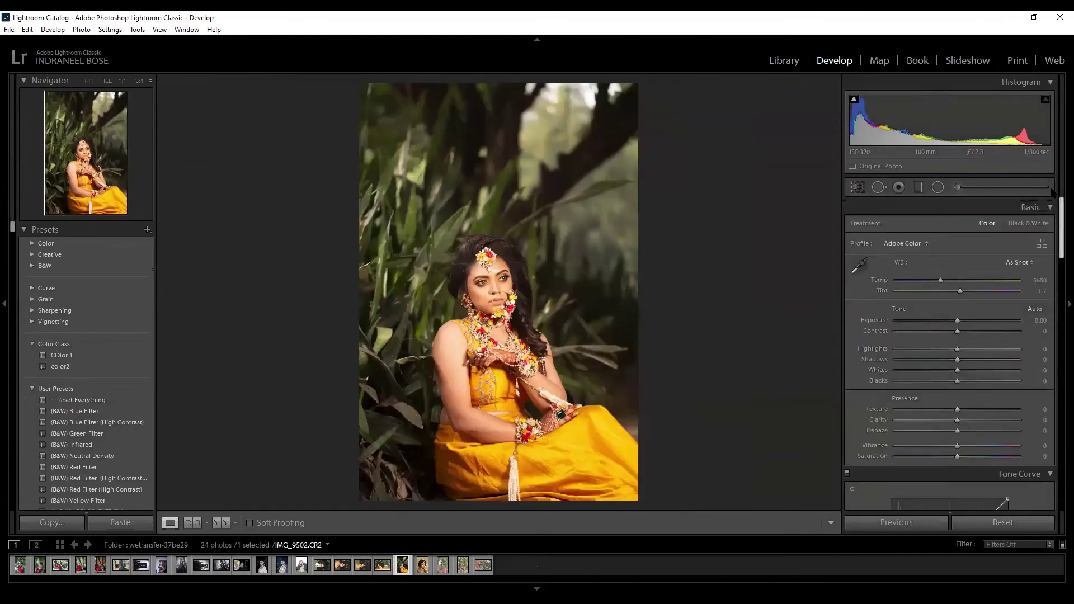
pyautogui.click(1017, 263)
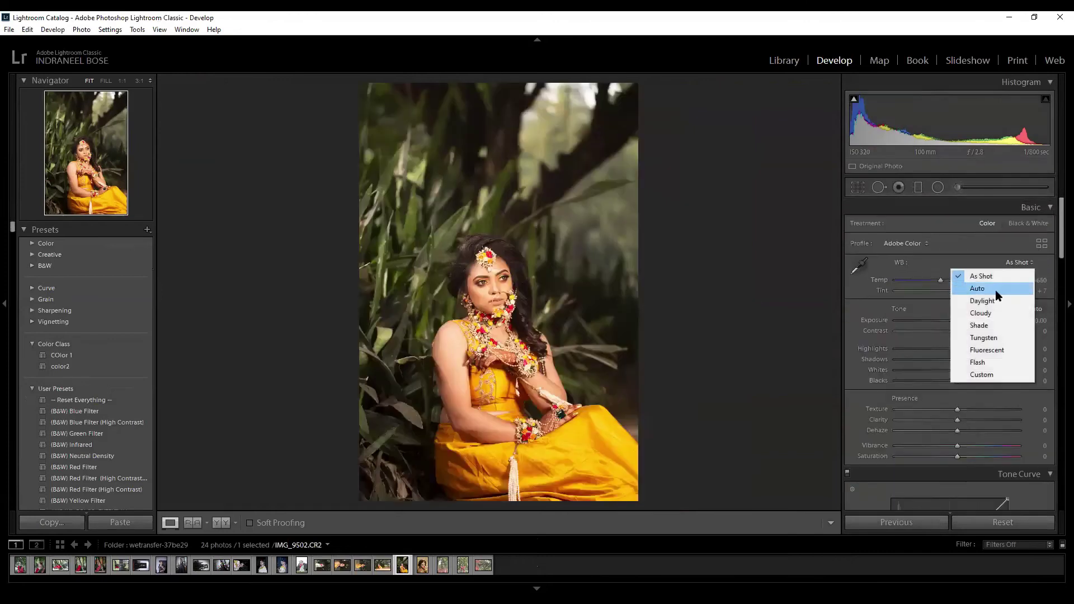
pyautogui.click(998, 293)
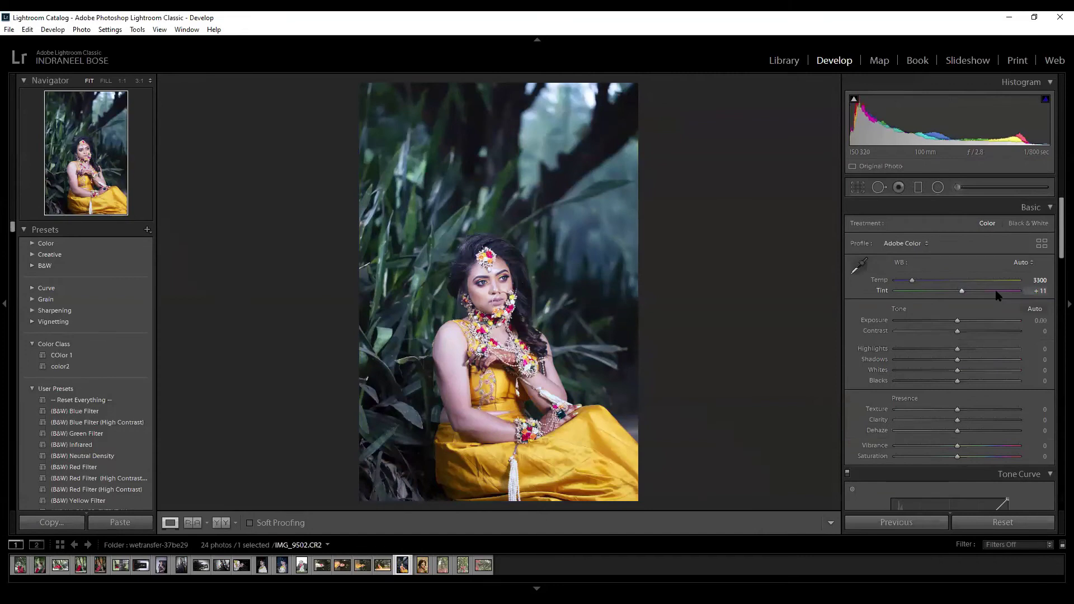
pyautogui.moveTo(915, 283); pyautogui.dragTo(930, 284)
pyautogui.moveTo(929, 283); pyautogui.dragTo(927, 286)
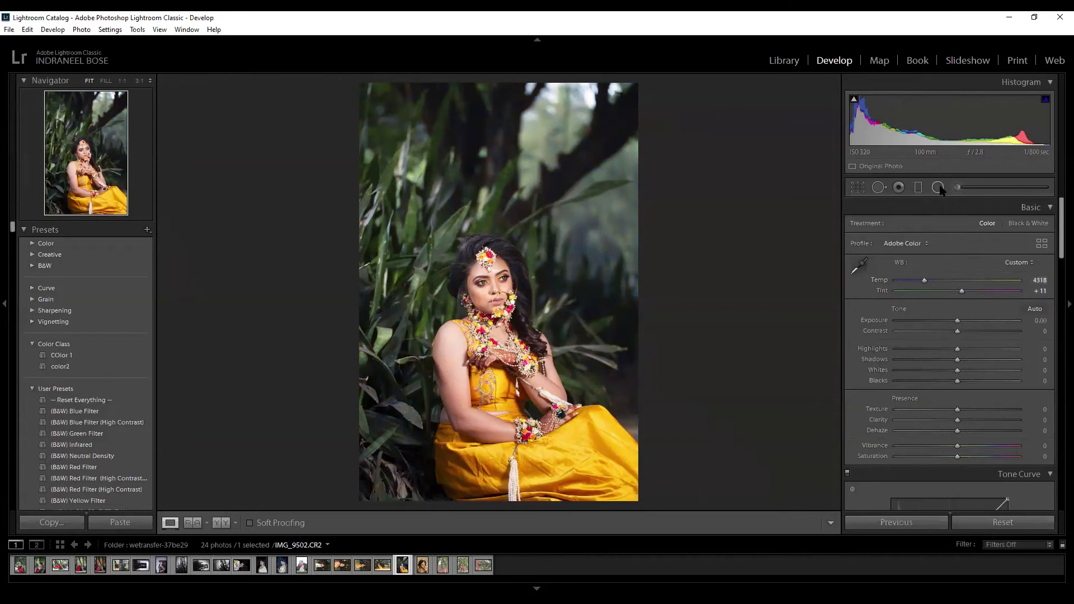
# Draw a graduated filter from above the photo to well below its lower edge, with the mask overlay shown.
pyautogui.click(916, 188)
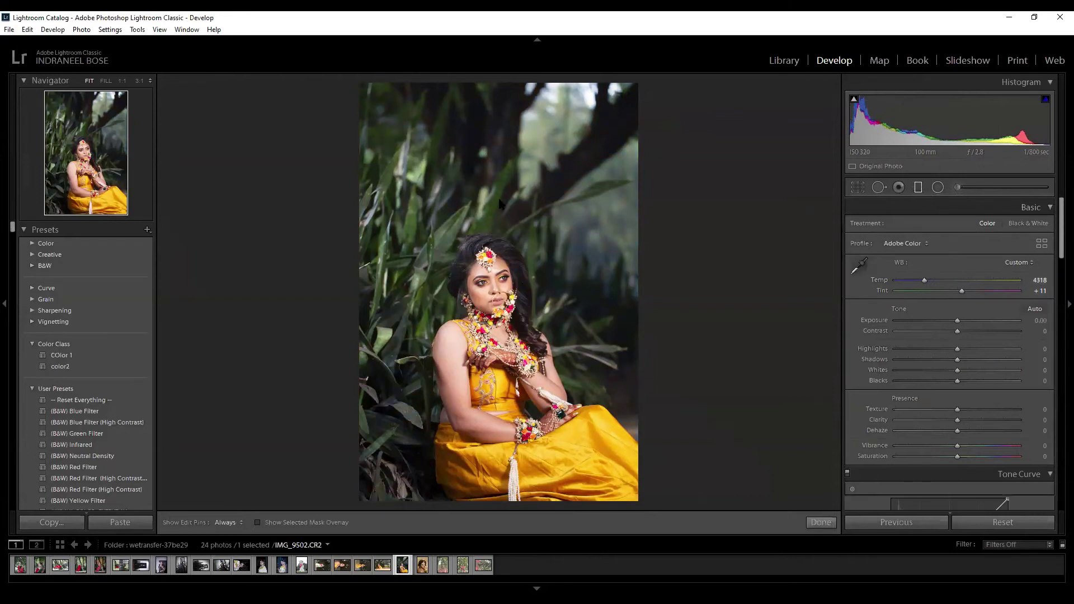
pyautogui.moveTo(521, 107); pyautogui.dragTo(517, 504)
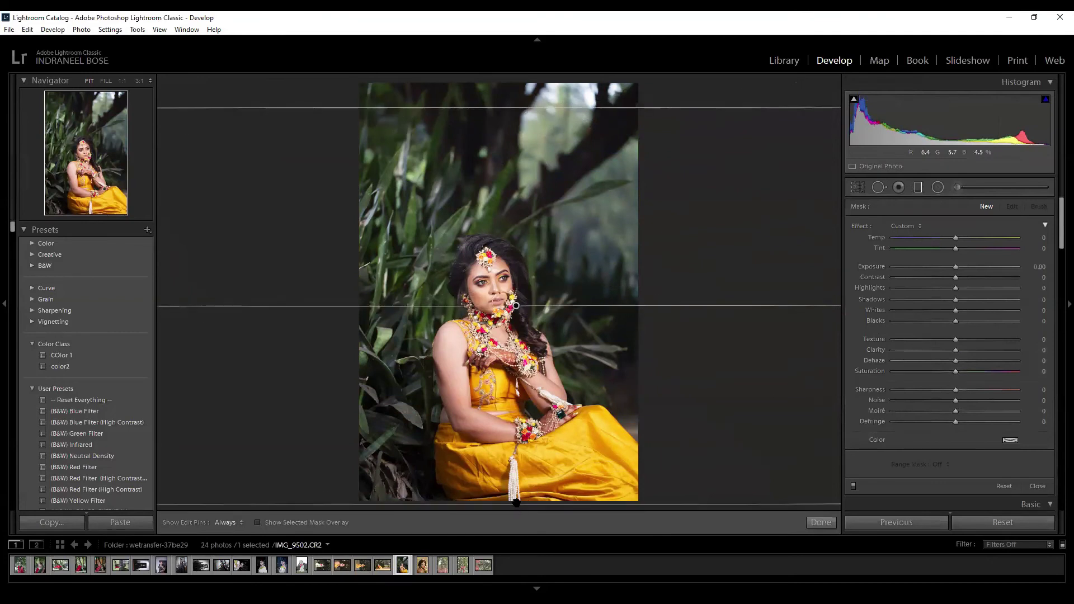
pyautogui.moveTo(529, 108); pyautogui.dragTo(529, 79)
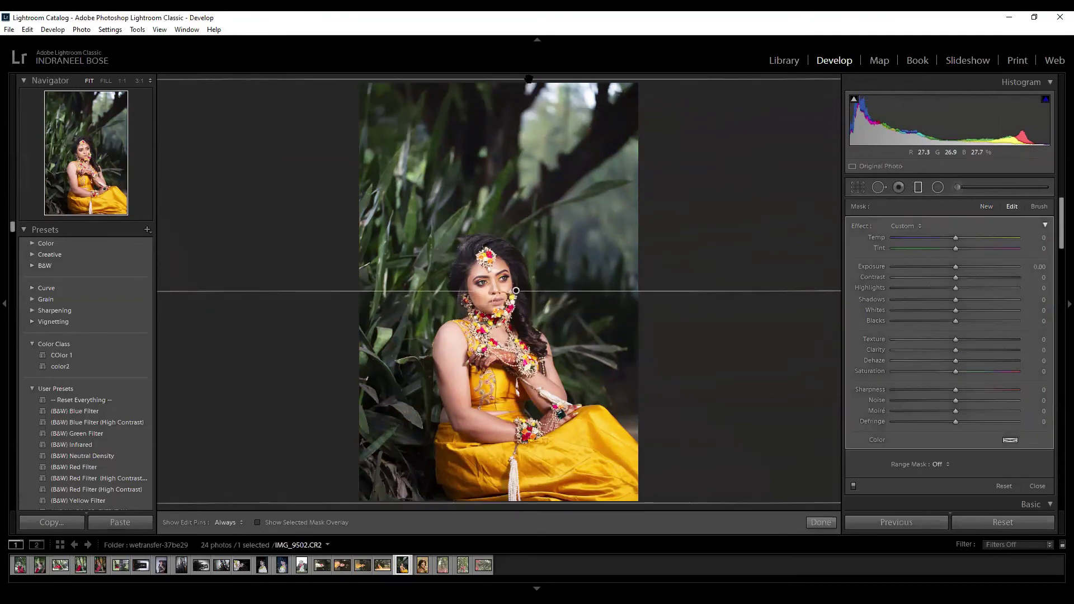
pyautogui.press('o')
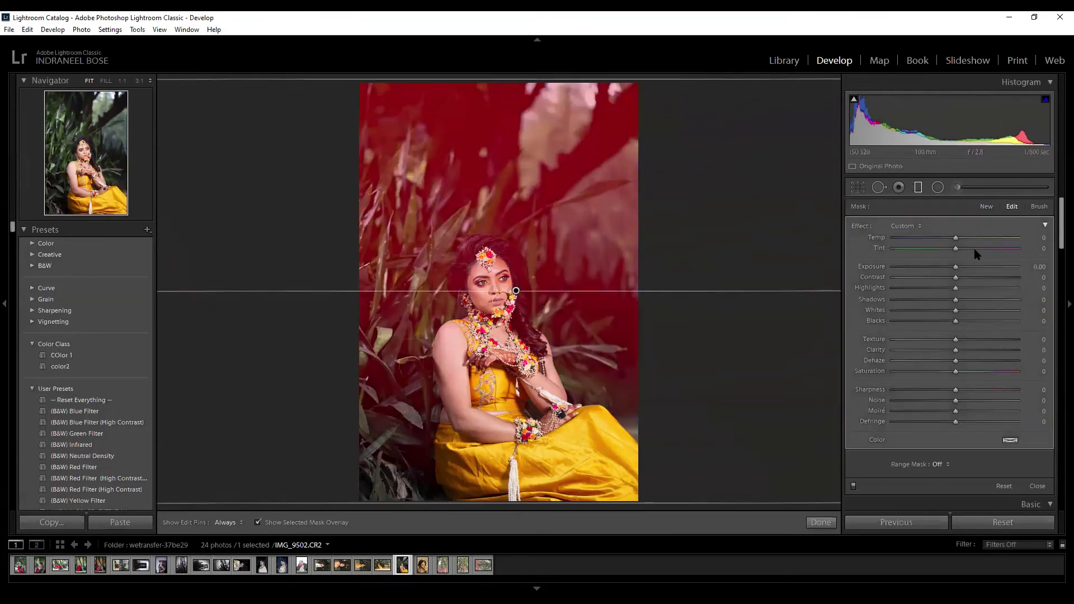
pyautogui.moveTo(518, 503); pyautogui.dragTo(518, 602)
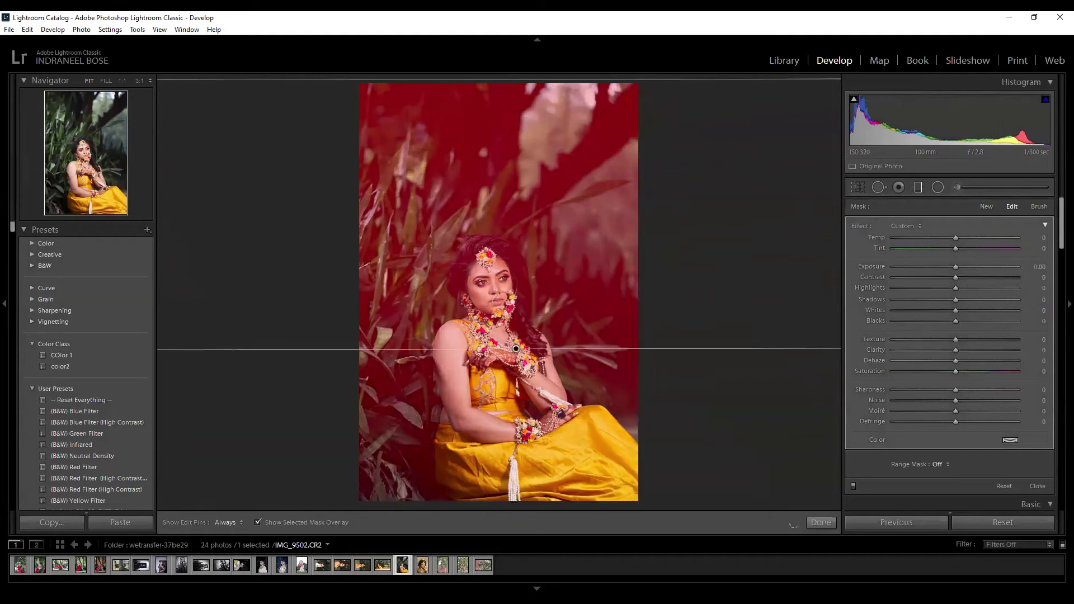
# Add a Color range mask to the graduated filter, sample five spots across the dark foliage and background, and hide the mask overlay.
pyautogui.click(938, 465)
pyautogui.click(931, 491)
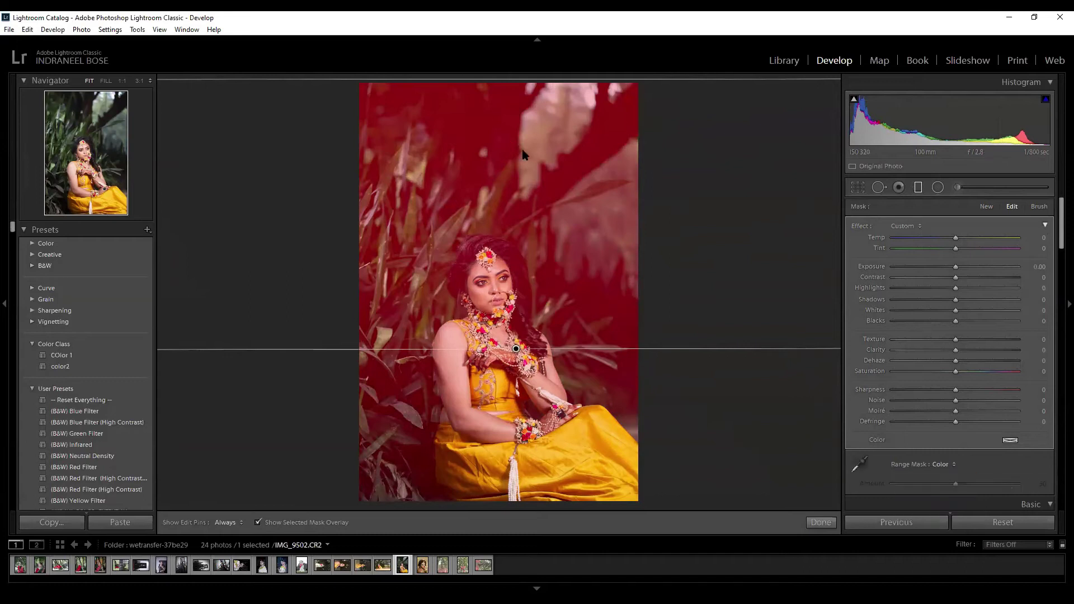
pyautogui.click(862, 465)
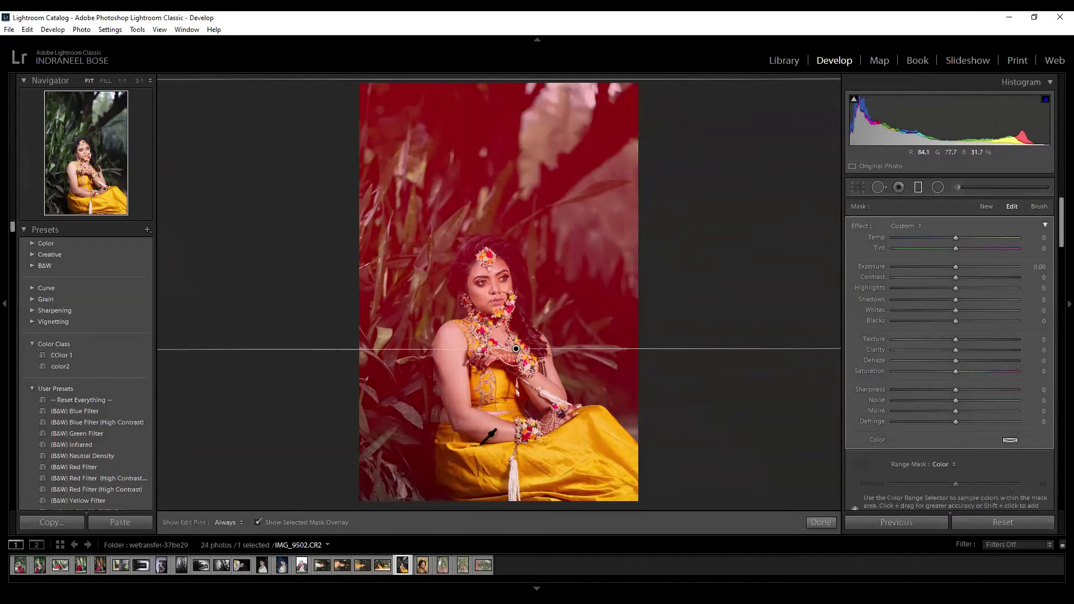
pyautogui.click(385, 419)
pyautogui.keyDown('shift'); pyautogui.click(410, 227); pyautogui.keyUp('shift')
pyautogui.keyDown('shift'); pyautogui.click(479, 125); pyautogui.keyUp('shift')
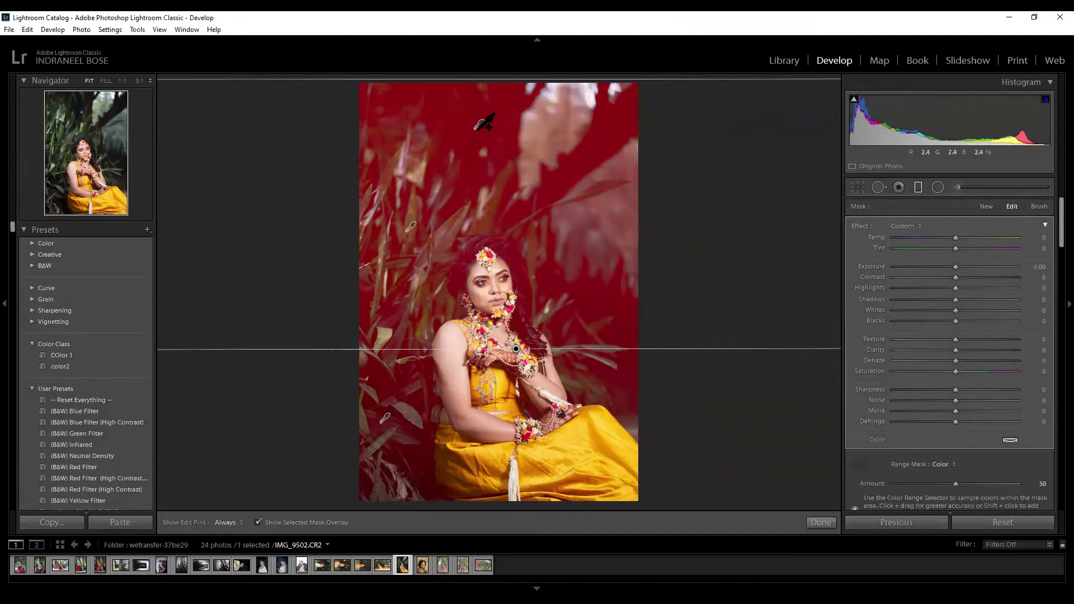
pyautogui.keyDown('shift'); pyautogui.click(586, 222); pyautogui.keyUp('shift')
pyautogui.keyDown('shift'); pyautogui.click(624, 359); pyautogui.keyUp('shift')
pyautogui.press('o')
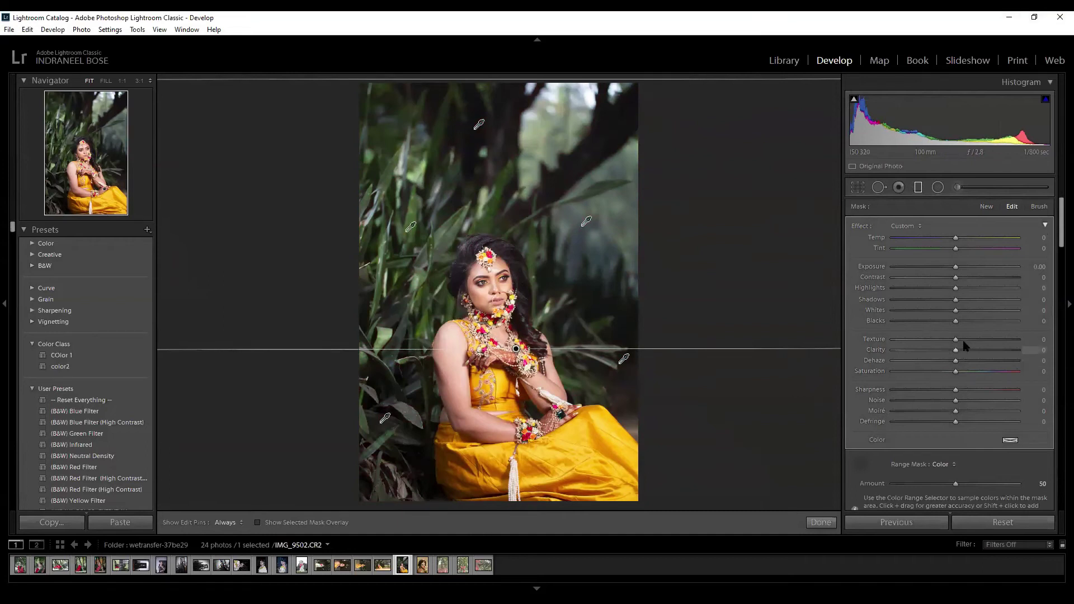
# Soften the masked background with texture -100 and clarity -81, and finish the graduated filter.
pyautogui.moveTo(956, 340); pyautogui.dragTo(868, 340)
pyautogui.moveTo(955, 351); pyautogui.dragTo(906, 356)
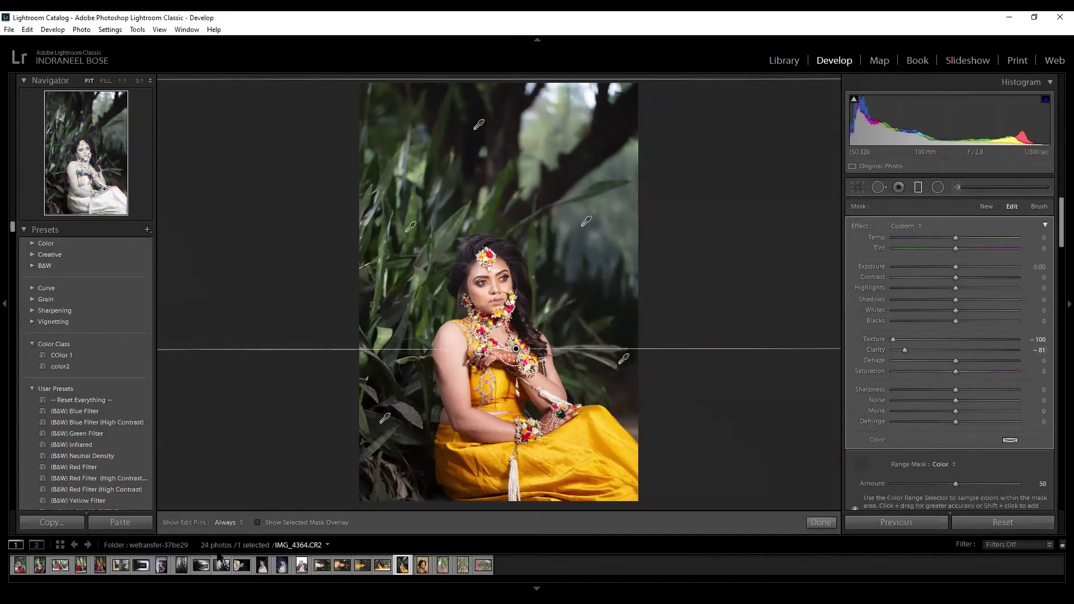
pyautogui.click(822, 523)
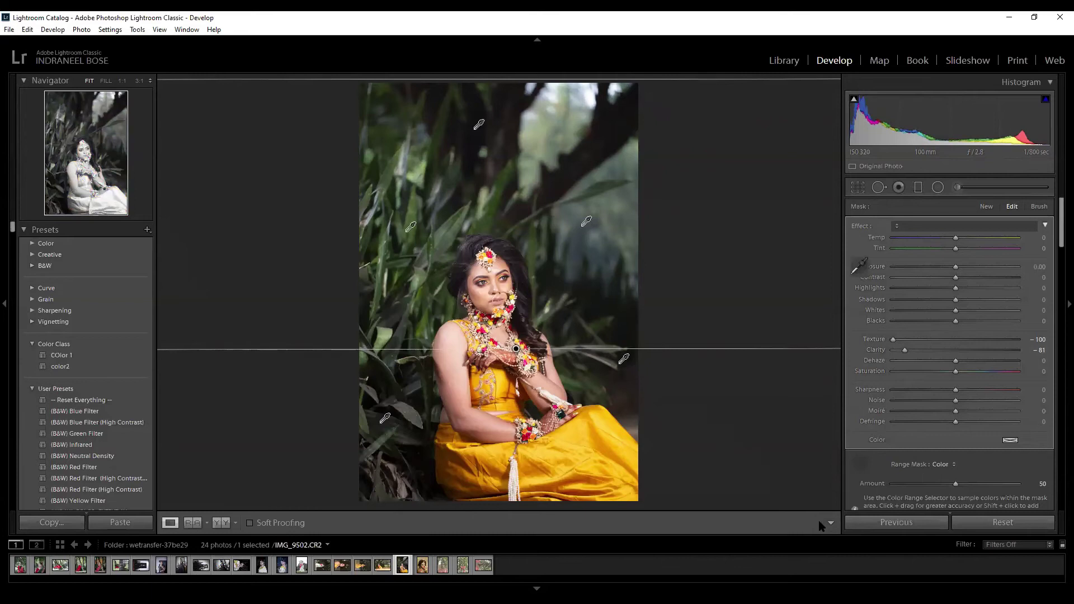
# Compare the original and edited portrait side by side, zoomed in to fill the view.
pyautogui.click(221, 522)
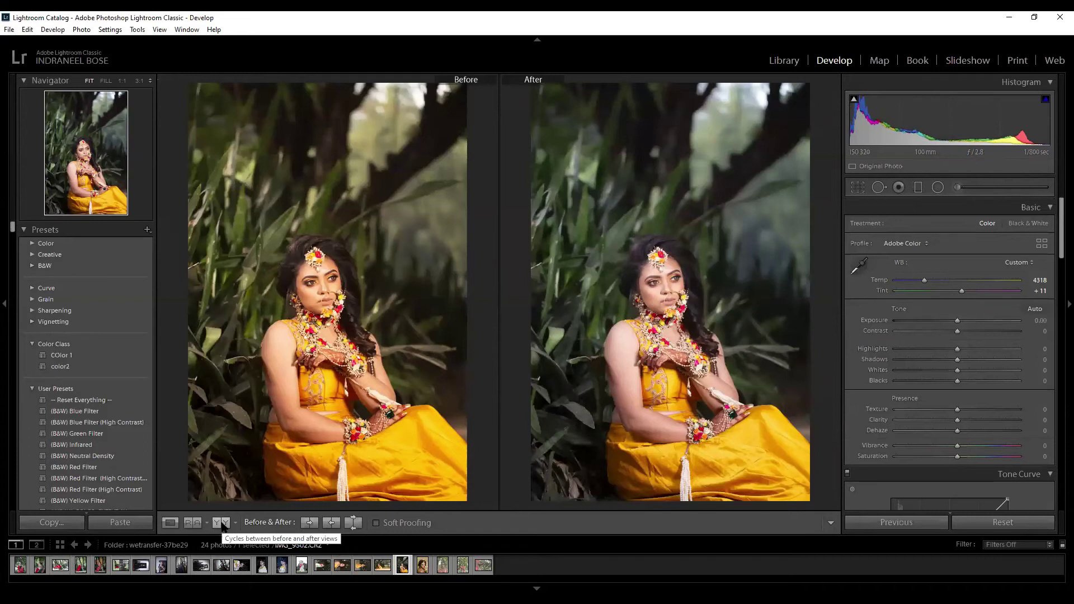
pyautogui.press('z')
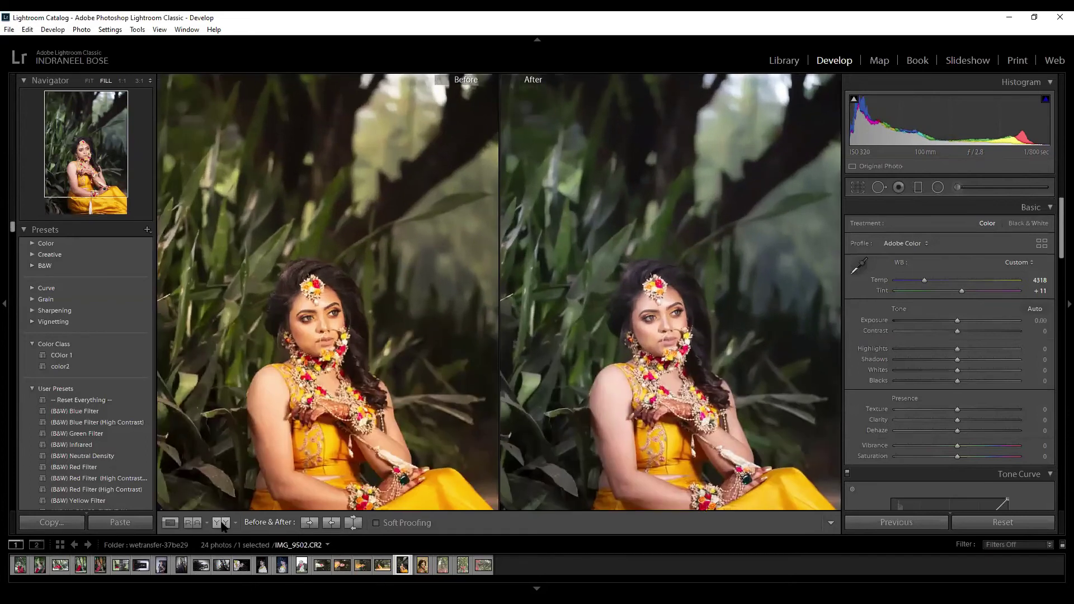
pyautogui.press('z')
pyautogui.press('z')
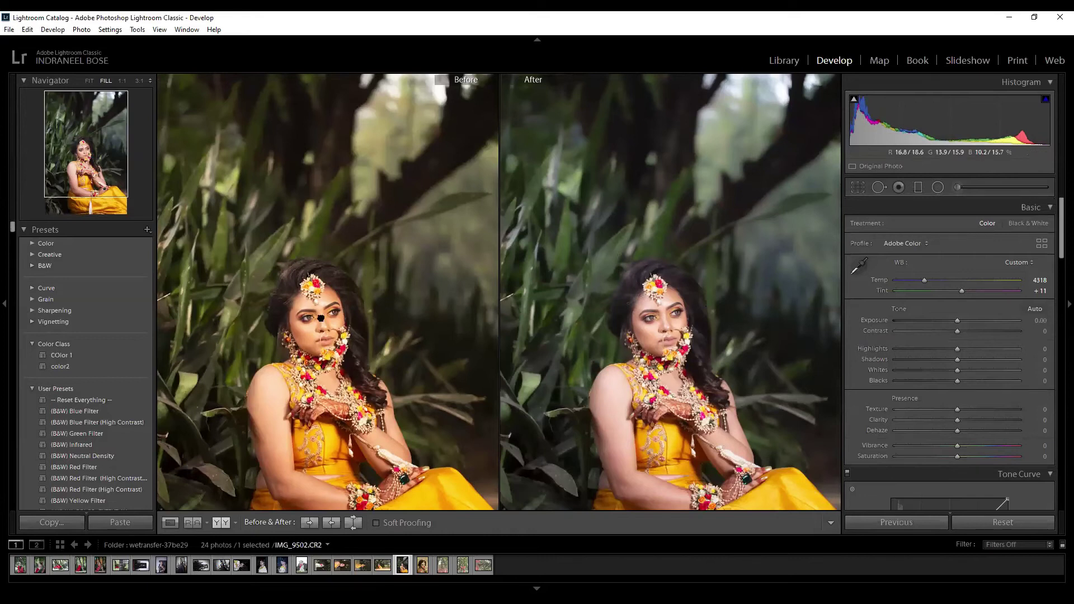
# Set the white balance back to As Shot and leave the before/after comparison for a single view of the whole photo.
pyautogui.click(1023, 263)
pyautogui.click(1005, 277)
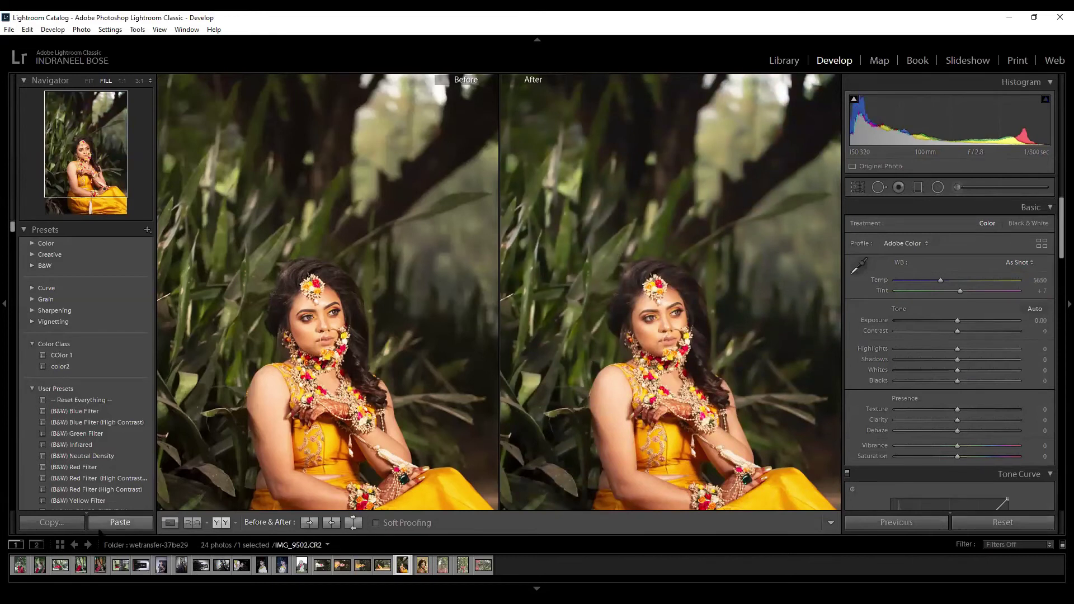
pyautogui.click(170, 523)
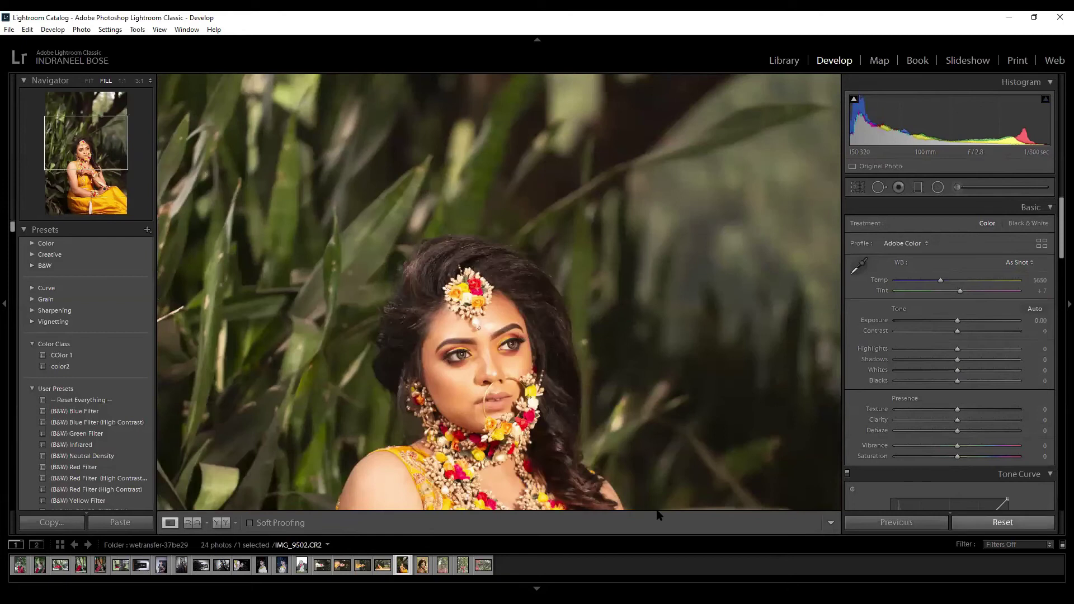
pyautogui.press('z')
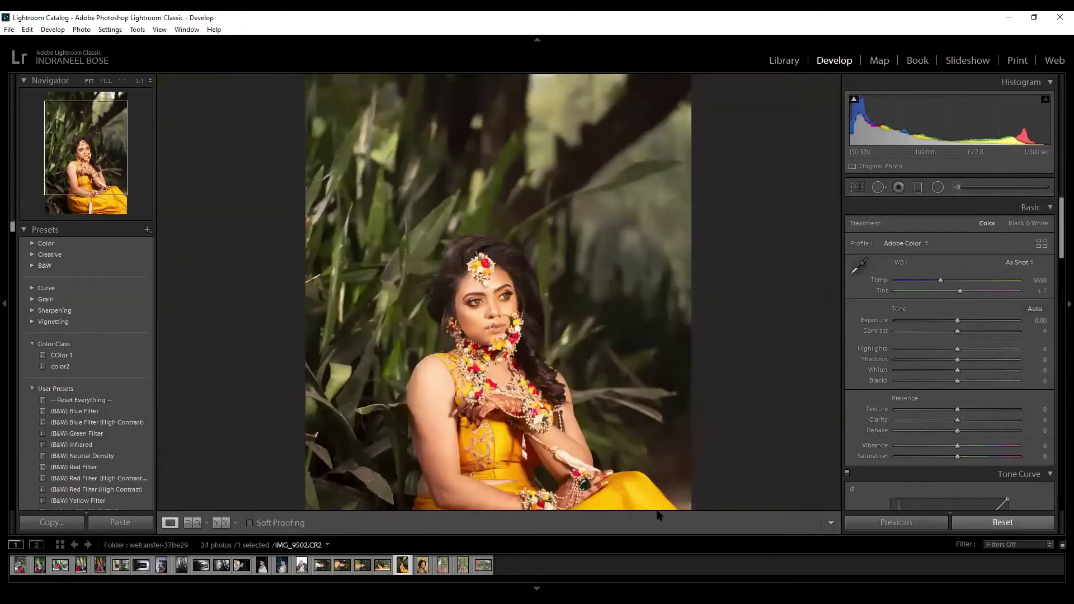
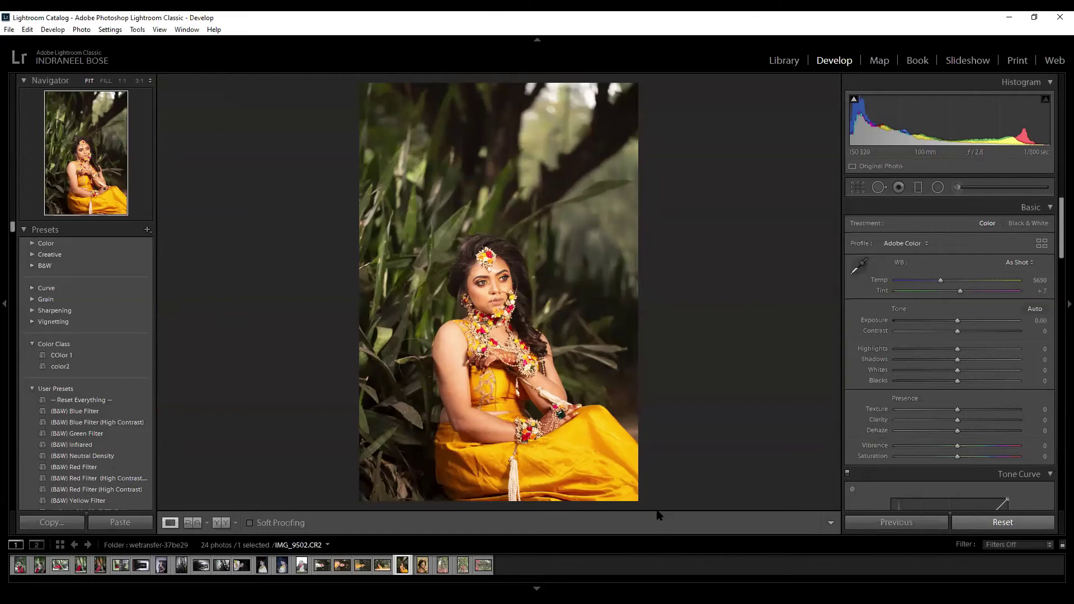
# Set the white balance to Auto and warm the temperature slightly so the background stays cool and the skin looks natural.
pyautogui.click(1019, 263)
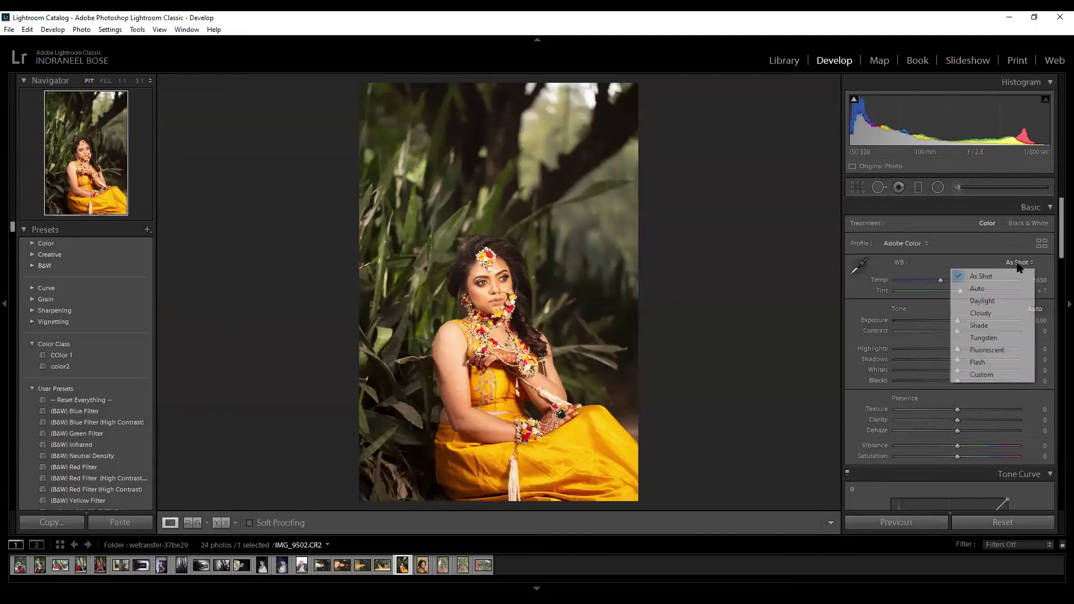
pyautogui.click(995, 290)
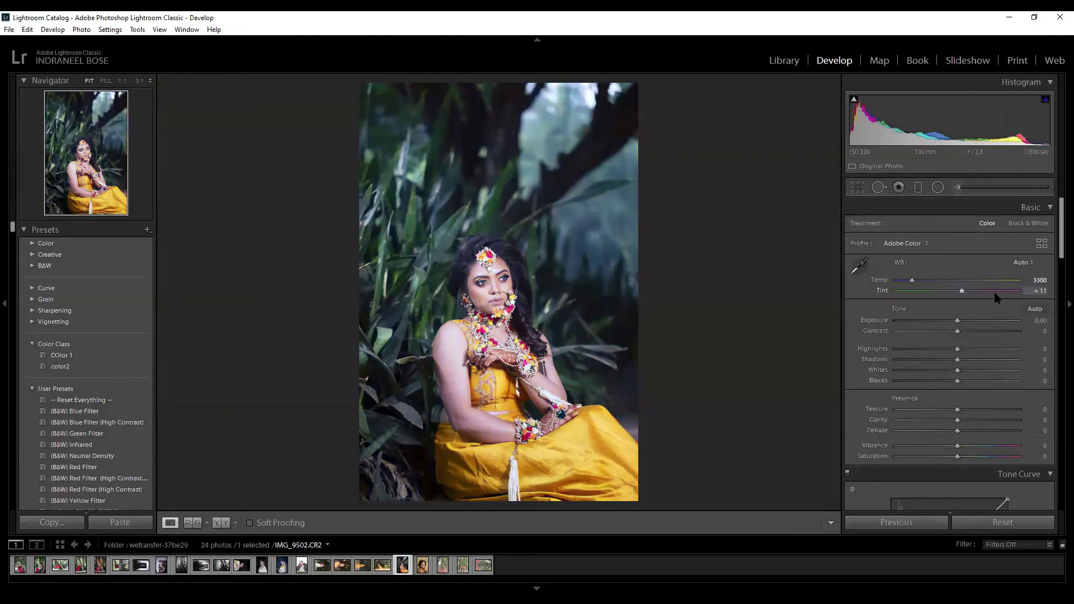
pyautogui.moveTo(952, 280); pyautogui.dragTo(925, 279)
# Draw a graduated filter from the photo's upper edge to well below its lower edge, with the mask overlay shown.
pyautogui.click(918, 187)
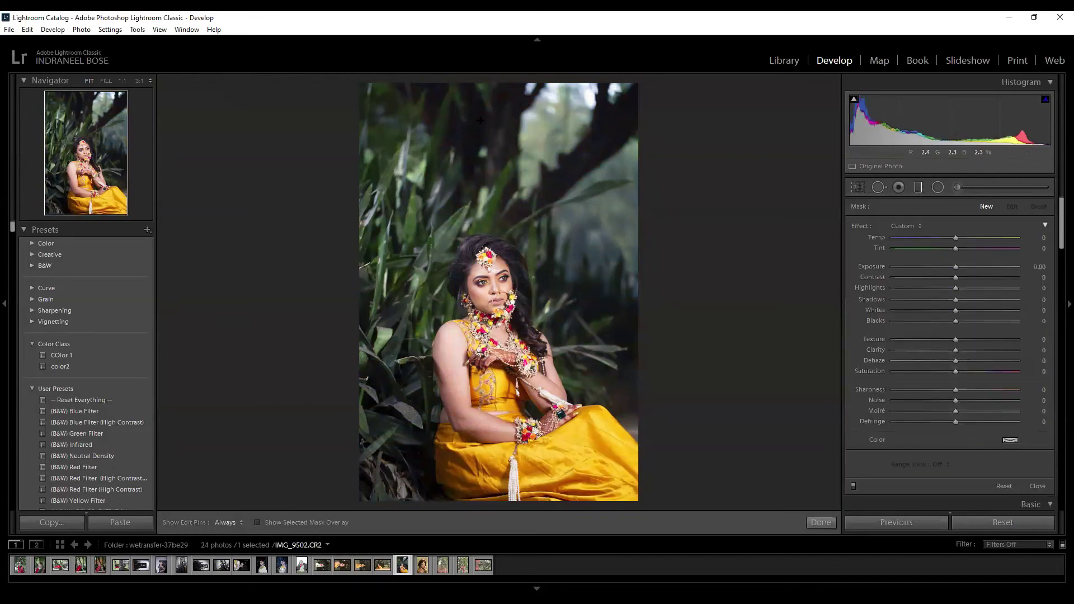
pyautogui.moveTo(485, 110); pyautogui.dragTo(487, 499)
pyautogui.moveTo(498, 111); pyautogui.dragTo(499, 81)
pyautogui.press('o')
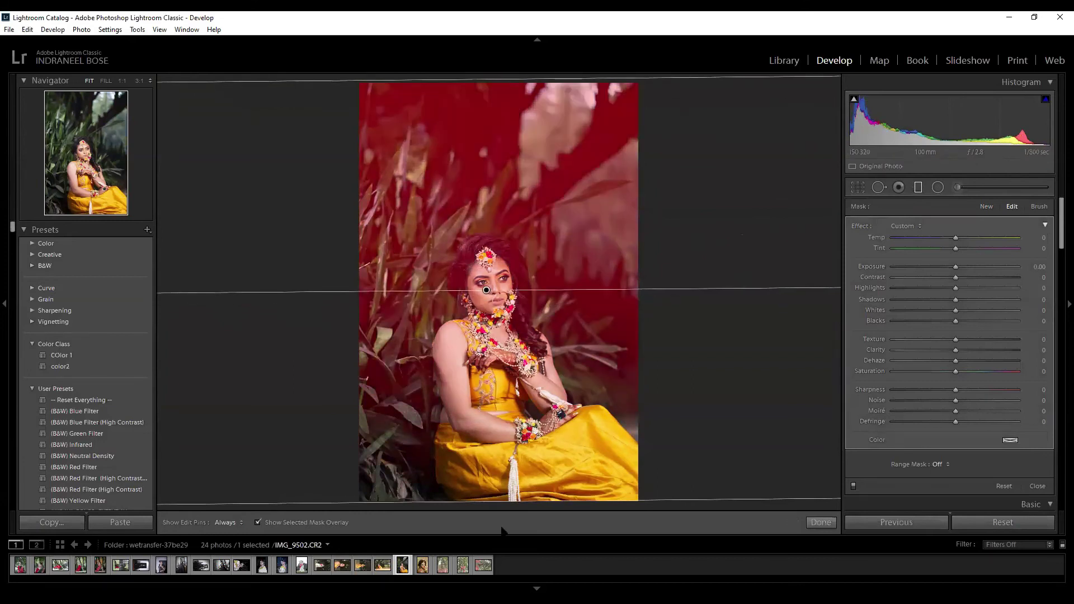
pyautogui.moveTo(526, 505); pyautogui.dragTo(528, 593)
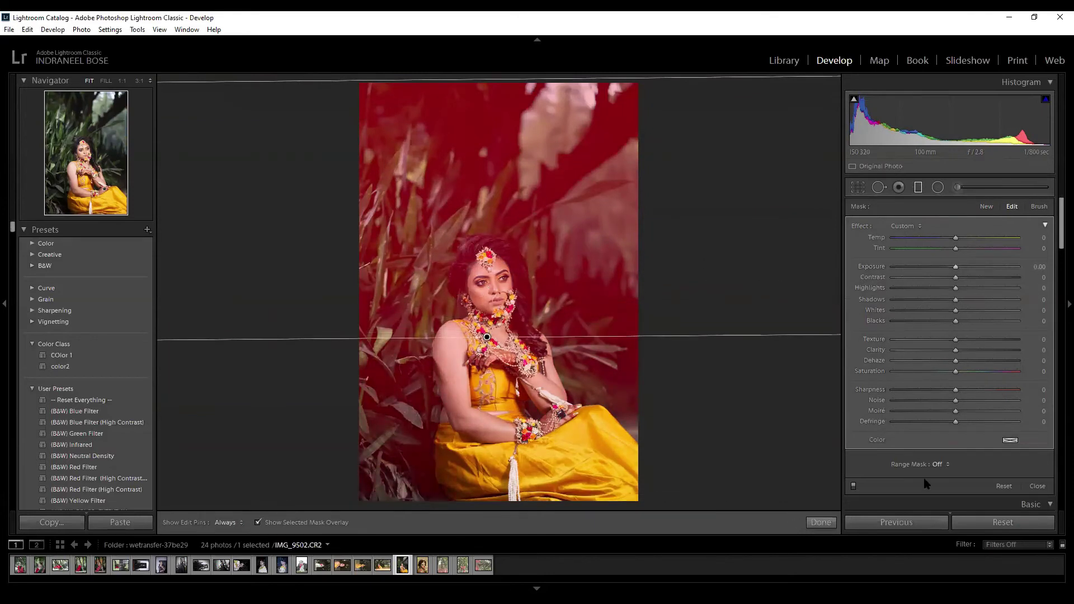
# Add a Color range mask to the graduated filter and sample the foliage beside the woman's head.
pyautogui.click(936, 465)
pyautogui.click(908, 489)
pyautogui.click(863, 462)
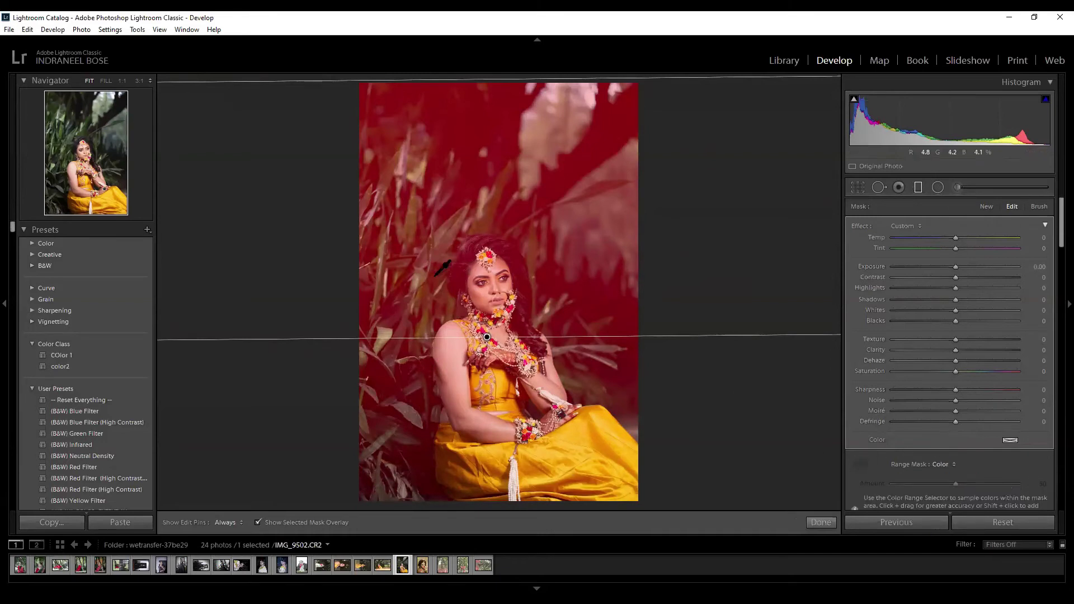
pyautogui.click(385, 250)
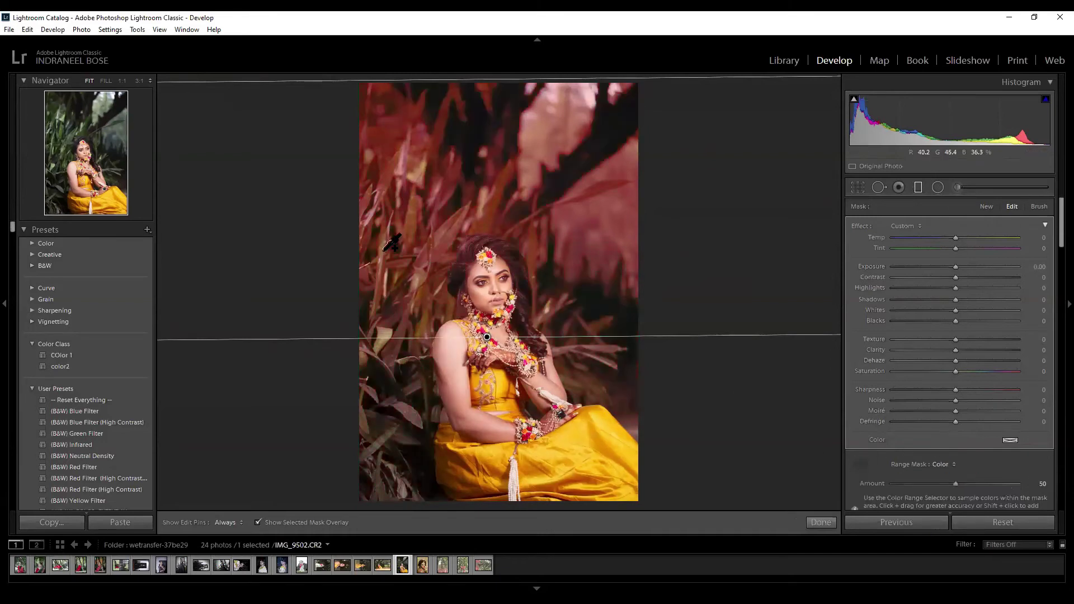
# Try to add colour samples from the leaves and the blurred background to the graduated filter's color range mask.
pyautogui.keyDown('shift'); pyautogui.click(602, 278); pyautogui.keyUp('shift')
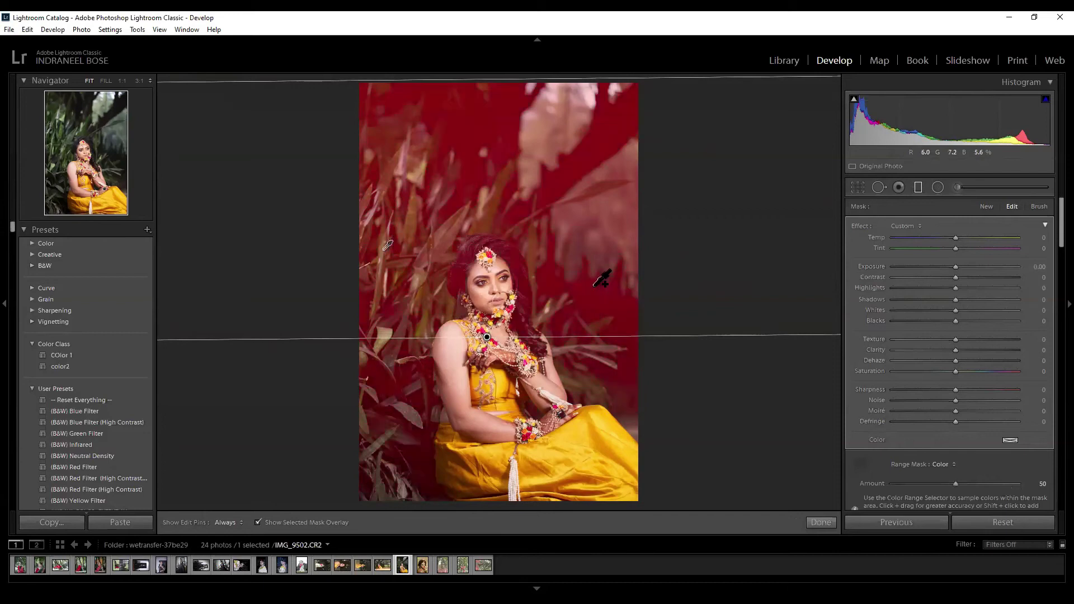
pyautogui.keyDown('shift'); pyautogui.click(598, 252); pyautogui.keyUp('shift')
pyautogui.keyDown('shift'); pyautogui.click(565, 121); pyautogui.keyUp('shift')
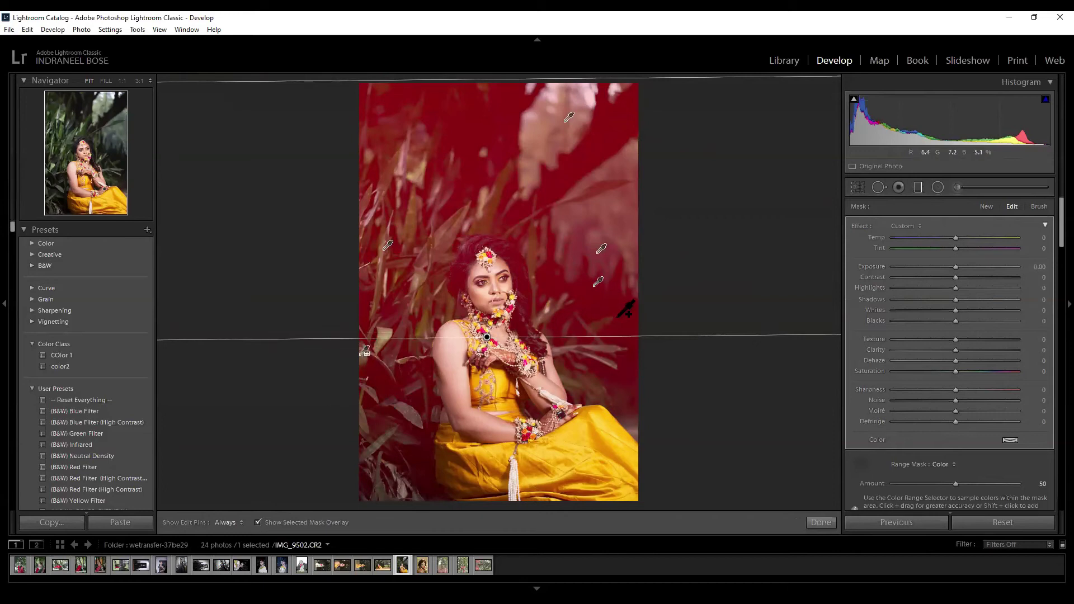
pyautogui.keyDown('shift'); pyautogui.click(631, 227); pyautogui.keyUp('shift')
pyautogui.keyDown('shift'); pyautogui.click(554, 237); pyautogui.keyUp('shift')
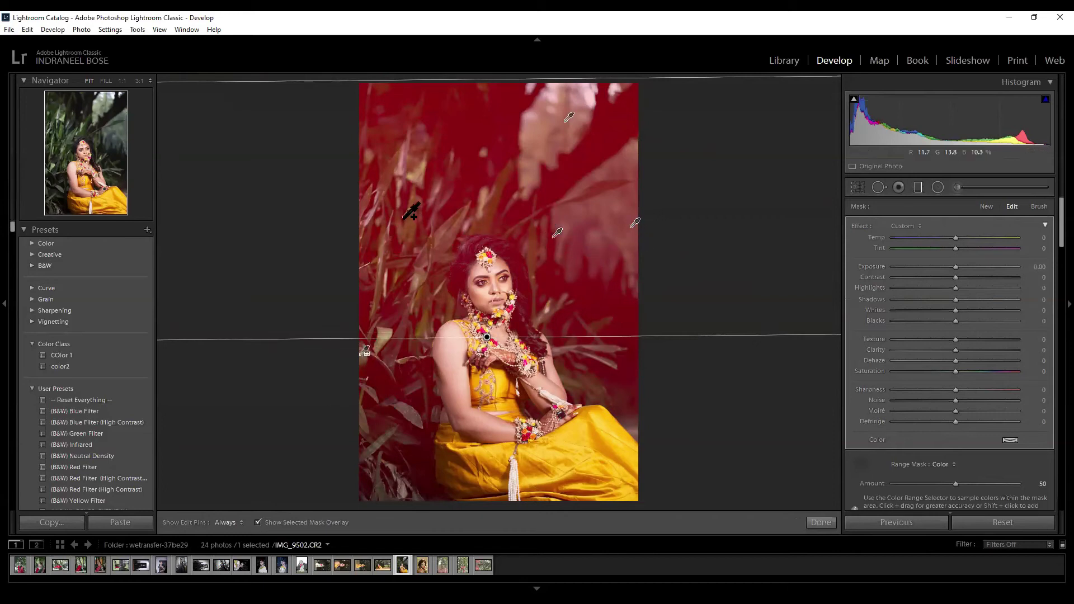
pyautogui.moveTo(566, 121); pyautogui.dragTo(550, 137)
pyautogui.keyDown('shift'); pyautogui.click(412, 168); pyautogui.keyUp('shift')
pyautogui.keyDown('shift'); pyautogui.click(414, 172); pyautogui.keyUp('shift')
pyautogui.keyDown('shift'); pyautogui.click(410, 247); pyautogui.keyUp('shift')
pyautogui.keyDown('shift'); pyautogui.click(545, 136); pyautogui.keyUp('shift')
pyautogui.keyDown('shift'); pyautogui.click(615, 211); pyautogui.keyUp('shift')
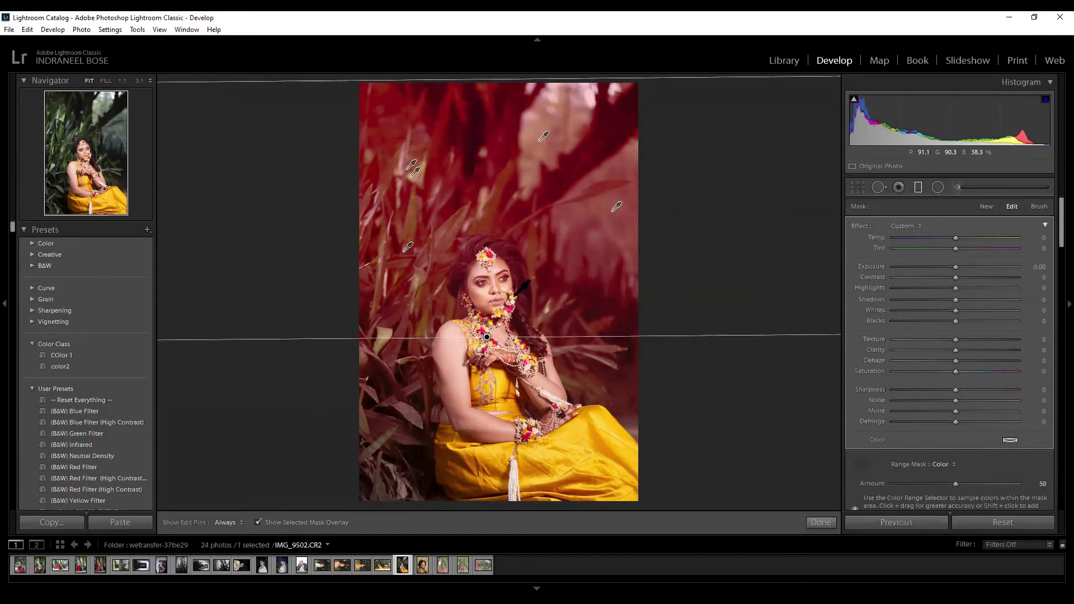
# Undo the most recently added color range samples.
pyautogui.hotkey('ctrl', 'z')
pyautogui.hotkey('ctrl', 'z')
pyautogui.hotkey('ctrl', 'z')
pyautogui.hotkey('ctrl', 'z')
pyautogui.hotkey('ctrl', 'z')
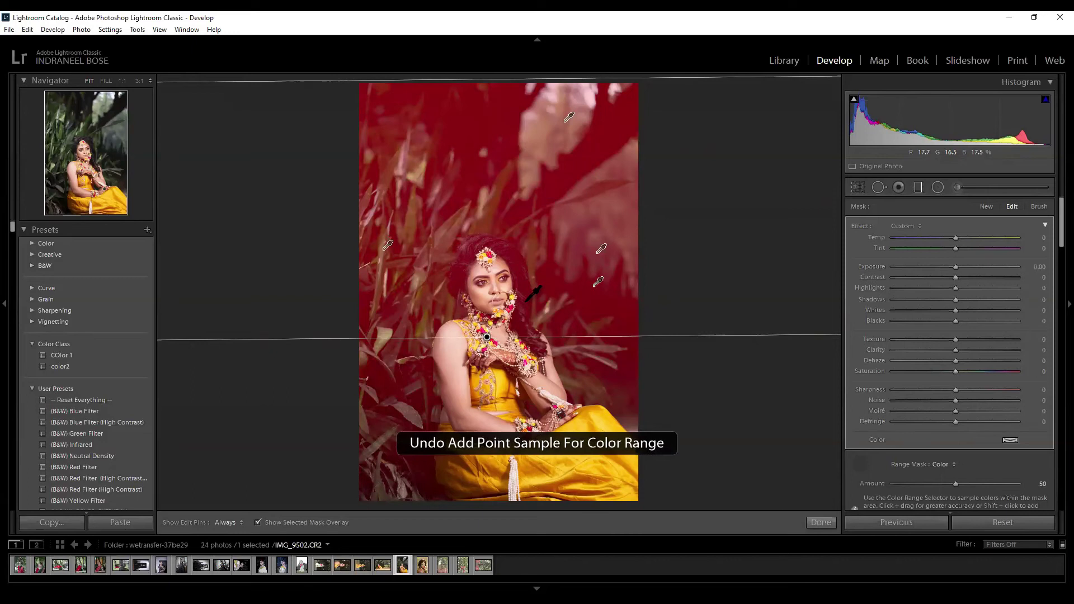
pyautogui.hotkey('ctrl', 'z')
# Lower the color range mask's amount to 0, then set it to 10.
pyautogui.moveTo(955, 485); pyautogui.dragTo(852, 508)
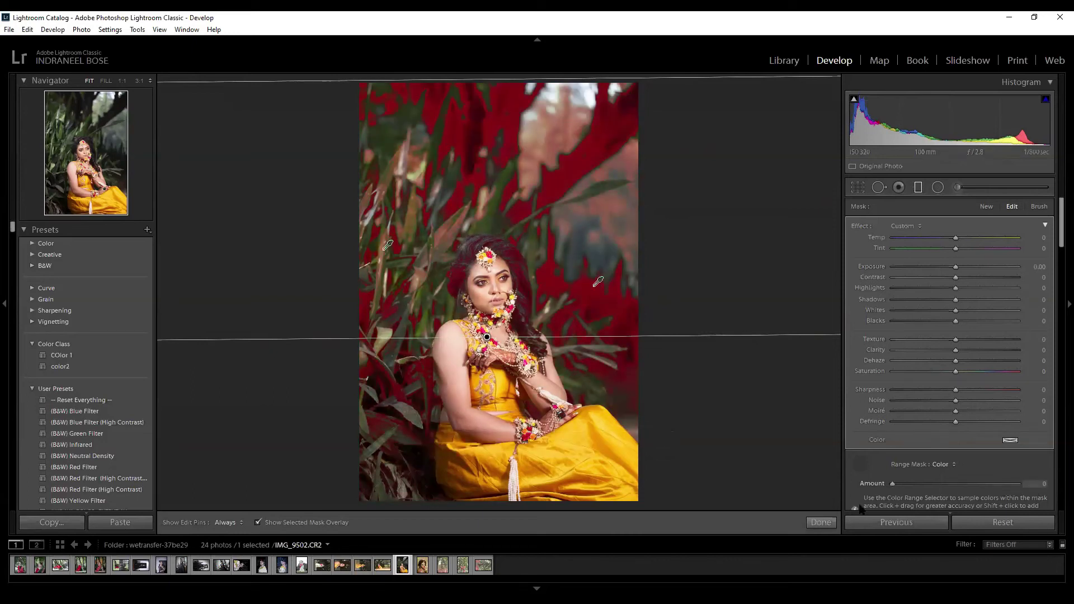
pyautogui.moveTo(977, 500); pyautogui.dragTo(908, 500)
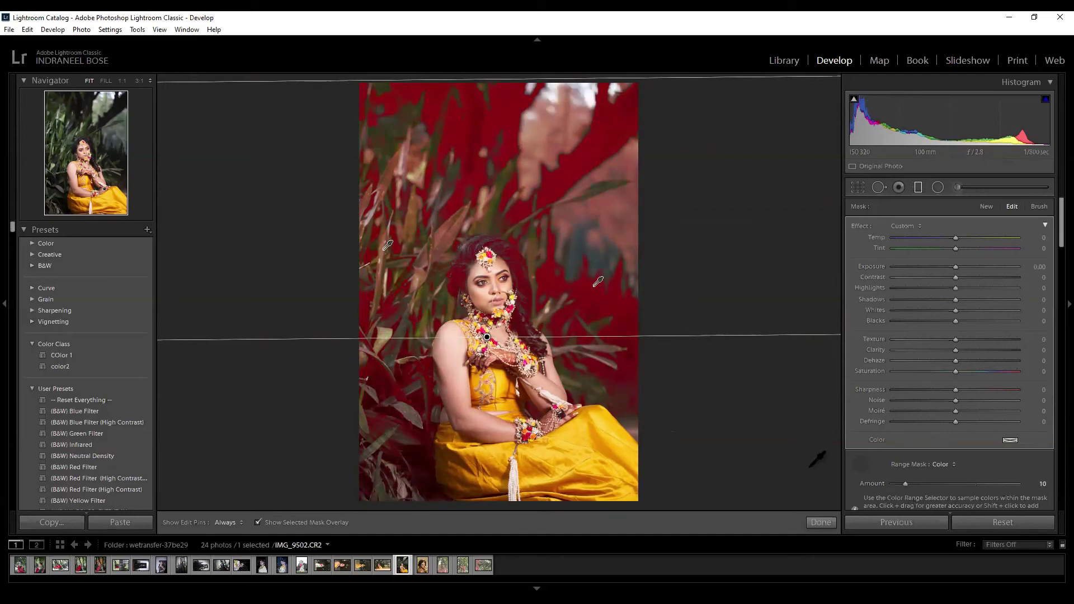
# Undo the range mask amount changes and the remaining colour samples, back to the graduated filter without a range mask.
pyautogui.hotkey('ctrl', 'z')
pyautogui.hotkey('ctrl', 'z')
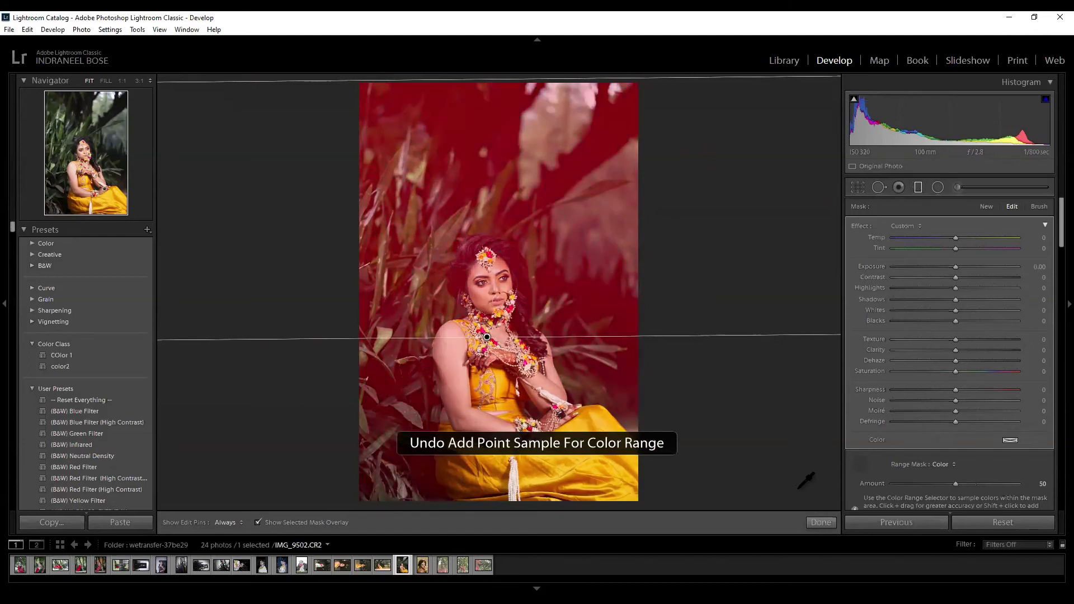
pyautogui.hotkey('ctrl', 'z')
pyautogui.hotkey('ctrl', 'z')
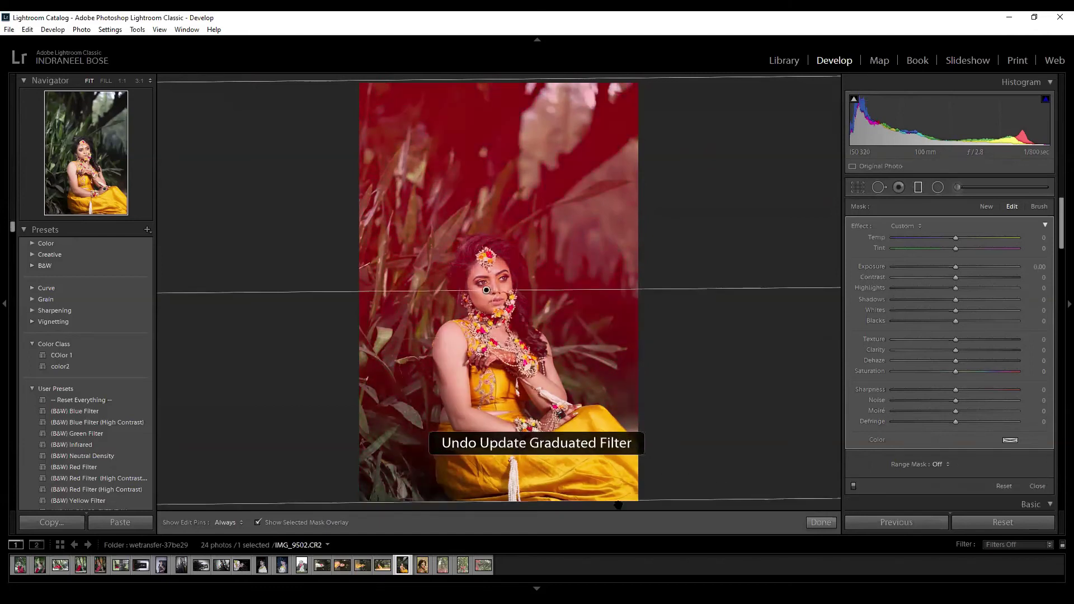
# Close the graduated filter and undo it together with the white balance change, back to the as-shot photo.
pyautogui.moveTo(613, 499); pyautogui.dragTo(613, 576)
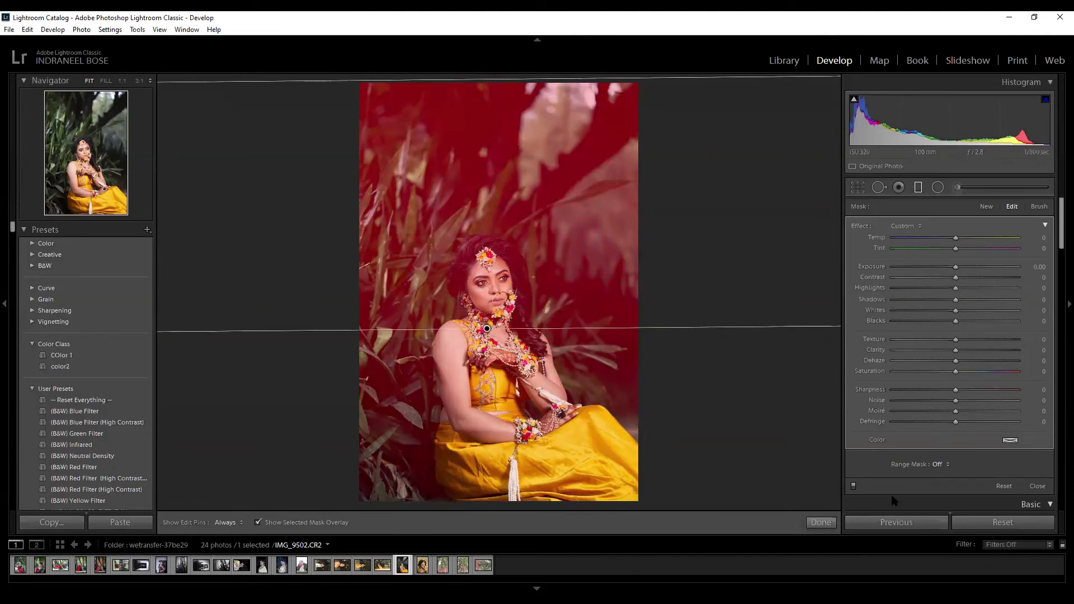
pyautogui.scroll(-5, 985, 497)
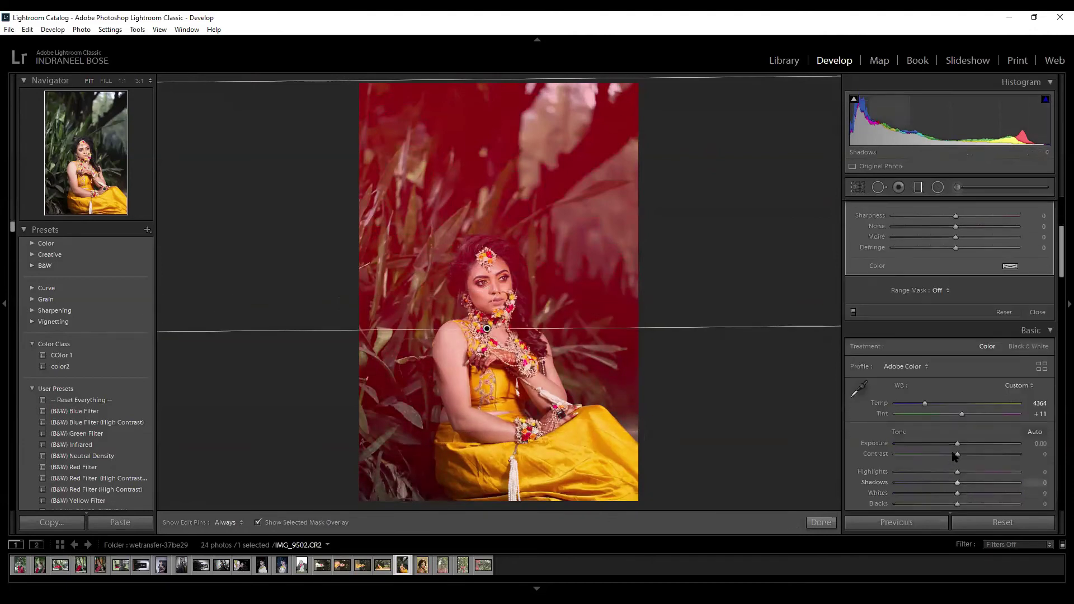
pyautogui.scroll(5, 951, 440)
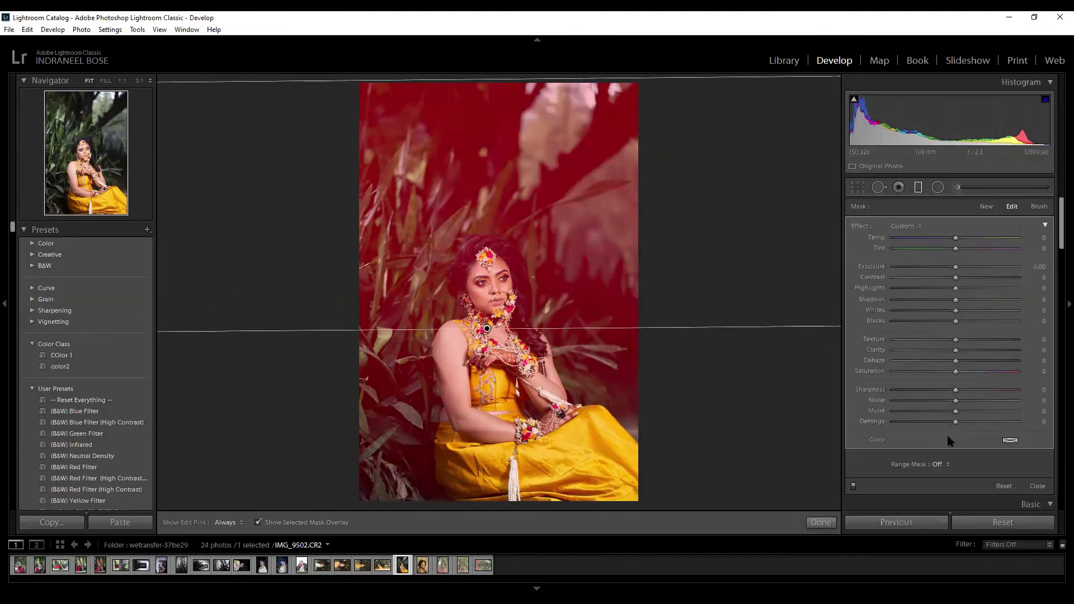
pyautogui.click(919, 190)
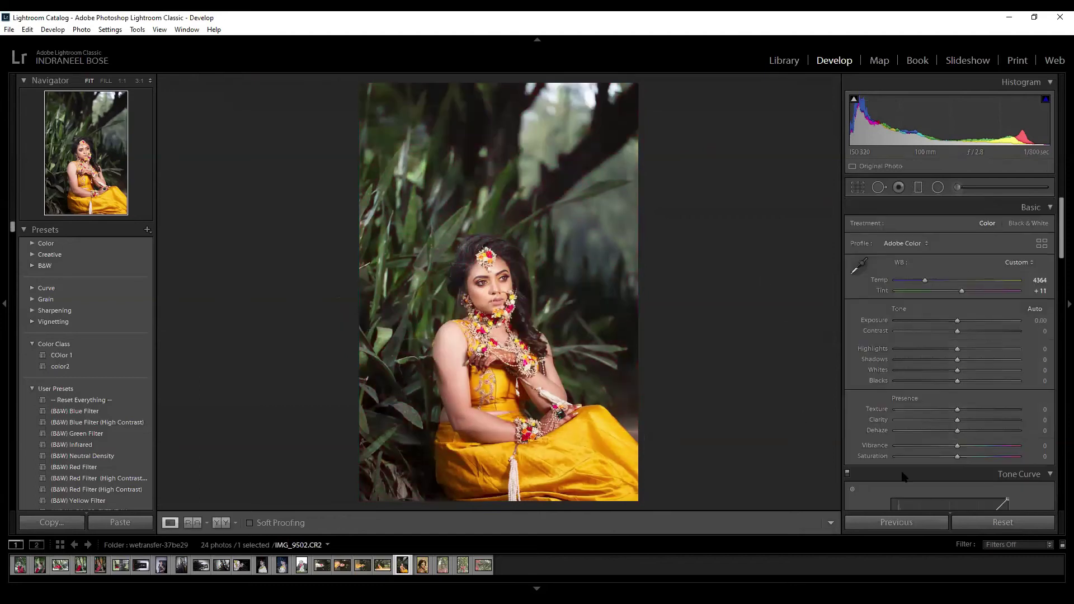
pyautogui.hotkey('ctrl', 'z')
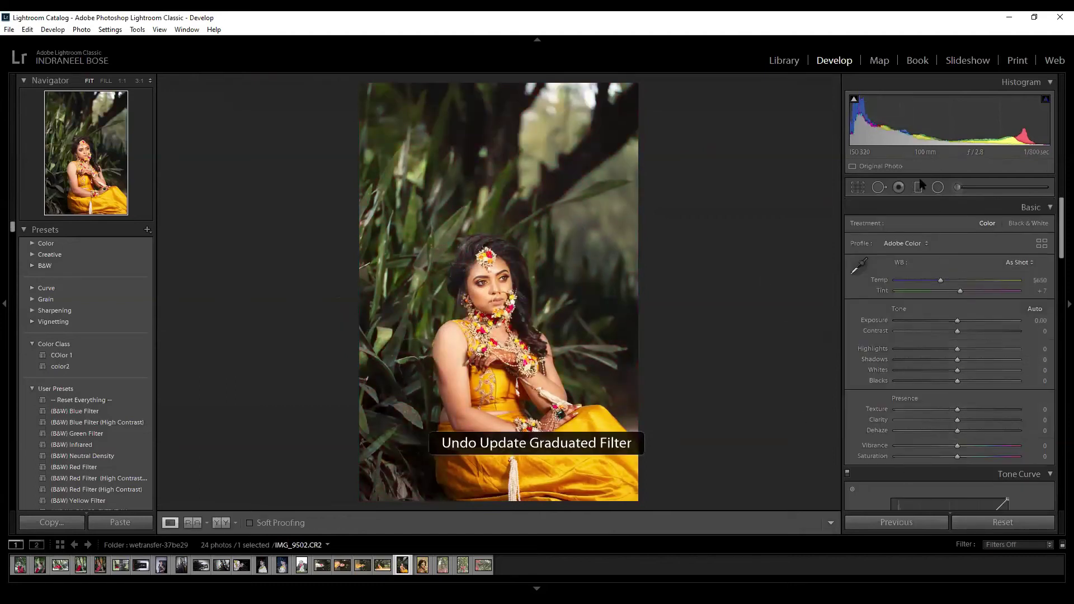
# Draw a new graduated filter from just above the photo's upper edge down to just below its lower edge.
pyautogui.click(918, 187)
pyautogui.moveTo(513, 87); pyautogui.dragTo(512, 513)
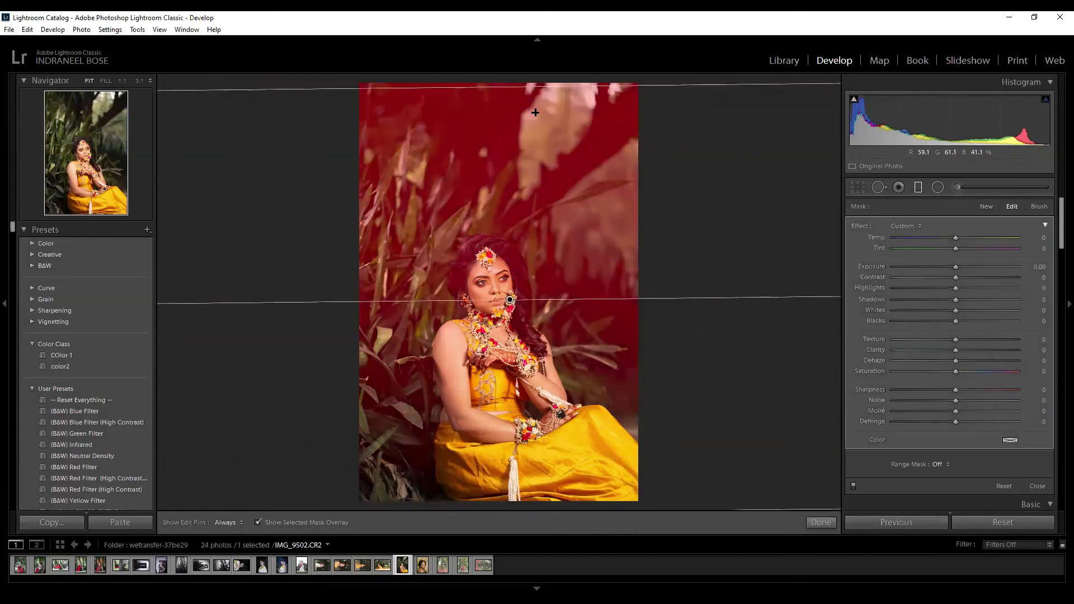
pyautogui.moveTo(537, 87); pyautogui.dragTo(537, 80)
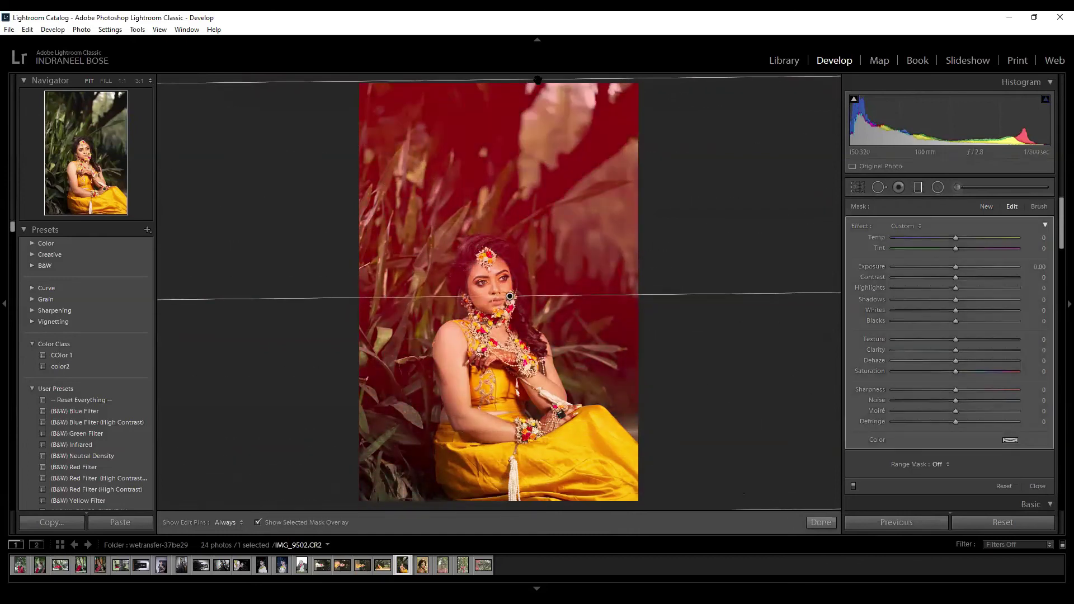
# Restrict the graduated filter with a color range mask sampled from the leaves behind the woman, with an amount of 27.
pyautogui.click(938, 464)
pyautogui.click(942, 492)
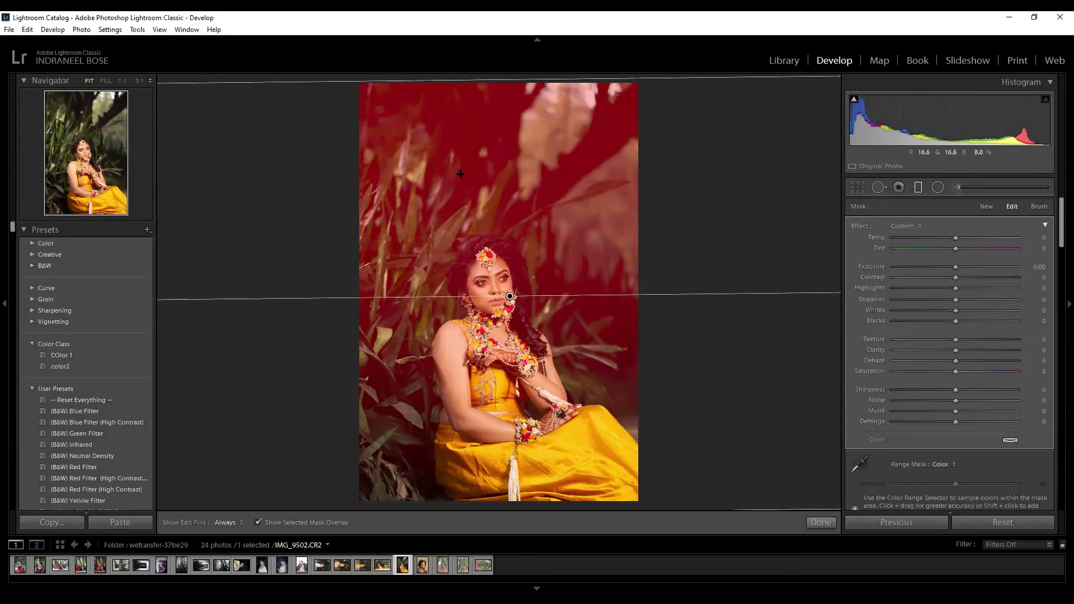
pyautogui.click(861, 464)
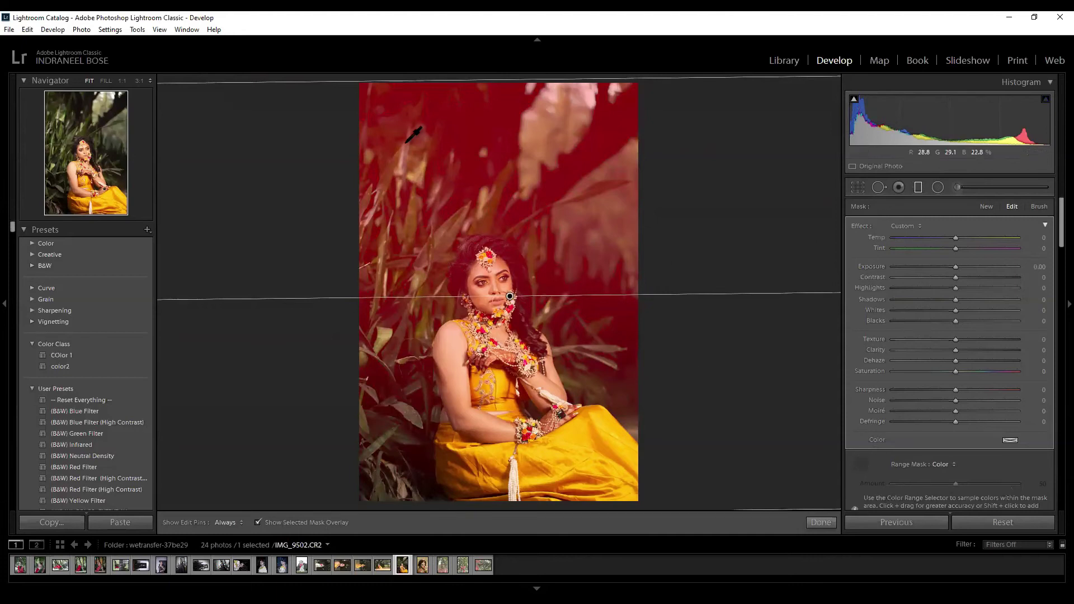
pyautogui.click(411, 215)
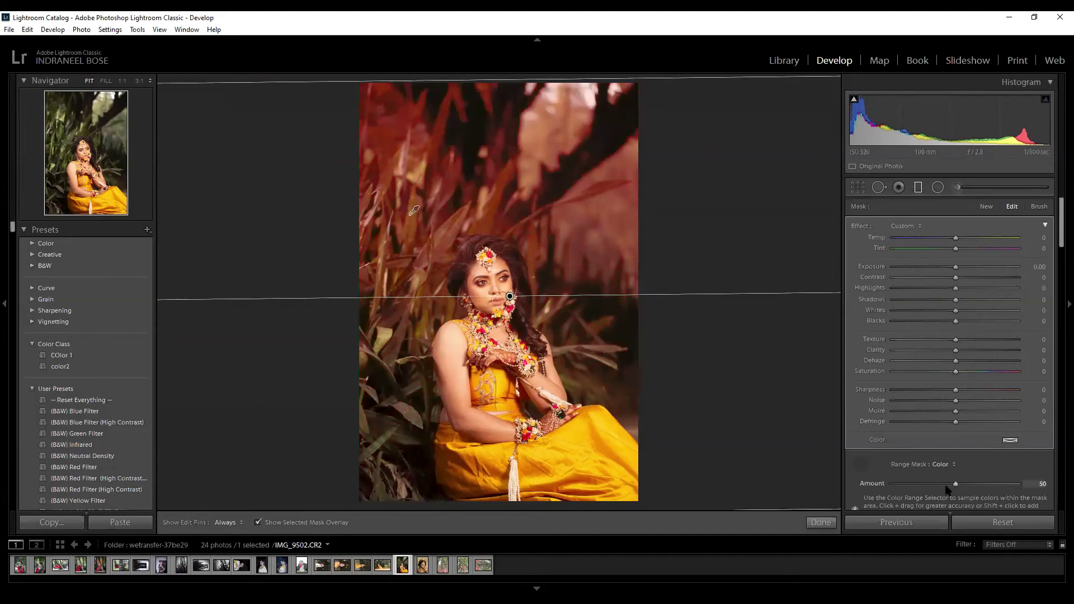
pyautogui.moveTo(955, 485); pyautogui.dragTo(927, 484)
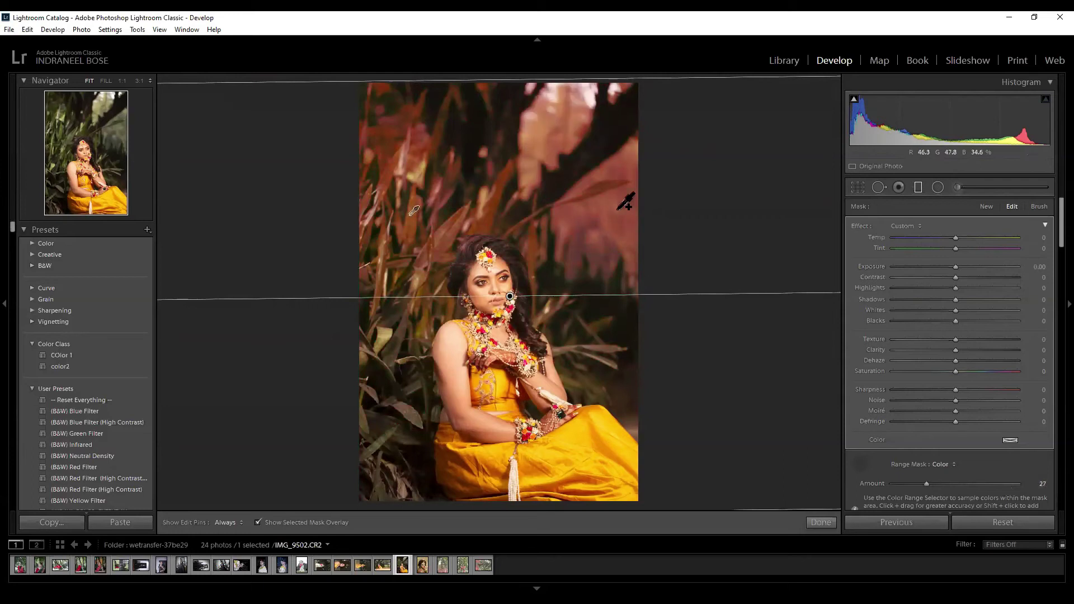
# Add colour samples from the blurred background, the lower leaves on both sides and the bright upper gap, and hide the mask overlay.
pyautogui.click(620, 207)
pyautogui.click(592, 343)
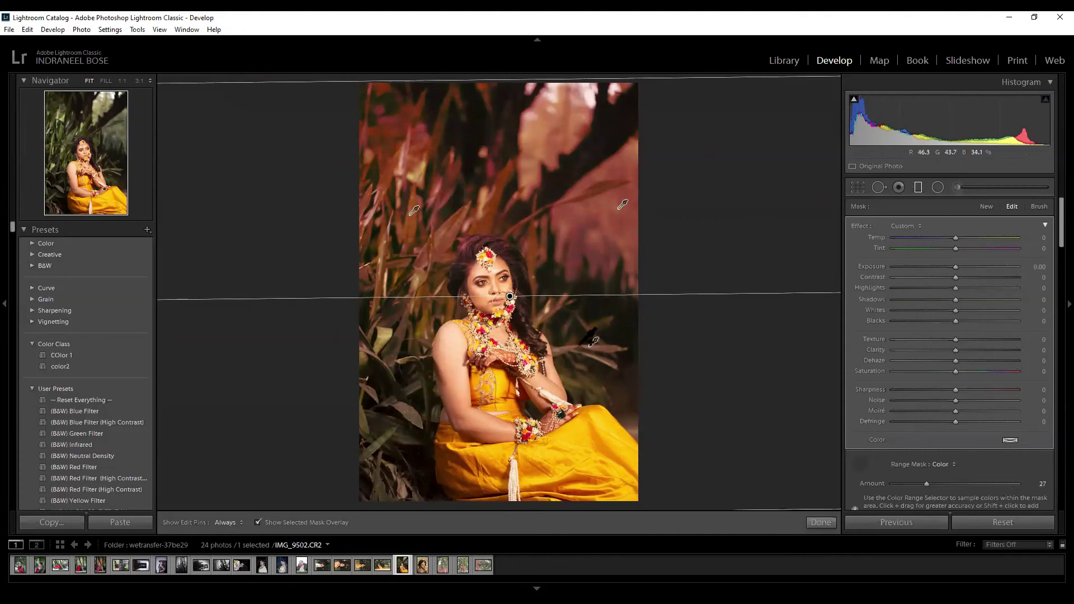
pyautogui.click(382, 336)
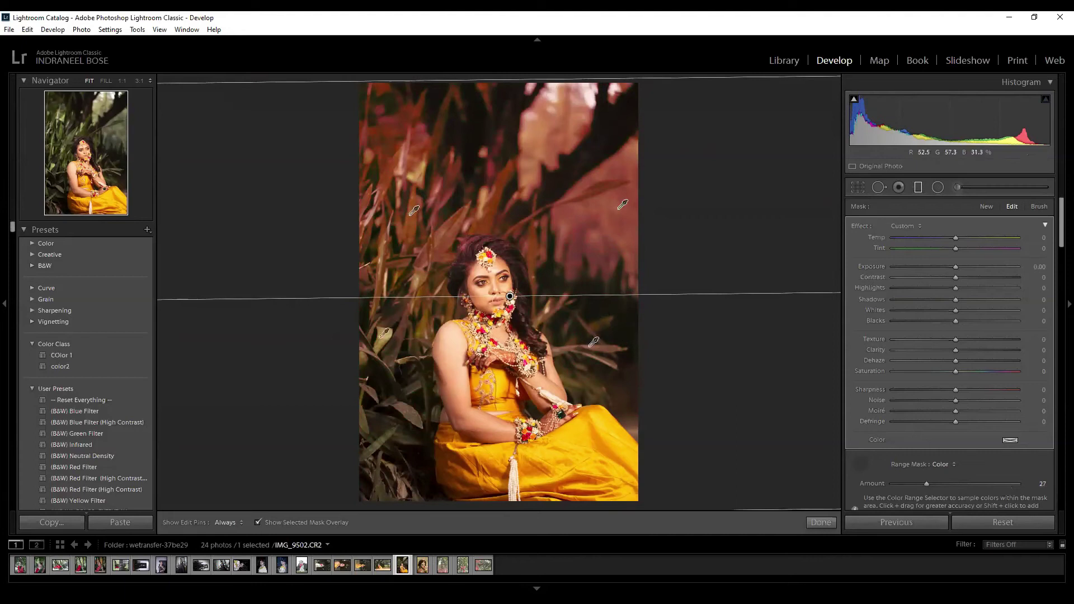
pyautogui.keyDown('shift'); pyautogui.click(569, 109); pyautogui.keyUp('shift')
pyautogui.press('o')
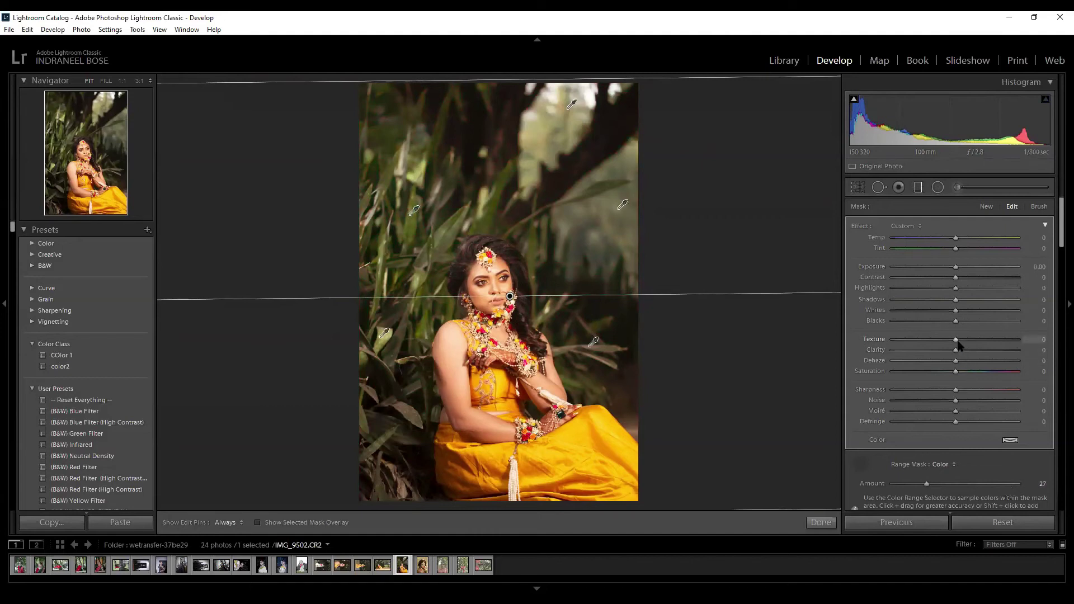
# Soften the masked background by setting the filter's Texture and Clarity to −100, checking the result in a closer view.
pyautogui.press('z')
pyautogui.moveTo(956, 339); pyautogui.dragTo(976, 353)
pyautogui.moveTo(894, 361); pyautogui.dragTo(736, 363)
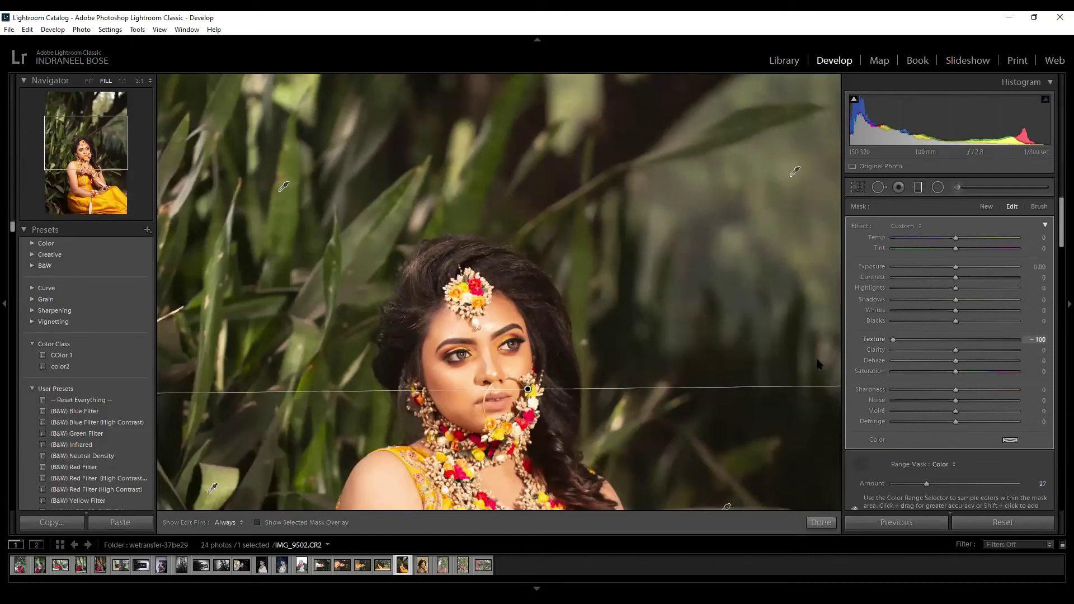
pyautogui.moveTo(955, 351); pyautogui.dragTo(891, 361)
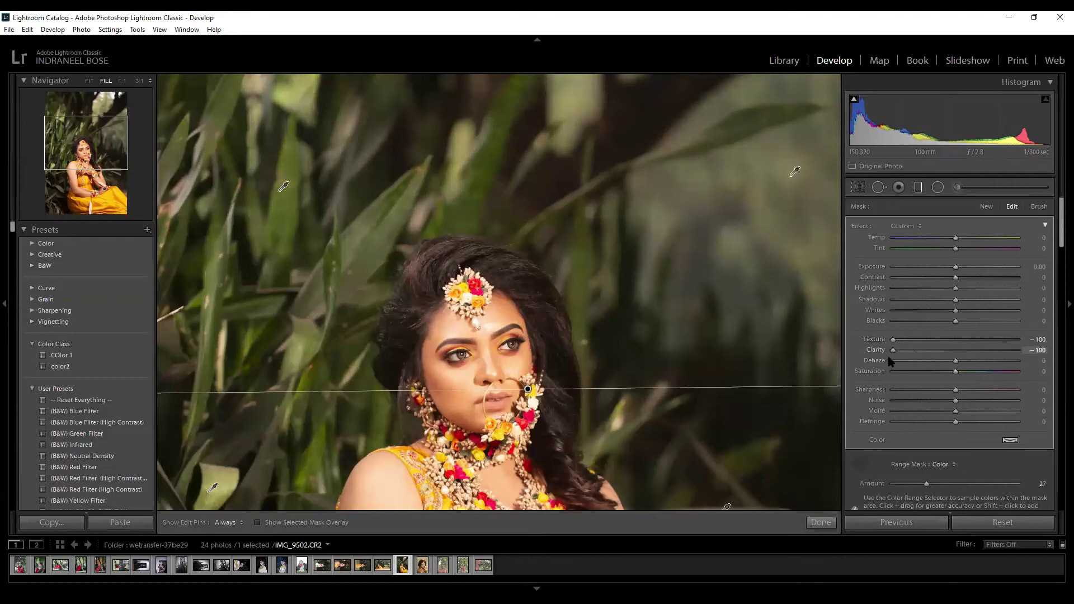
pyautogui.press('z')
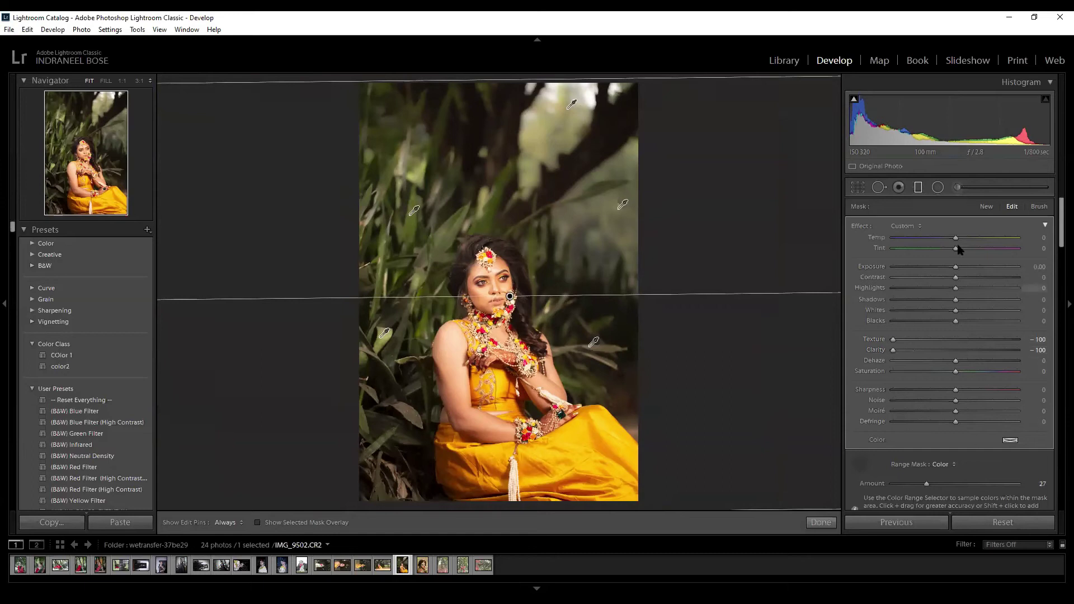
# Set the filter's Temp to −100, Exposure to −0.59 and Blacks to 27, intensify the background colours, and finish the filter.
pyautogui.moveTo(956, 241); pyautogui.dragTo(871, 259)
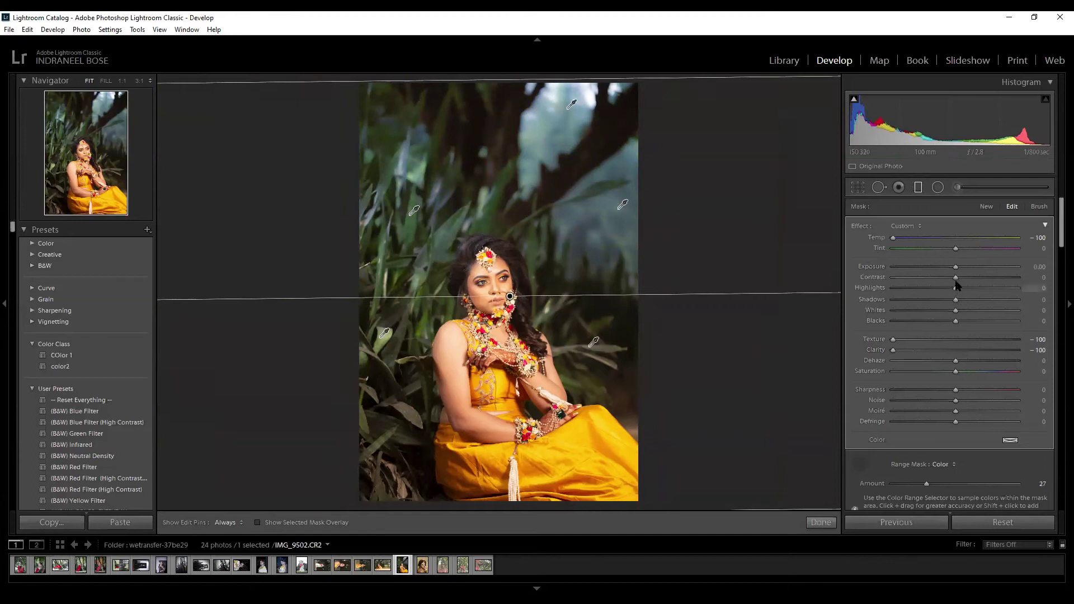
pyautogui.moveTo(956, 267)
pyautogui.mouseDown()
pyautogui.moveTo(997, 273)
pyautogui.moveTo(932, 283)
pyautogui.moveTo(947, 286)
pyautogui.mouseUp()
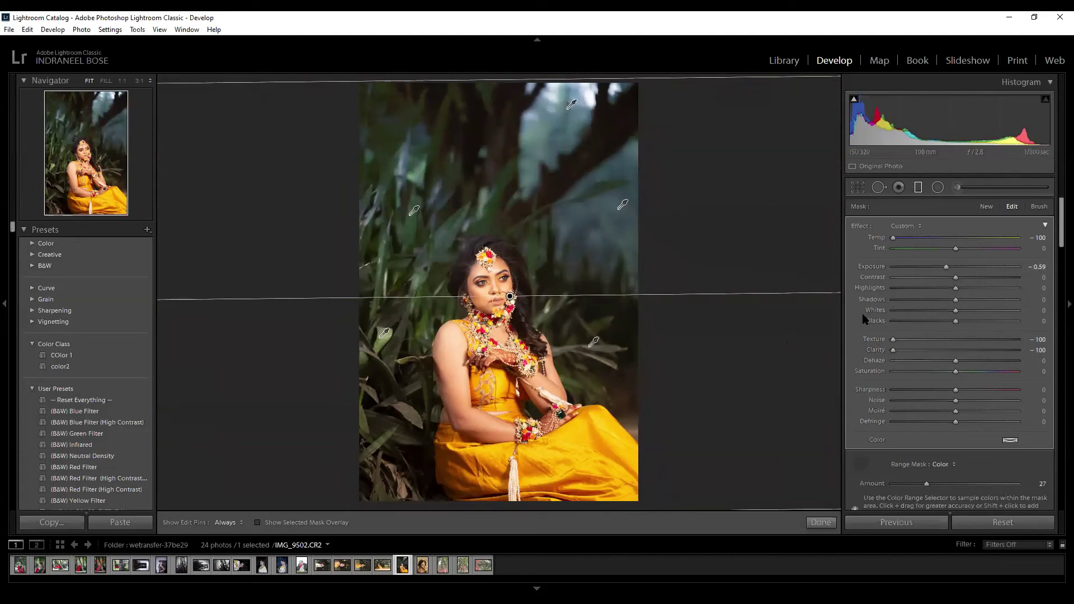
pyautogui.moveTo(955, 321); pyautogui.dragTo(973, 326)
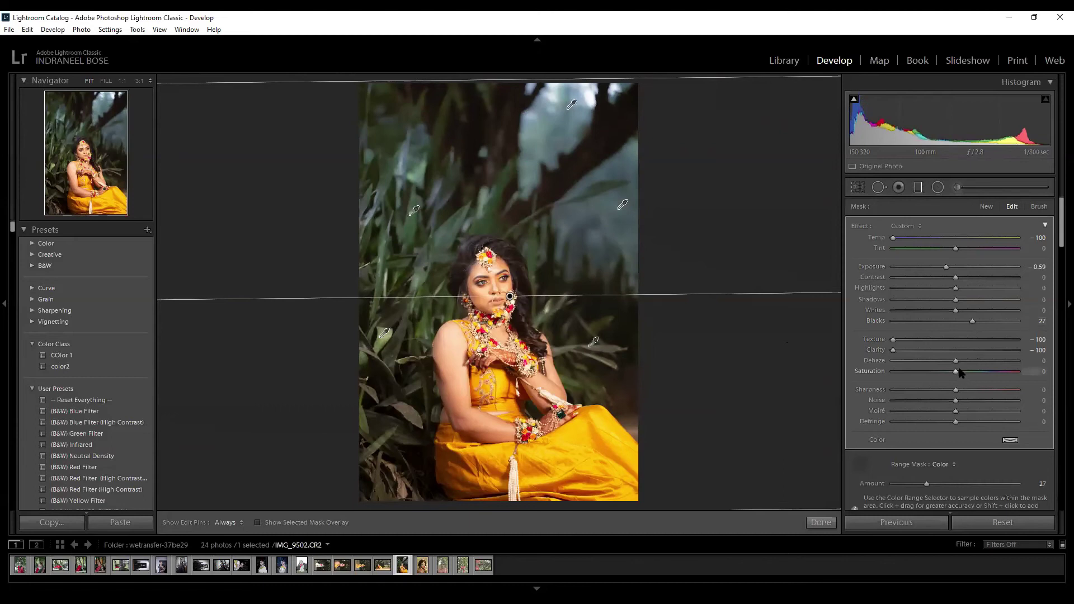
pyautogui.moveTo(959, 361); pyautogui.dragTo(993, 371)
pyautogui.click(821, 522)
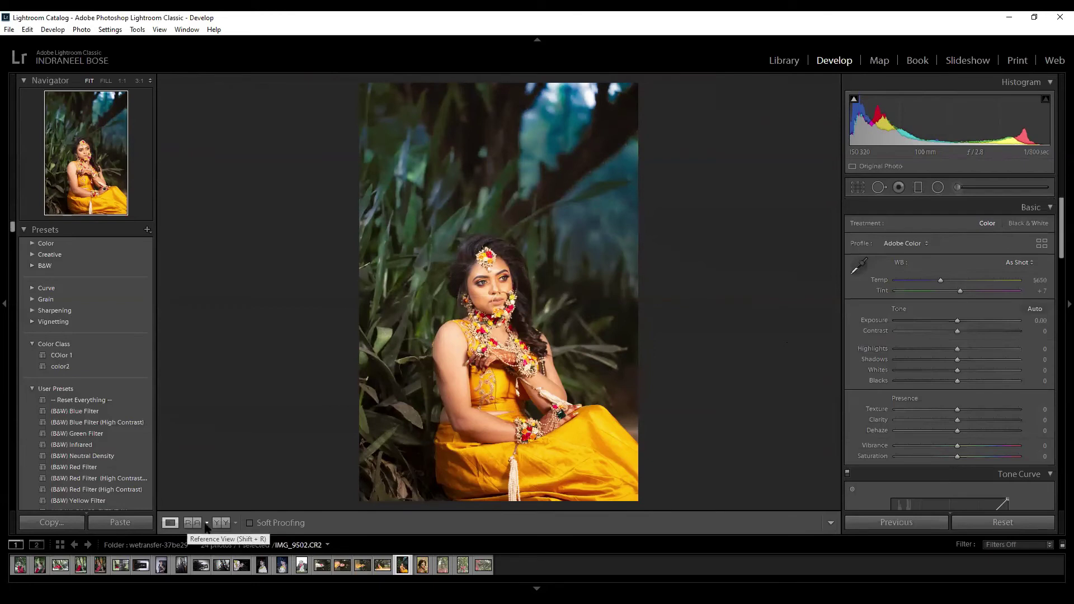
# Compare before and after side by side, and set the white balance to Auto with the temperature adjusted to 4909.
pyautogui.click(223, 523)
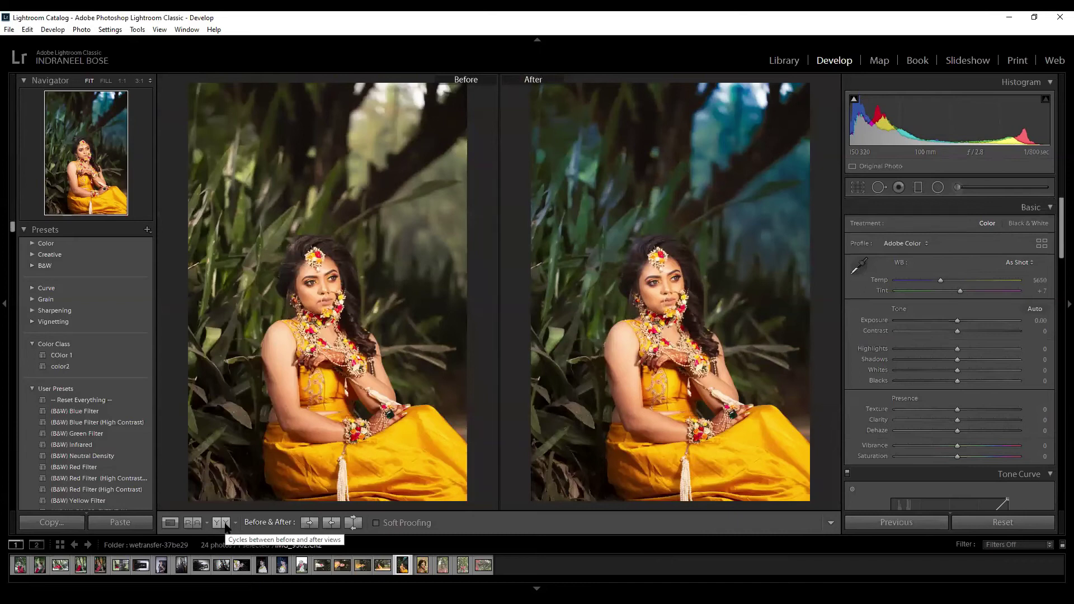
pyautogui.click(1020, 263)
pyautogui.click(988, 288)
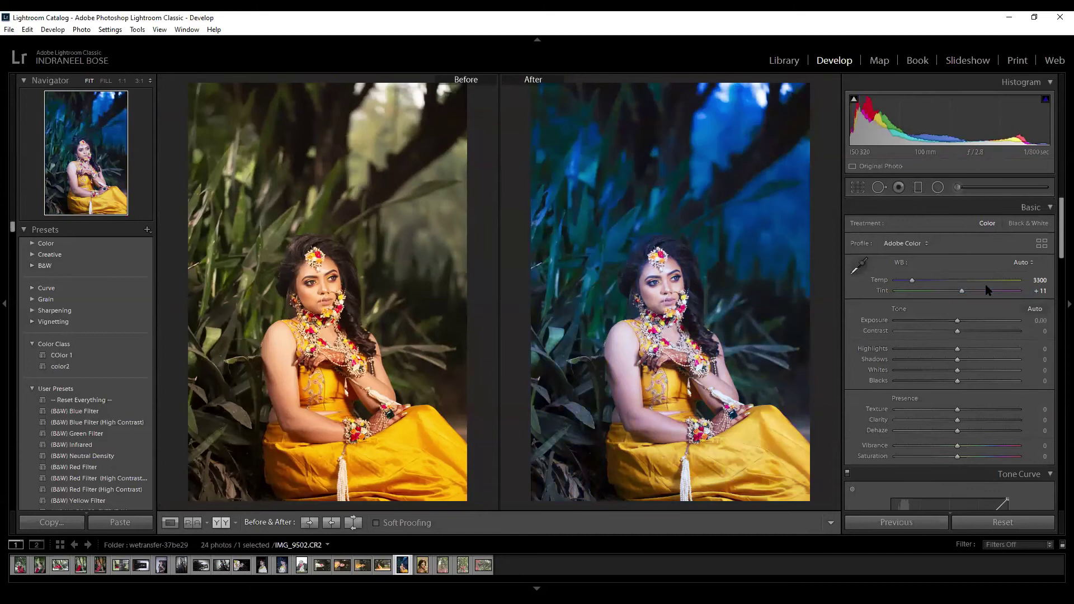
pyautogui.moveTo(916, 282); pyautogui.dragTo(934, 283)
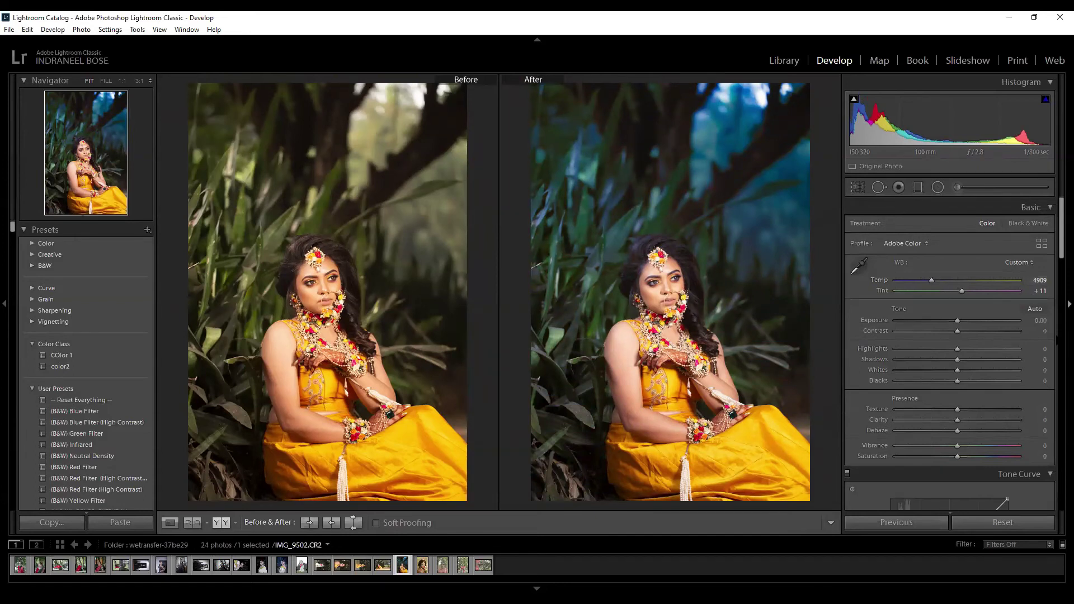
# Apply automatic tone adjustments to the photo and lower its temperature slightly.
pyautogui.click(1035, 309)
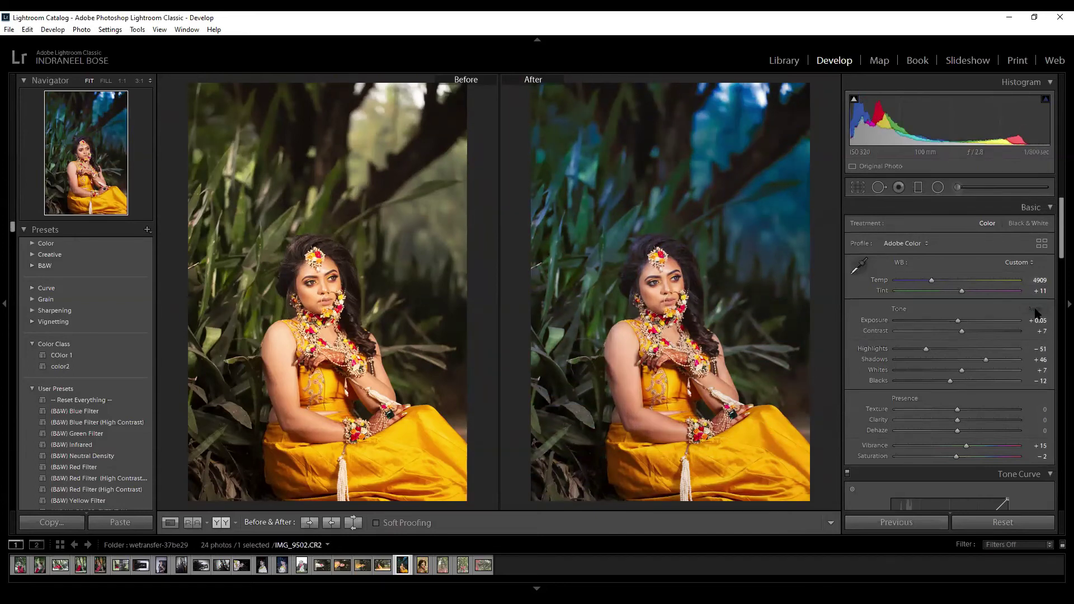
pyautogui.moveTo(931, 280)
pyautogui.mouseDown()
pyautogui.moveTo(916, 281)
pyautogui.moveTo(929, 283)
pyautogui.mouseUp()
# Return the photo to its unedited settings with As Shot white balance and no graduated filter.
pyautogui.click(890, 523)
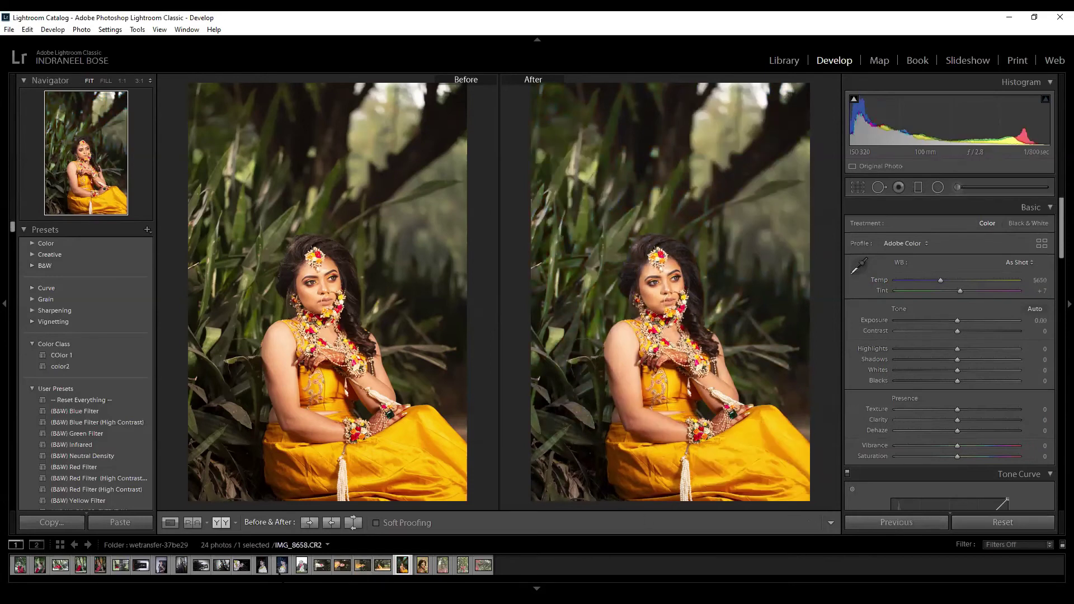
# Open photo IMG_4371.CR2 of the woman in the black dress and show it alone instead of as a before/after pair.
pyautogui.click(262, 565)
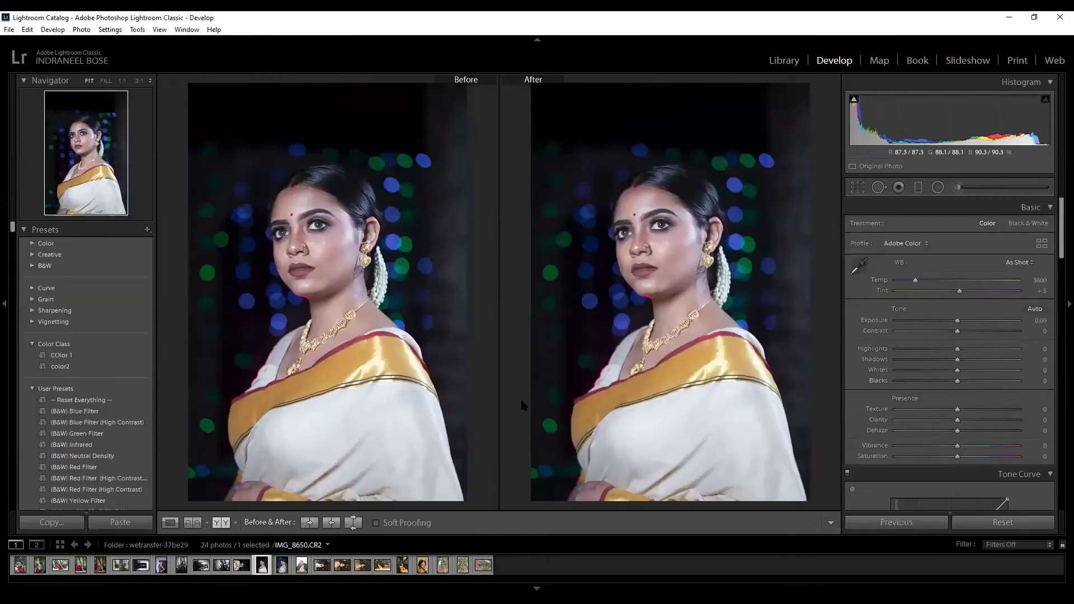
pyautogui.click(242, 565)
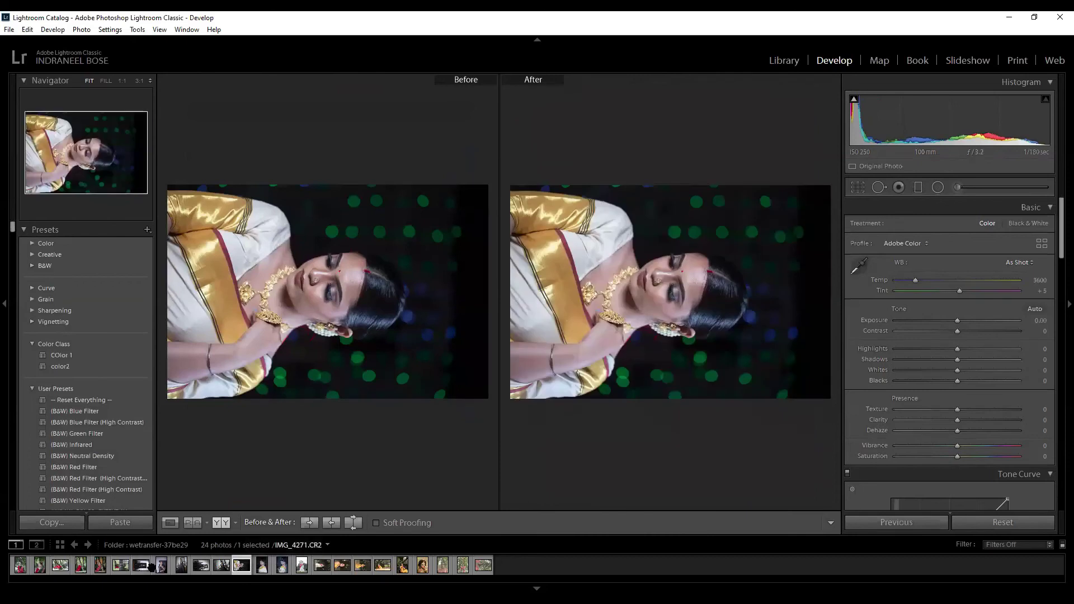
pyautogui.click(226, 567)
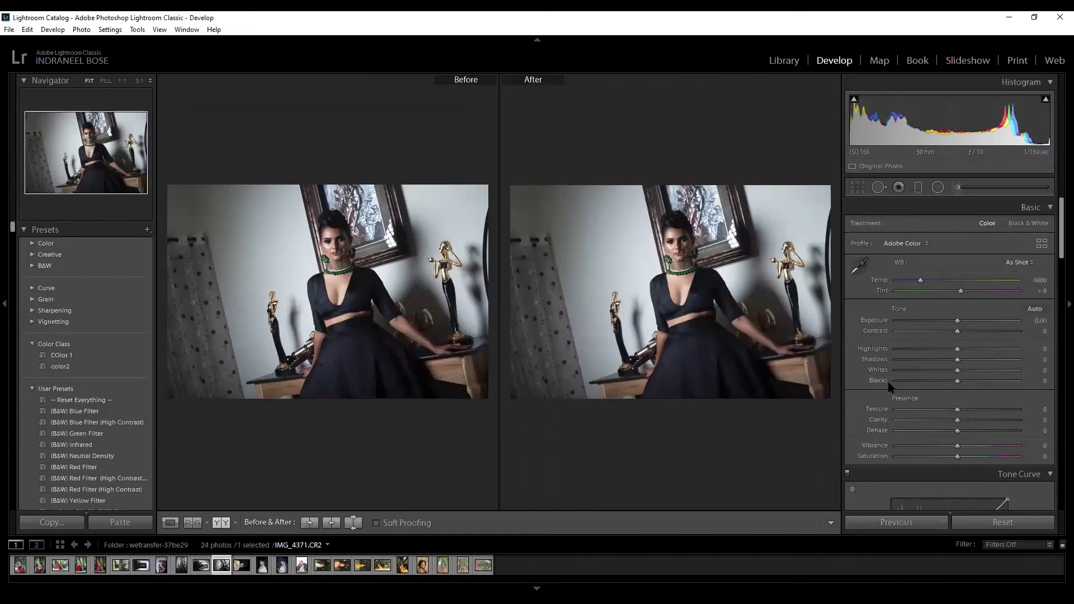
pyautogui.click(170, 522)
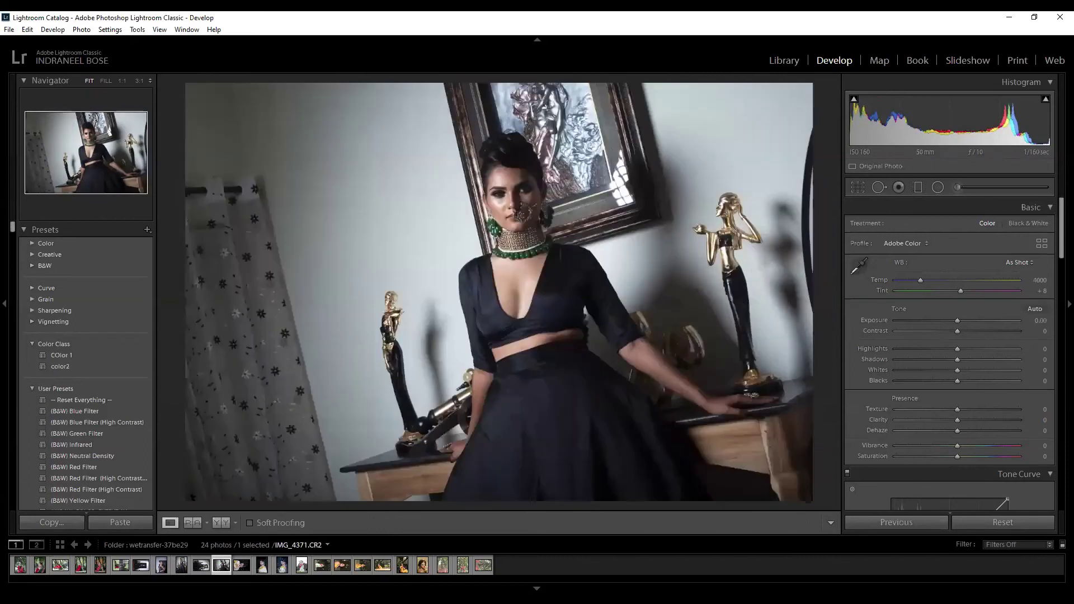
# Apply automatic tone adjustments to the photo, then set Highlights to −82 and Whites to −33.
pyautogui.click(1034, 309)
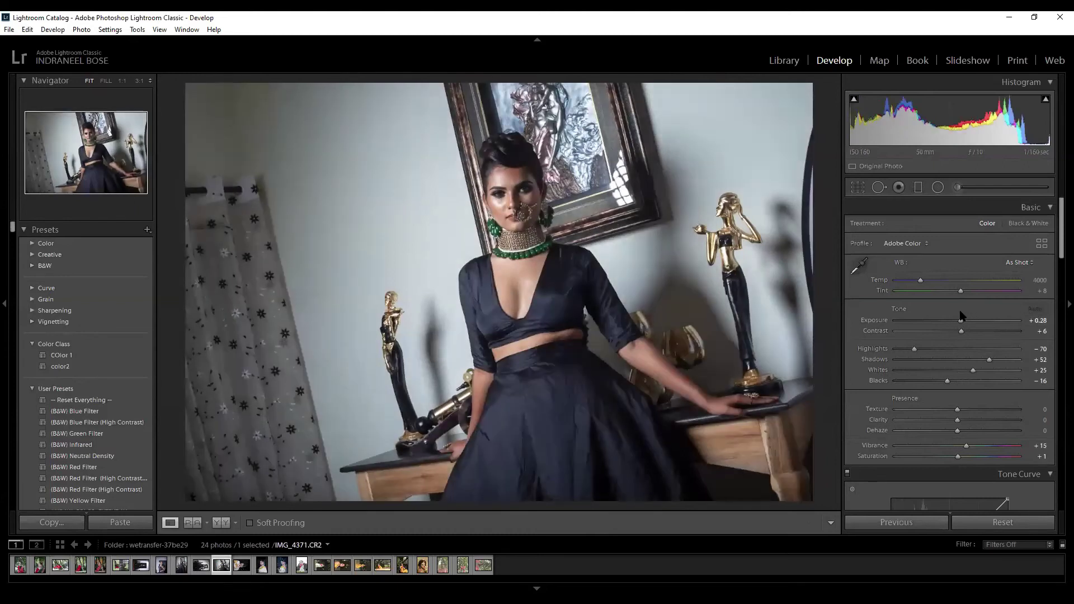
pyautogui.moveTo(912, 350); pyautogui.dragTo(906, 352)
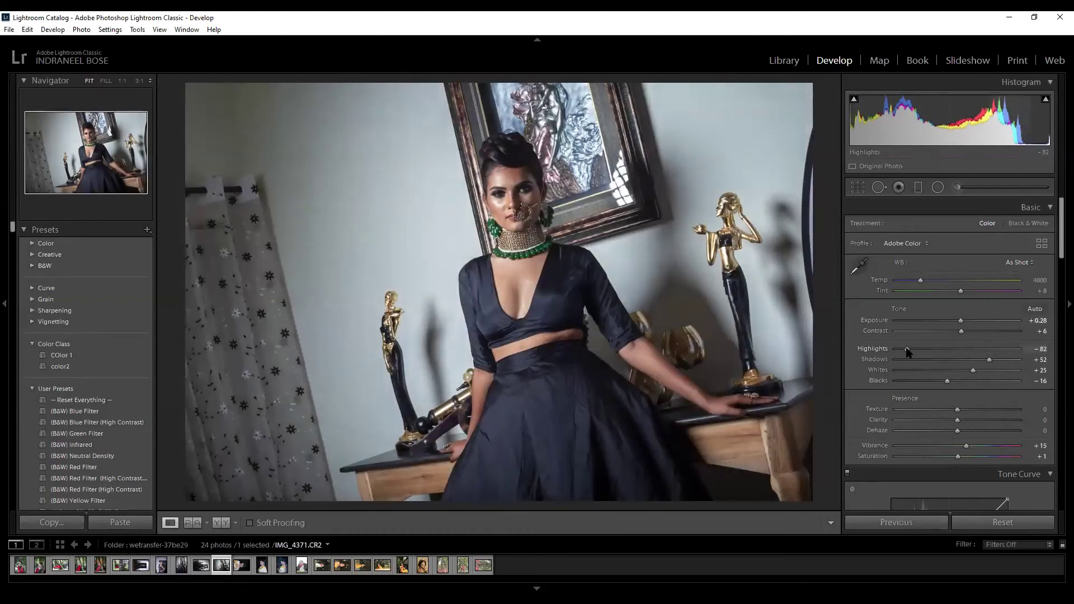
pyautogui.moveTo(973, 371); pyautogui.dragTo(938, 372)
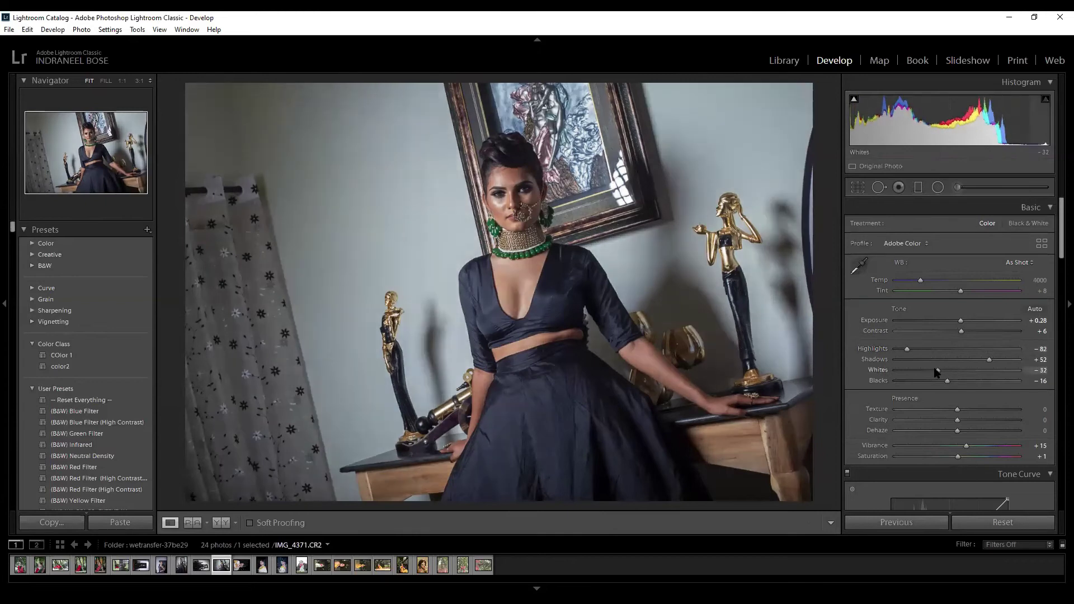
# Draw a diagonal graduated filter over the curtain and wall on the photo's left side and adjust its position.
pyautogui.click(918, 187)
pyautogui.moveTo(257, 116); pyautogui.dragTo(491, 262)
pyautogui.moveTo(371, 188); pyautogui.dragTo(330, 163)
pyautogui.moveTo(518, 185); pyautogui.dragTo(508, 178)
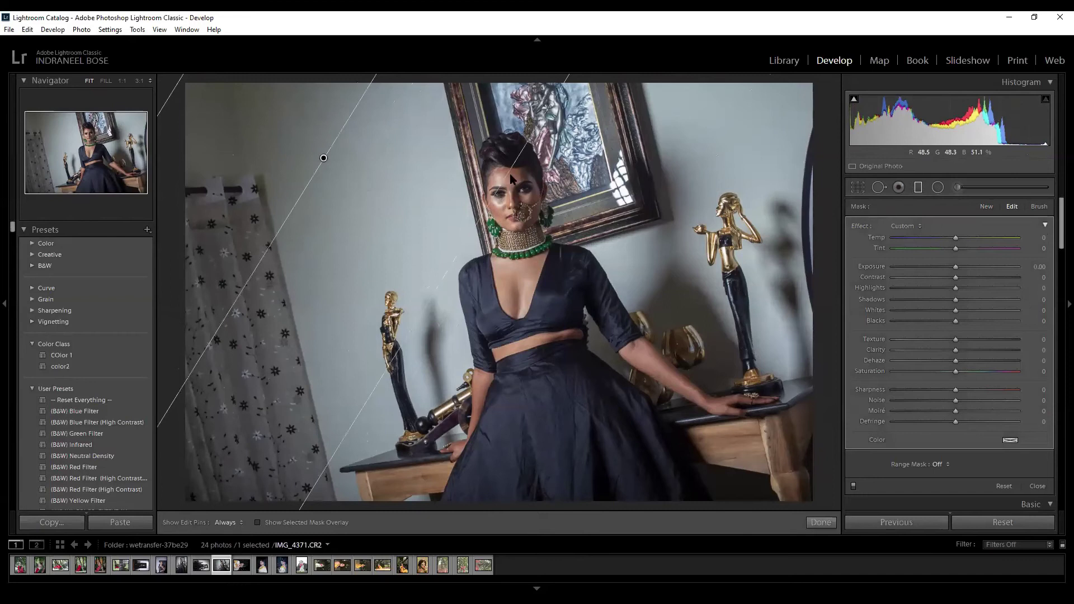
# Set the filter's range mask to Color, show the mask overlay and widen the gradient across the woman toward the right-hand statue.
pyautogui.click(938, 466)
pyautogui.click(942, 491)
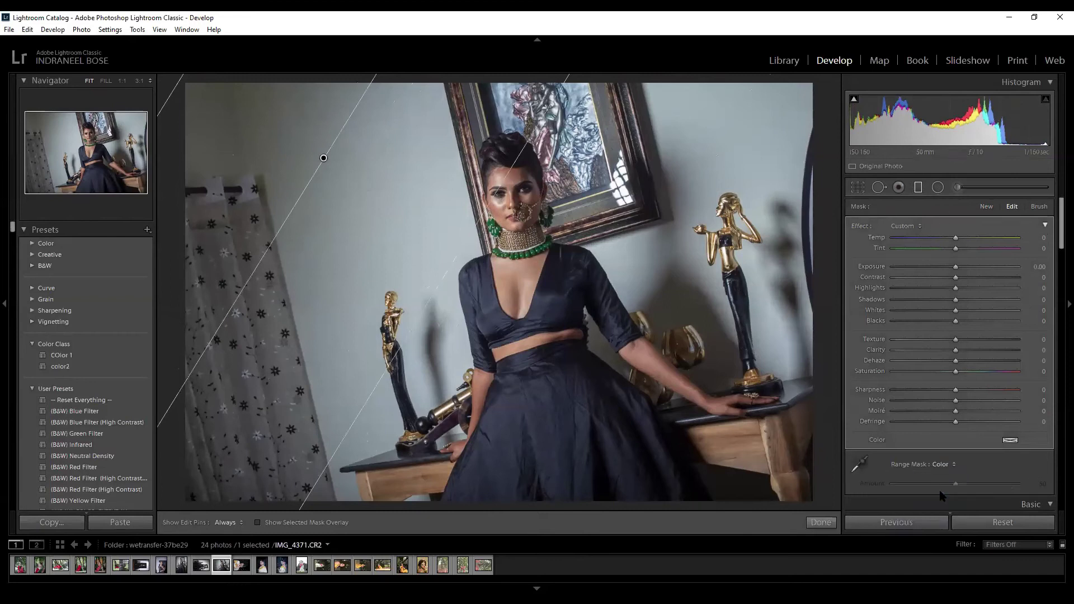
pyautogui.press('o')
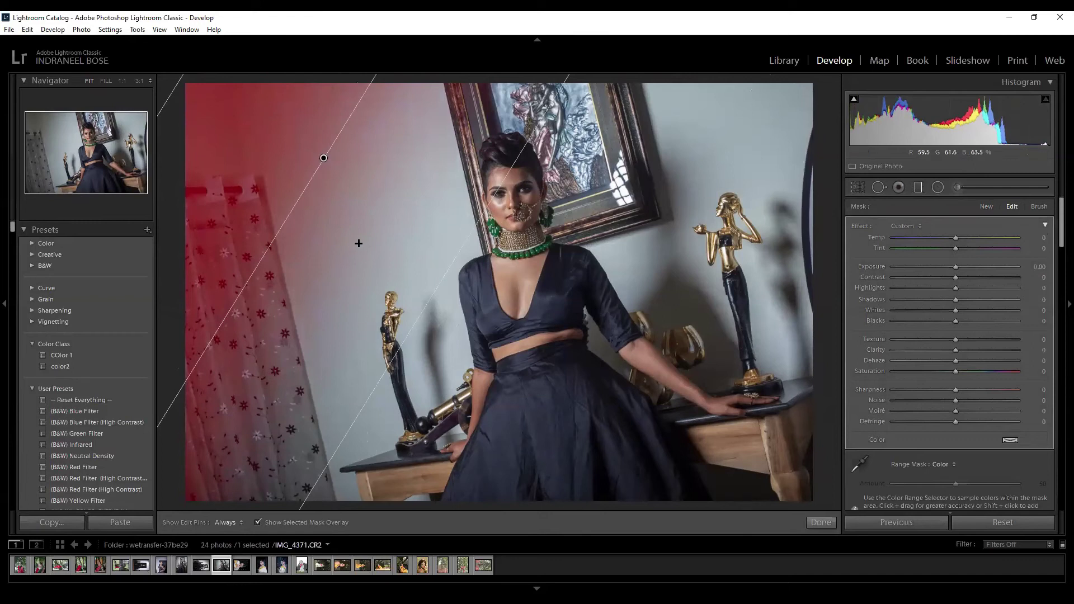
pyautogui.moveTo(438, 291); pyautogui.dragTo(611, 382)
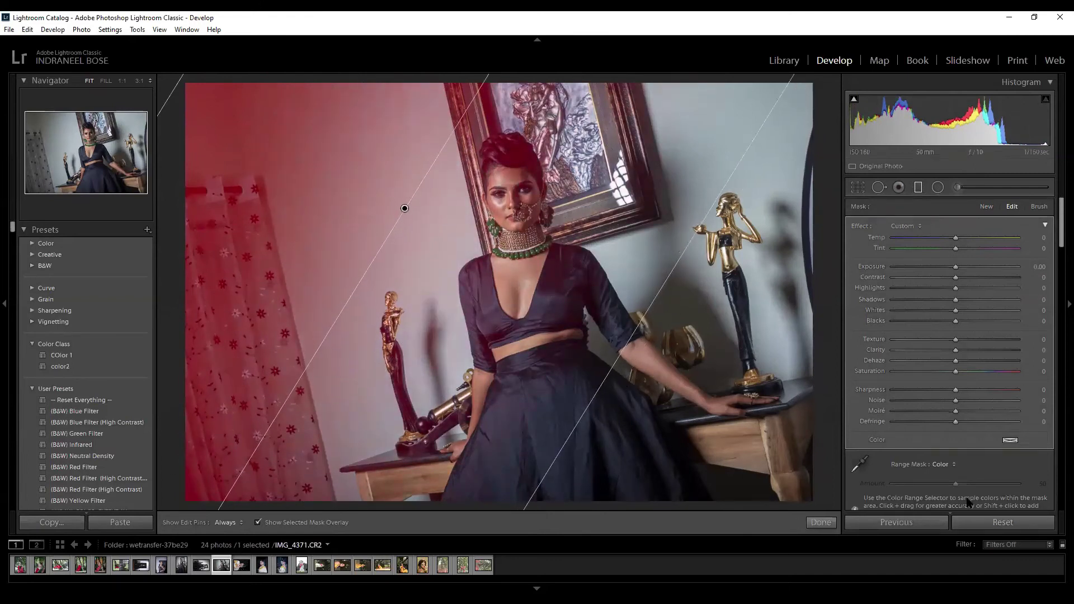
# Sample several wall and curtain colours on the photo's left side for the filter's color range mask.
pyautogui.click(860, 464)
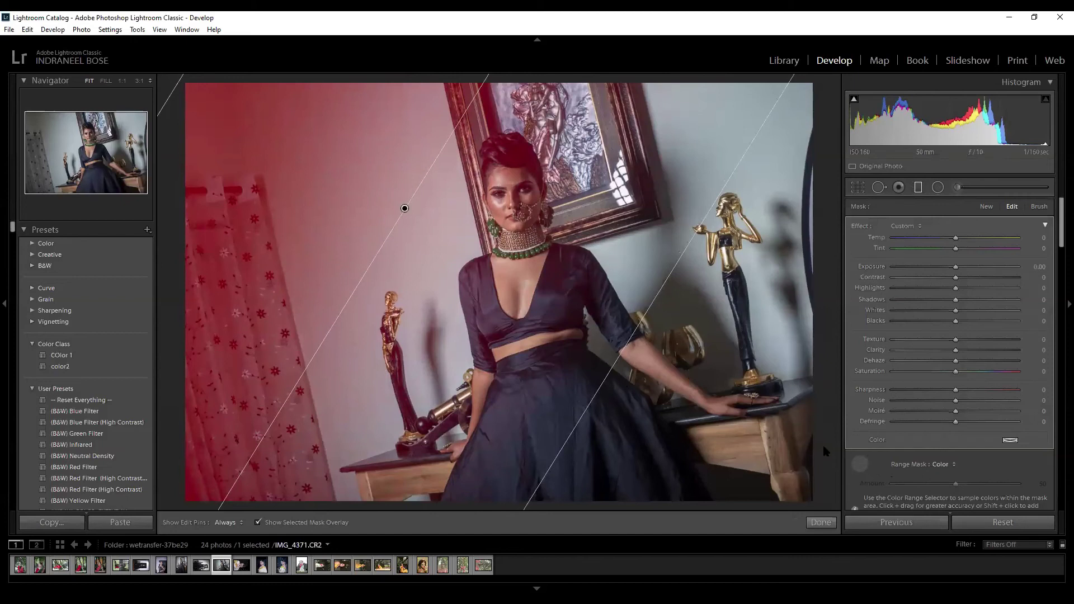
pyautogui.click(301, 188)
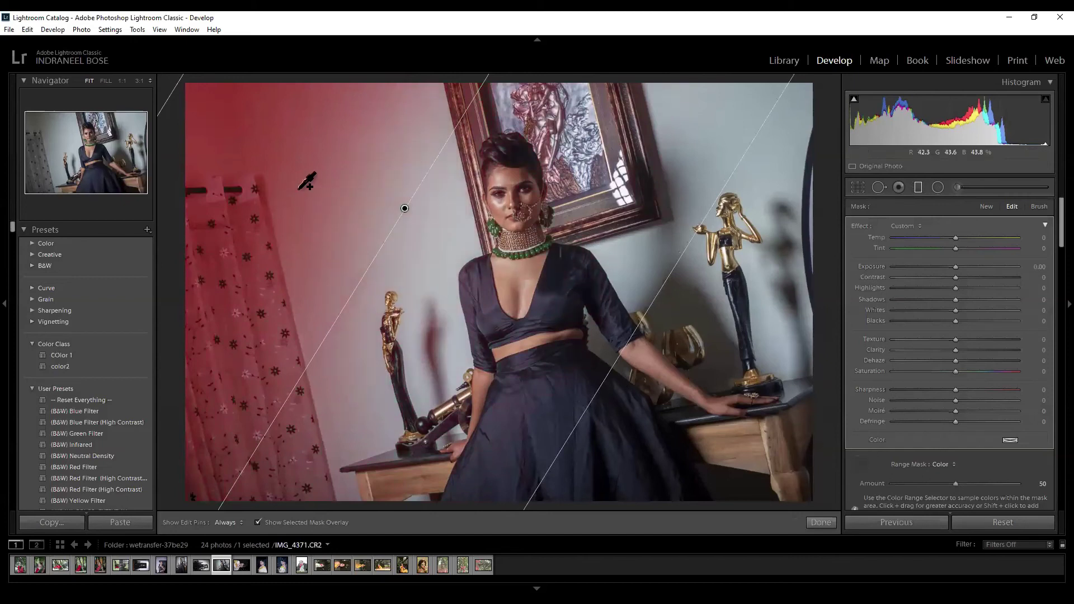
pyautogui.keyDown('shift'); pyautogui.click(433, 303); pyautogui.keyUp('shift')
pyautogui.keyDown('shift'); pyautogui.click(377, 397); pyautogui.keyUp('shift')
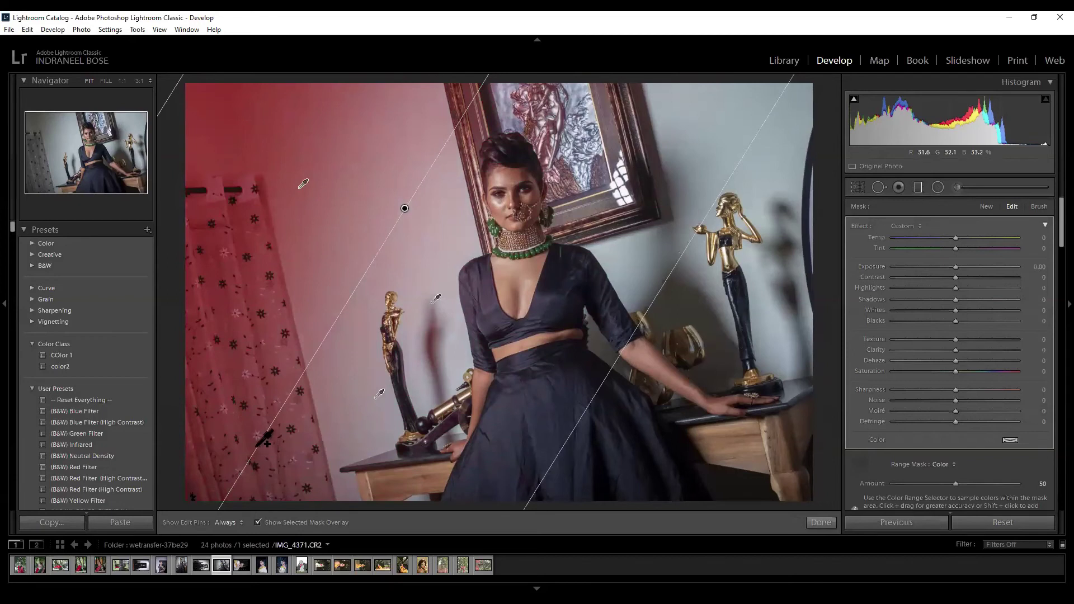
pyautogui.keyDown('shift'); pyautogui.click(249, 419); pyautogui.keyUp('shift')
pyautogui.keyDown('shift'); pyautogui.click(285, 461); pyautogui.keyUp('shift')
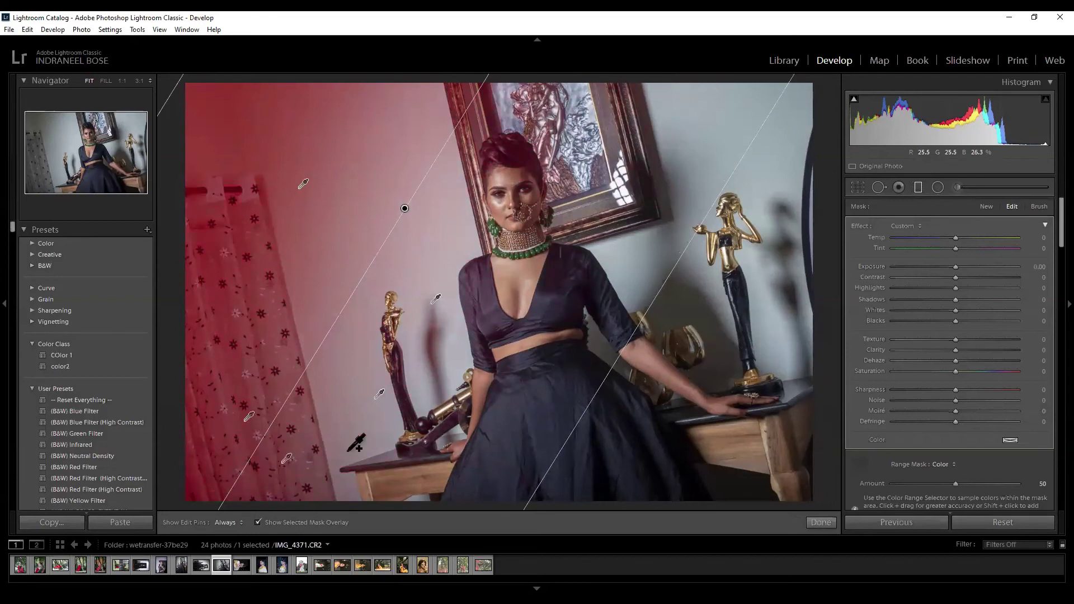
pyautogui.keyDown('shift'); pyautogui.click(440, 368); pyautogui.keyUp('shift')
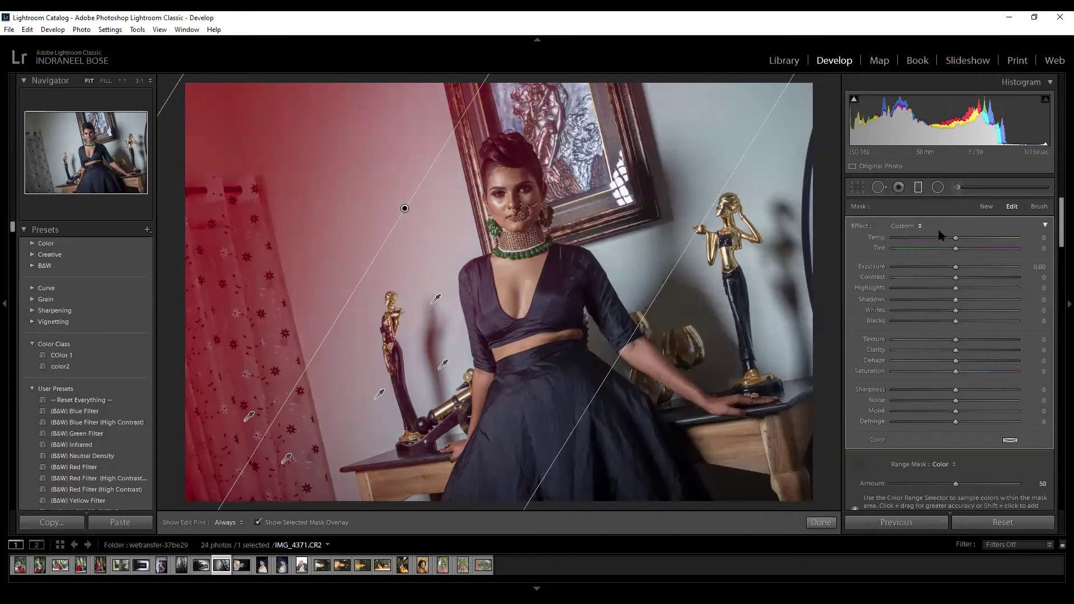
# Hide the mask overlay, set the filter's Temp to 94 and its range mask Amount to 100.
pyautogui.press('o')
pyautogui.moveTo(956, 240); pyautogui.dragTo(1014, 243)
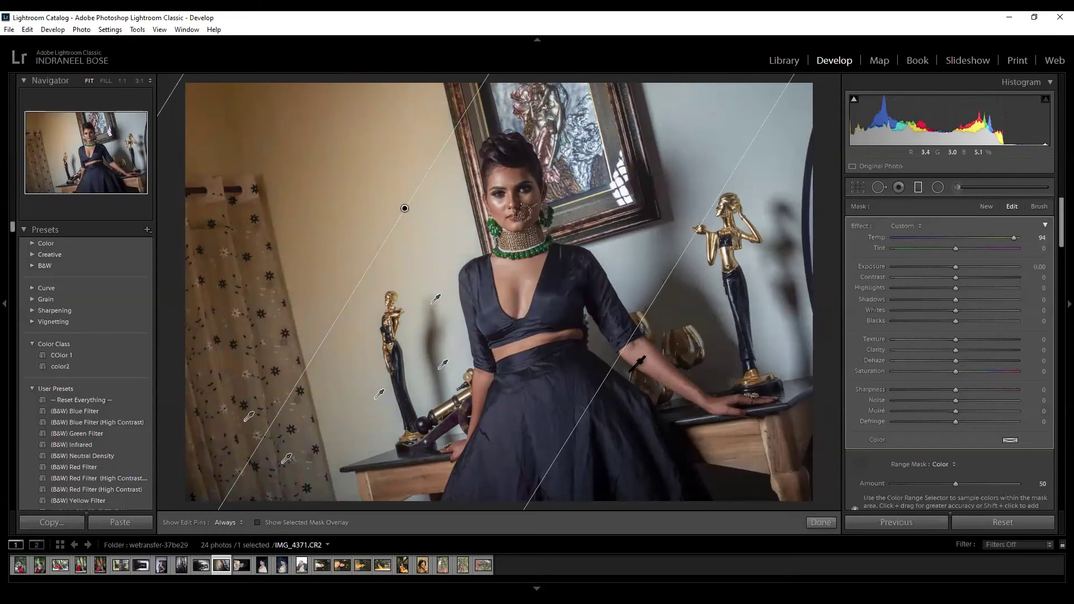
pyautogui.scroll(-3, 873, 503)
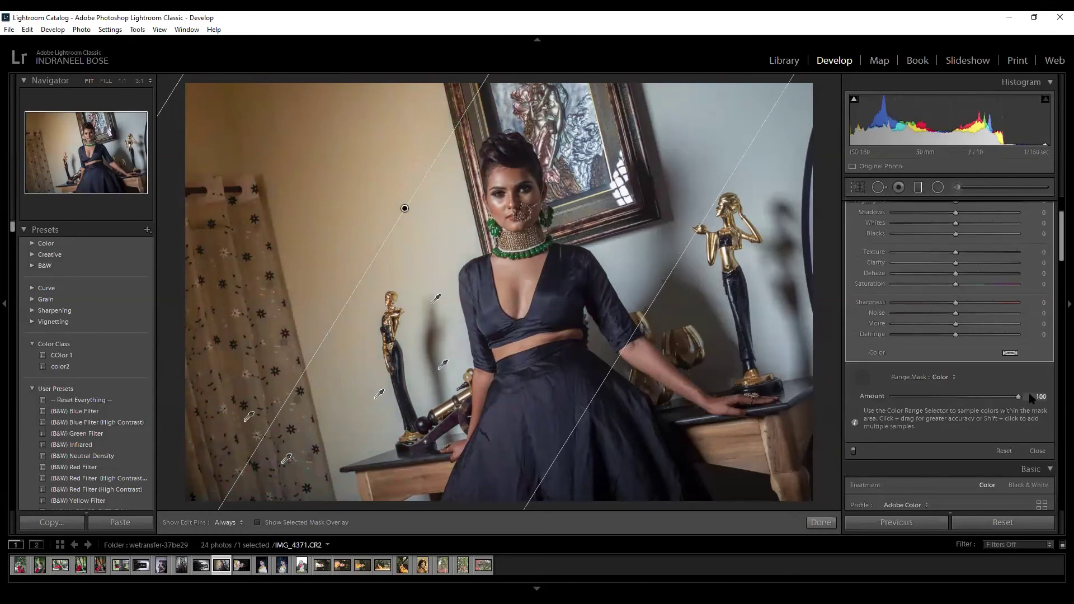
pyautogui.moveTo(1018, 396)
pyautogui.mouseDown()
pyautogui.moveTo(892, 396)
pyautogui.moveTo(1019, 396)
pyautogui.mouseUp()
# Shift the left filter slightly toward the woman and draw a second, steep graduated filter inward from the photo's right edge.
pyautogui.click(859, 376)
pyautogui.moveTo(404, 208); pyautogui.dragTo(443, 233)
pyautogui.moveTo(746, 346); pyautogui.dragTo(714, 336)
pyautogui.moveTo(810, 358); pyautogui.dragTo(486, 424)
pyautogui.moveTo(433, 427); pyautogui.dragTo(437, 426)
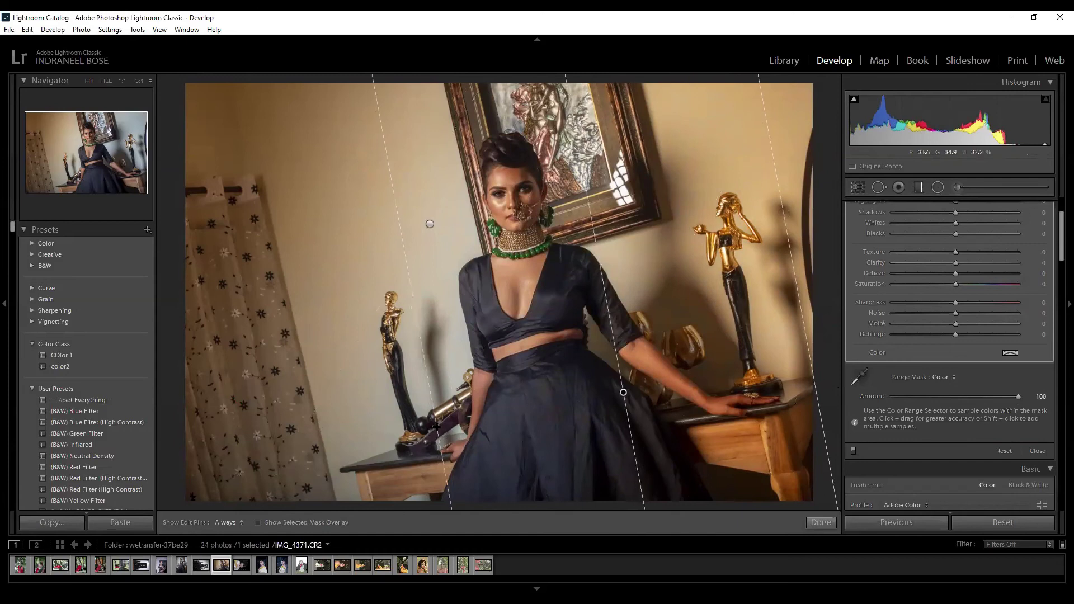
# Turn off the new filter's range mask, reset all its effect values to zero and widen its gradient slightly.
pyautogui.click(940, 377)
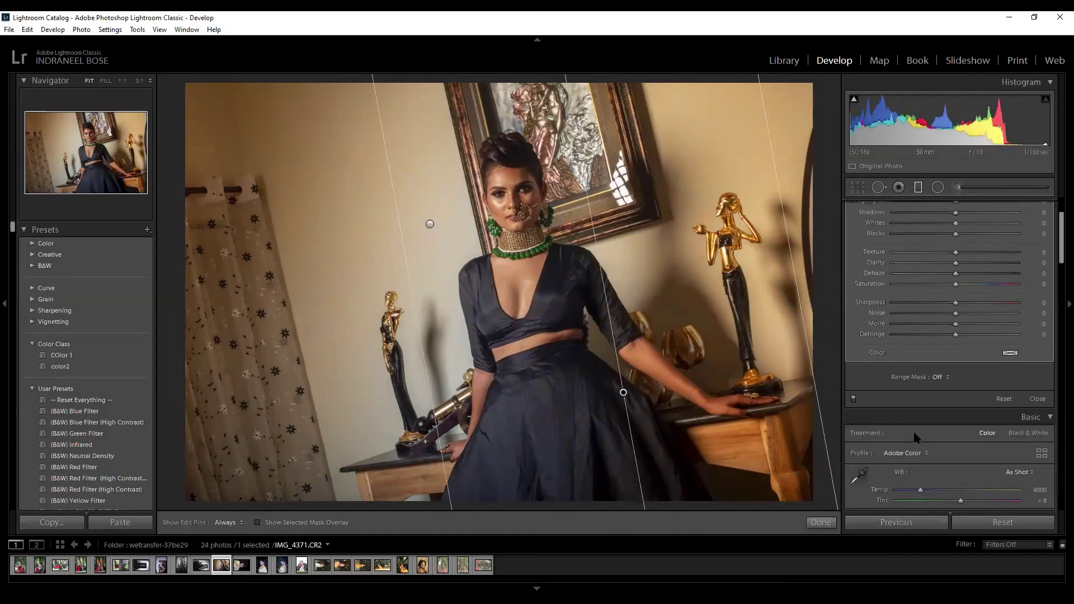
pyautogui.scroll(3, 922, 219)
pyautogui.doubleClick(861, 227)
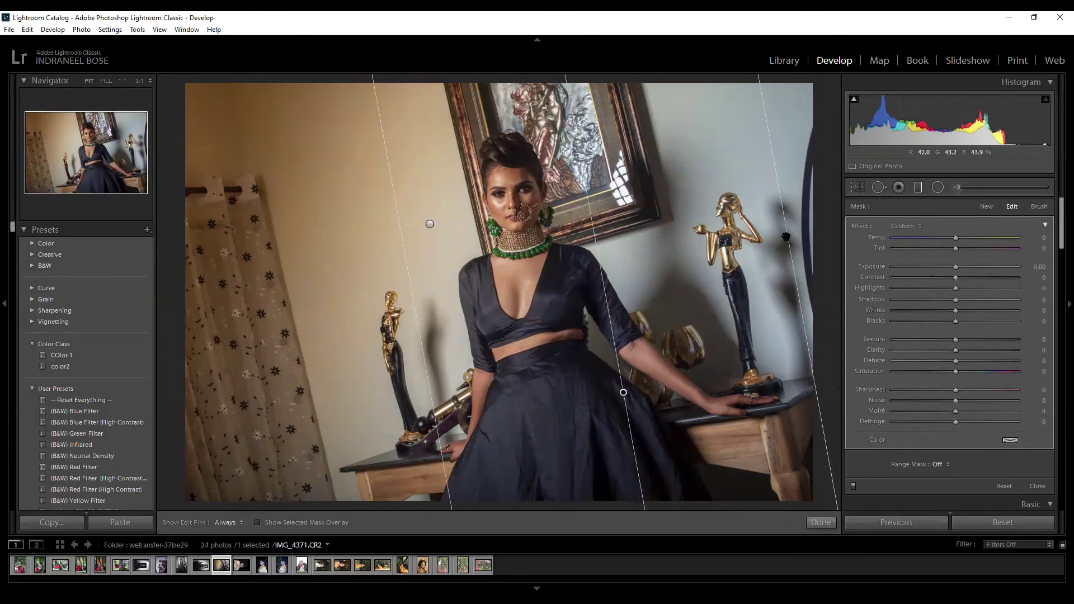
pyautogui.moveTo(786, 236); pyautogui.dragTo(793, 237)
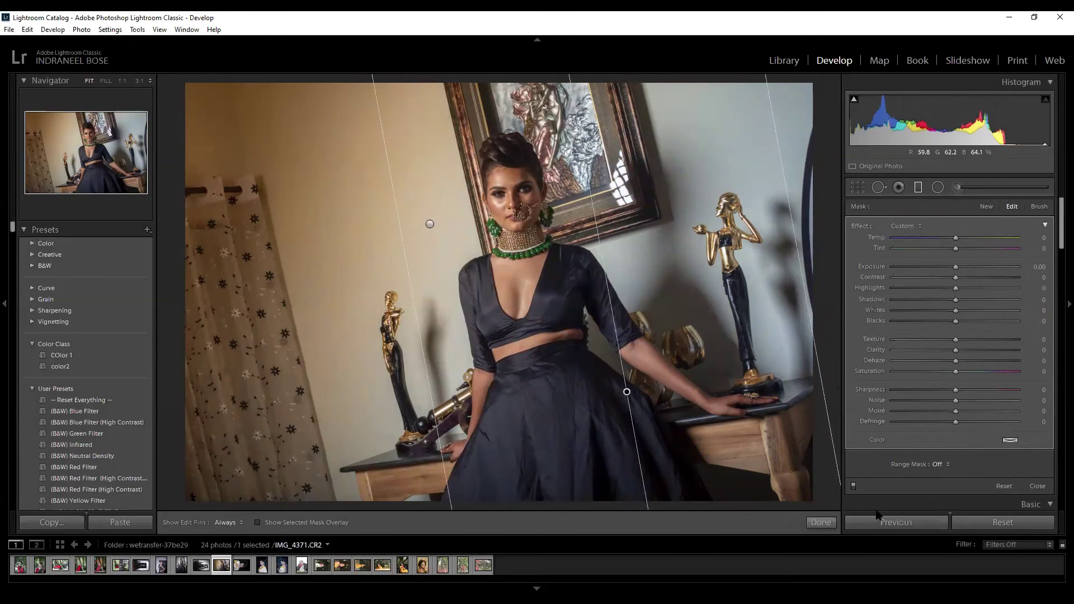
# Give the right-hand filter a Color range mask sampled from the wall behind the statue, and undo the stray sample at the photo's edge.
pyautogui.click(935, 464)
pyautogui.click(930, 483)
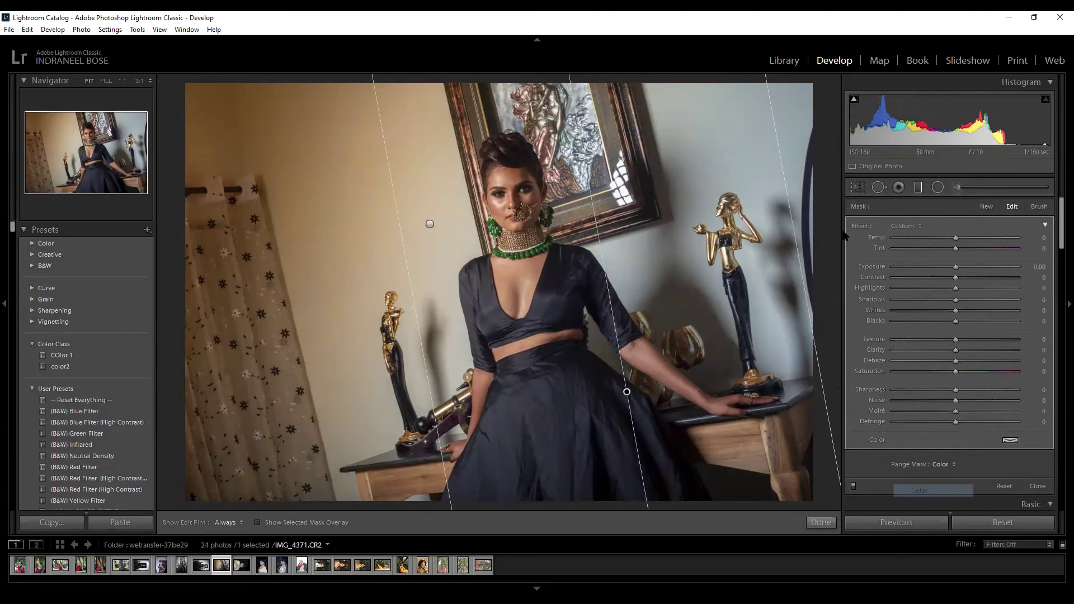
pyautogui.click(860, 463)
pyautogui.click(764, 307)
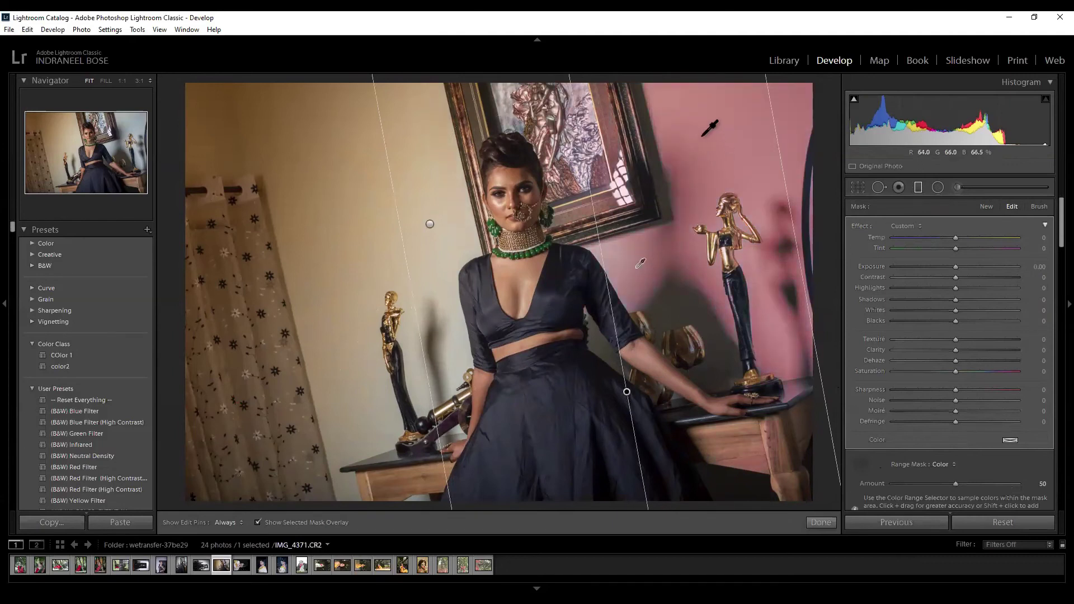
pyautogui.click(799, 99)
pyautogui.click(813, 185)
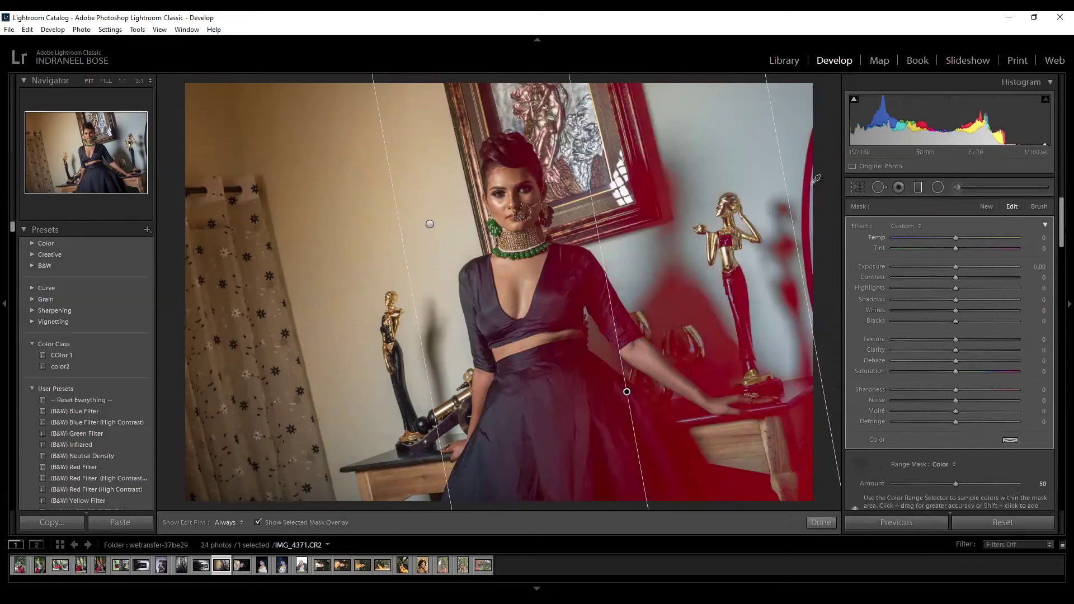
pyautogui.hotkey('ctrl', 'z')
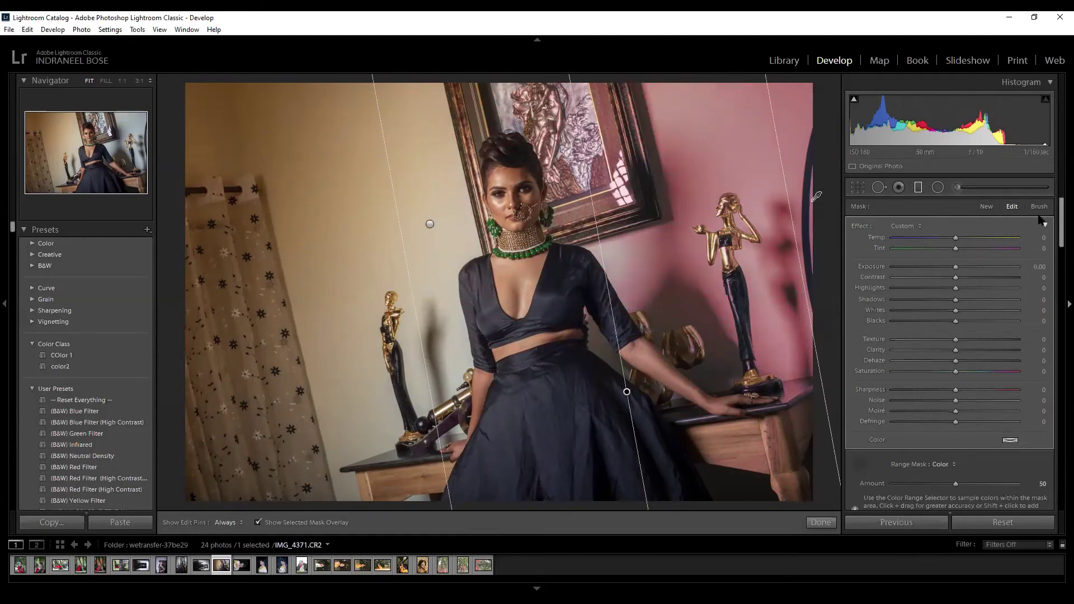
# Set the right-hand filter's Temp to −69 without the overlay, finish the filter and compare before and after side by side.
pyautogui.moveTo(943, 239); pyautogui.dragTo(901, 241)
pyautogui.press('o')
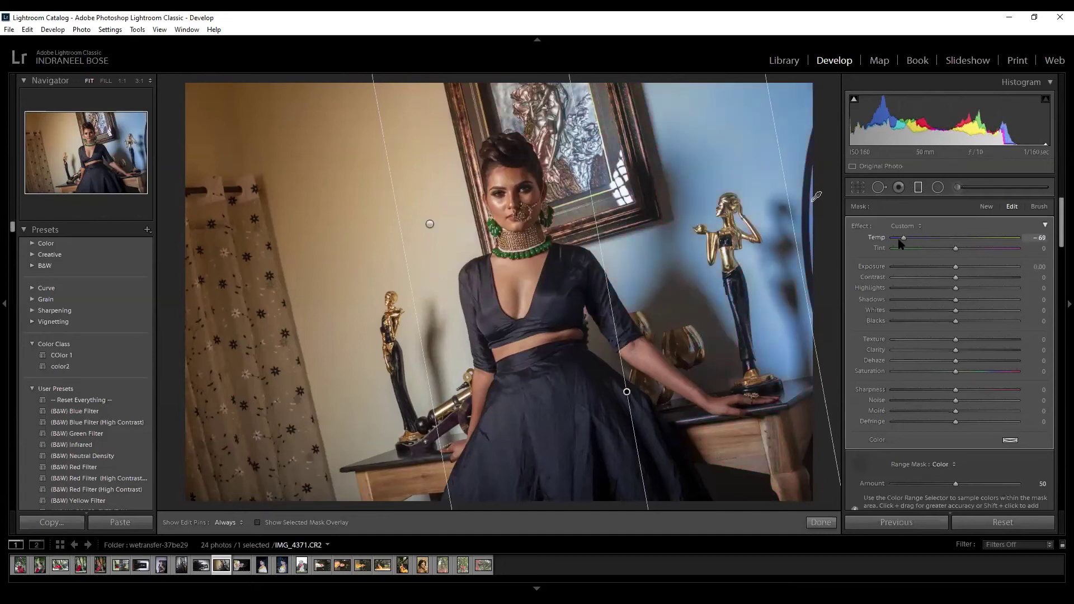
pyautogui.click(821, 522)
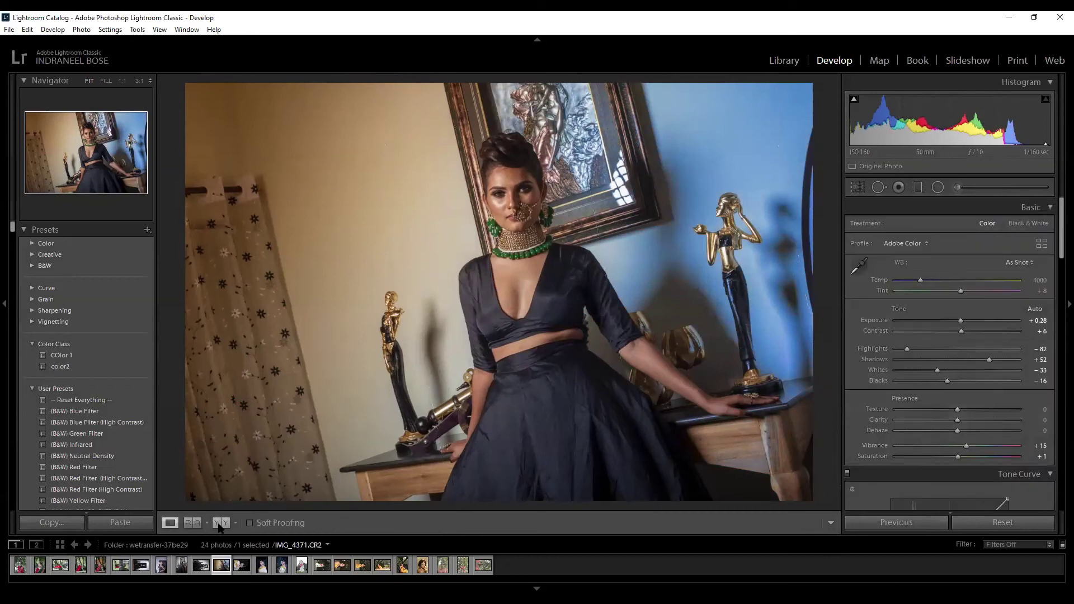
pyautogui.click(220, 524)
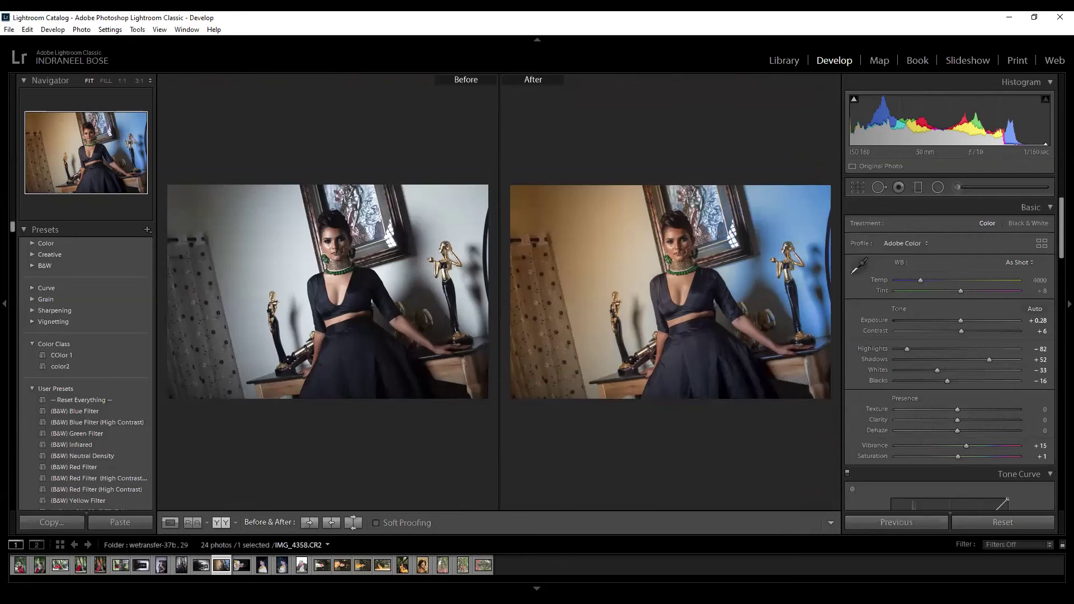
pyautogui.click(170, 524)
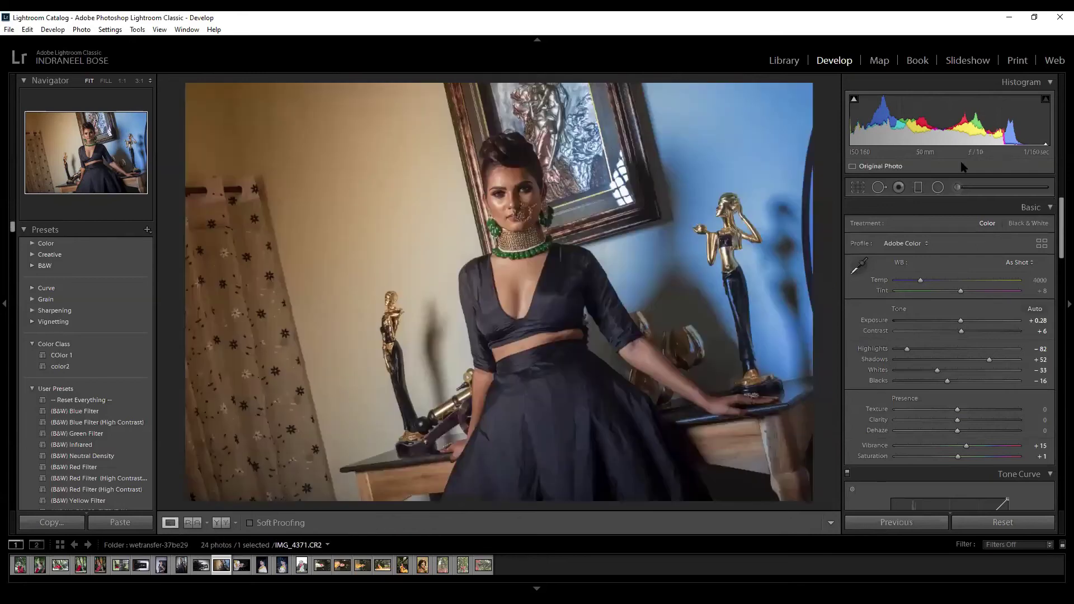
# Draw a large radial filter around the woman, centre it on her torso and narrow its width.
pyautogui.click(938, 188)
pyautogui.moveTo(515, 266); pyautogui.dragTo(717, 459)
pyautogui.moveTo(516, 221)
pyautogui.mouseDown()
pyautogui.moveTo(523, 302)
pyautogui.moveTo(546, 297)
pyautogui.mouseUp()
pyautogui.moveTo(748, 296); pyautogui.dragTo(707, 298)
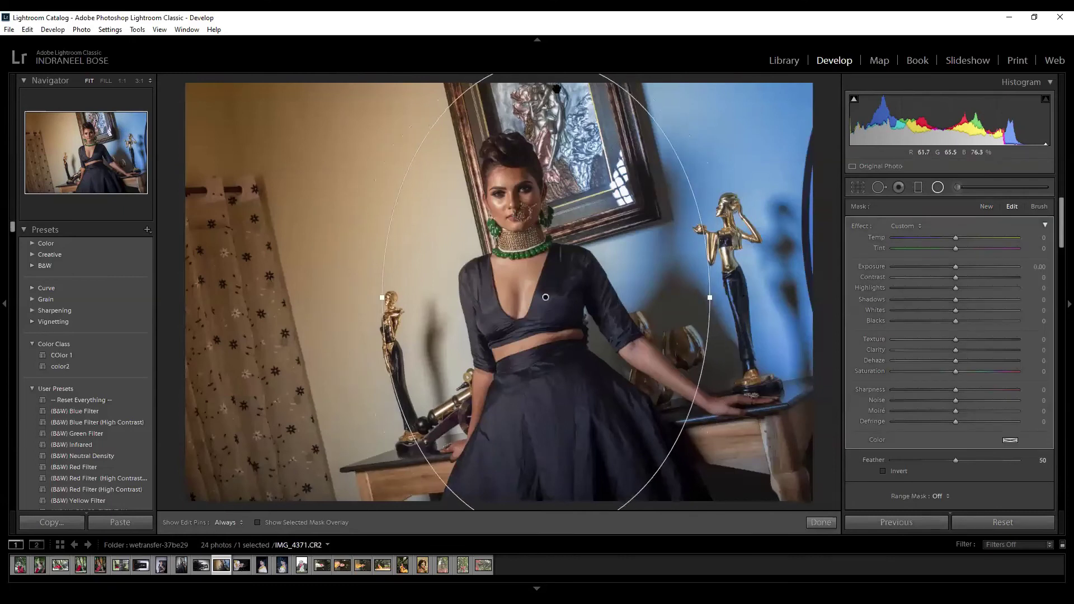
# Reposition, tilt and resize the radial filter to follow the woman's pose, with its mask overlay shown.
pyautogui.moveTo(544, 255); pyautogui.dragTo(533, 271)
pyautogui.moveTo(535, 97); pyautogui.dragTo(337, 143)
pyautogui.moveTo(526, 226); pyautogui.dragTo(542, 233)
pyautogui.press('o')
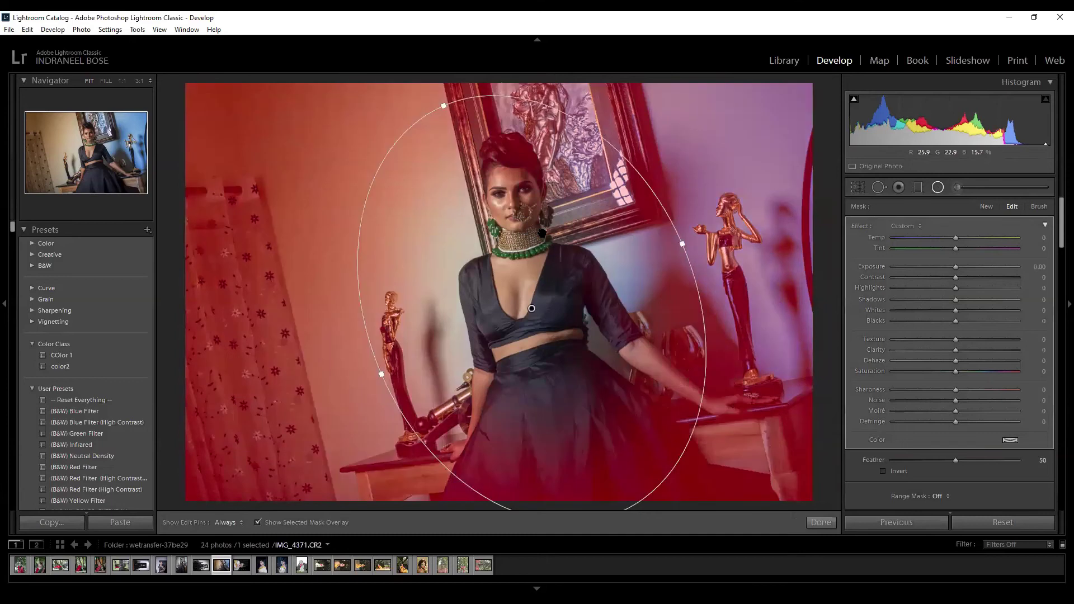
pyautogui.moveTo(443, 108); pyautogui.dragTo(439, 95)
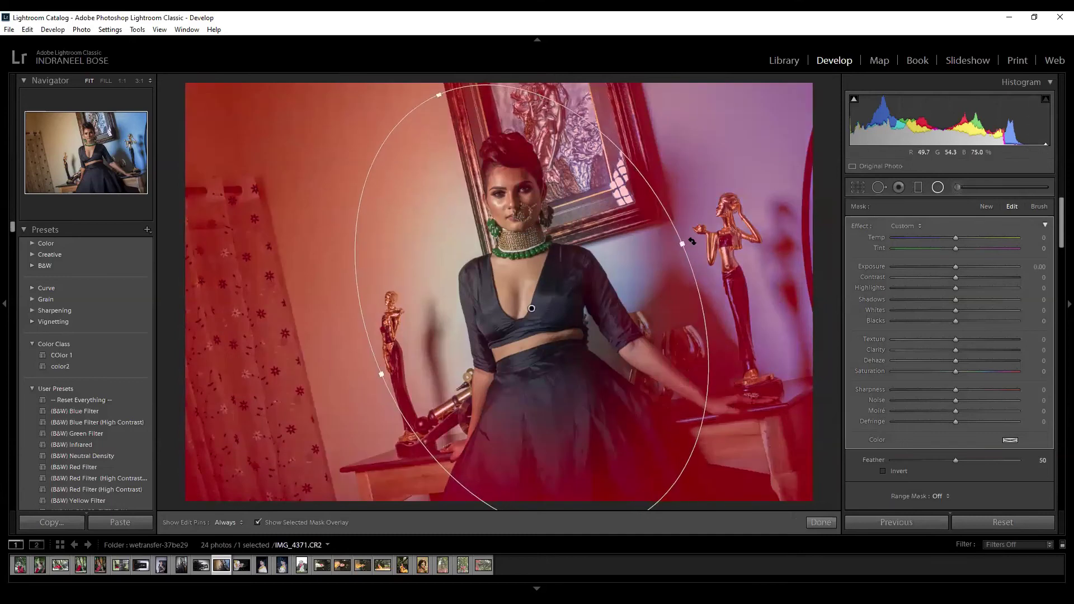
pyautogui.moveTo(692, 241); pyautogui.dragTo(672, 256)
# Set the radial filter's range mask to Luminance.
pyautogui.scroll(-3, 951, 486)
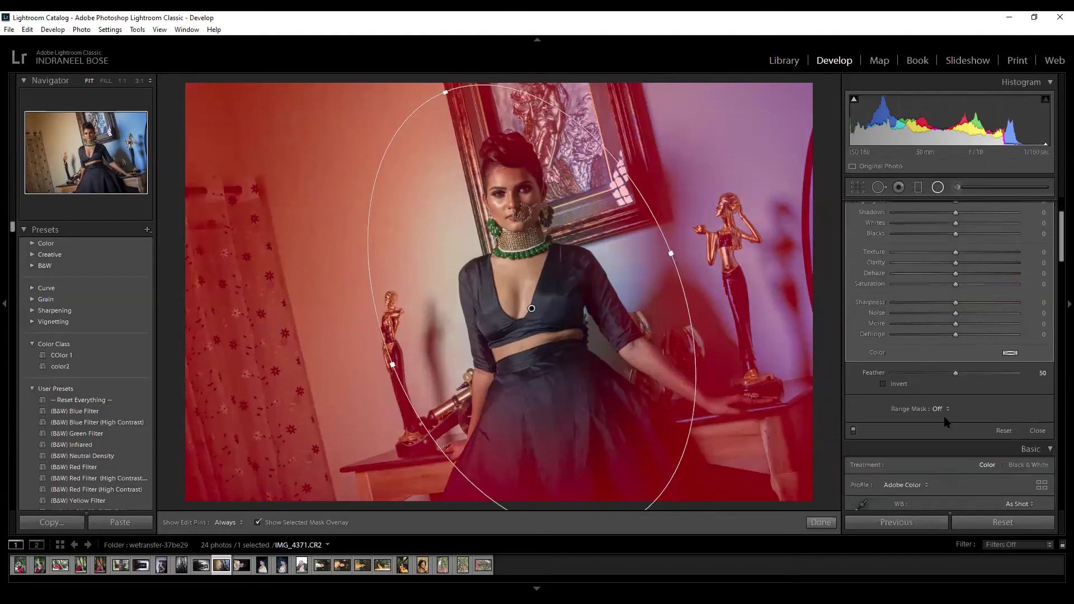
pyautogui.click(944, 410)
pyautogui.click(932, 450)
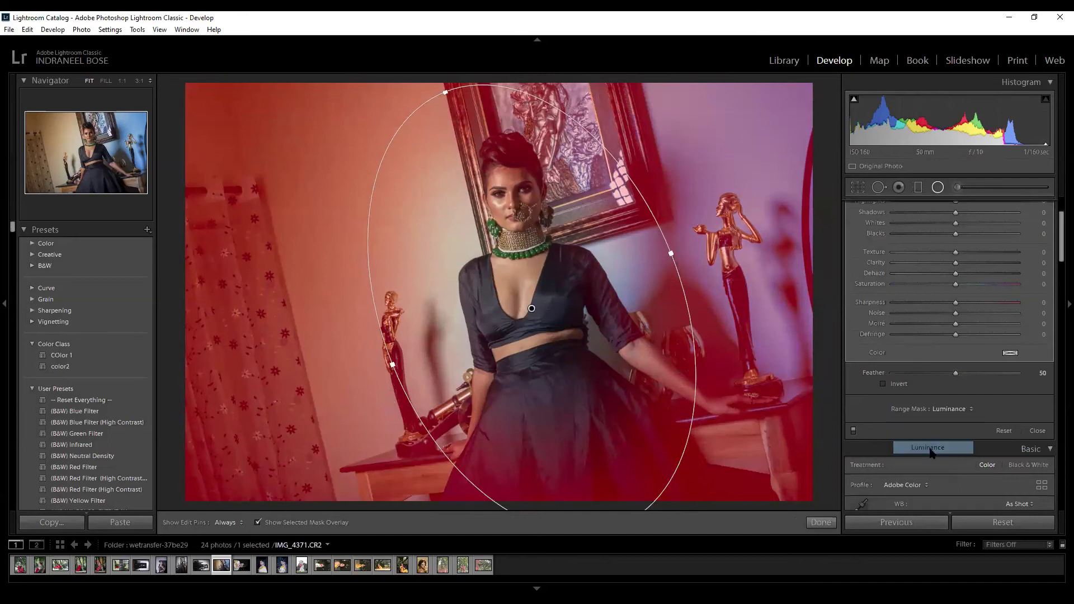
# Narrow the radial filter's luminance range to 39/100, checking it with the luminance mask and the mask overlay.
pyautogui.moveTo(1020, 442); pyautogui.dragTo(950, 445)
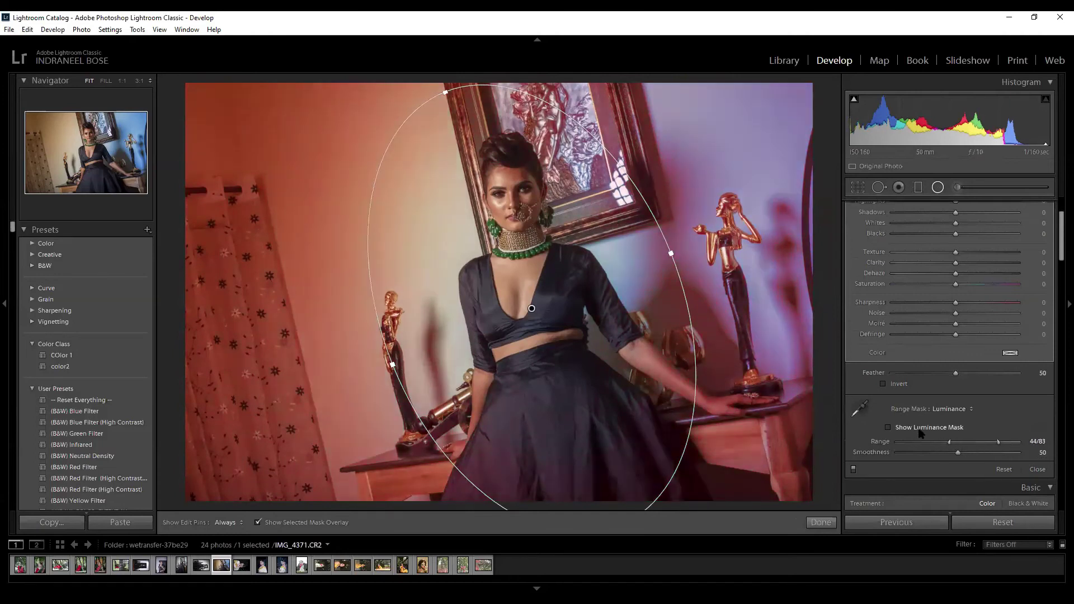
pyautogui.click(920, 428)
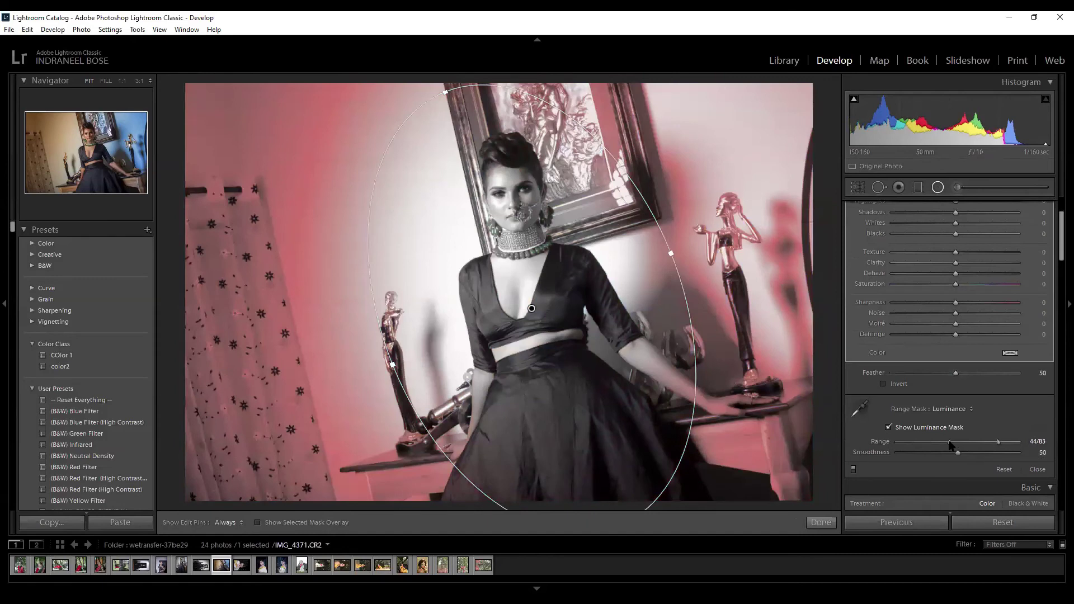
pyautogui.moveTo(949, 445); pyautogui.dragTo(1043, 443)
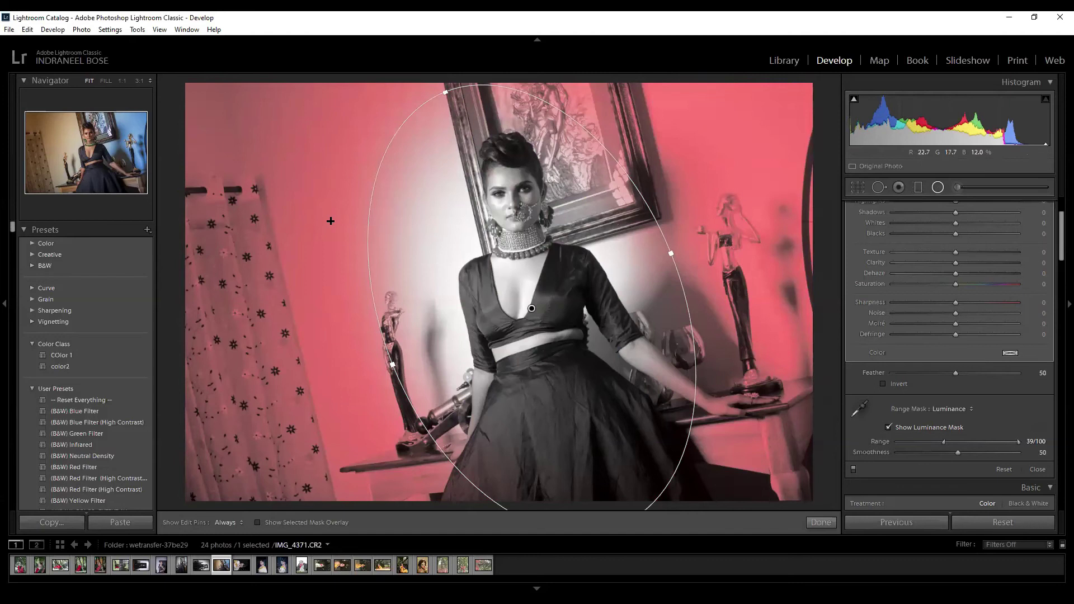
pyautogui.press('o')
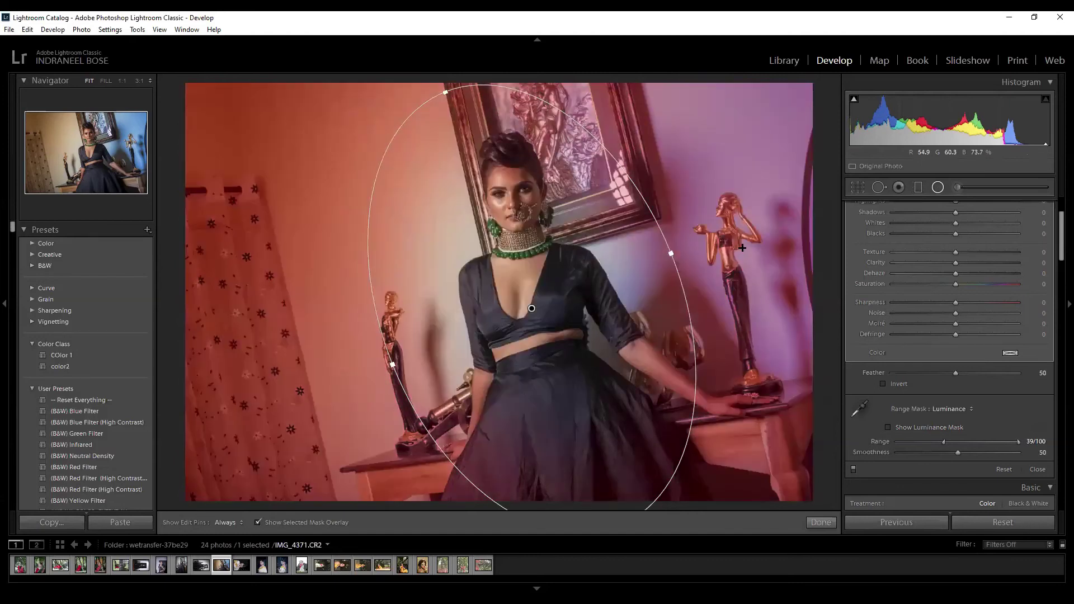
pyautogui.press('o')
# Set the radial filter's Exposure to −1.42, Contrast 33, Blacks −29, Dehaze 41 and Saturation 22, finish it and compare before and after.
pyautogui.scroll(3, 951, 290)
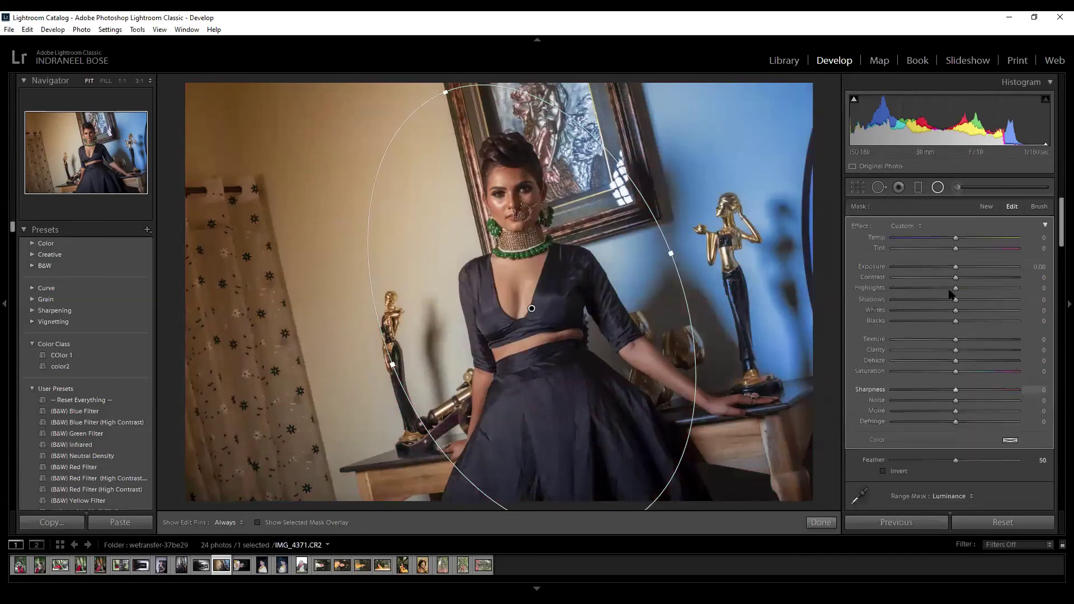
pyautogui.moveTo(957, 269); pyautogui.dragTo(975, 280)
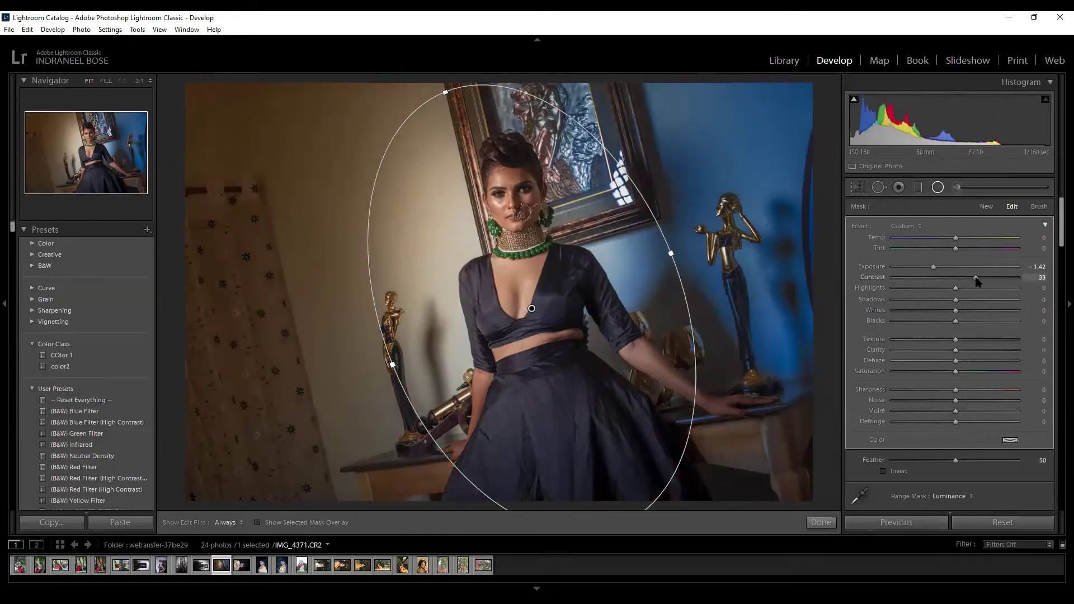
pyautogui.moveTo(955, 321)
pyautogui.mouseDown()
pyautogui.moveTo(926, 322)
pyautogui.moveTo(938, 323)
pyautogui.mouseUp()
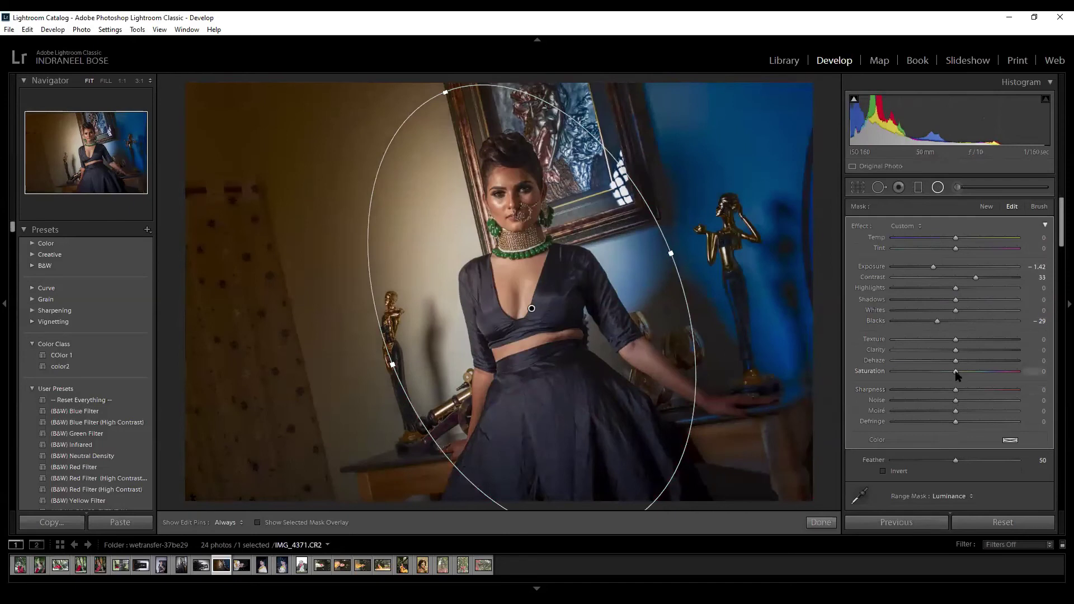
pyautogui.moveTo(956, 360)
pyautogui.mouseDown()
pyautogui.moveTo(1005, 360)
pyautogui.moveTo(968, 373)
pyautogui.mouseUp()
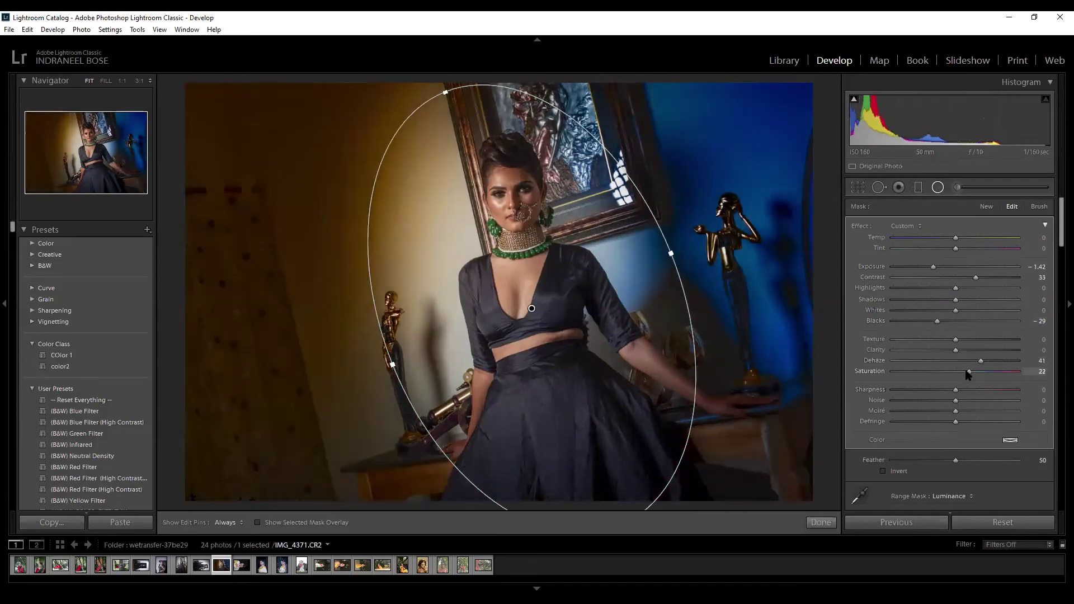
pyautogui.click(821, 522)
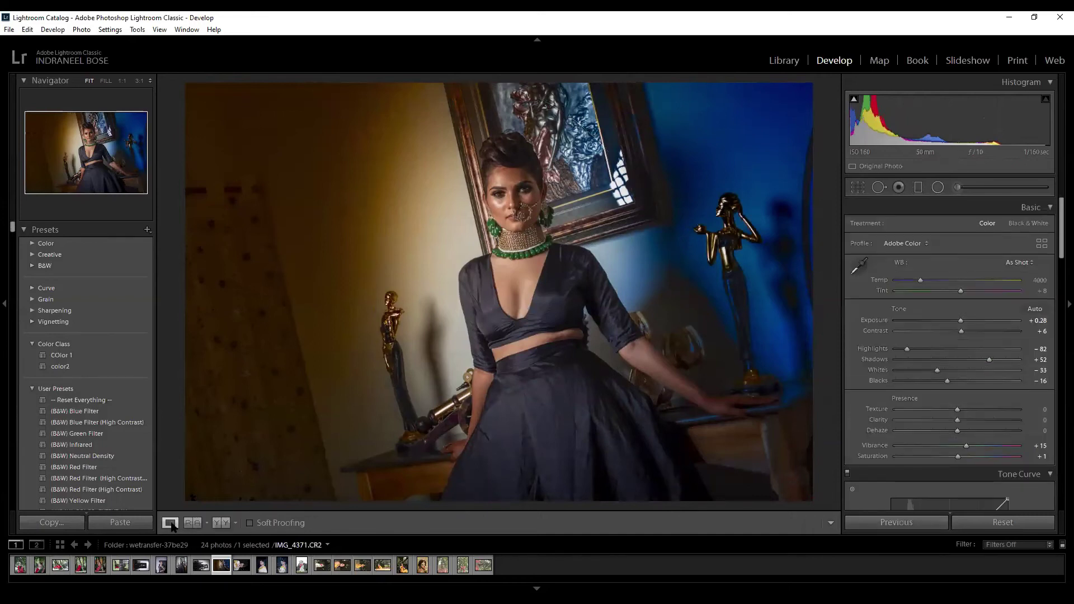
pyautogui.click(225, 524)
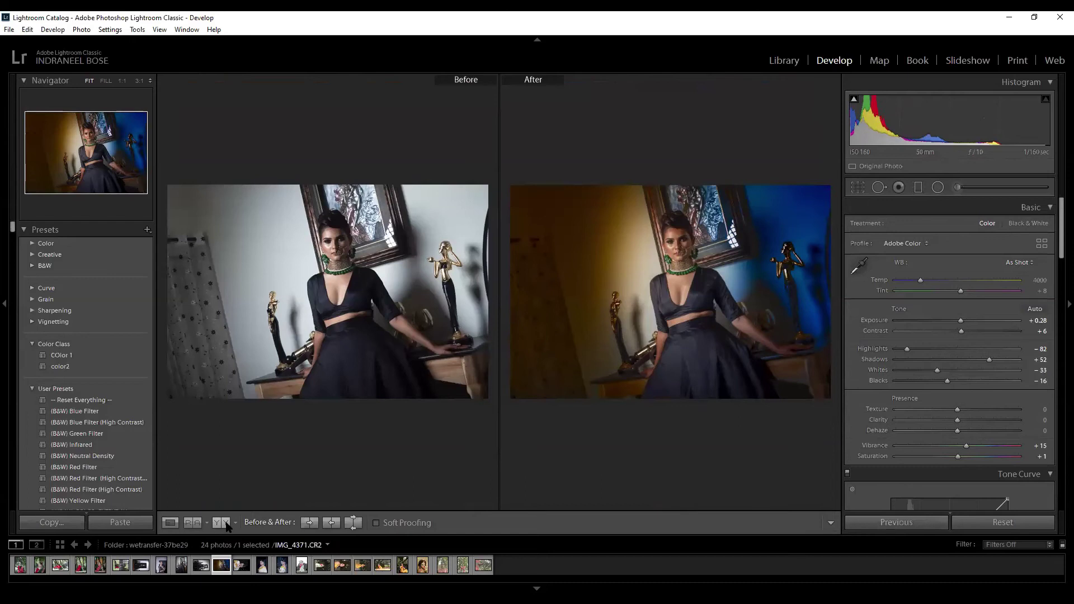
pyautogui.press('z')
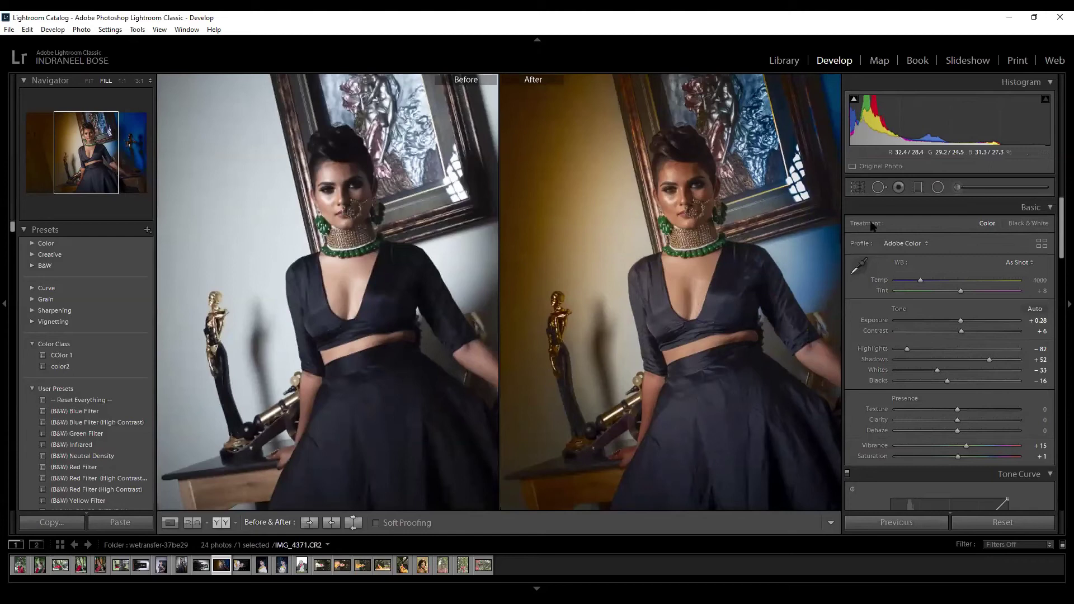
# Paint an adjustment brush mask over the woman's face in the after view, with the mask overlay shown.
pyautogui.click(958, 187)
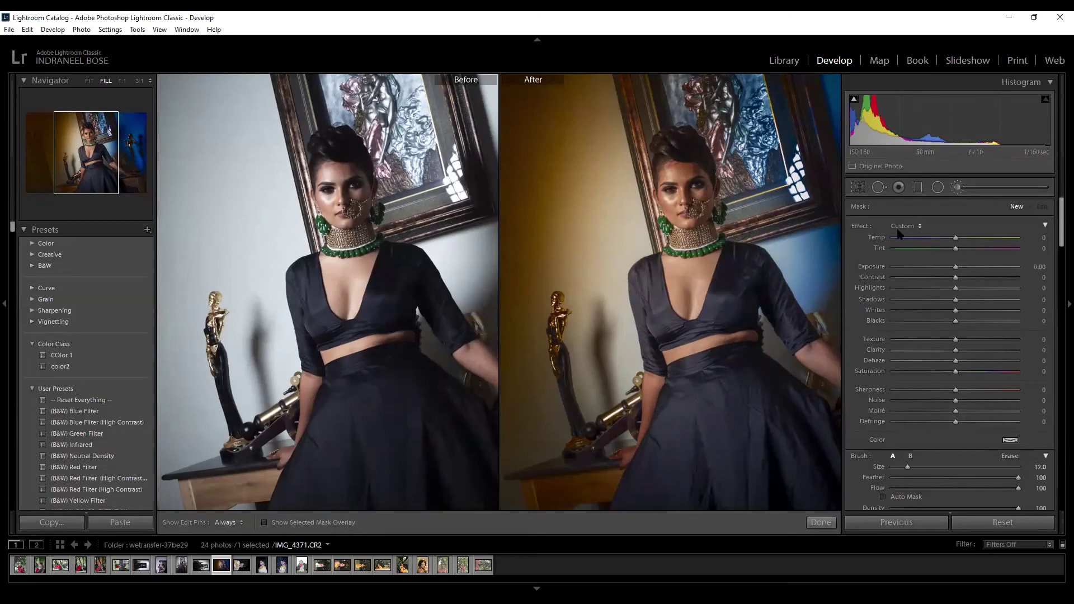
pyautogui.press('z')
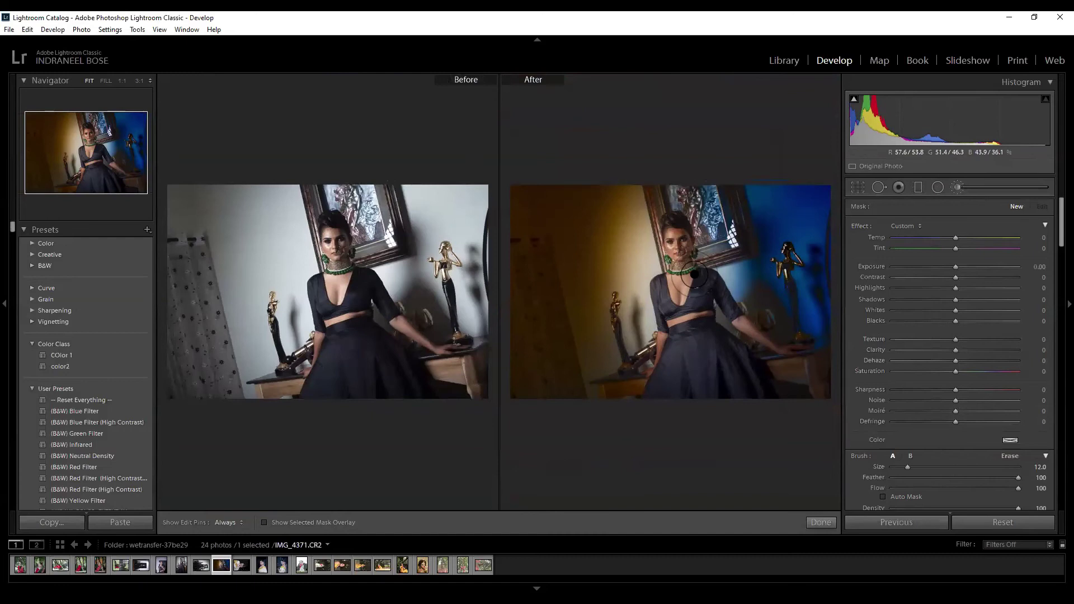
pyautogui.press('z')
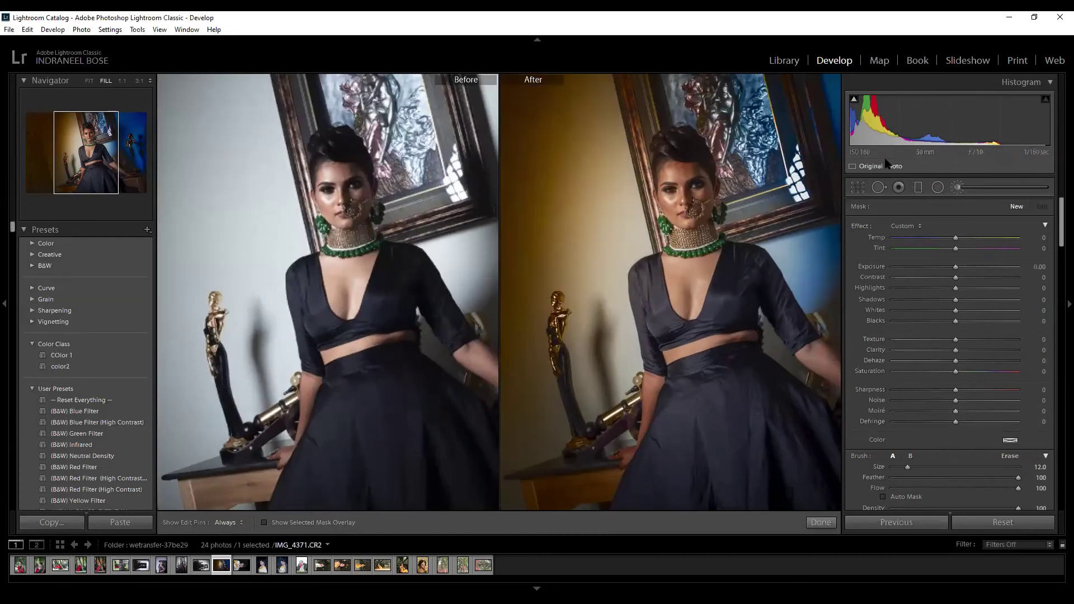
pyautogui.click(958, 188)
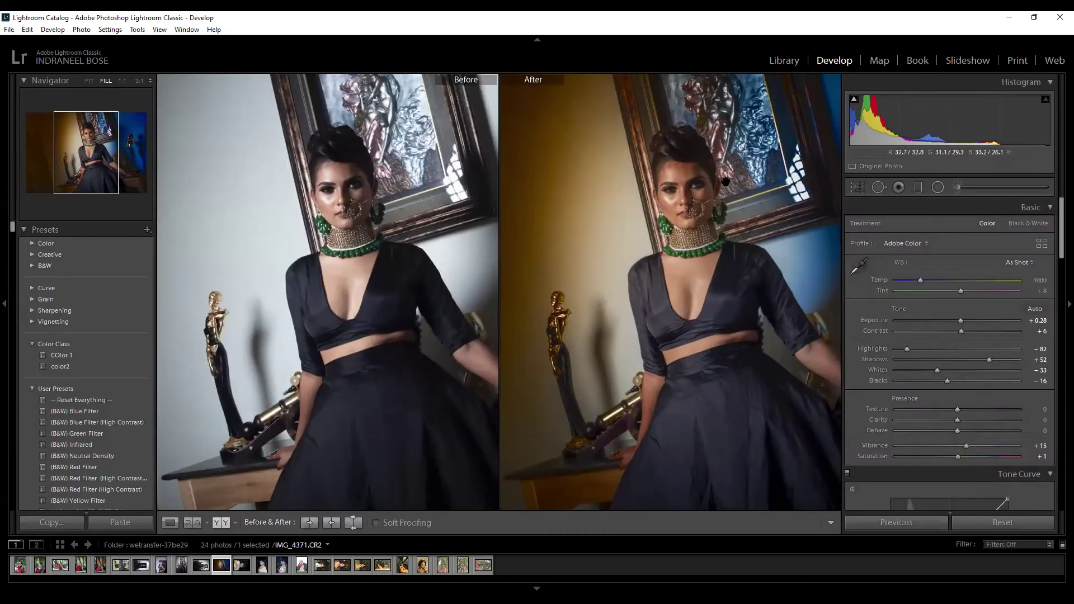
pyautogui.click(958, 188)
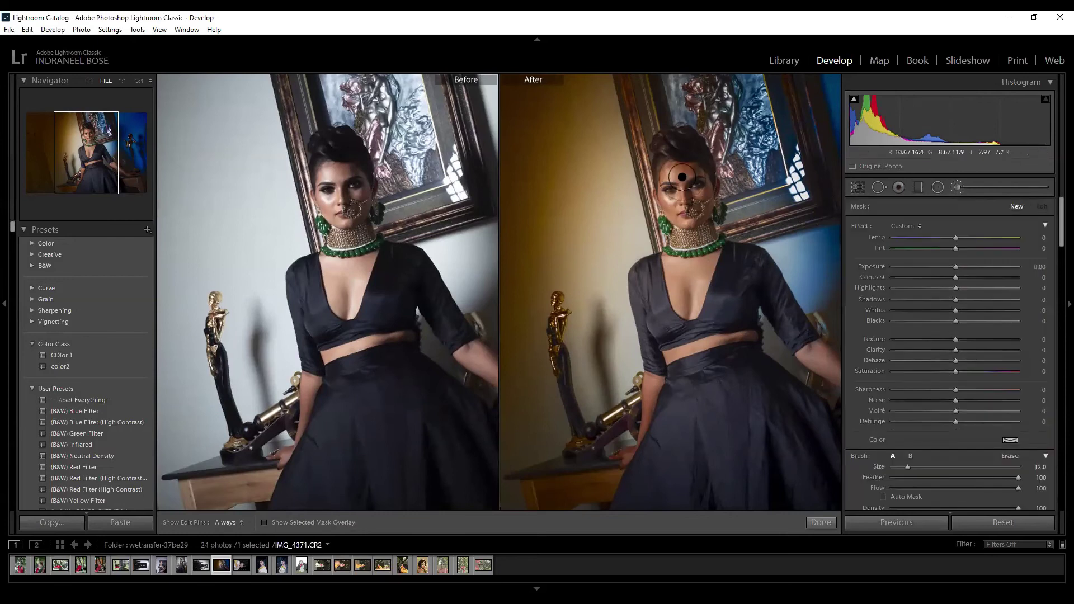
pyautogui.moveTo(682, 178); pyautogui.dragTo(678, 188)
pyautogui.press('o')
pyautogui.press('h')
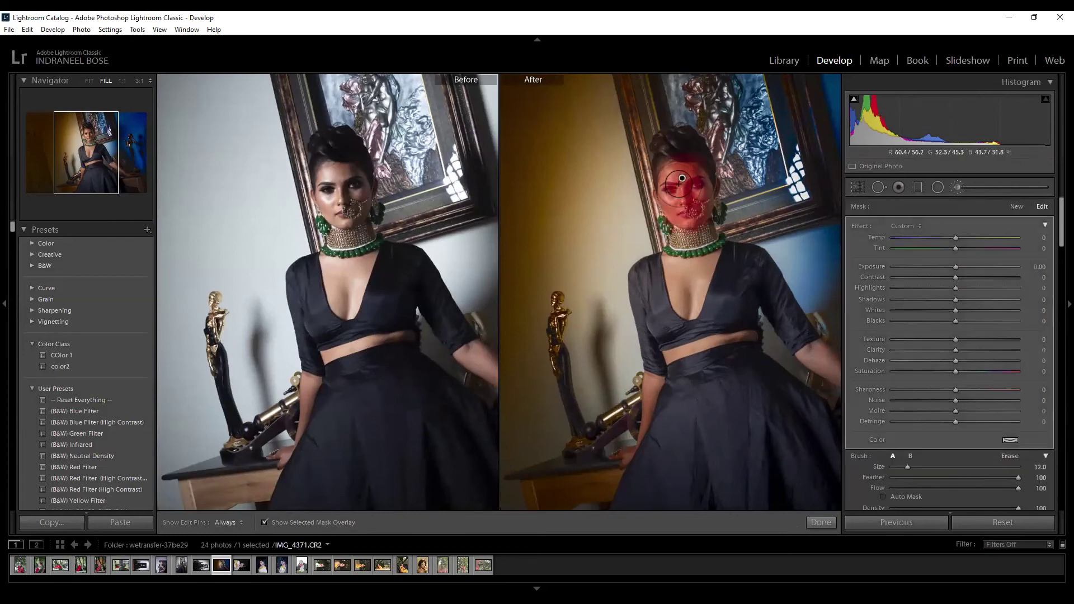
pyautogui.press('h')
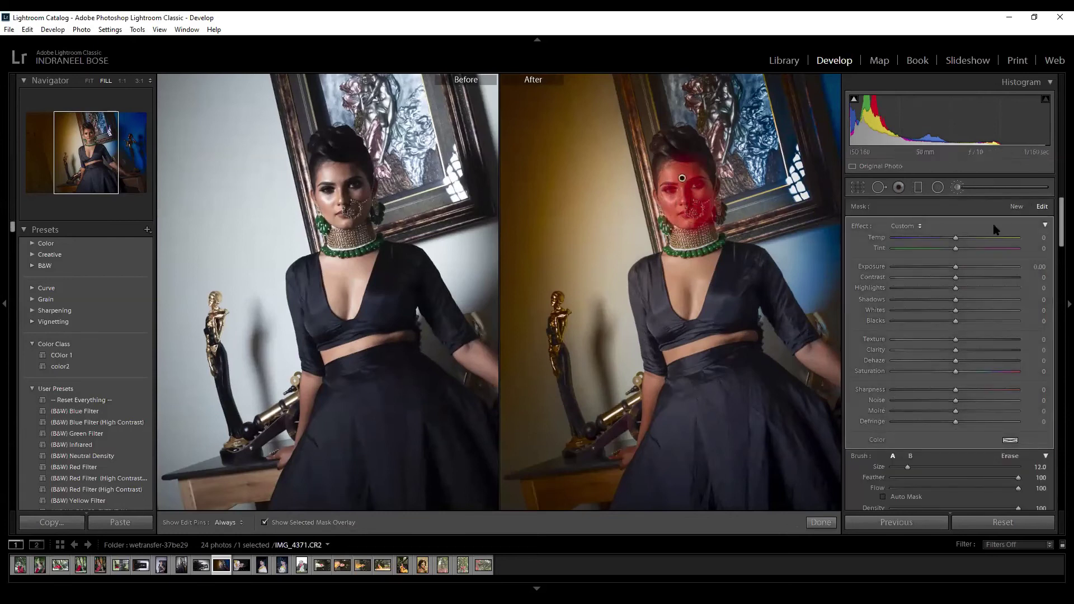
# Set the face brush's Temp to −10 and Exposure to 0.38 without the overlay, and finish the brush.
pyautogui.press('o')
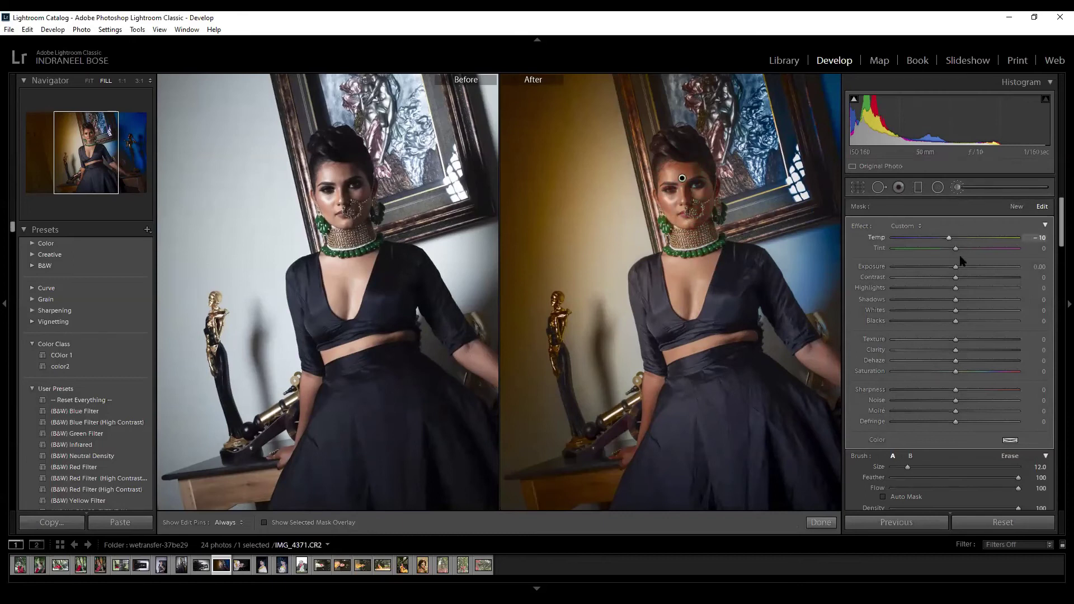
pyautogui.moveTo(956, 267); pyautogui.dragTo(964, 269)
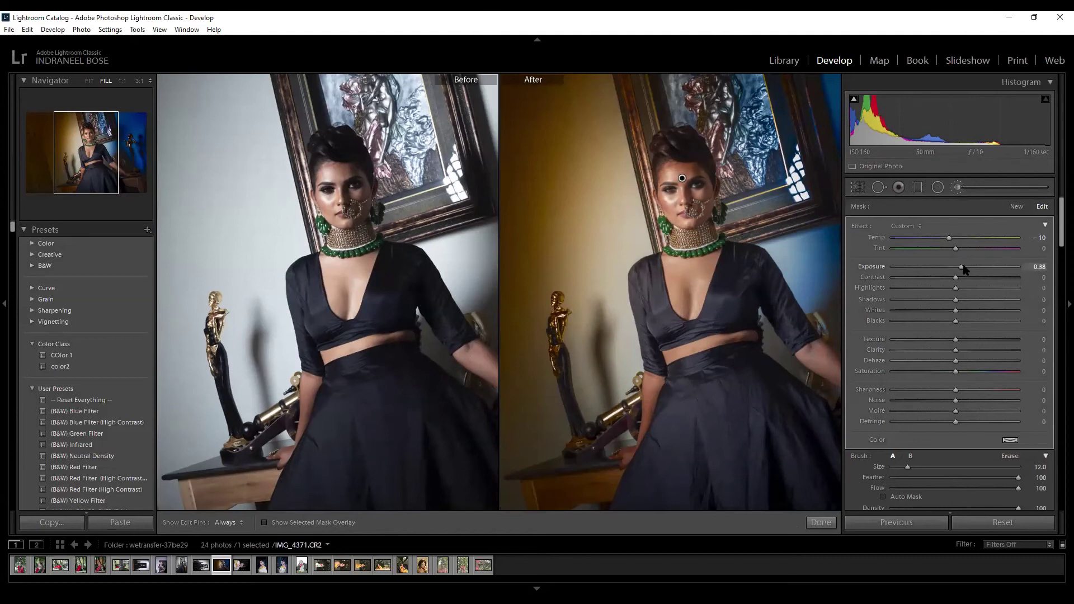
pyautogui.click(821, 522)
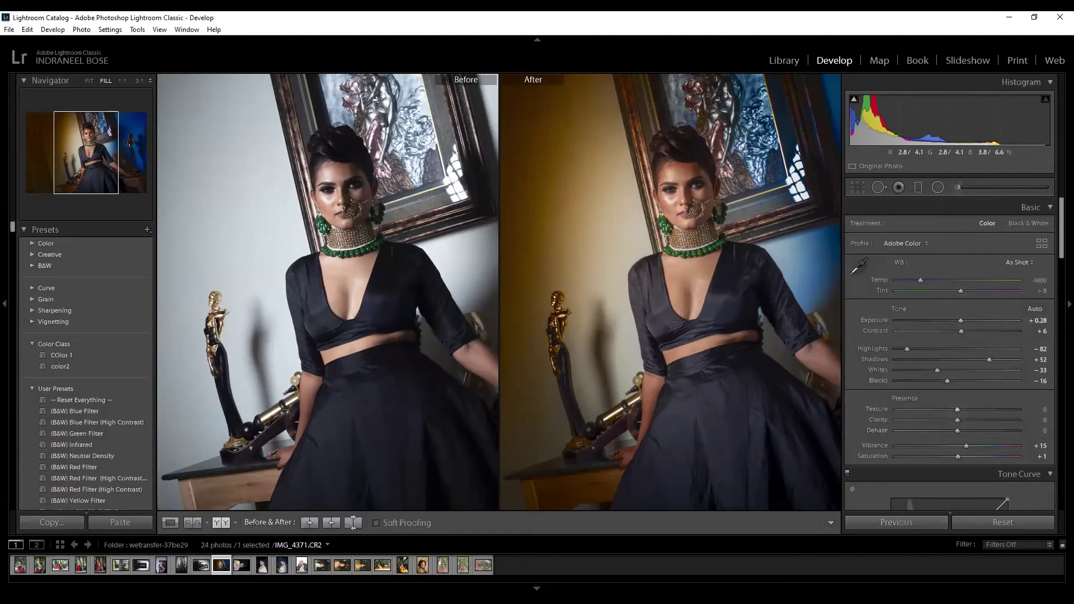
# Reset all of the photo's develop adjustments and return to the single-photo view.
pyautogui.press('z')
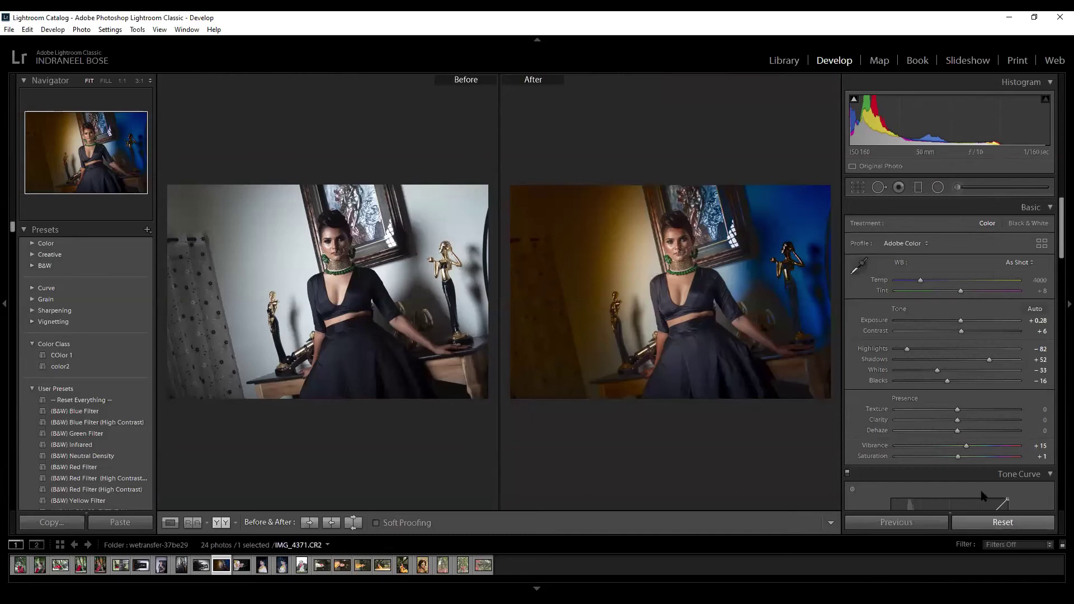
pyautogui.hotkey('ctrl', 'shift', 'r')
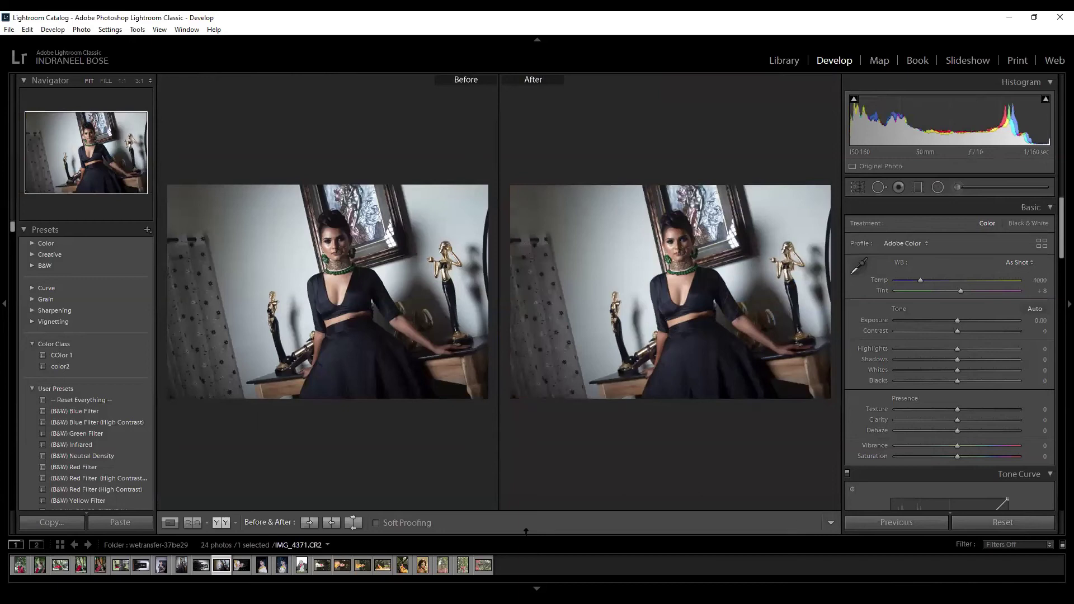
pyautogui.click(170, 523)
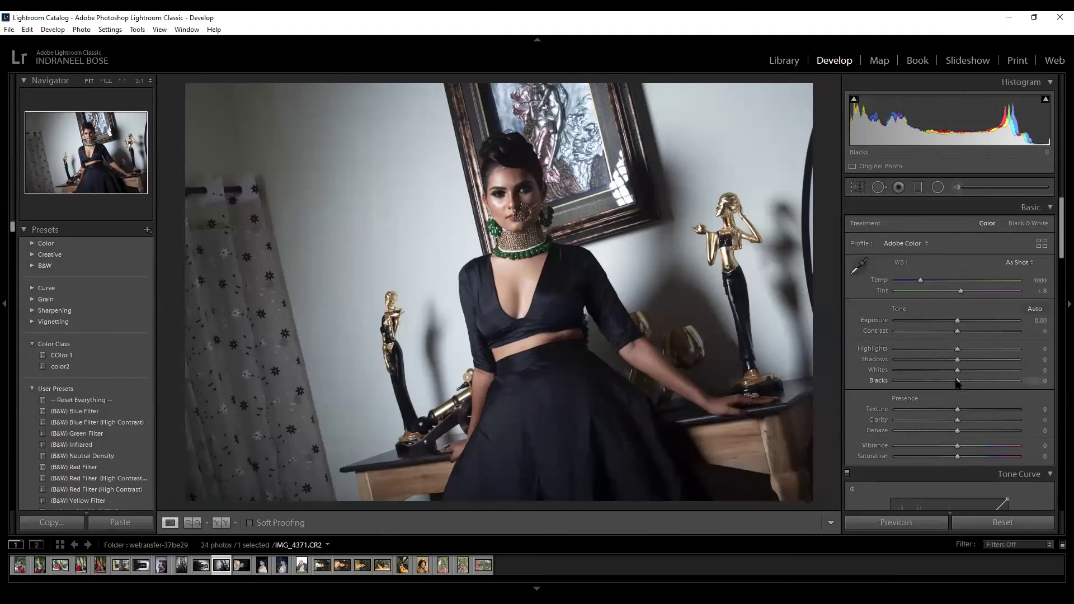
# Set the photo's Shadows to +85 and Blacks to −75.
pyautogui.moveTo(958, 382); pyautogui.dragTo(1009, 365)
pyautogui.moveTo(920, 382); pyautogui.dragTo(912, 384)
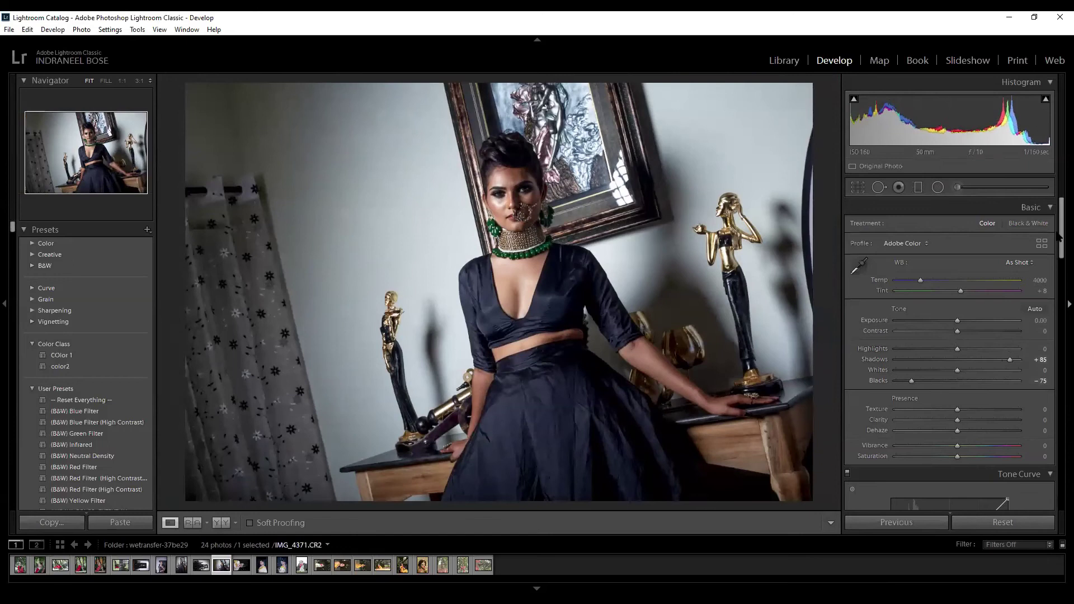
pyautogui.press('F8')
pyautogui.press('F8')
# Pick a green tint for the highlights in Split Toning.
pyautogui.scroll(-3, 1057, 299)
pyautogui.scroll(-5, 1058, 299)
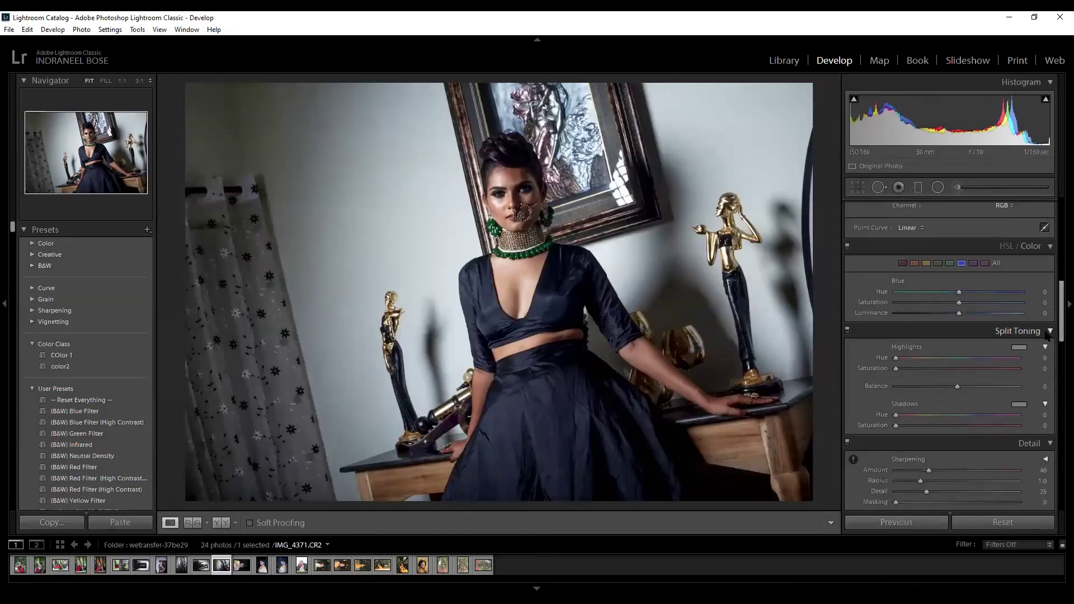
pyautogui.click(1020, 348)
pyautogui.moveTo(864, 376)
pyautogui.mouseDown()
pyautogui.moveTo(828, 370)
pyautogui.moveTo(950, 367)
pyautogui.moveTo(844, 380)
pyautogui.mouseUp()
# Set the calibration's Blue Primary Hue to −50, and the photo's Vibrance to +17 and Saturation to −35.
pyautogui.moveTo(1062, 311); pyautogui.dragTo(1060, 467)
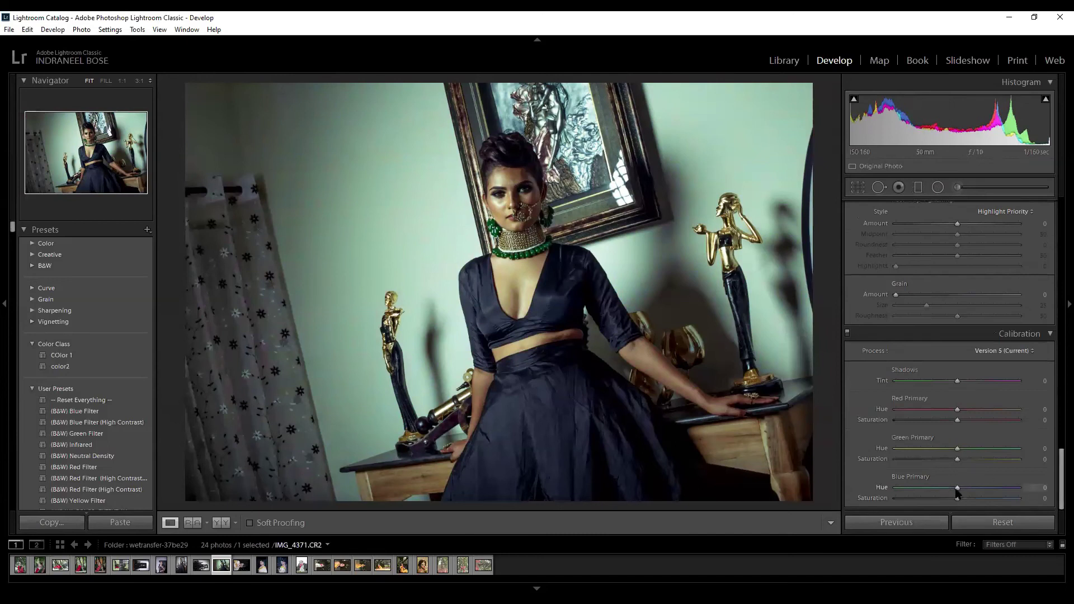
pyautogui.moveTo(950, 492); pyautogui.dragTo(928, 485)
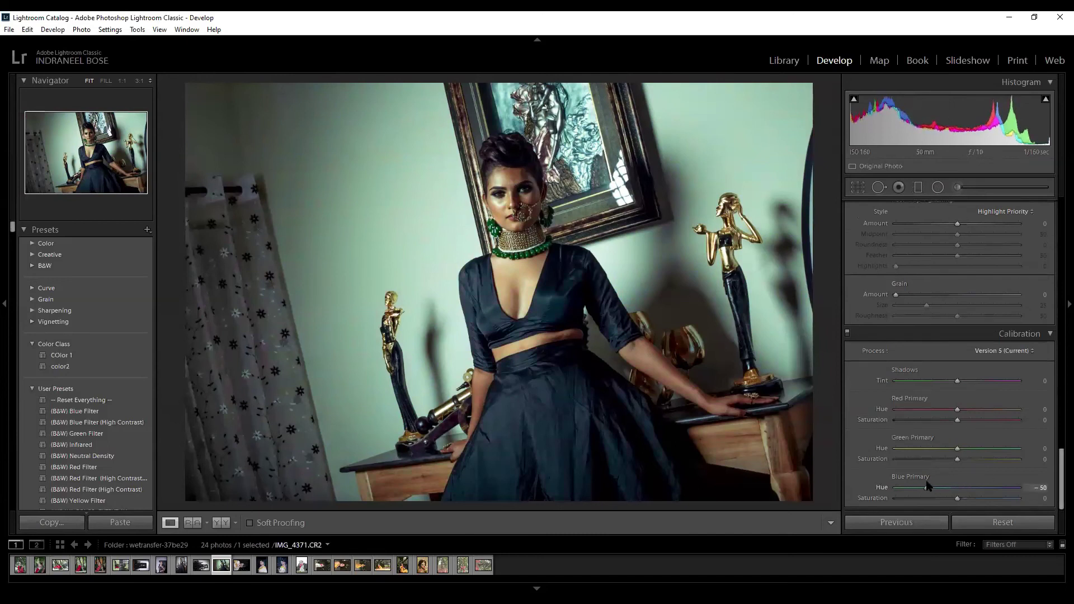
pyautogui.moveTo(1061, 469); pyautogui.dragTo(1061, 224)
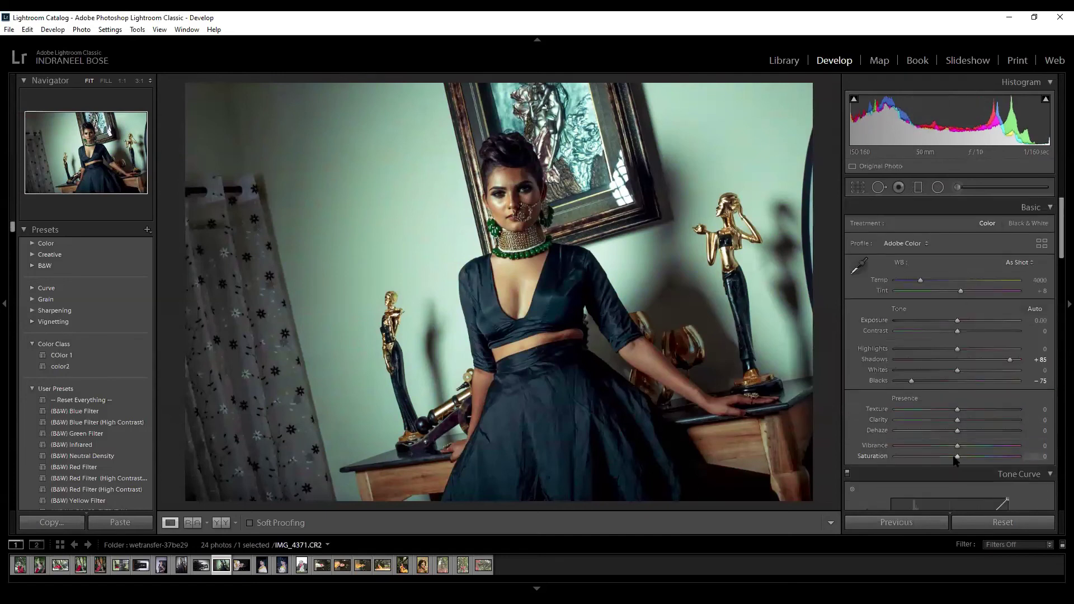
pyautogui.moveTo(957, 456)
pyautogui.mouseDown()
pyautogui.moveTo(936, 457)
pyautogui.moveTo(971, 448)
pyautogui.mouseUp()
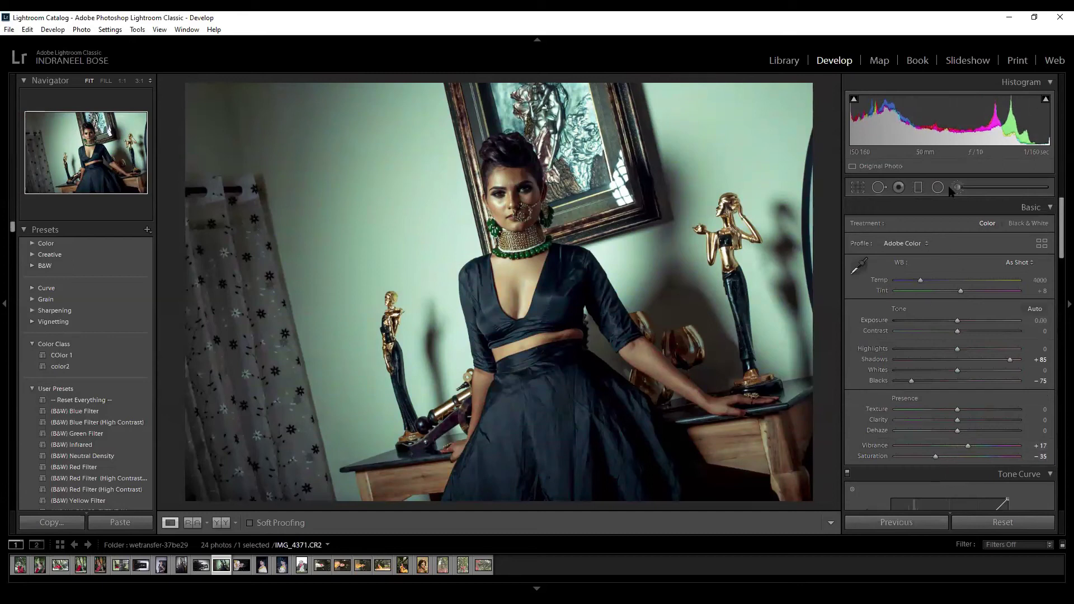
# Draw a diagonal graduated filter over the upper-right wall, set its Temp to 100 and shift it slightly toward the woman.
pyautogui.click(918, 187)
pyautogui.moveTo(739, 123); pyautogui.dragTo(615, 242)
pyautogui.moveTo(671, 203); pyautogui.dragTo(789, 144)
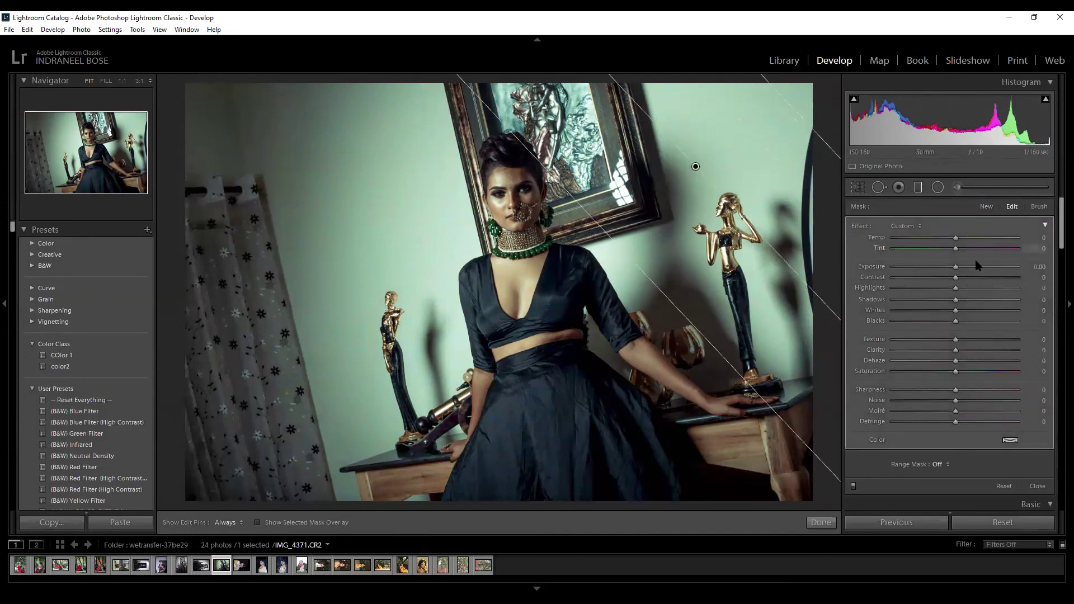
pyautogui.press('o')
pyautogui.moveTo(955, 238); pyautogui.dragTo(1019, 240)
pyautogui.press('o')
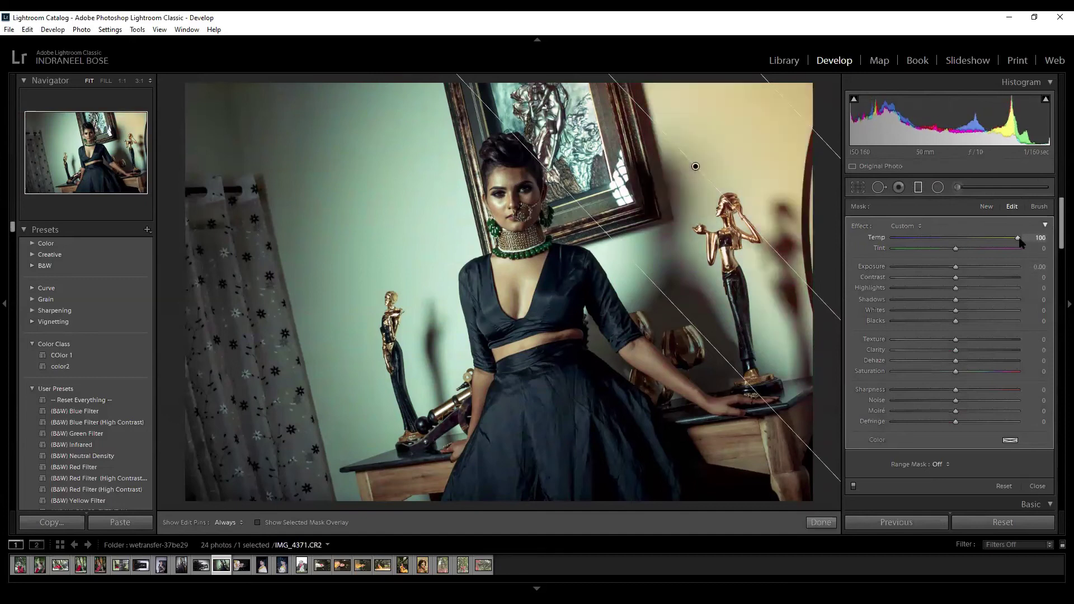
pyautogui.moveTo(696, 167); pyautogui.dragTo(661, 199)
# Add a graduated filter from the curtain toward the woman with Temp −52, finish it and compare before and after side by side.
pyautogui.moveTo(208, 164); pyautogui.dragTo(591, 307)
pyautogui.moveTo(1018, 239); pyautogui.dragTo(923, 246)
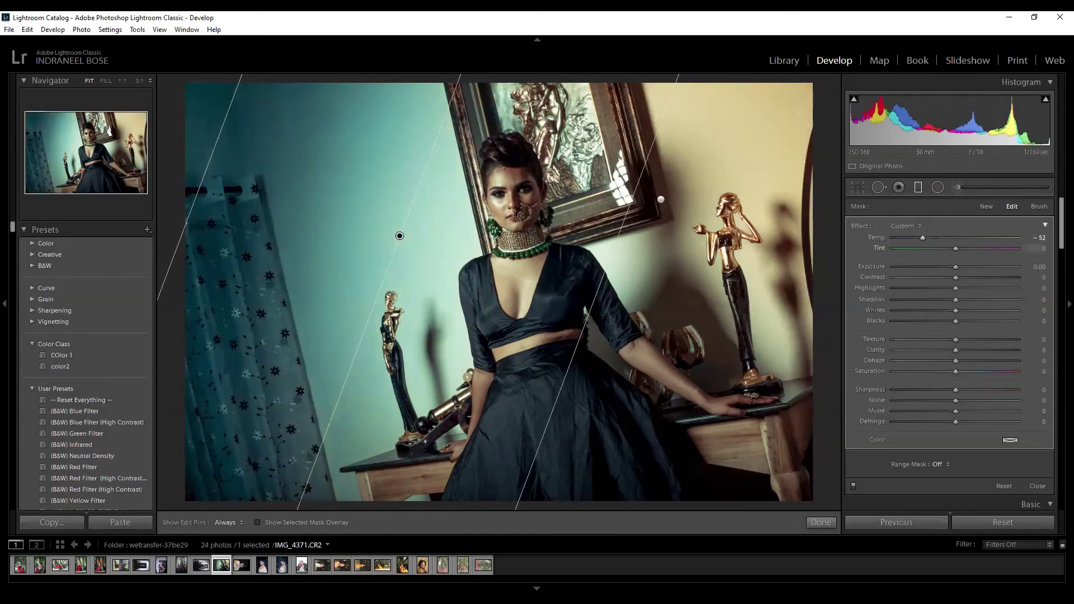
pyautogui.click(818, 525)
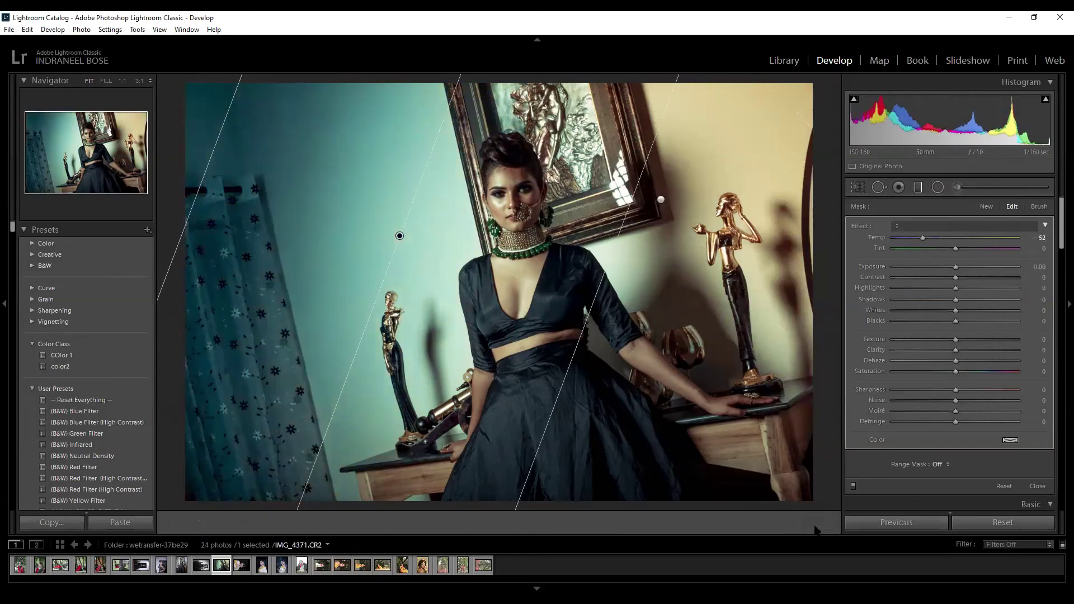
pyautogui.click(222, 522)
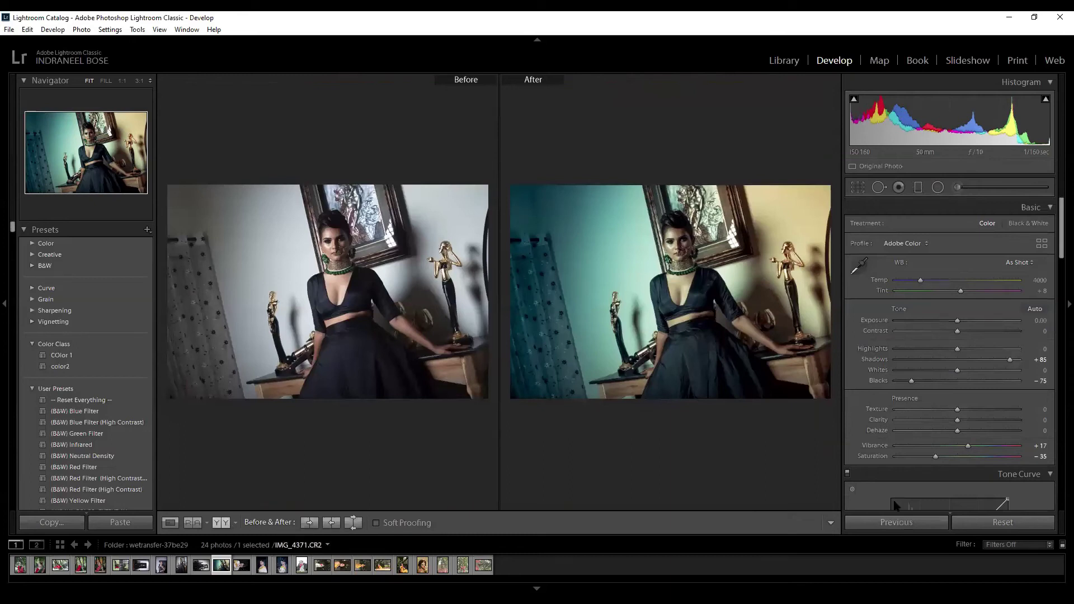
# Reset the current photo's edits and open the bridal photo IMG_8063.CR2 in the single-image view.
pyautogui.click(1003, 522)
pyautogui.click(303, 566)
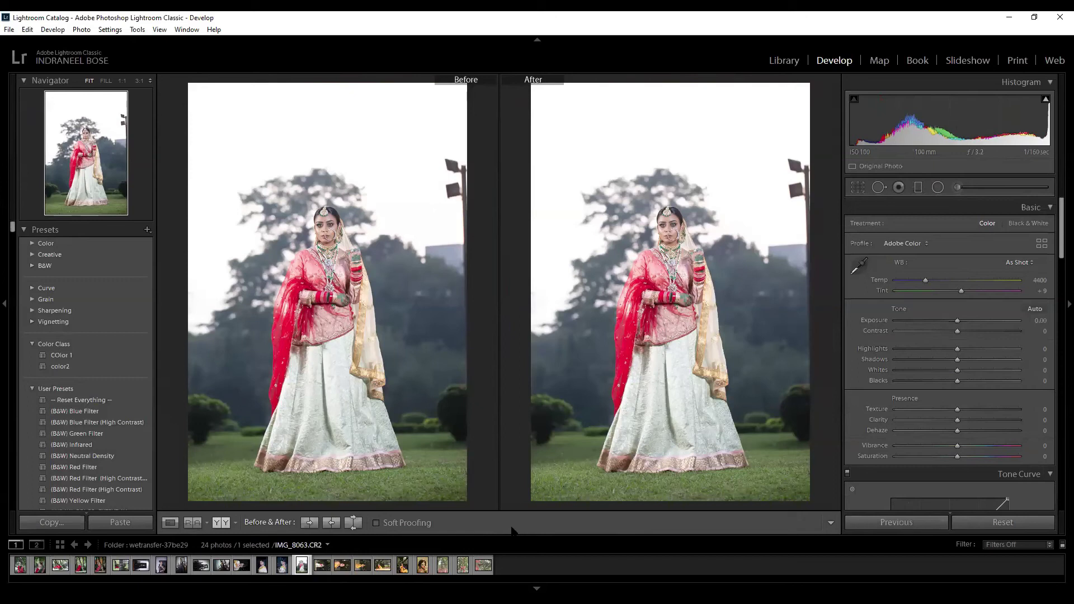
pyautogui.click(170, 522)
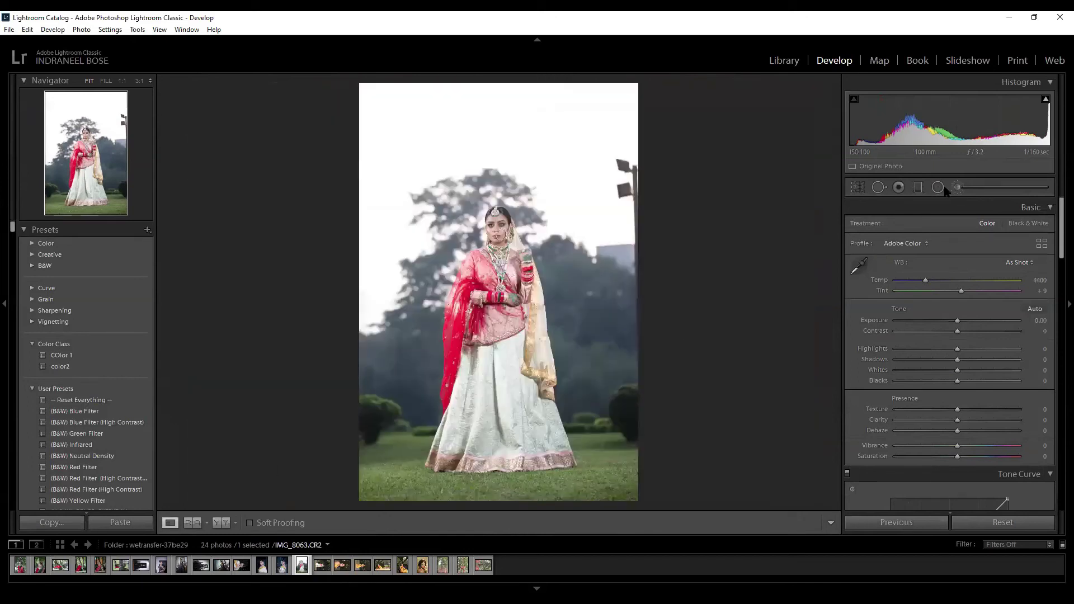
# Draw a graduated filter from the top of the sky down to the bride's waist and set its Range Mask to Color.
pyautogui.click(918, 188)
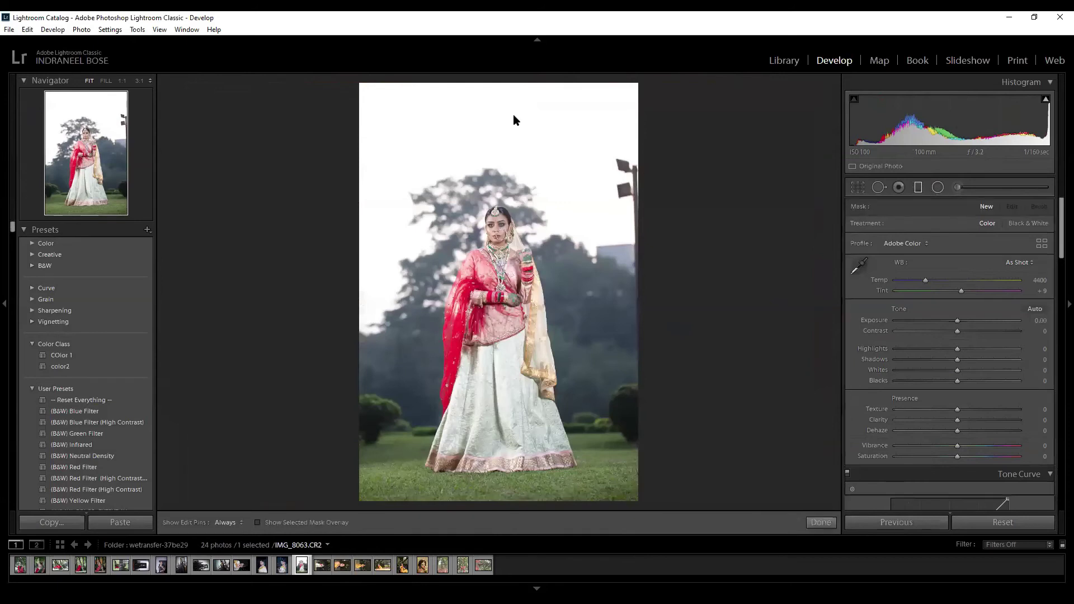
pyautogui.moveTo(508, 98); pyautogui.dragTo(519, 296)
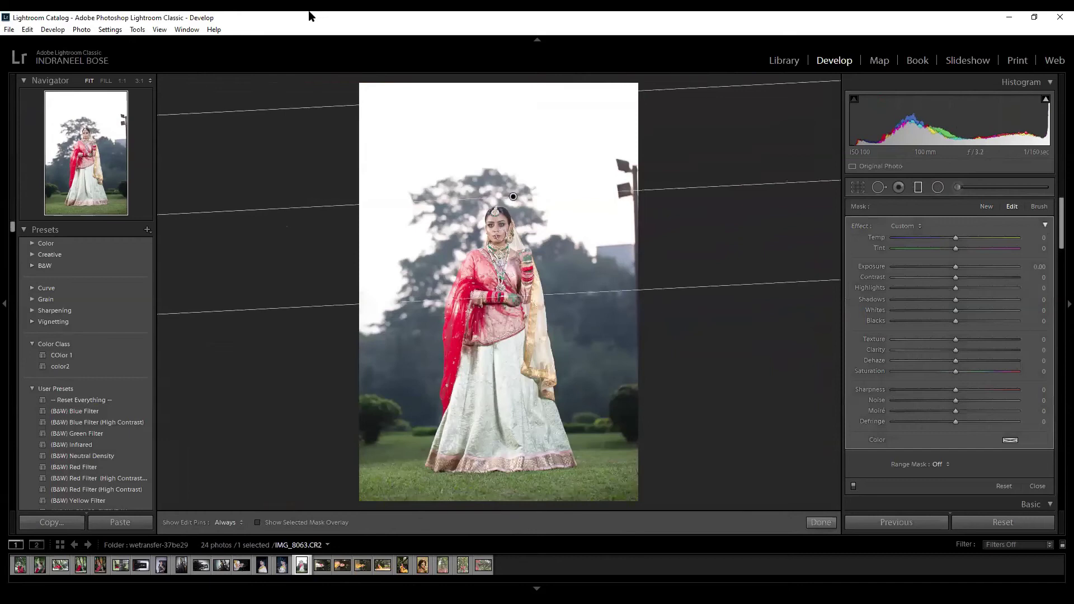
pyautogui.moveTo(408, 100); pyautogui.dragTo(408, 74)
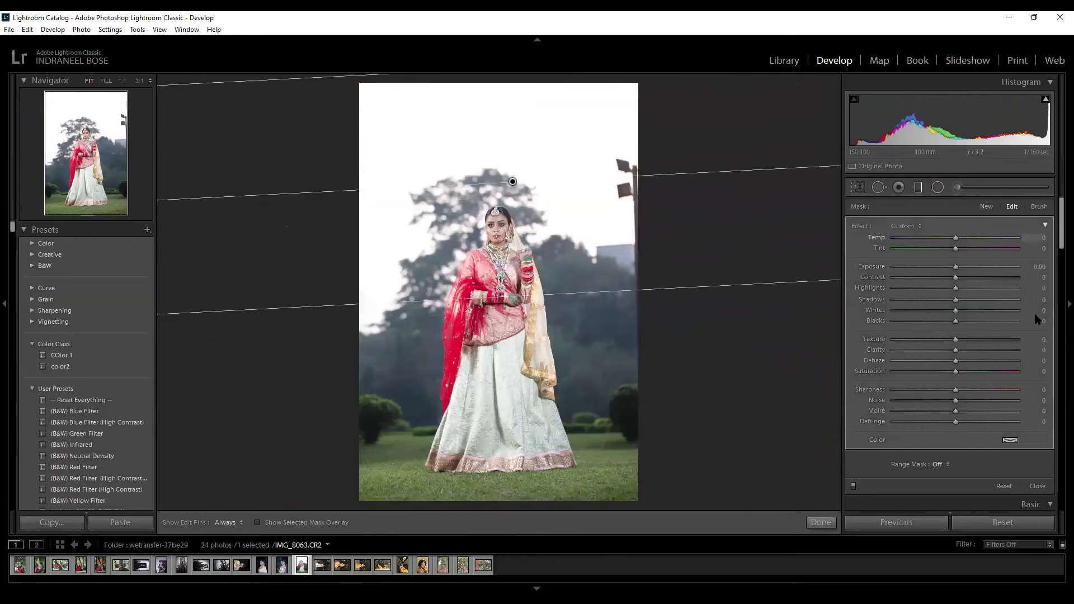
pyautogui.click(940, 465)
pyautogui.click(909, 484)
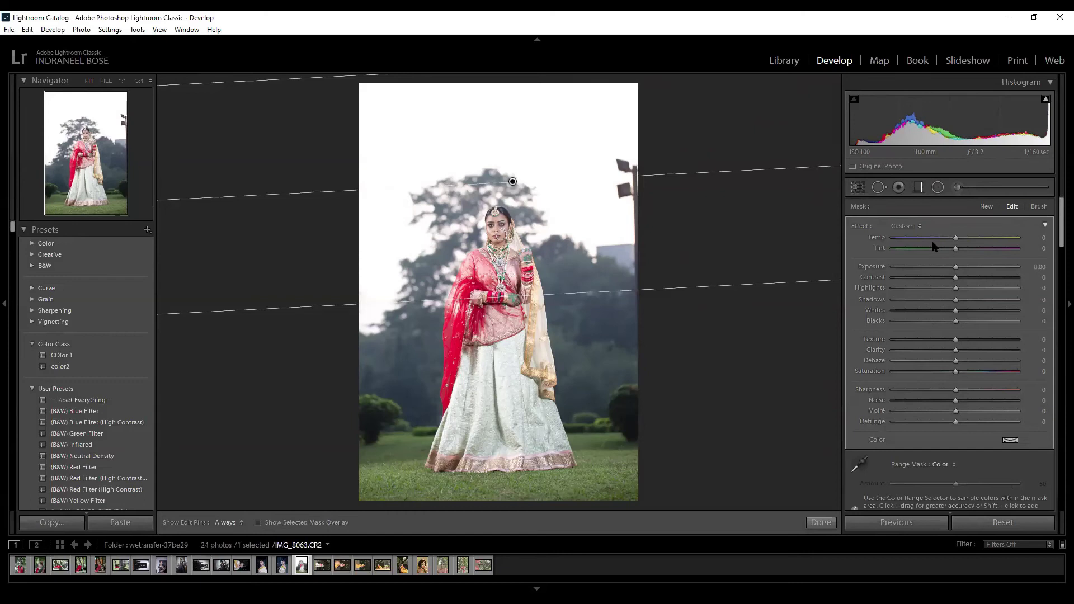
# With the mask overlay shown, sample several sky areas around the tree and the bride for the color range mask, and hide the overlay.
pyautogui.press('o')
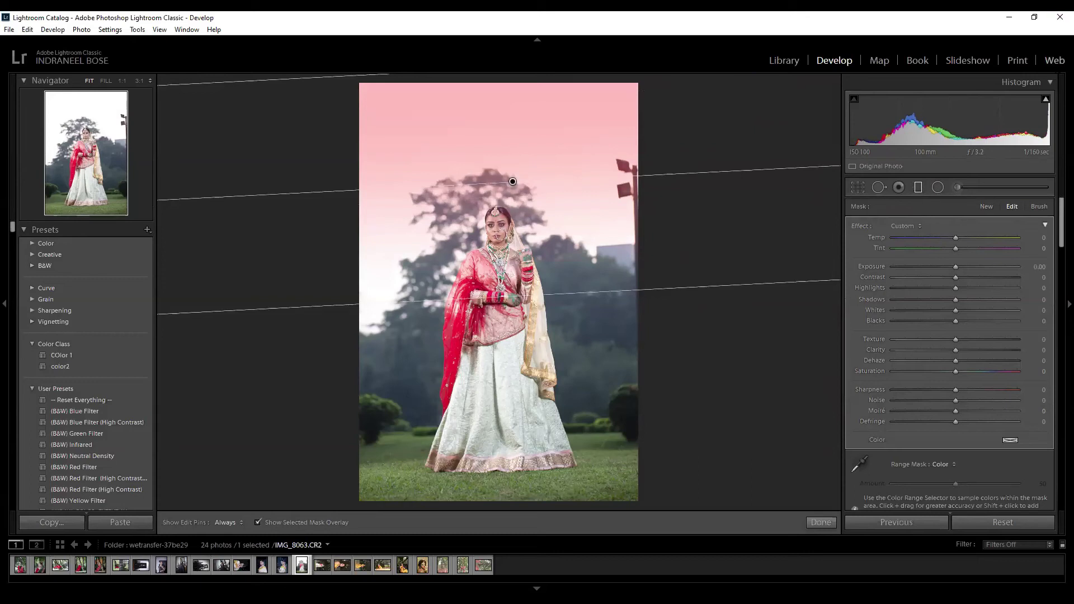
pyautogui.click(859, 463)
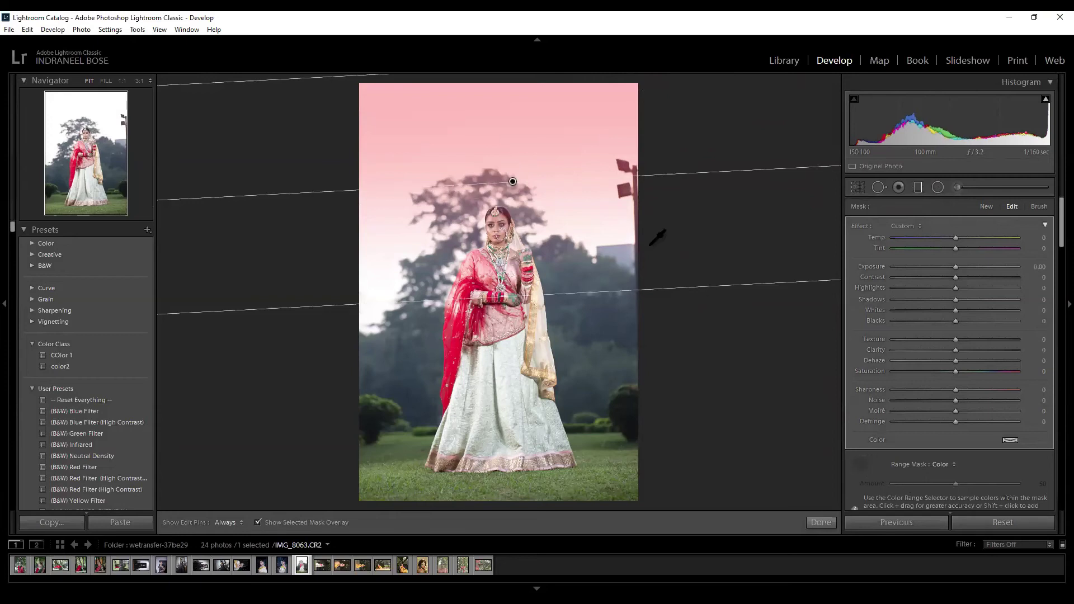
pyautogui.click(592, 157)
pyautogui.keyDown('shift'); pyautogui.click(594, 211); pyautogui.keyUp('shift')
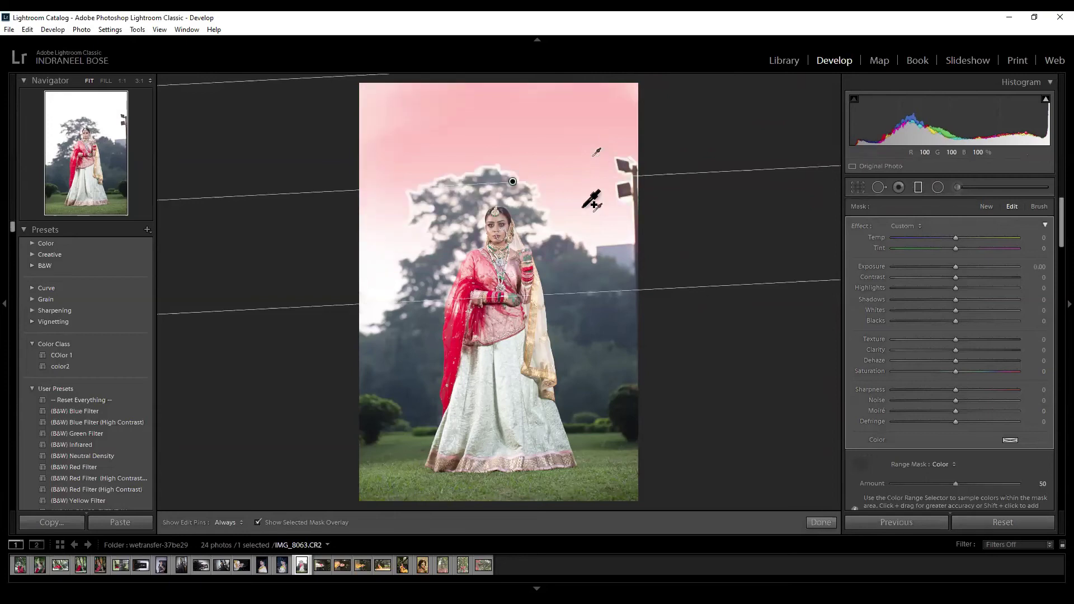
pyautogui.keyDown('shift'); pyautogui.click(535, 188); pyautogui.keyUp('shift')
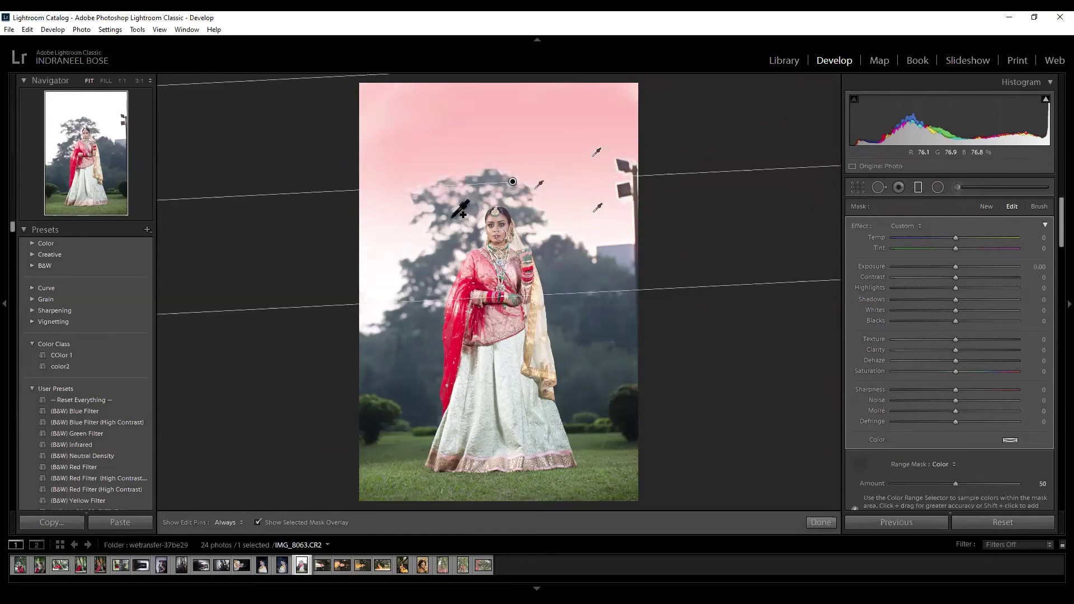
pyautogui.keyDown('shift'); pyautogui.click(423, 230); pyautogui.keyUp('shift')
pyautogui.keyDown('shift'); pyautogui.click(374, 298); pyautogui.keyUp('shift')
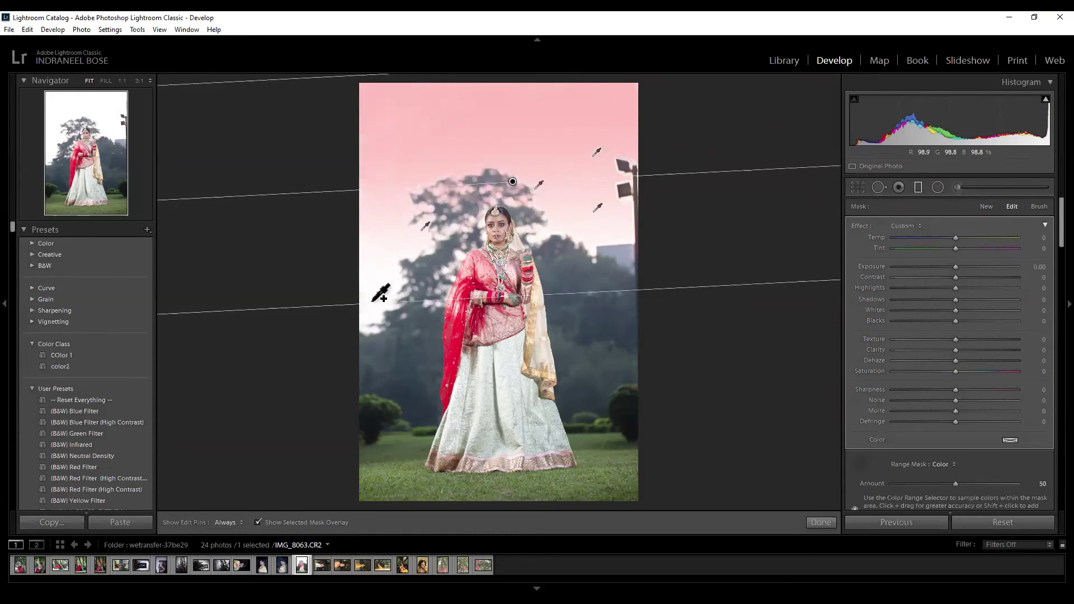
pyautogui.keyDown('shift'); pyautogui.click(379, 265); pyautogui.keyUp('shift')
pyautogui.keyDown('shift'); pyautogui.click(534, 233); pyautogui.keyUp('shift')
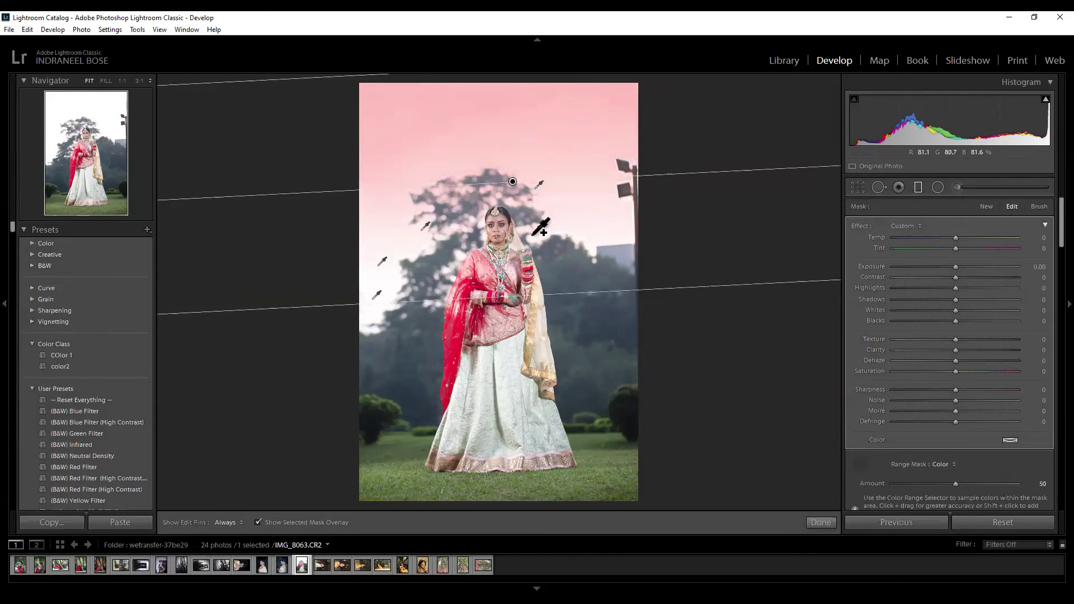
pyautogui.press('o')
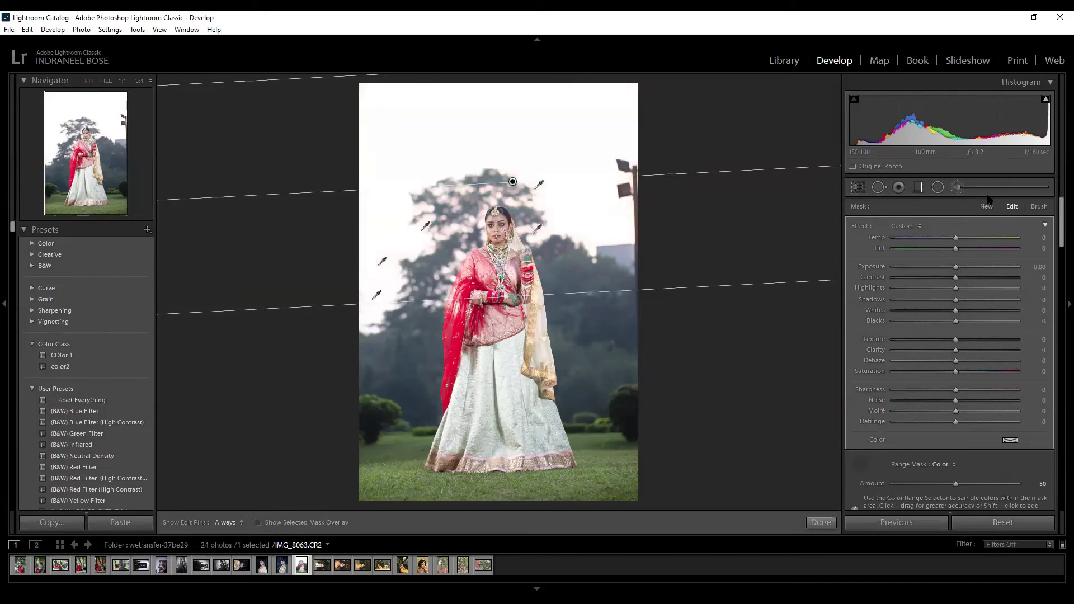
# Set the sky filter's Temp to 55, Highlights to −100, Shadows to −91 and Whites to −100.
pyautogui.moveTo(959, 239); pyautogui.dragTo(1012, 241)
pyautogui.moveTo(956, 288); pyautogui.dragTo(844, 311)
pyautogui.moveTo(1002, 237)
pyautogui.mouseDown()
pyautogui.moveTo(902, 250)
pyautogui.moveTo(990, 251)
pyautogui.mouseUp()
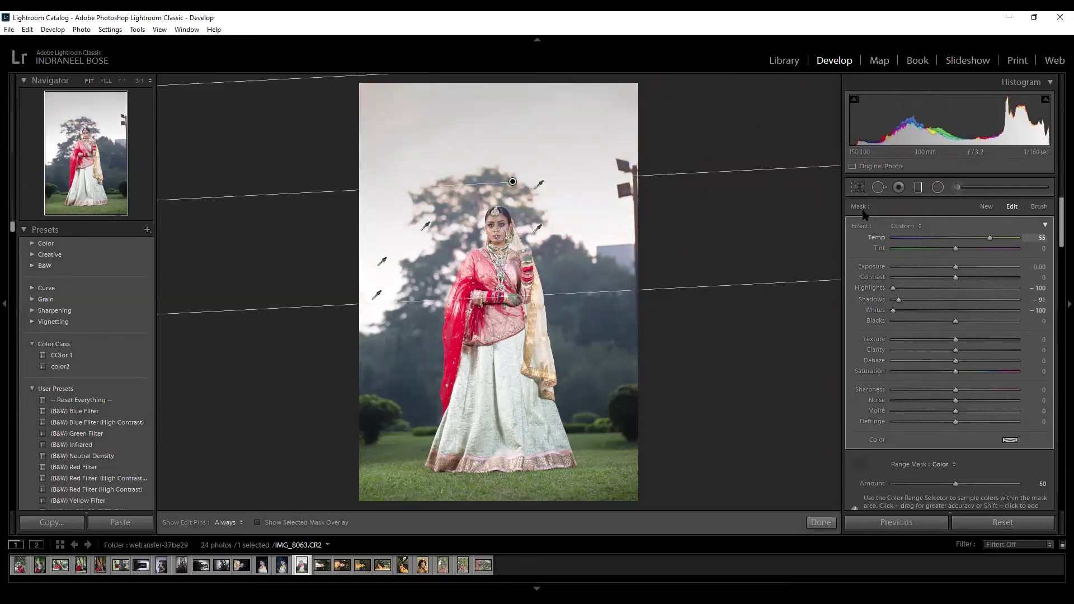
# Sample more sky colours for the range mask and set the sky filter's Temp to −100.
pyautogui.hotkey('ctrl', 'z')
pyautogui.click(526, 138)
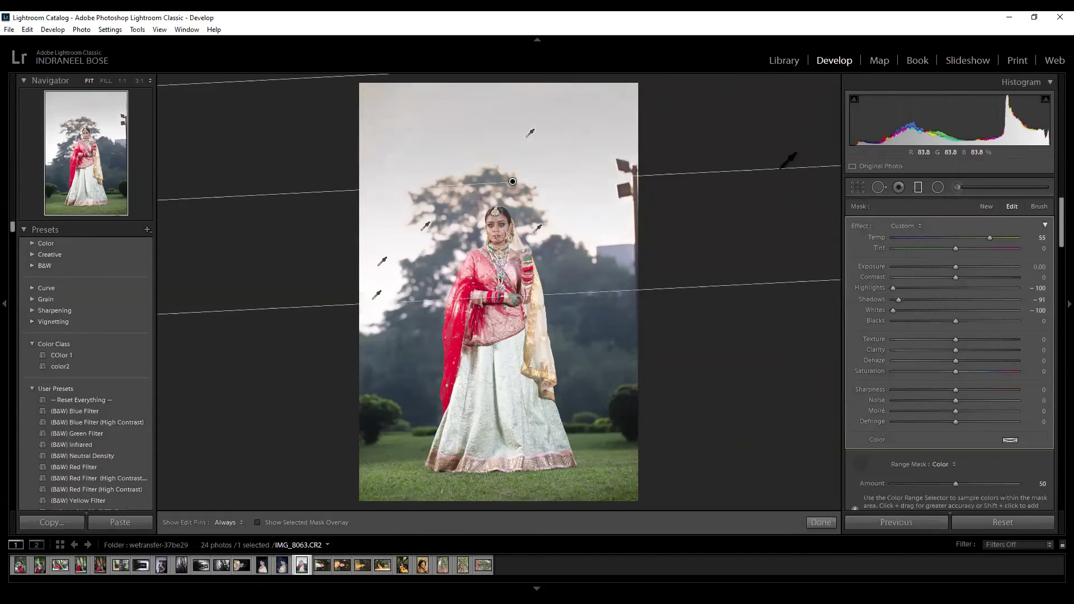
pyautogui.moveTo(990, 240); pyautogui.dragTo(887, 241)
pyautogui.click(434, 122)
pyautogui.keyDown('shift'); pyautogui.click(409, 233); pyautogui.keyUp('shift')
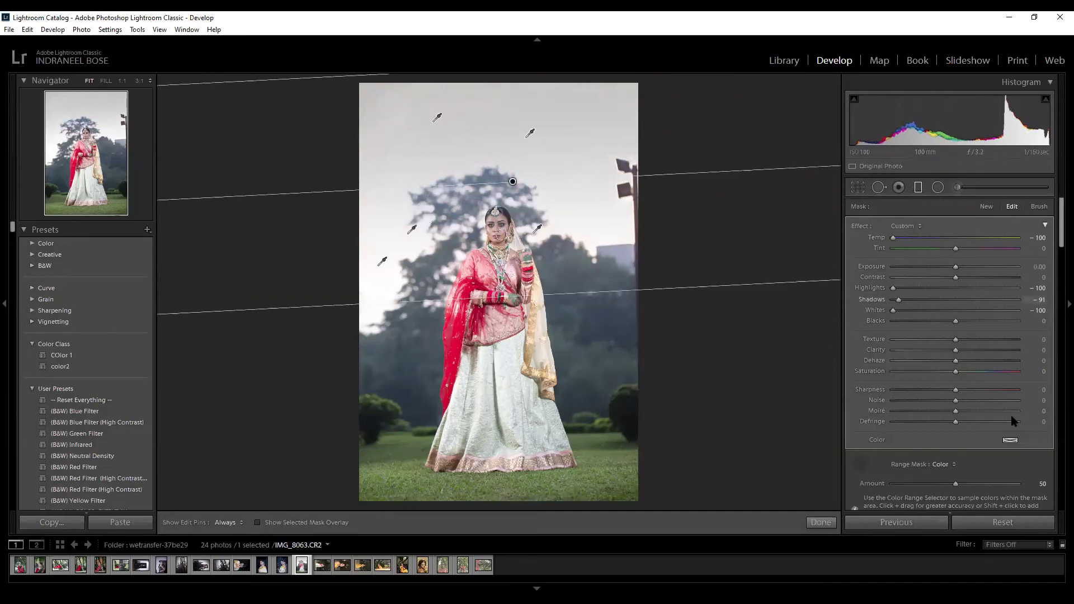
# Finish the graduated filter and set the photo's Highlights and Whites to −100 and Exposure to −0.14.
pyautogui.click(820, 522)
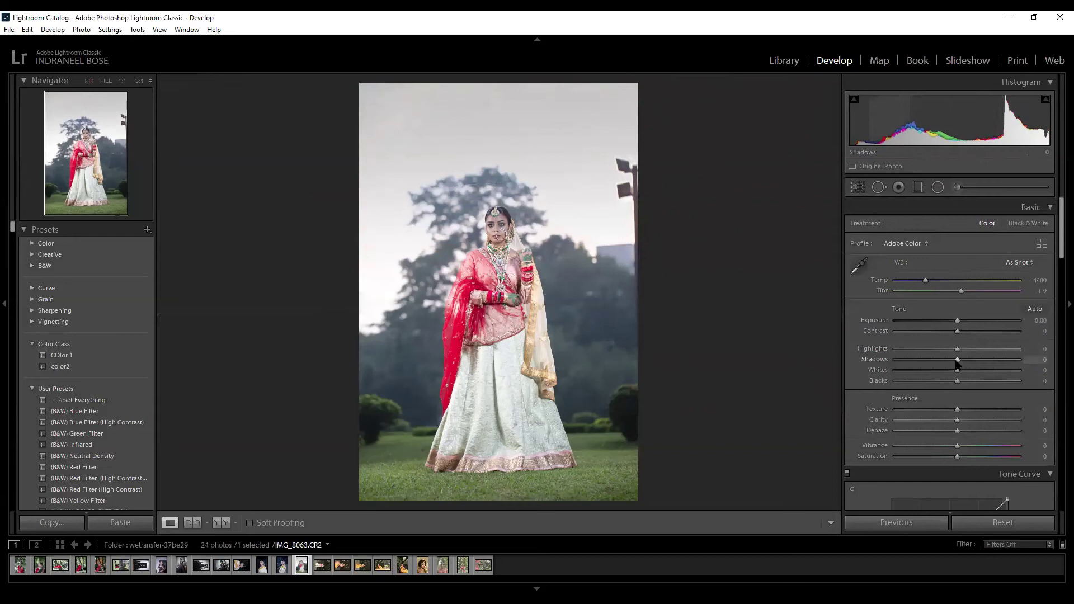
pyautogui.moveTo(957, 349); pyautogui.dragTo(887, 370)
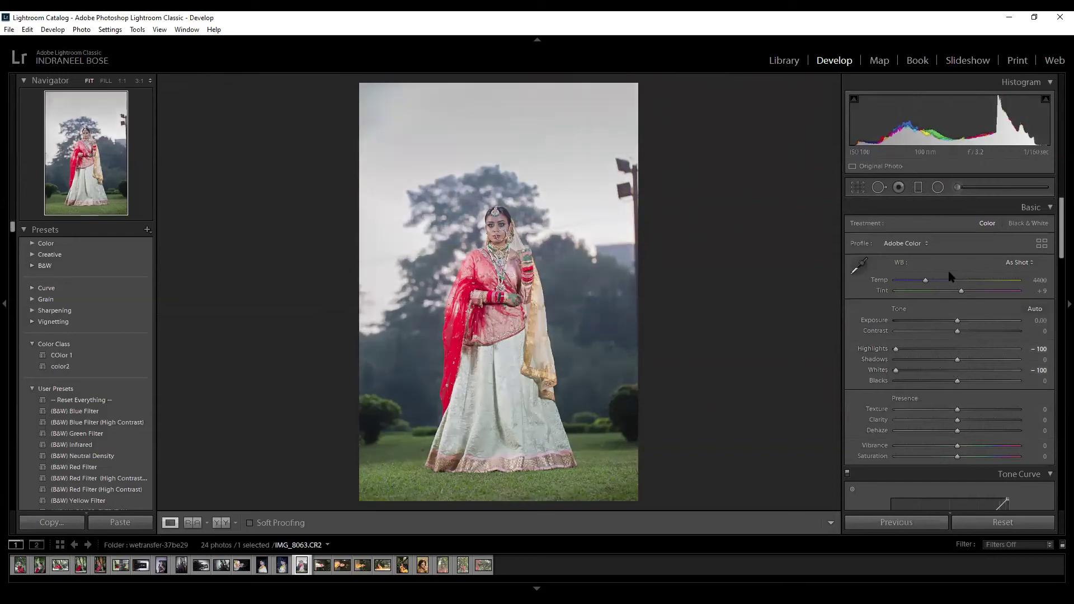
pyautogui.moveTo(957, 321)
pyautogui.mouseDown()
pyautogui.moveTo(942, 327)
pyautogui.moveTo(954, 321)
pyautogui.mouseUp()
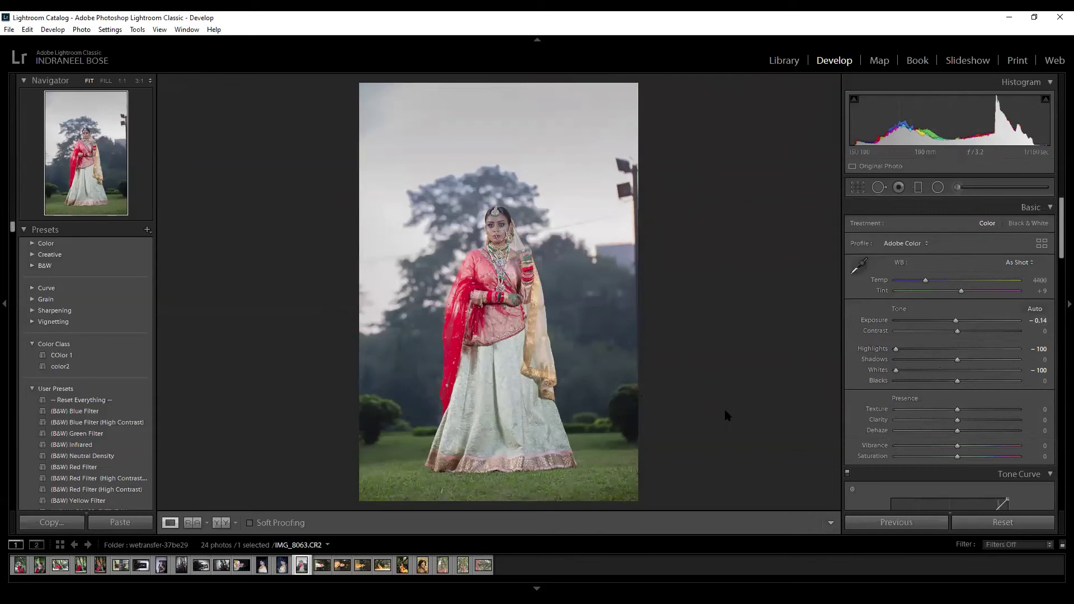
# Reset the bridal photo's edits, try the Auto tone settings and undo them.
pyautogui.click(1002, 522)
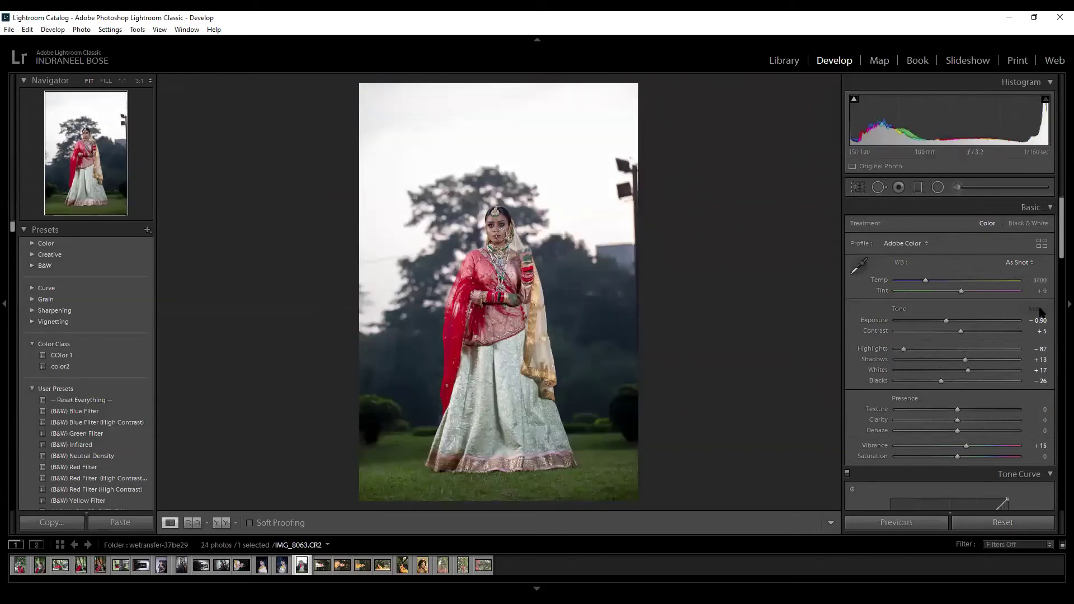
pyautogui.hotkey('ctrl', 'z')
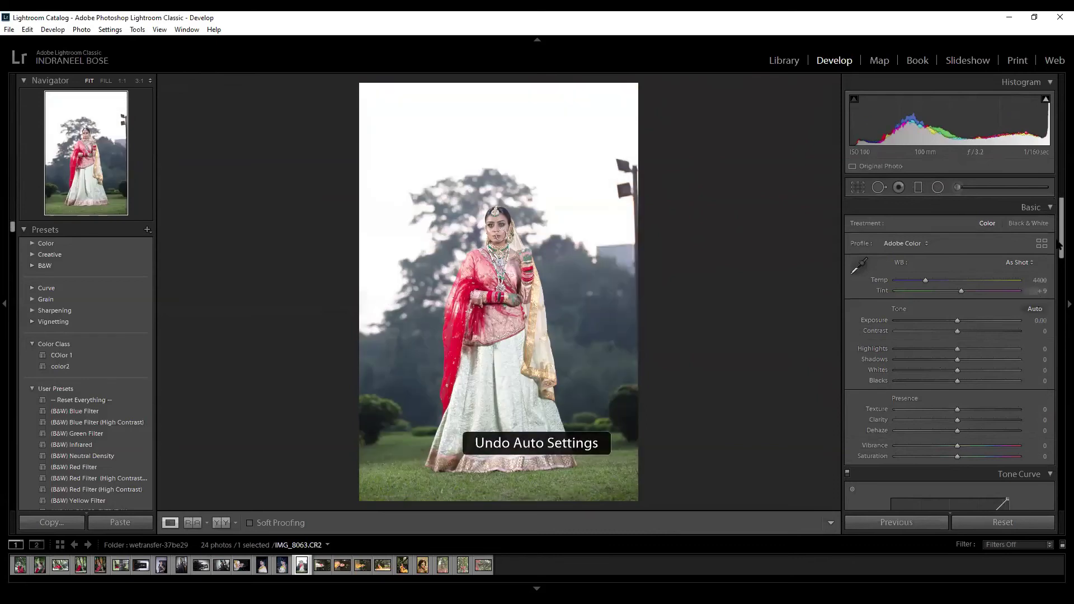
# Try a calibration Blue Primary Hue of −81 on the bridal photo and undo it.
pyautogui.moveTo(1061, 240); pyautogui.dragTo(1061, 479)
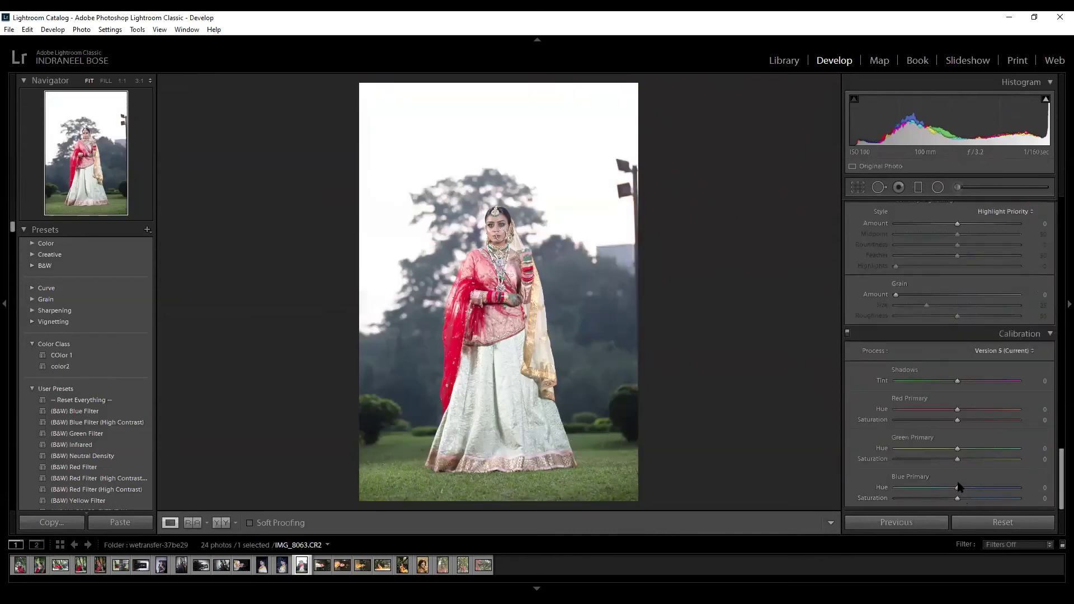
pyautogui.moveTo(957, 489); pyautogui.dragTo(907, 489)
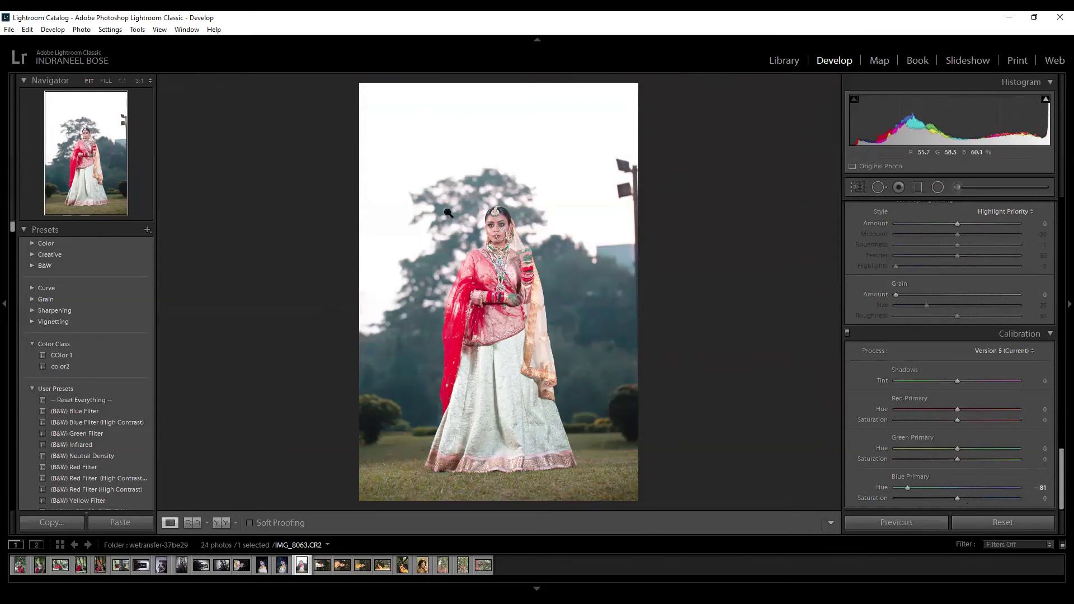
pyautogui.hotkey('ctrl', 'z')
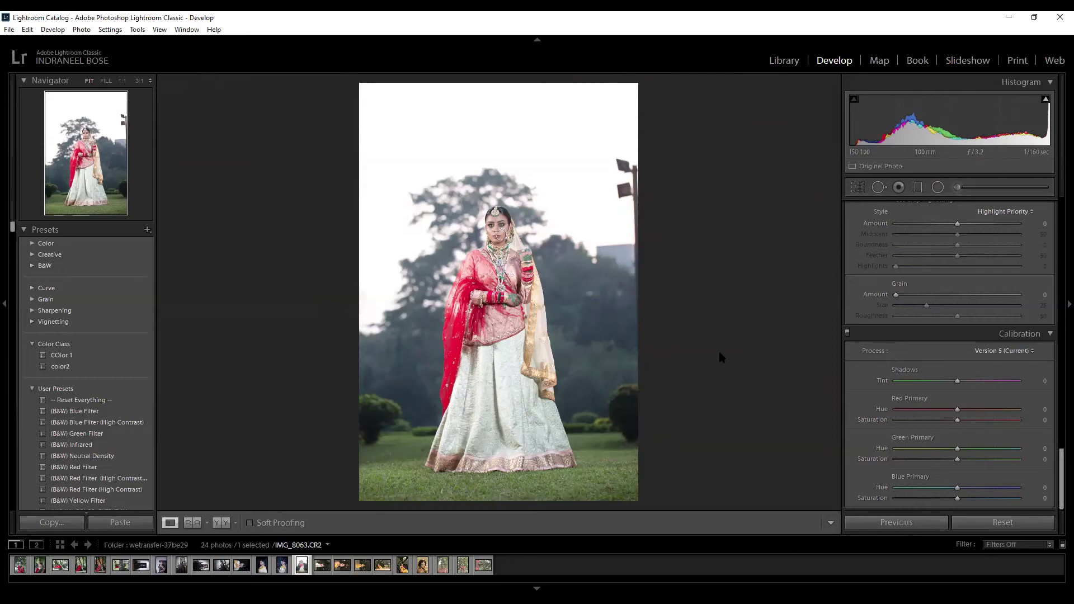
# Paint an Adjustment Brush mask over the sky beside the floodlight pole, checking it with the mask overlay.
pyautogui.scroll(10, 977, 242)
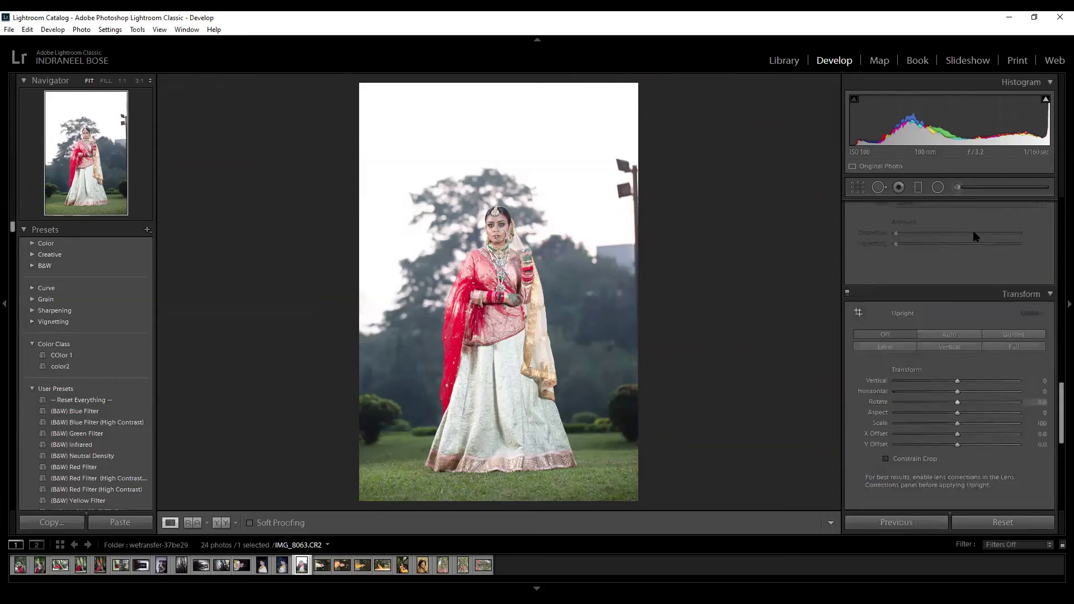
pyautogui.click(958, 187)
pyautogui.scroll(2, 573, 134)
pyautogui.press('o')
pyautogui.moveTo(562, 132)
pyautogui.mouseDown()
pyautogui.moveTo(597, 213)
pyautogui.moveTo(581, 176)
pyautogui.moveTo(601, 208)
pyautogui.moveTo(593, 167)
pyautogui.moveTo(623, 161)
pyautogui.moveTo(640, 206)
pyautogui.moveTo(591, 115)
pyautogui.moveTo(572, 131)
pyautogui.moveTo(534, 102)
pyautogui.moveTo(627, 112)
pyautogui.mouseUp()
pyautogui.press('o')
# Set the brushed sky's Temp to 78, Exposure to −2.10, Highlights to −100 and Whites to −100.
pyautogui.moveTo(956, 238); pyautogui.dragTo(986, 238)
pyautogui.moveTo(876, 240); pyautogui.dragTo(898, 252)
pyautogui.moveTo(1010, 241); pyautogui.dragTo(705, 244)
pyautogui.click(936, 241)
pyautogui.moveTo(956, 267)
pyautogui.mouseDown()
pyautogui.moveTo(879, 282)
pyautogui.moveTo(968, 277)
pyautogui.moveTo(954, 272)
pyautogui.moveTo(994, 239)
pyautogui.mouseUp()
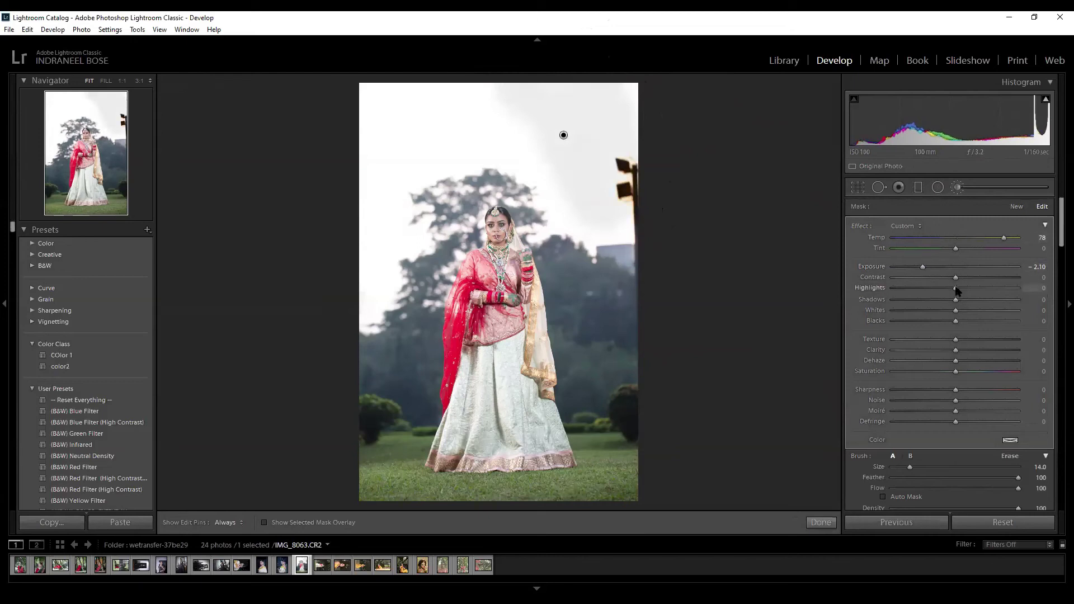
pyautogui.moveTo(956, 290); pyautogui.dragTo(797, 303)
pyautogui.moveTo(954, 309); pyautogui.dragTo(865, 311)
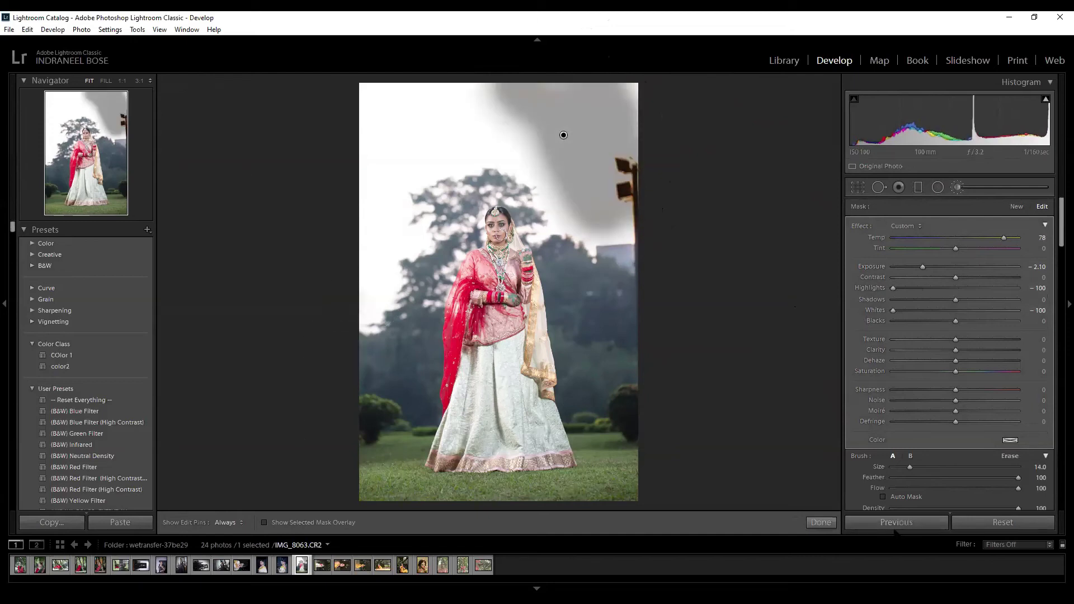
# Reset the photo's edits, set the unpainted brush's Exposure to −0.63 and close the Adjustment Brush.
pyautogui.click(1002, 523)
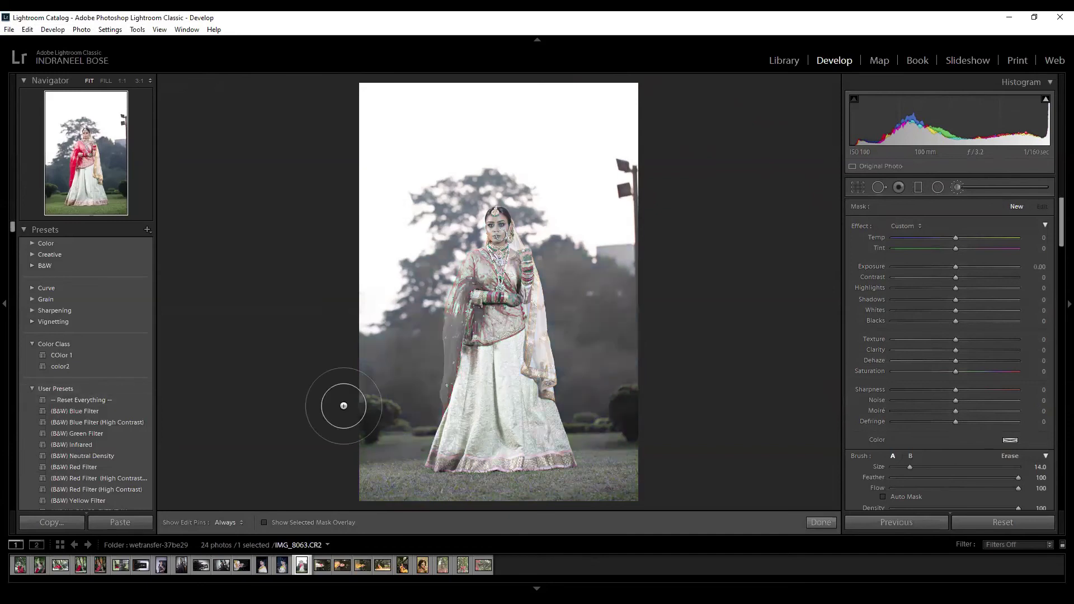
pyautogui.moveTo(956, 267)
pyautogui.mouseDown()
pyautogui.moveTo(928, 271)
pyautogui.moveTo(949, 274)
pyautogui.mouseUp()
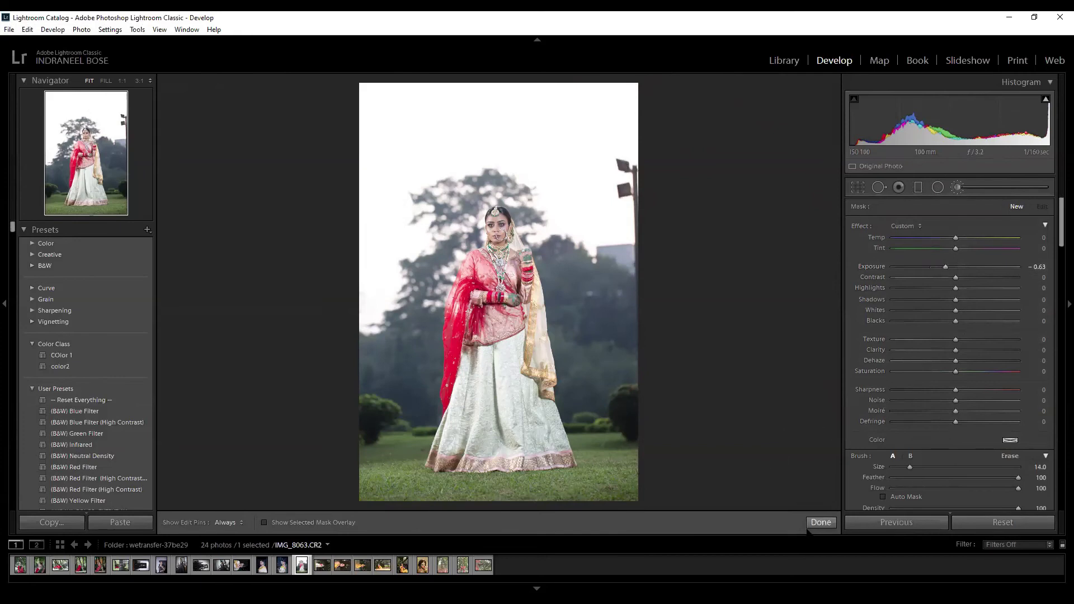
pyautogui.click(817, 523)
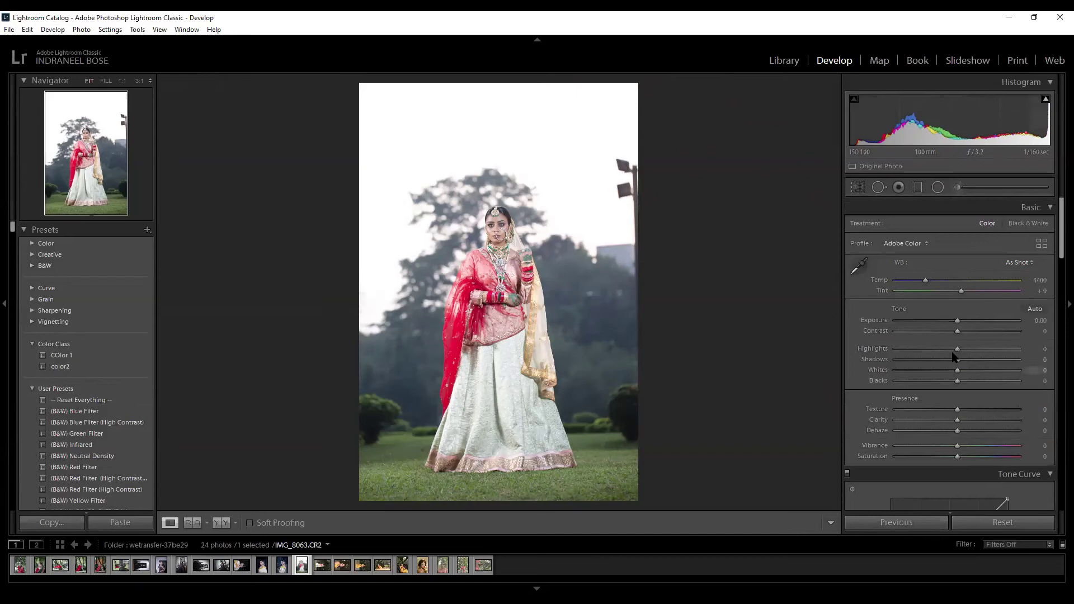
# Try Exposure −2.91, Highlights +71, Shadows +100, Whites +49 and Blacks +85 on the whole bridal photo.
pyautogui.moveTo(954, 321); pyautogui.dragTo(855, 337)
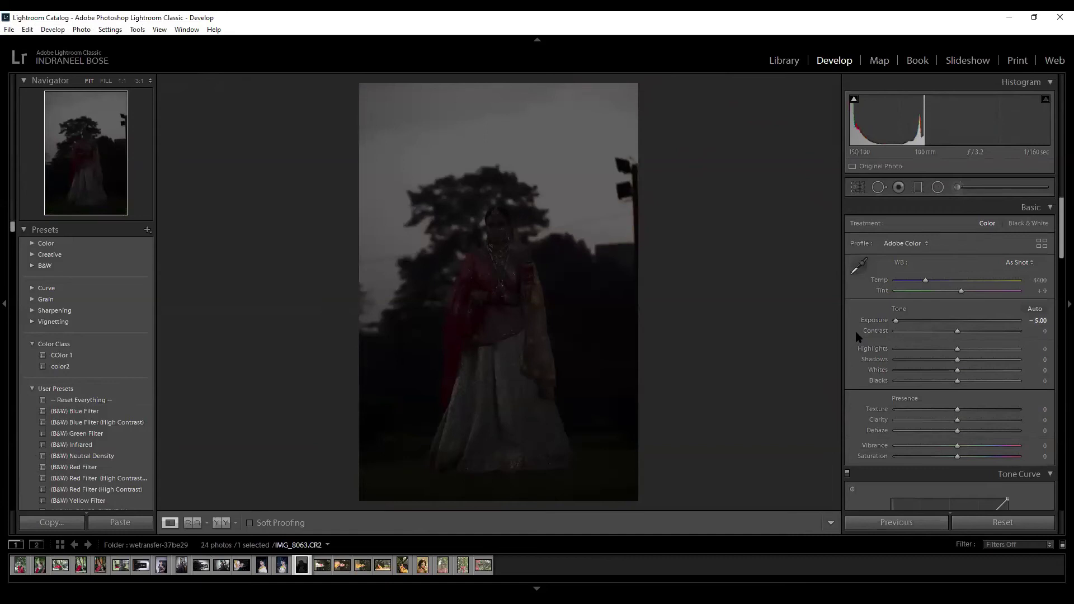
pyautogui.moveTo(907, 321); pyautogui.dragTo(910, 324)
pyautogui.moveTo(975, 382); pyautogui.dragTo(1031, 360)
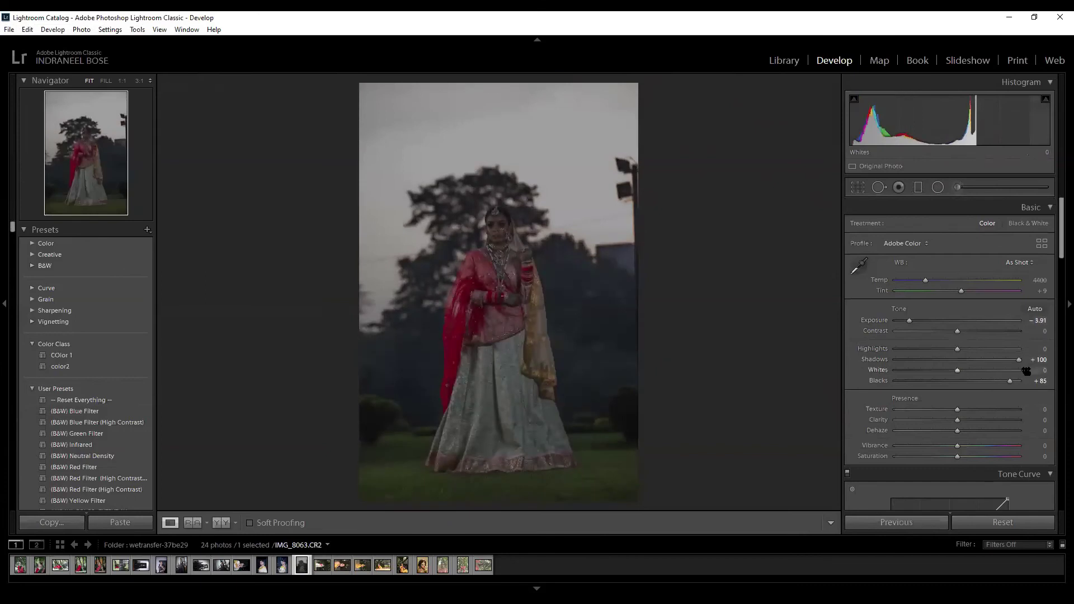
pyautogui.moveTo(958, 349); pyautogui.dragTo(988, 375)
pyautogui.moveTo(914, 320); pyautogui.dragTo(929, 324)
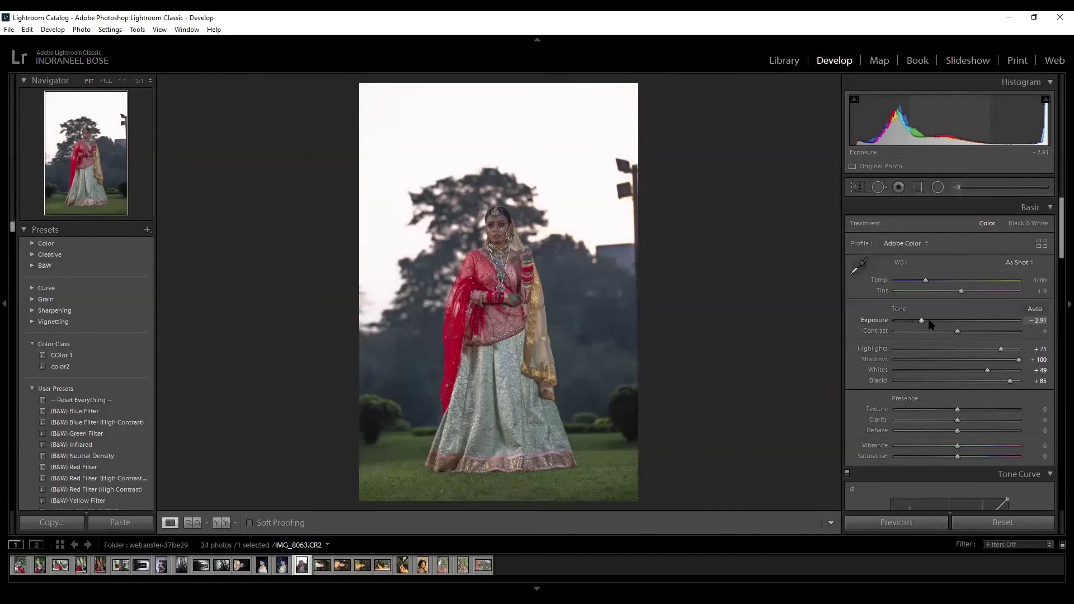
# Reset the bridal photo's edits and open the sideways portrait IMG_4271.CR2.
pyautogui.click(1003, 522)
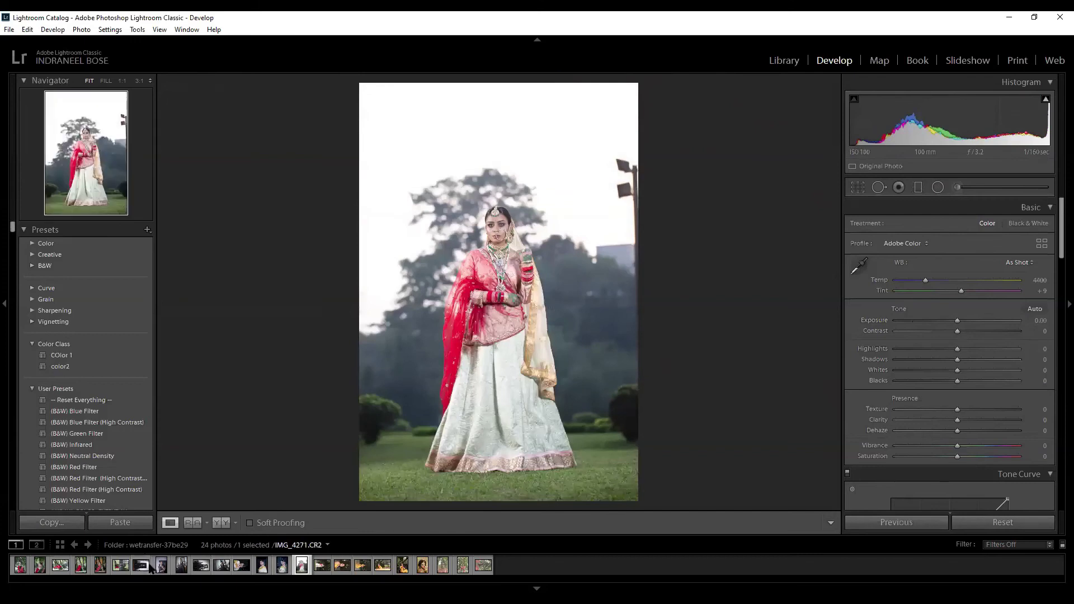
pyautogui.click(141, 566)
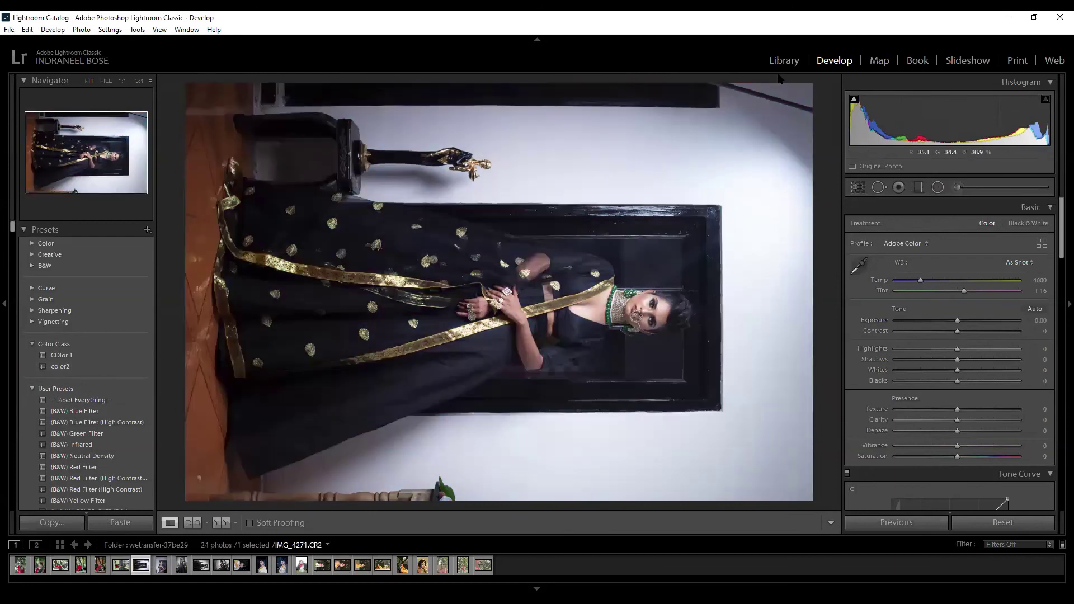
# Open the outdoor bride photo IMG_8063.CR2 for developing.
pyautogui.click(783, 61)
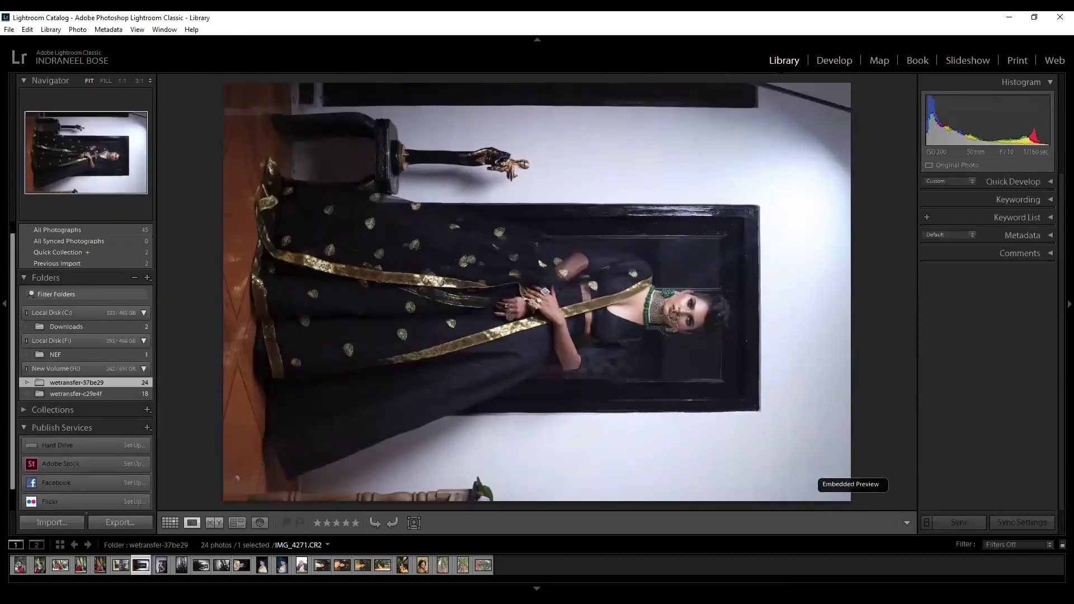
pyautogui.press('d')
pyautogui.press('e')
pyautogui.press('d')
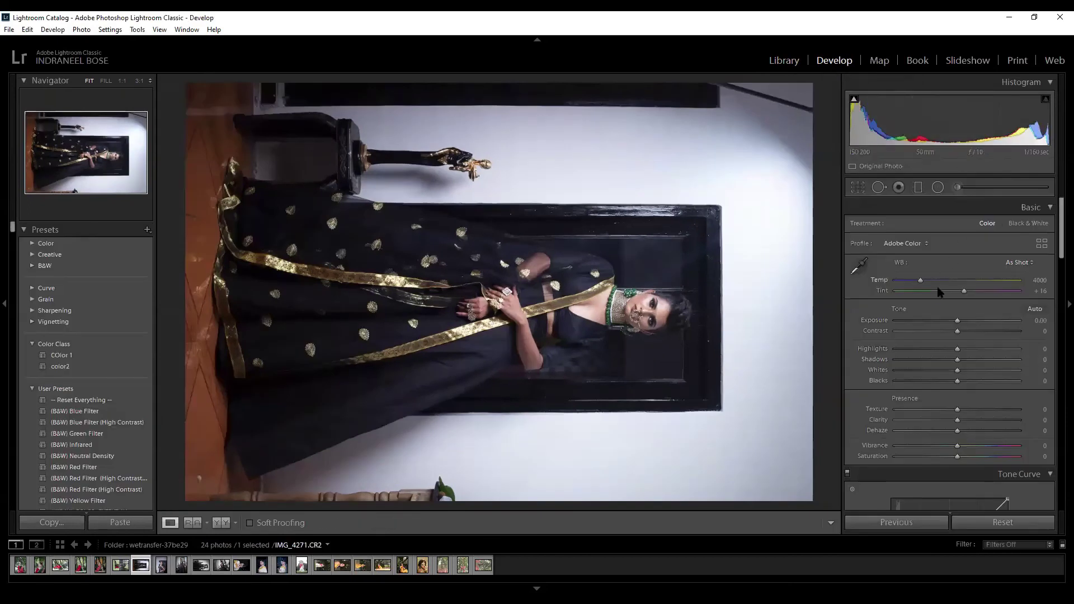
pyautogui.click(302, 565)
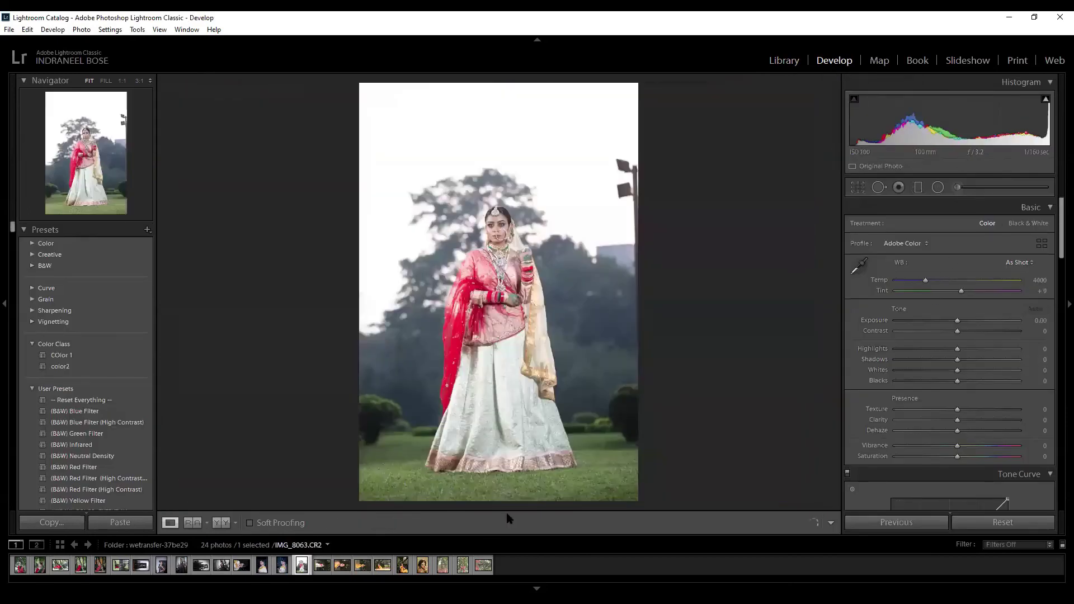
# Try a Temp of 2000 on the whole bride photo and undo it.
pyautogui.moveTo(924, 281); pyautogui.dragTo(860, 284)
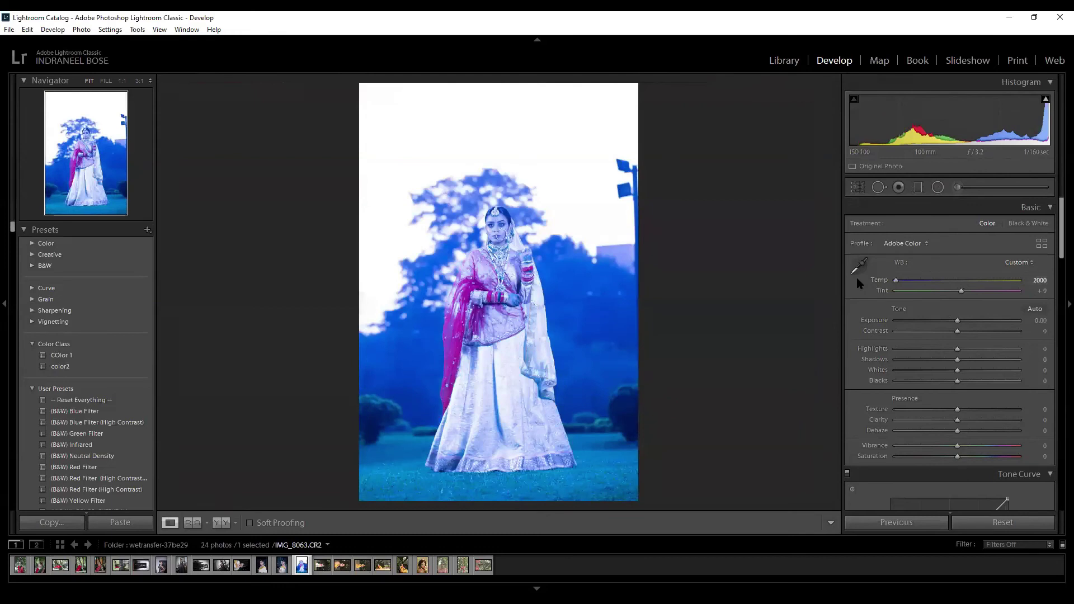
pyautogui.hotkey('ctrl', 'z')
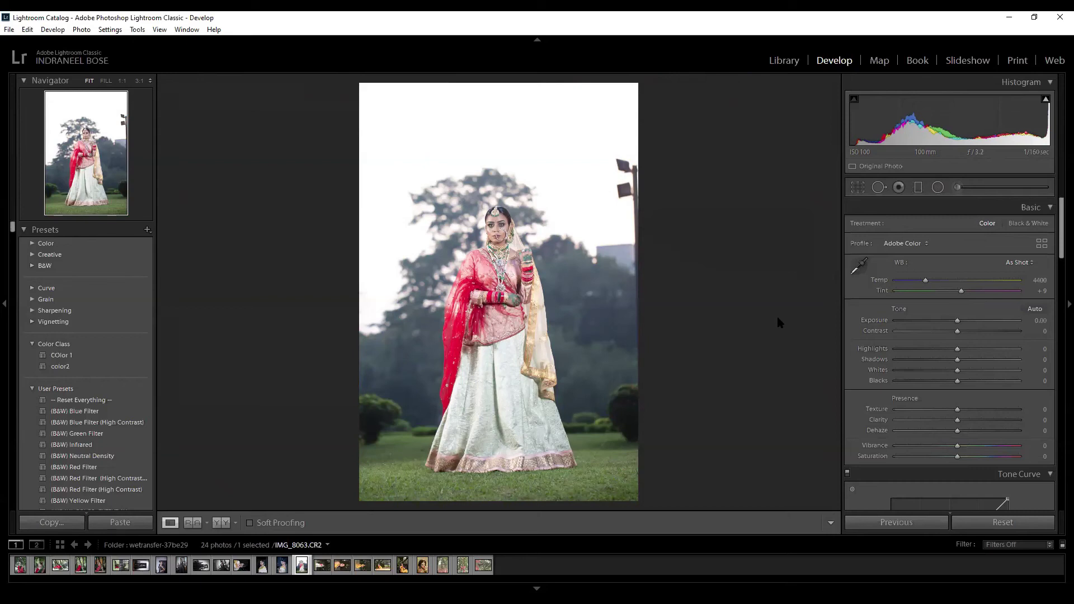
# Place a slightly tilted graduated filter from the top of the sky to the bride's waist and check its mask overlay.
pyautogui.click(918, 187)
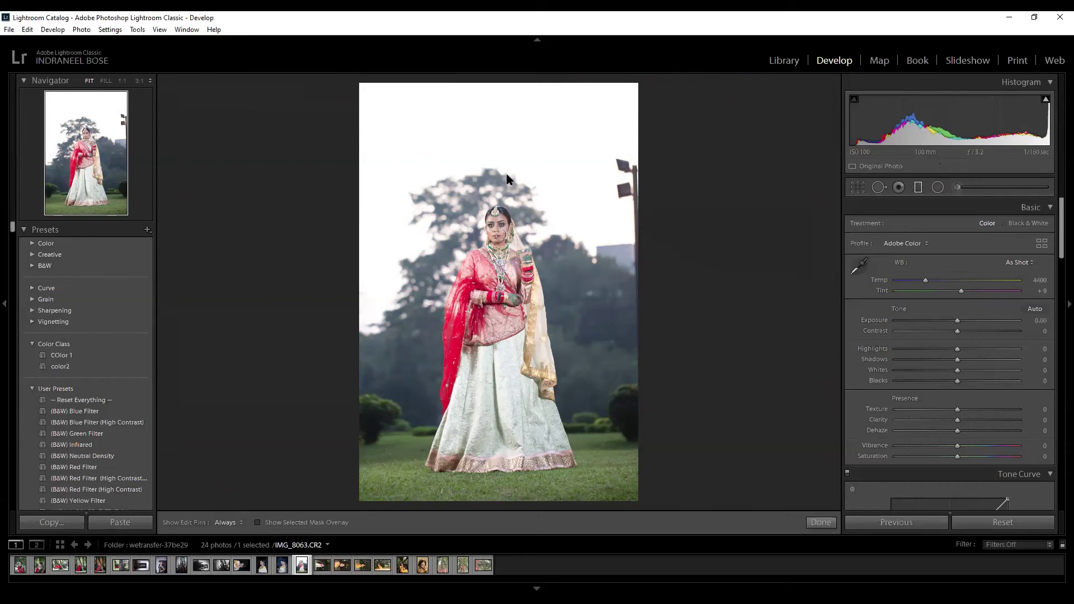
pyautogui.moveTo(508, 116); pyautogui.dragTo(516, 305)
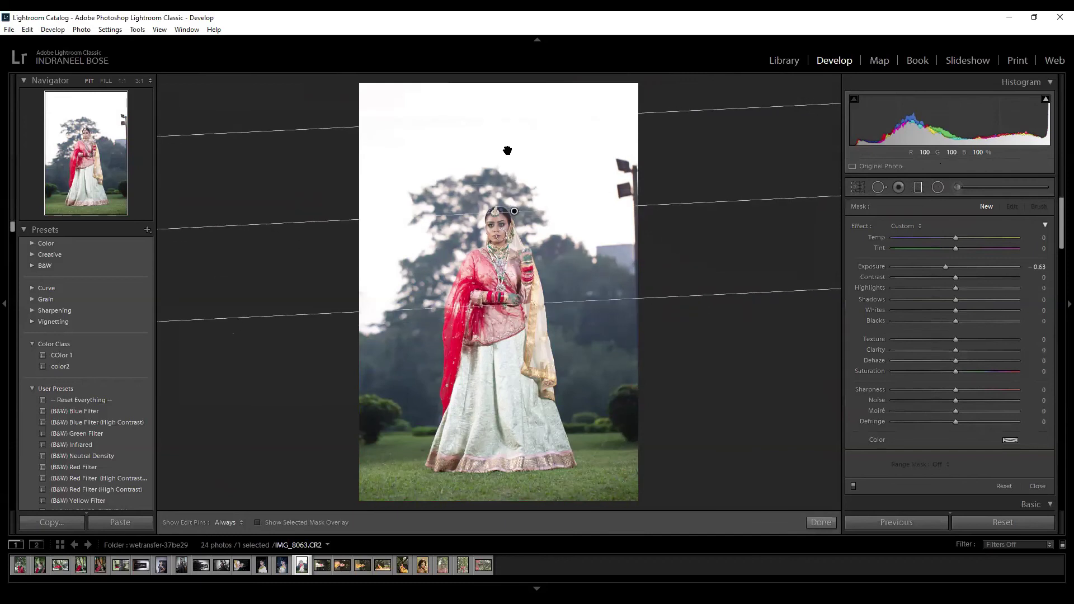
pyautogui.moveTo(513, 113); pyautogui.dragTo(517, 78)
pyautogui.press('o')
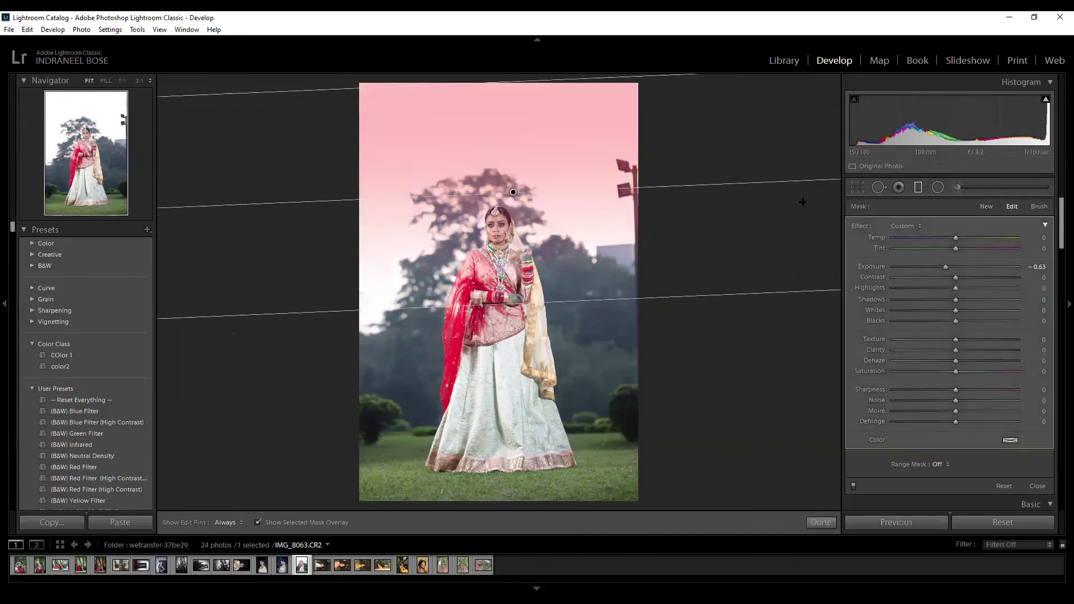
pyautogui.press('o')
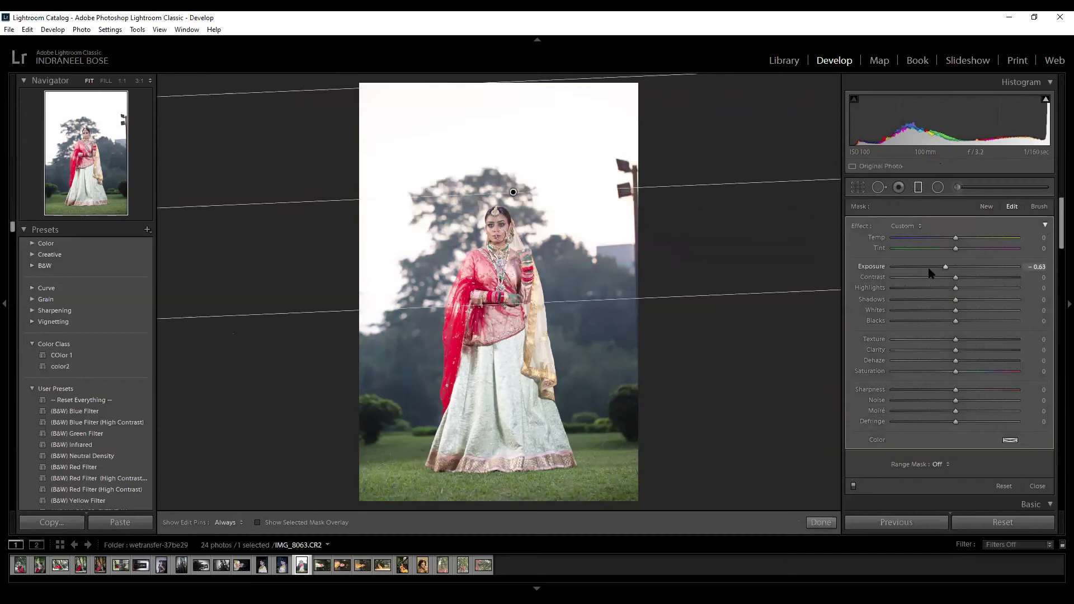
# Set the graduated filter's Exposure to −3.39, Temp to 23 and Contrast to 86, and stretch its lower edge down to the grass.
pyautogui.moveTo(946, 267); pyautogui.dragTo(902, 267)
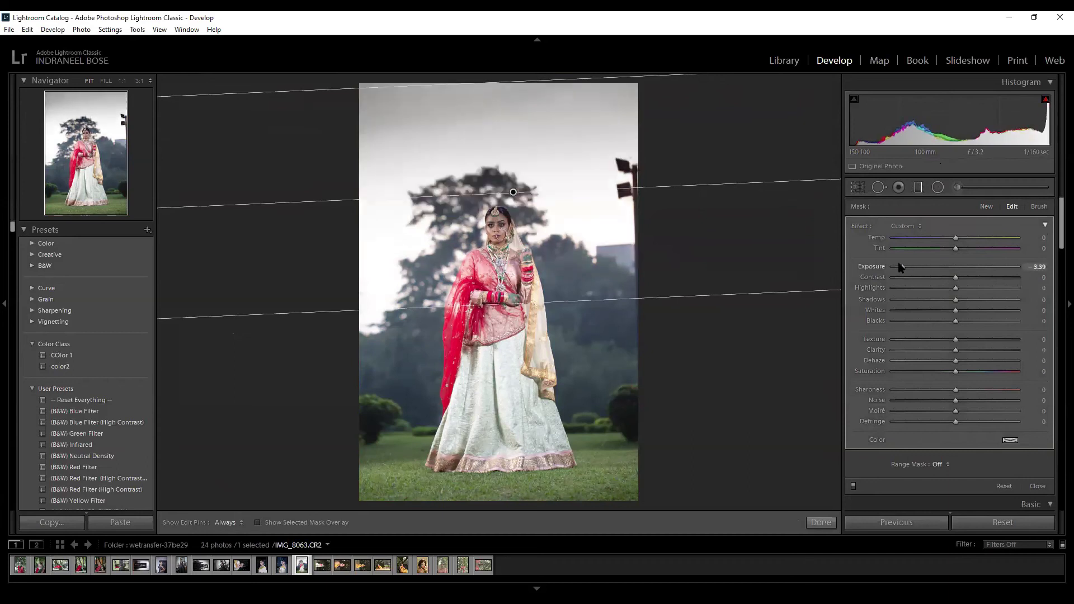
pyautogui.moveTo(947, 239); pyautogui.dragTo(1012, 240)
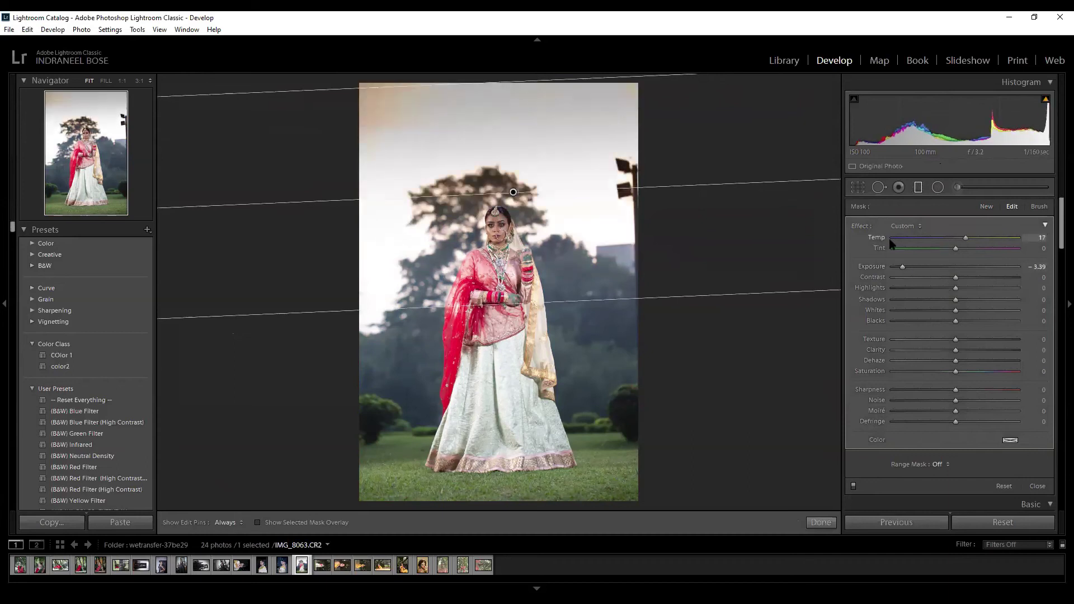
pyautogui.click(971, 239)
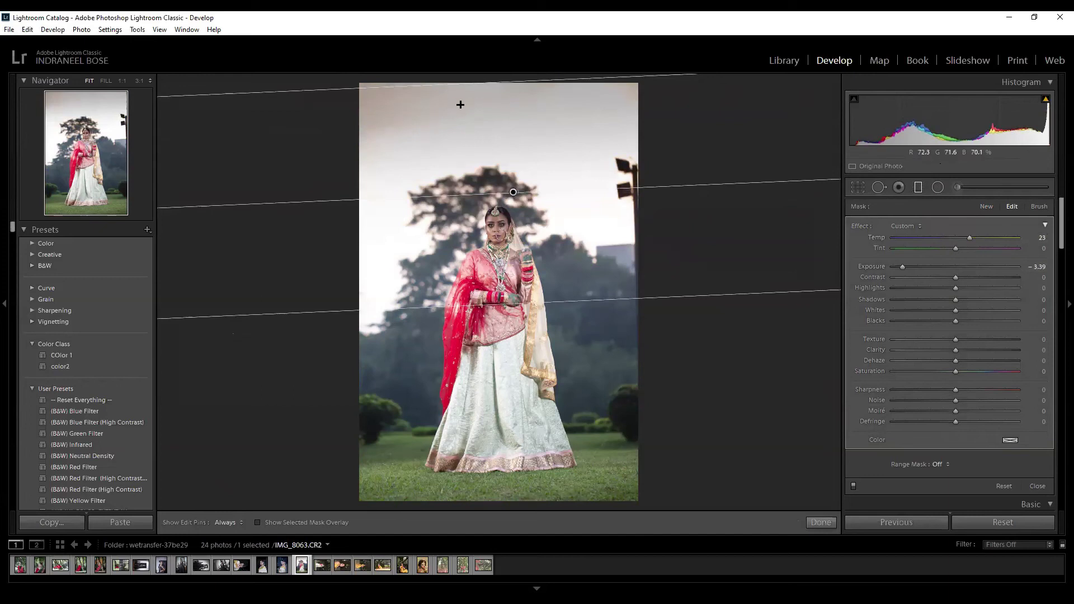
pyautogui.moveTo(955, 277); pyautogui.dragTo(1010, 278)
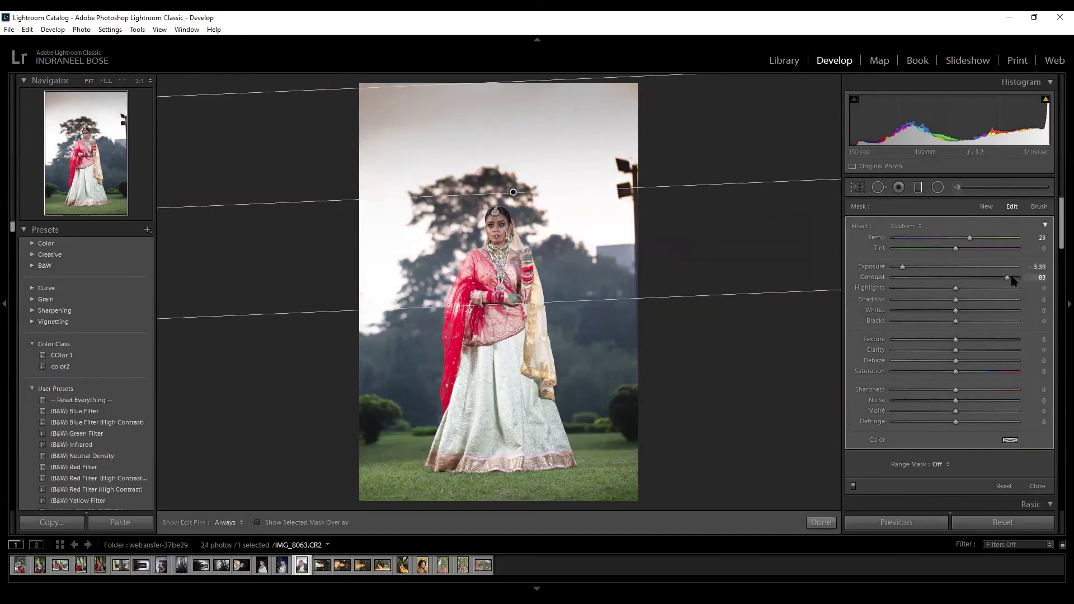
pyautogui.moveTo(565, 301); pyautogui.dragTo(599, 482)
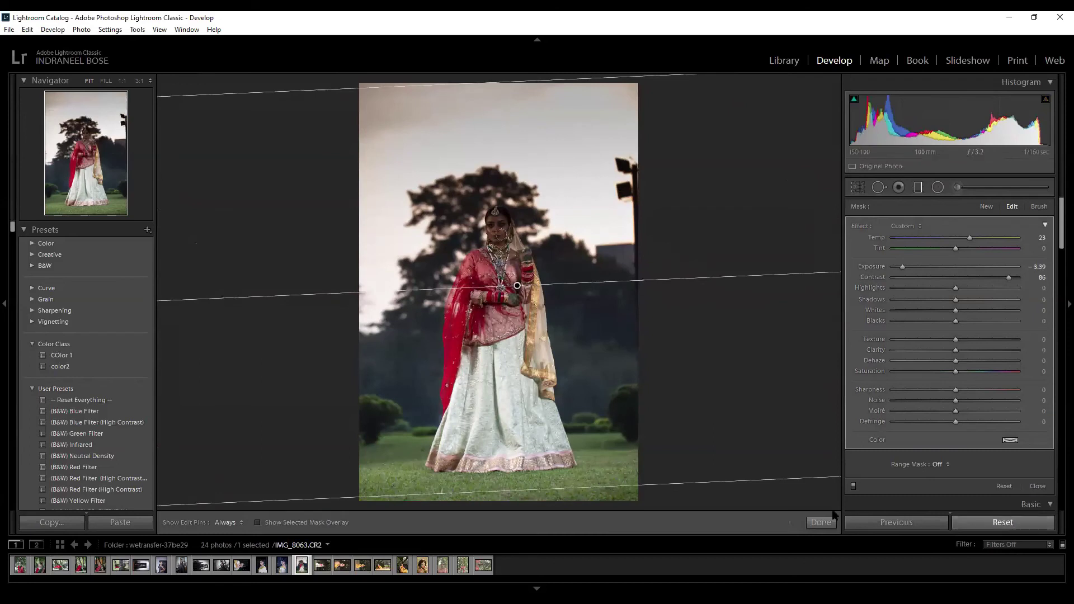
# Delete the graduated filter and reset its effect sliders.
pyautogui.press('Delete')
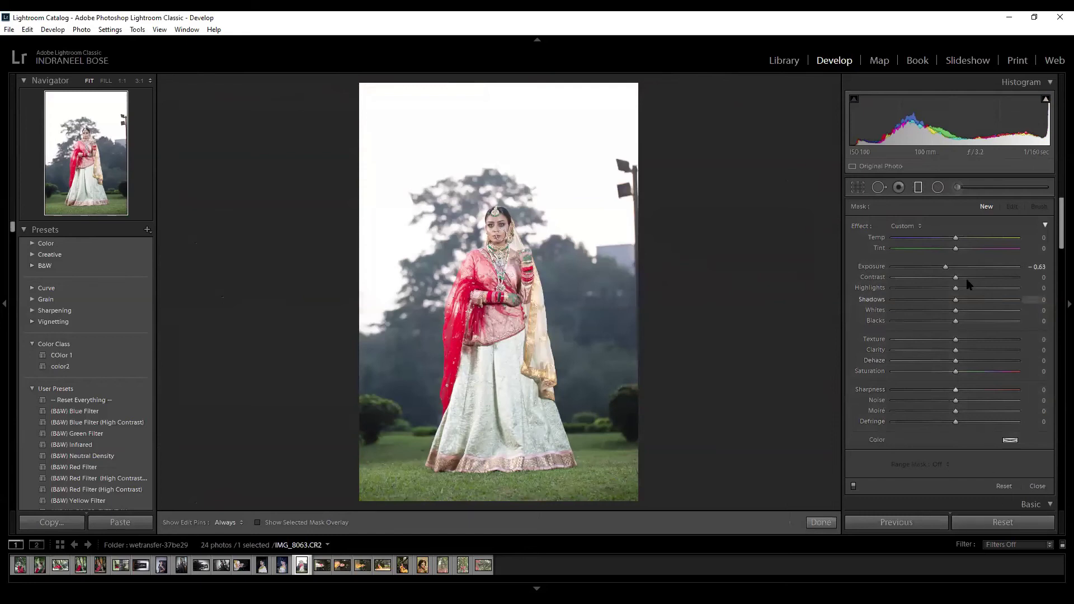
pyautogui.doubleClick(865, 226)
# Try lowering the Blue Primary Hue in Calibration and reset it to its default.
pyautogui.scroll(-3, 1059, 193)
pyautogui.scroll(-10, 1059, 193)
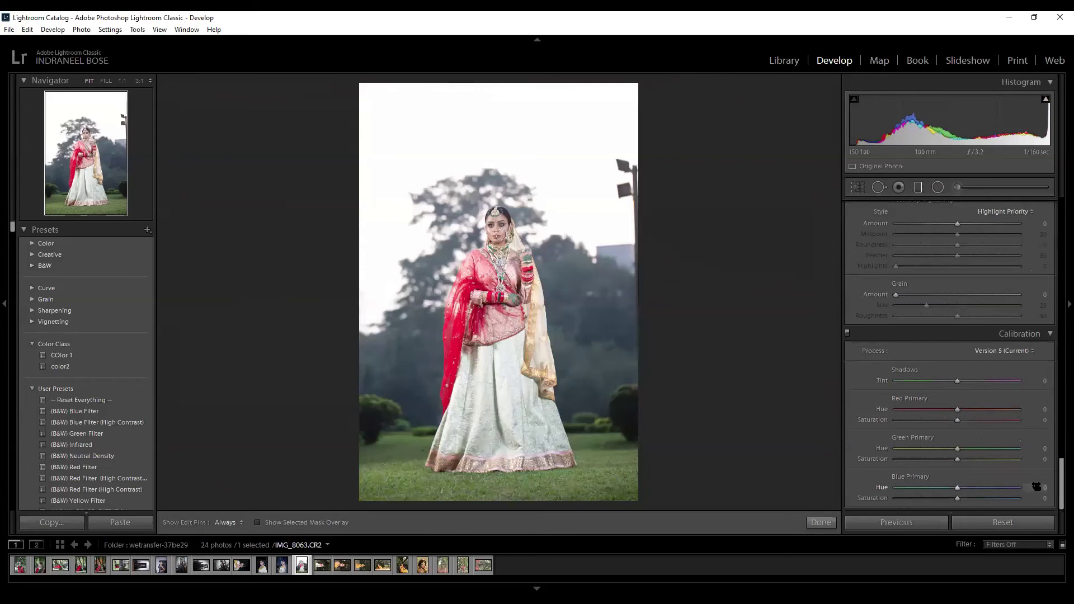
pyautogui.moveTo(958, 487); pyautogui.dragTo(930, 491)
pyautogui.doubleClick(958, 488)
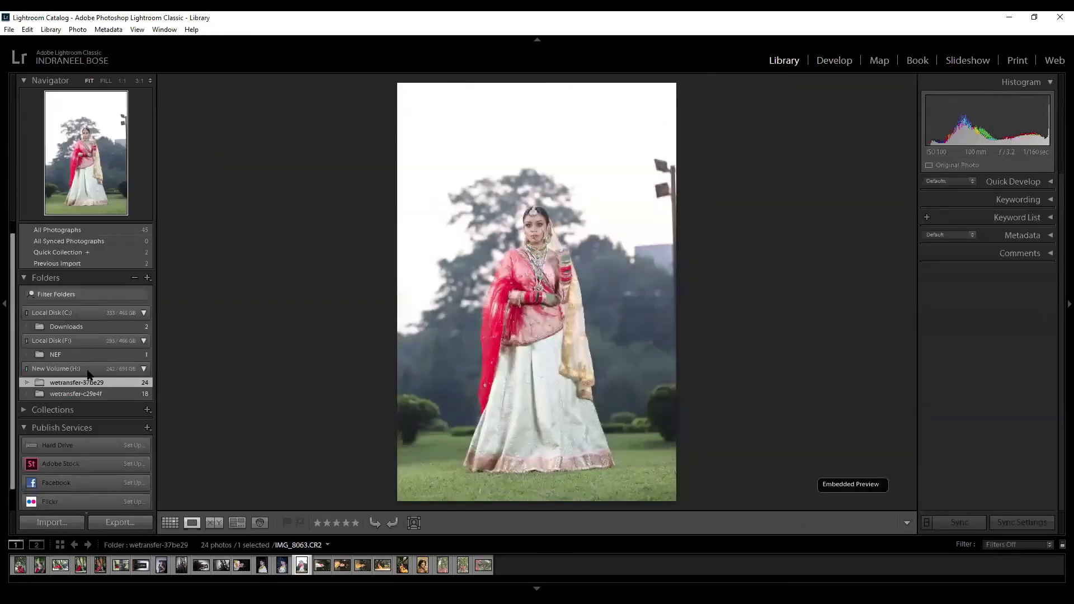
# Browse folder wetransfer-c29e4f and view the photo of the couple on the rocks in Develop.
pyautogui.click(75, 394)
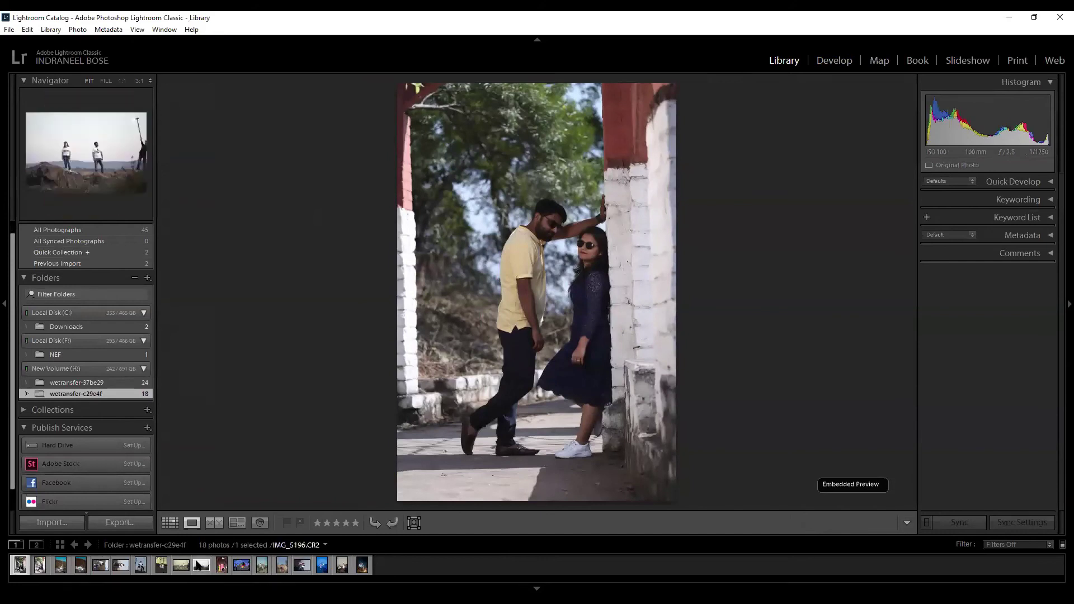
pyautogui.click(201, 565)
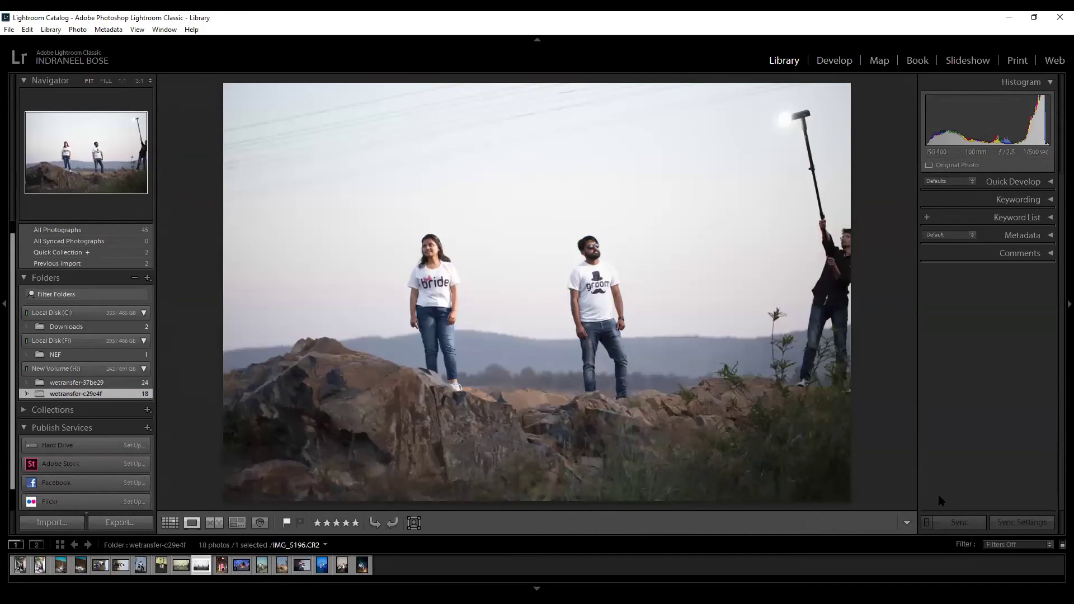
pyautogui.click(834, 59)
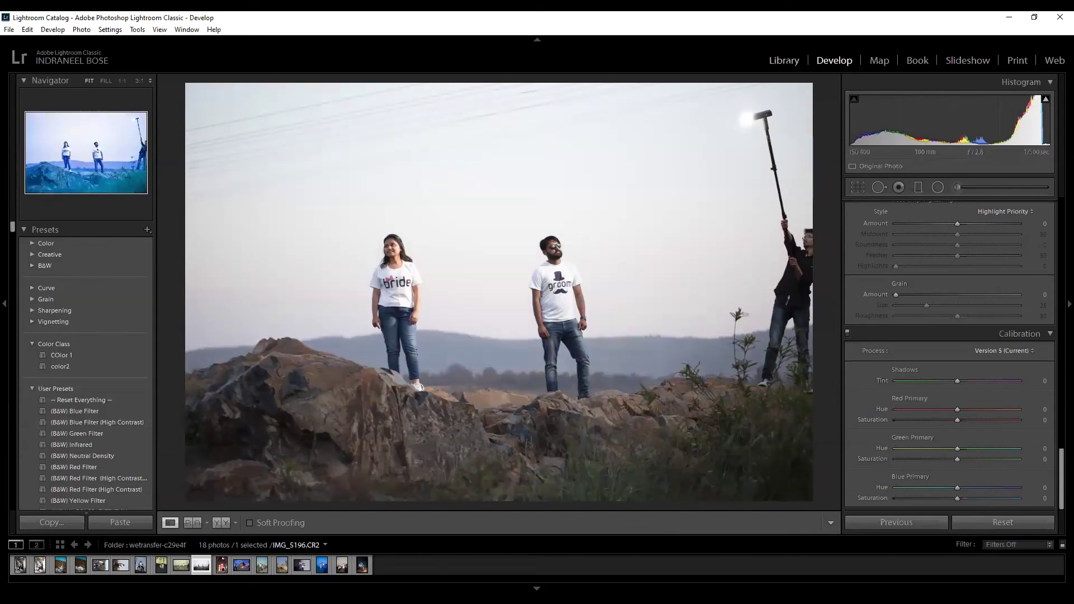
# Return to folder wetransfer-37be29 and reopen the bride photo IMG_8063.CR2 in Develop.
pyautogui.click(784, 60)
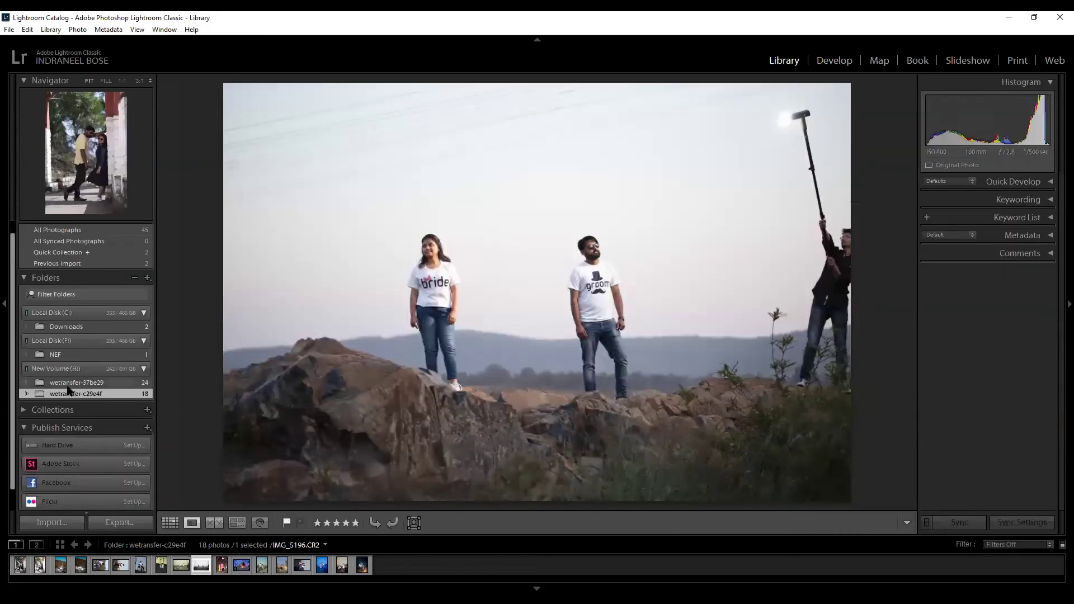
pyautogui.click(67, 383)
pyautogui.press('Right')
pyautogui.press('Right')
pyautogui.press('Right')
pyautogui.press('Right')
pyautogui.press('Right')
pyautogui.press('Right')
pyautogui.press('Right')
pyautogui.press('Right')
pyautogui.press('Right')
pyautogui.press('Right')
pyautogui.press('Right')
pyautogui.press('Right')
pyautogui.press('Right')
pyautogui.press('Right')
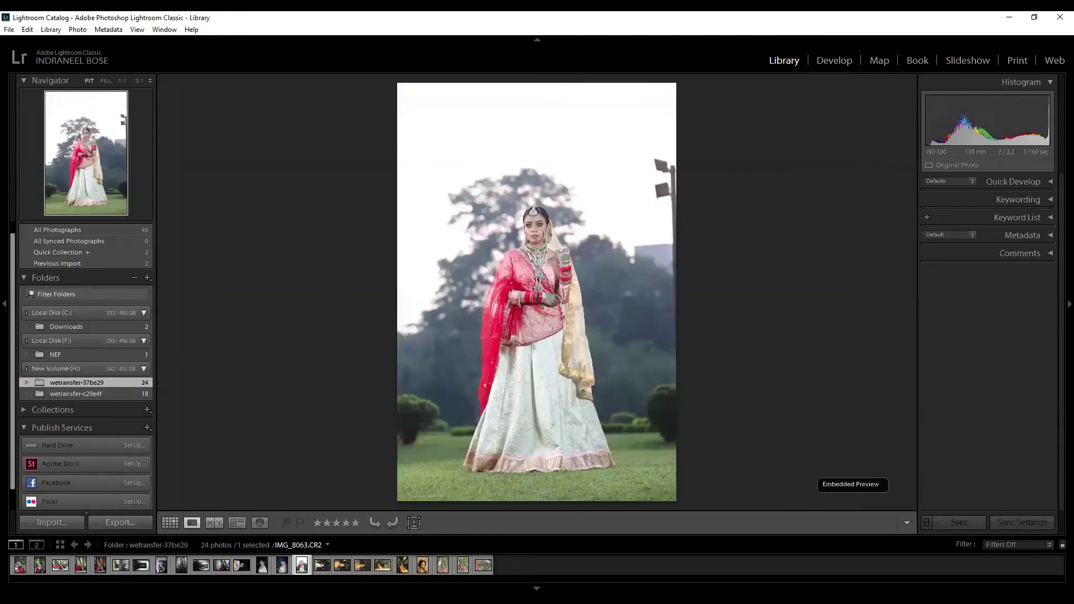
pyautogui.press('d')
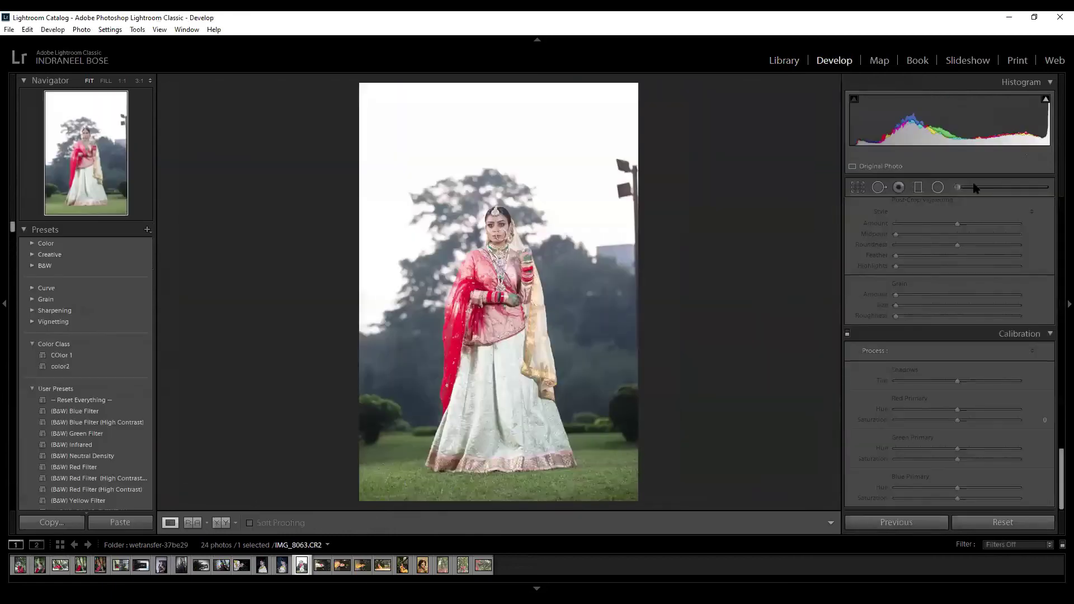
# Paint an Adjustment Brush mask over the whole sky and upper trees, with the mask overlay and edit pin shown.
pyautogui.press('k')
pyautogui.click(549, 122)
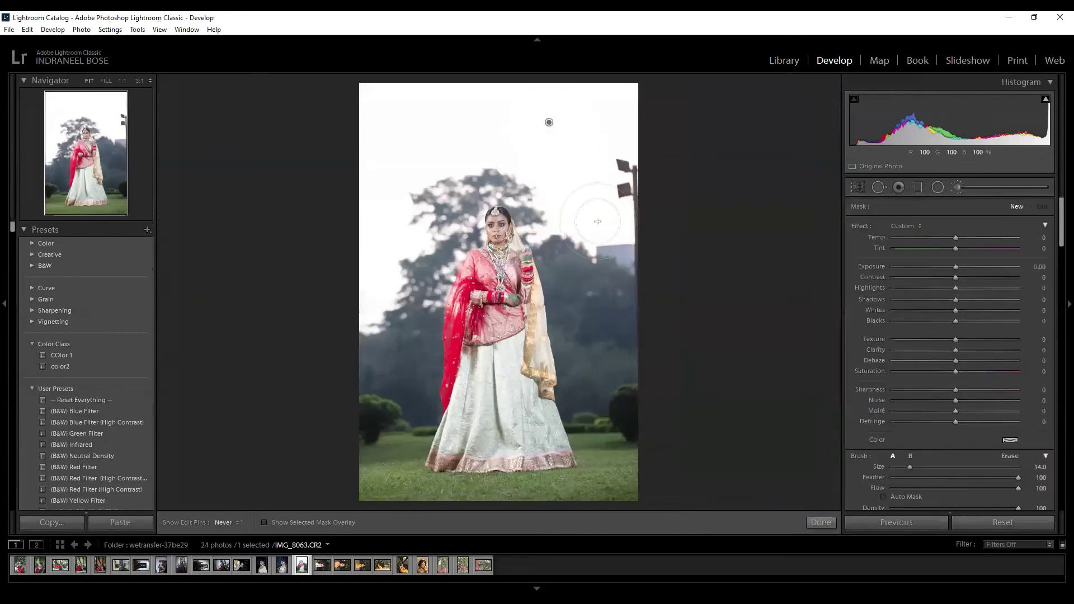
pyautogui.press('o')
pyautogui.press('h')
pyautogui.moveTo(582, 123)
pyautogui.mouseDown()
pyautogui.moveTo(615, 162)
pyautogui.moveTo(604, 138)
pyautogui.moveTo(708, 84)
pyautogui.moveTo(679, 113)
pyautogui.moveTo(373, 251)
pyautogui.moveTo(373, 309)
pyautogui.moveTo(412, 187)
pyautogui.moveTo(430, 263)
pyautogui.moveTo(487, 185)
pyautogui.moveTo(552, 217)
pyautogui.moveTo(521, 204)
pyautogui.mouseUp()
pyautogui.press('h')
# Set the brush's Range Mask to Color and sample the sky beside the lamp post and left of the trees.
pyautogui.scroll(-5, 954, 463)
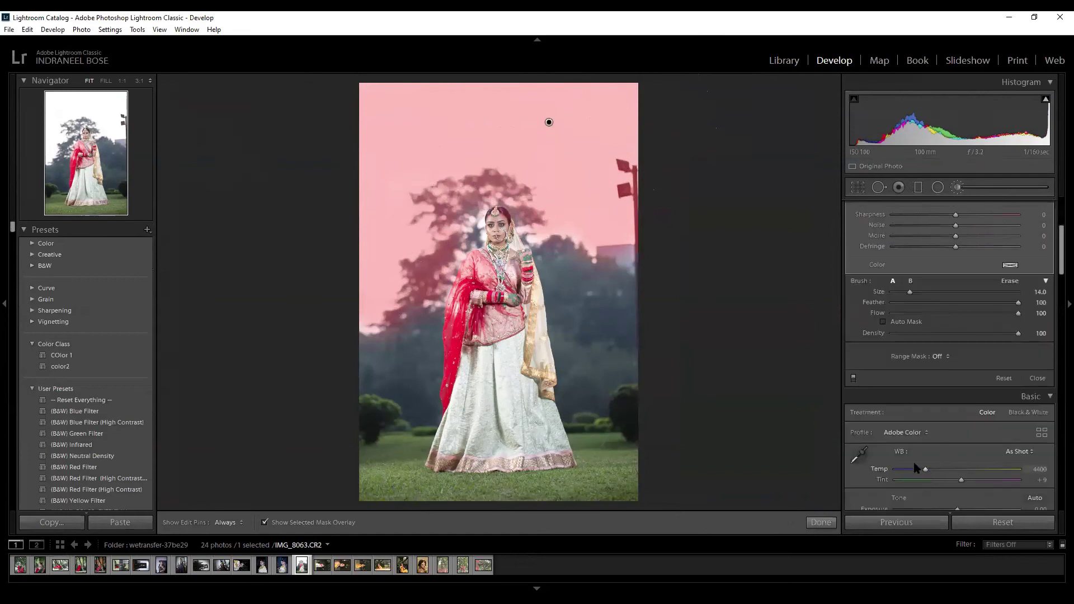
pyautogui.scroll(-3, 940, 467)
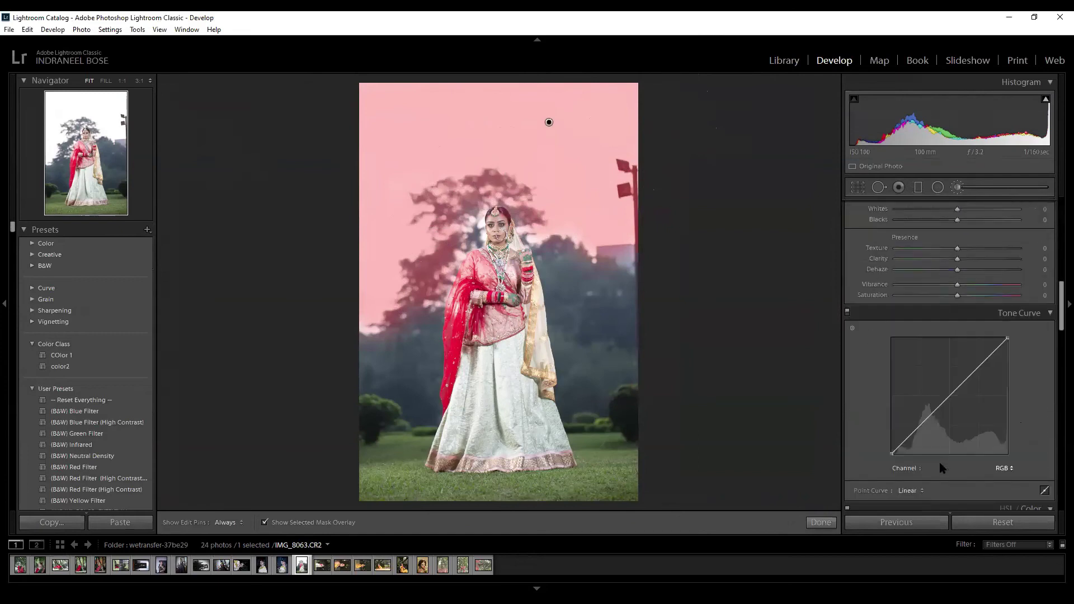
pyautogui.scroll(8, 940, 462)
pyautogui.scroll(-2, 941, 443)
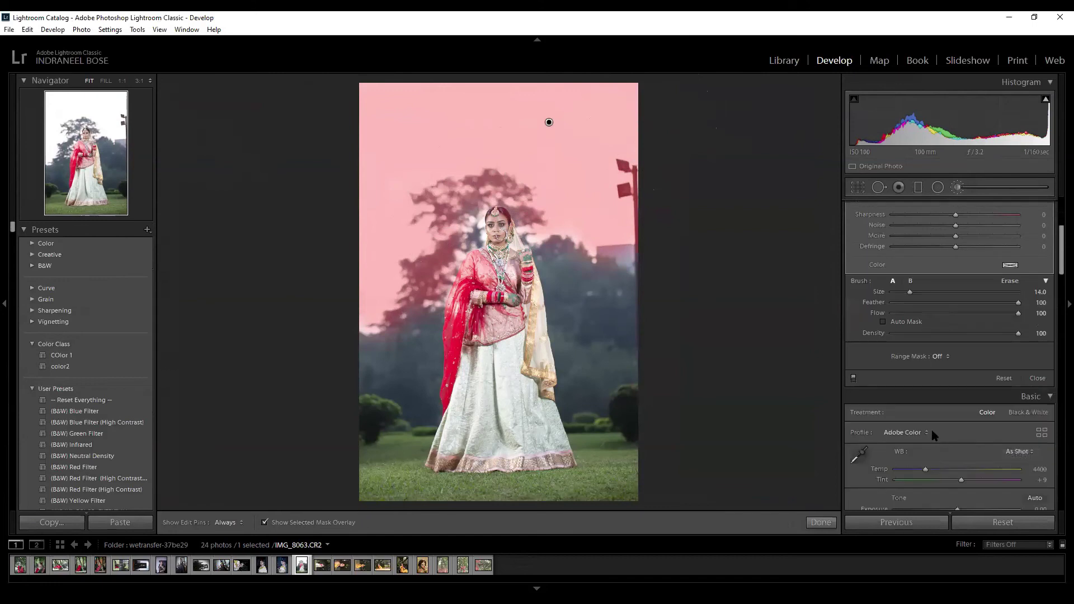
pyautogui.click(935, 358)
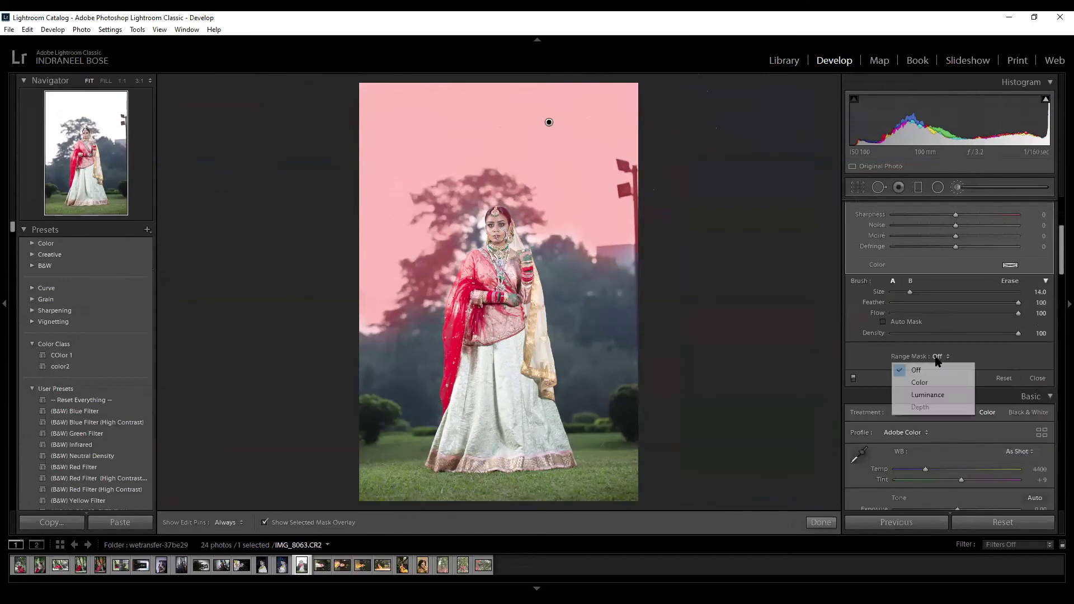
pyautogui.click(924, 386)
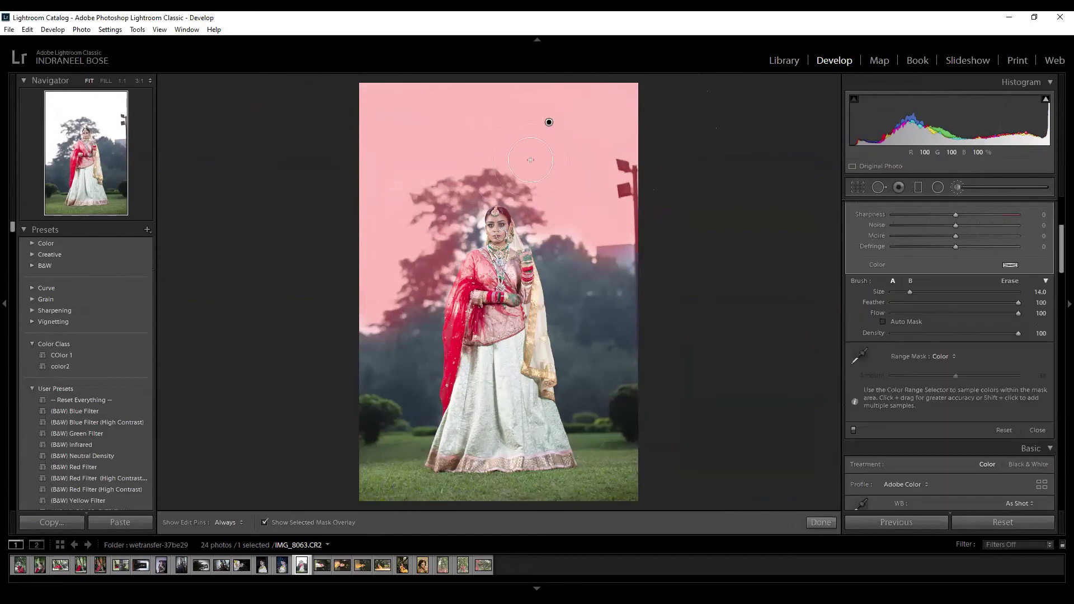
pyautogui.click(860, 356)
pyautogui.click(603, 187)
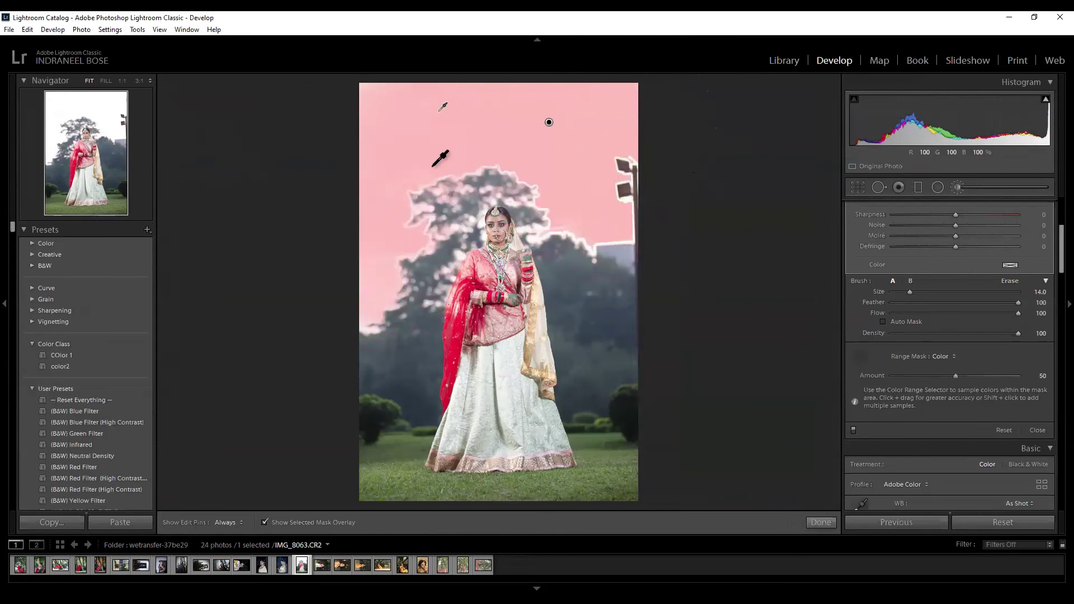
pyautogui.click(376, 243)
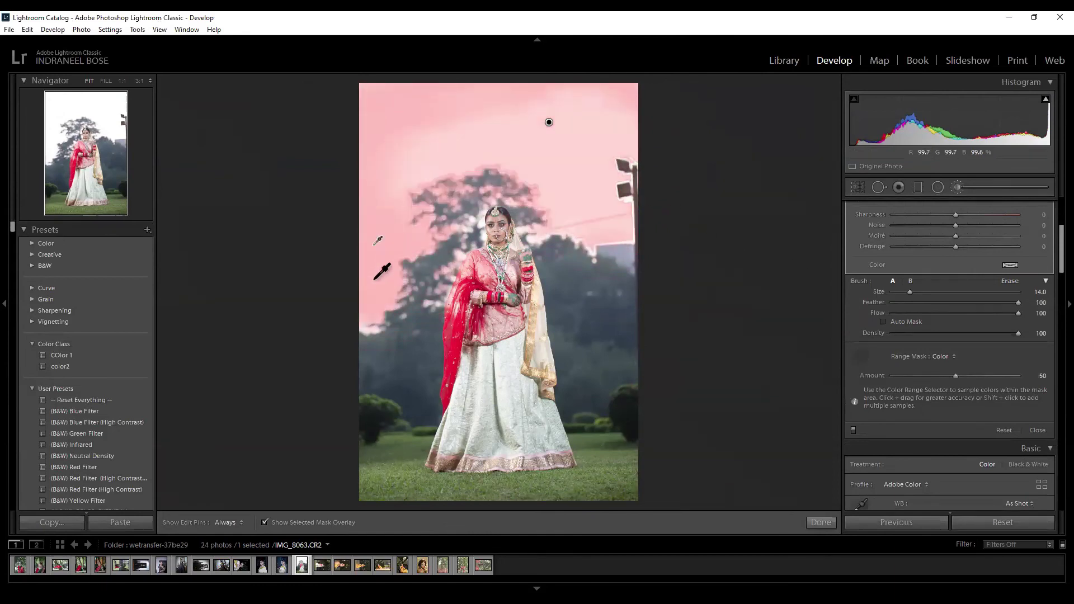
# Resample the range mask at five points across the sky, including beside the bride's veil, and hide the mask overlay.
pyautogui.click(563, 139)
pyautogui.keyDown('shift'); pyautogui.click(479, 125); pyautogui.keyUp('shift')
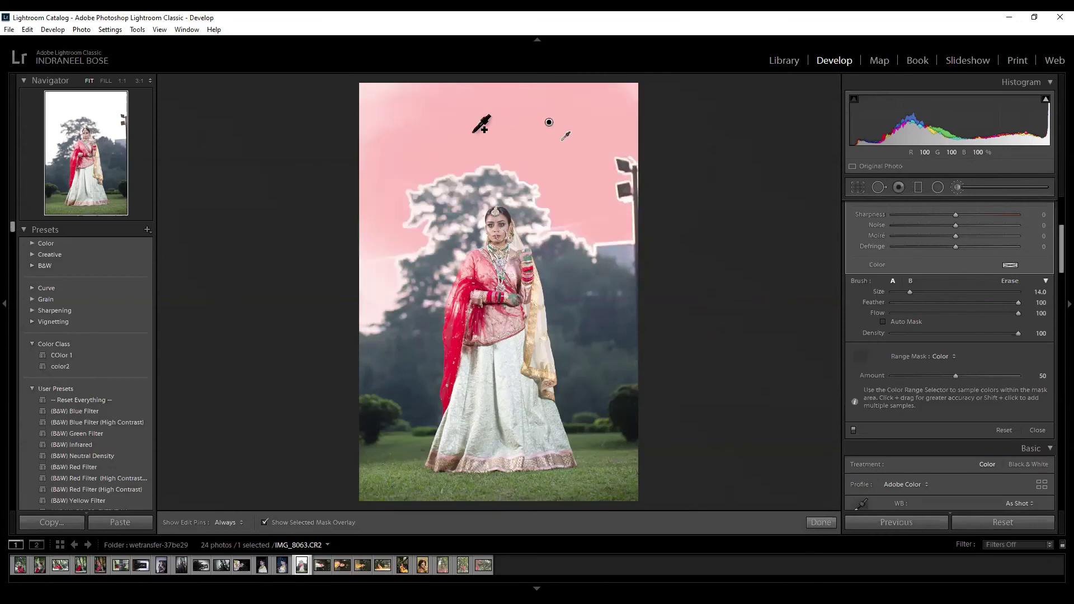
pyautogui.keyDown('shift'); pyautogui.click(385, 230); pyautogui.keyUp('shift')
pyautogui.keyDown('shift'); pyautogui.click(390, 273); pyautogui.keyUp('shift')
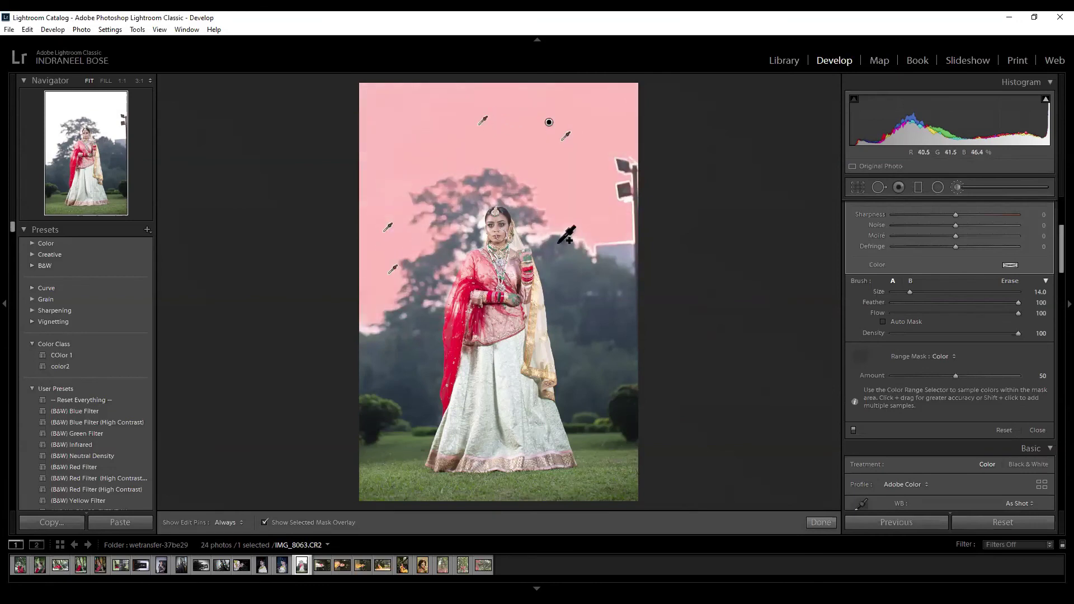
pyautogui.keyDown('shift'); pyautogui.click(543, 227); pyautogui.keyUp('shift')
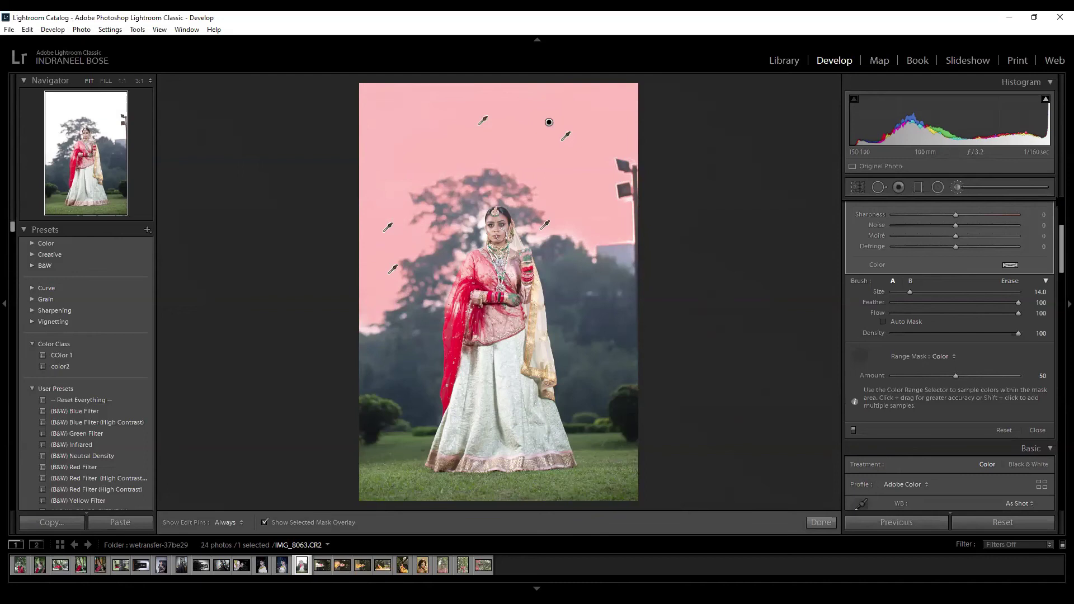
pyautogui.press('o')
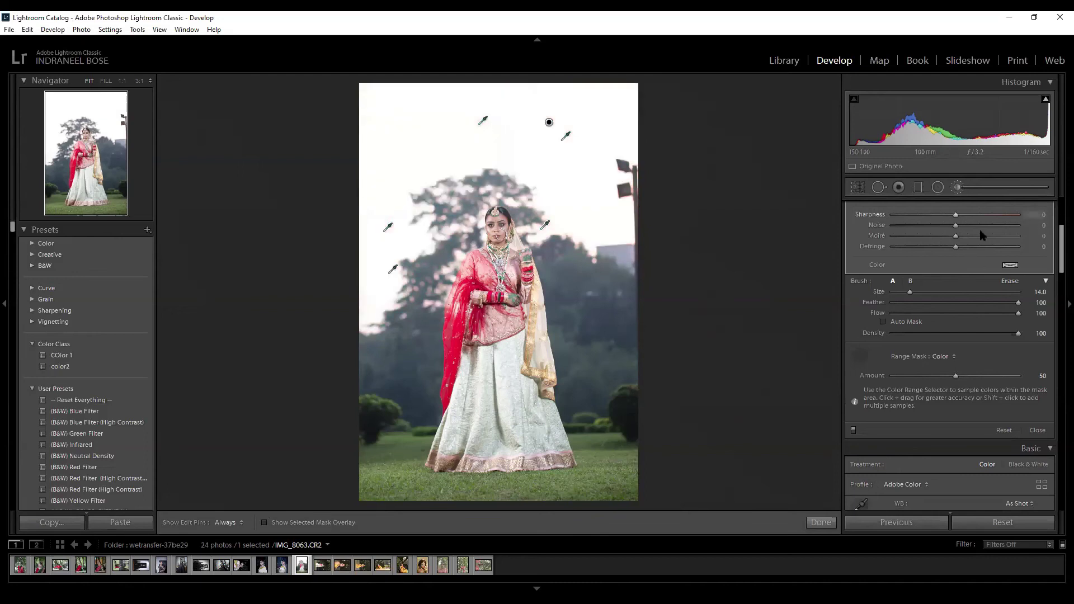
# Lower the masked sky's Exposure to -2.92, then try its Temp at 100 and undo the temperature change.
pyautogui.scroll(3, 983, 235)
pyautogui.moveTo(955, 269); pyautogui.dragTo(909, 269)
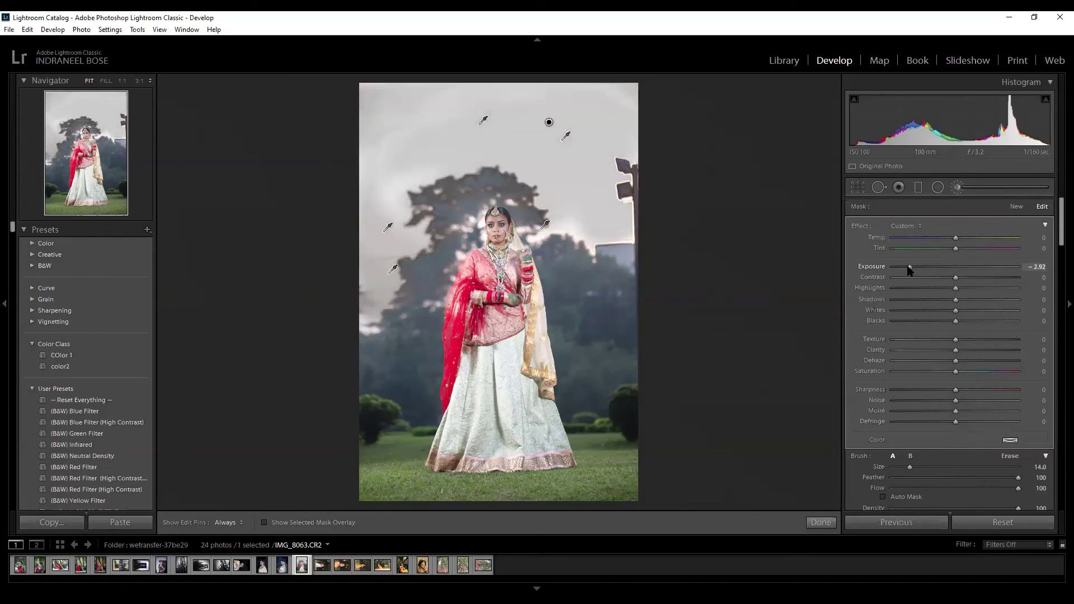
pyautogui.moveTo(956, 238); pyautogui.dragTo(1030, 241)
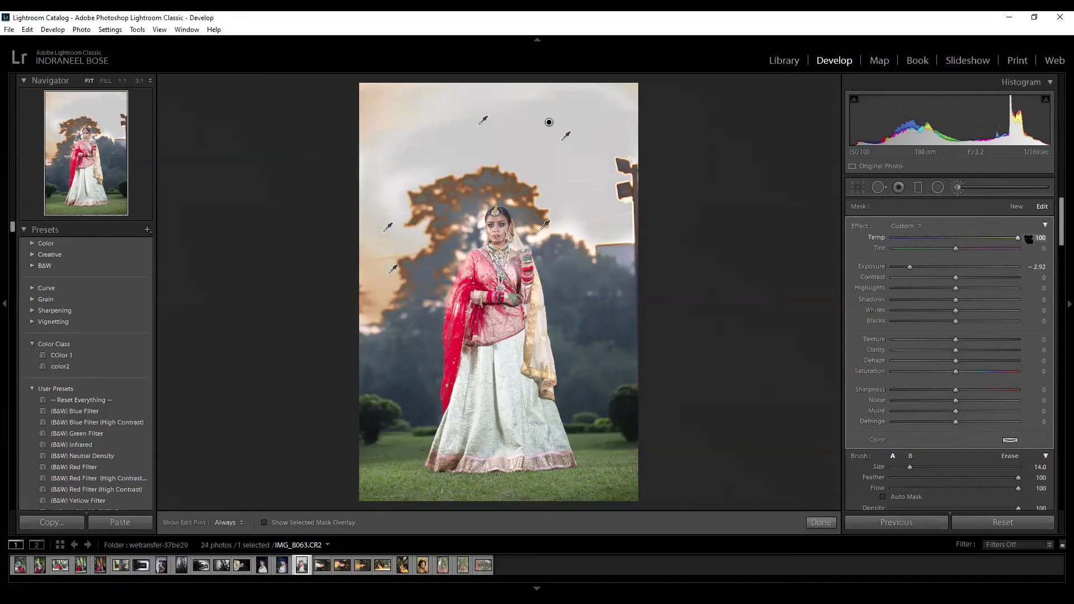
pyautogui.hotkey('ctrl', 'z')
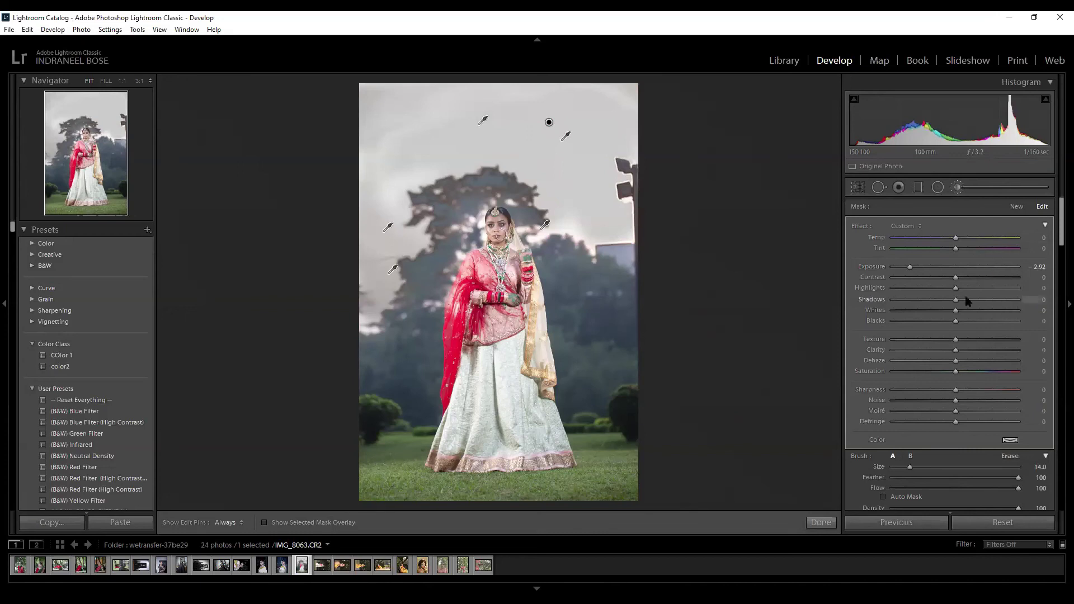
# Try the masked sky's Temp at -78 and reset all edits on the bride photo.
pyautogui.moveTo(956, 278); pyautogui.dragTo(986, 280)
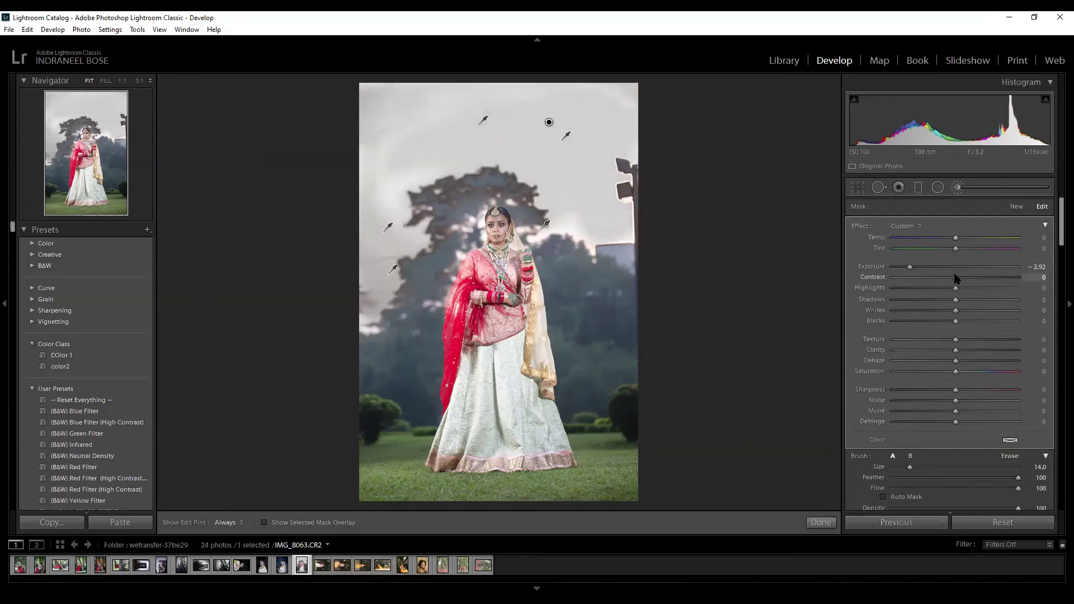
pyautogui.click(955, 278)
pyautogui.moveTo(954, 239); pyautogui.dragTo(907, 250)
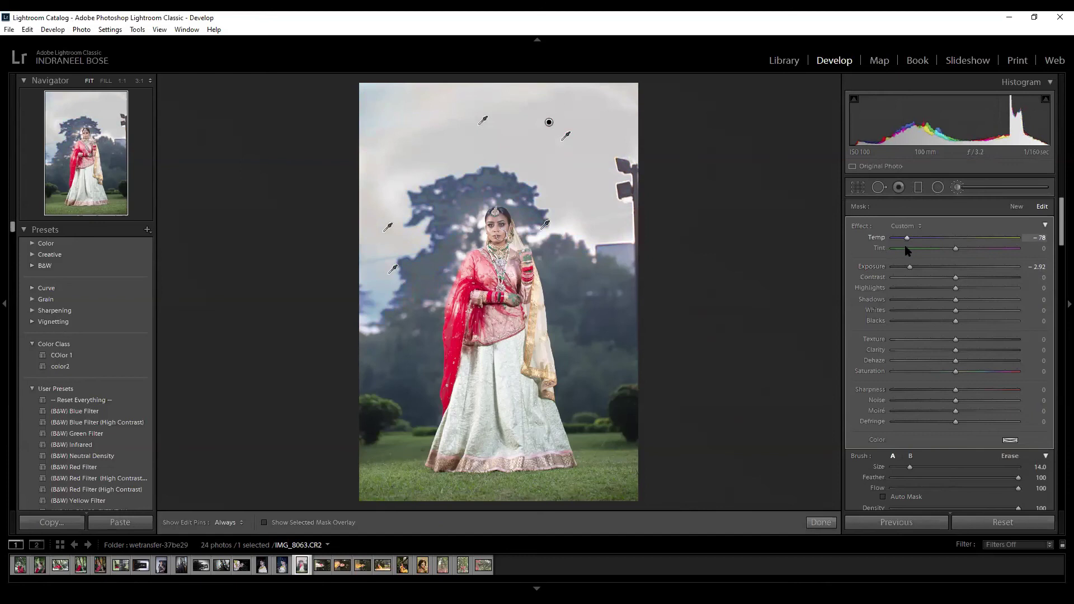
pyautogui.click(1002, 522)
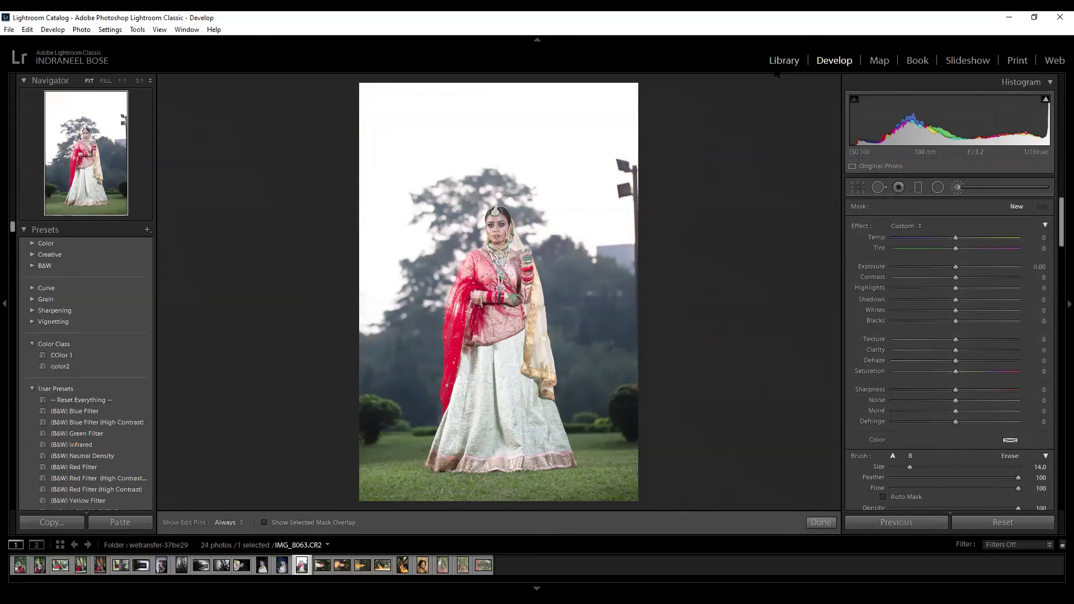
# Open IMG_5196.CR2, the couple on the rocks, from folder wetransfer-c29e4f in Develop.
pyautogui.click(784, 60)
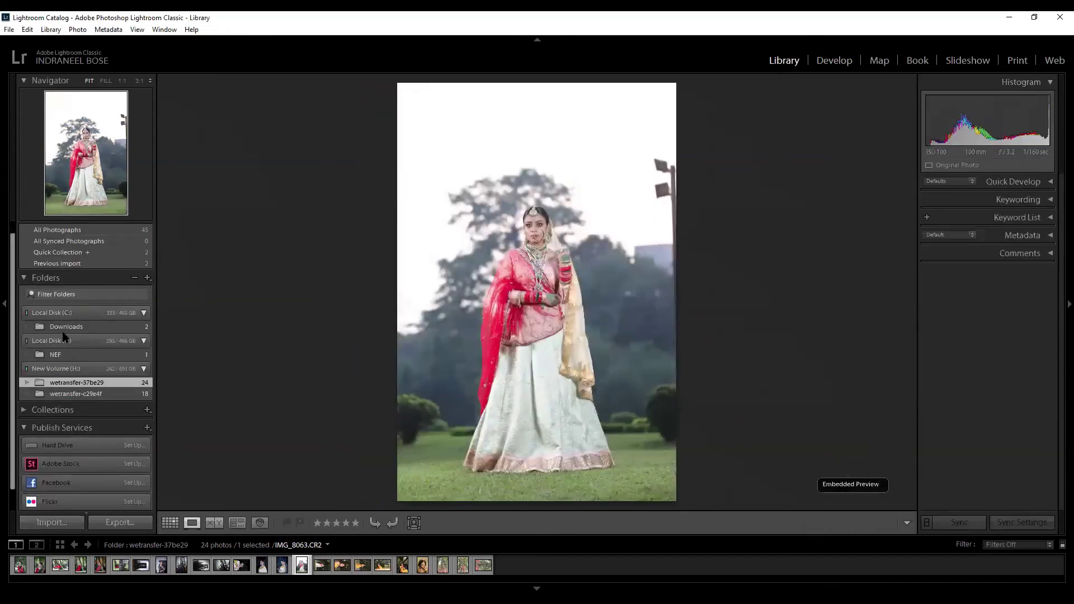
pyautogui.click(65, 394)
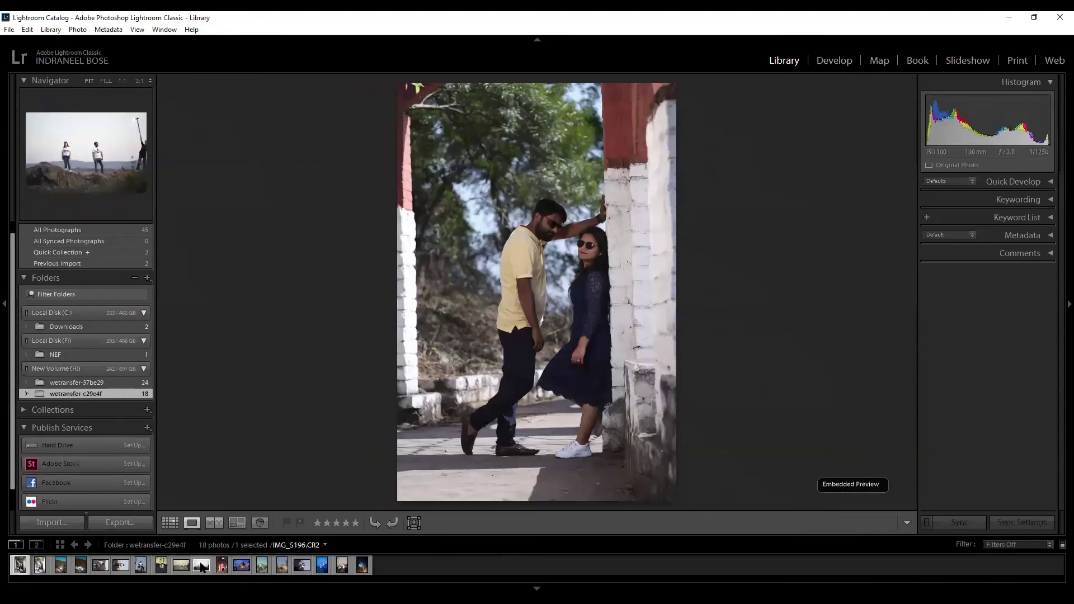
pyautogui.click(202, 565)
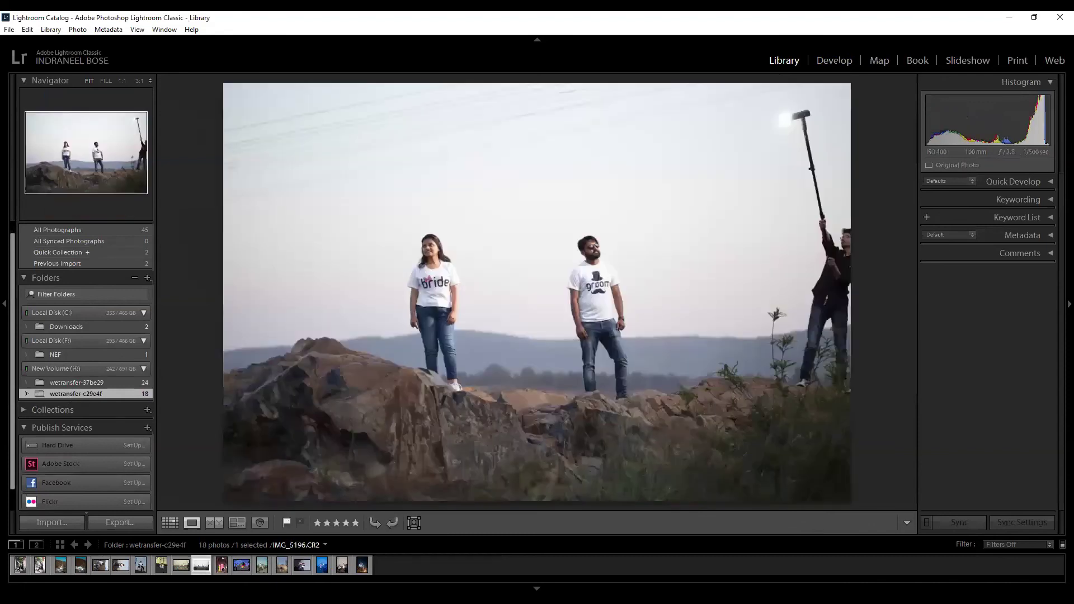
pyautogui.click(834, 60)
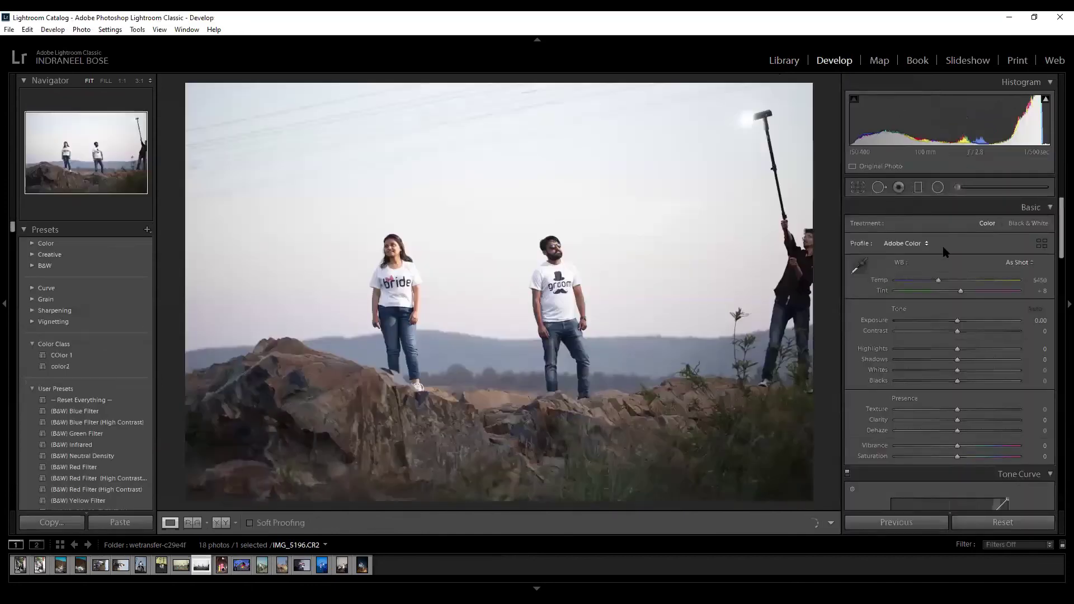
# Paint an Adjustment Brush mask over the sky around the couple, enlarging the brush to 20 and checking the coverage with the mask overlay.
pyautogui.click(957, 187)
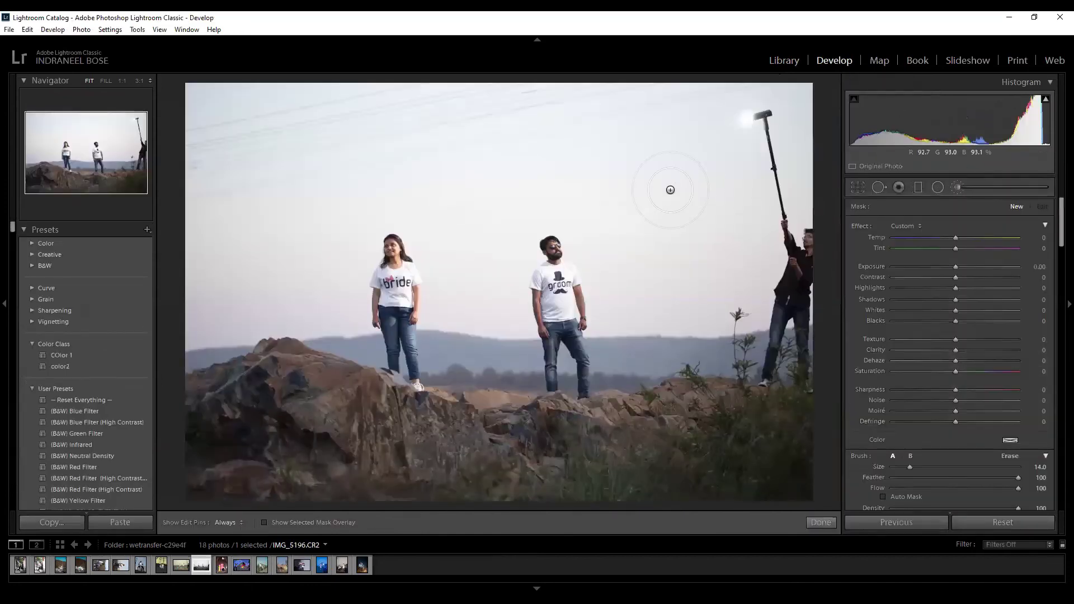
pyautogui.moveTo(610, 129)
pyautogui.mouseDown()
pyautogui.moveTo(631, 143)
pyautogui.moveTo(721, 314)
pyautogui.moveTo(773, 240)
pyautogui.moveTo(763, 148)
pyautogui.moveTo(734, 70)
pyautogui.moveTo(744, 112)
pyautogui.moveTo(144, 144)
pyautogui.moveTo(276, 216)
pyautogui.moveTo(312, 297)
pyautogui.moveTo(204, 311)
pyautogui.moveTo(520, 201)
pyautogui.moveTo(599, 137)
pyautogui.moveTo(650, 134)
pyautogui.mouseUp()
pyautogui.scroll(1, 638, 158)
pyautogui.press('o')
pyautogui.press('h')
pyautogui.press('h')
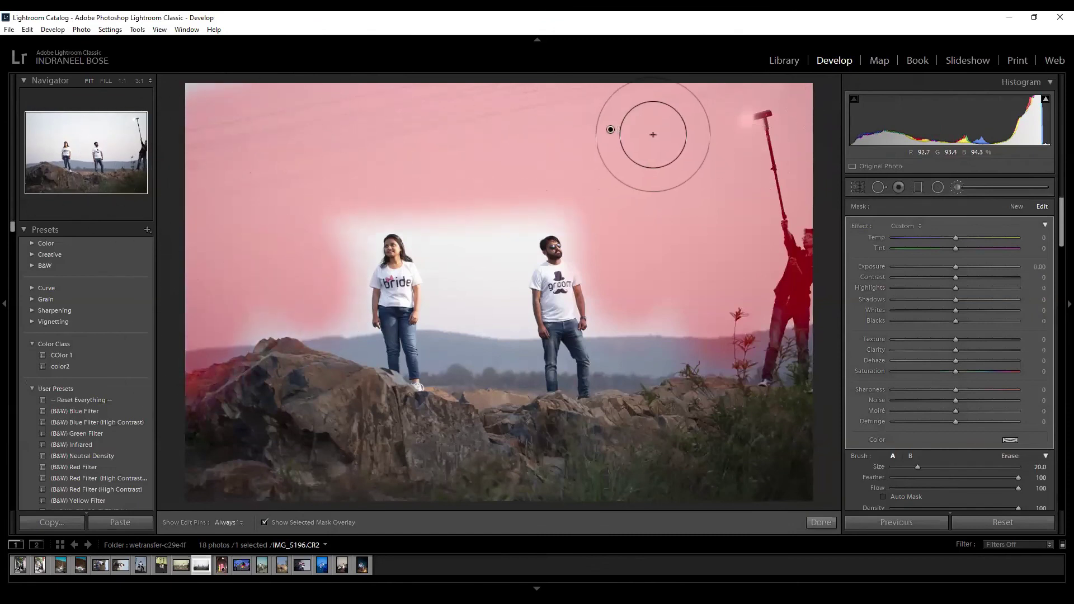
pyautogui.press('o')
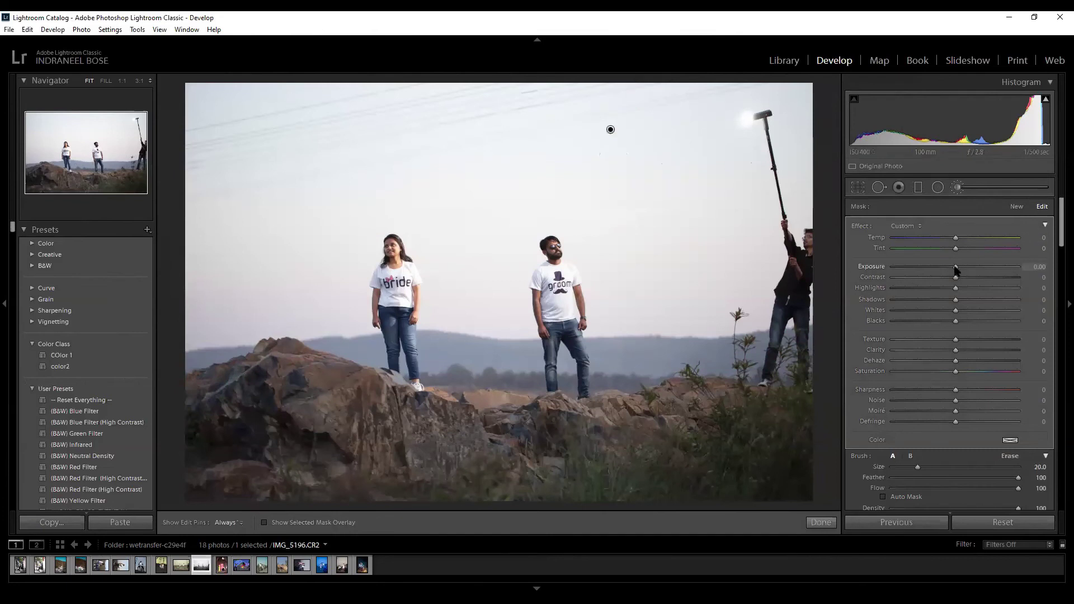
# Try the couple's painted sky at Exposure -1.96 and Temp 100, and reset the photo.
pyautogui.moveTo(956, 267); pyautogui.dragTo(927, 269)
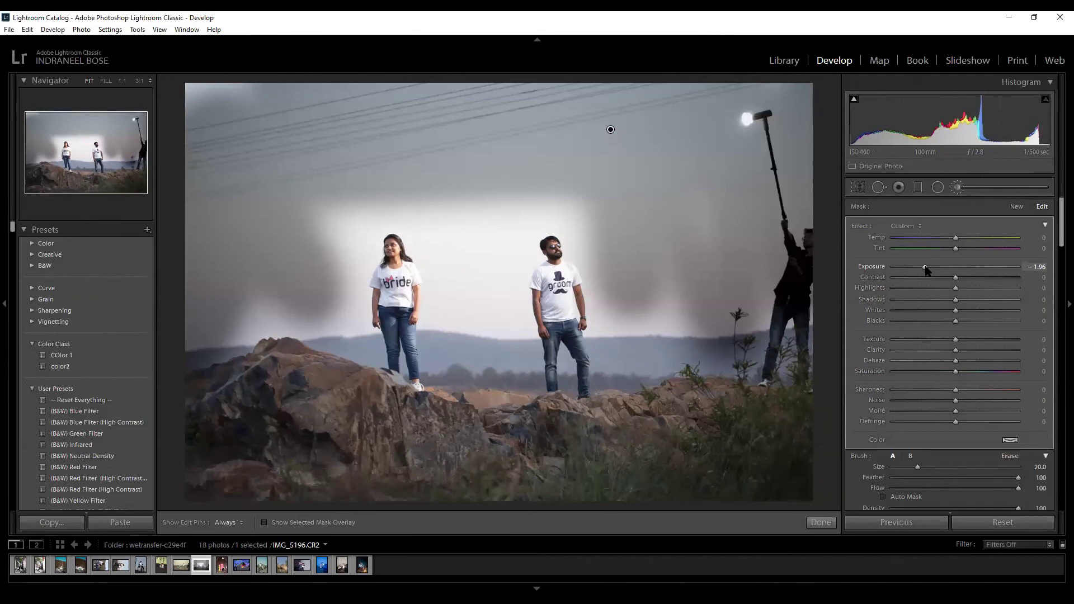
pyautogui.moveTo(966, 238); pyautogui.dragTo(1019, 237)
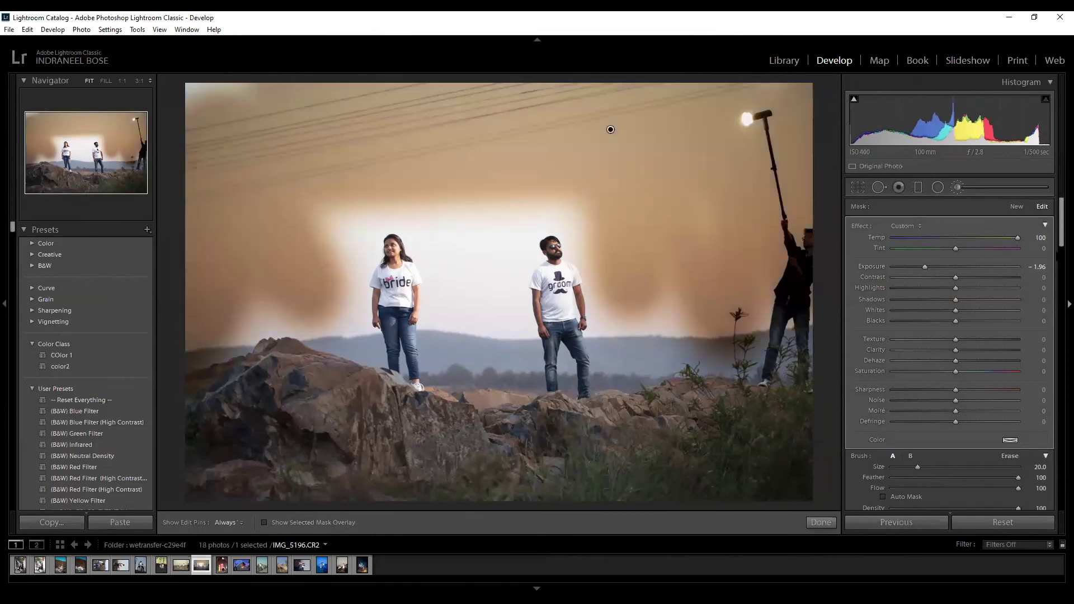
pyautogui.click(1035, 522)
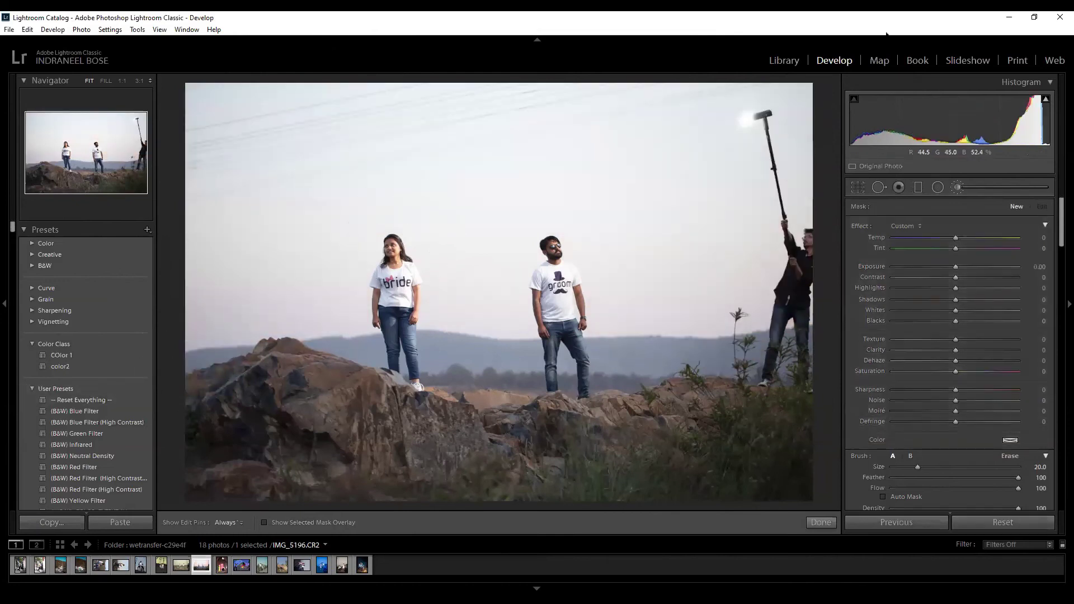
# Return to folder wetransfer-37be29 and open the bride photo IMG_8063.CR2 in Develop.
pyautogui.press('e')
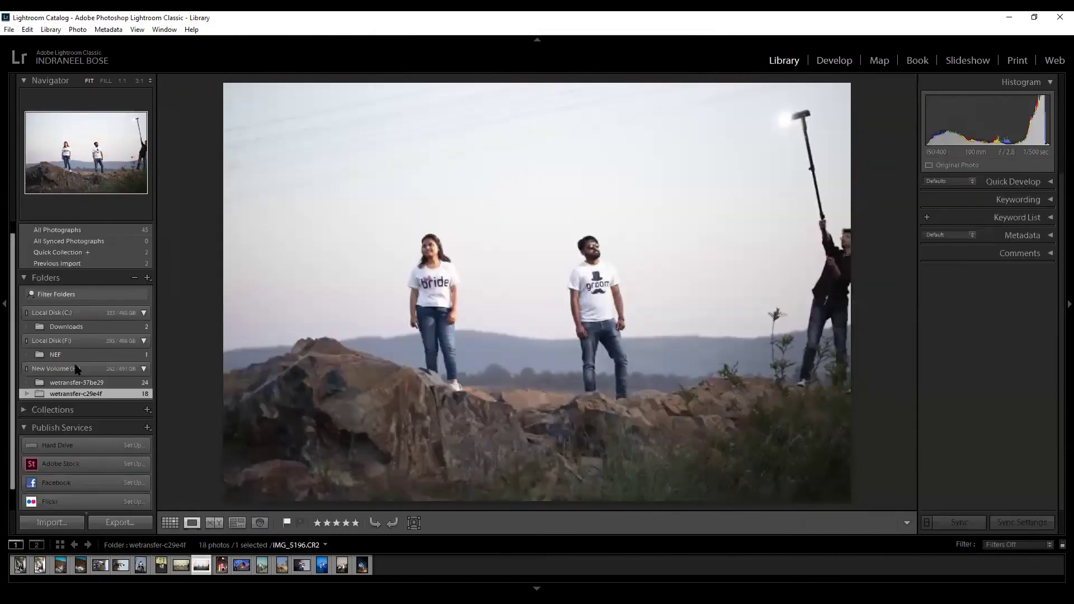
pyautogui.click(72, 384)
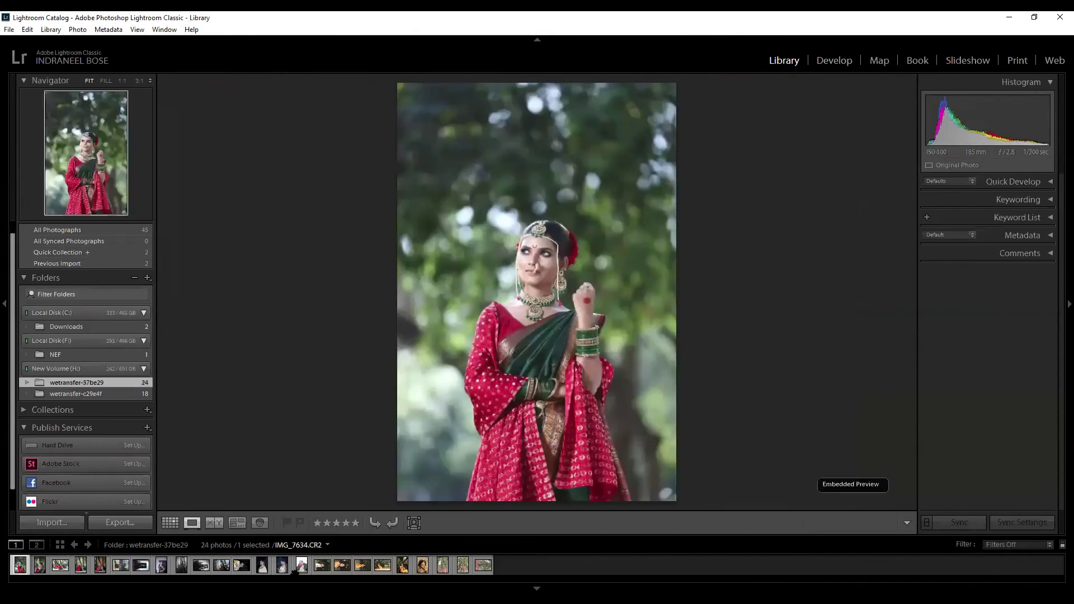
pyautogui.press('Right')
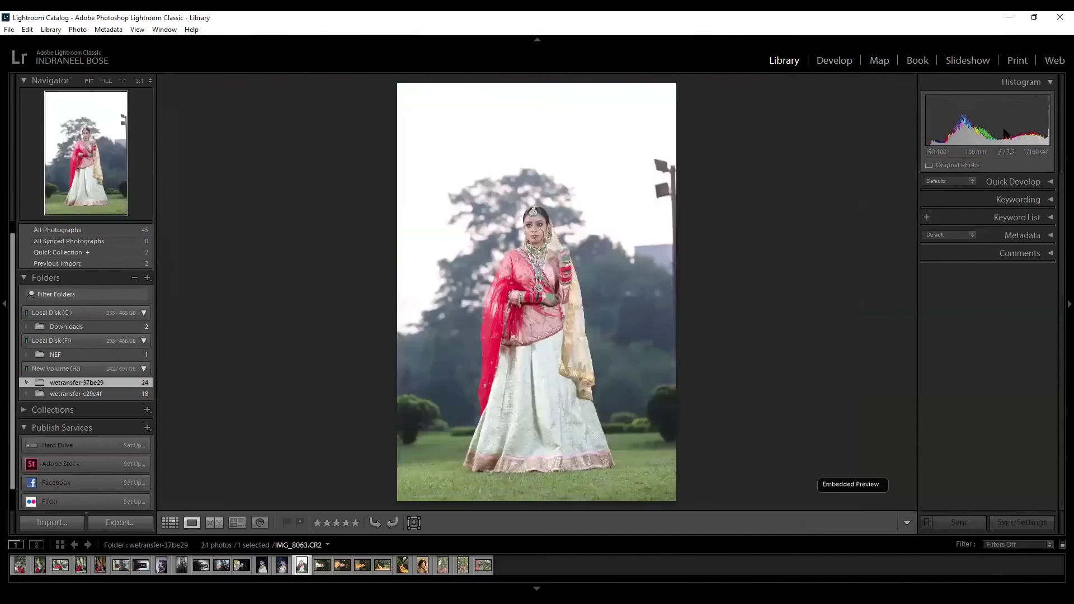
pyautogui.click(839, 69)
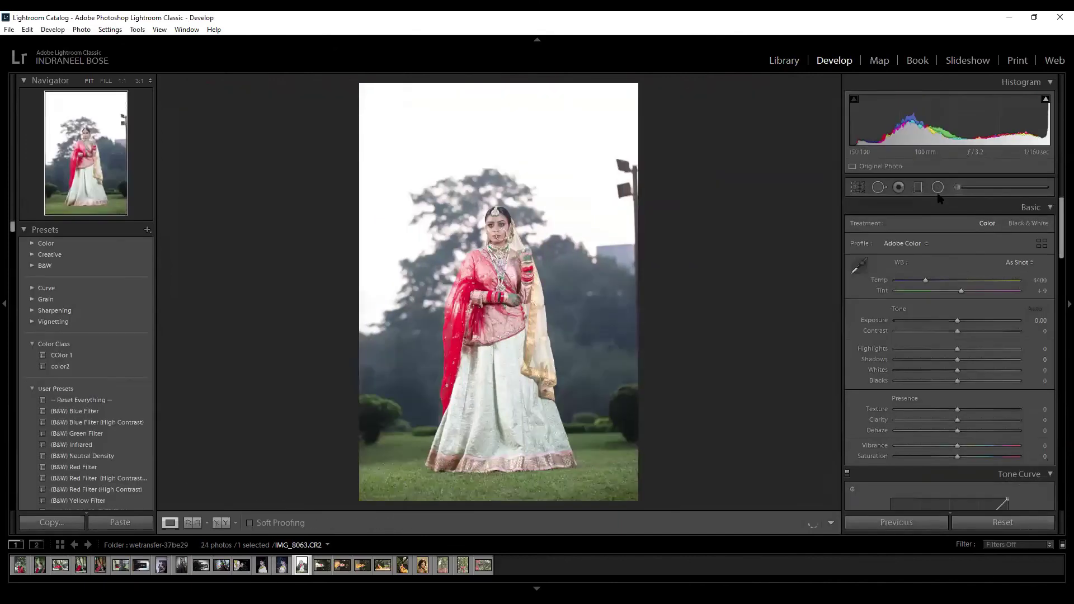
# Paint an Adjustment Brush mask over the white sky behind the bride and check its coverage with the mask overlay.
pyautogui.press('k')
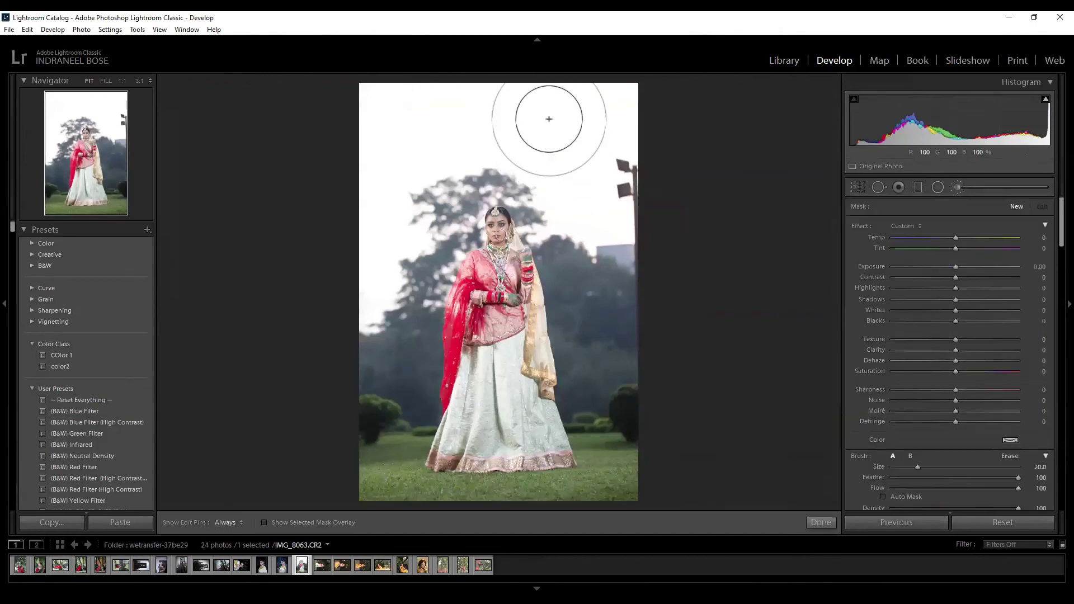
pyautogui.moveTo(576, 118)
pyautogui.mouseDown()
pyautogui.moveTo(588, 124)
pyautogui.moveTo(379, 257)
pyautogui.moveTo(384, 162)
pyautogui.mouseUp()
pyautogui.press('o')
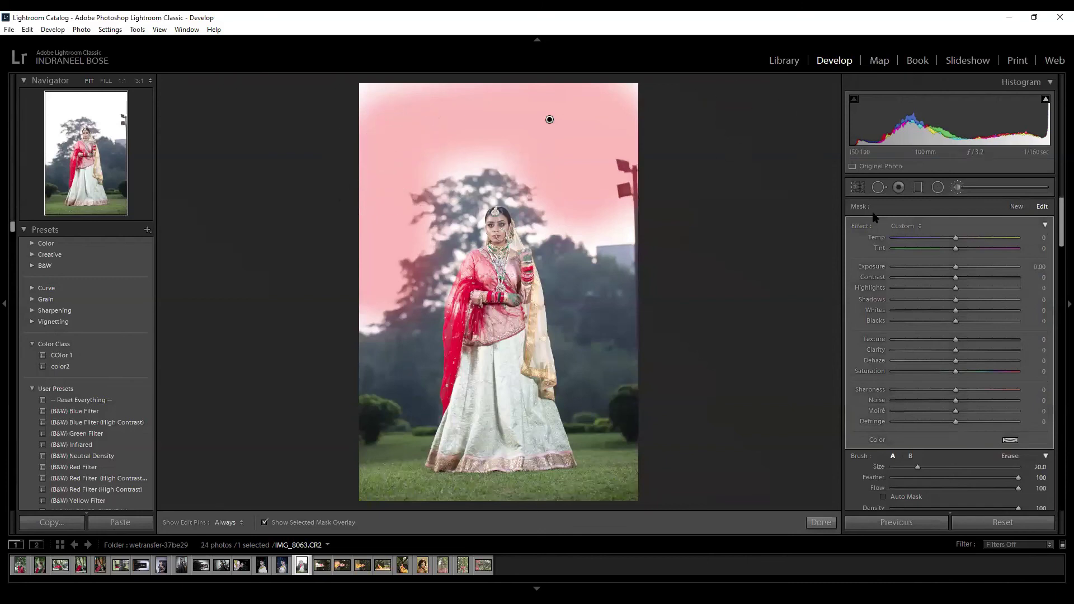
pyautogui.press('o')
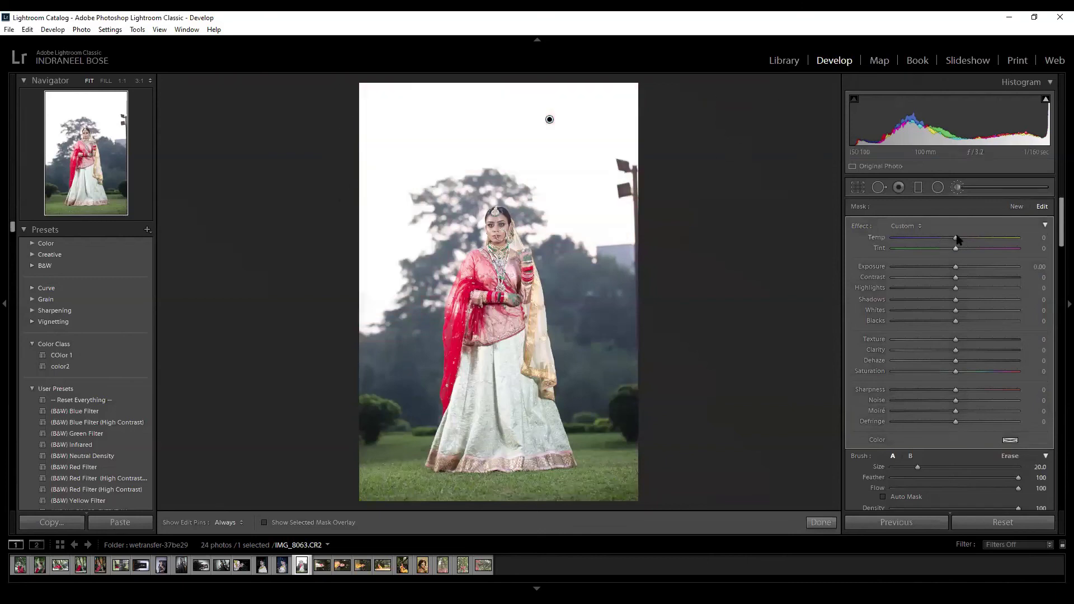
# Try the bride's sky mask at Exposure -2.49 and Temp 100, and delete the mask and close the brush.
pyautogui.moveTo(956, 269); pyautogui.dragTo(913, 271)
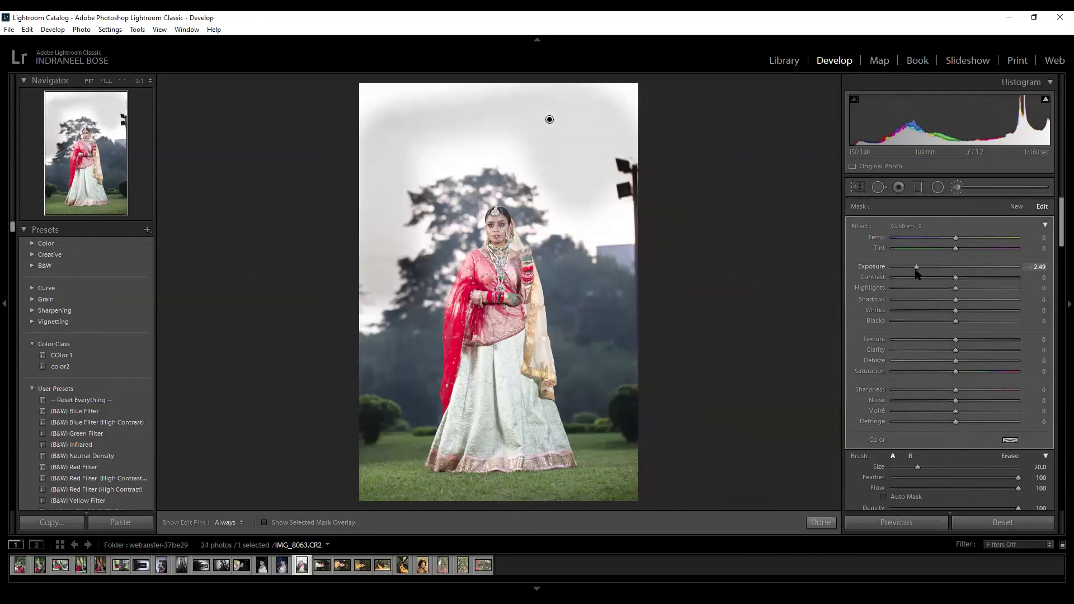
pyautogui.moveTo(953, 238); pyautogui.dragTo(1058, 242)
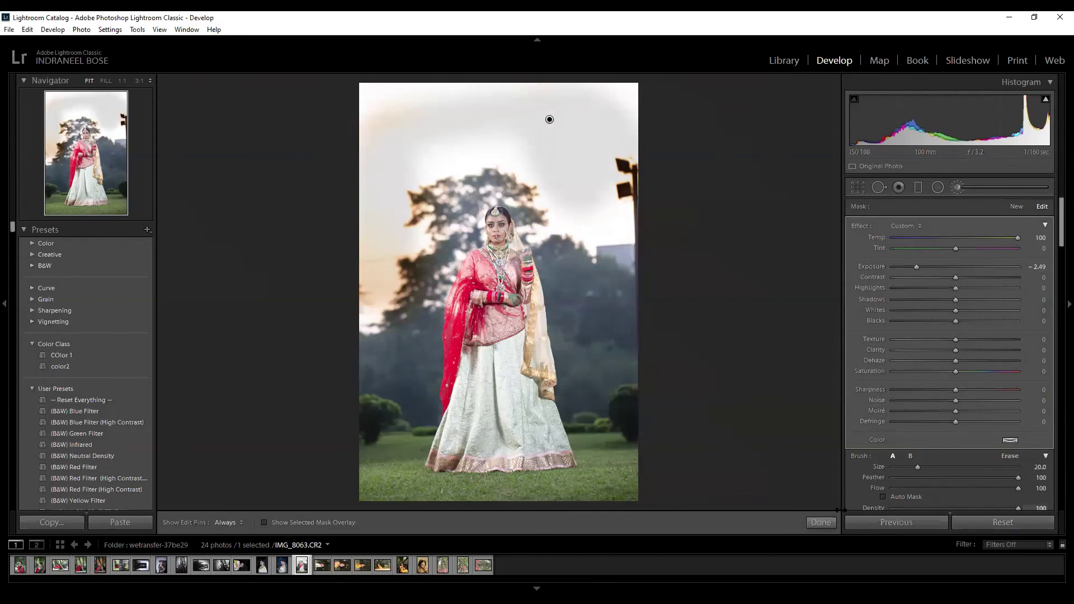
pyautogui.press('Delete')
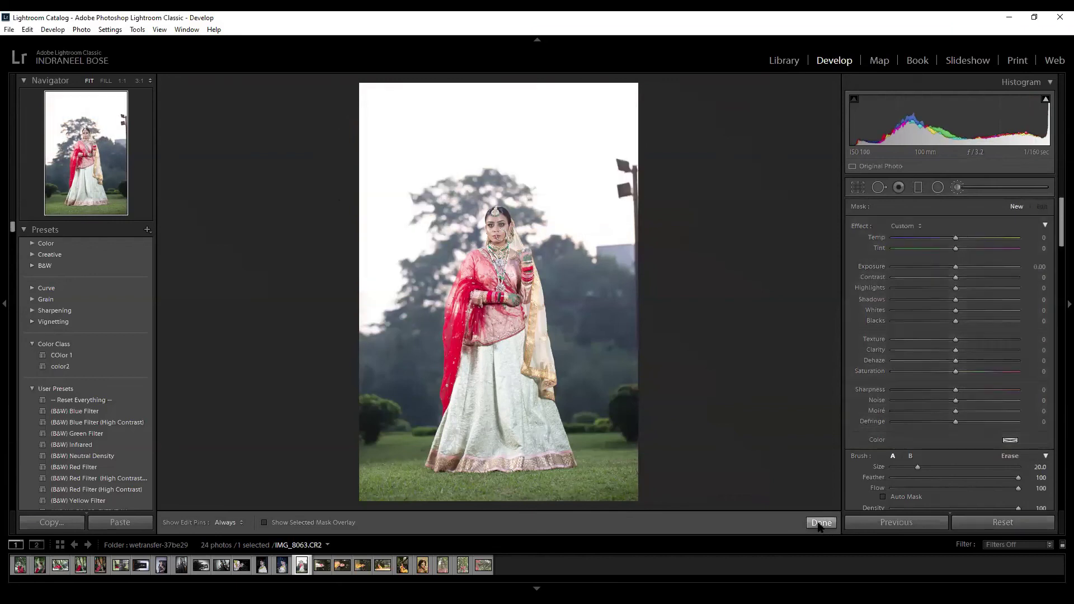
pyautogui.click(820, 525)
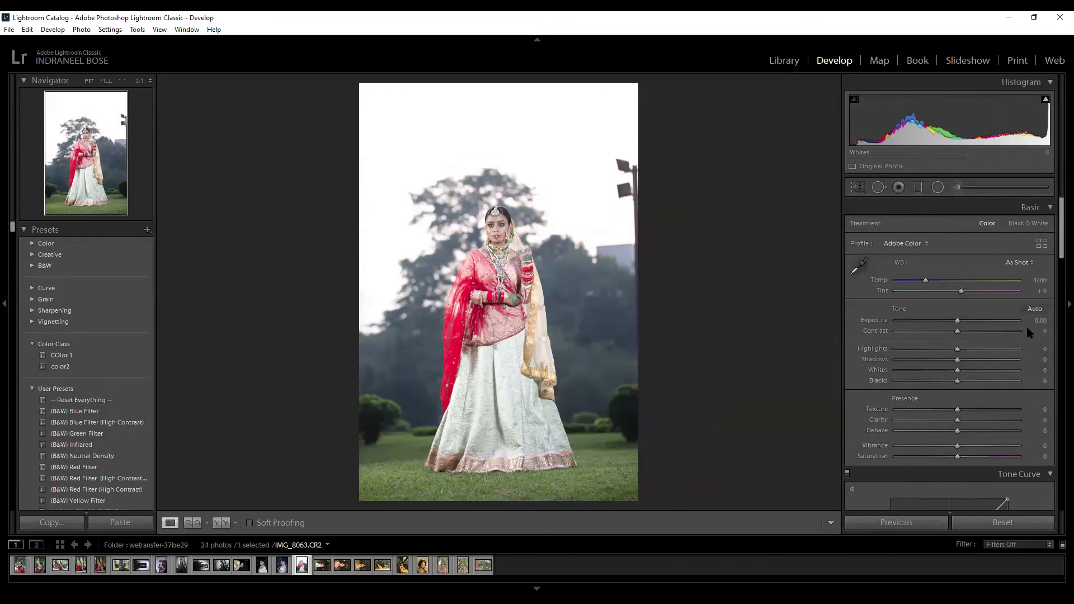
# Check the sky's highlight clipping with the bride photo's overall Exposure lowered to -4.77, and reset the photo.
pyautogui.click(1044, 101)
pyautogui.moveTo(958, 320); pyautogui.dragTo(899, 324)
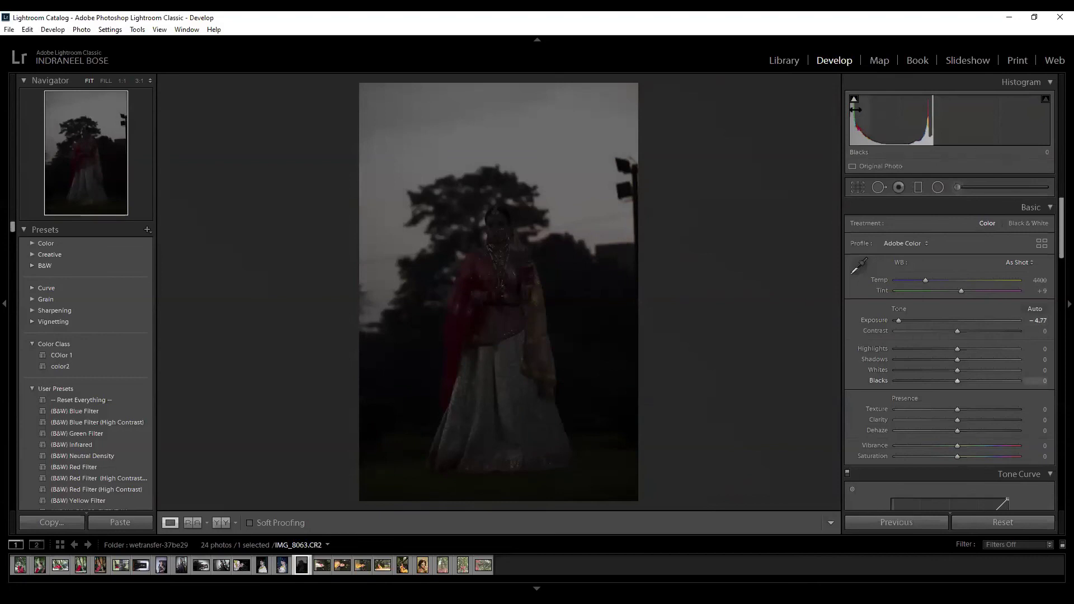
pyautogui.click(1003, 522)
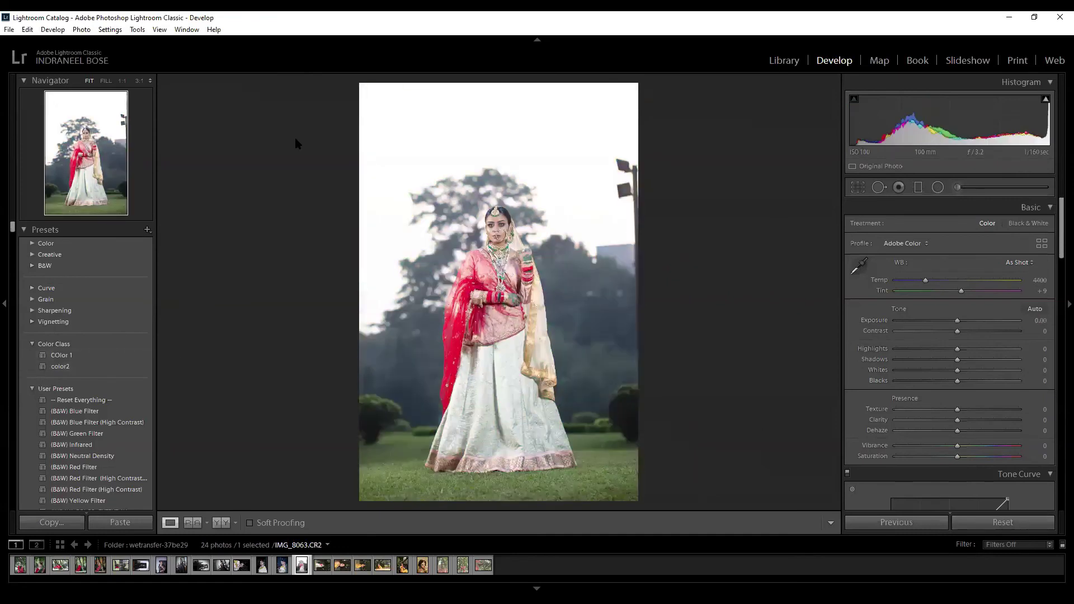
# Reopen IMG_5196.CR2 from folder wetransfer-c29e4f in Develop and lower its overall Exposure to -5.00.
pyautogui.press('e')
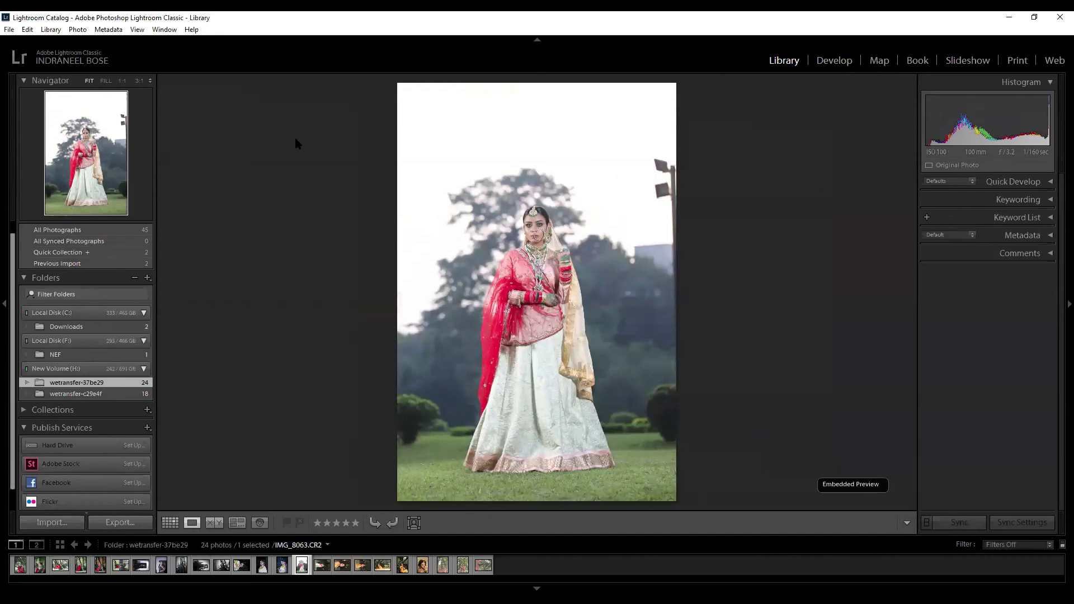
pyautogui.click(59, 395)
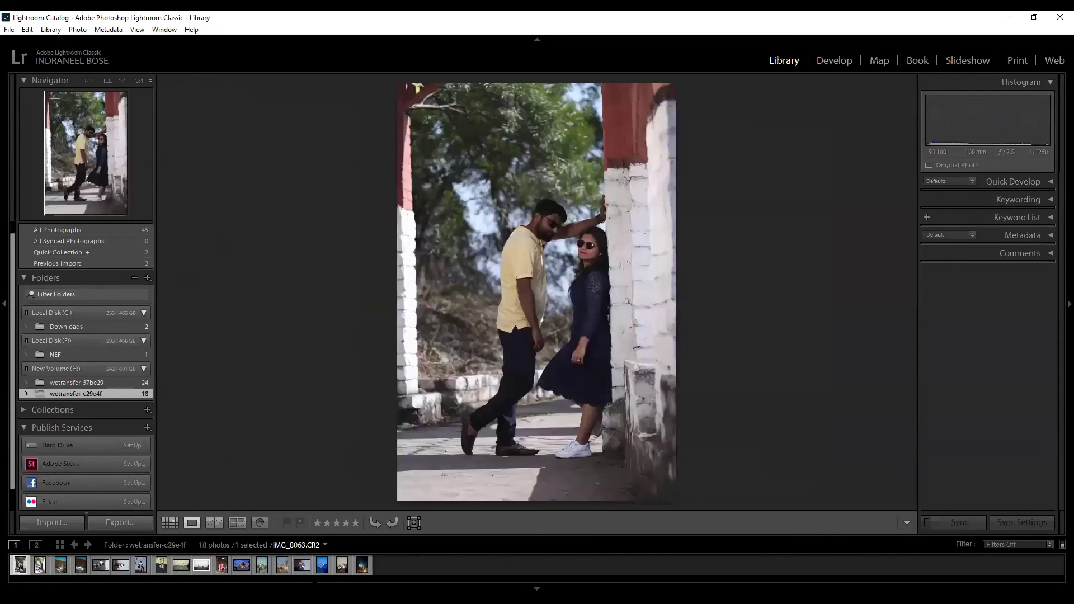
pyautogui.click(202, 565)
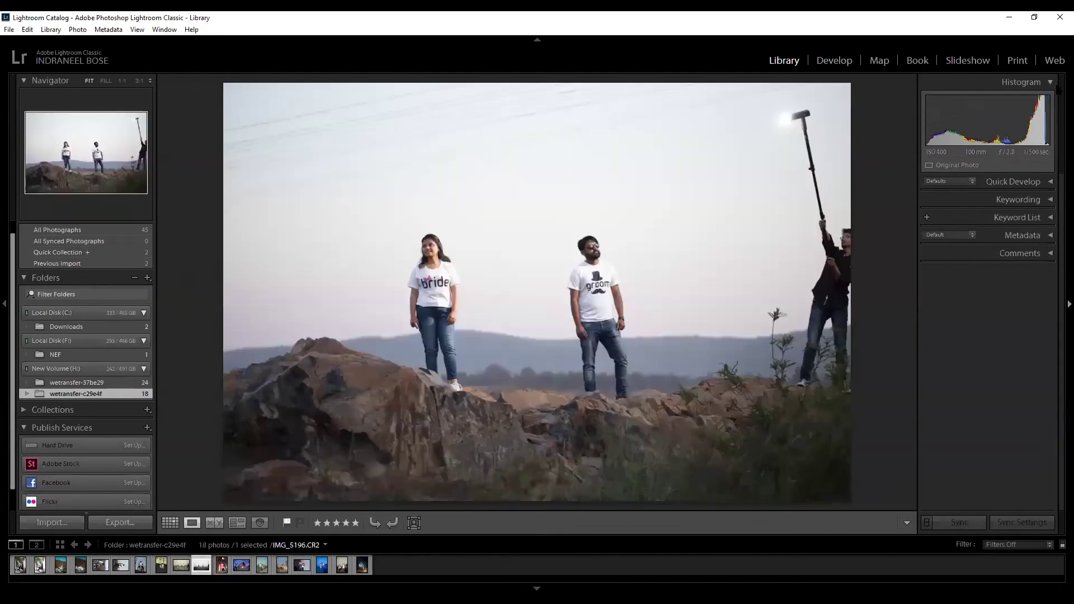
pyautogui.press('d')
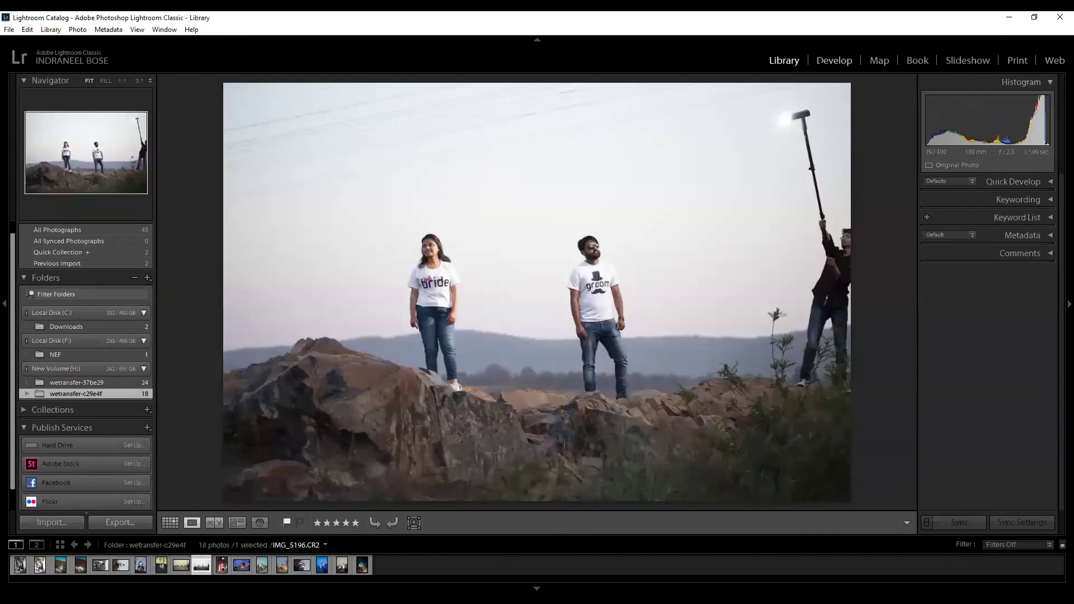
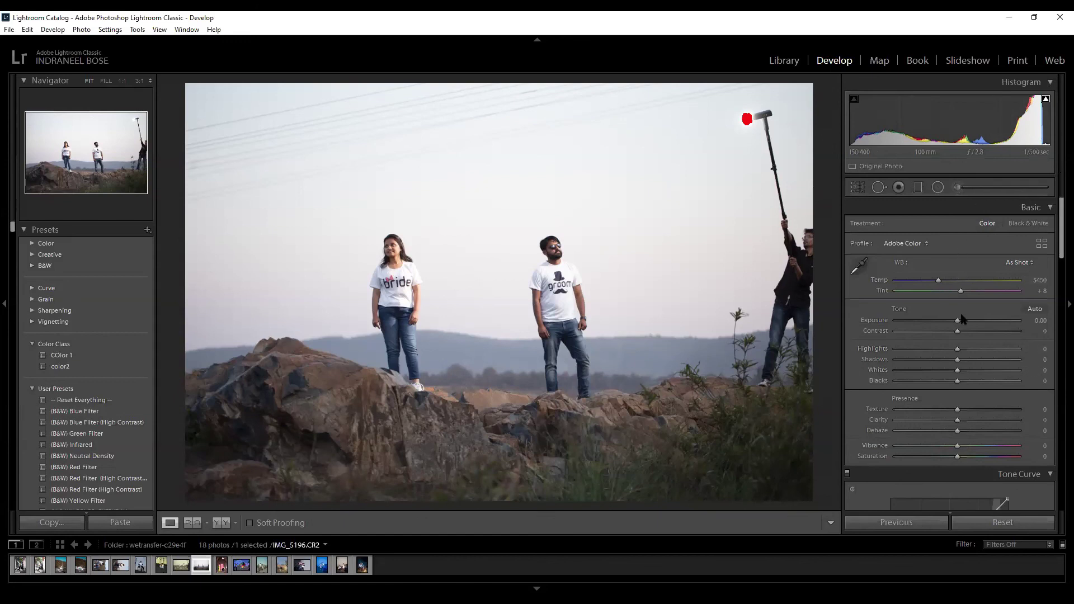
pyautogui.moveTo(957, 320); pyautogui.dragTo(897, 326)
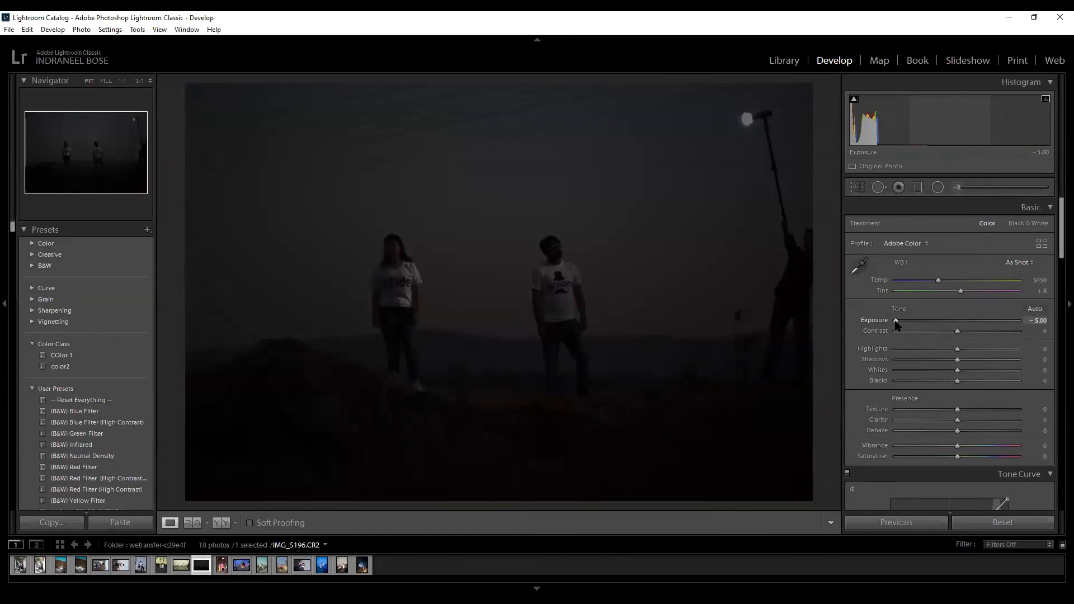
# Reset the rock-top couple photo and set its overall Highlights and Whites to -100.
pyautogui.click(1003, 522)
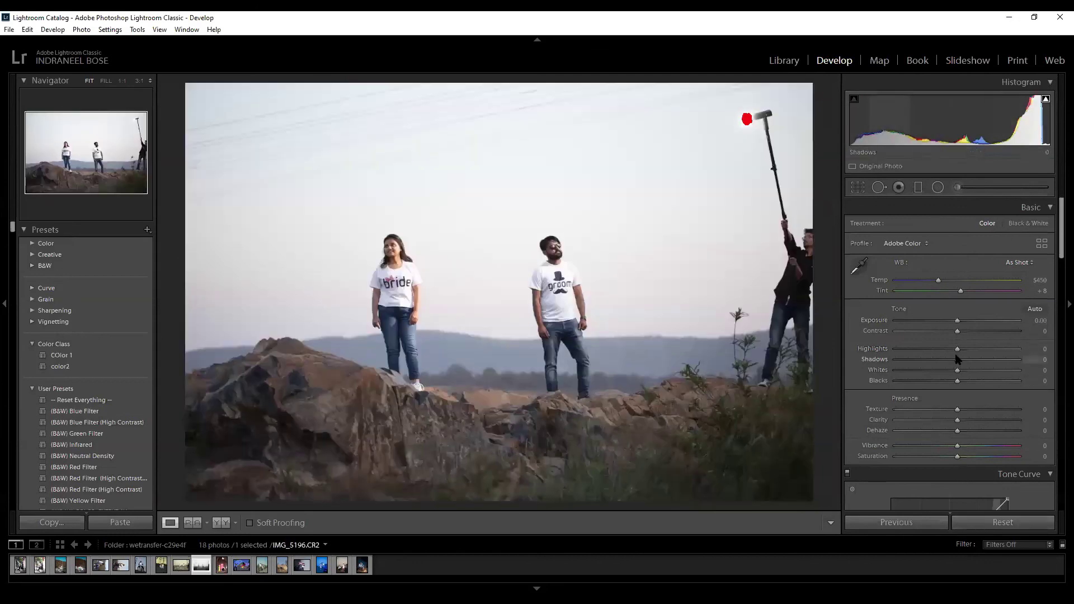
pyautogui.moveTo(957, 349); pyautogui.dragTo(894, 350)
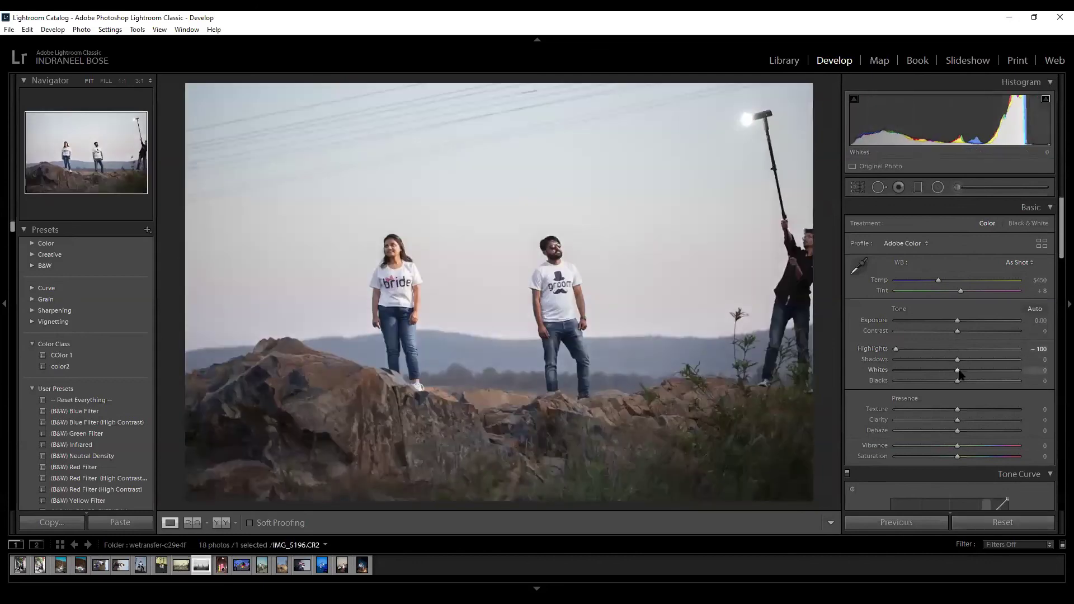
pyautogui.moveTo(959, 372); pyautogui.dragTo(878, 371)
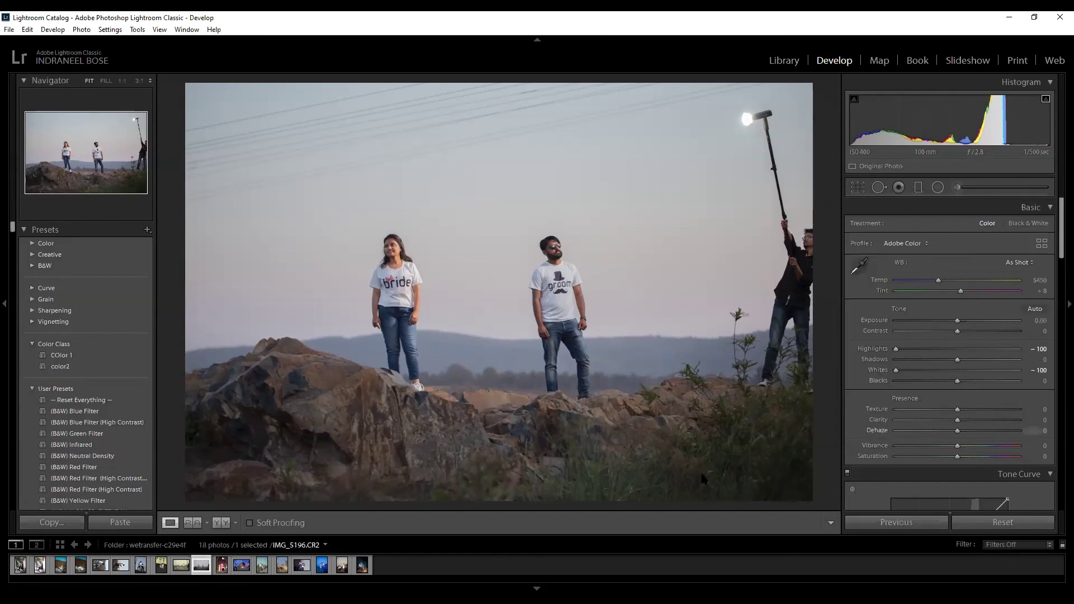
# Open IMG_5756.CR2, reset its edits, and check the sky's highlight clipping.
pyautogui.click(260, 568)
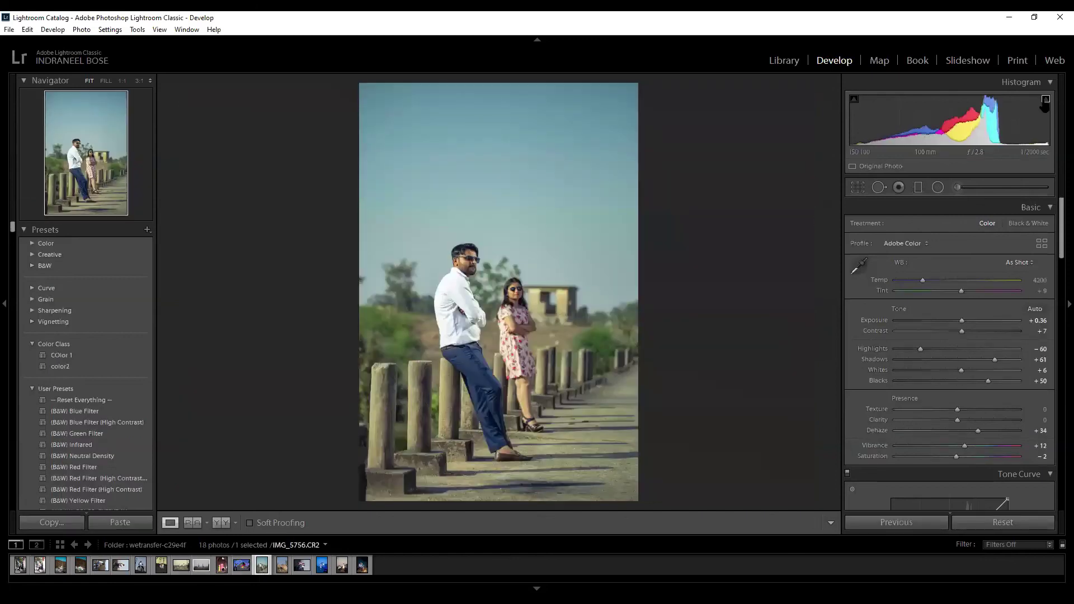
pyautogui.click(1003, 522)
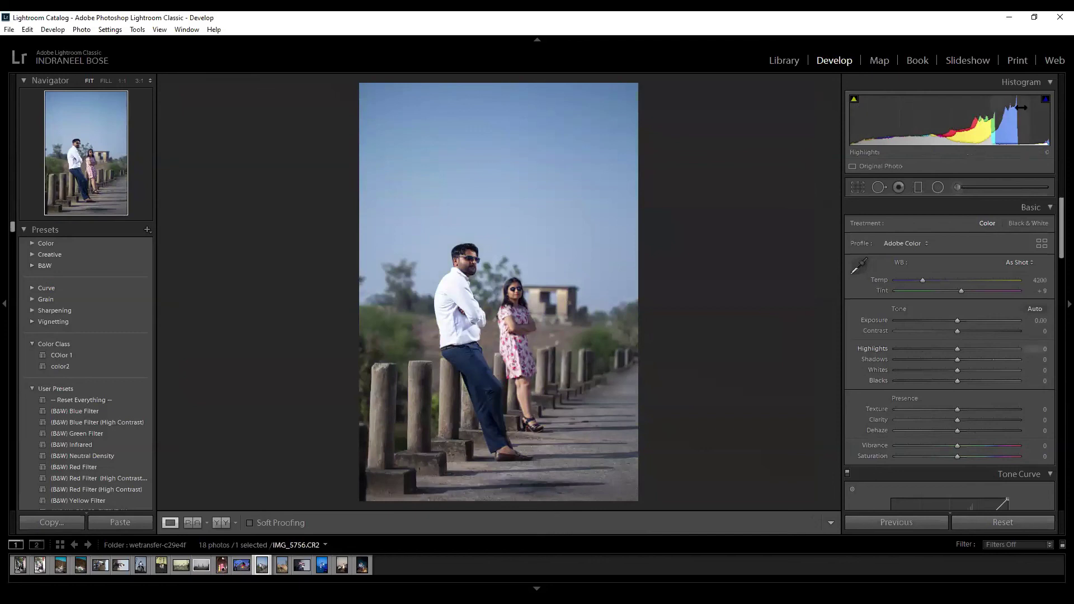
pyautogui.click(1045, 99)
pyautogui.click(1045, 100)
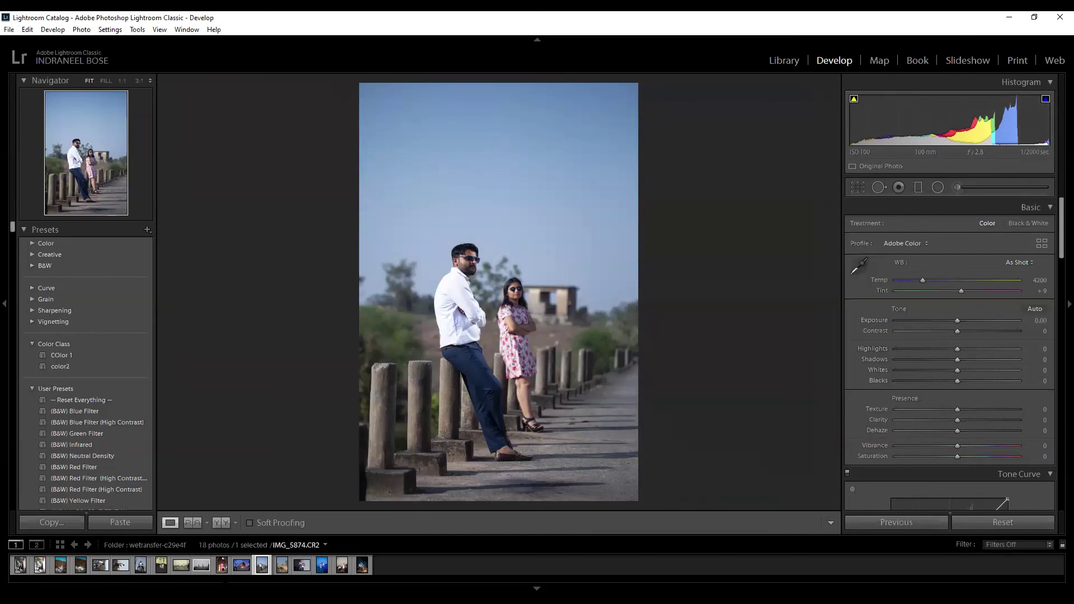
# Open the campfire photo IMG_5890.CR2, reset its edits, and check its shadow and highlight clipping.
pyautogui.click(365, 567)
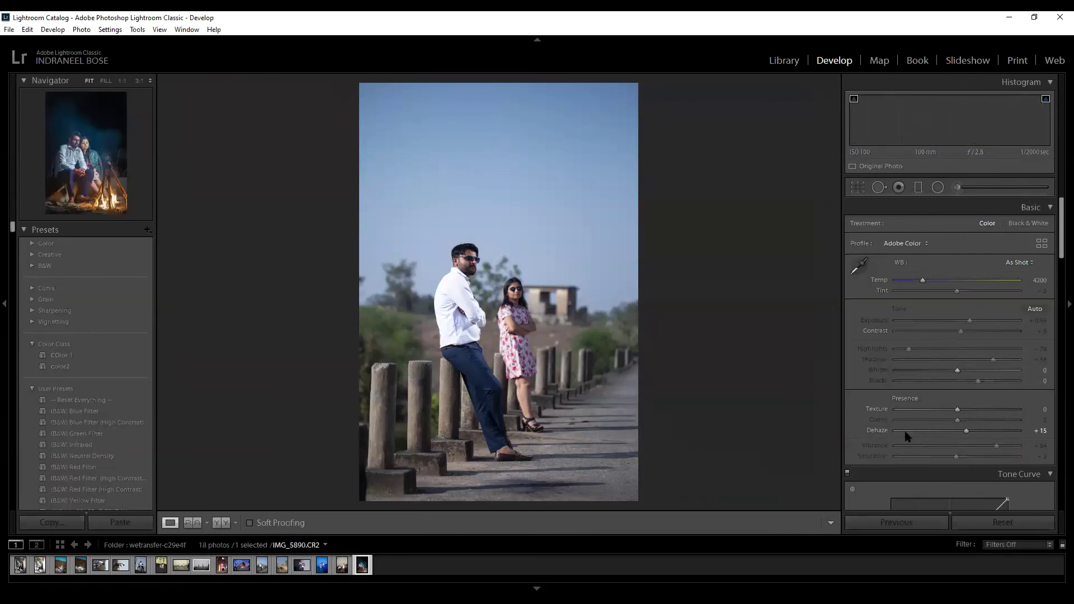
pyautogui.hotkey('ctrl', 'shift', 'r')
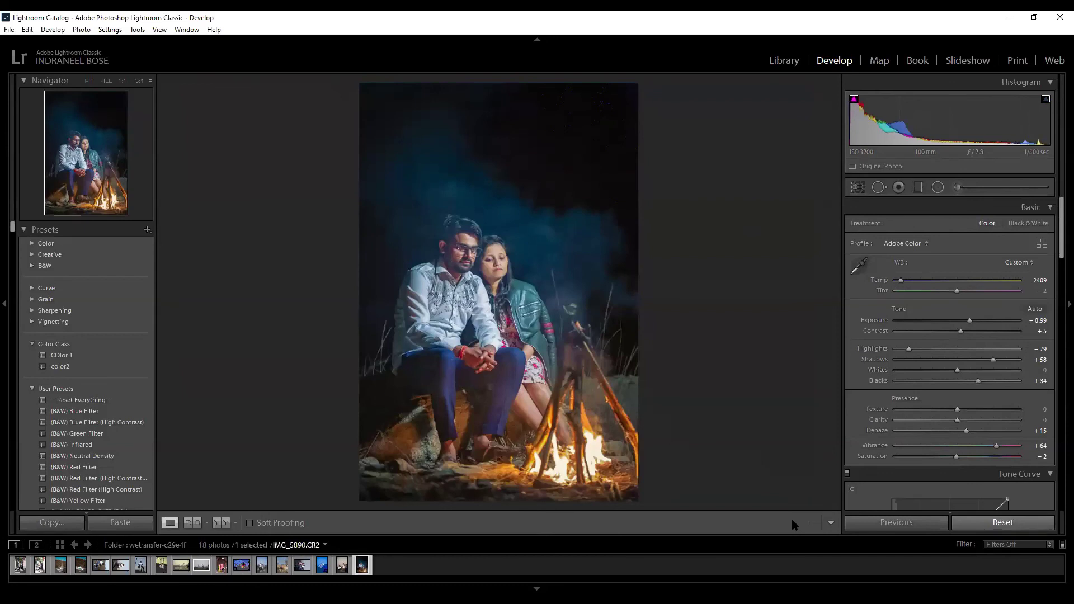
pyautogui.press('j')
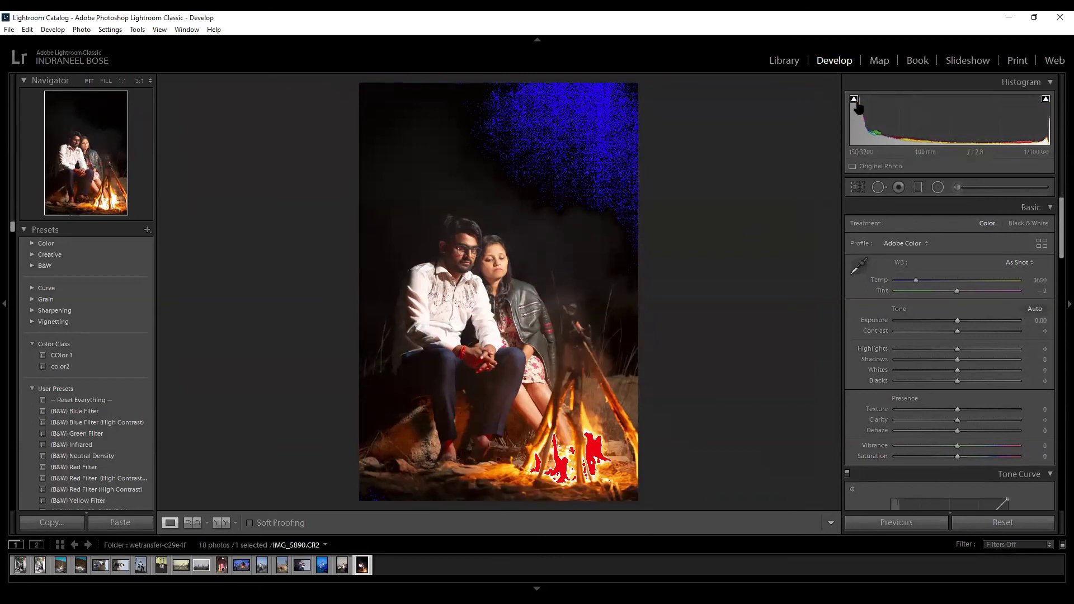
pyautogui.click(1048, 102)
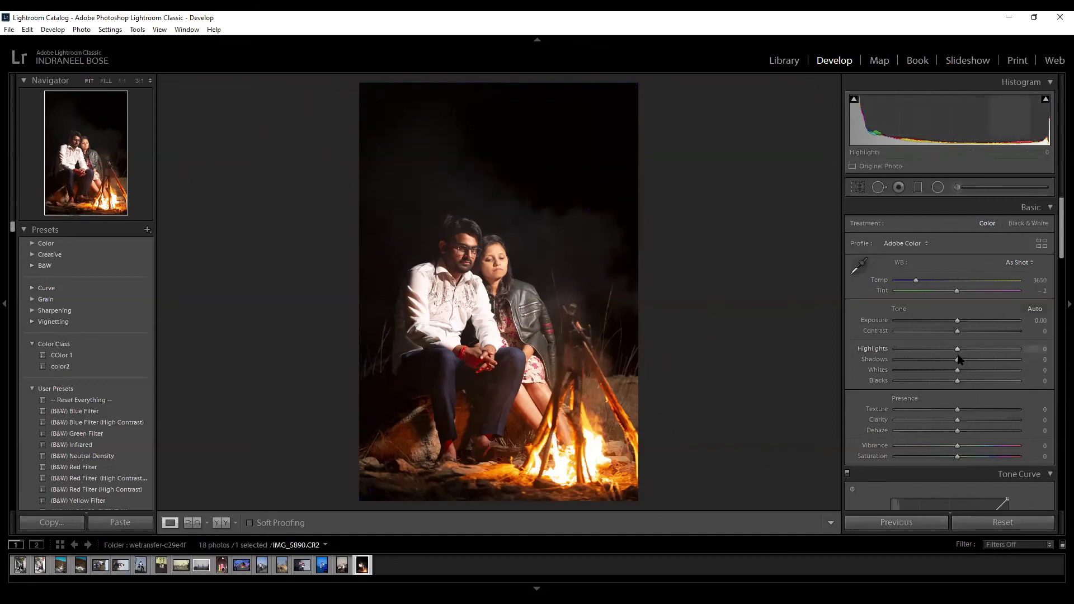
# Try the campfire photo at Shadows +100, Blacks +100 and Temp 2000, check highlight clipping, and reset the photo.
pyautogui.moveTo(957, 360); pyautogui.dragTo(1019, 359)
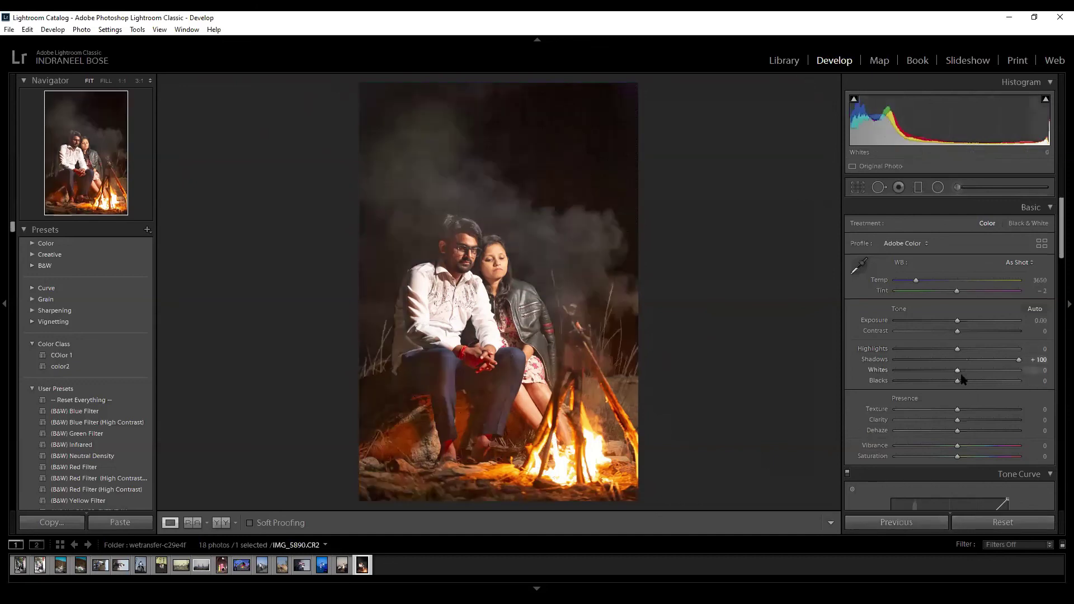
pyautogui.moveTo(957, 381); pyautogui.dragTo(1019, 381)
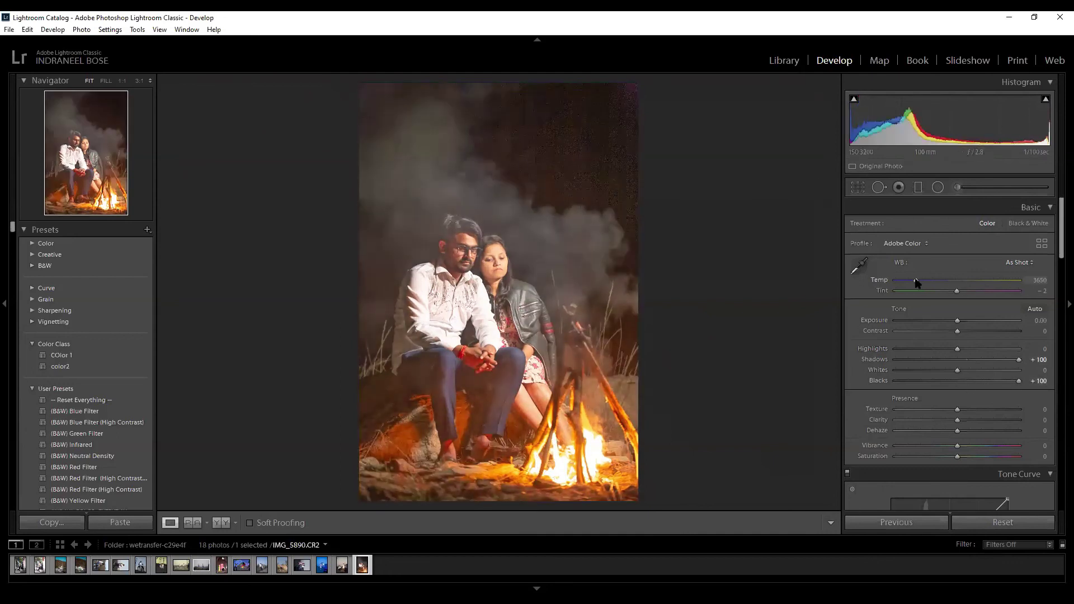
pyautogui.moveTo(916, 280); pyautogui.dragTo(860, 281)
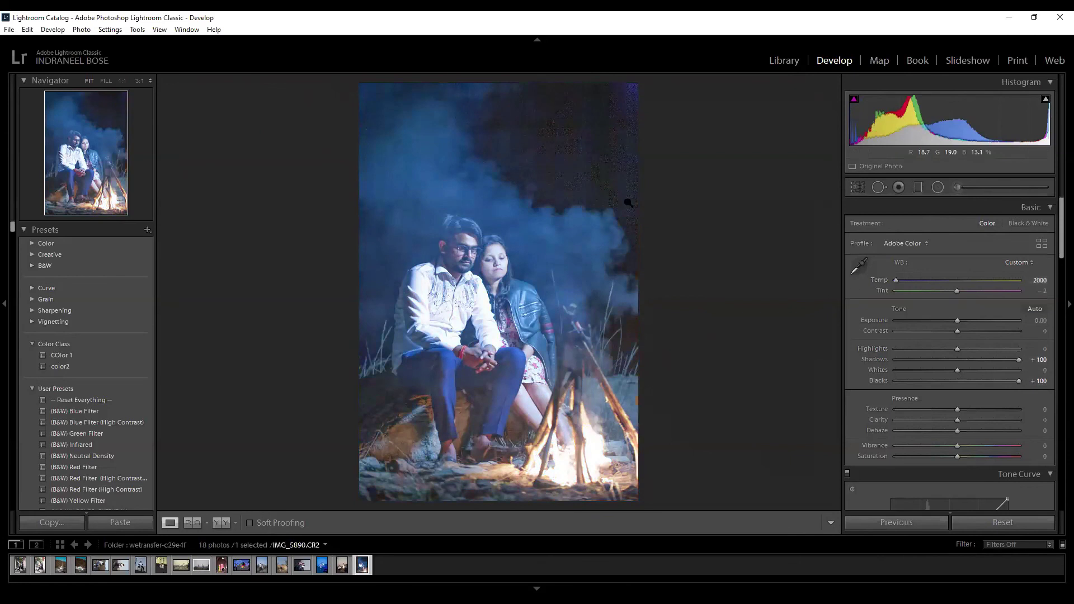
pyautogui.moveTo(905, 282); pyautogui.dragTo(856, 280)
pyautogui.click(1046, 101)
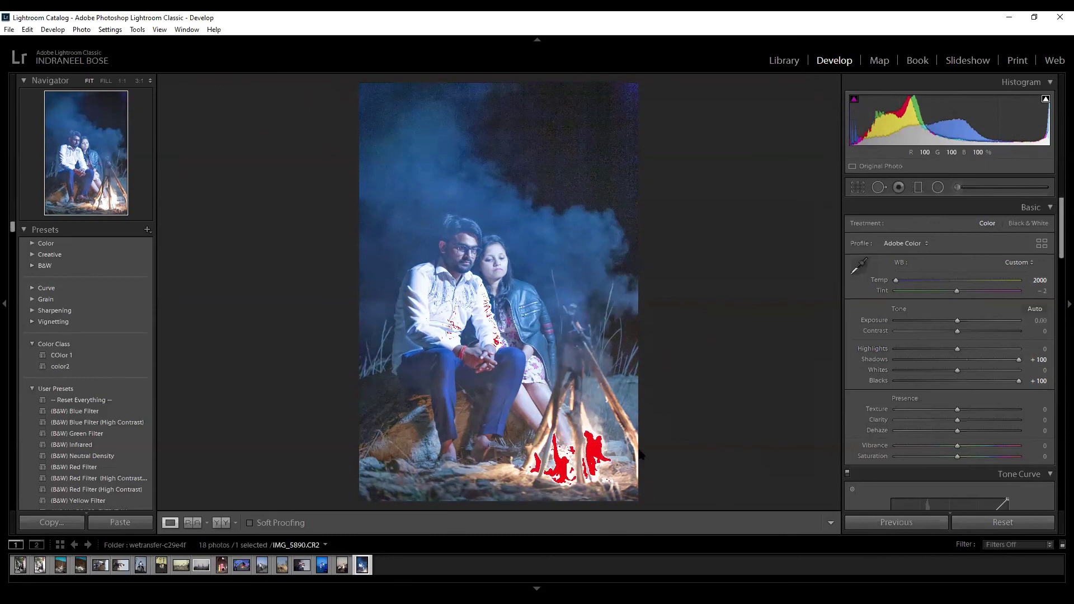
pyautogui.click(1002, 522)
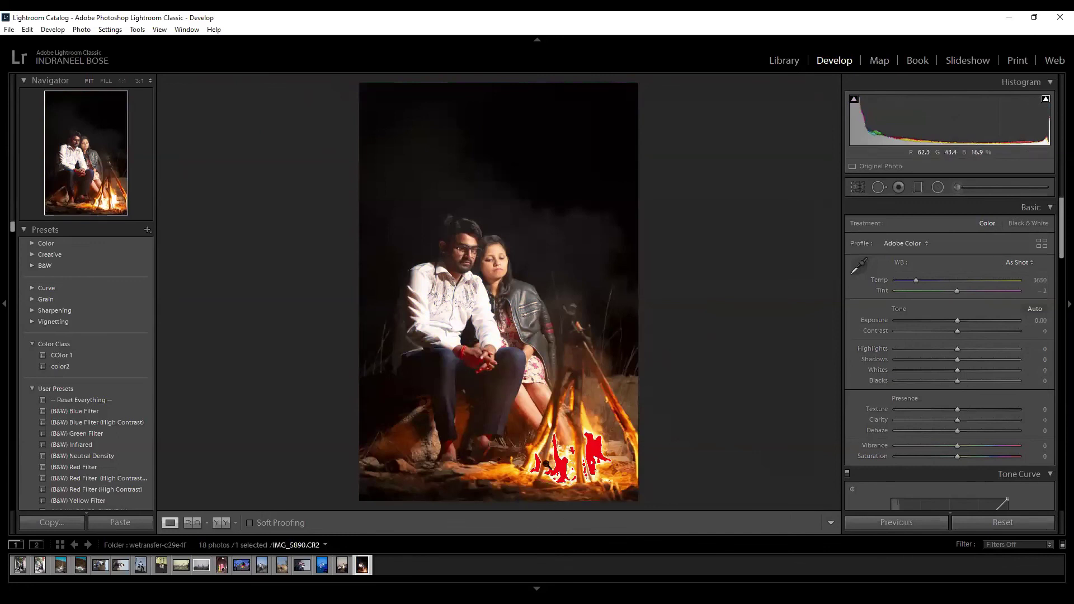
pyautogui.click(1046, 99)
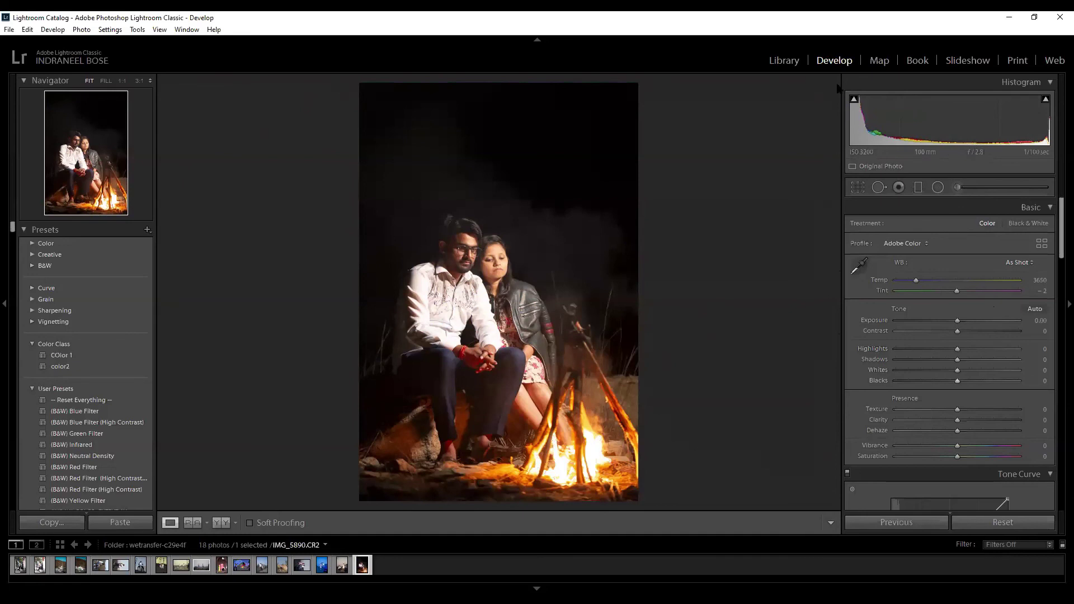
# Try an Adjustment Brush mask over the campfire flames at Exposure -2.89 and Temp -61, and reset the photo.
pyautogui.click(957, 188)
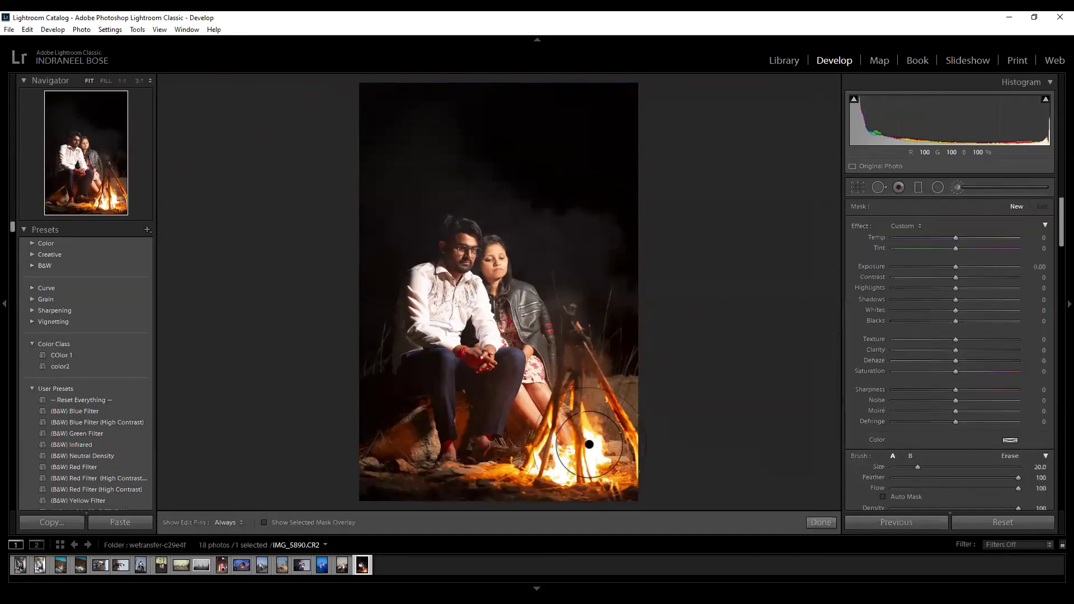
pyautogui.moveTo(559, 462); pyautogui.dragTo(562, 472)
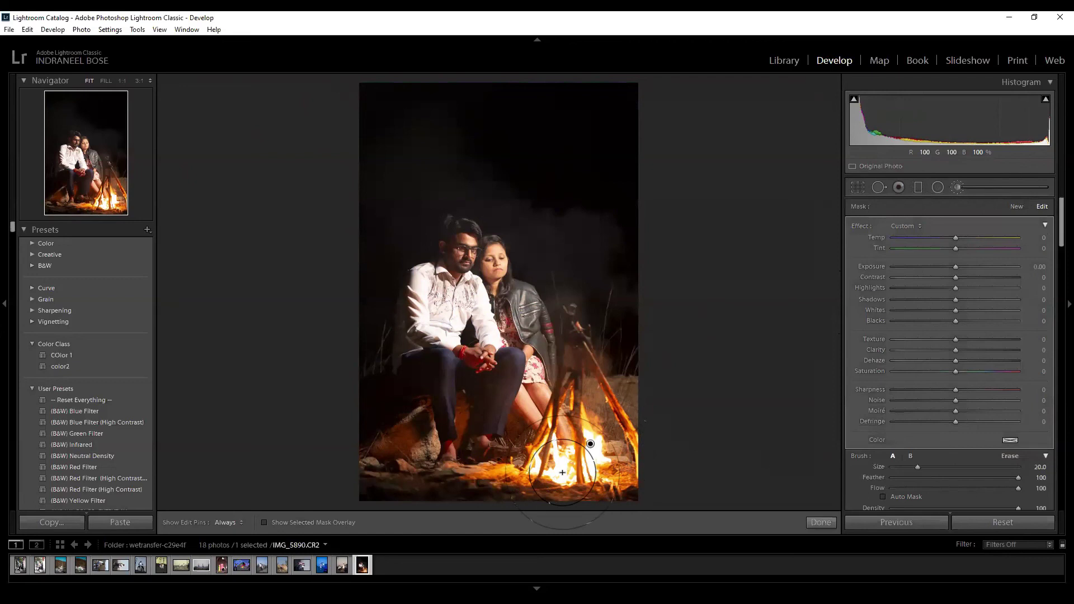
pyautogui.press('p')
pyautogui.press('o')
pyautogui.moveTo(955, 267); pyautogui.dragTo(913, 290)
pyautogui.press('o')
pyautogui.moveTo(957, 238); pyautogui.dragTo(918, 256)
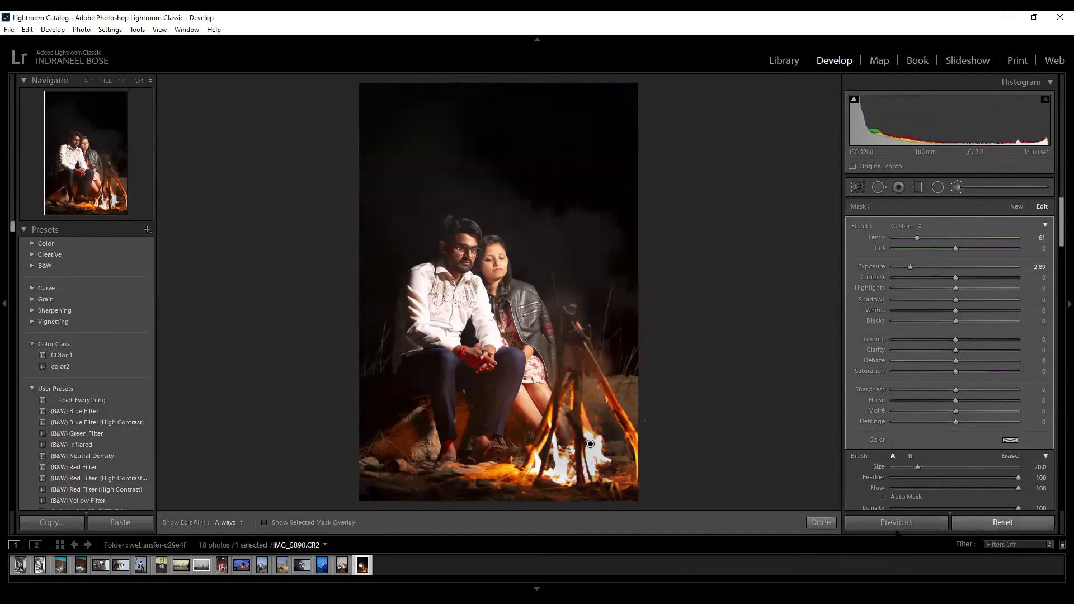
pyautogui.click(1003, 522)
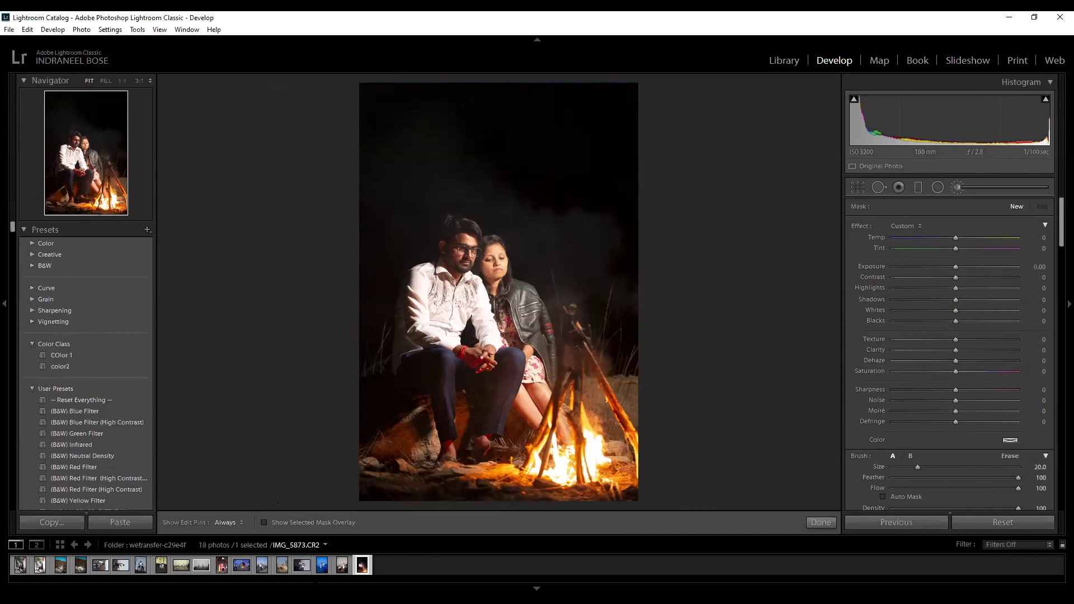
# Open IMG_5874.CR2, check its highlight and shadow clipping, and close the Adjustment Brush.
pyautogui.click(322, 565)
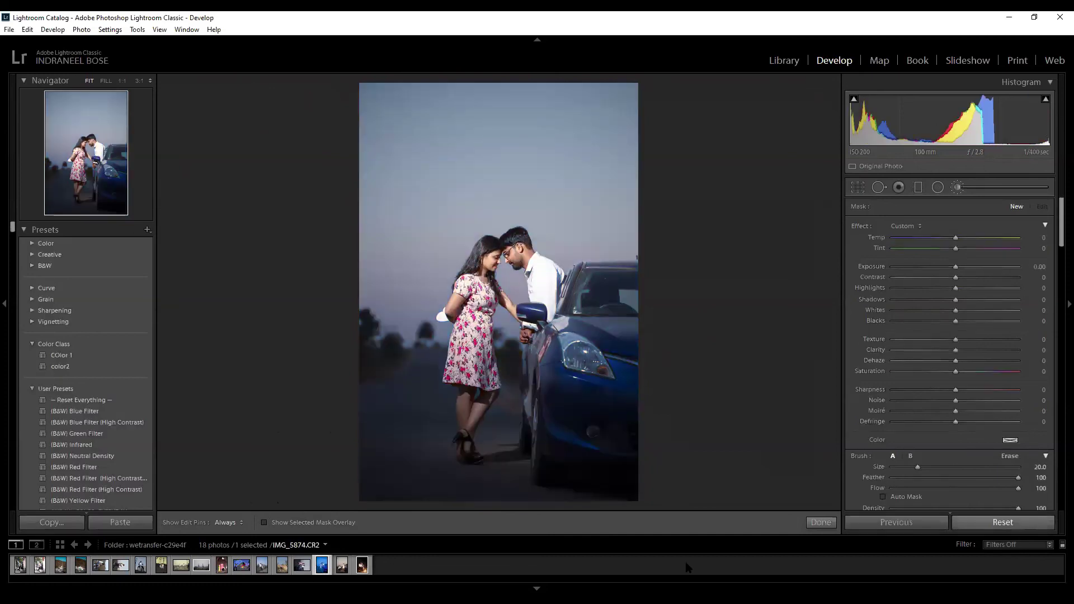
pyautogui.click(1045, 100)
pyautogui.click(852, 101)
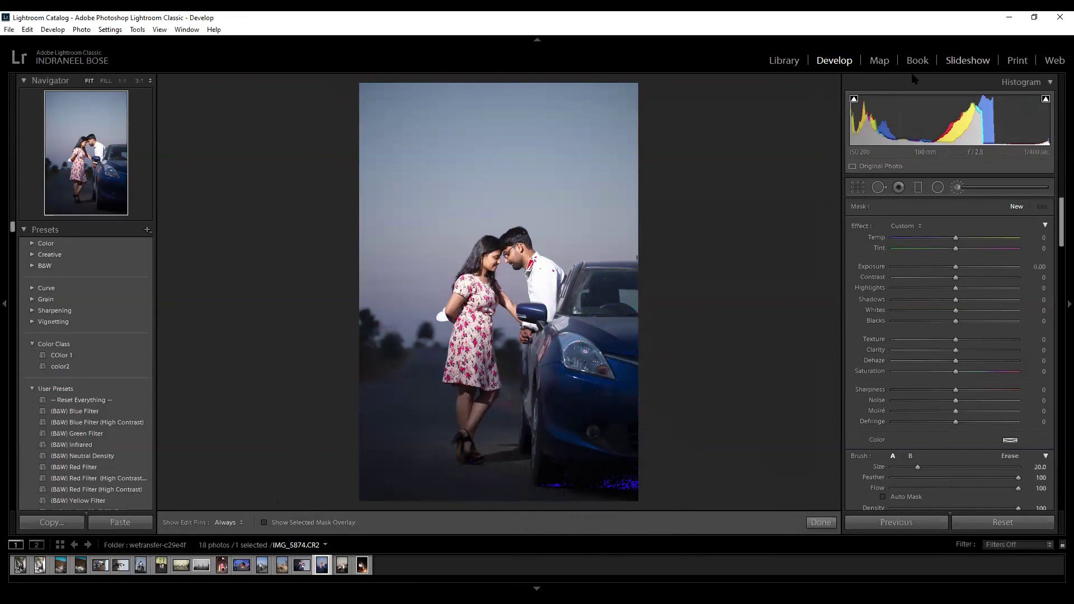
pyautogui.click(853, 101)
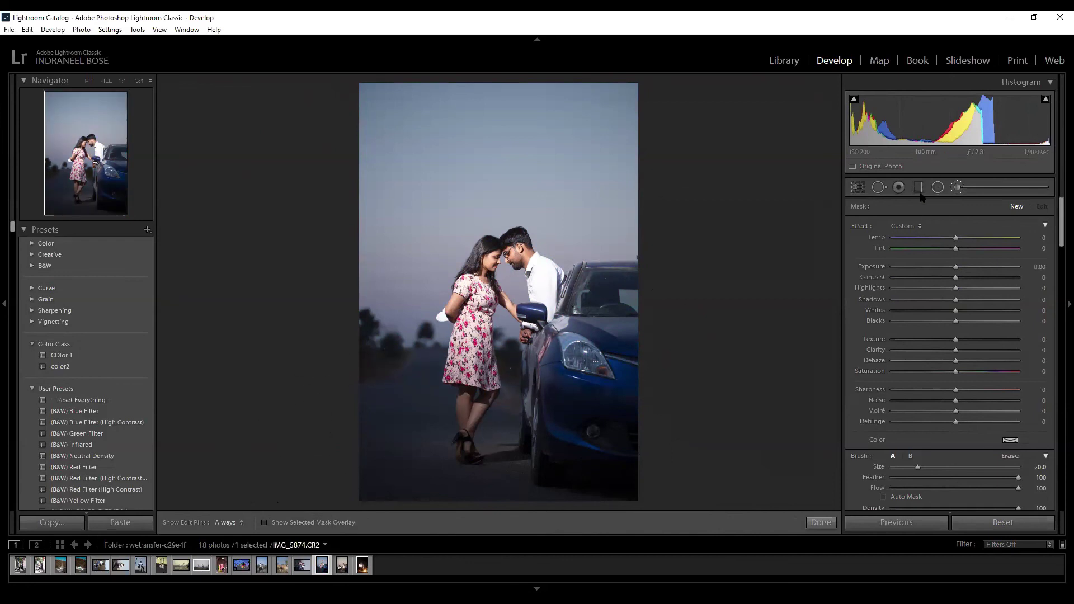
pyautogui.click(958, 188)
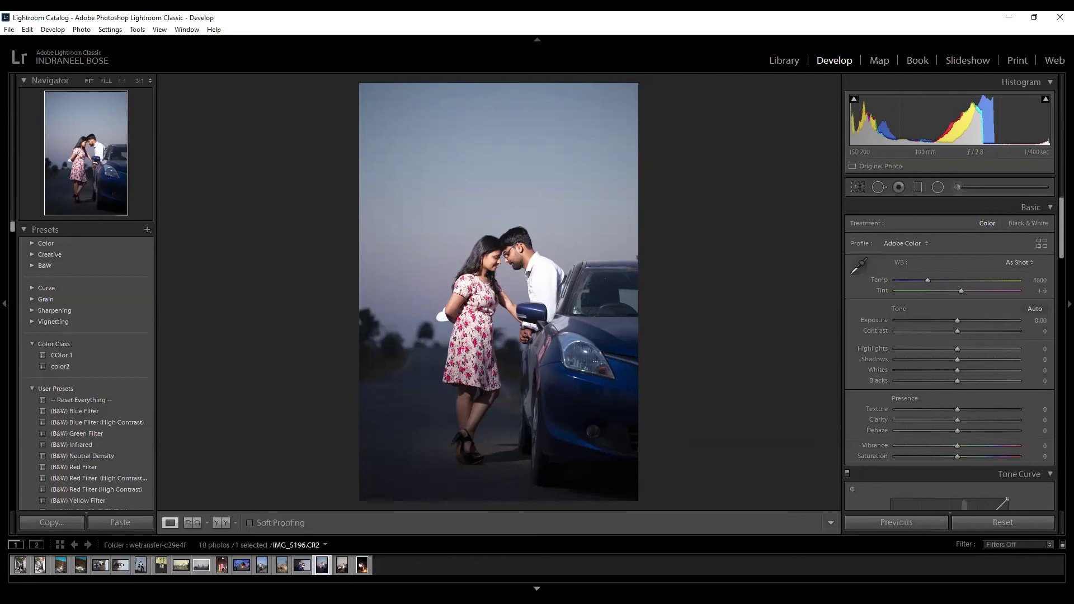
# Open IMG_5047.CR2 and apply the automatic tone adjustment.
pyautogui.click(41, 566)
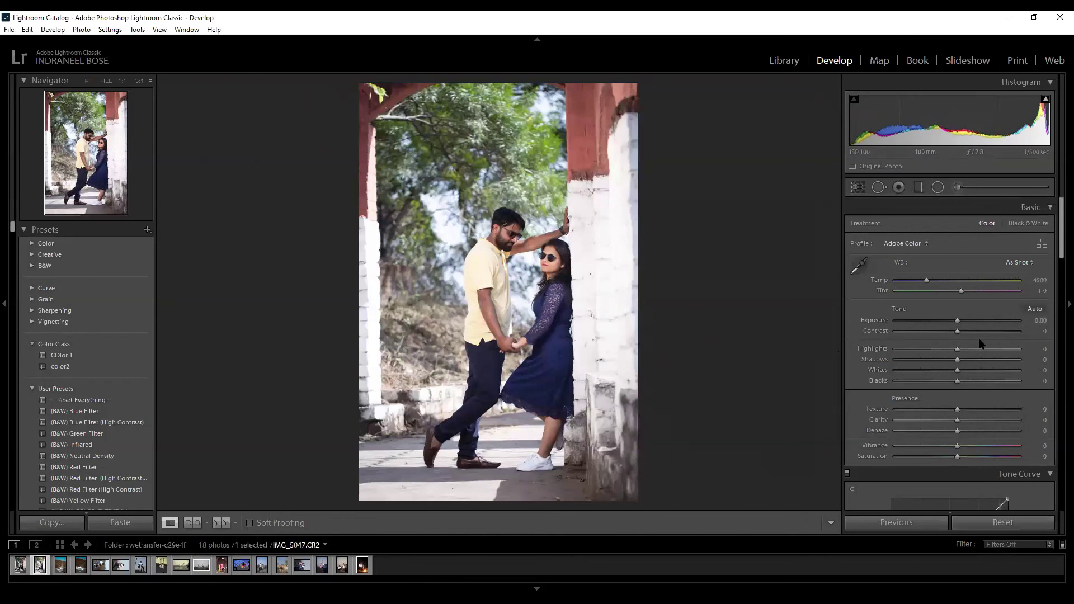
pyautogui.click(1036, 310)
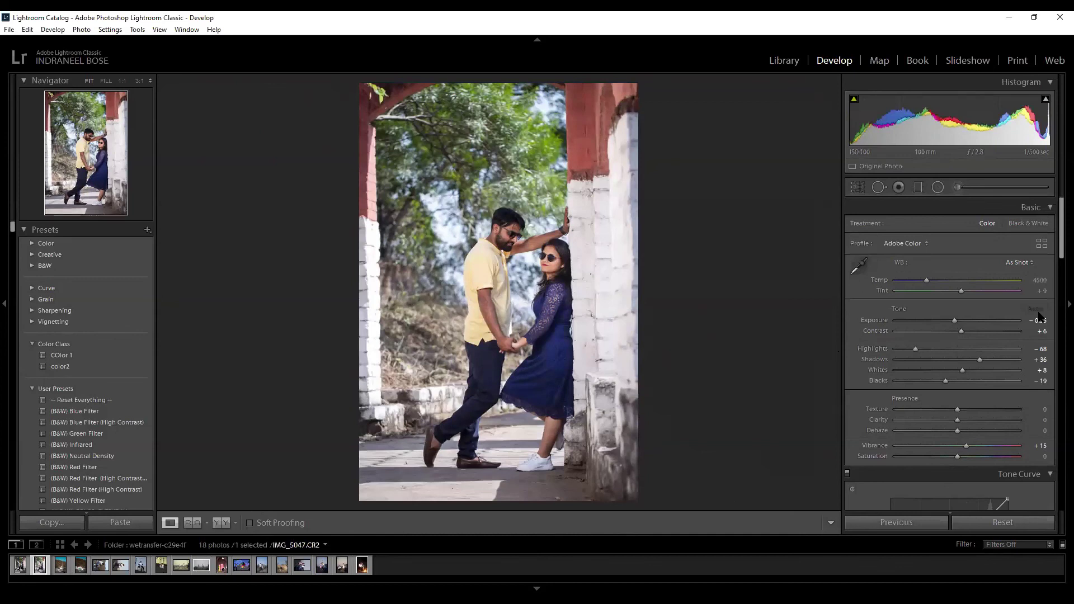
# Set the Calibration hues to +47 for Red Primary and -73 for Blue Primary, checking the foliage up close.
pyautogui.moveTo(1060, 223); pyautogui.dragTo(1051, 495)
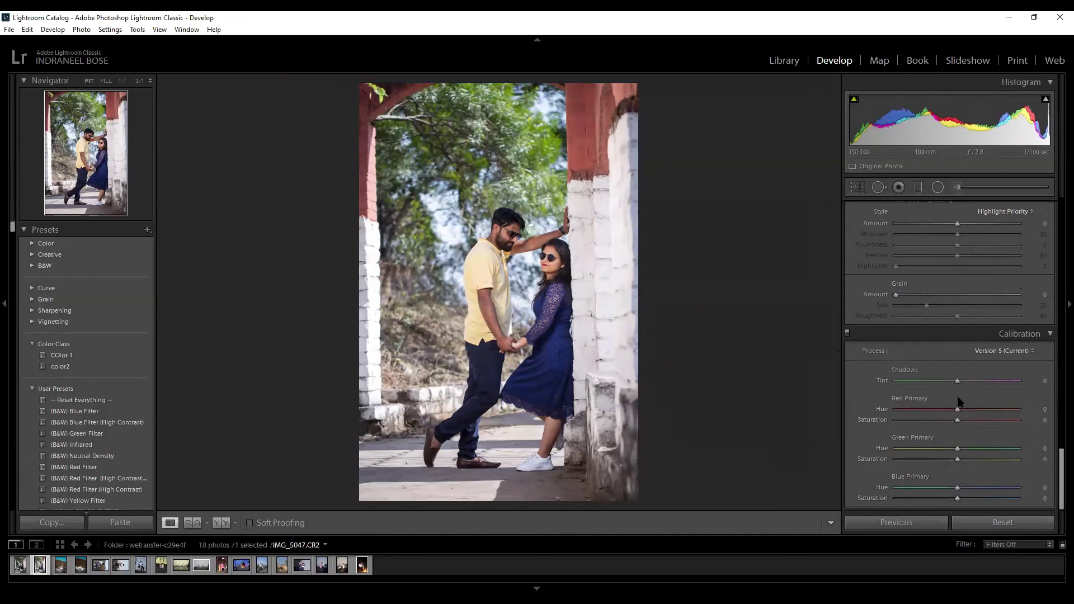
pyautogui.moveTo(956, 411); pyautogui.dragTo(995, 409)
pyautogui.click(503, 144)
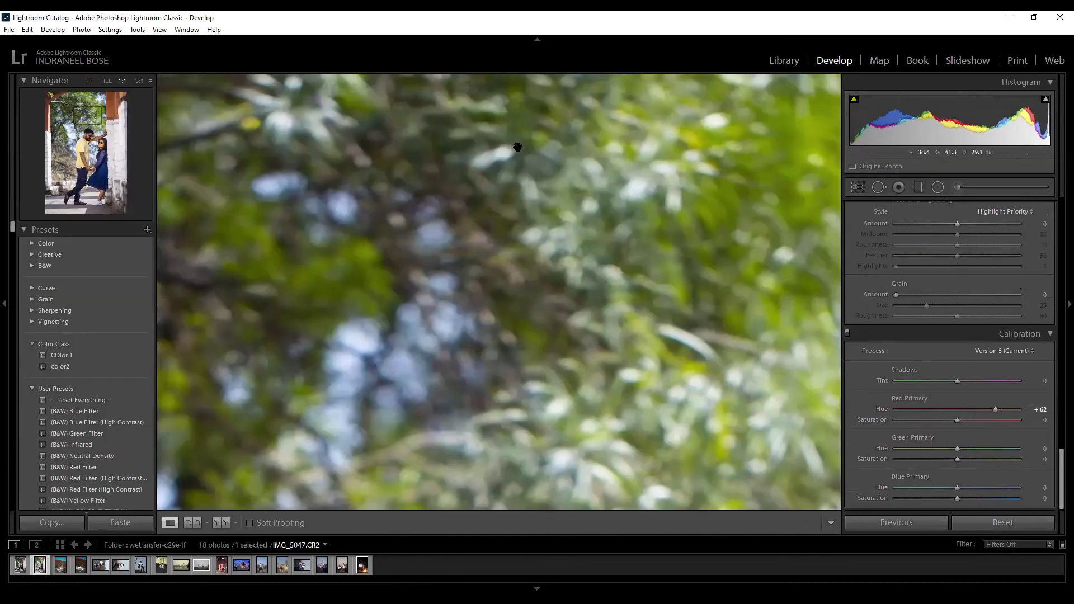
pyautogui.moveTo(1001, 410)
pyautogui.mouseDown()
pyautogui.moveTo(964, 409)
pyautogui.moveTo(985, 409)
pyautogui.mouseUp()
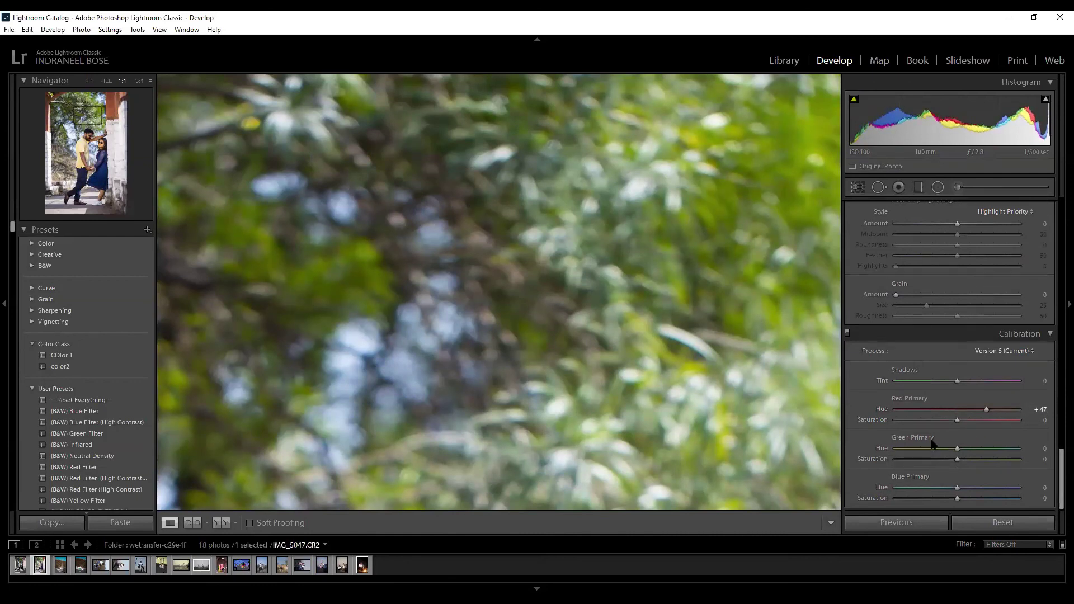
pyautogui.press('z')
pyautogui.hotkey('ctrl', '-')
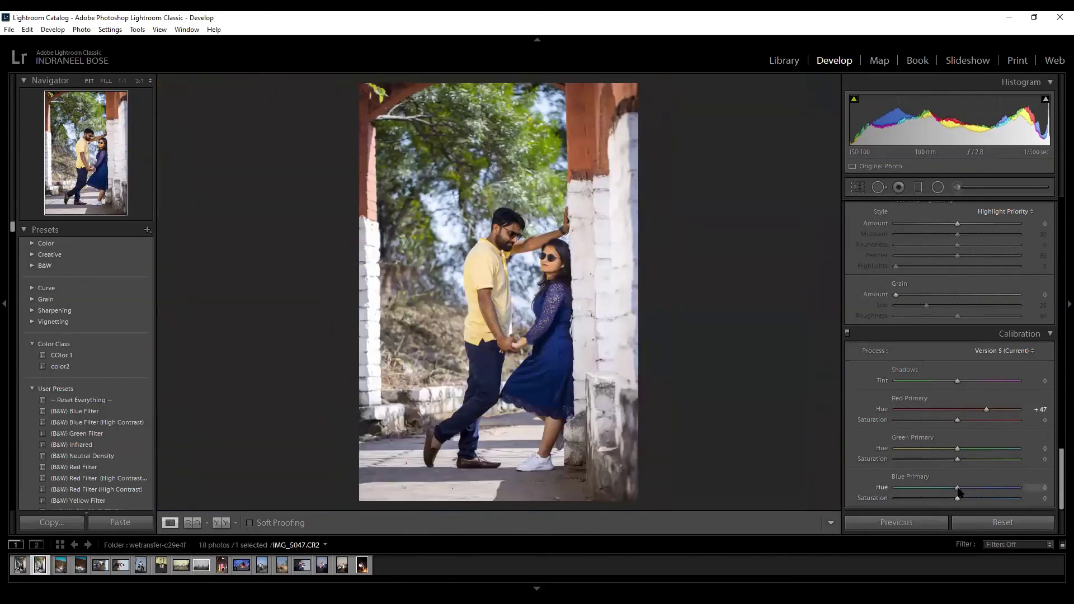
pyautogui.moveTo(958, 489); pyautogui.dragTo(913, 488)
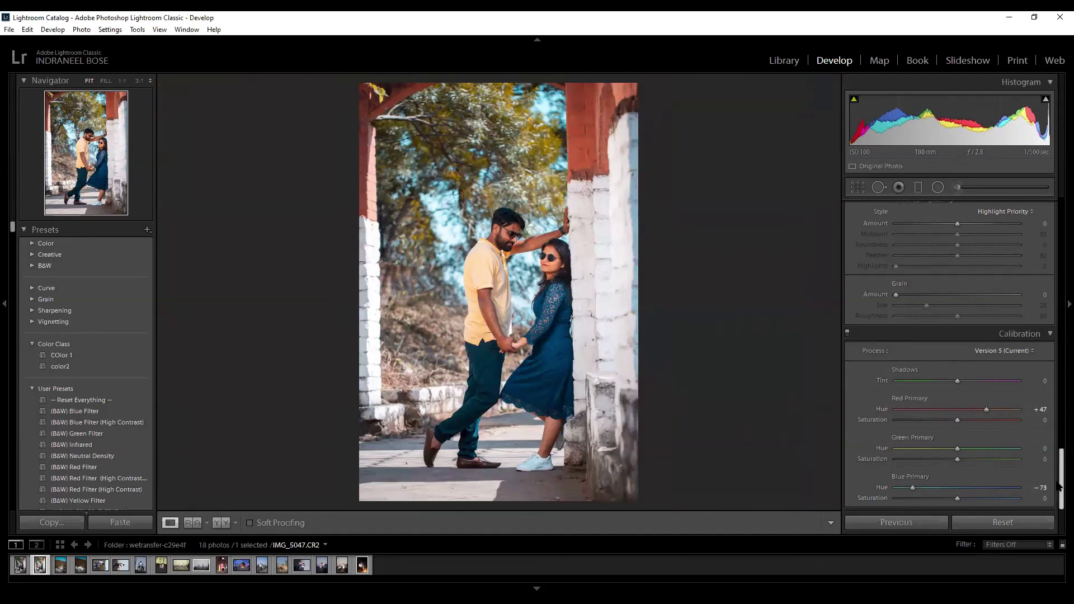
# Paint an Adjustment Brush mask of size 8.0 over the couple's faces and check its coverage with the mask overlay.
pyautogui.moveTo(1060, 471); pyautogui.dragTo(1046, 312)
pyautogui.scroll(10, 1047, 312)
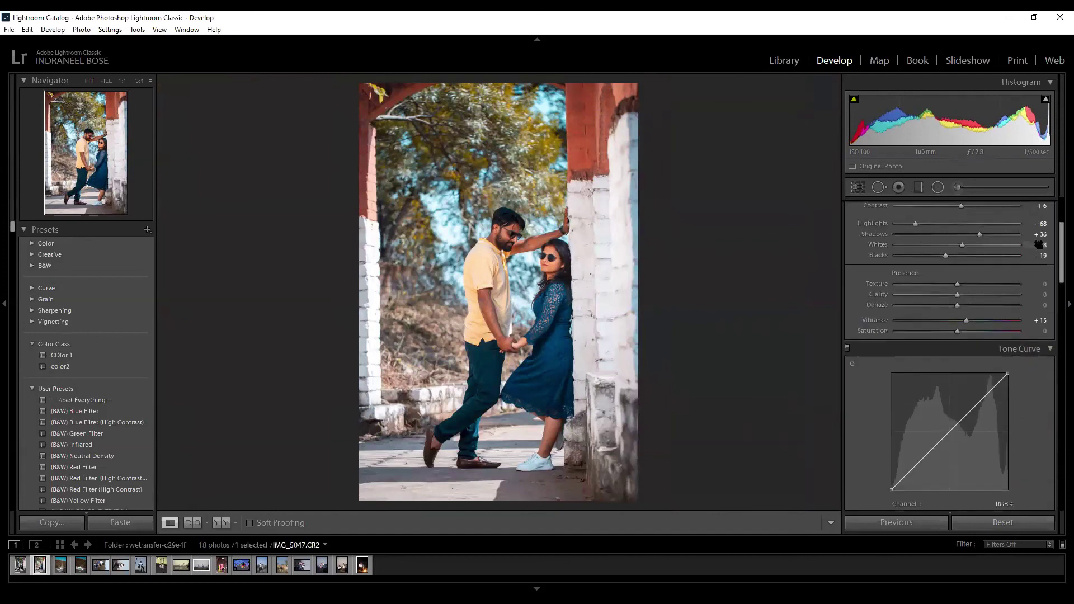
pyautogui.click(958, 186)
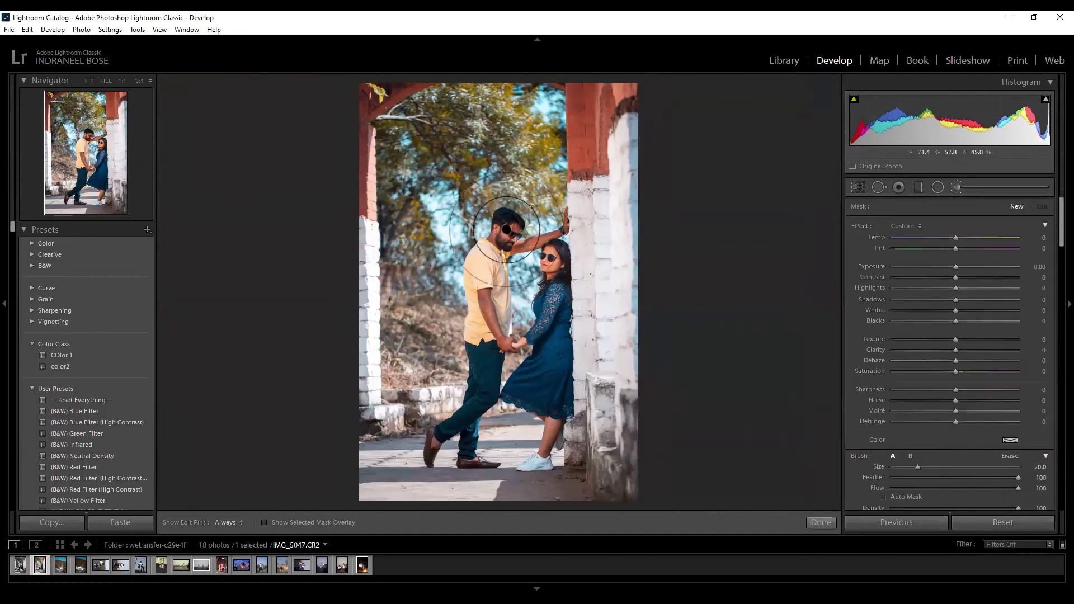
pyautogui.scroll(-2, 509, 244)
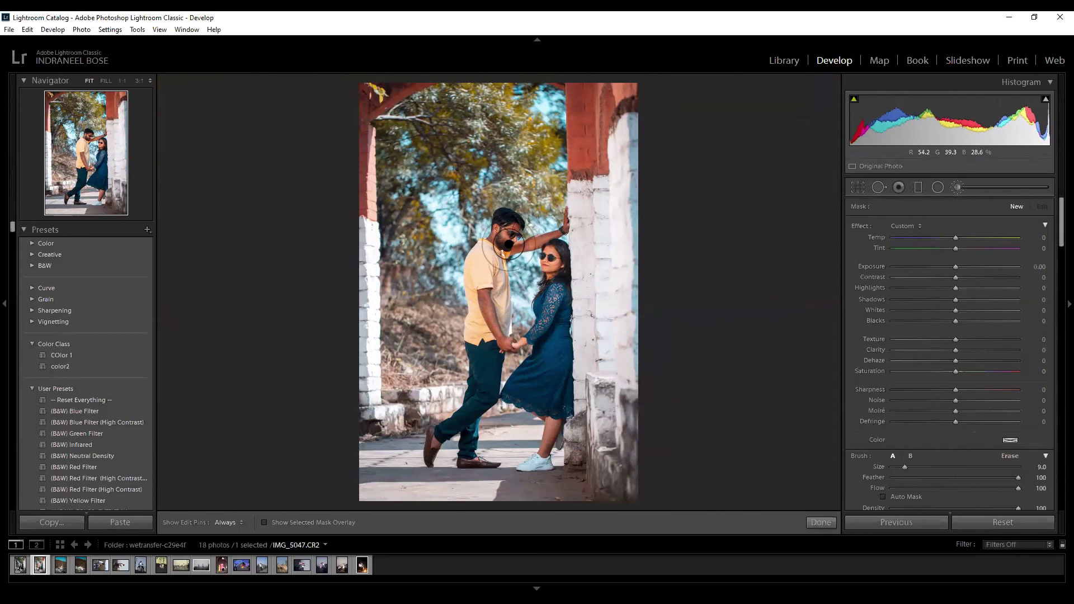
pyautogui.moveTo(509, 243)
pyautogui.mouseDown()
pyautogui.moveTo(500, 247)
pyautogui.moveTo(506, 221)
pyautogui.moveTo(503, 241)
pyautogui.moveTo(551, 274)
pyautogui.mouseUp()
pyautogui.press('o')
pyautogui.press('o')
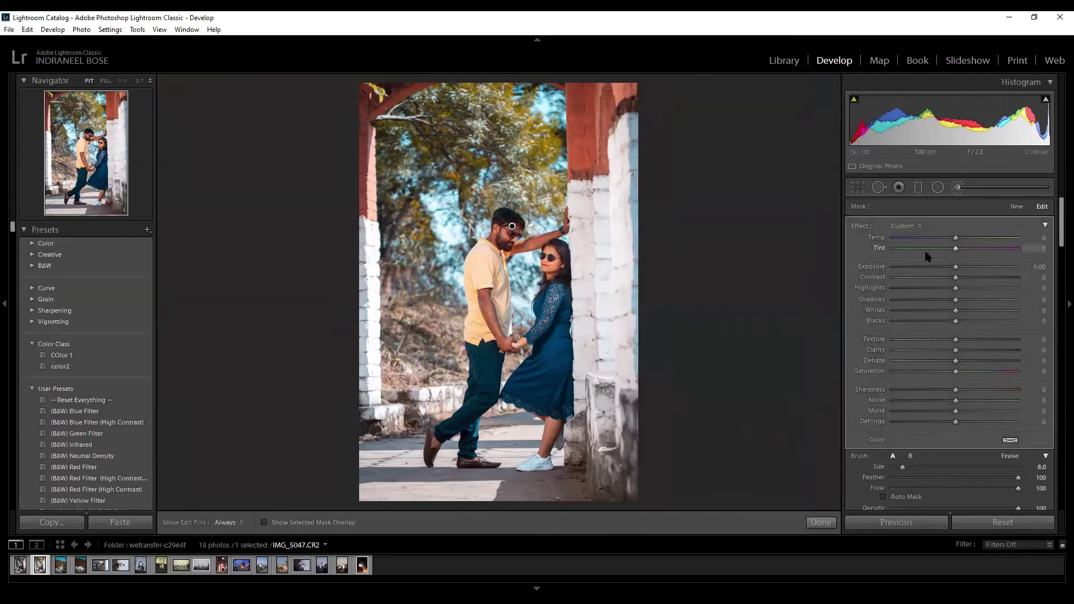
# Set the face mask's Temp to -31 and Exposure to 0.63, undo the extra brush stroke, and finish the mask.
pyautogui.press('z')
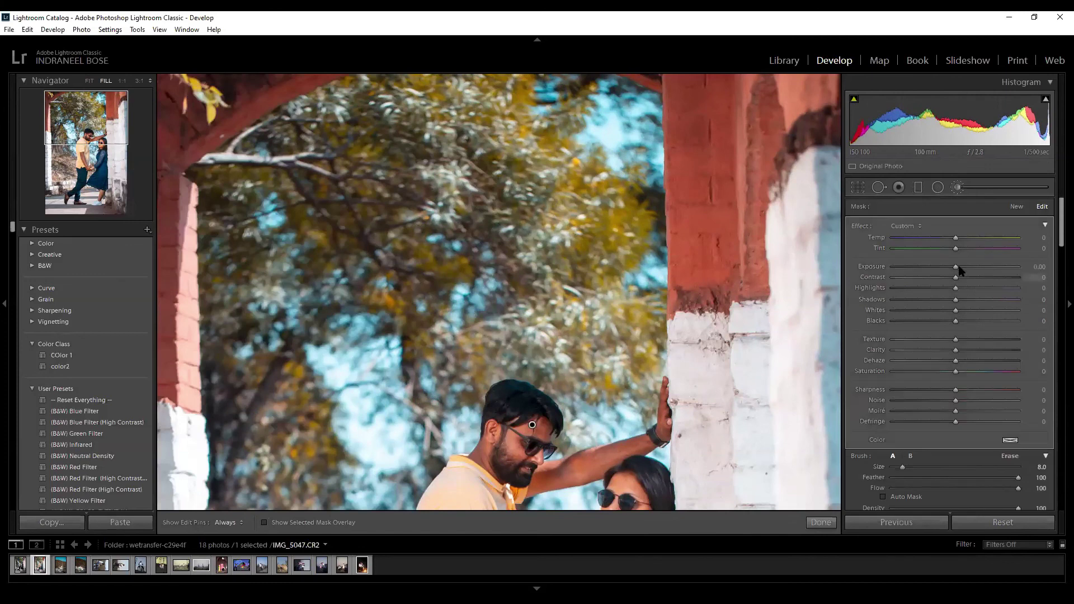
pyautogui.moveTo(955, 266); pyautogui.dragTo(940, 241)
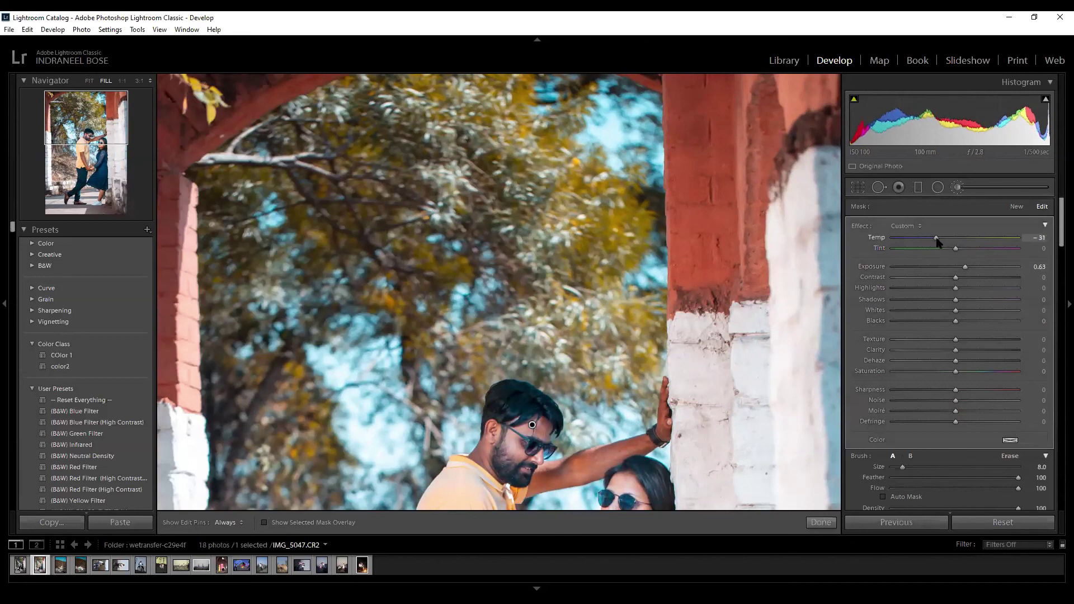
pyautogui.press('z')
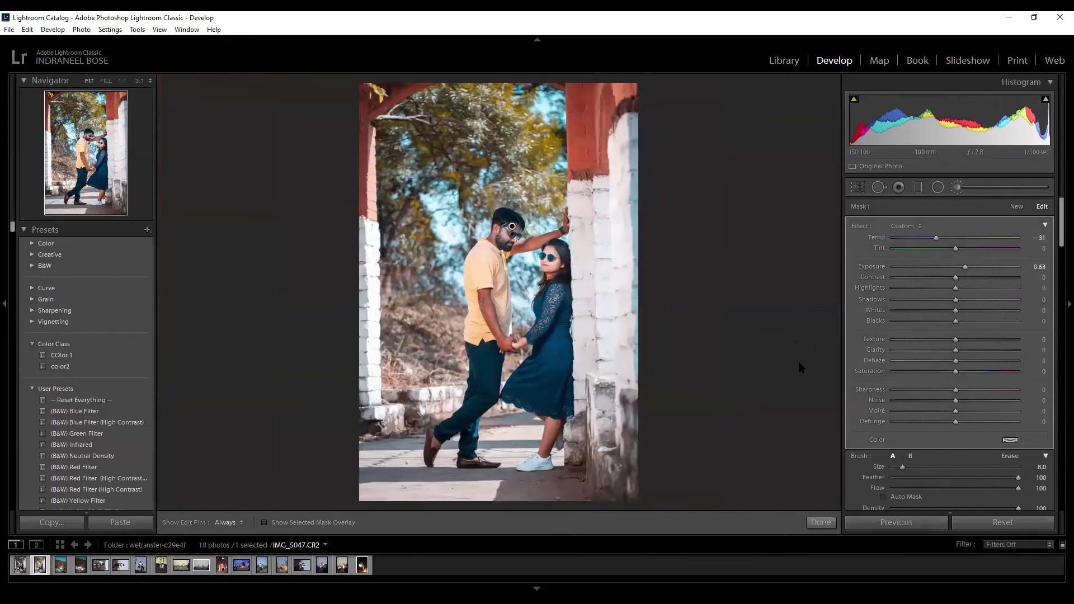
pyautogui.press('h')
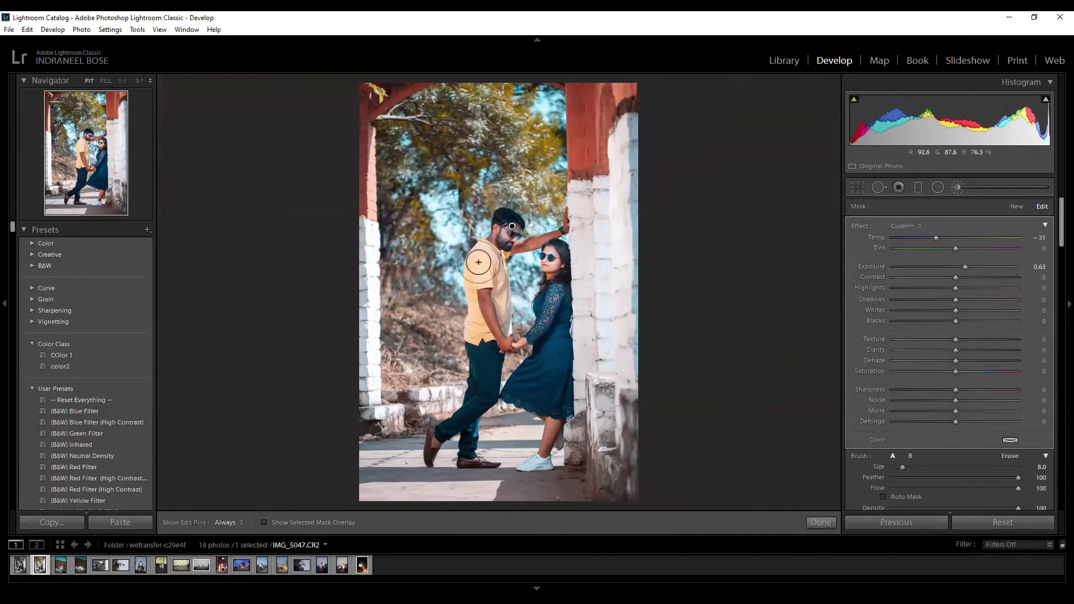
pyautogui.hotkey('ctrl', 'z')
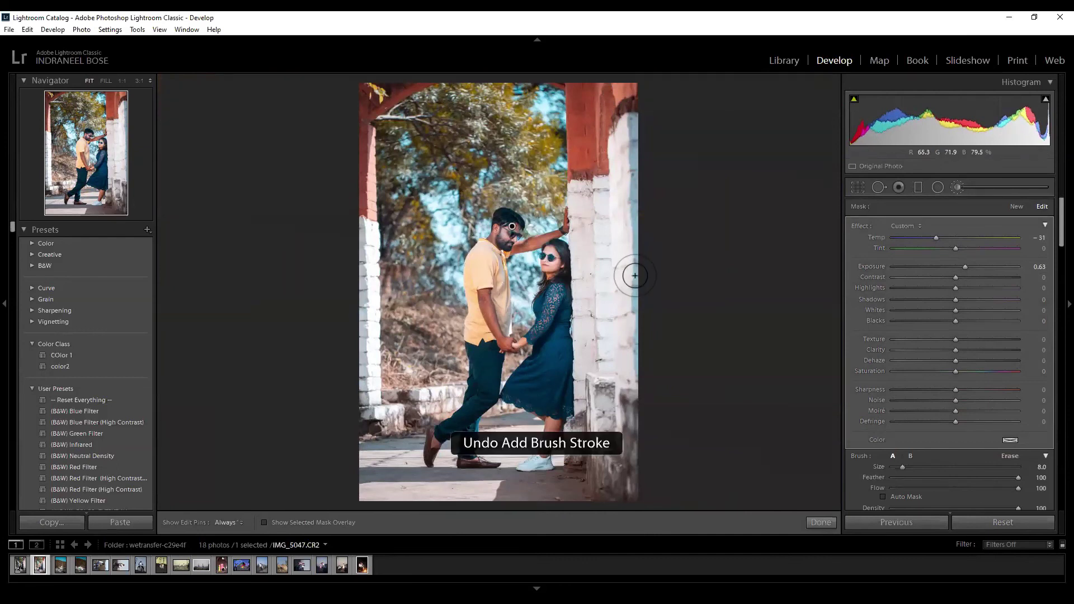
pyautogui.click(821, 522)
# Paint a separate Adjustment Brush mask of size 8.0 over the man's shirt and check its coverage with the mask overlay.
pyautogui.press('k')
pyautogui.moveTo(484, 268); pyautogui.dragTo(503, 266)
pyautogui.press('p')
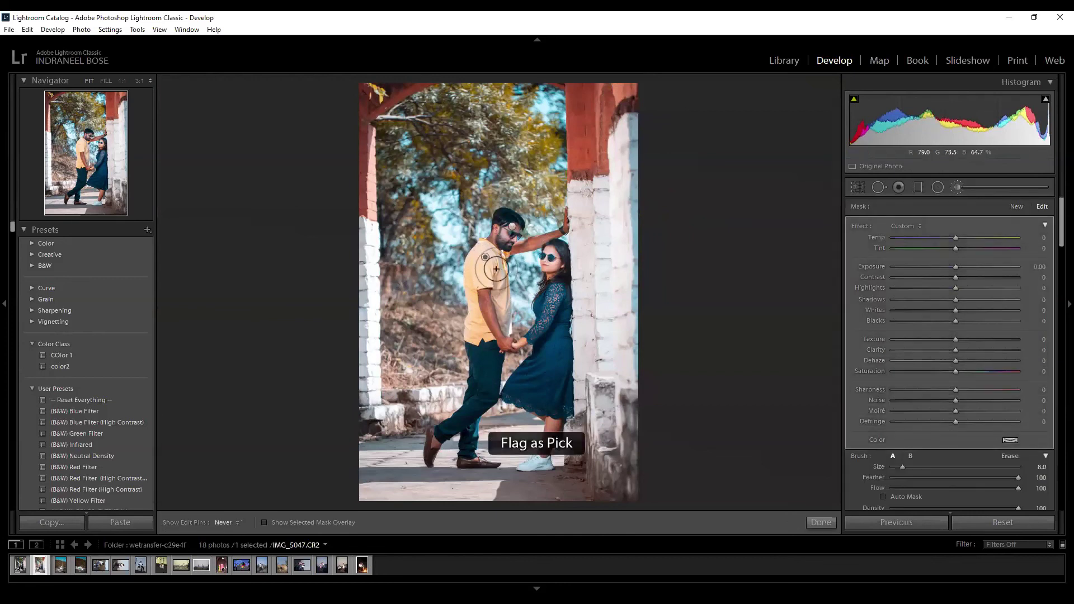
pyautogui.moveTo(469, 272); pyautogui.dragTo(469, 352)
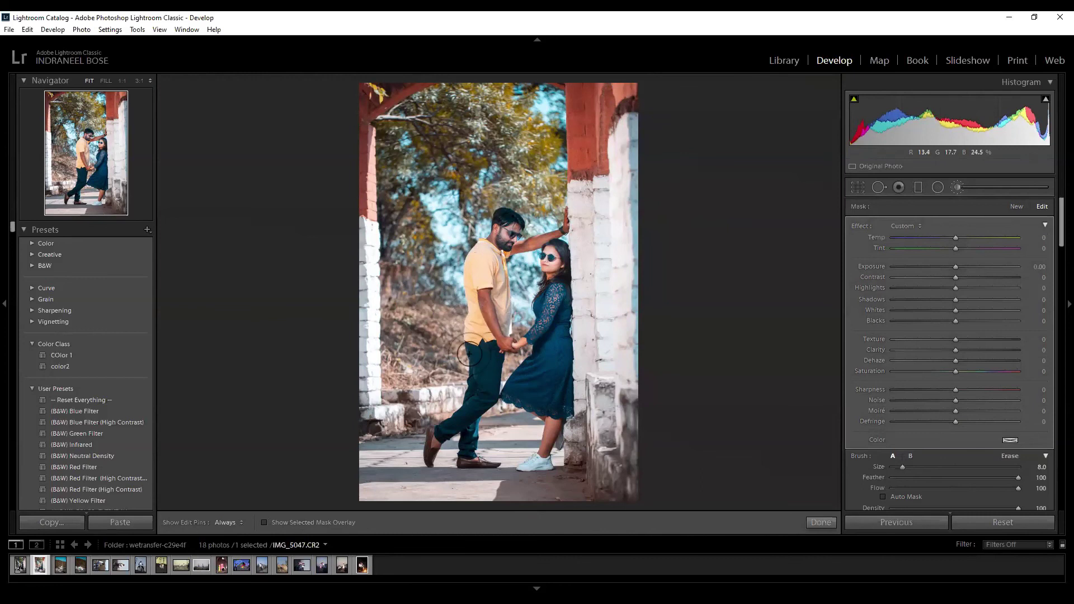
pyautogui.press('o')
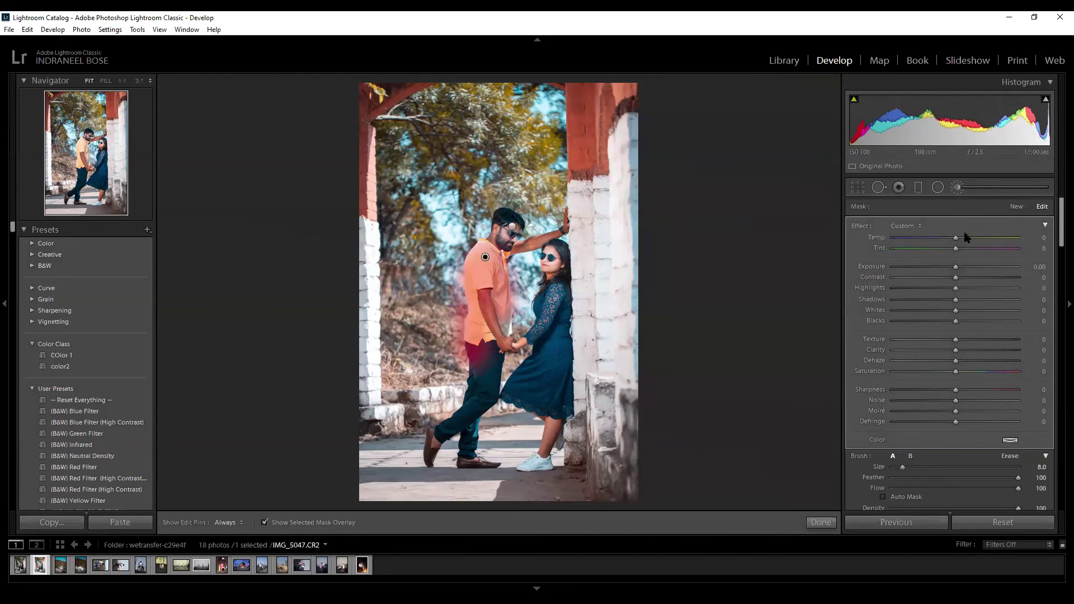
pyautogui.press('o')
# Set the shirt mask's Temp to 14 and Exposure to -0.23, and close the Adjustment Brush.
pyautogui.press('z')
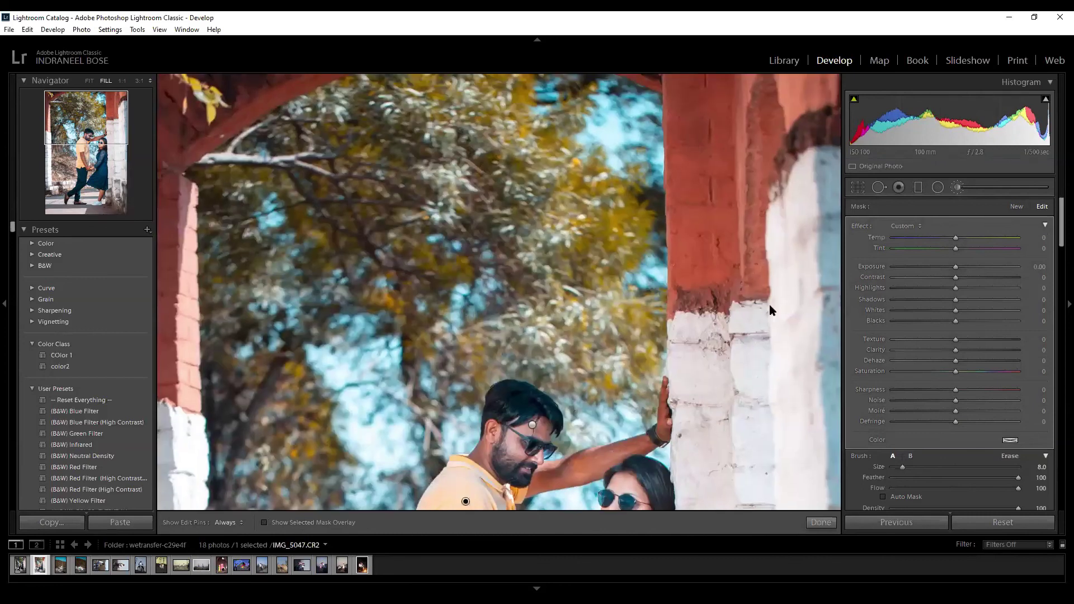
pyautogui.scroll(-5, 615, 304)
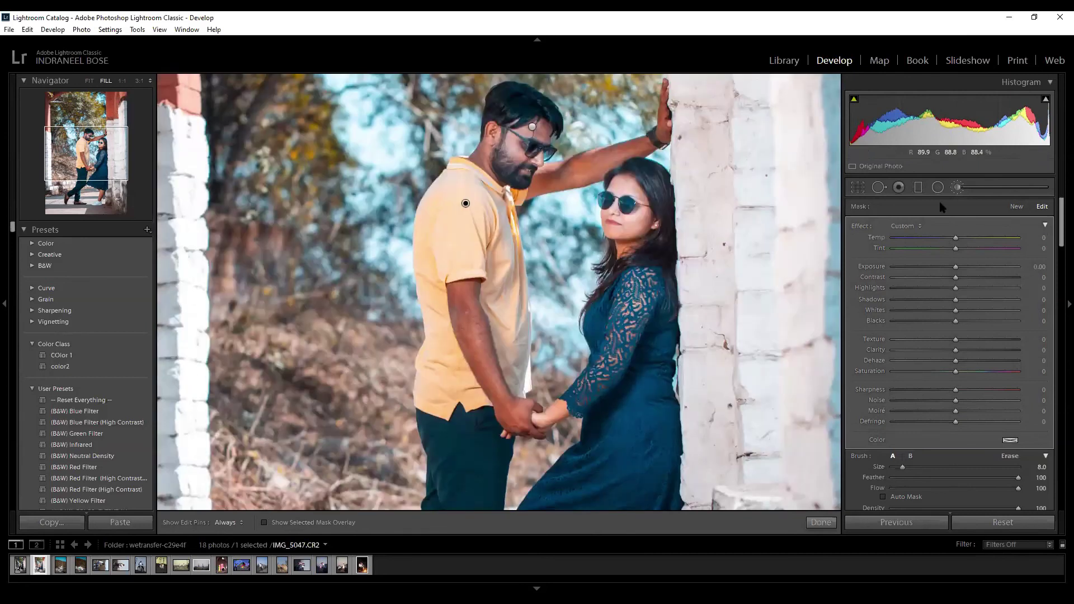
pyautogui.moveTo(955, 238); pyautogui.dragTo(974, 238)
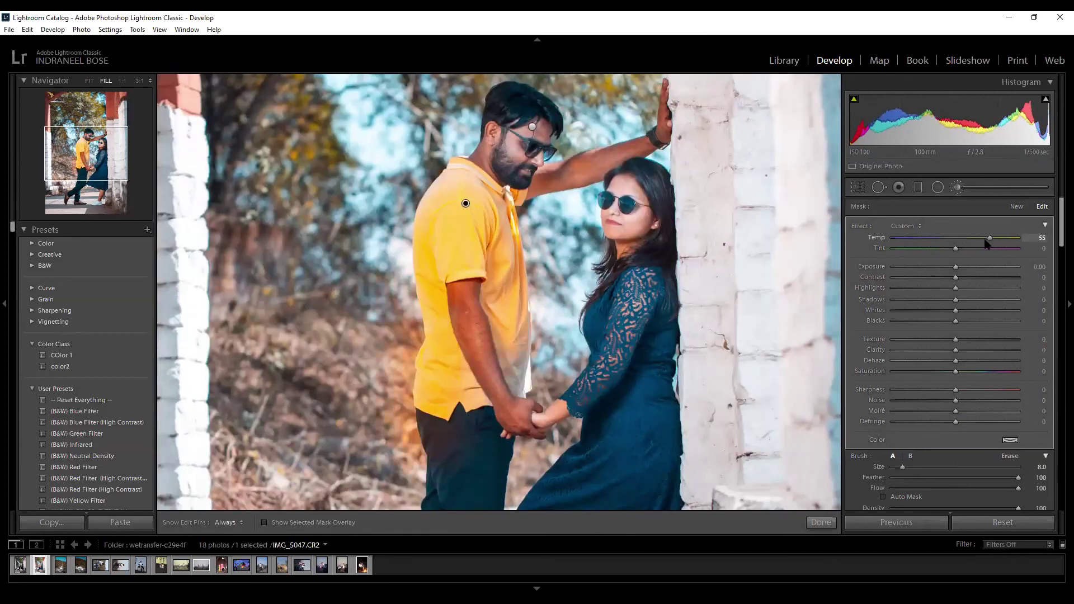
pyautogui.click(964, 239)
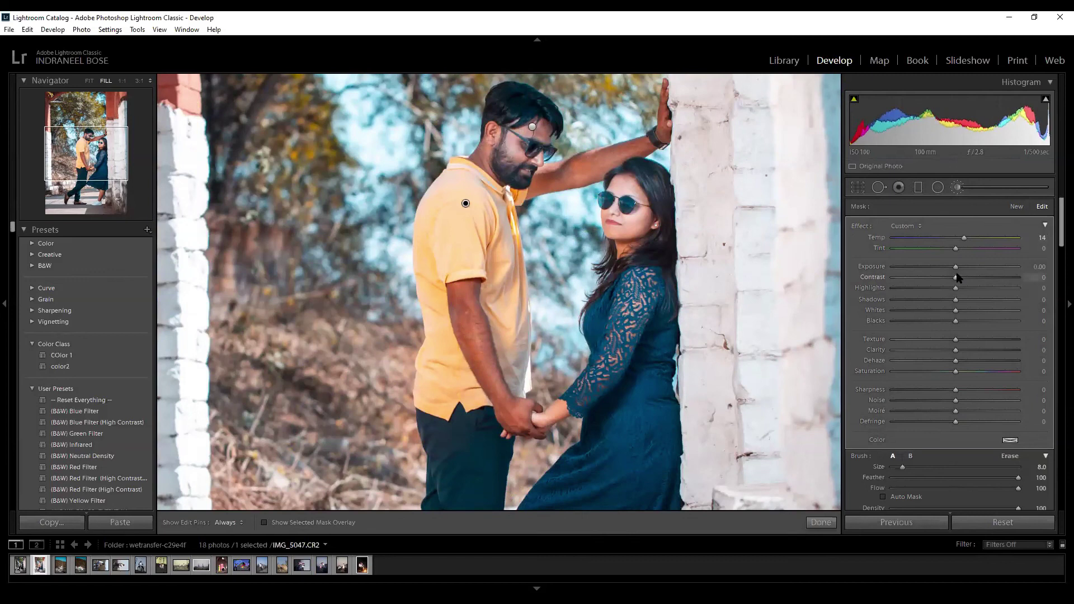
pyautogui.moveTo(955, 272); pyautogui.dragTo(952, 272)
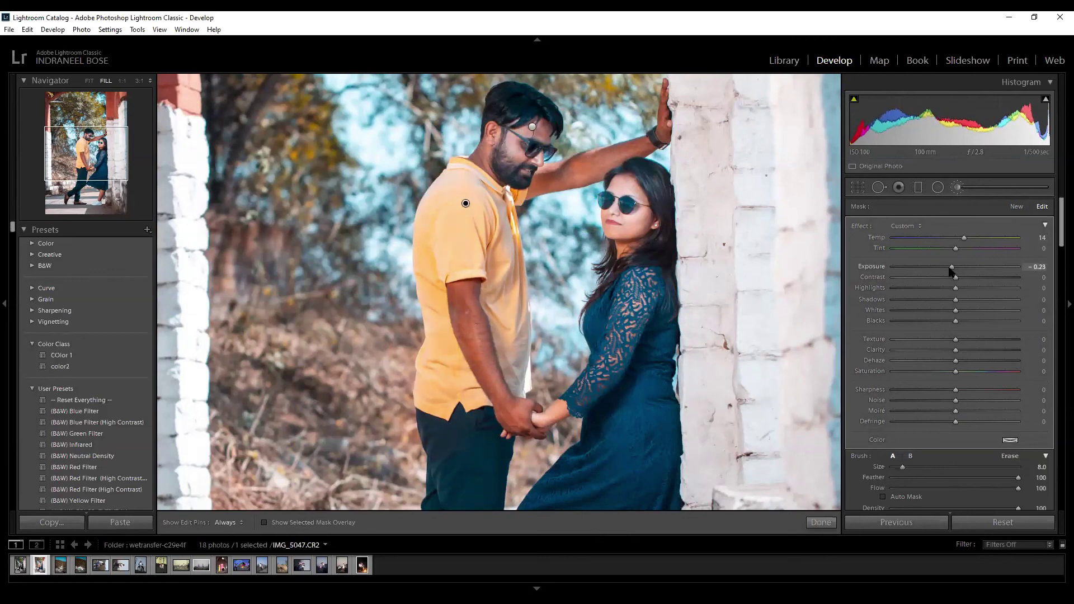
pyautogui.click(820, 523)
pyautogui.press('z')
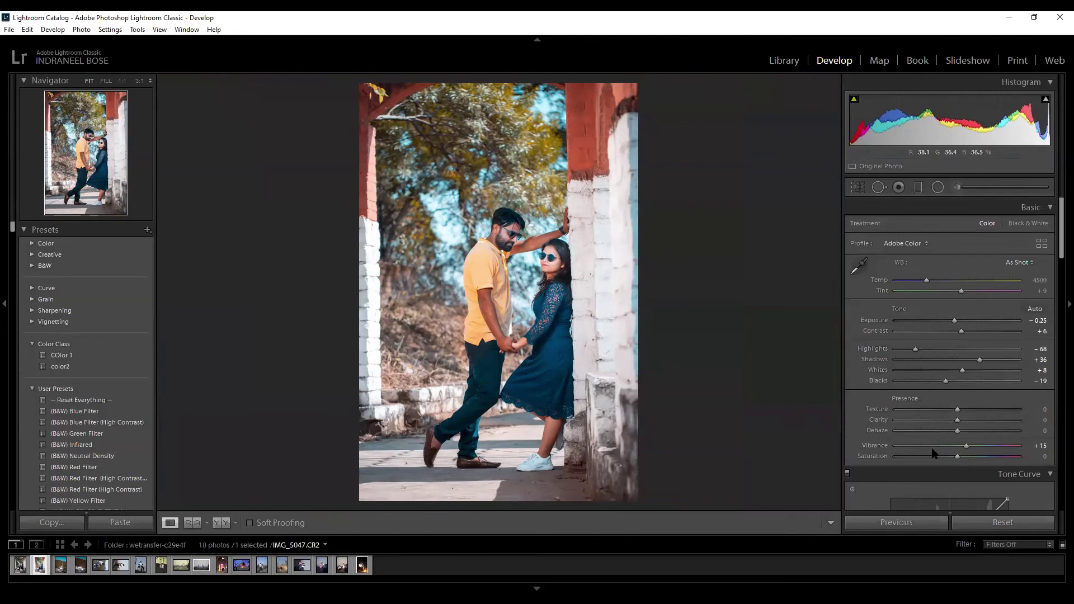
# Reset all edits on IMG_5047.CR2, preview the user presets, and apply the "11_Fashion Lightroom Presets" preset.
pyautogui.click(1003, 522)
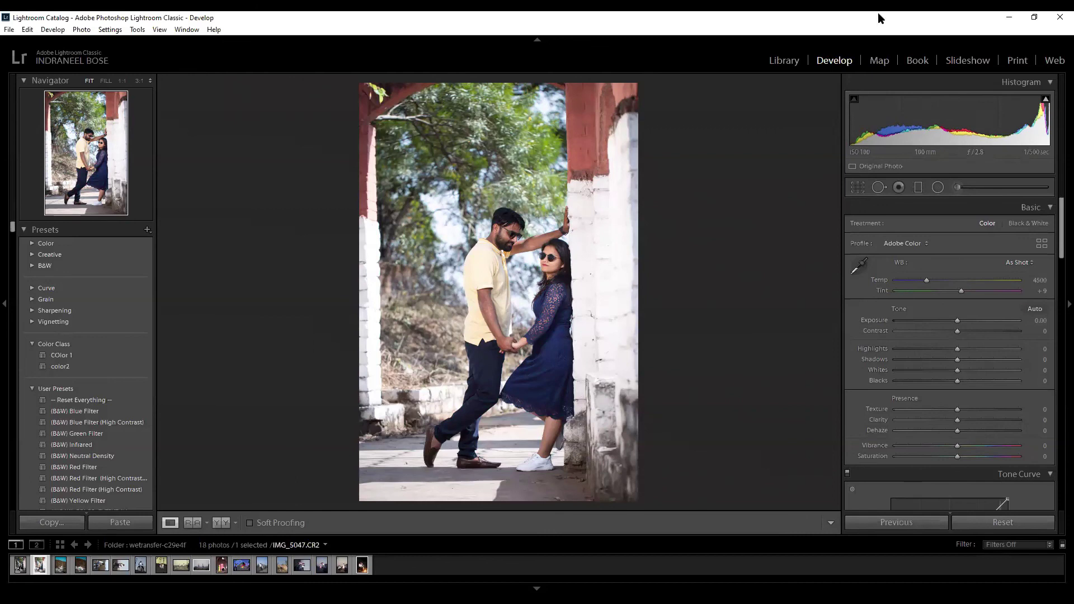
pyautogui.scroll(-15, 104, 370)
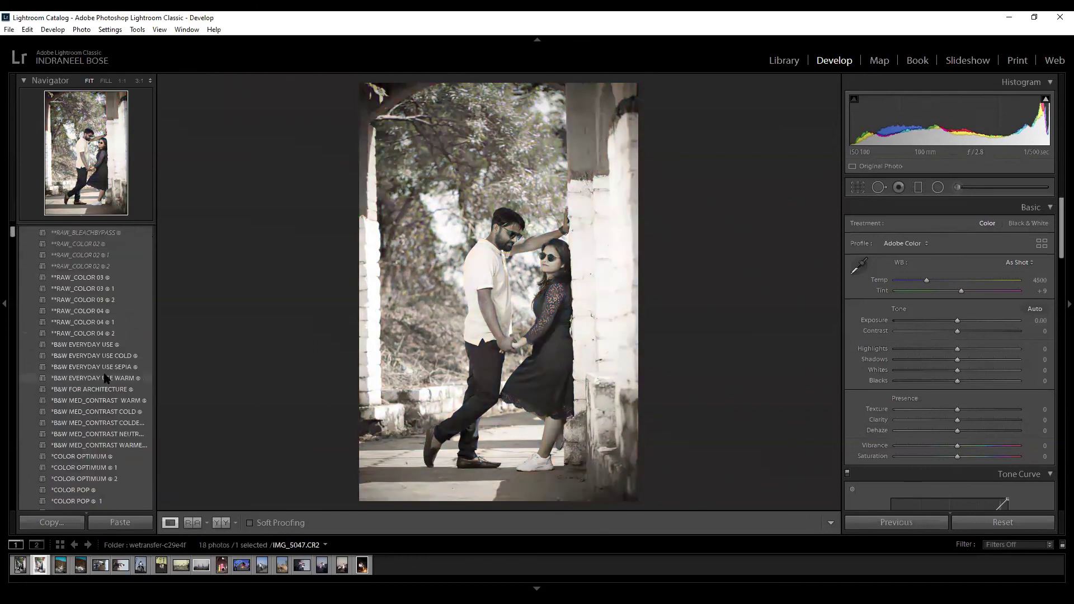
pyautogui.scroll(-10, 103, 376)
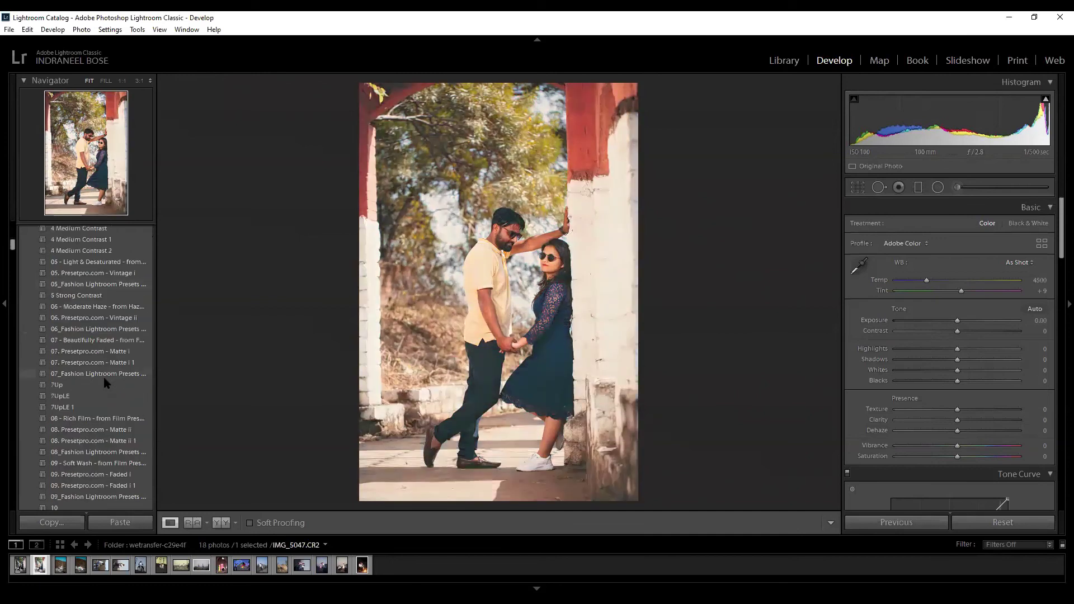
pyautogui.scroll(-3, 104, 379)
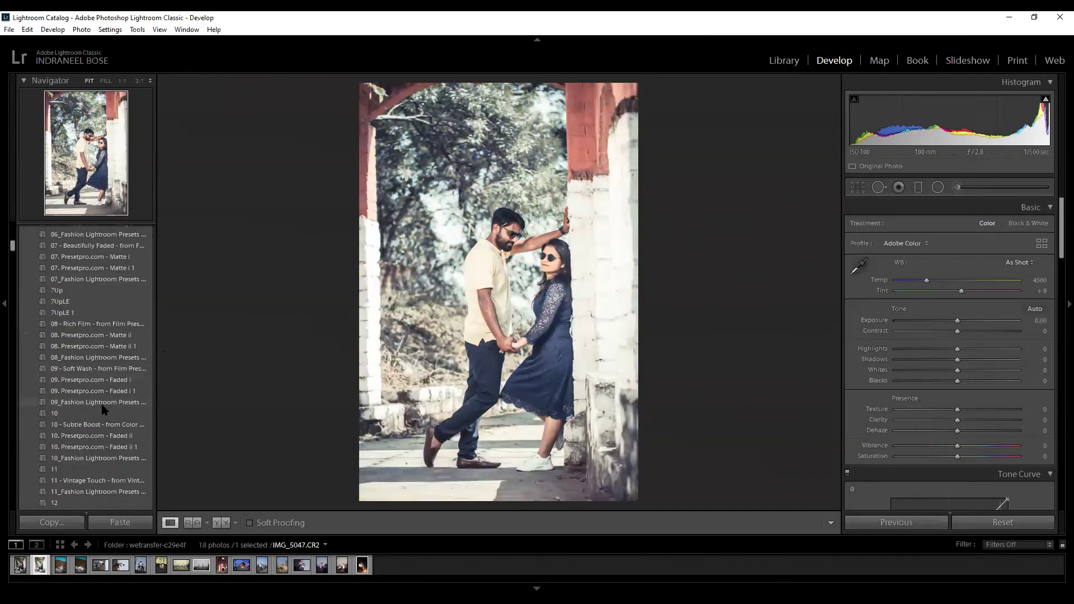
pyautogui.scroll(-3, 104, 410)
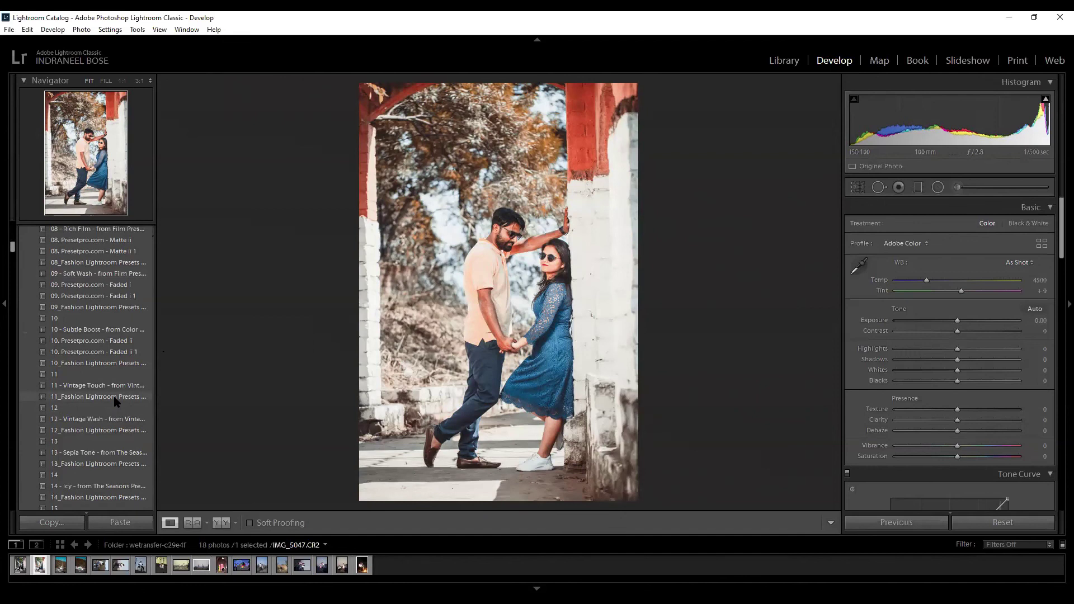
pyautogui.click(115, 398)
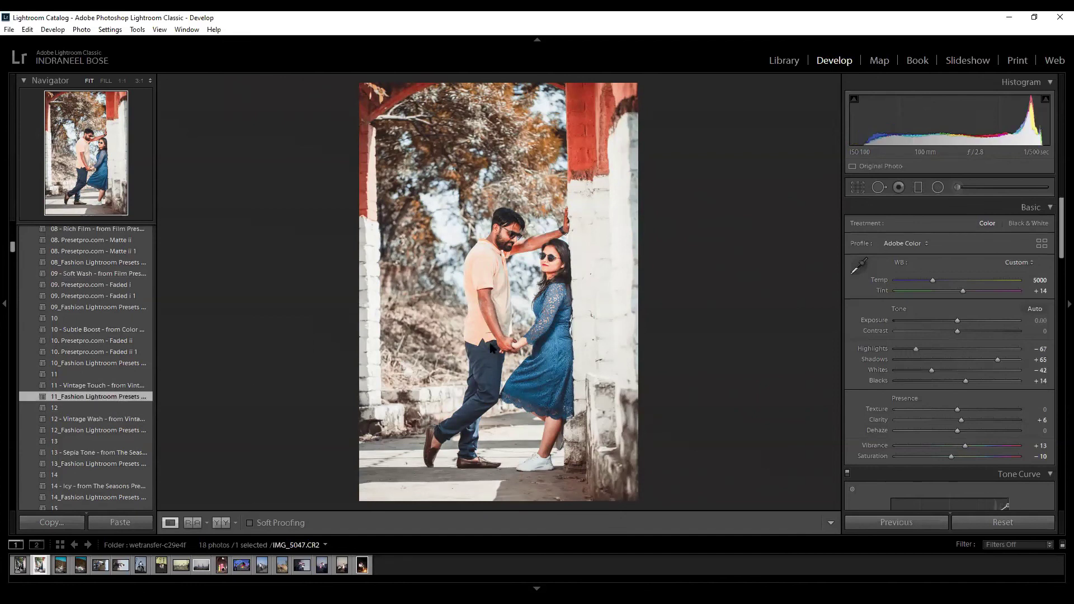
# Adjust the preset's tone to Exposure -0.77, Contrast -27, Highlights -51 and Whites 0.
pyautogui.moveTo(951, 320); pyautogui.dragTo(927, 350)
pyautogui.doubleClick(932, 371)
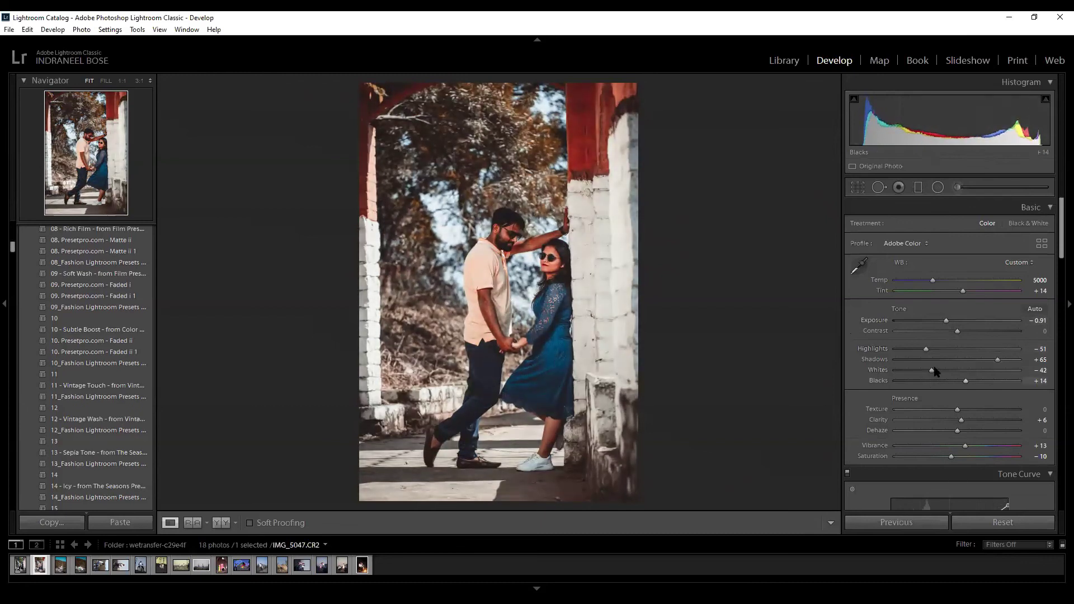
pyautogui.moveTo(958, 330)
pyautogui.mouseDown()
pyautogui.moveTo(942, 331)
pyautogui.moveTo(942, 320)
pyautogui.mouseUp()
pyautogui.doubleClick(950, 321)
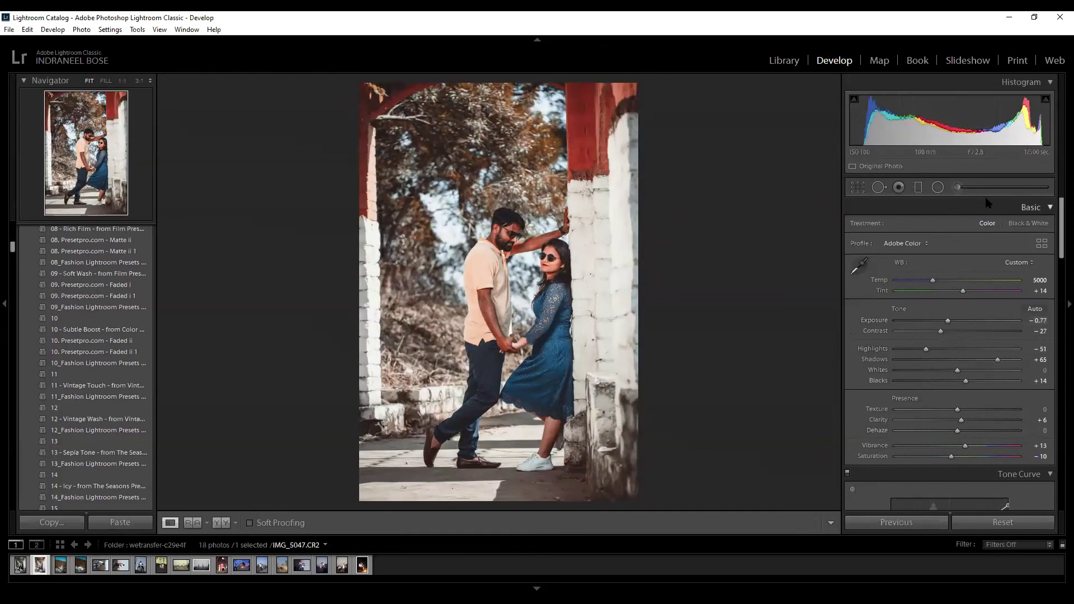
# Open the Radial Filter, reset all edits on IMG_5047.CR2, and close the filter.
pyautogui.click(938, 187)
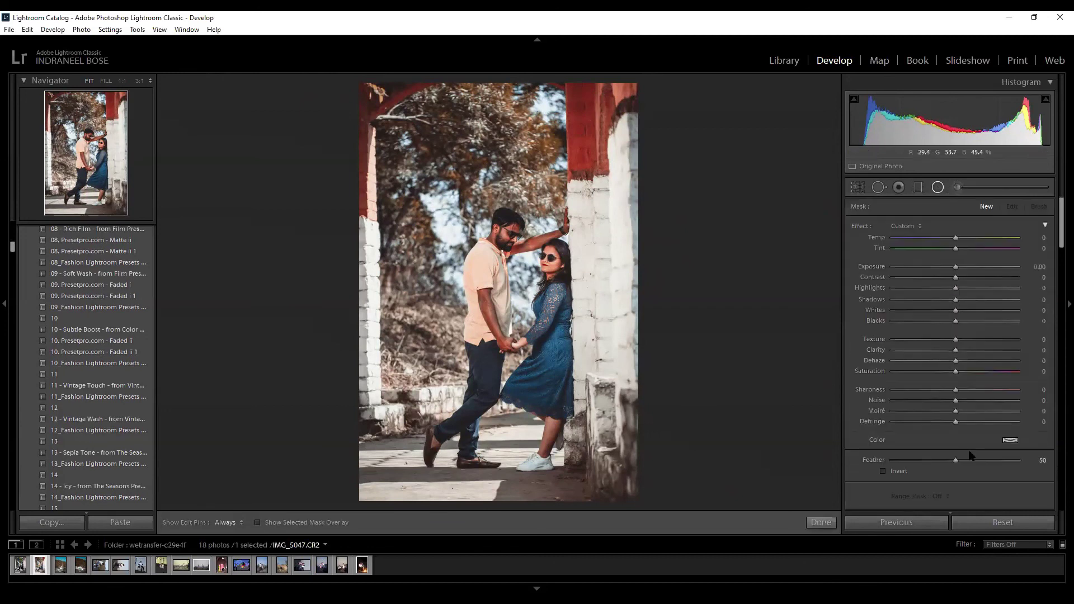
pyautogui.click(1001, 522)
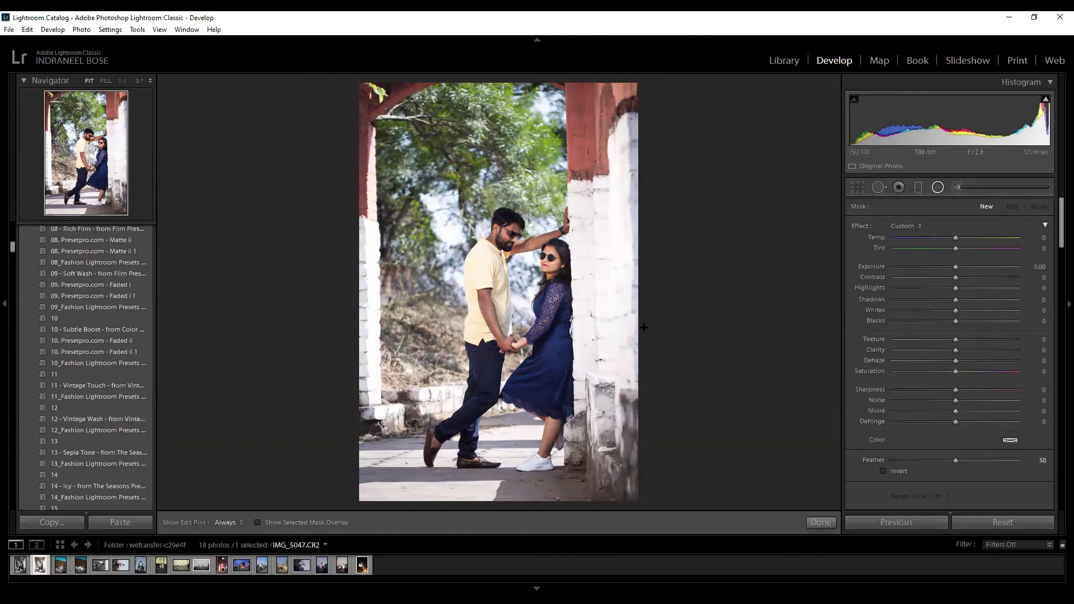
pyautogui.click(821, 522)
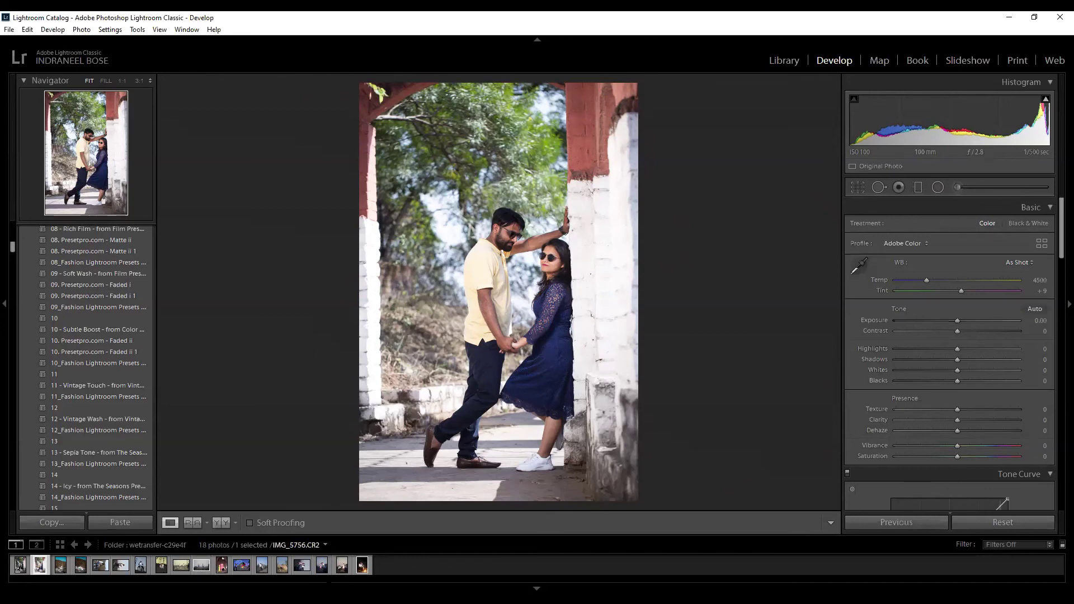
# Open the photo of the man kneeling beside the blue car and apply the automatic tone adjustment.
pyautogui.click(322, 571)
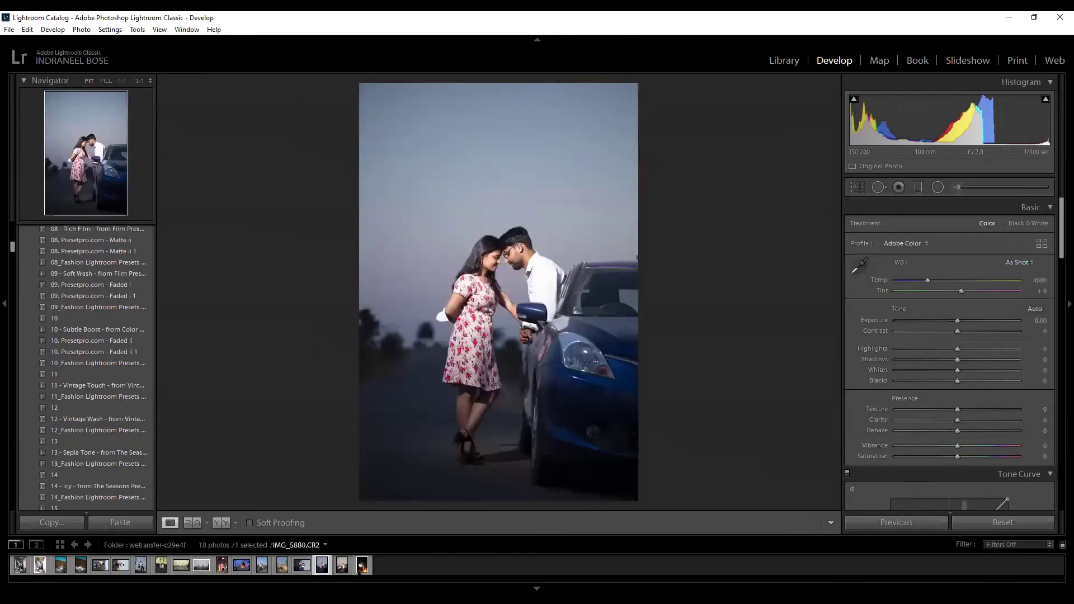
pyautogui.click(341, 566)
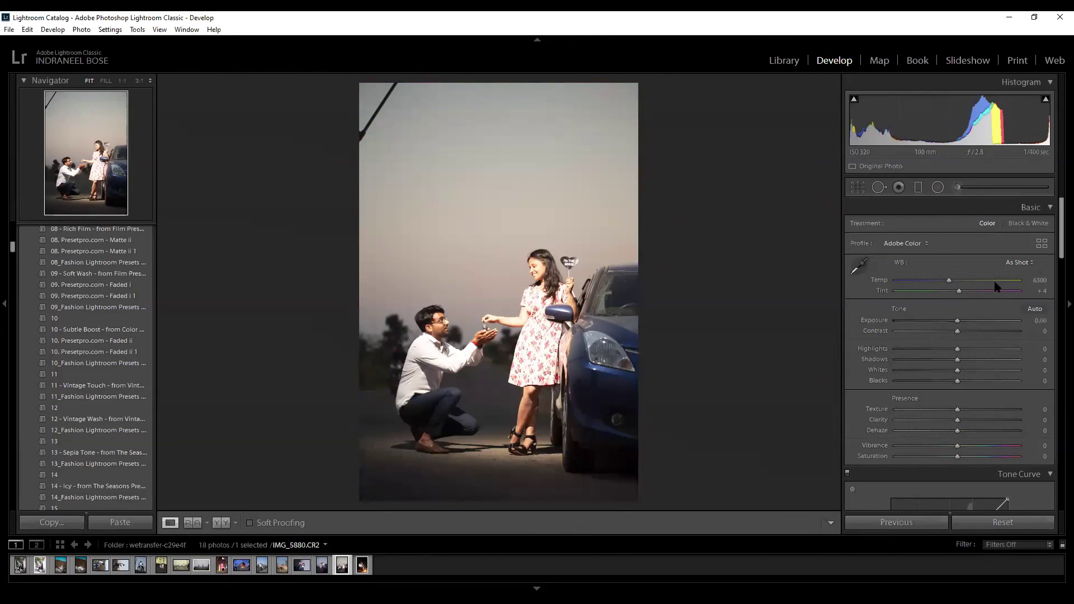
pyautogui.click(1035, 310)
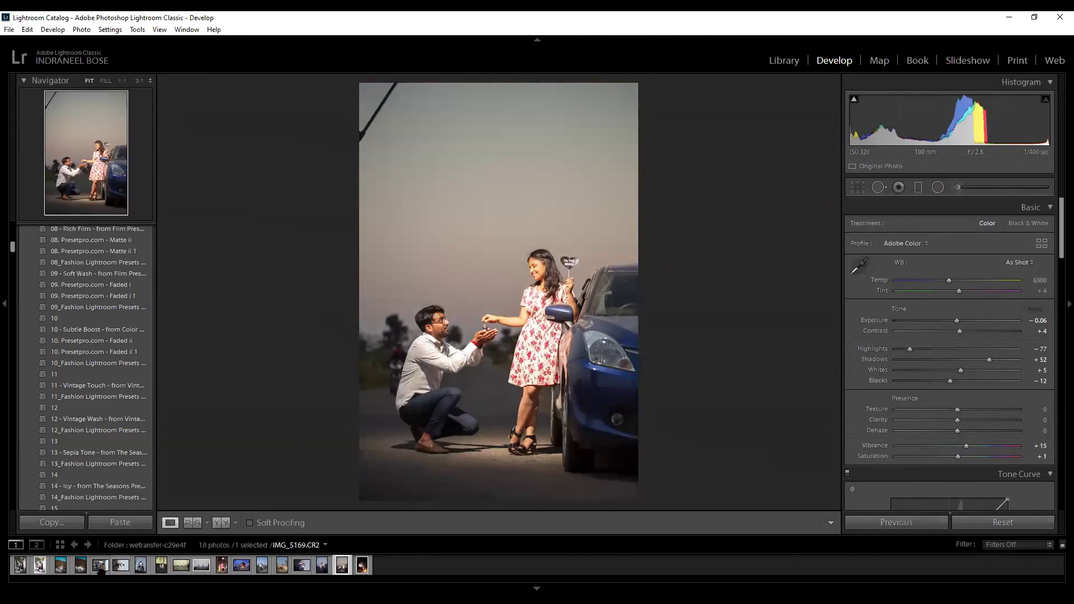
# Look through the two sideways couple photos, open IMG_5756.CR2, and apply the COlor 1 preset from Color Class.
pyautogui.click(119, 570)
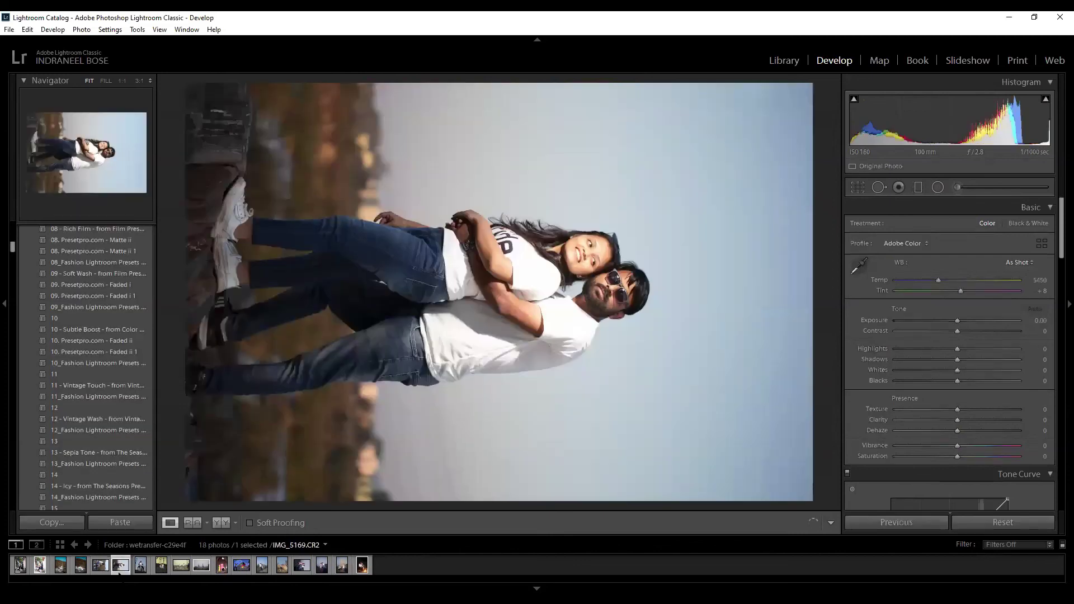
pyautogui.click(101, 566)
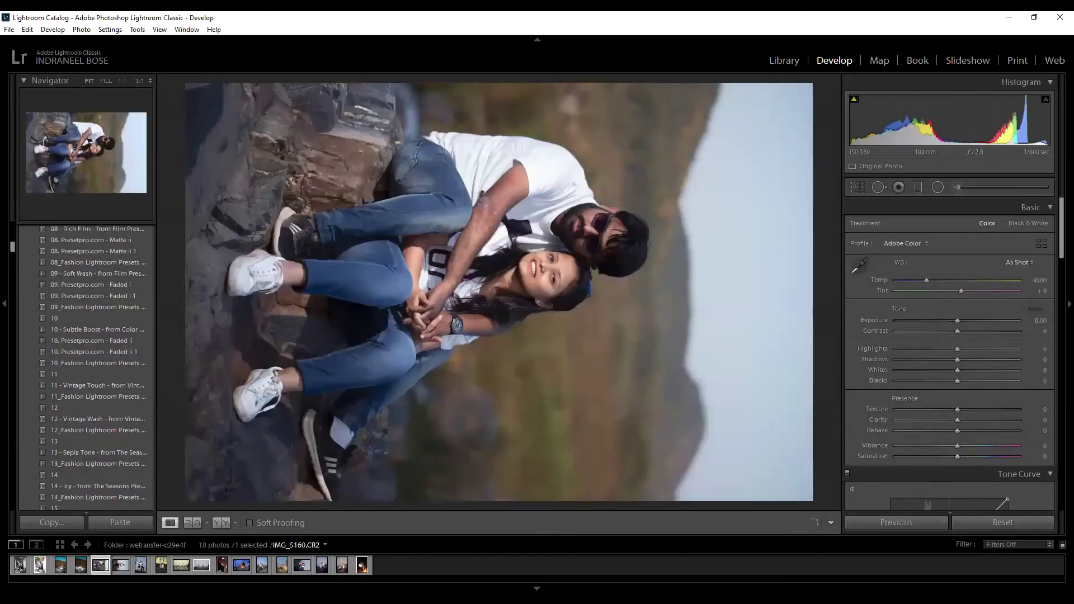
pyautogui.click(261, 565)
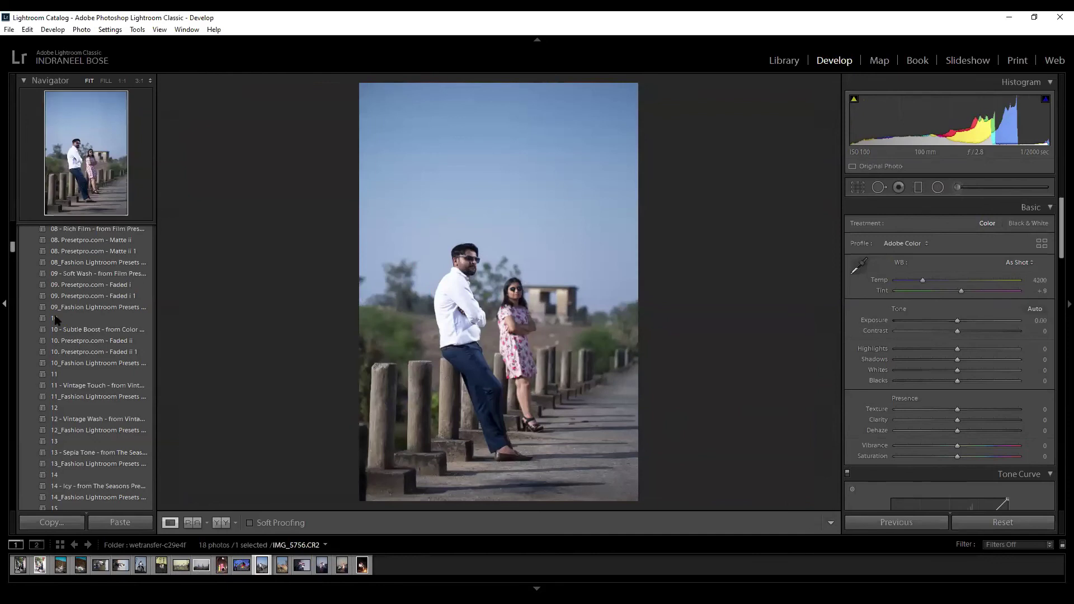
pyautogui.scroll(5, 59, 290)
pyautogui.scroll(10, 57, 289)
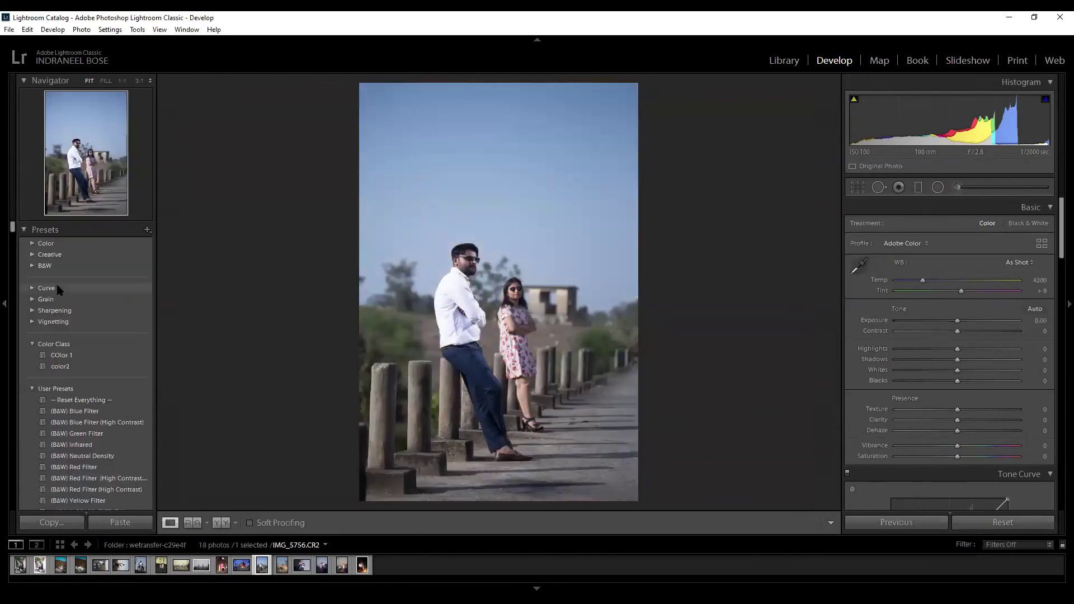
pyautogui.click(55, 356)
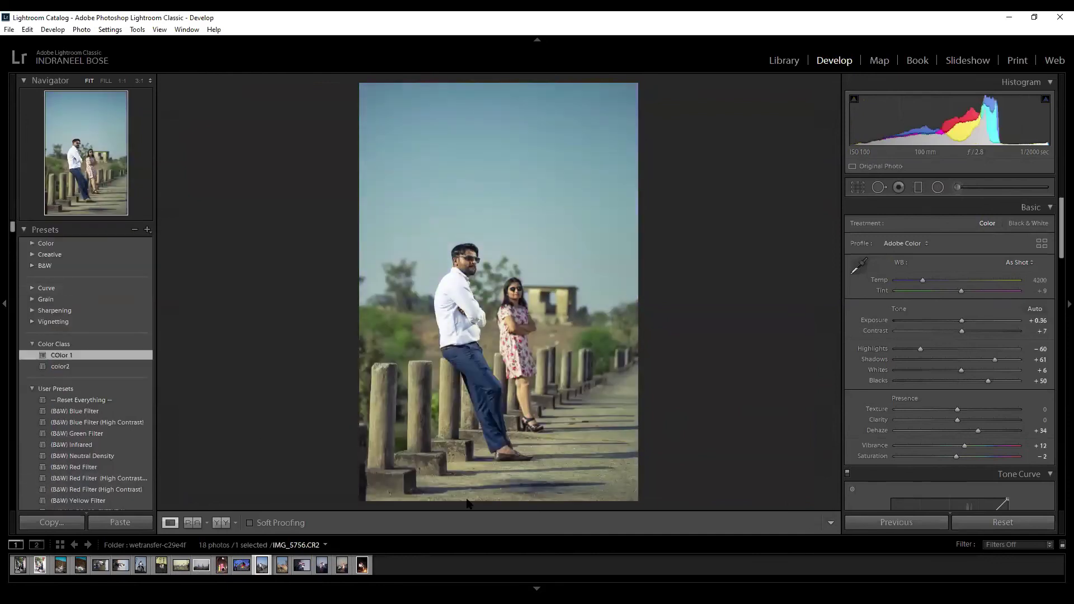
# Open the sideways couple photo IMG_5169.CR2 and rotate it counterclockwise until the couple stands upright.
pyautogui.click(121, 566)
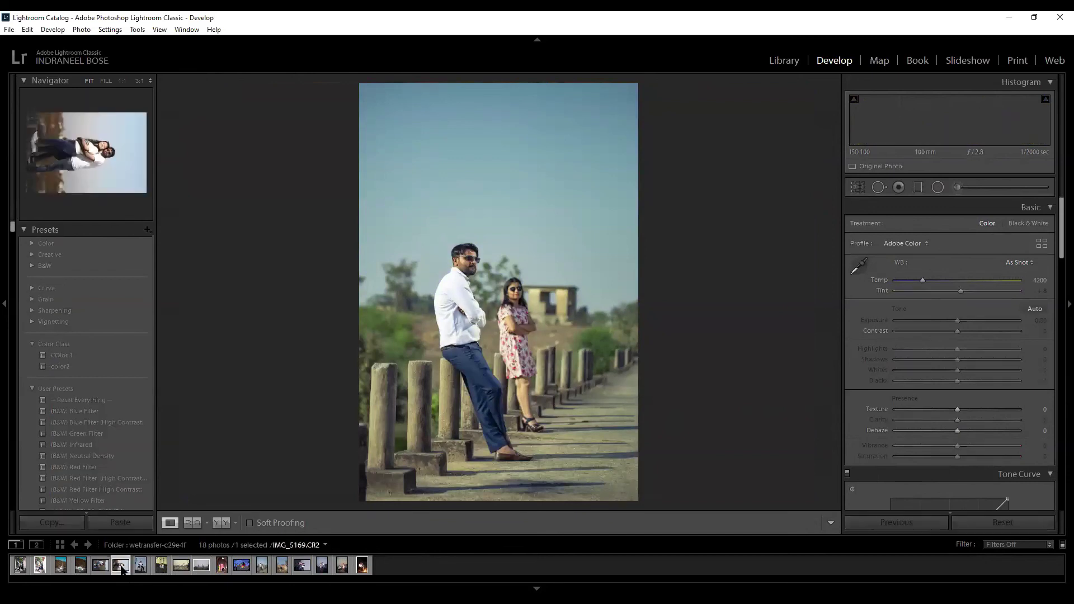
pyautogui.rightClick(121, 567)
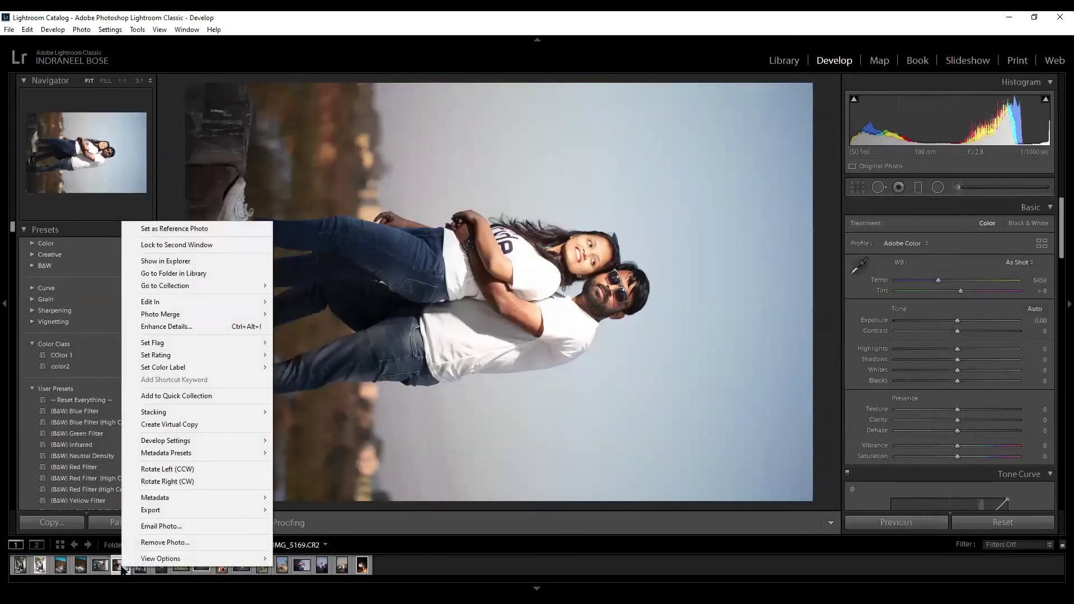
pyautogui.click(168, 481)
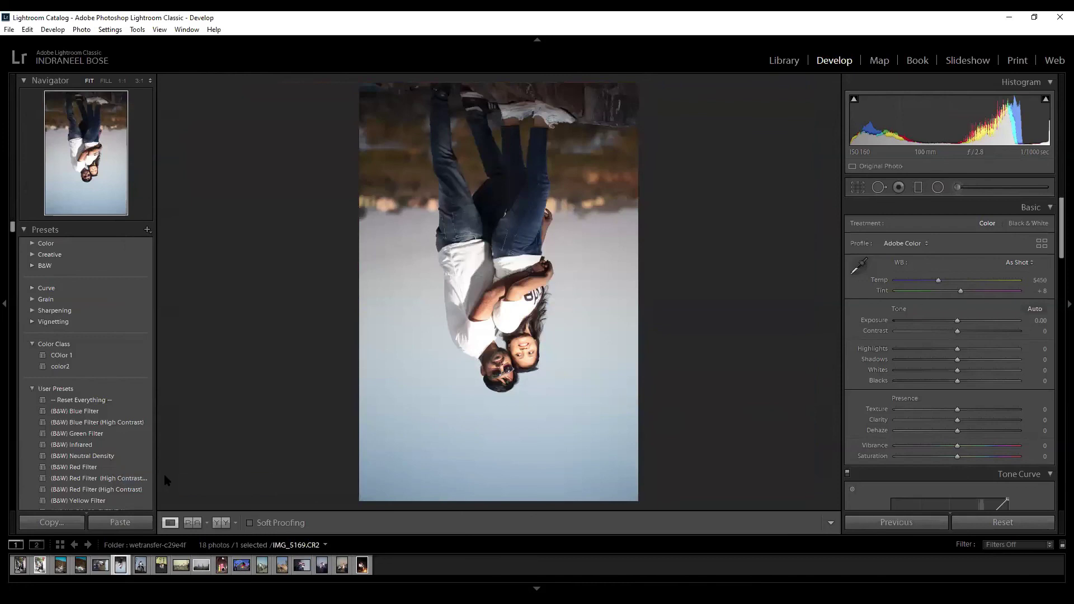
pyautogui.rightClick(126, 566)
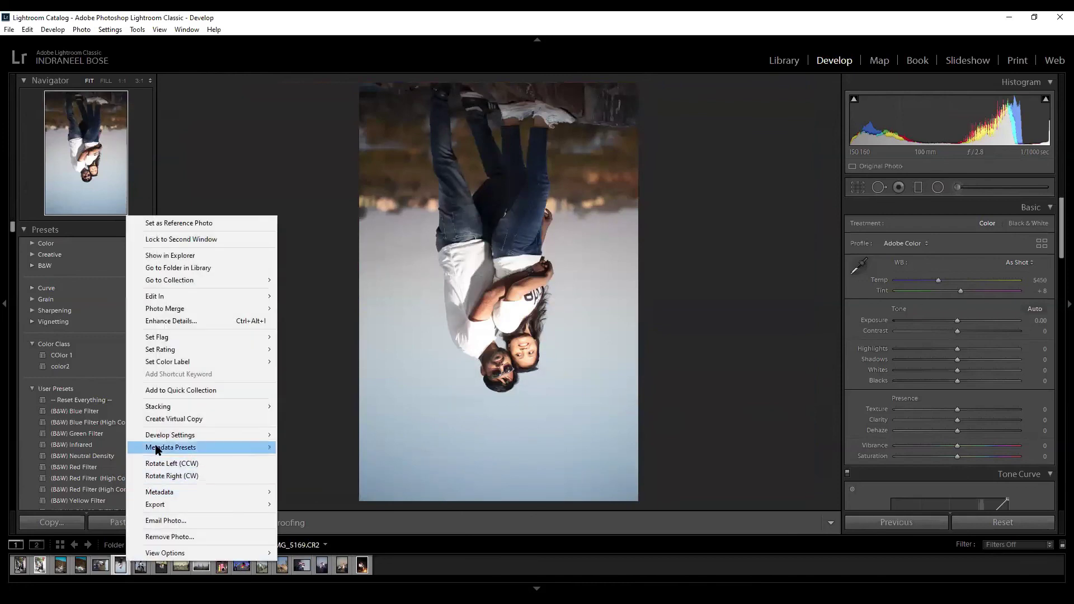
pyautogui.moveTo(160, 441)
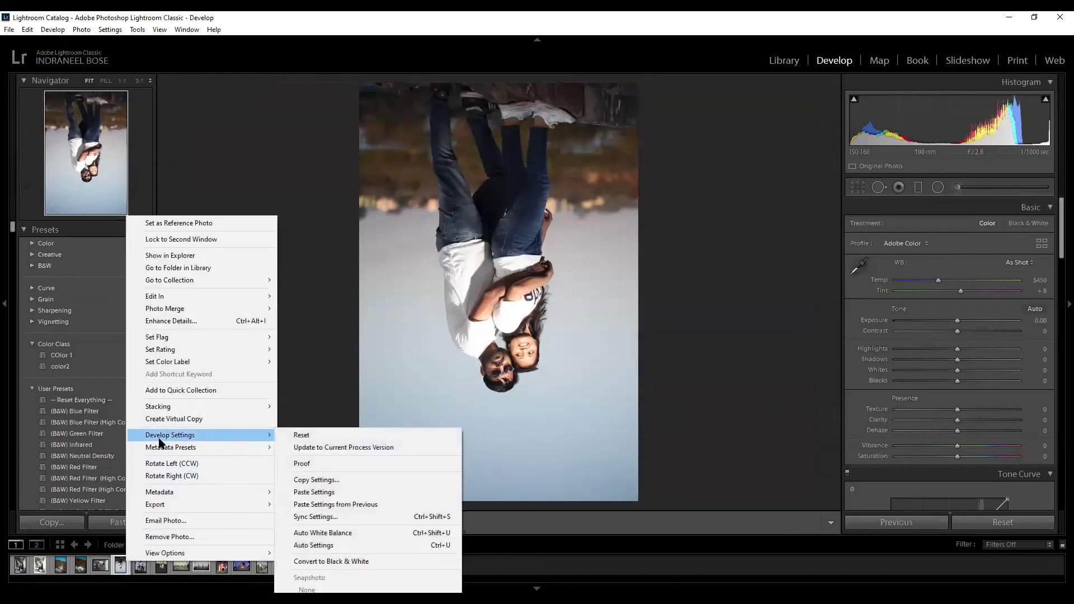
pyautogui.click(178, 465)
pyautogui.rightClick(120, 570)
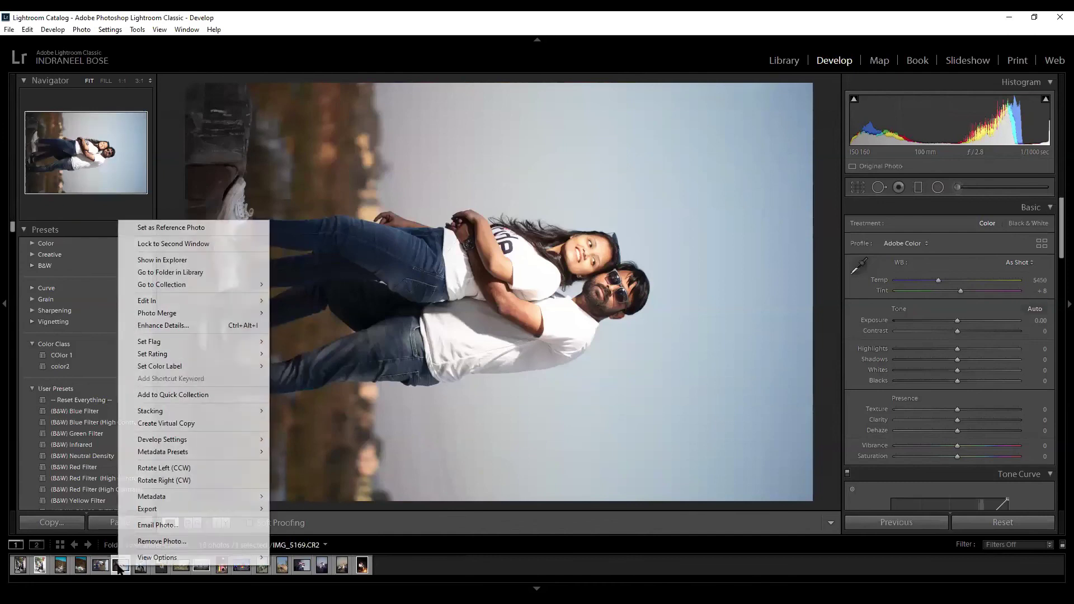
pyautogui.click(161, 473)
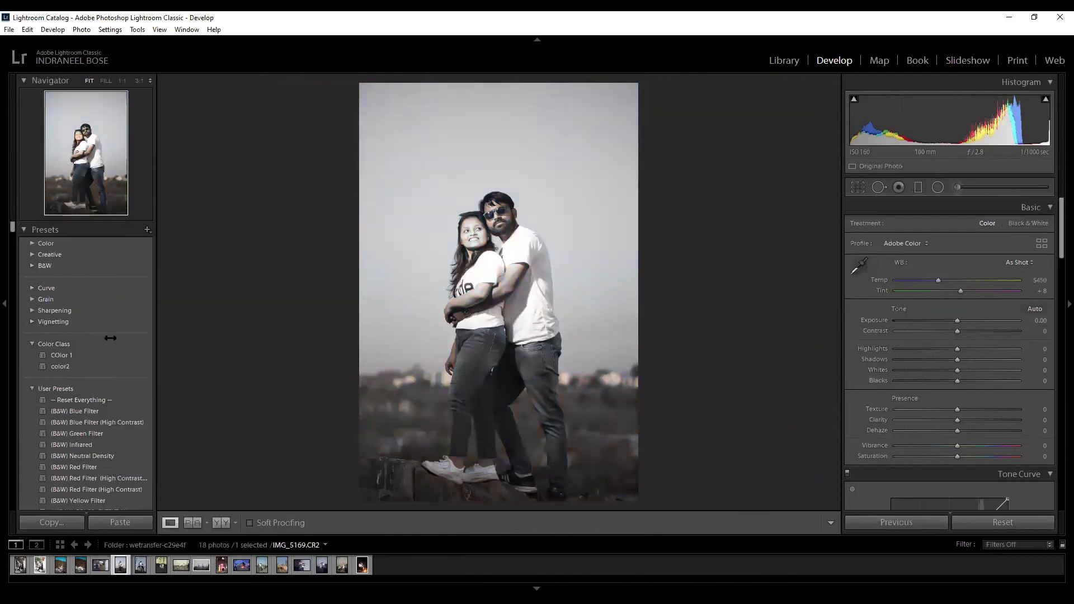
# Try the COlor 1 preset with Blacks at -2 on the upright couple photo, and reset all its edits.
pyautogui.click(76, 359)
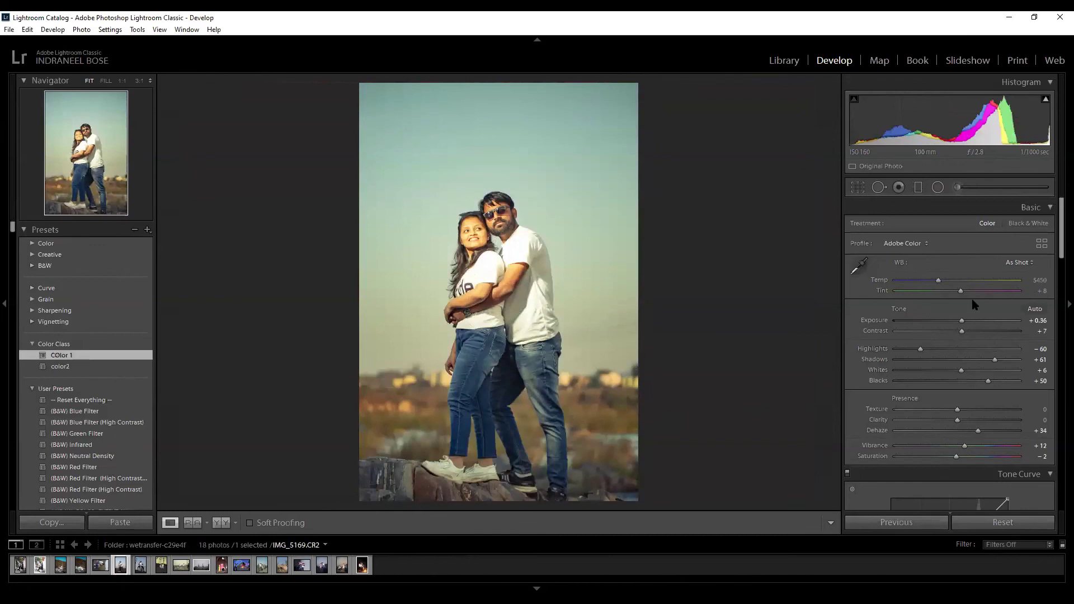
pyautogui.moveTo(988, 381); pyautogui.dragTo(960, 386)
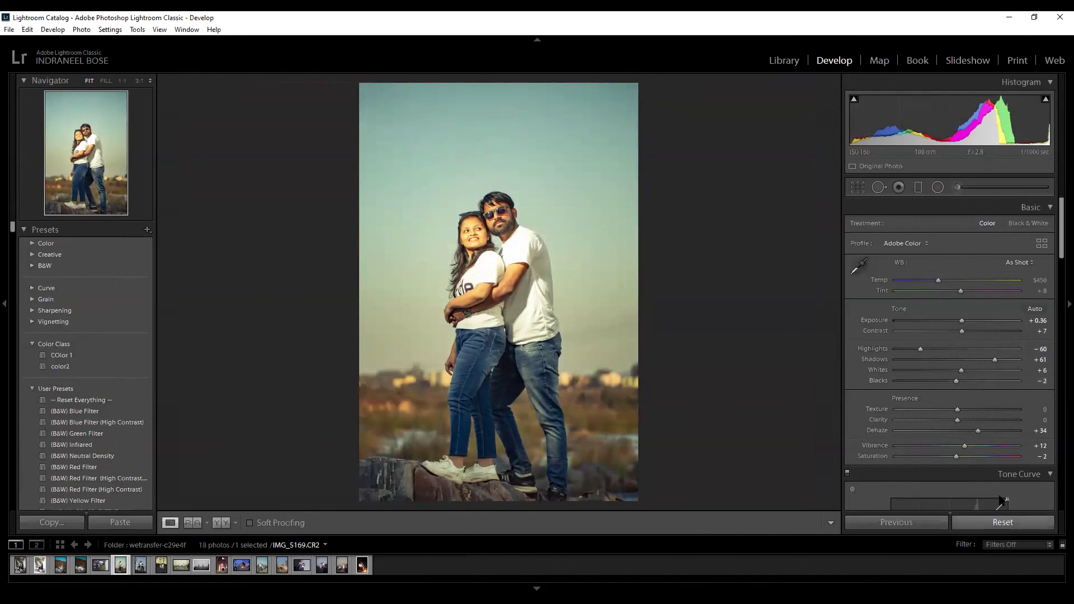
pyautogui.click(1002, 522)
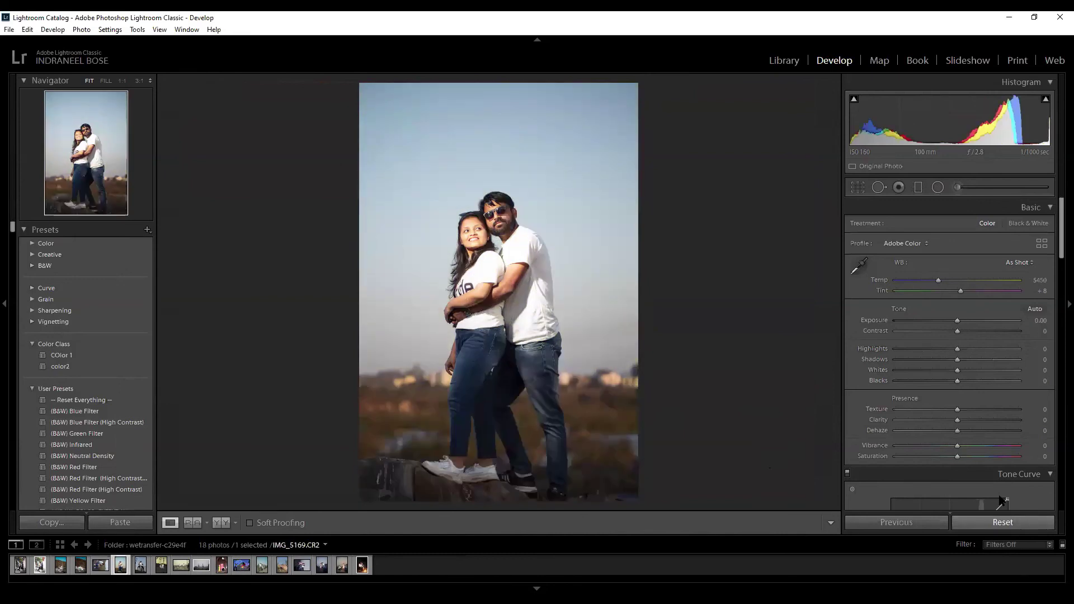